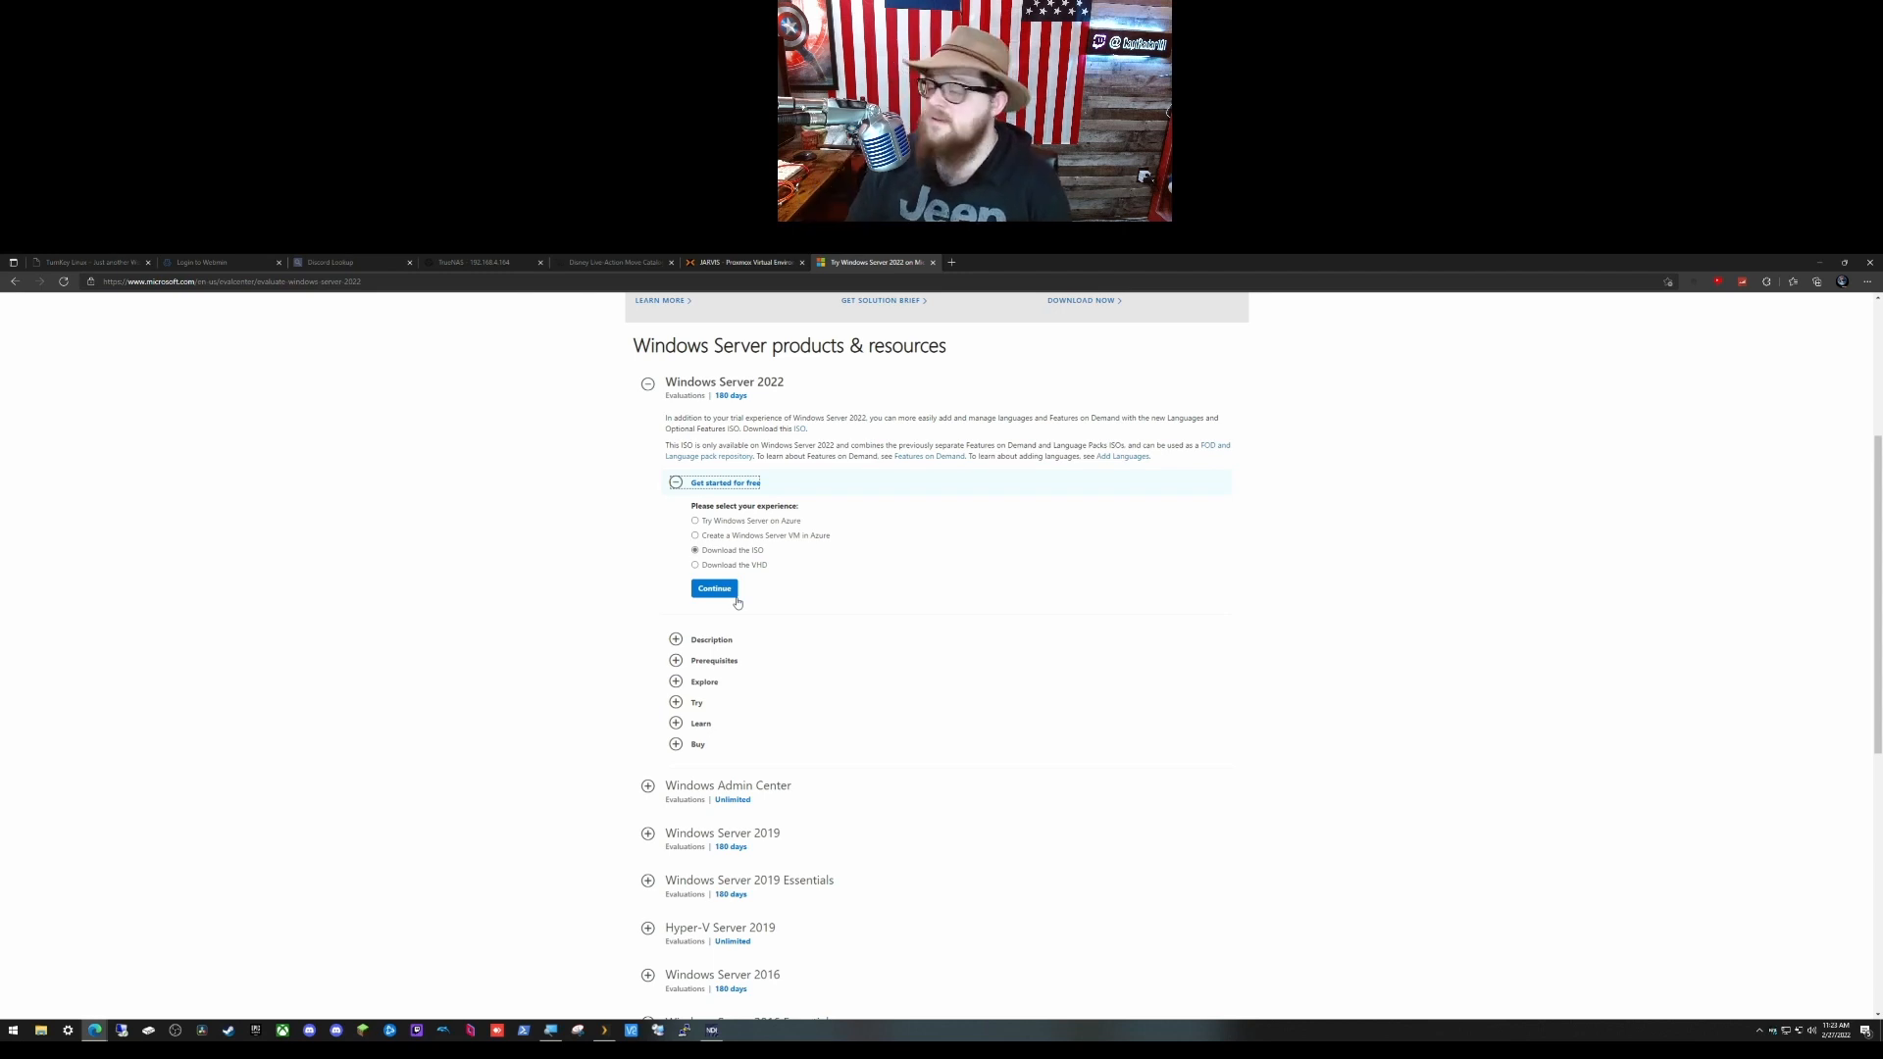
# Step: From the Proxmox page, open the Create VM wizard and enter the name HL-WDS
pyautogui.click(751, 264)
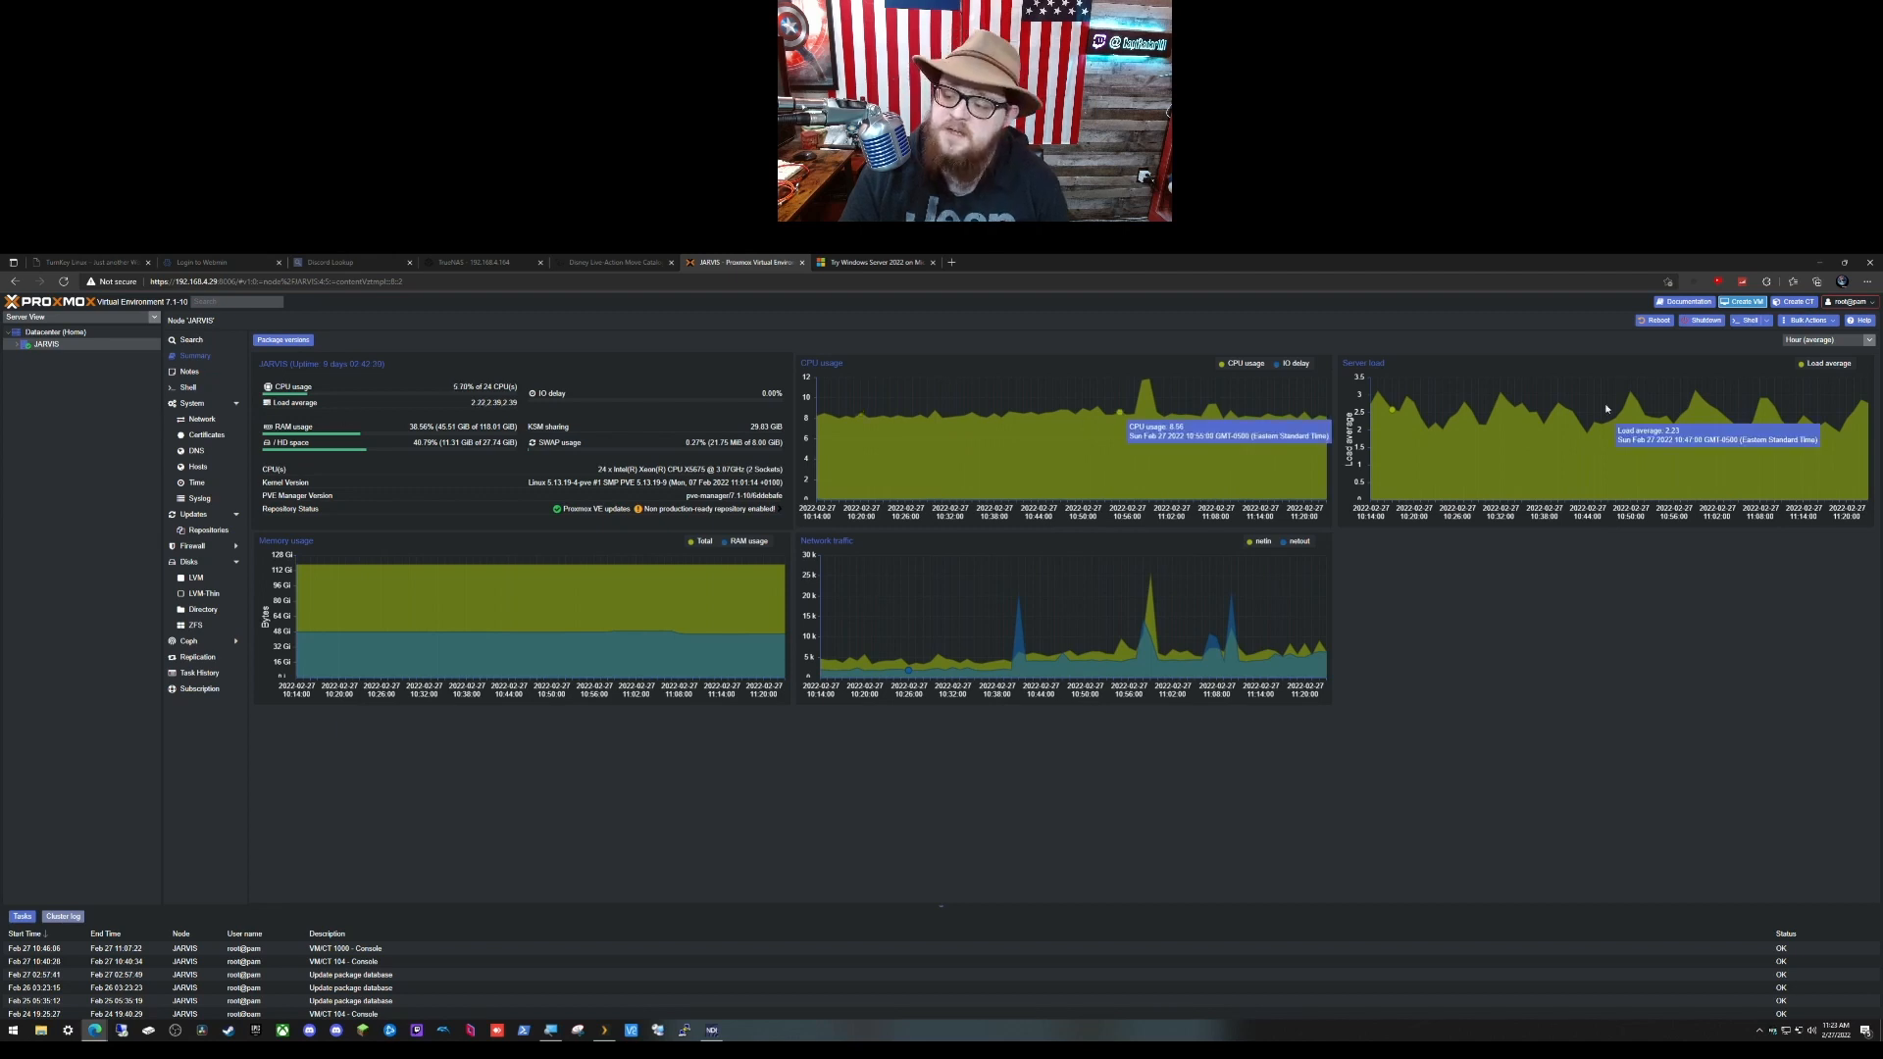
pyautogui.click(1739, 302)
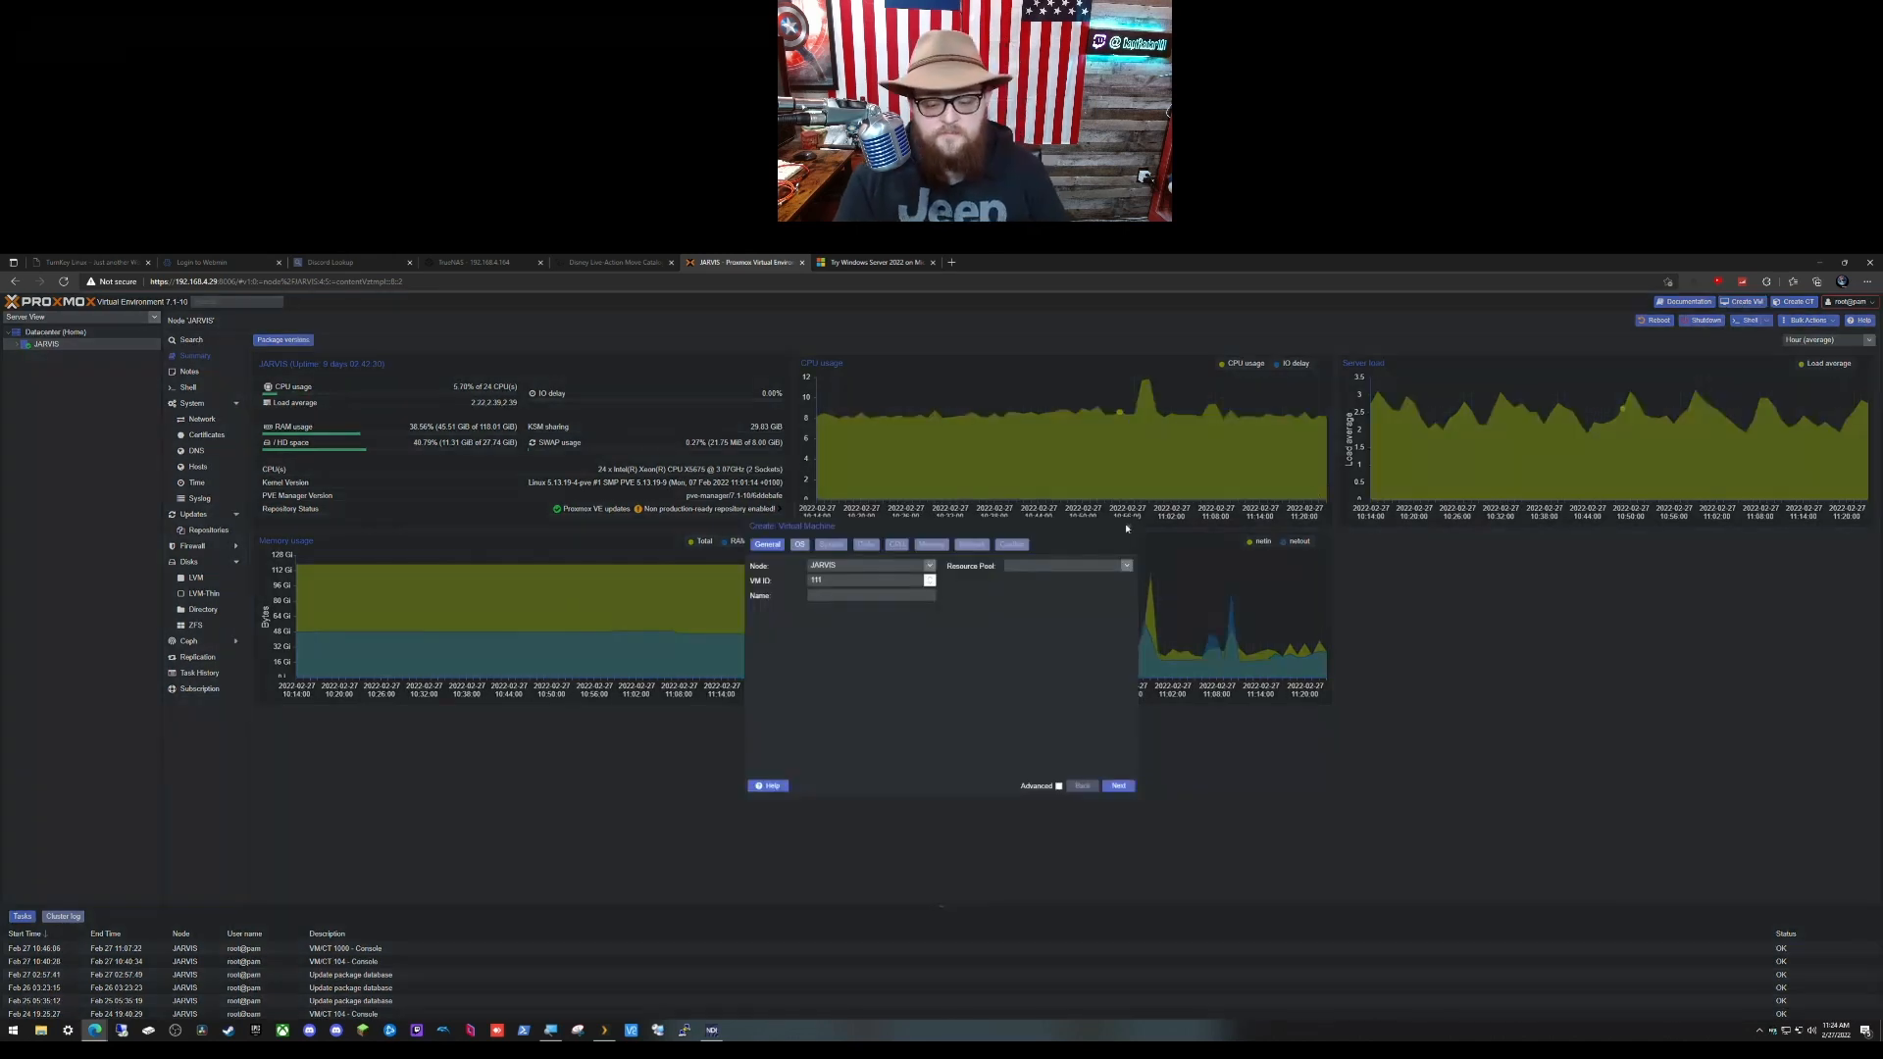
pyautogui.click(835, 596)
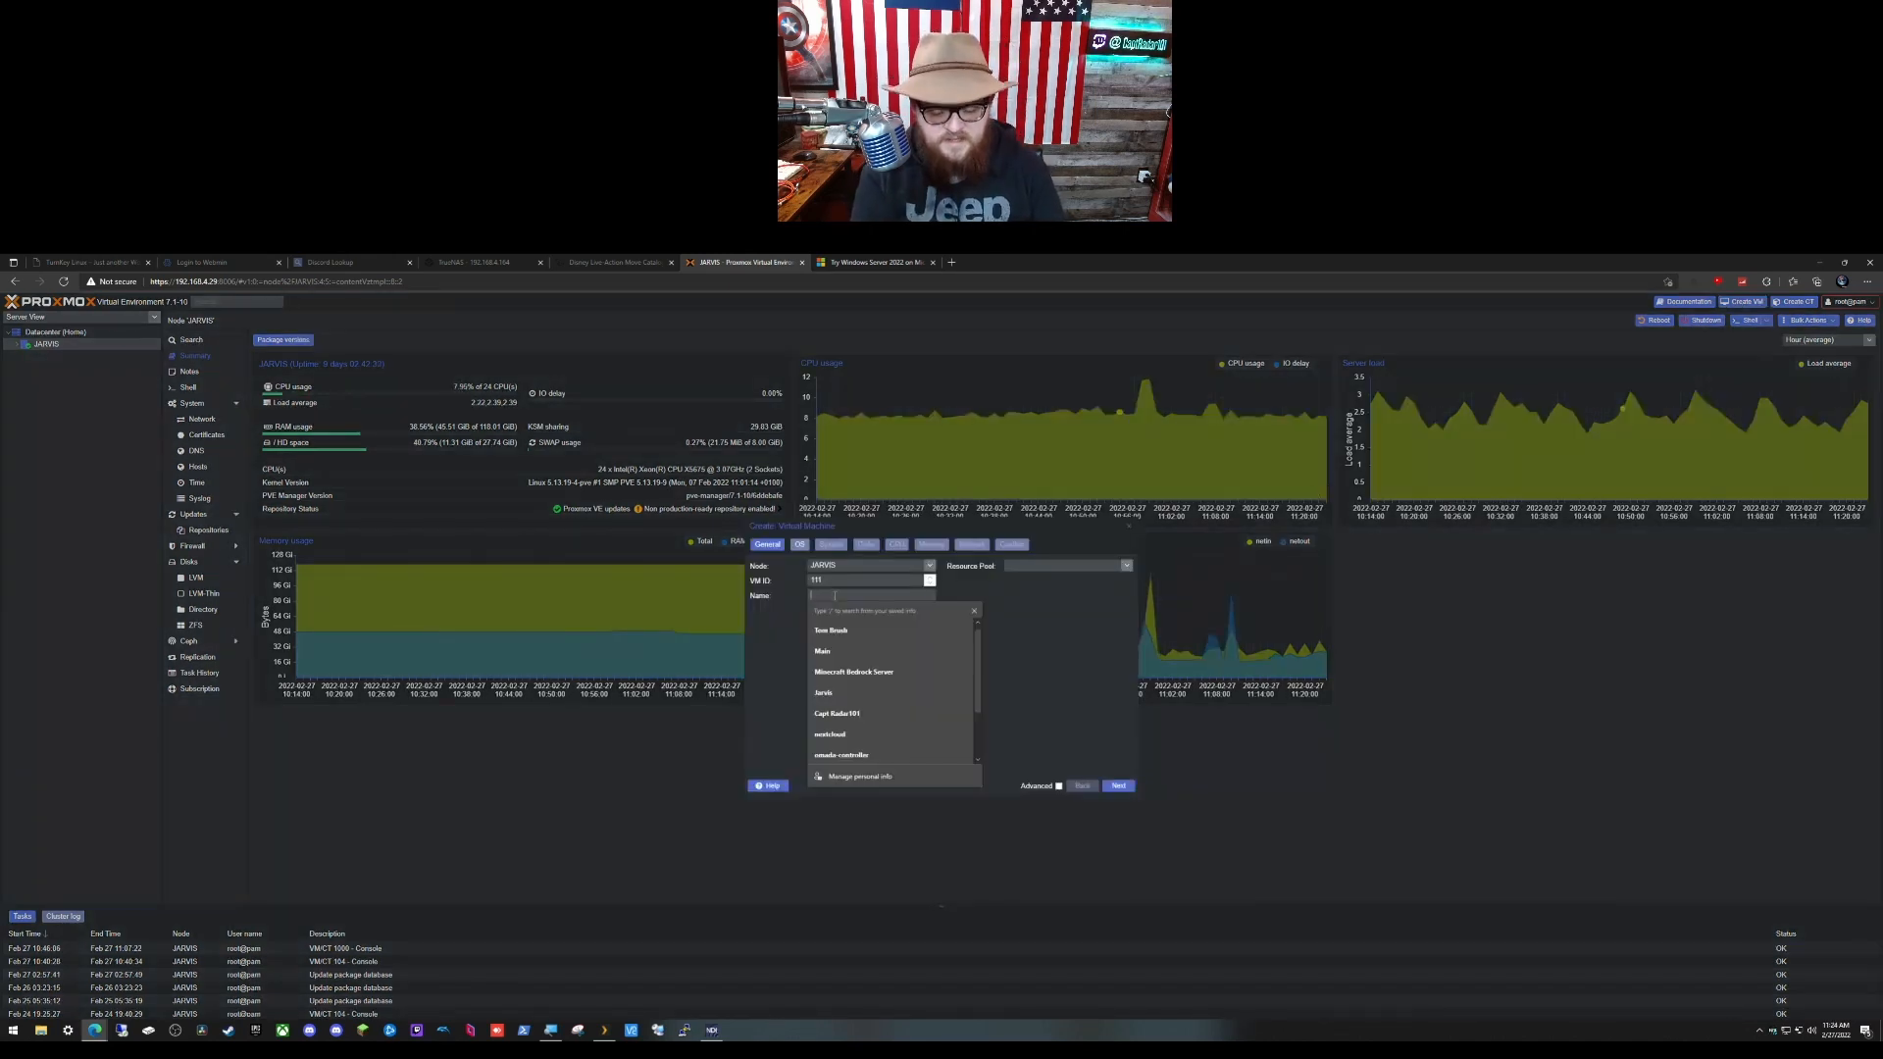
pyautogui.write('HL')
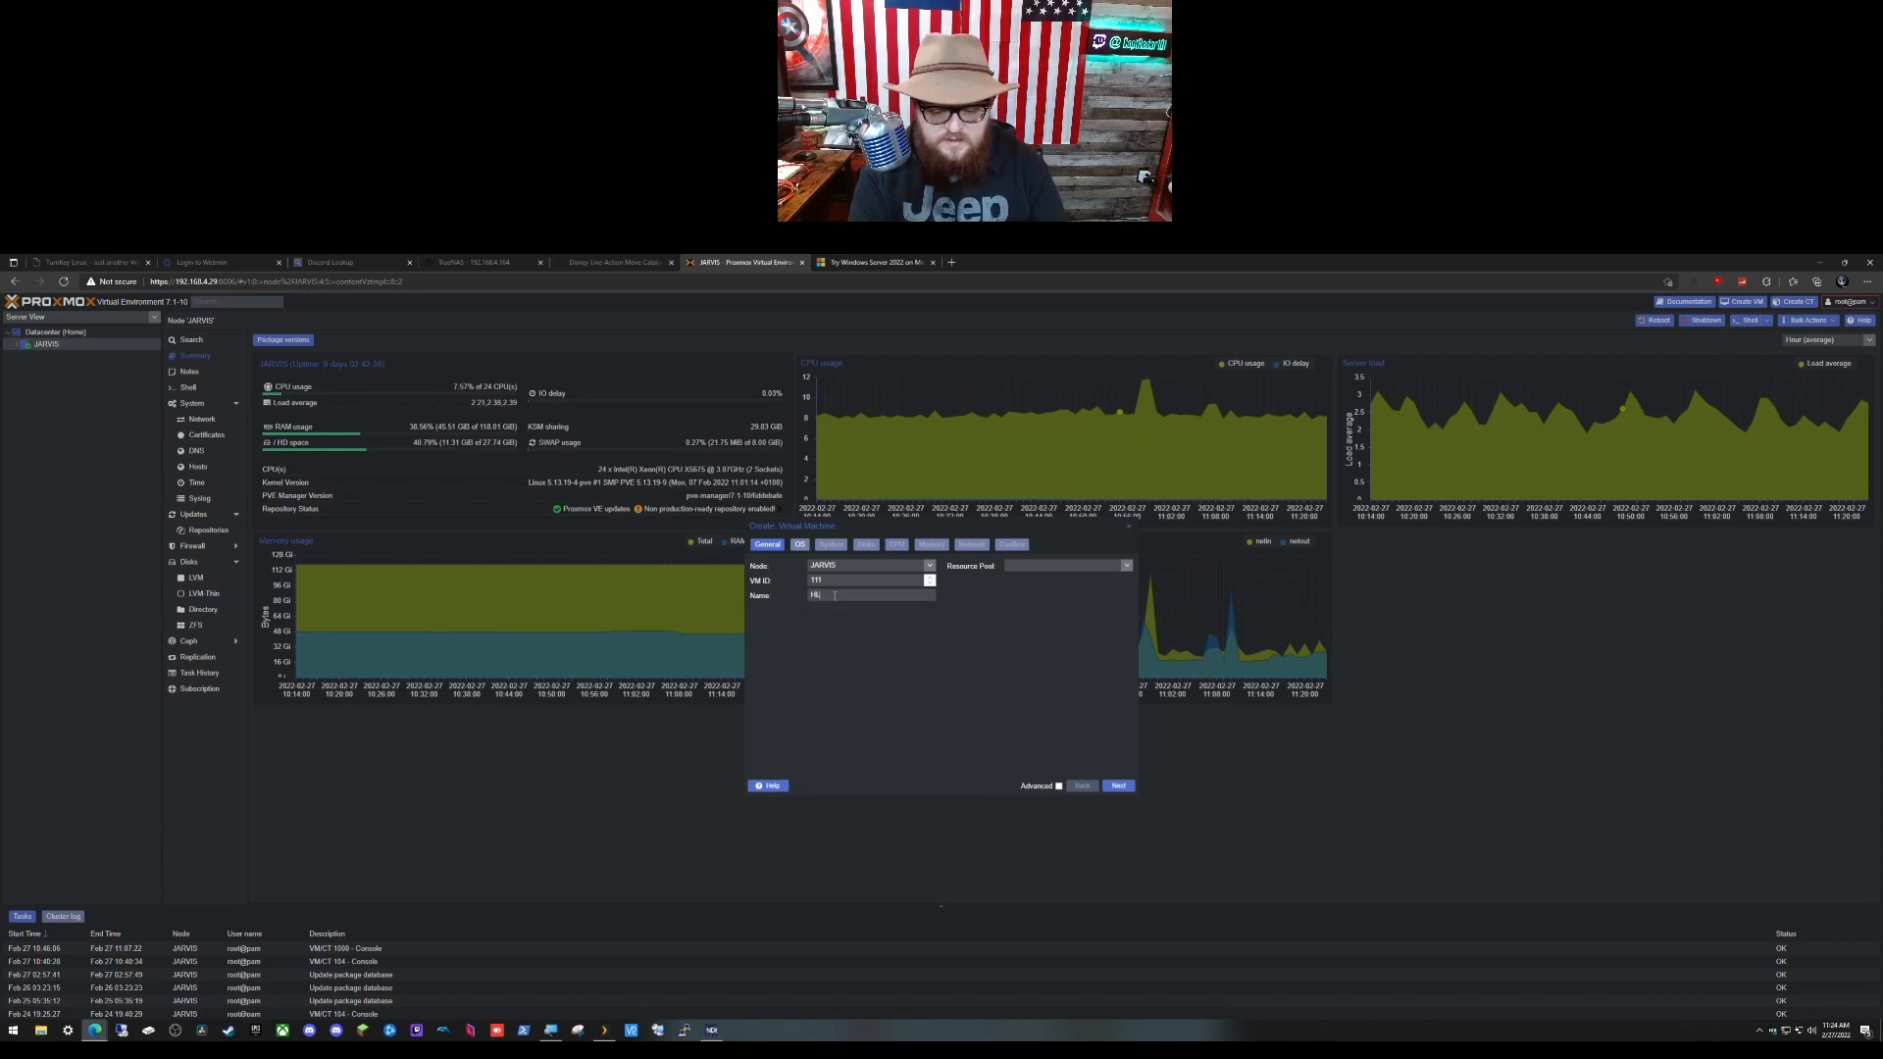
pyautogui.write('-WDS')
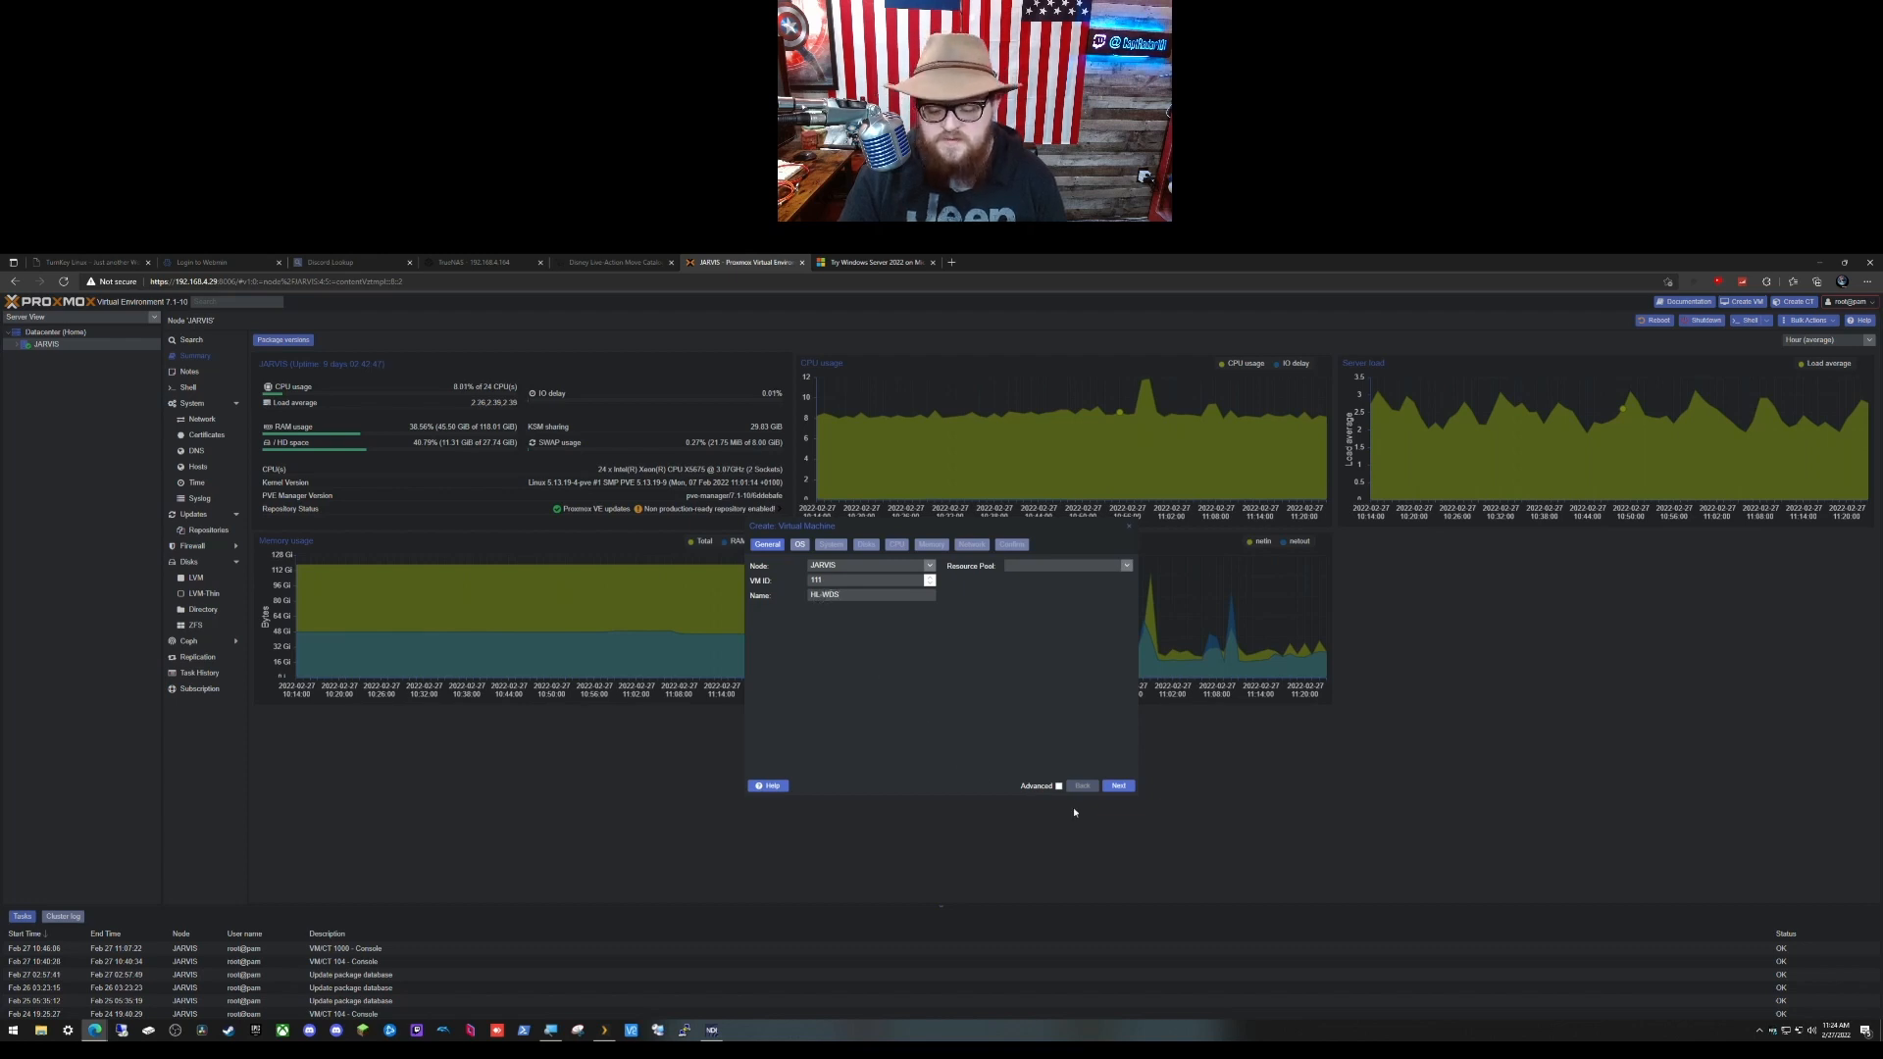
# Step: Select Windows Server 2022 Eval.iso as the install image, with guest type Microsoft Windows 11/2022
pyautogui.click(1119, 786)
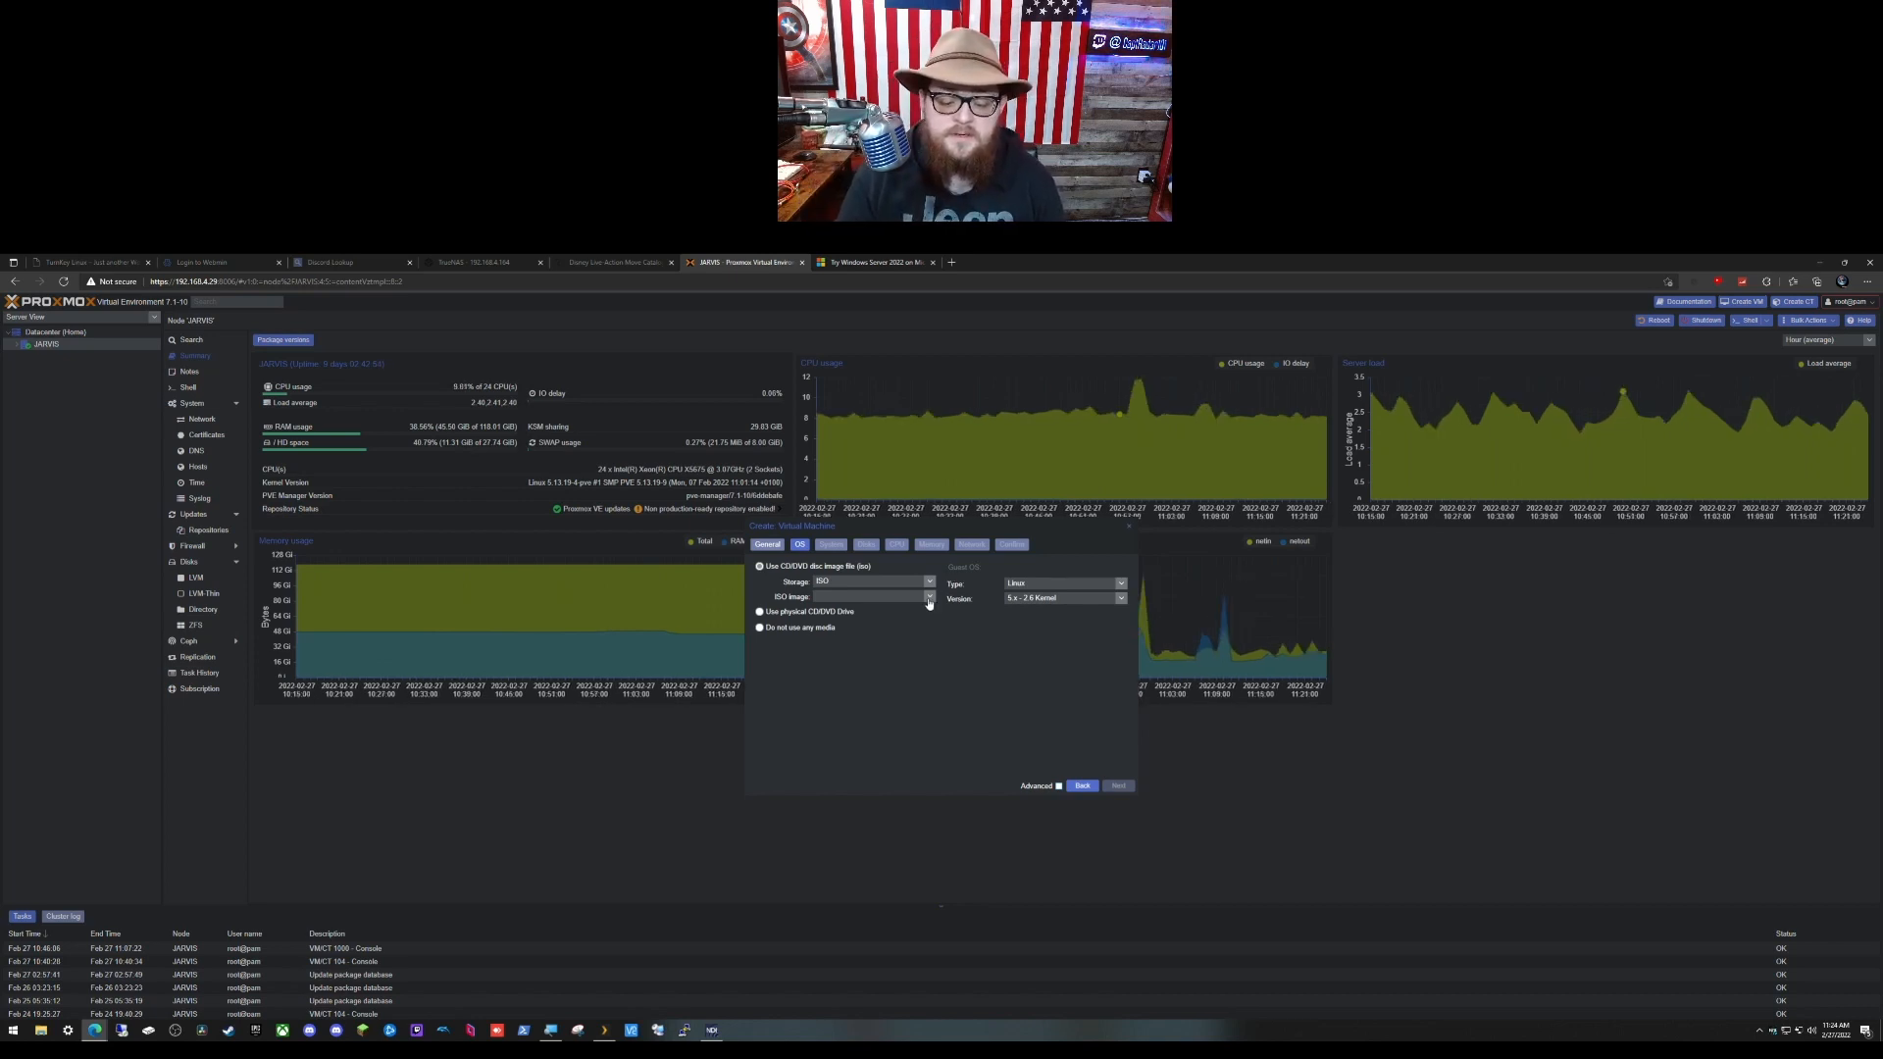
pyautogui.click(929, 598)
pyautogui.scroll(-2, 957, 701)
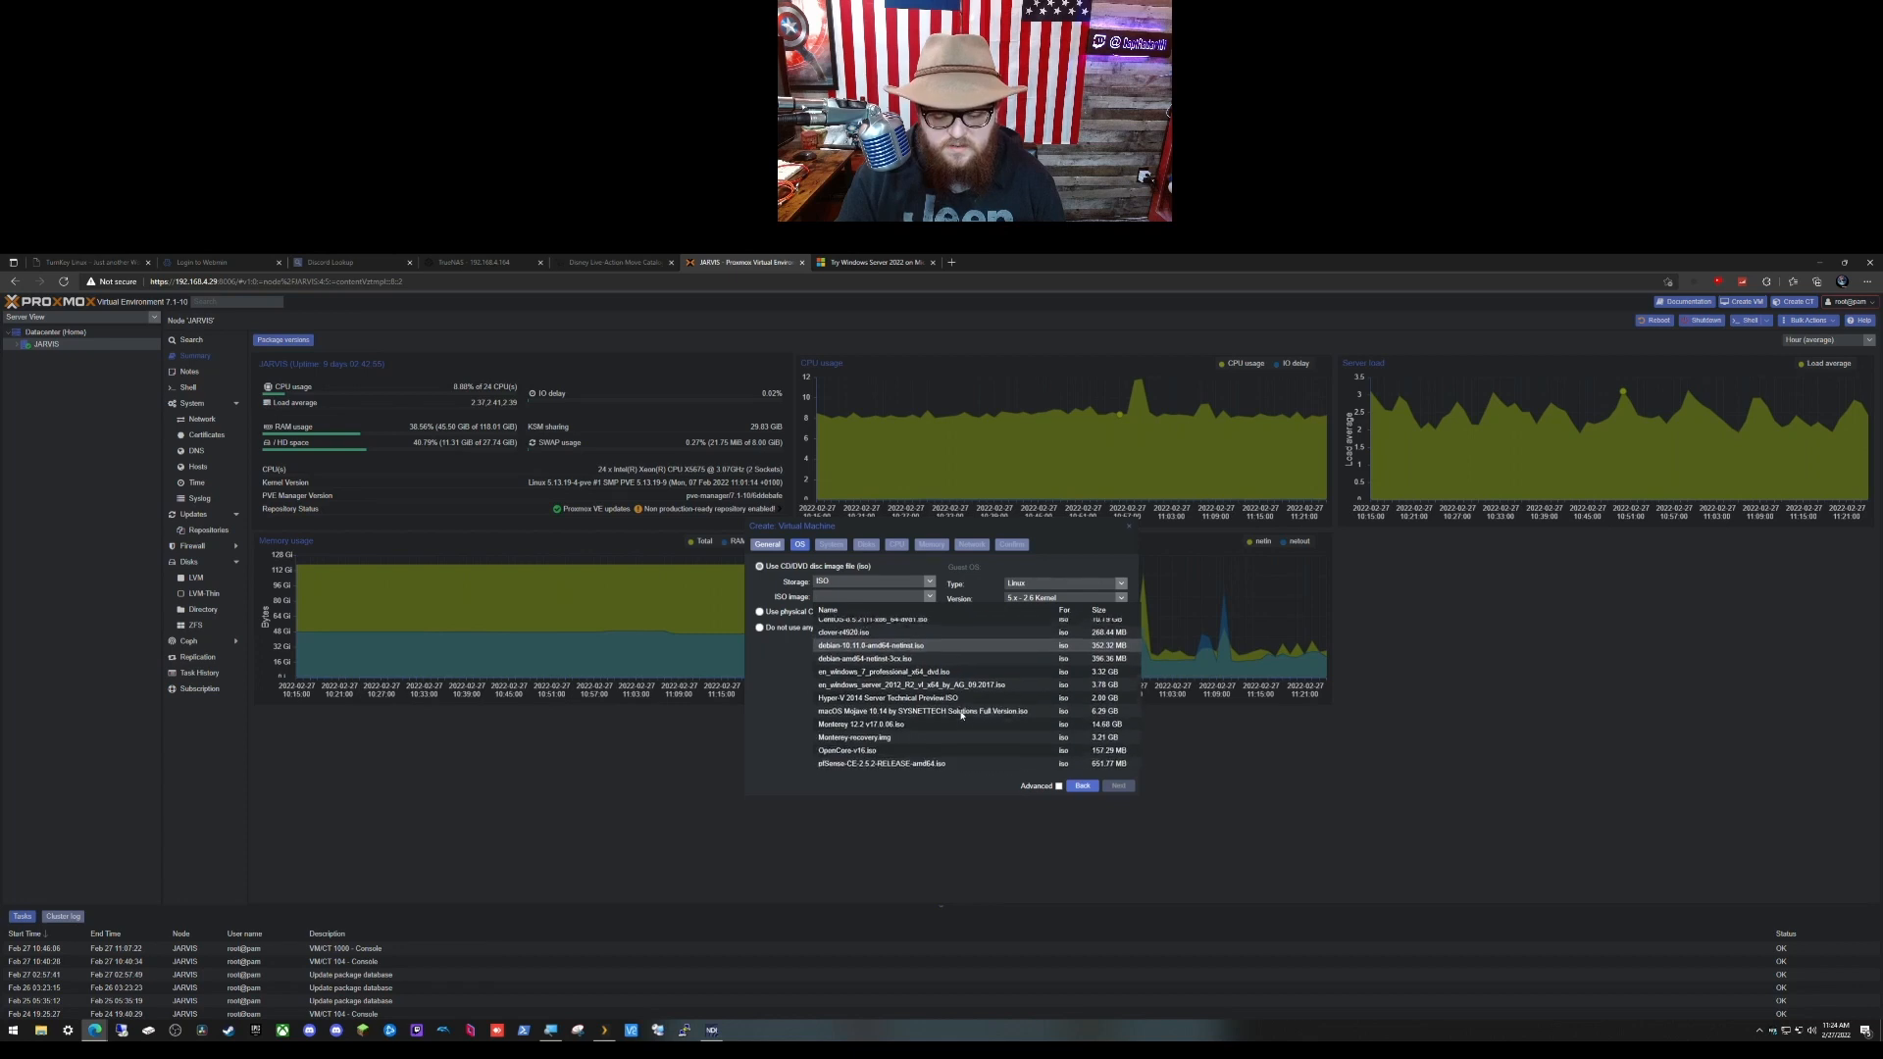
pyautogui.scroll(-4, 961, 715)
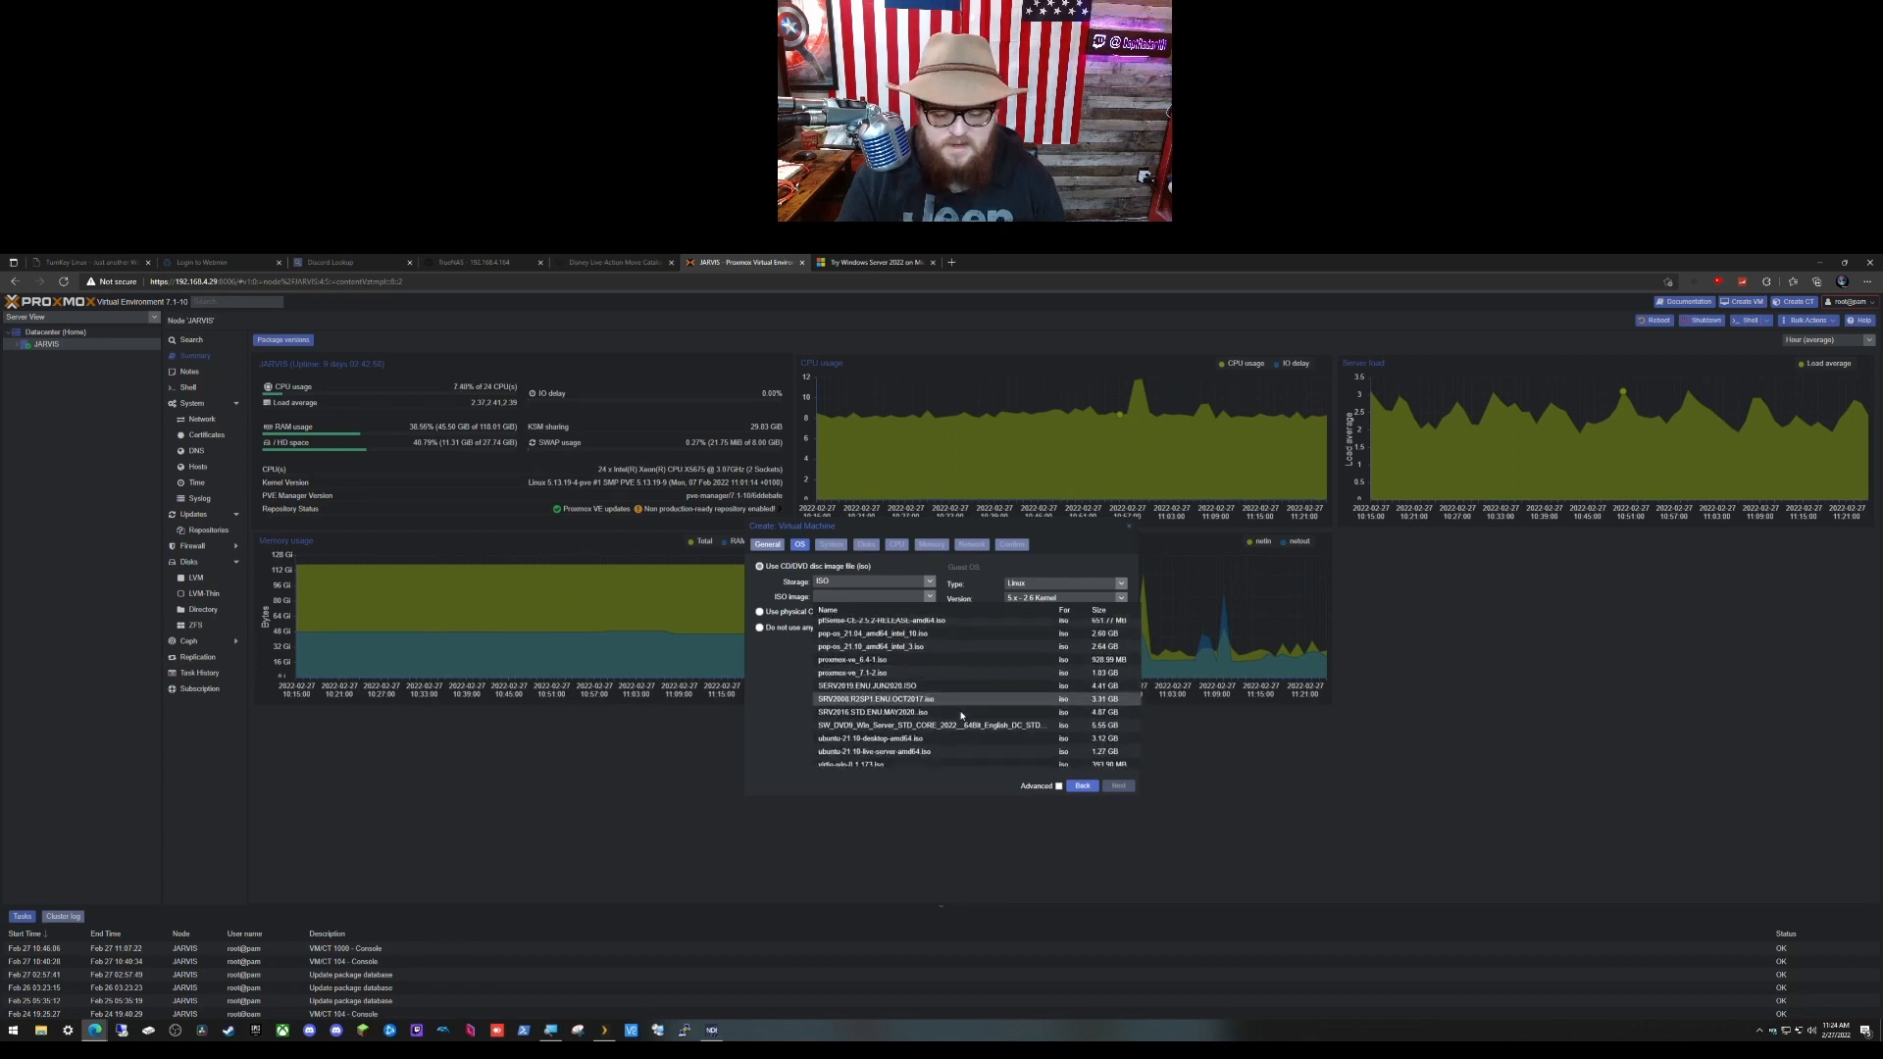
pyautogui.scroll(-5, 961, 715)
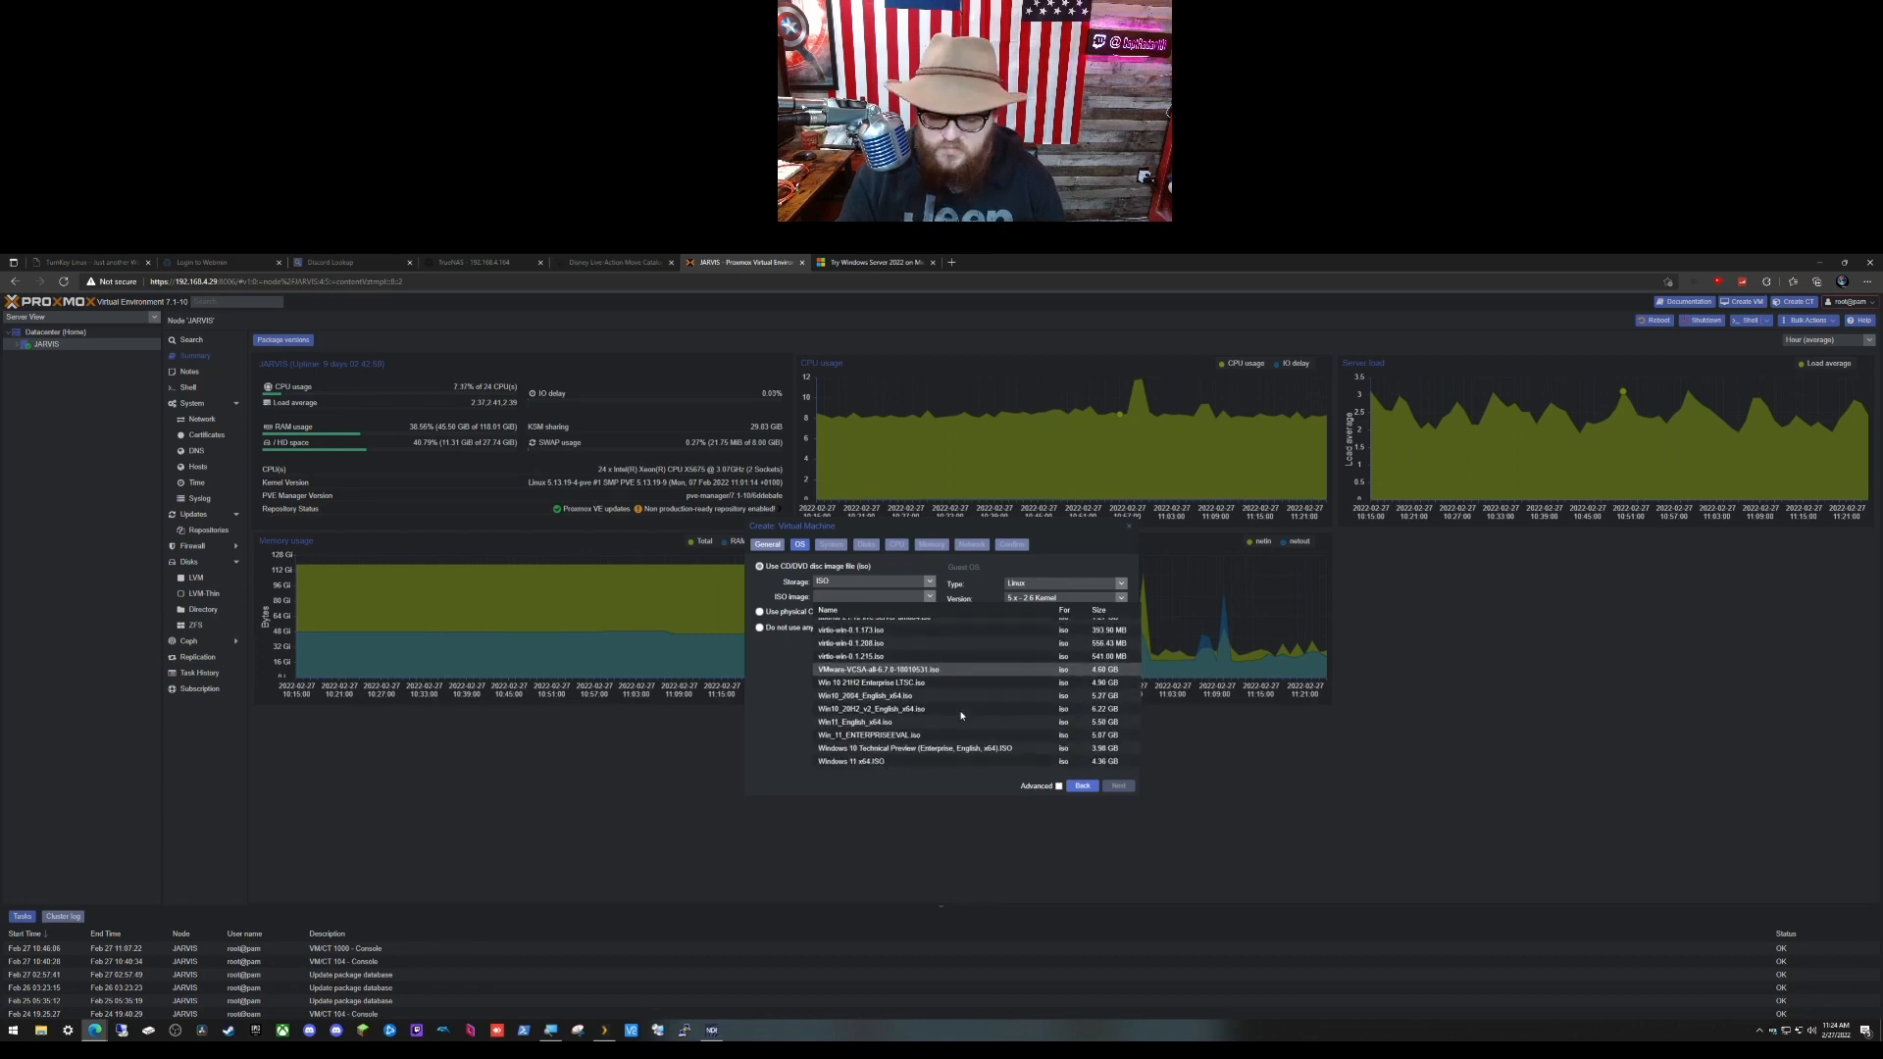
pyautogui.scroll(-4, 961, 714)
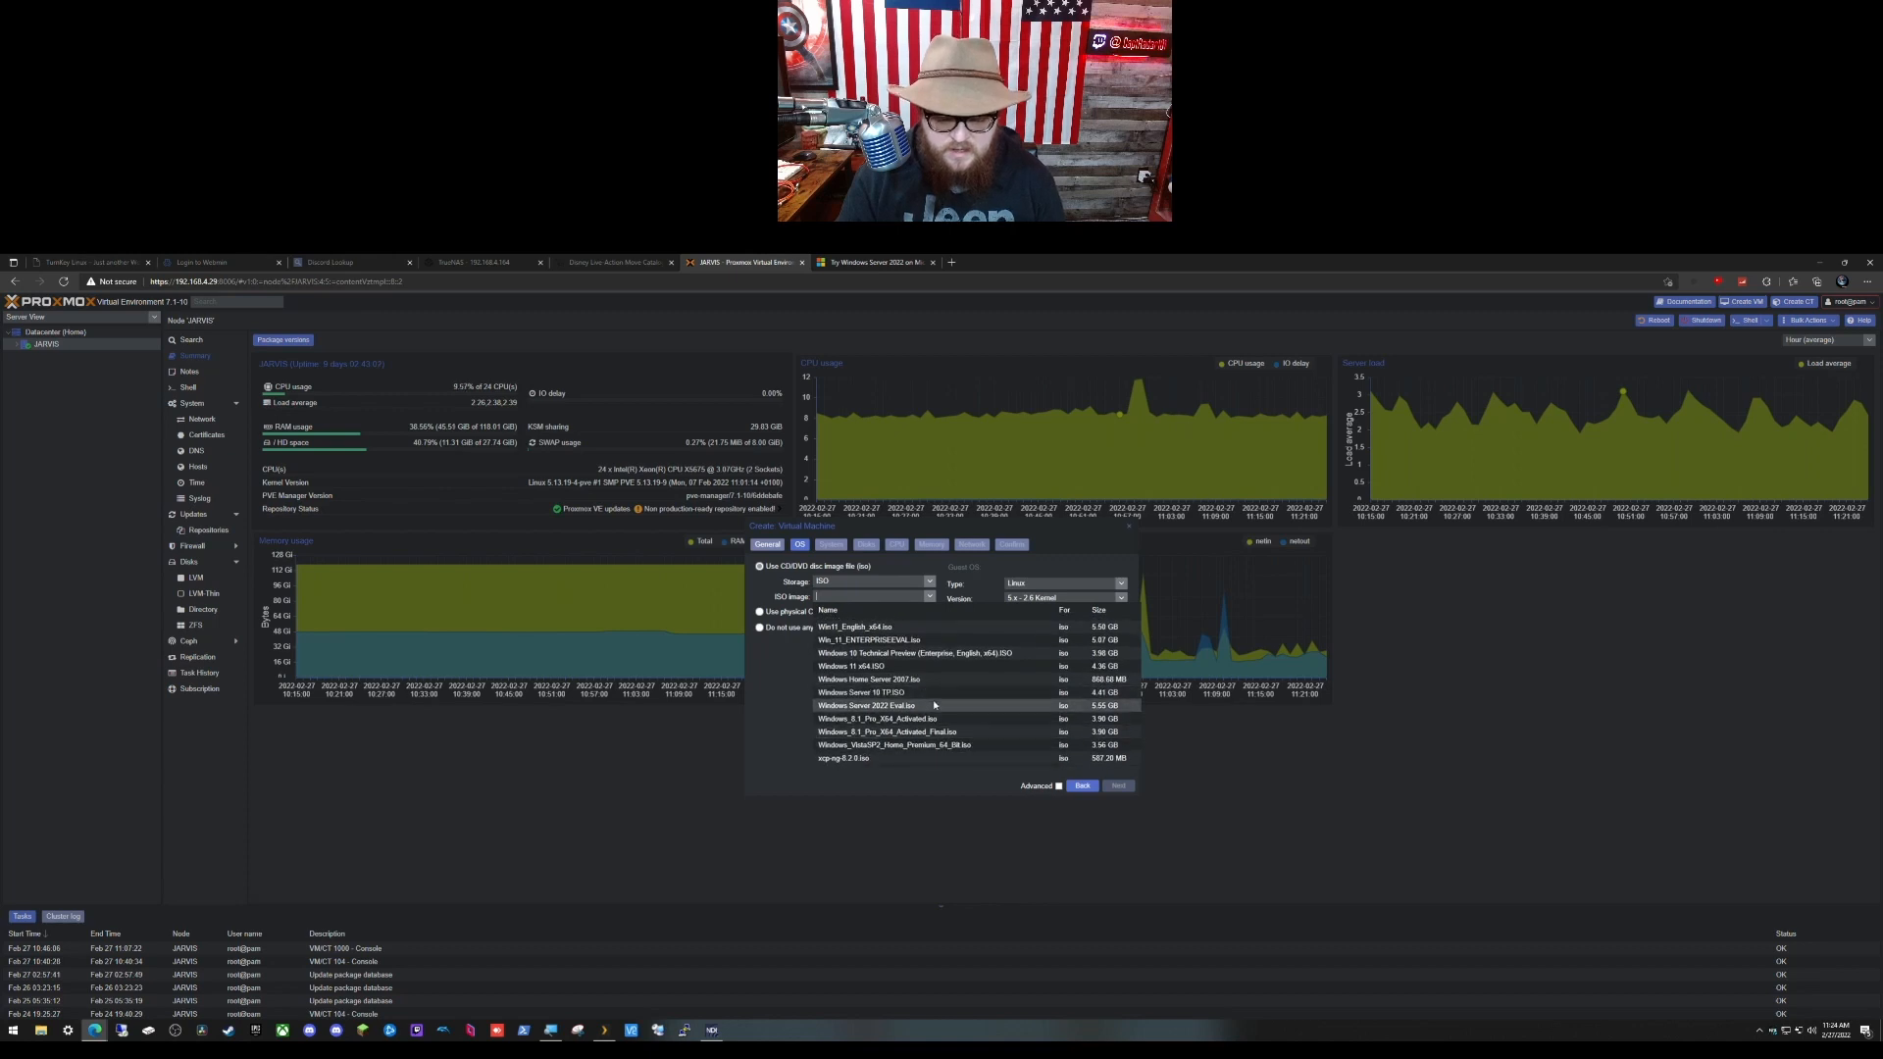
pyautogui.click(934, 705)
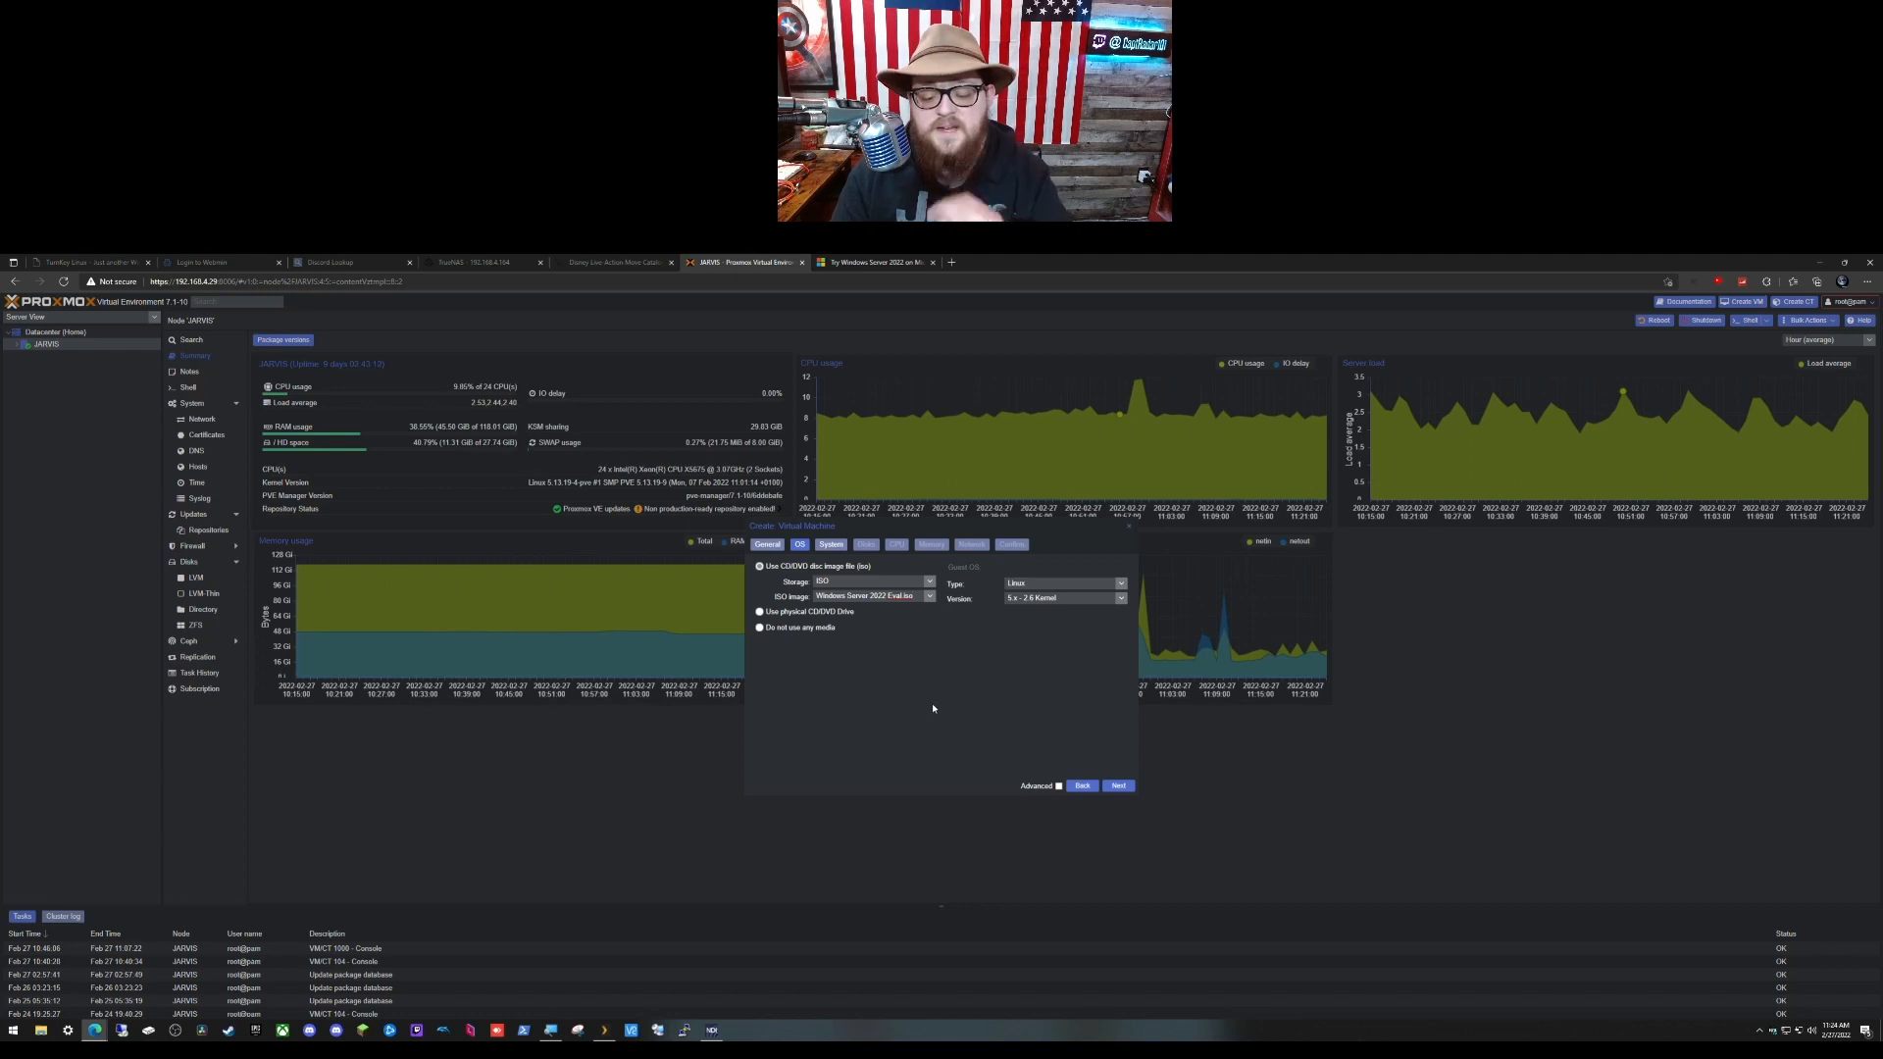
pyautogui.click(1123, 585)
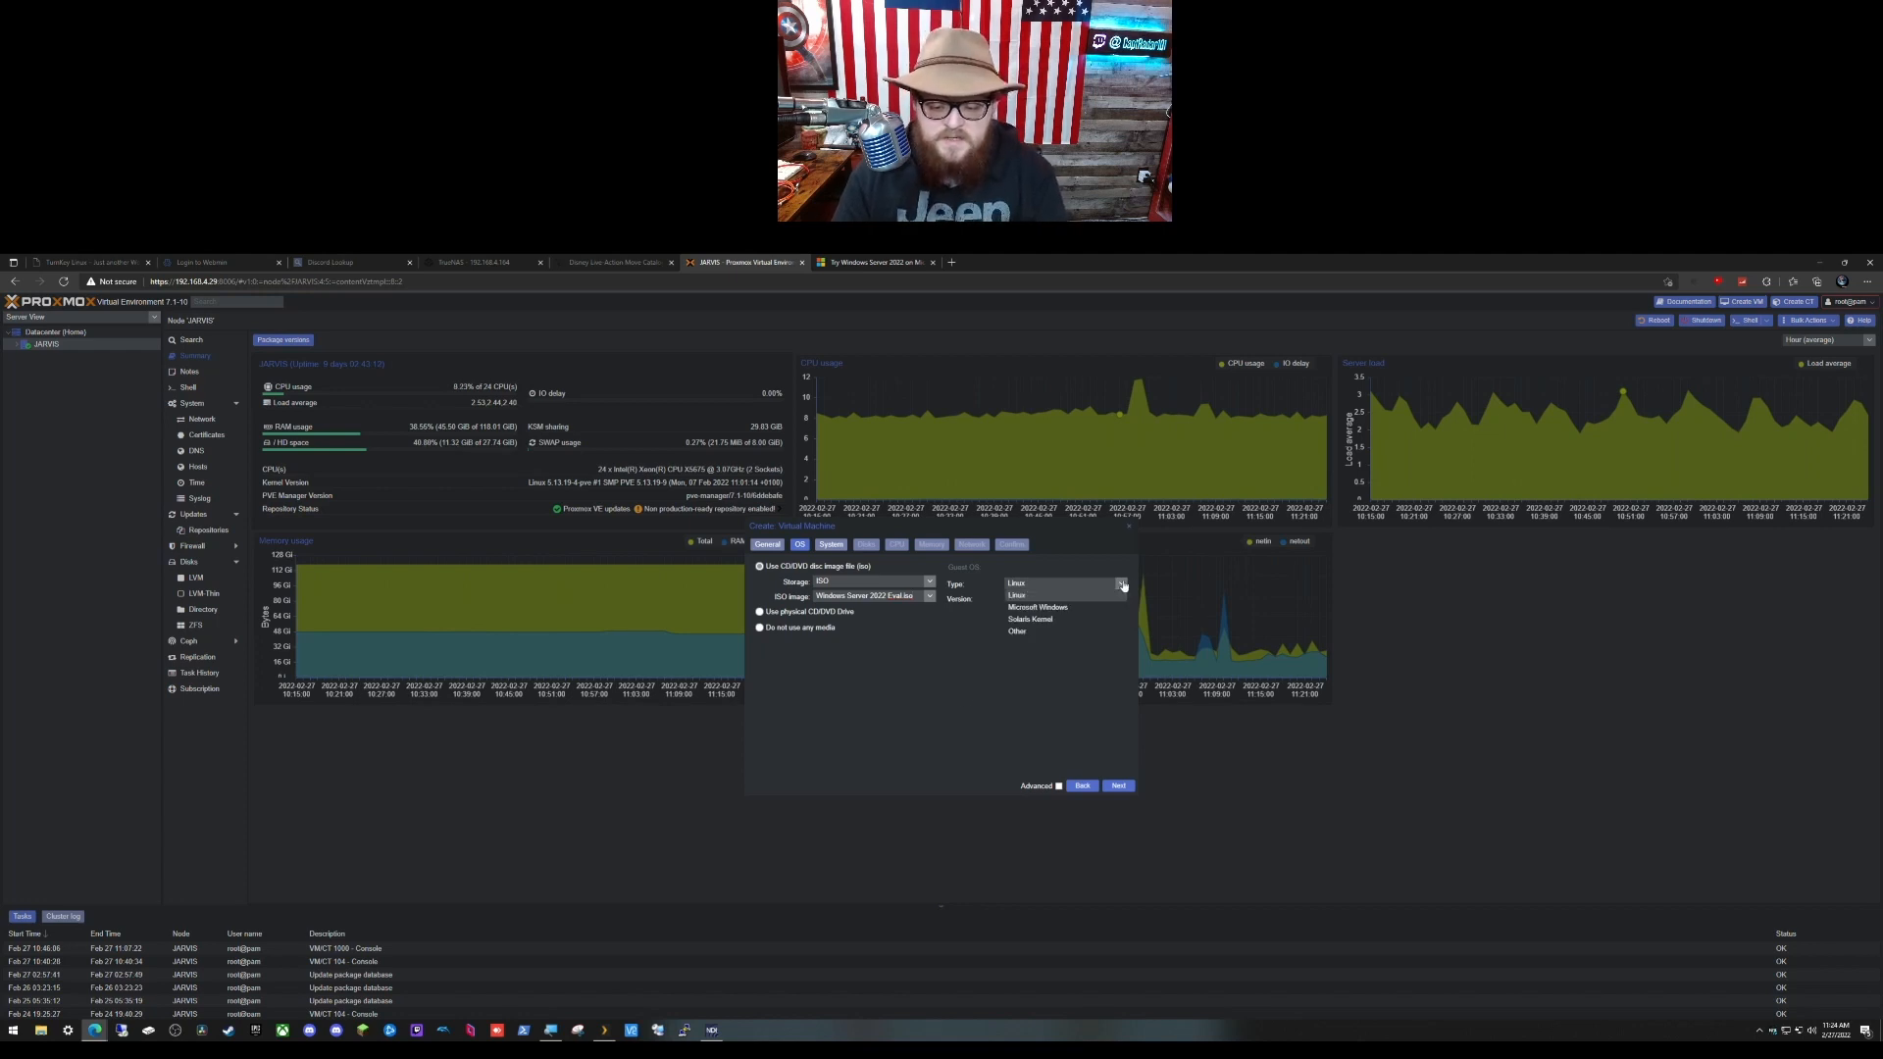
pyautogui.click(1102, 608)
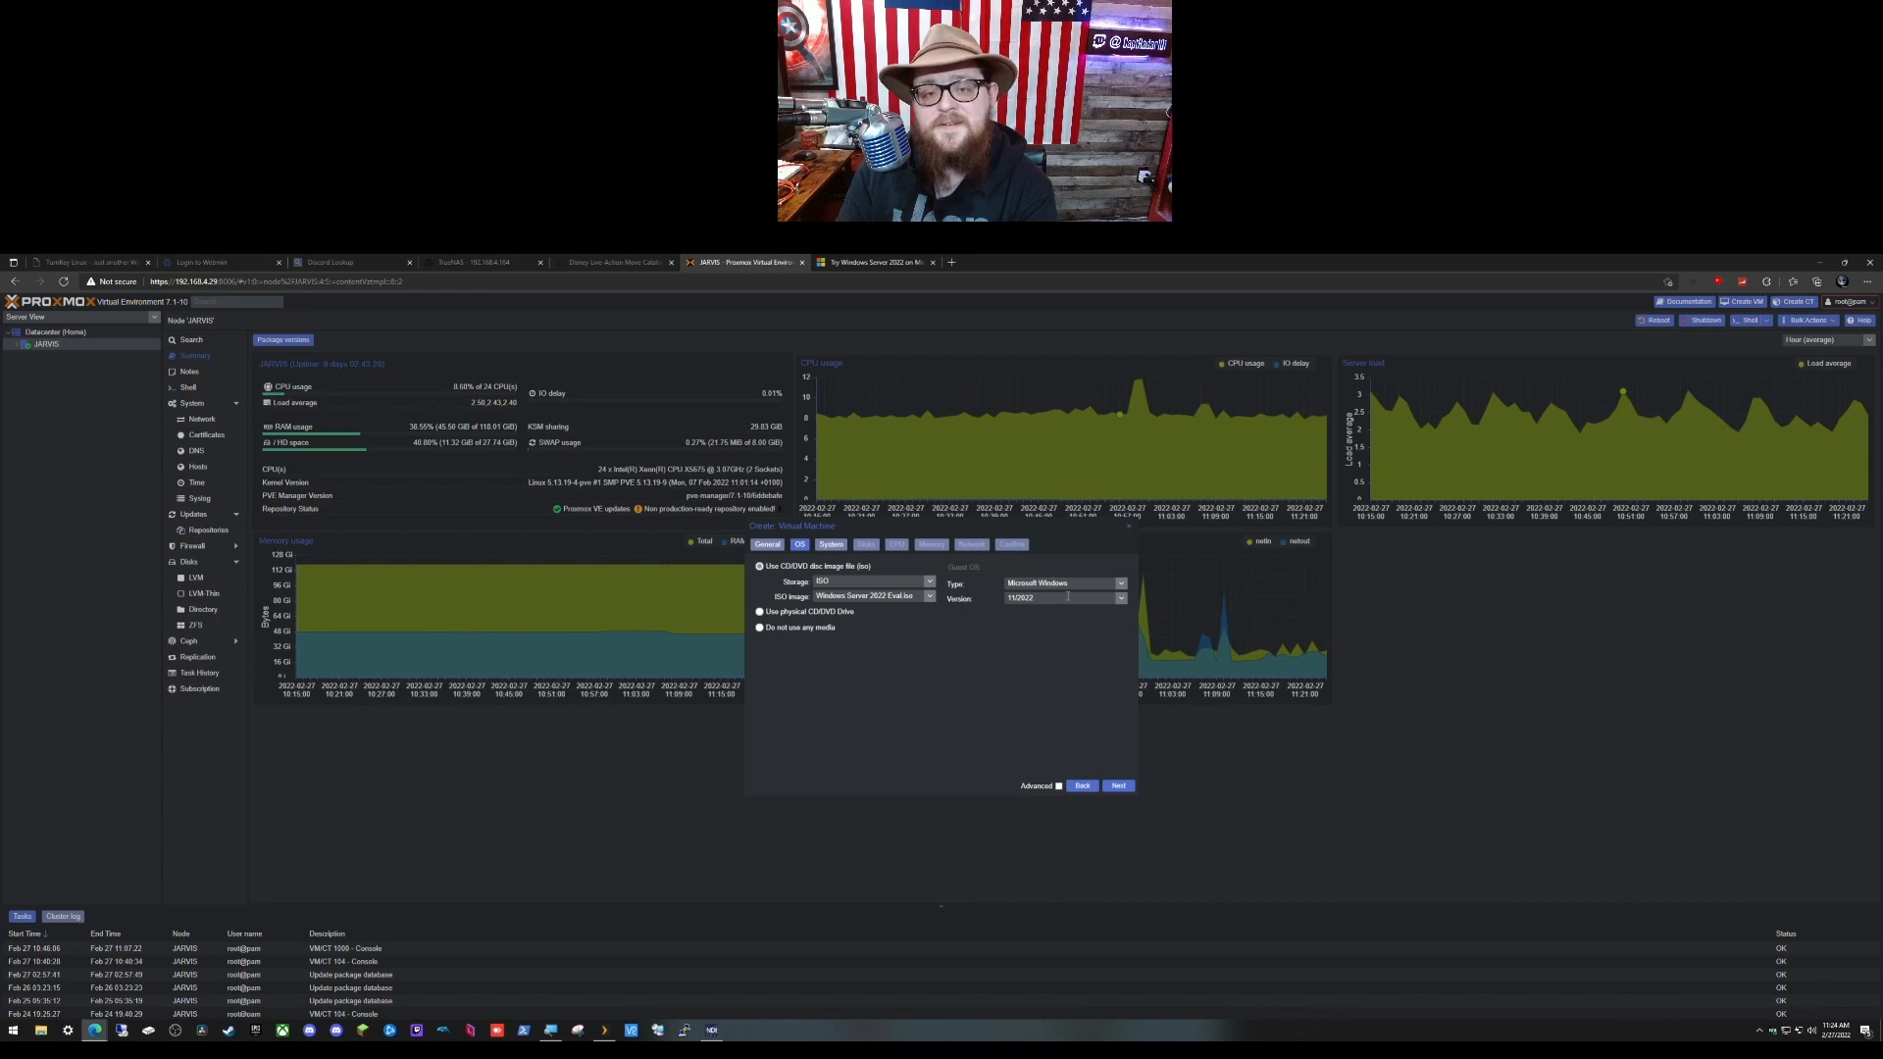
# Step: On the System page, disable both the TPM and the EFI disk
pyautogui.click(1119, 788)
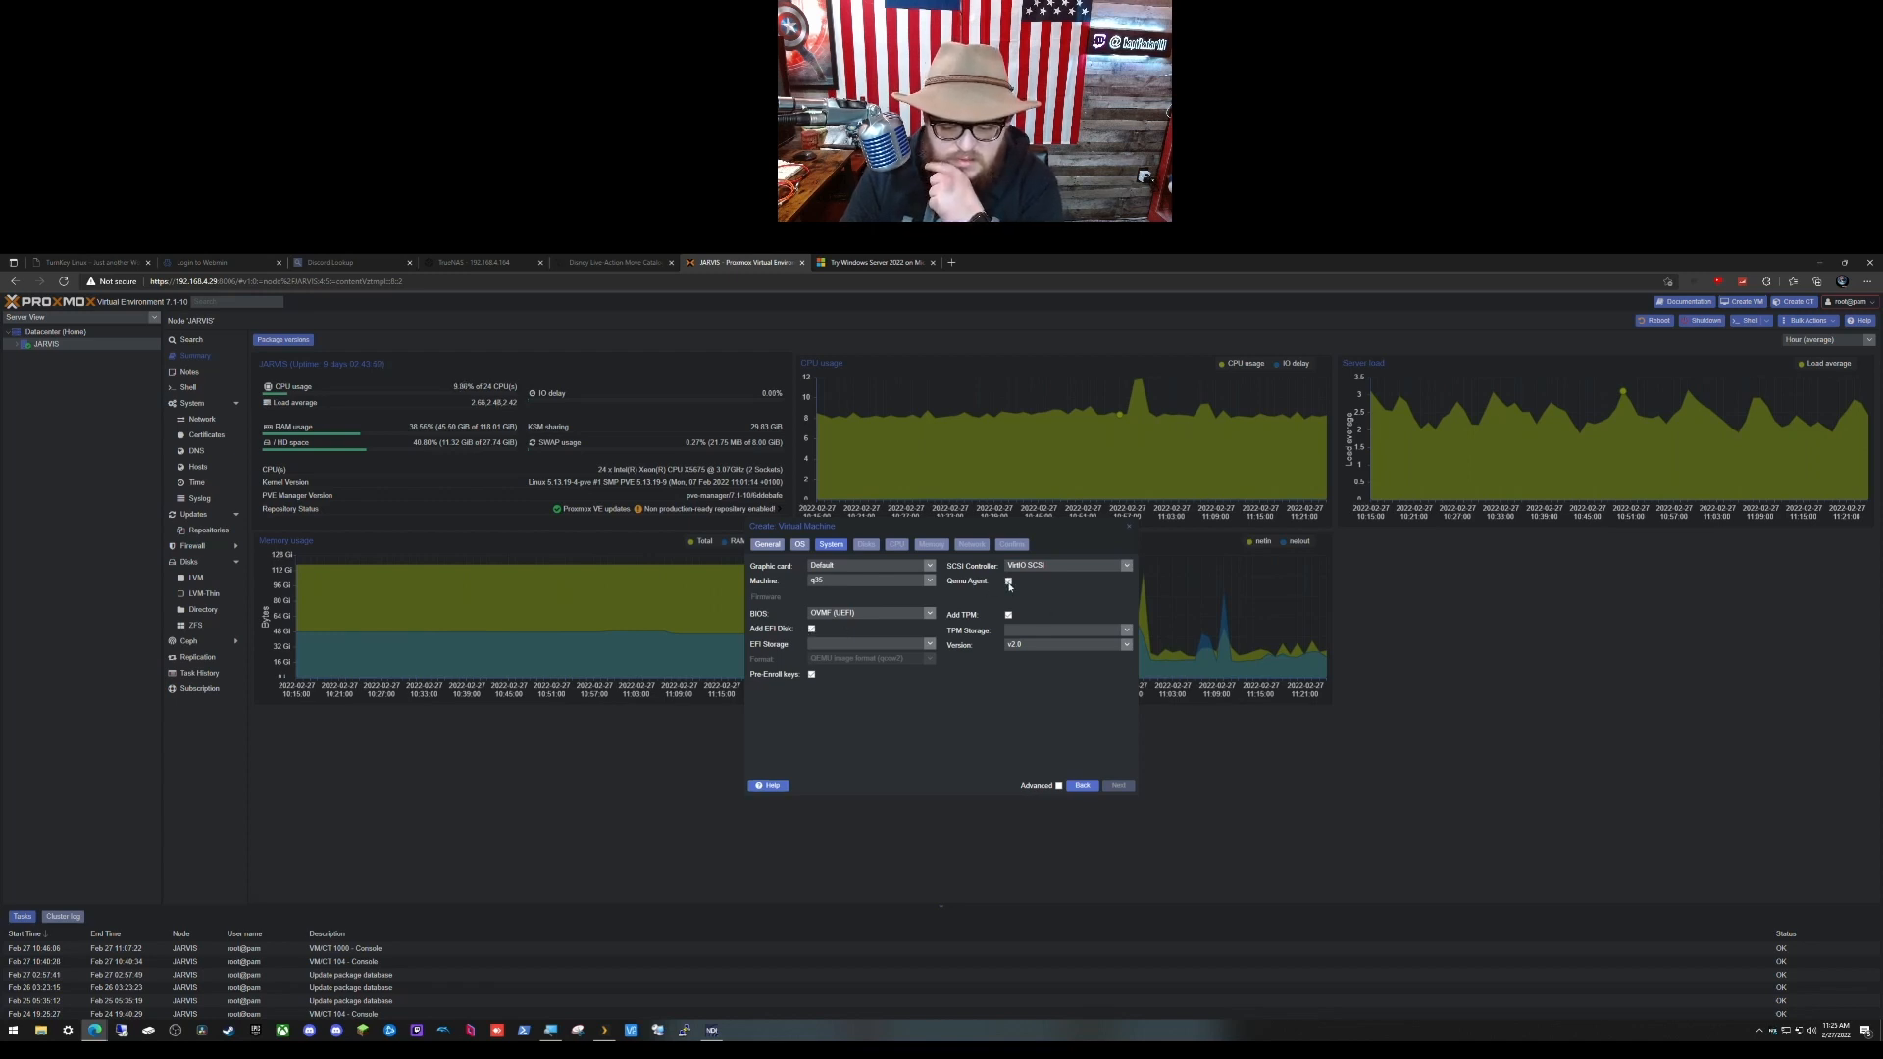
pyautogui.click(1008, 615)
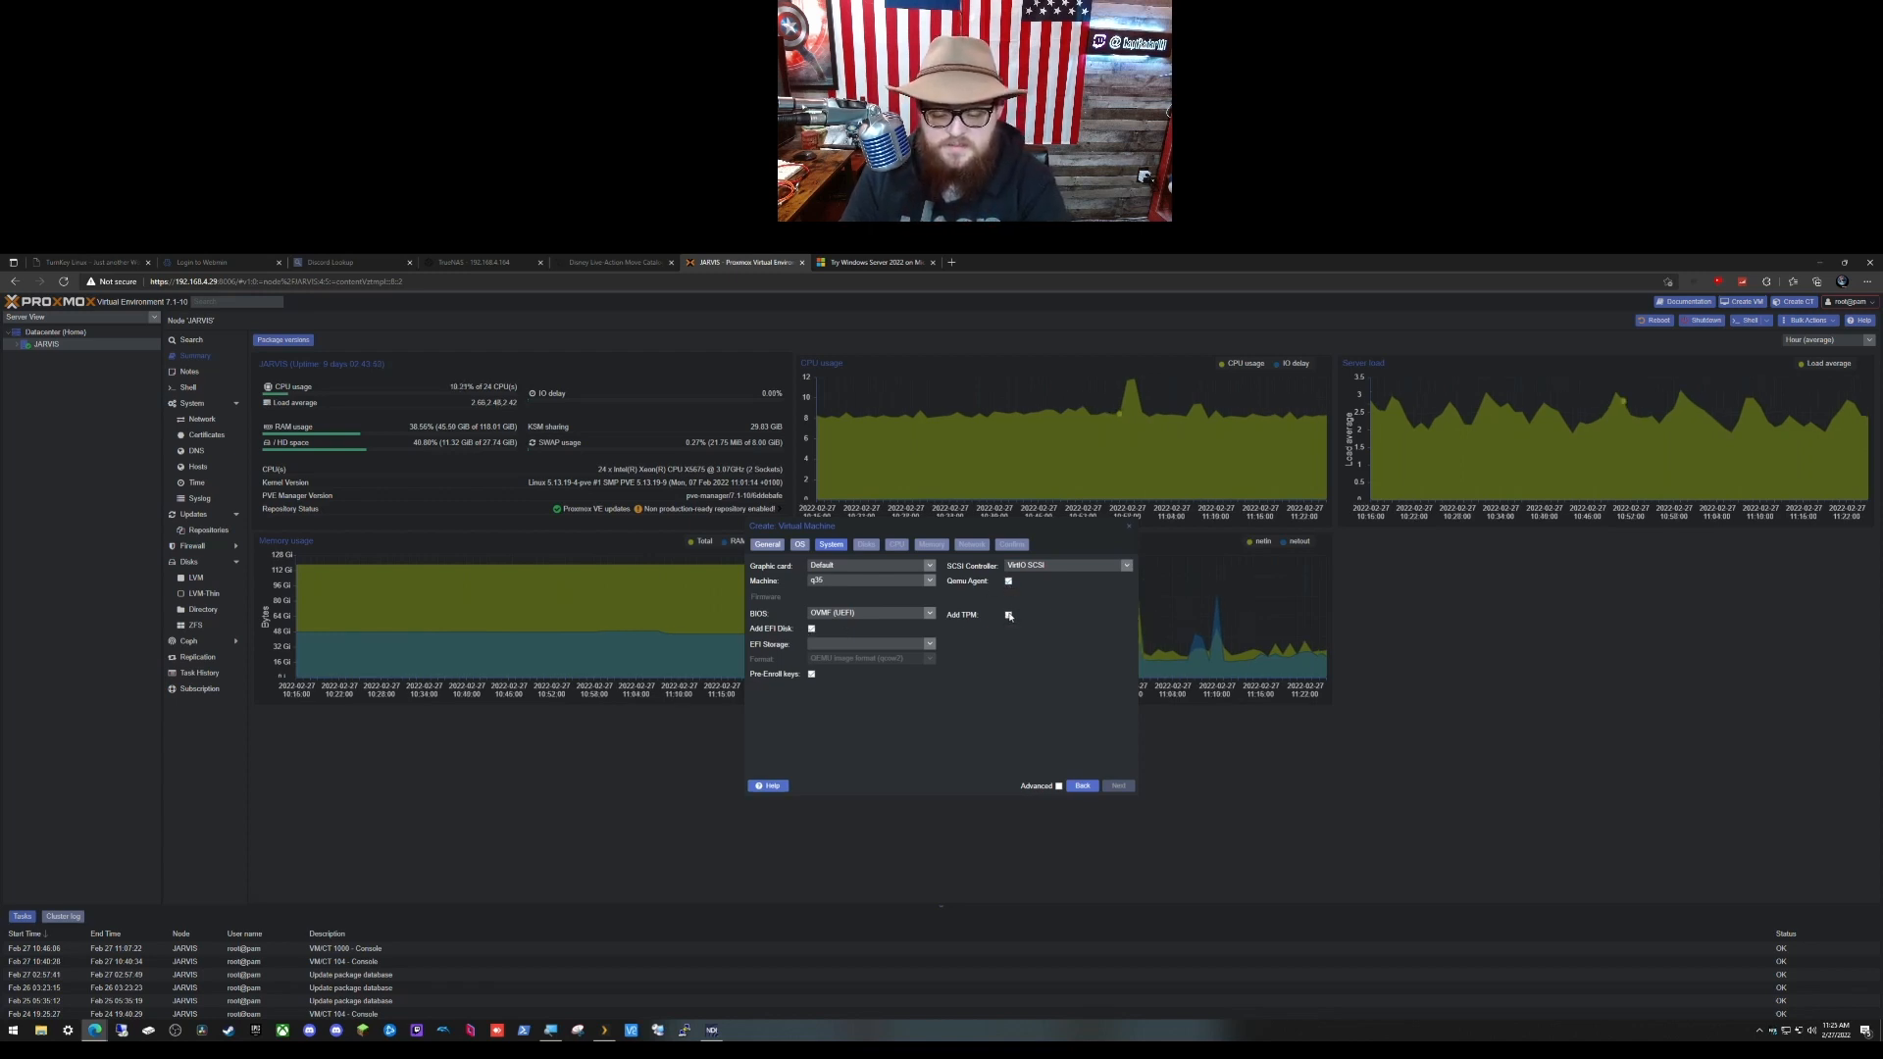
pyautogui.click(814, 629)
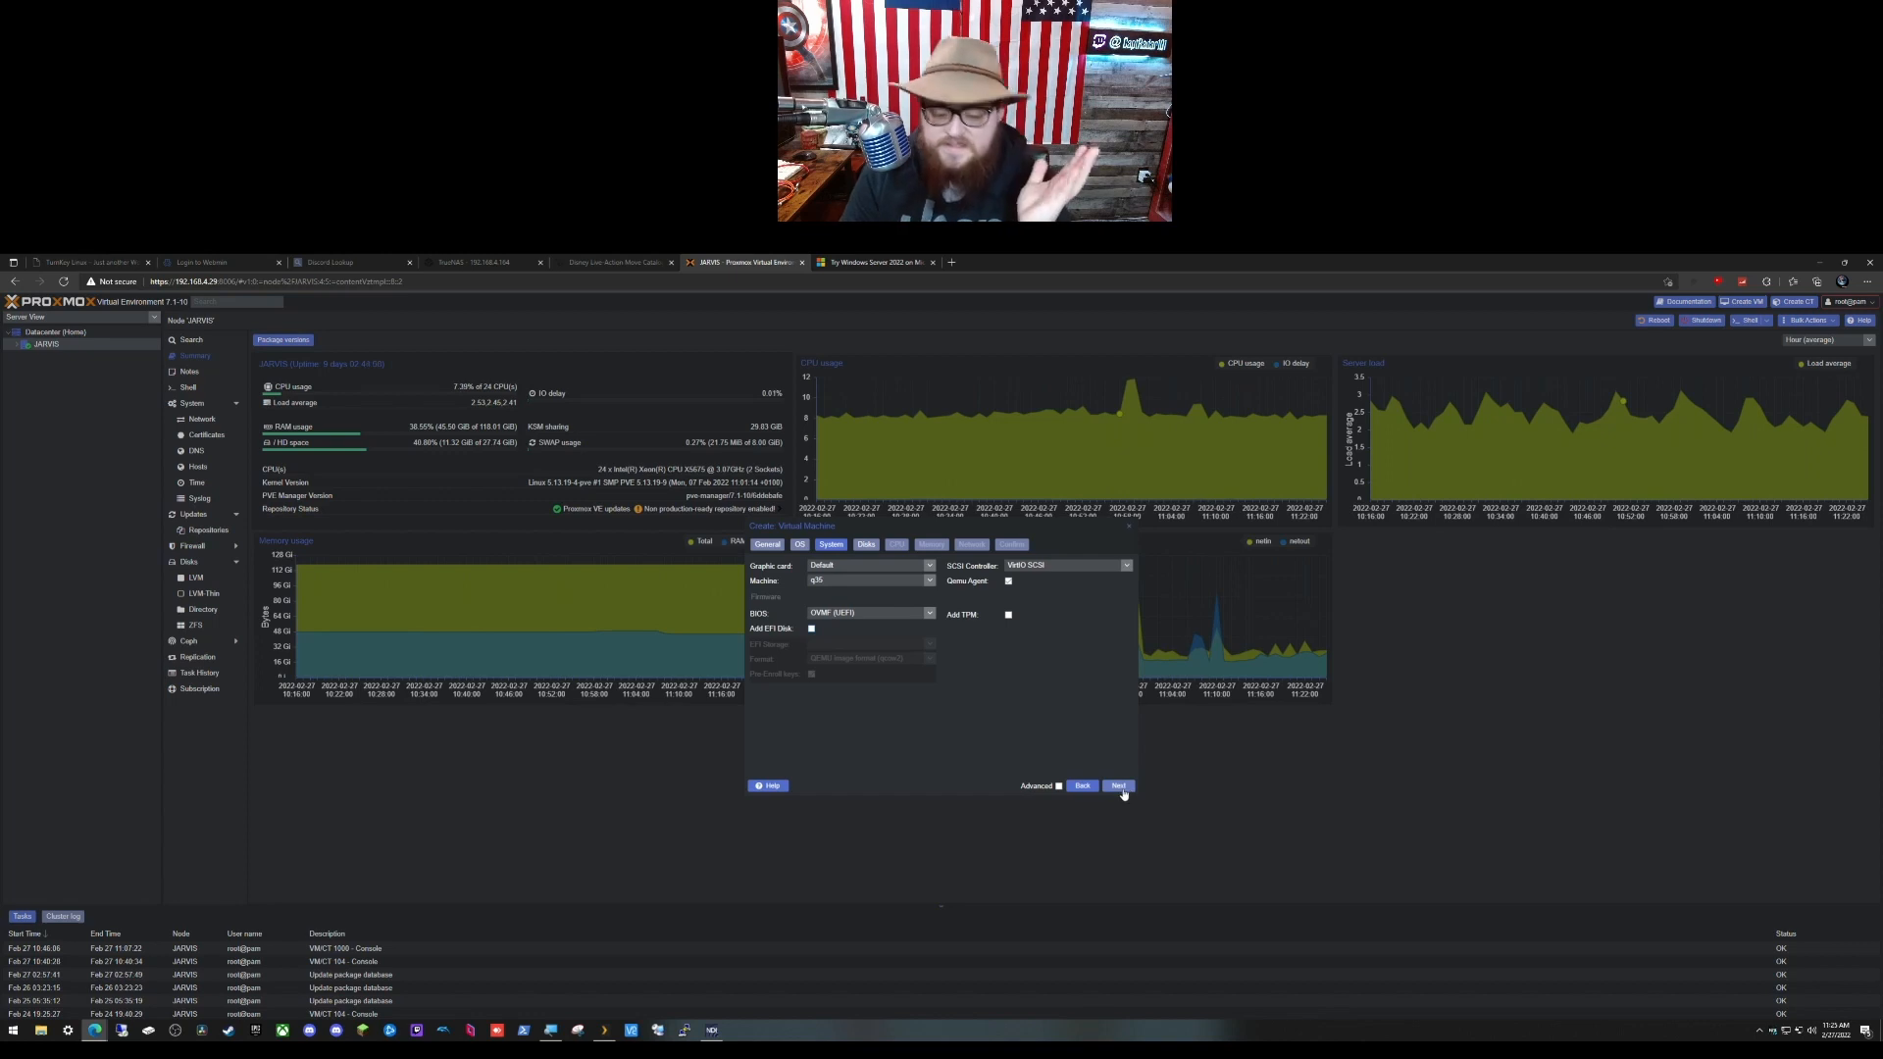
# Step: Set the disk to 120 GiB on the VirtIO Block bus, then move to the CPU cores setting
pyautogui.click(1121, 788)
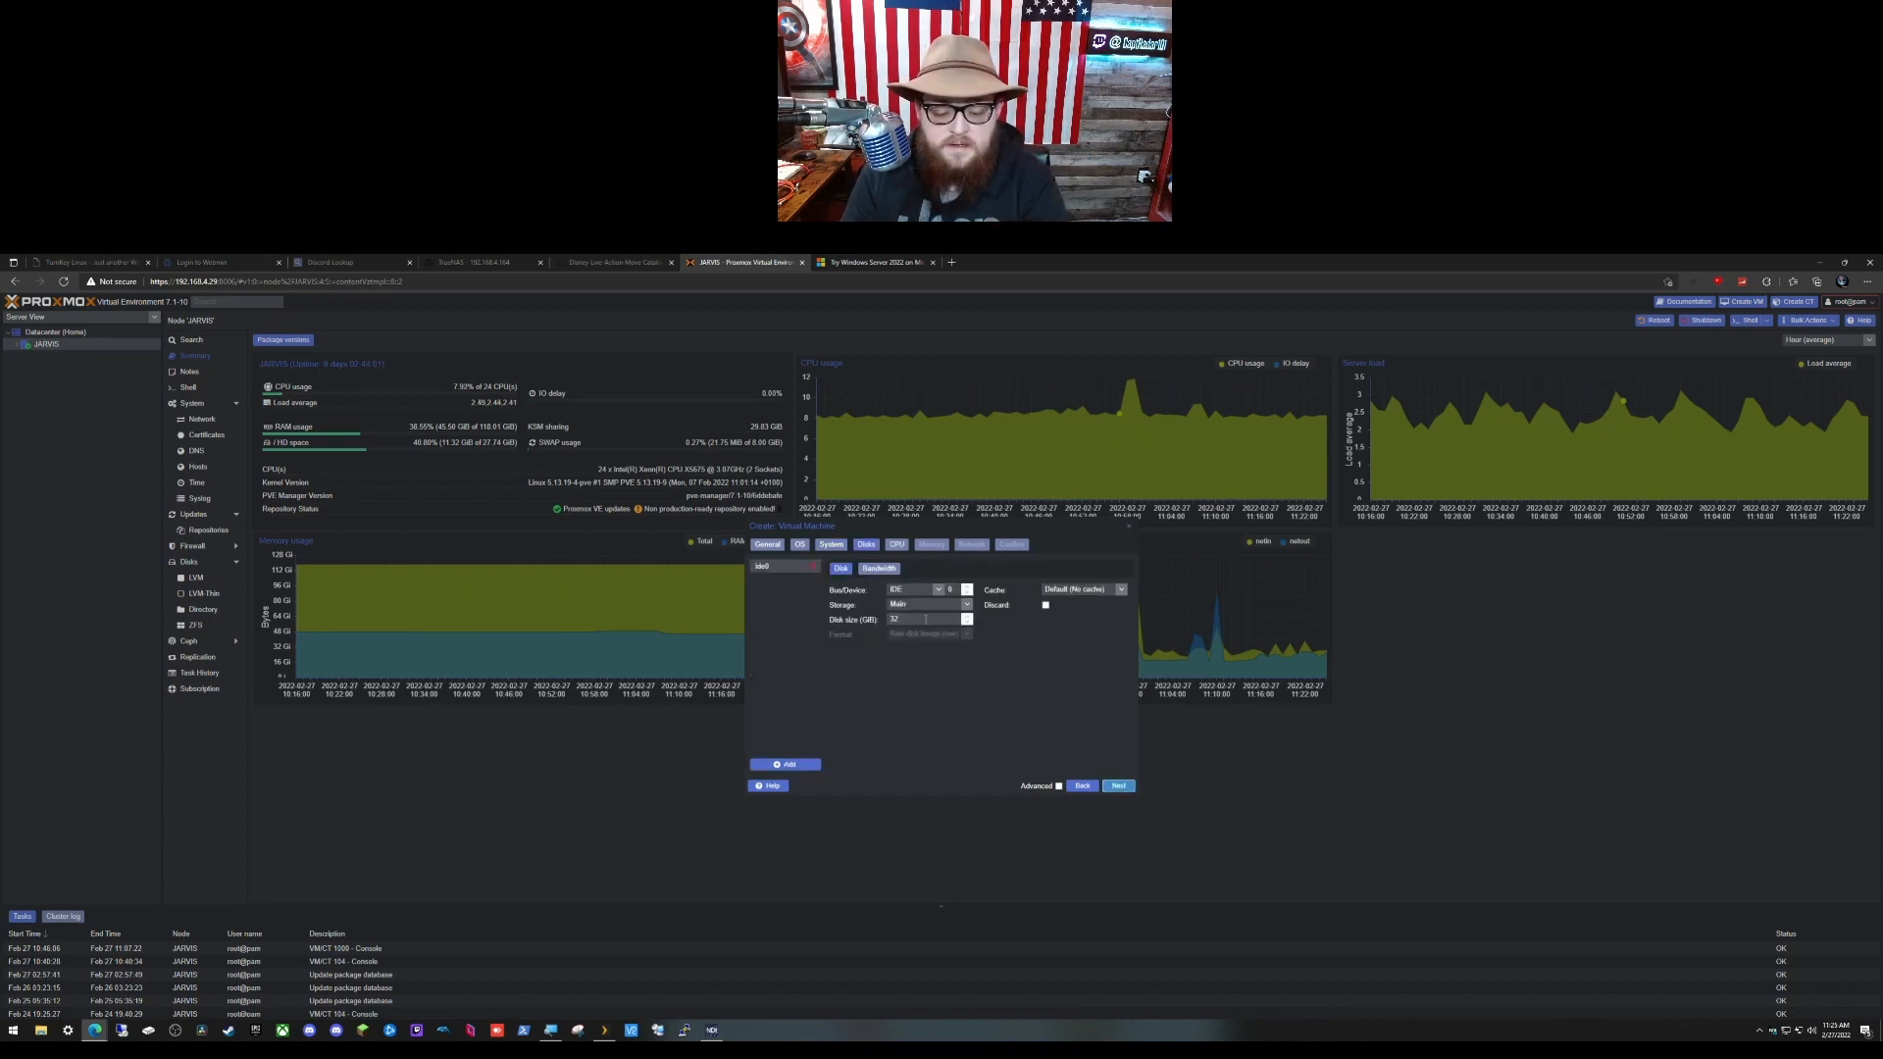
pyautogui.moveTo(926, 620); pyautogui.dragTo(869, 616)
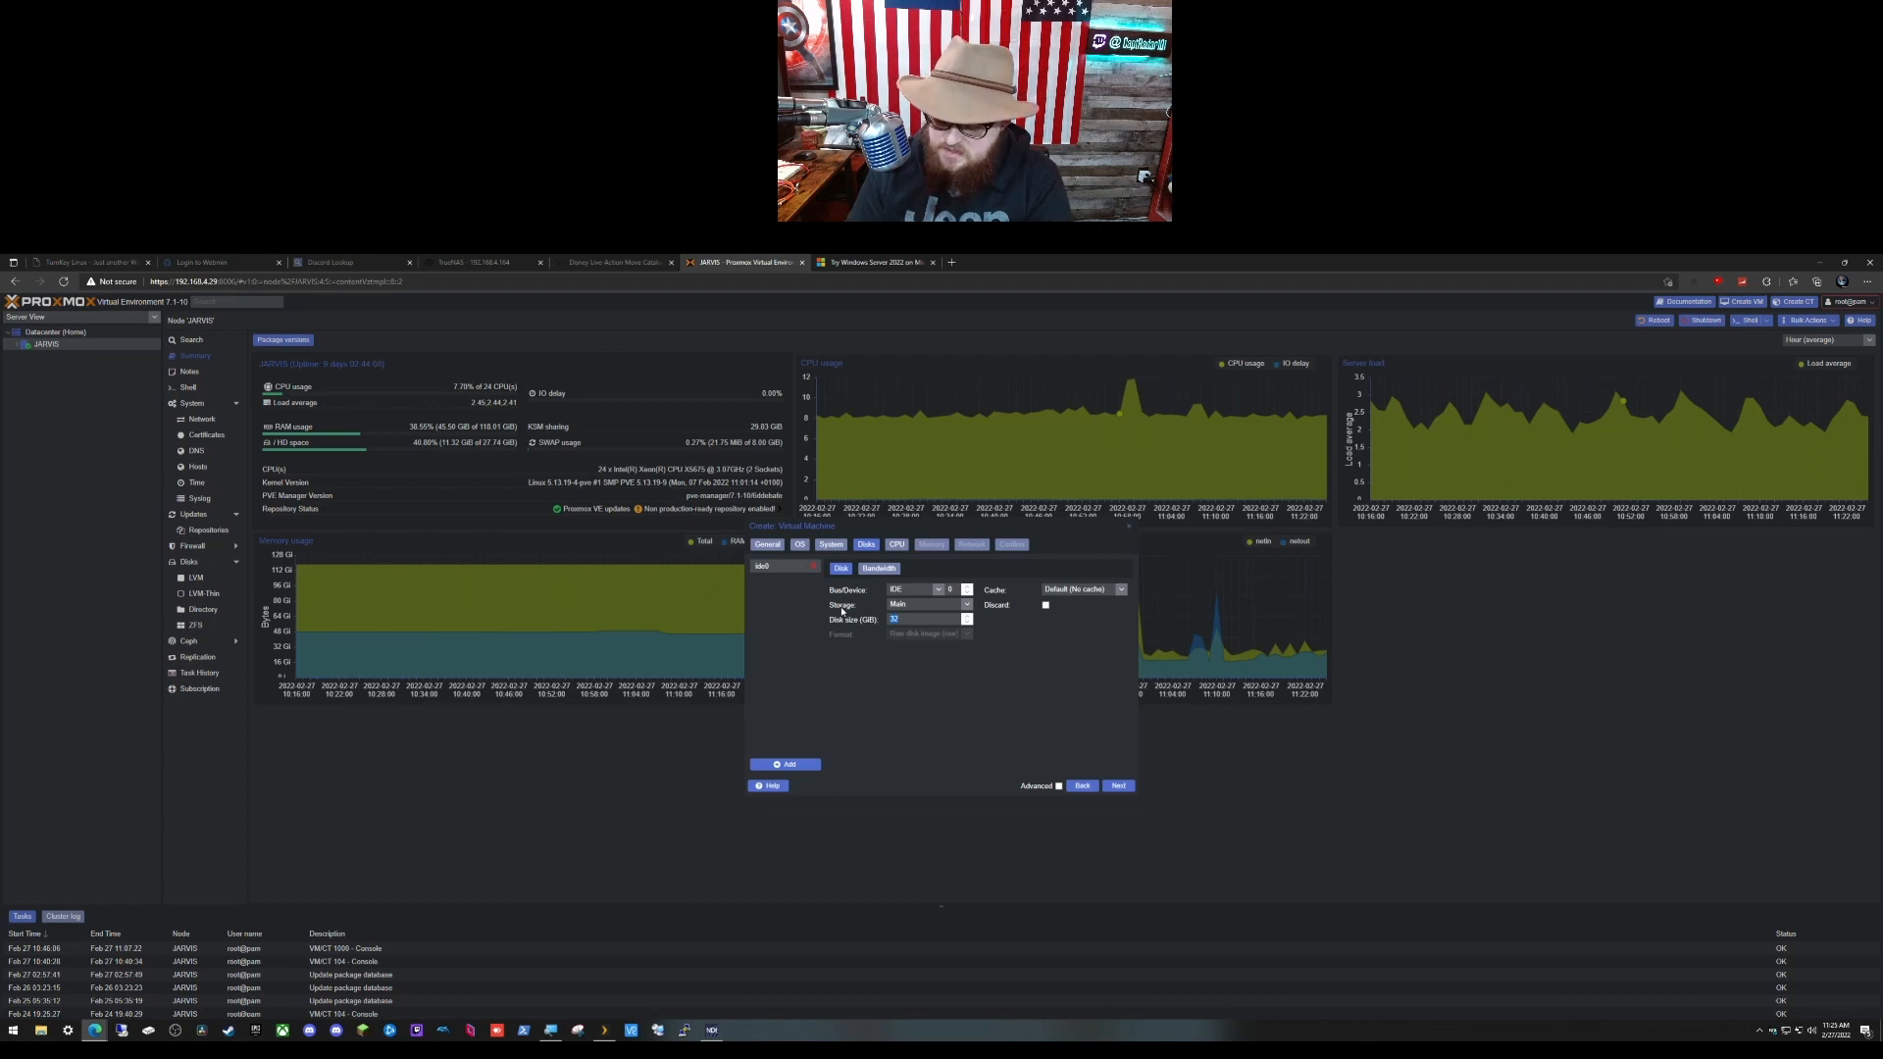
pyautogui.click(939, 590)
pyautogui.click(926, 621)
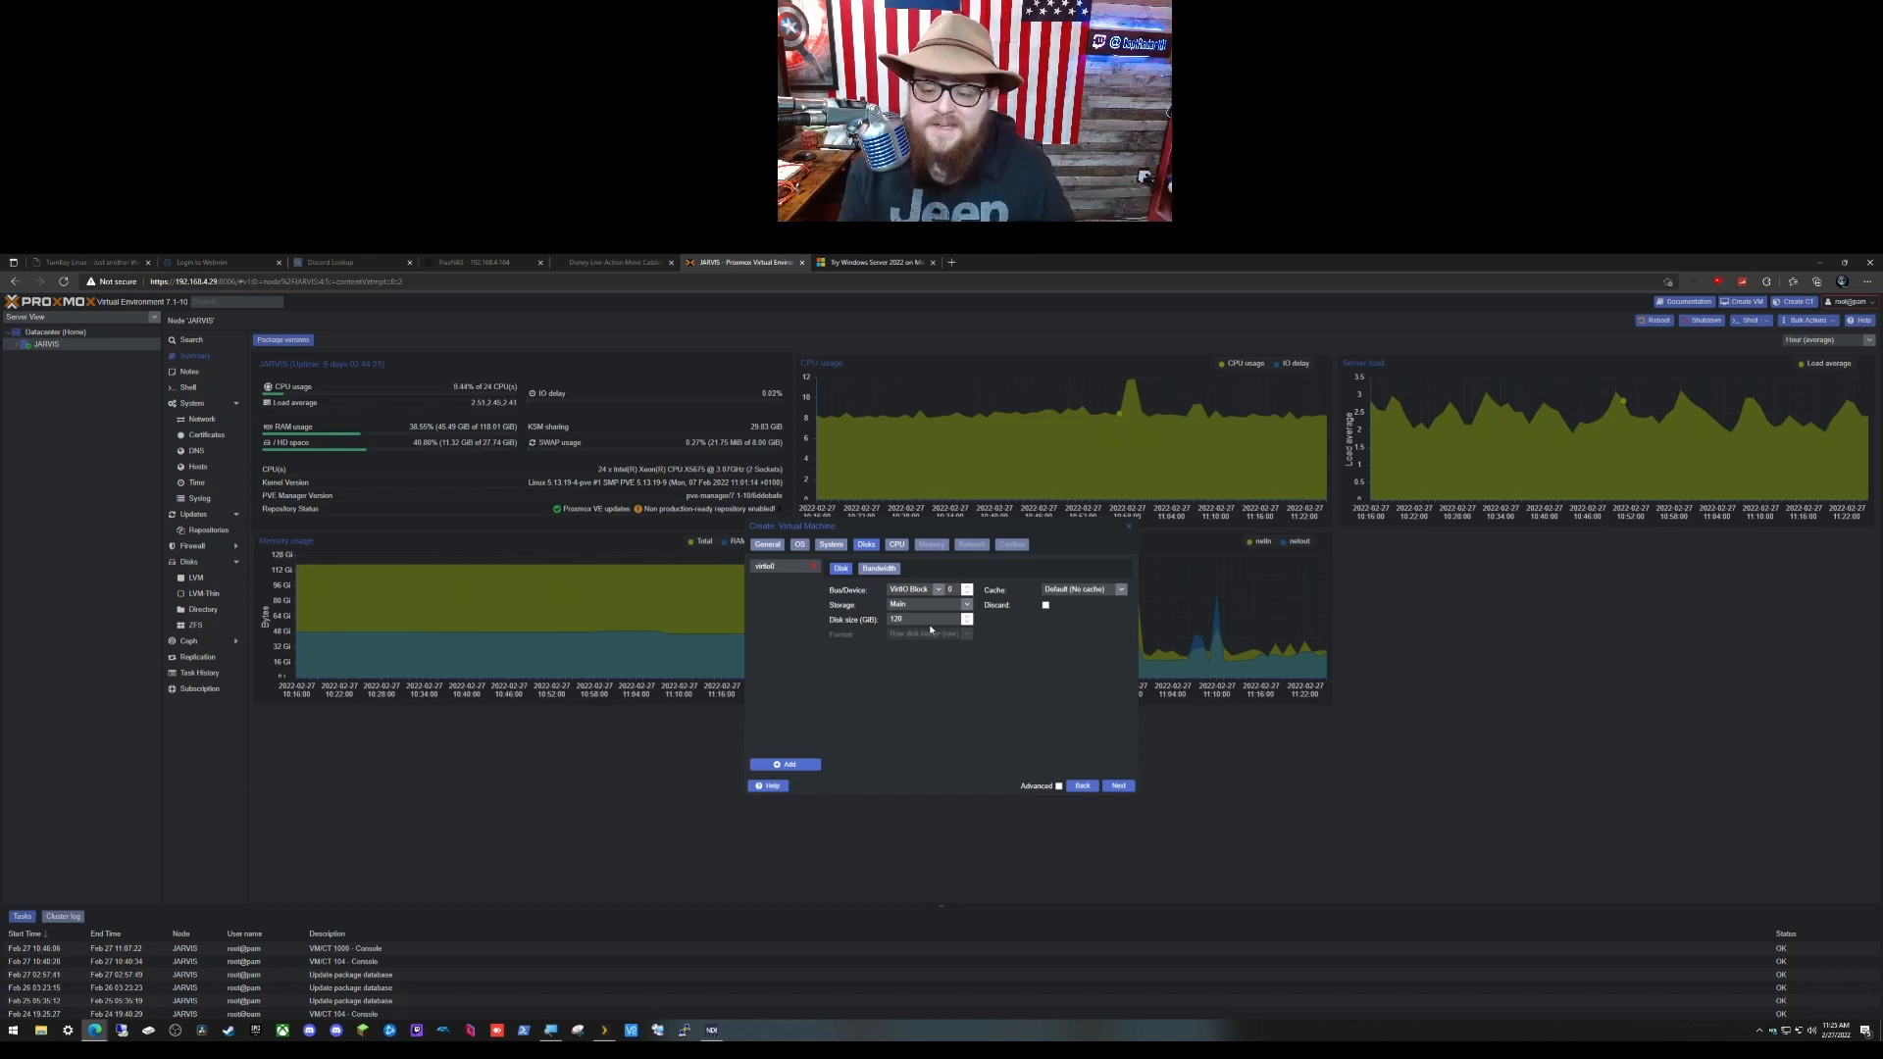
pyautogui.click(1118, 785)
pyautogui.moveTo(864, 581); pyautogui.dragTo(747, 560)
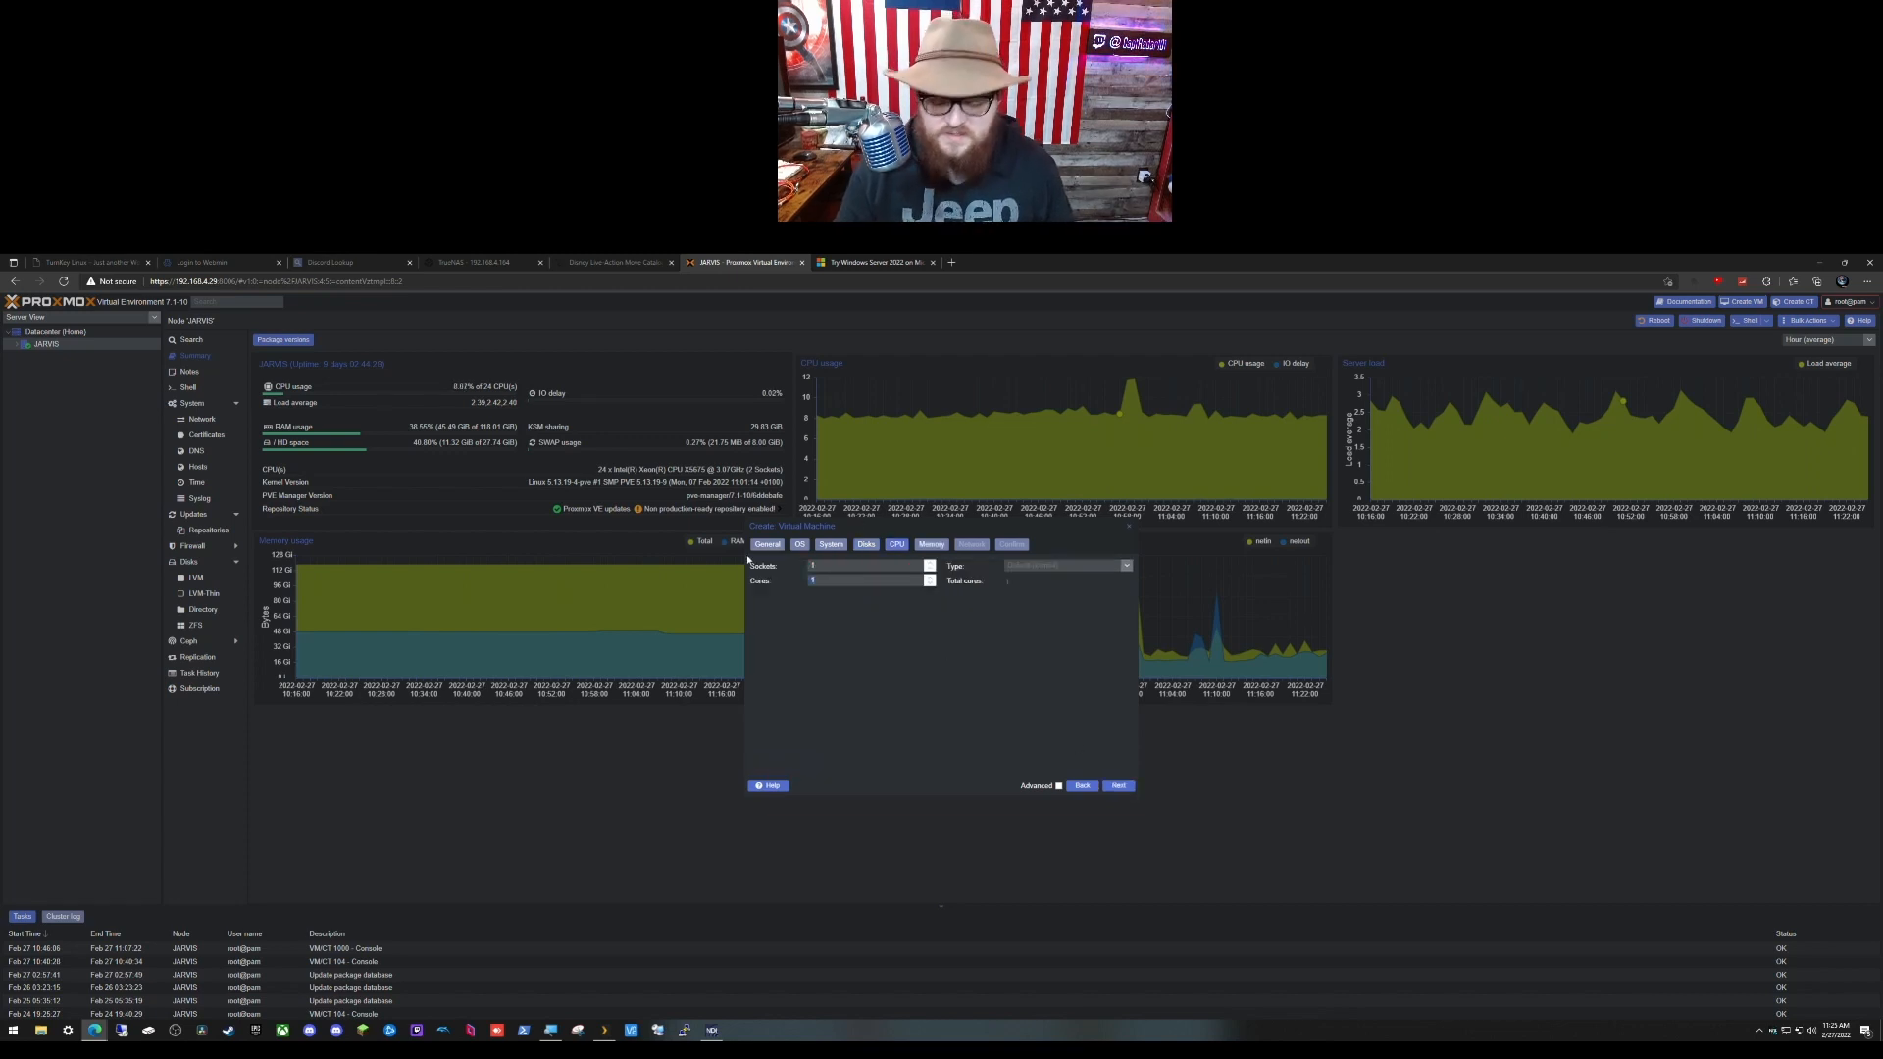
# Step: Give the VM 4 cores and 4096 MiB memory, use a VirtIO network card, and create it
pyautogui.write('4')
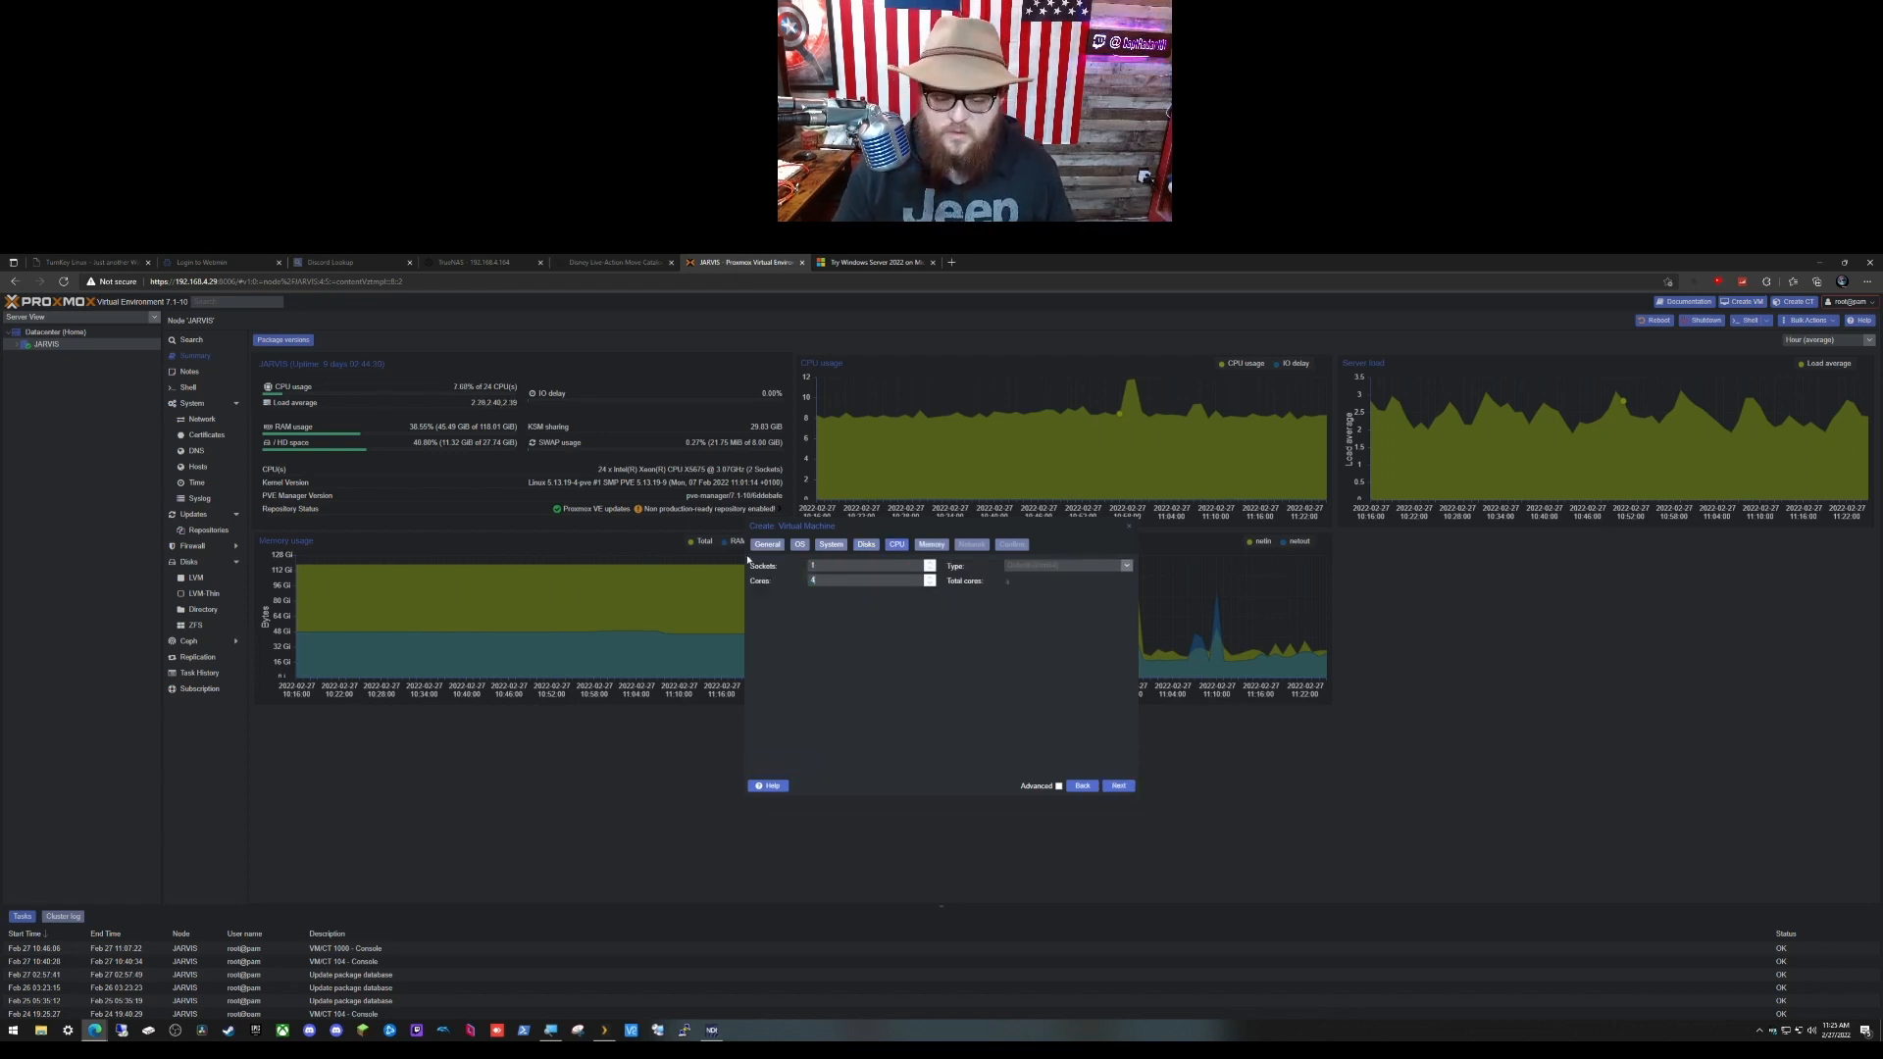
pyautogui.click(1118, 786)
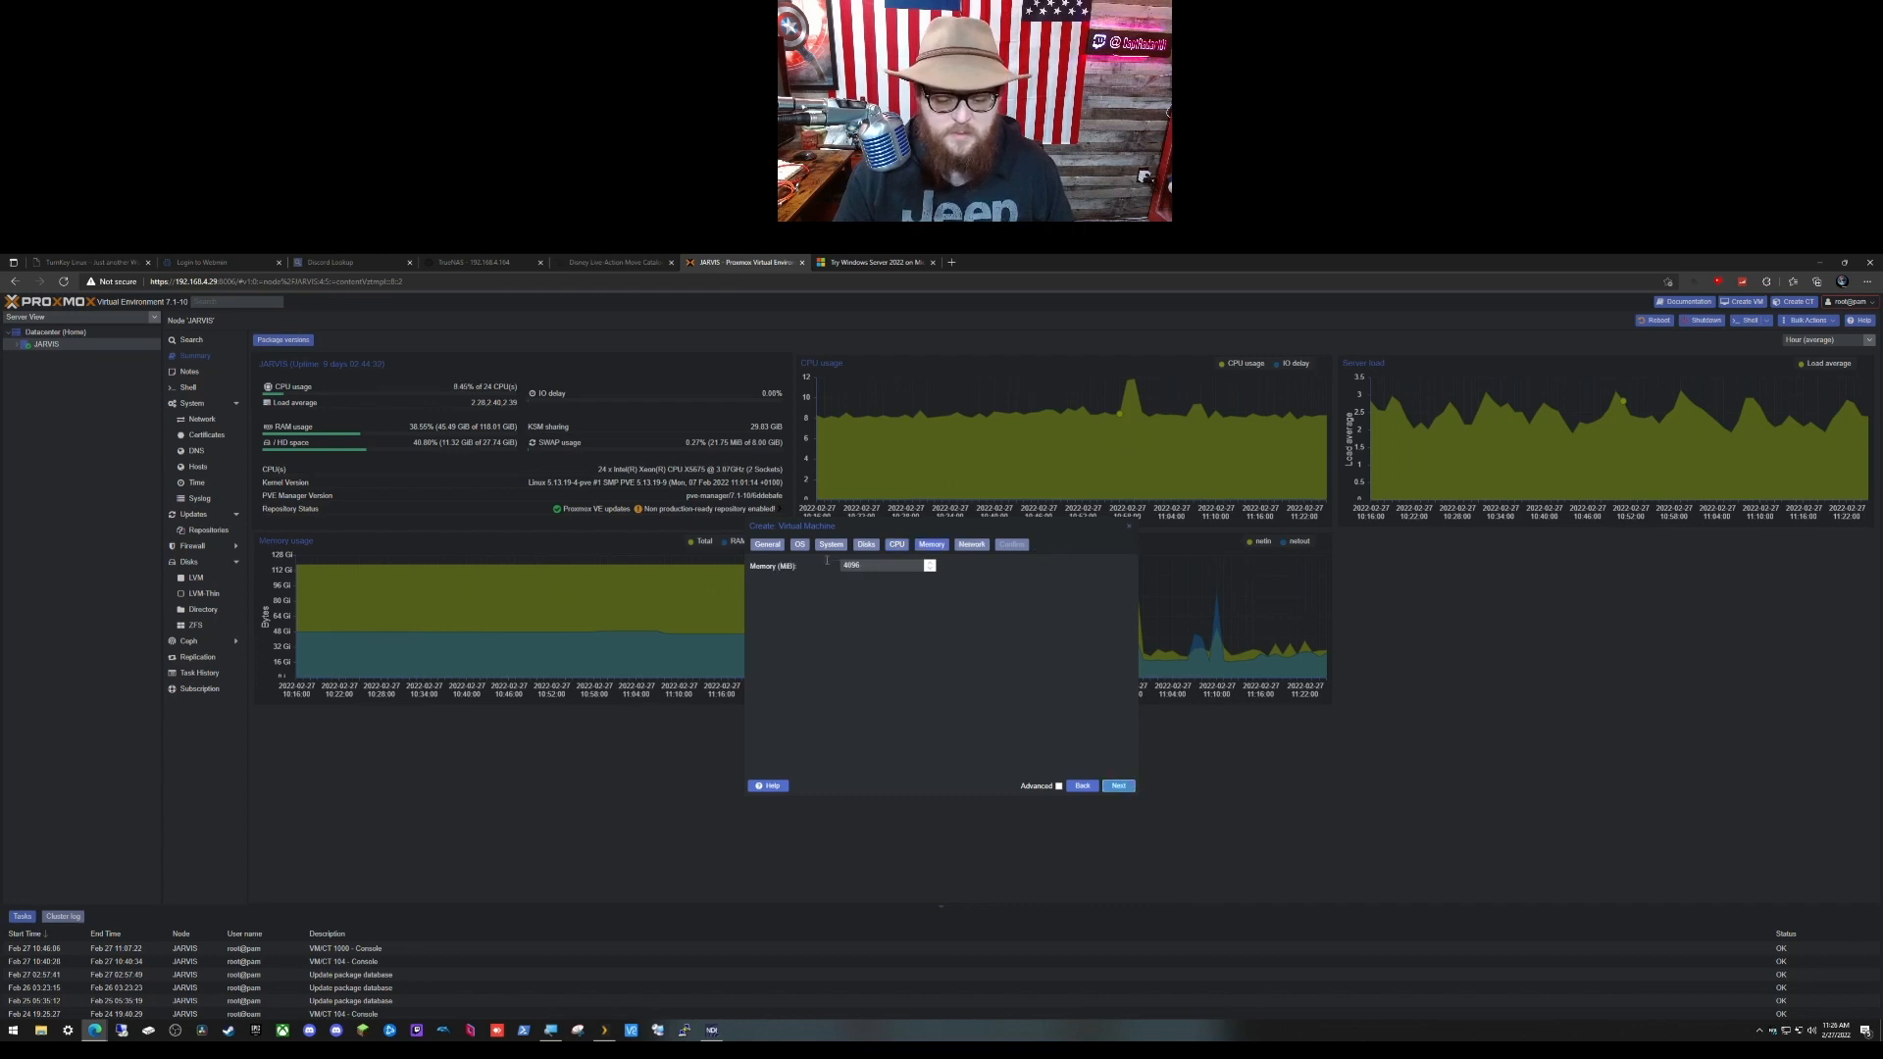
pyautogui.click(1118, 786)
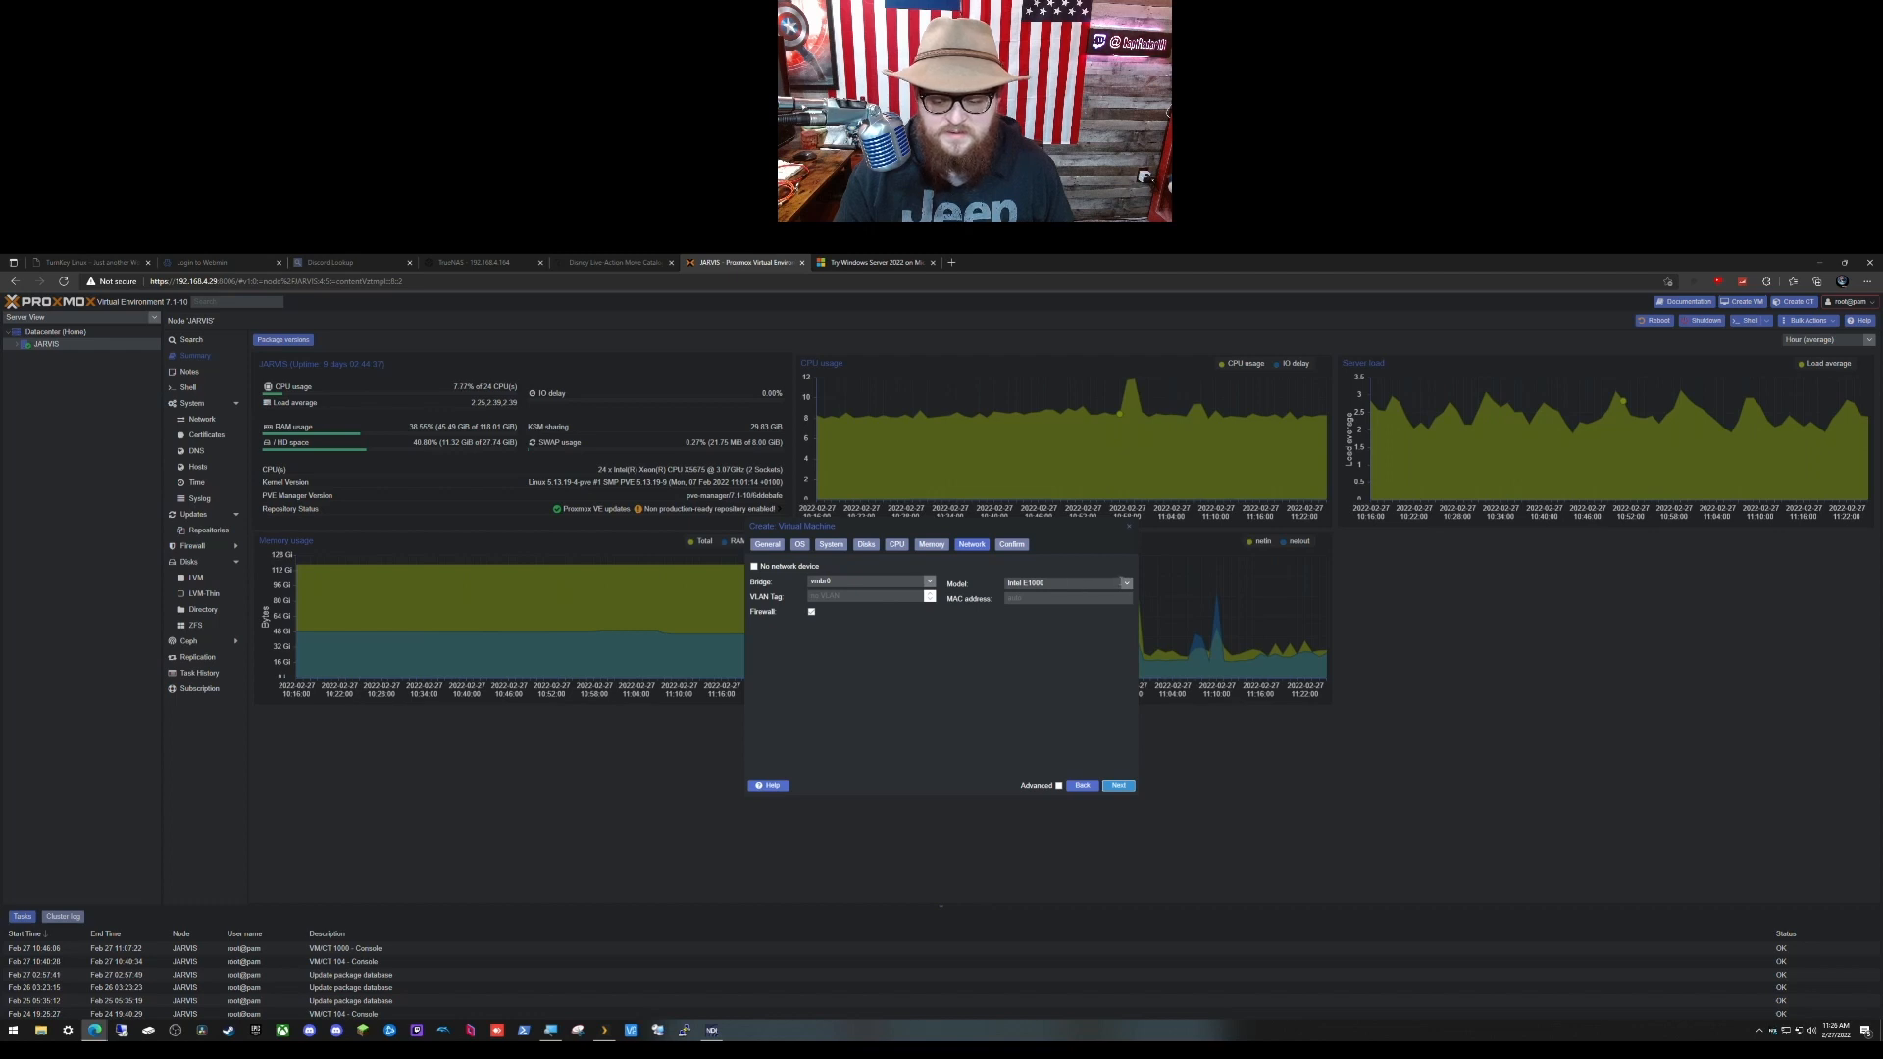
pyautogui.click(1125, 583)
pyautogui.click(1111, 605)
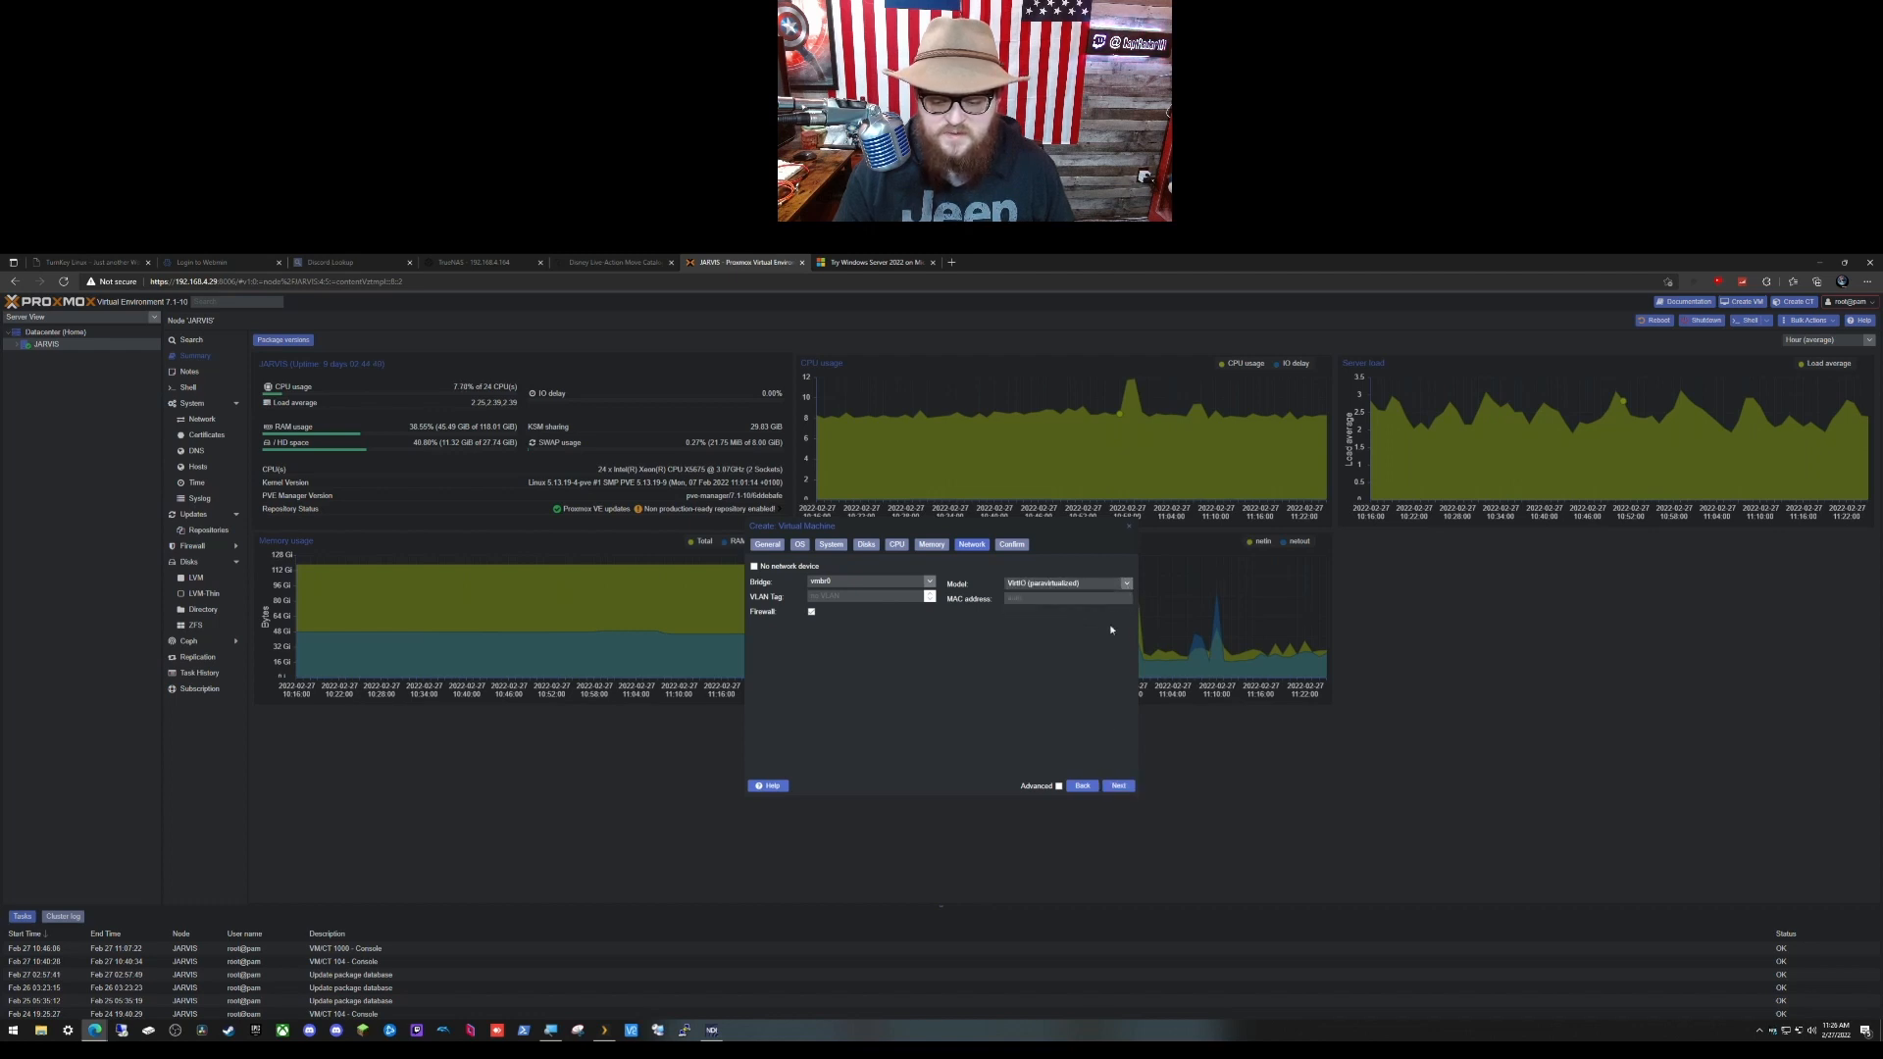
pyautogui.click(1118, 785)
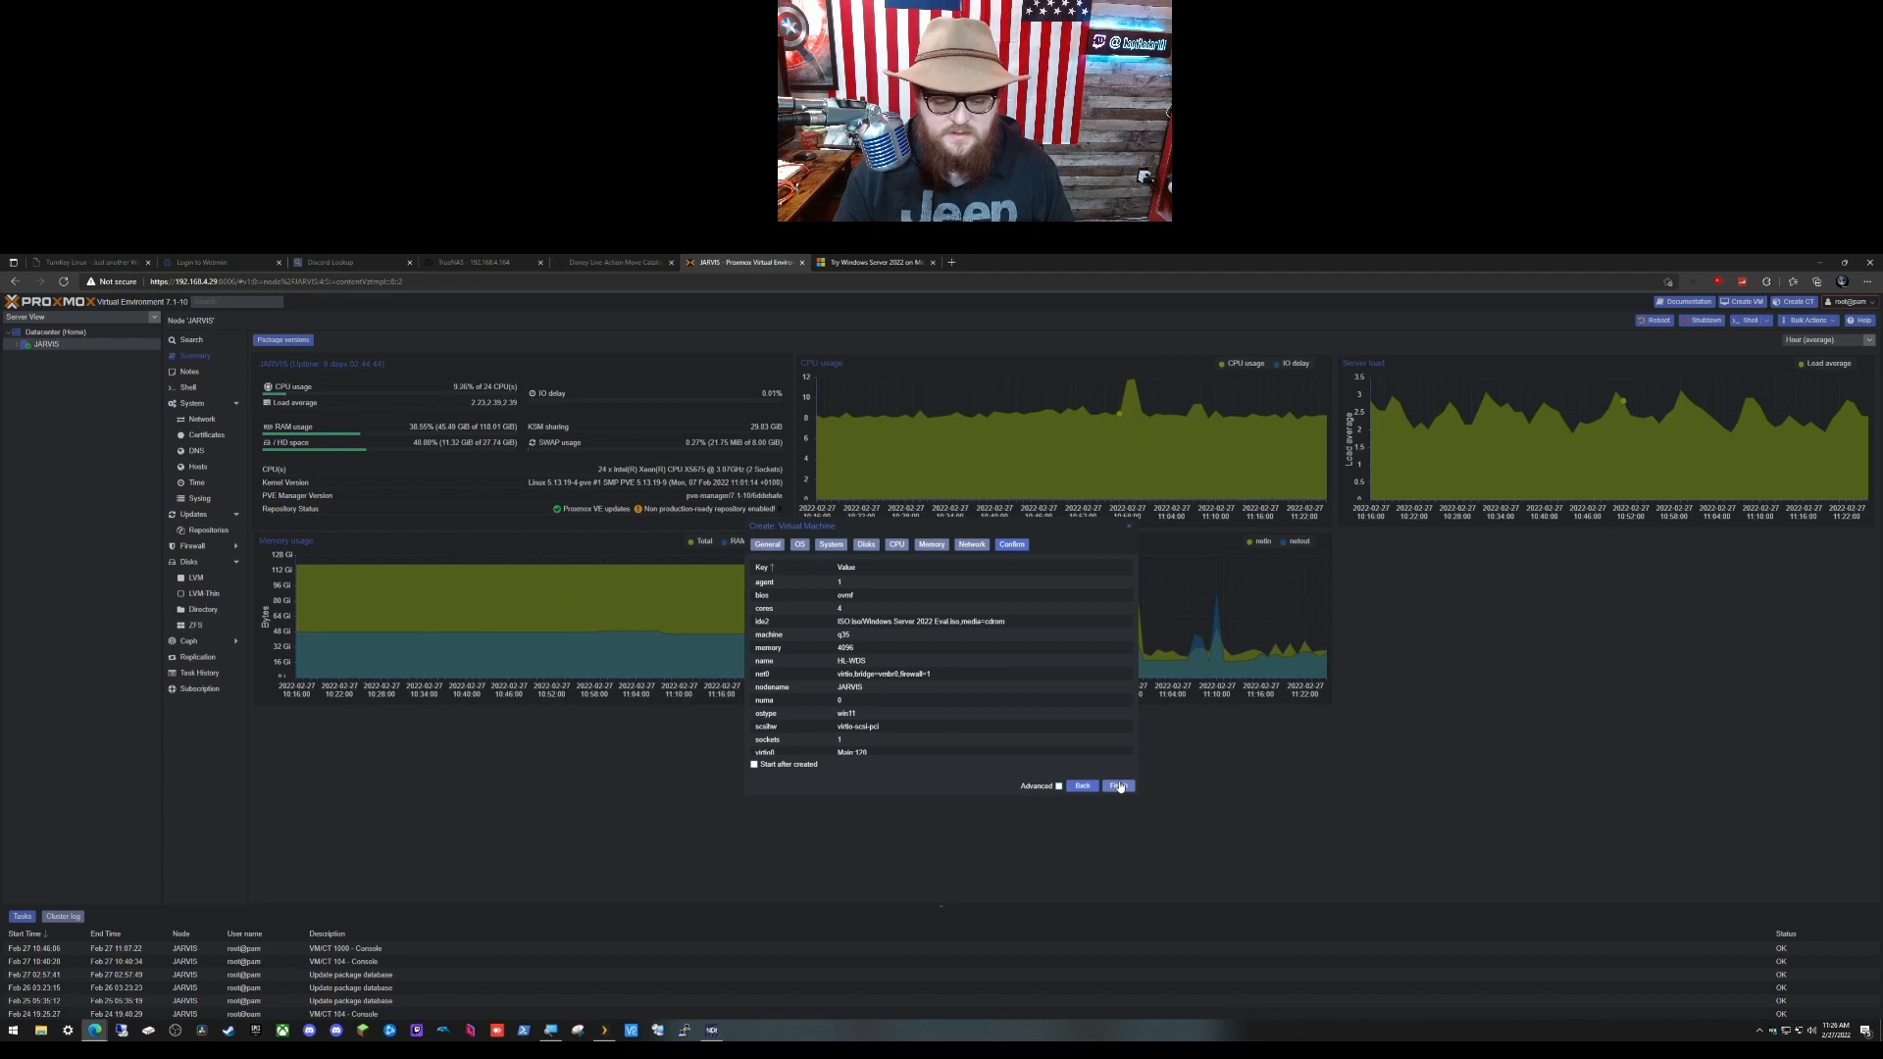
pyautogui.click(1118, 785)
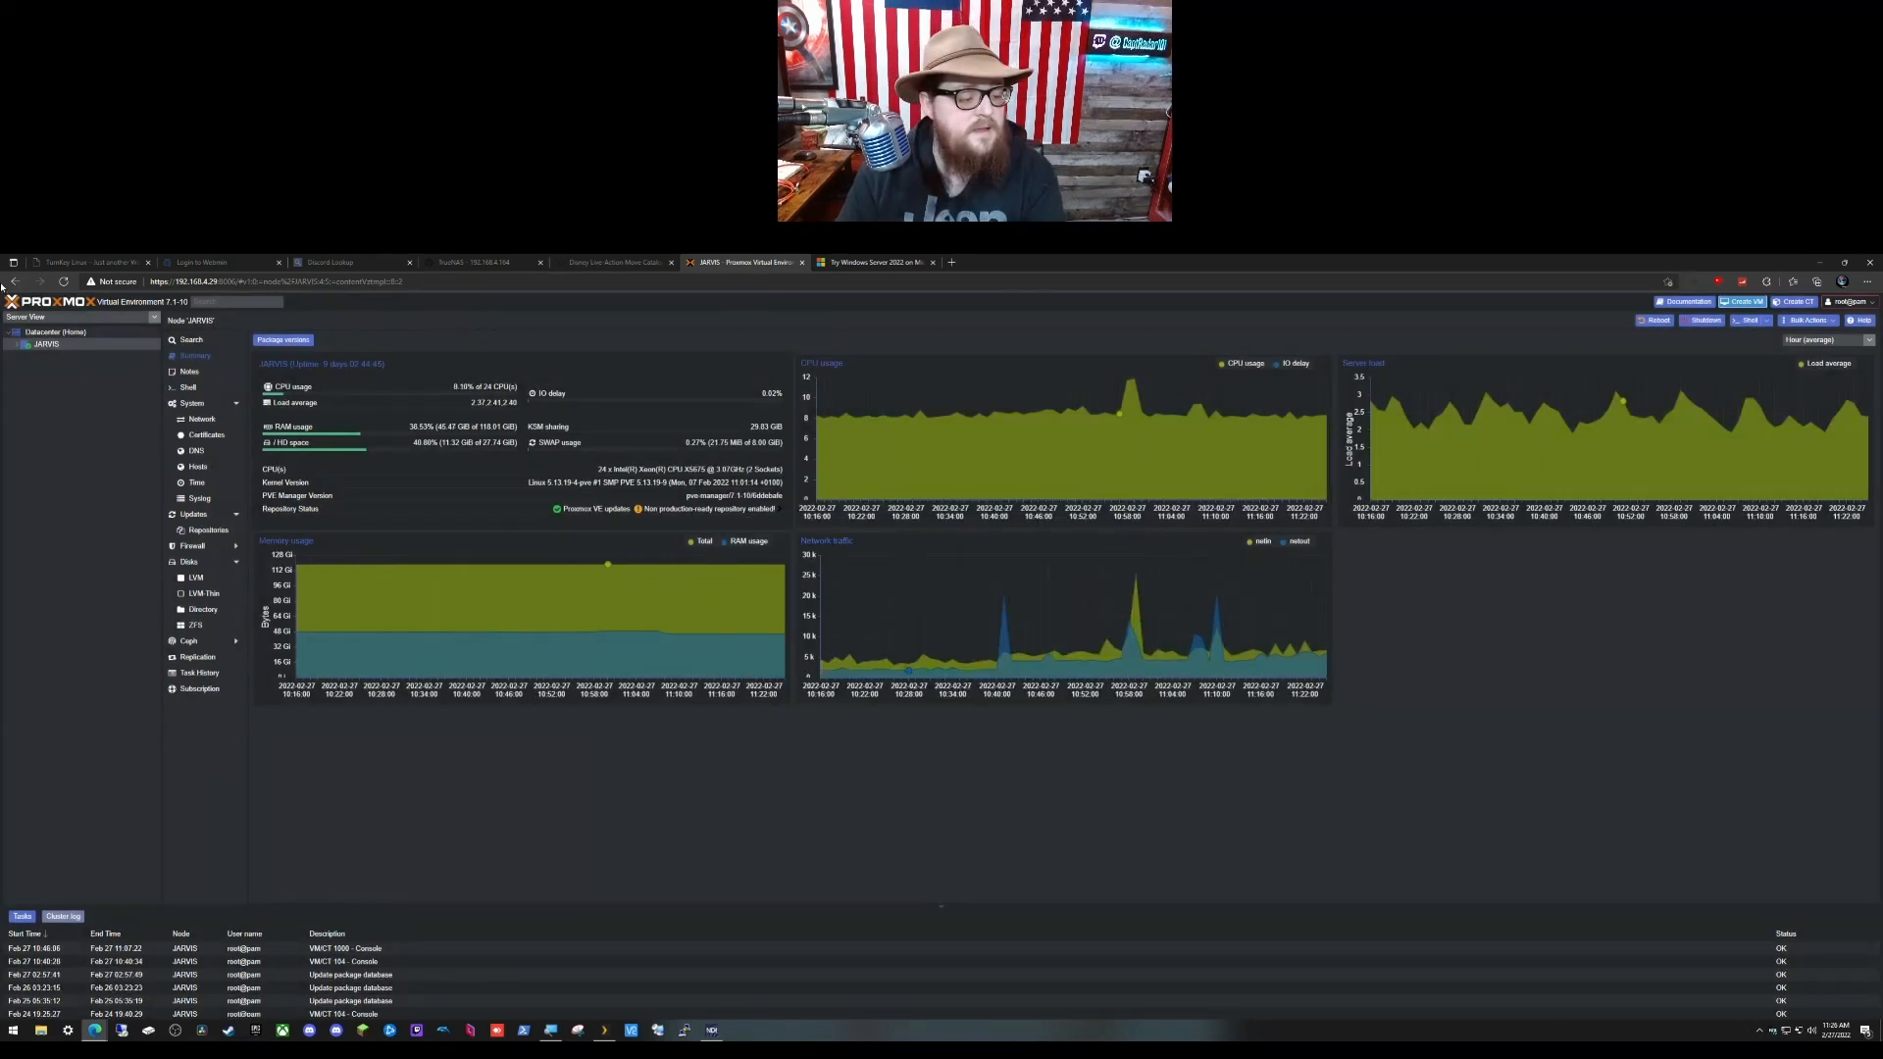
# Step: Under node JARVIS, open VM 111's hardware list and start adding a CD/DVD drive
pyautogui.doubleClick(112, 349)
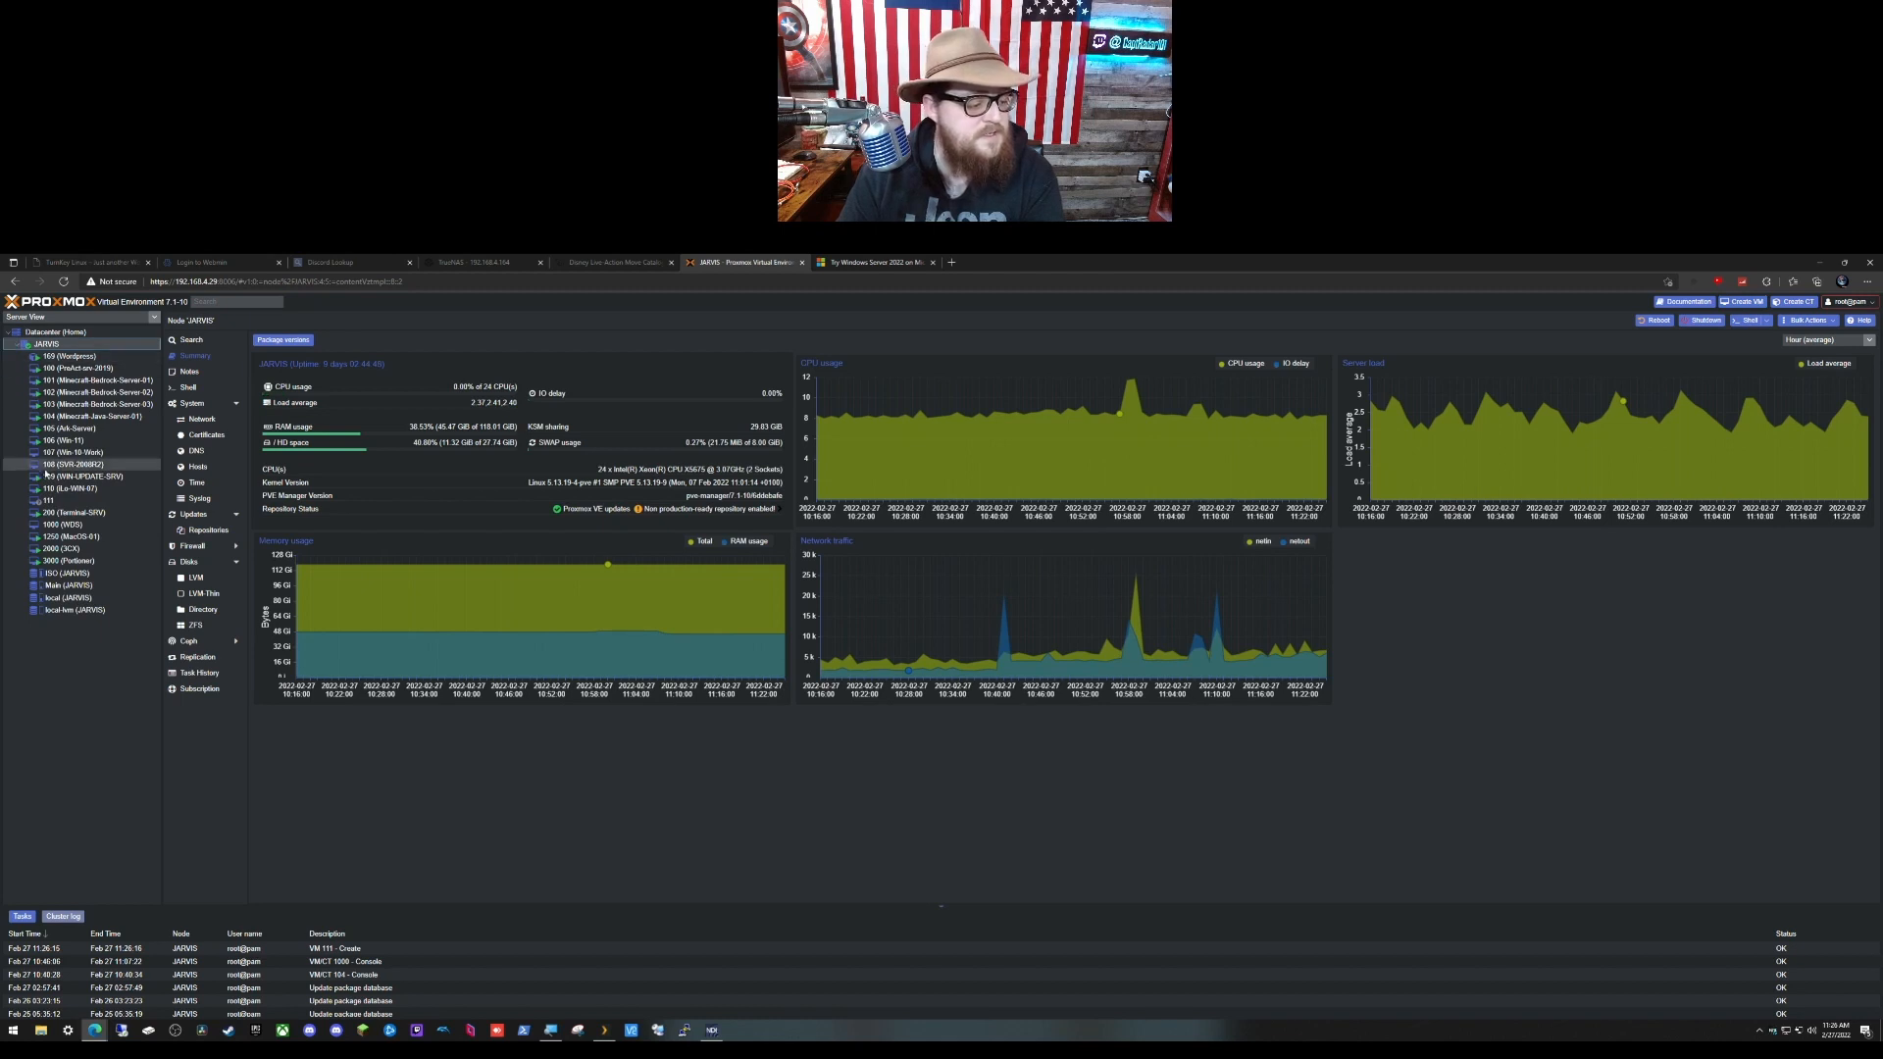
pyautogui.click(77, 502)
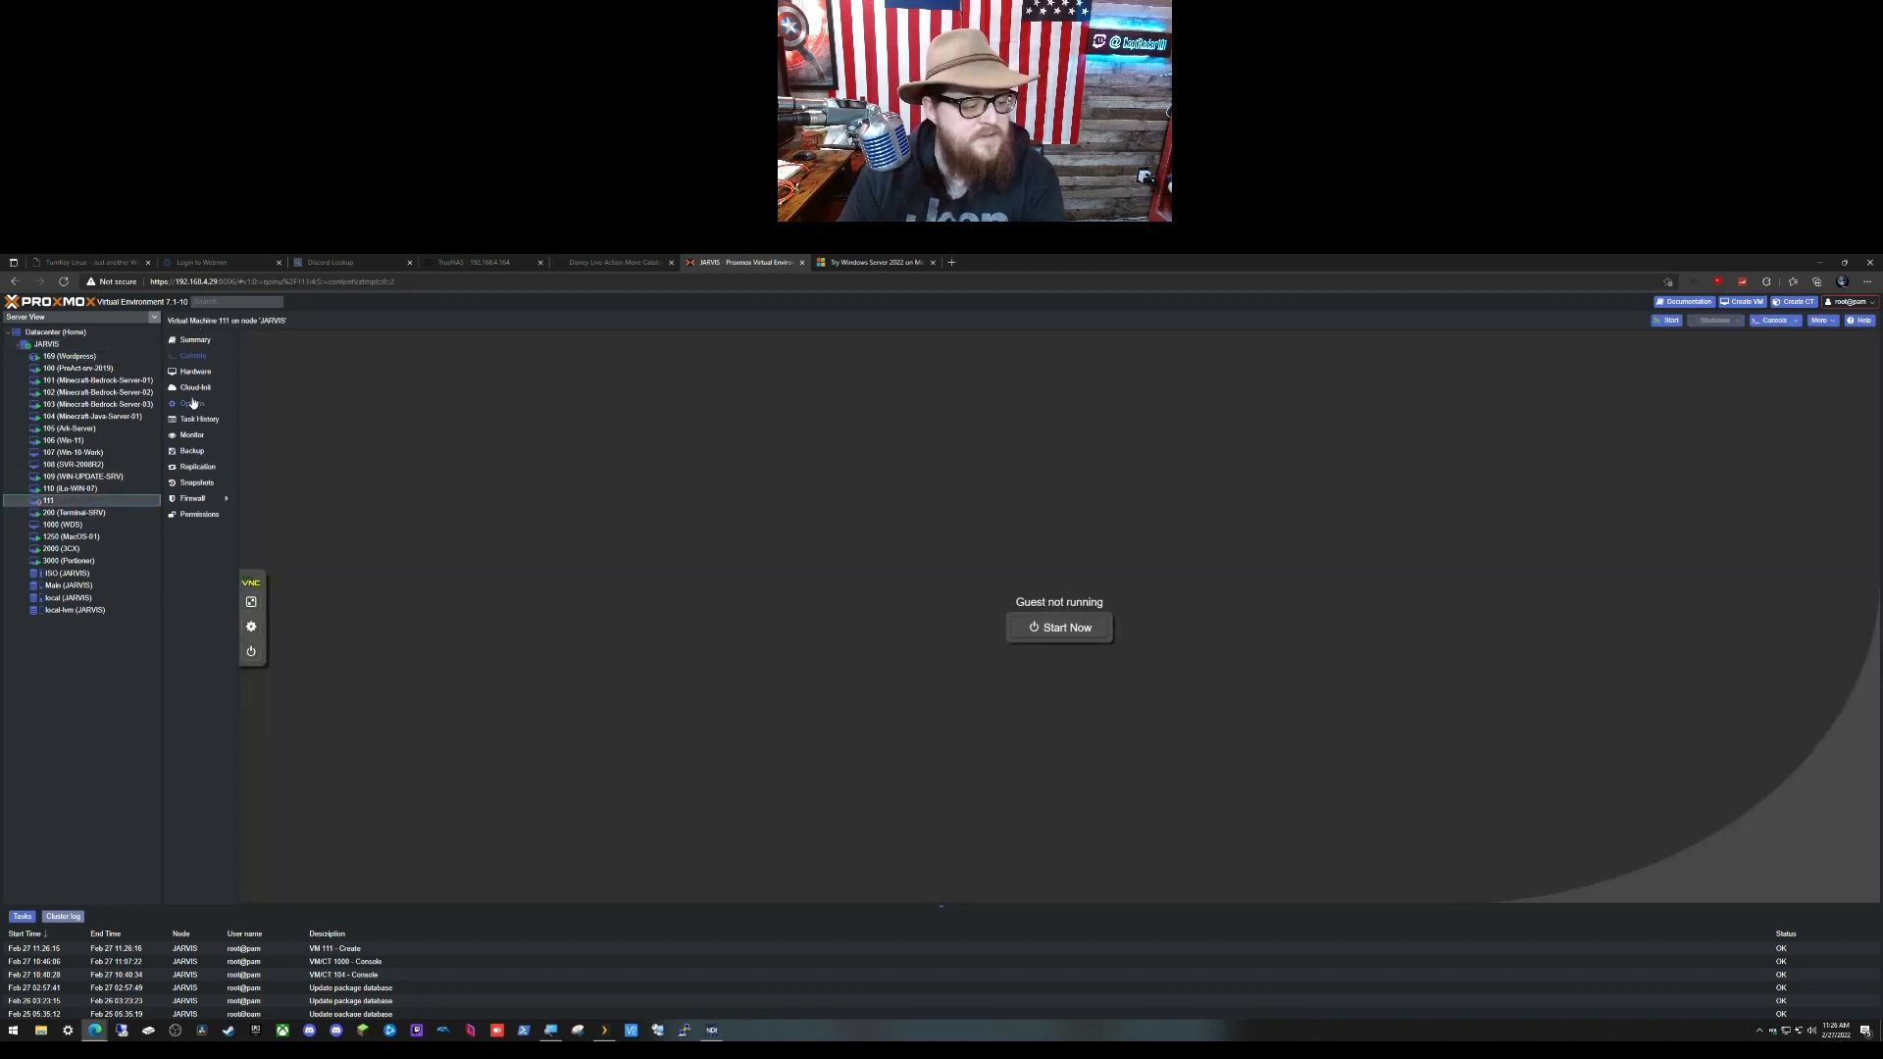
pyautogui.click(193, 404)
pyautogui.click(195, 372)
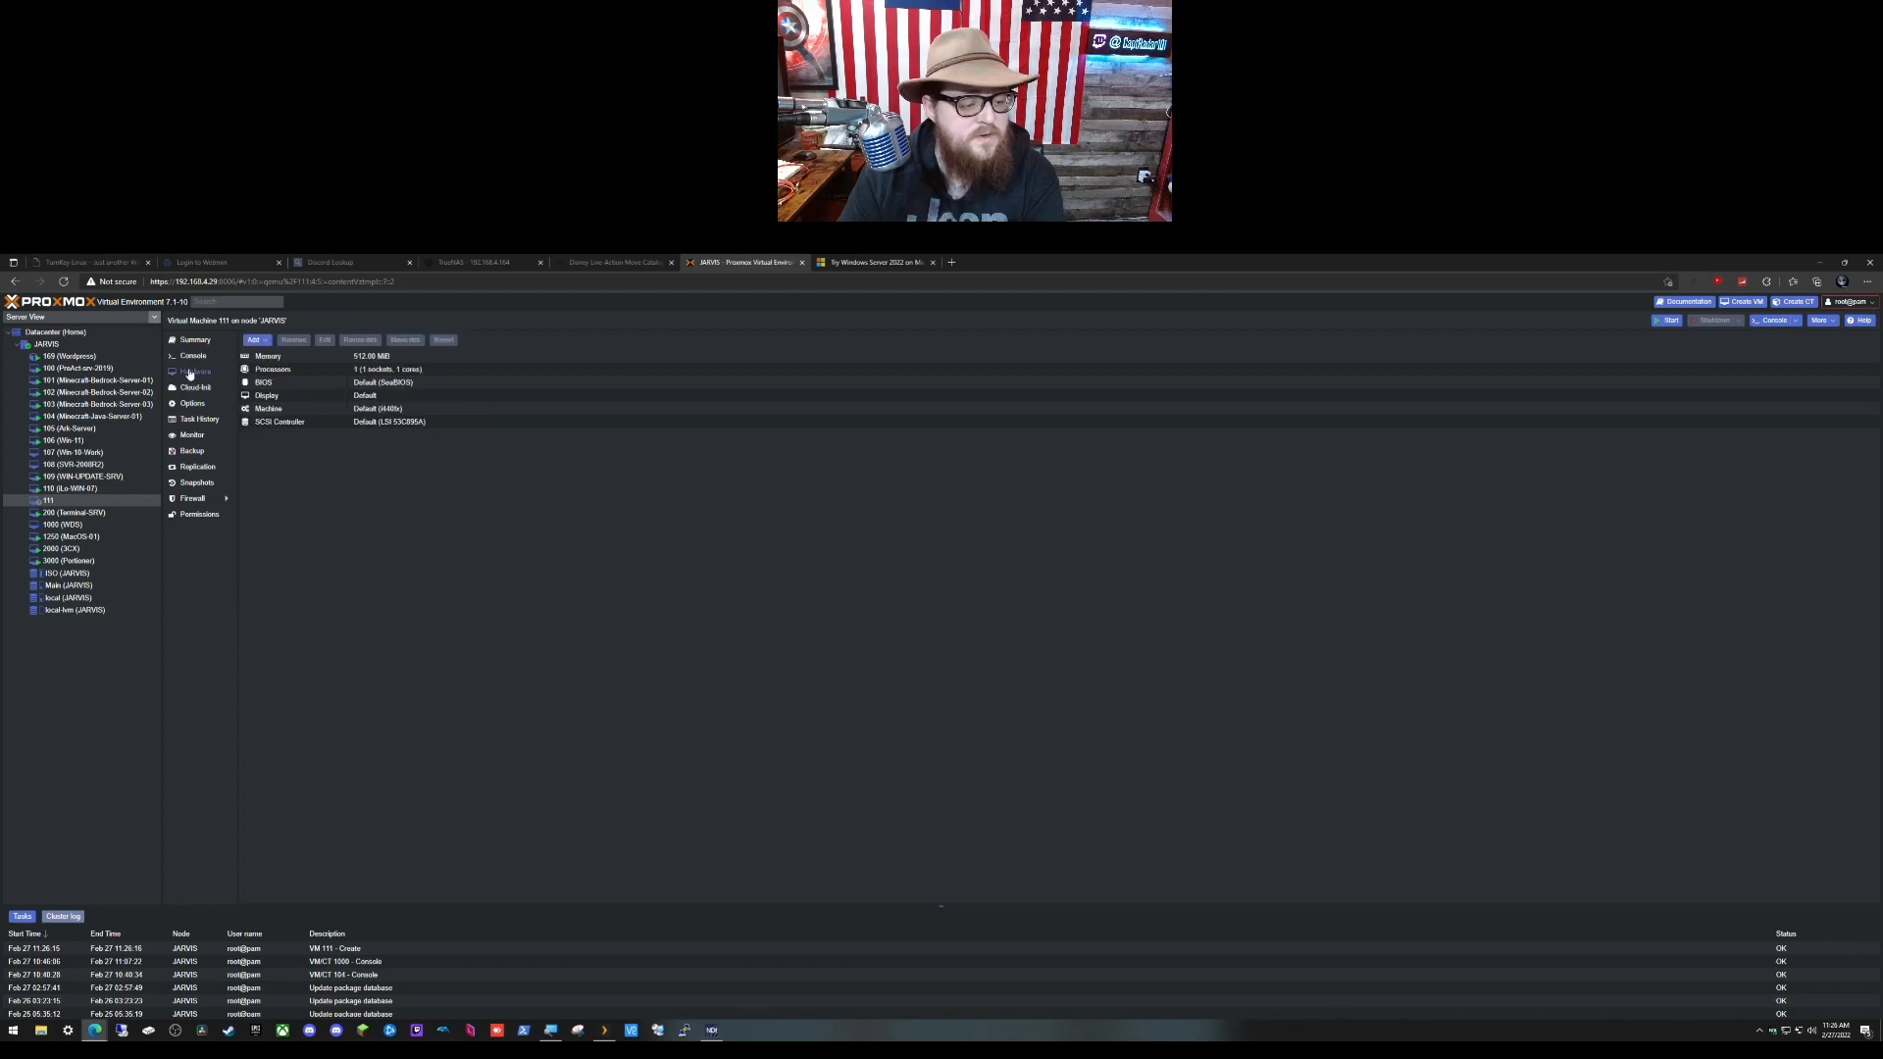
pyautogui.click(265, 341)
pyautogui.click(282, 369)
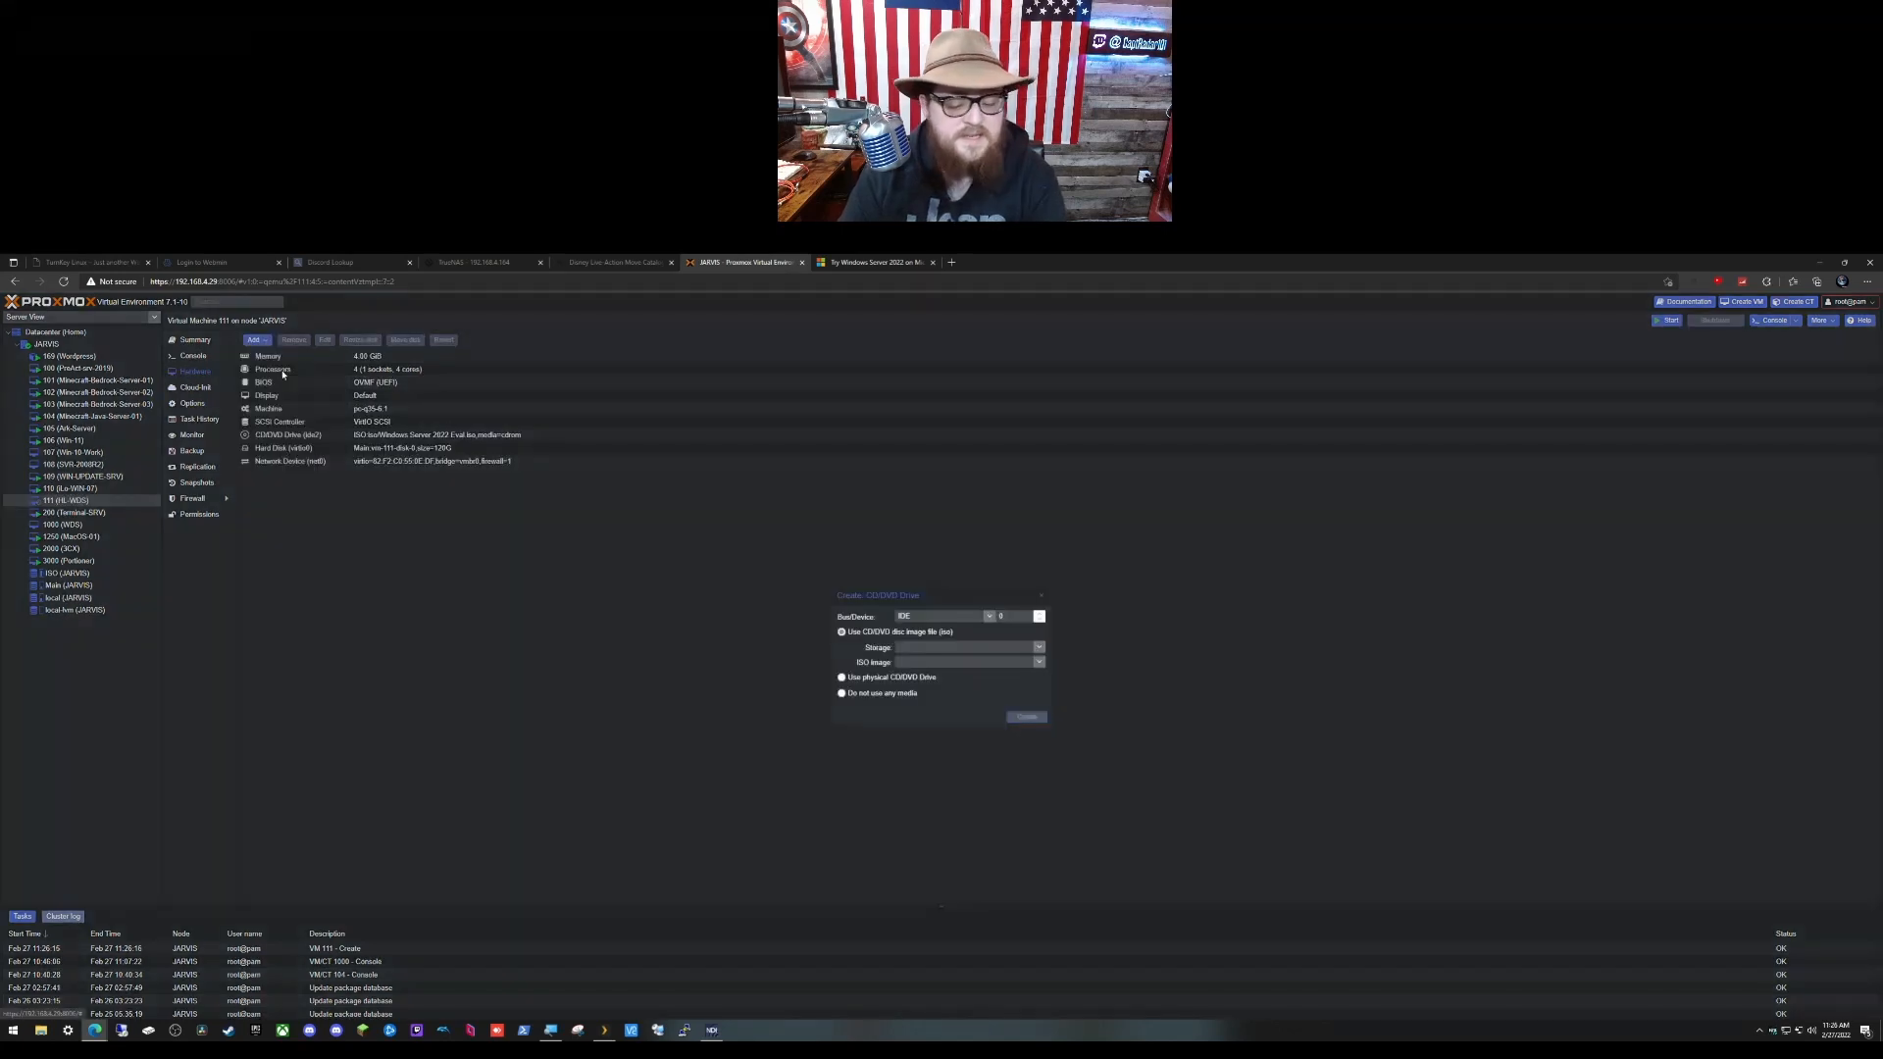
# Step: Attach virtio-win-0.1.215.iso from local storage on the SATA bus, then view the console
pyautogui.click(988, 616)
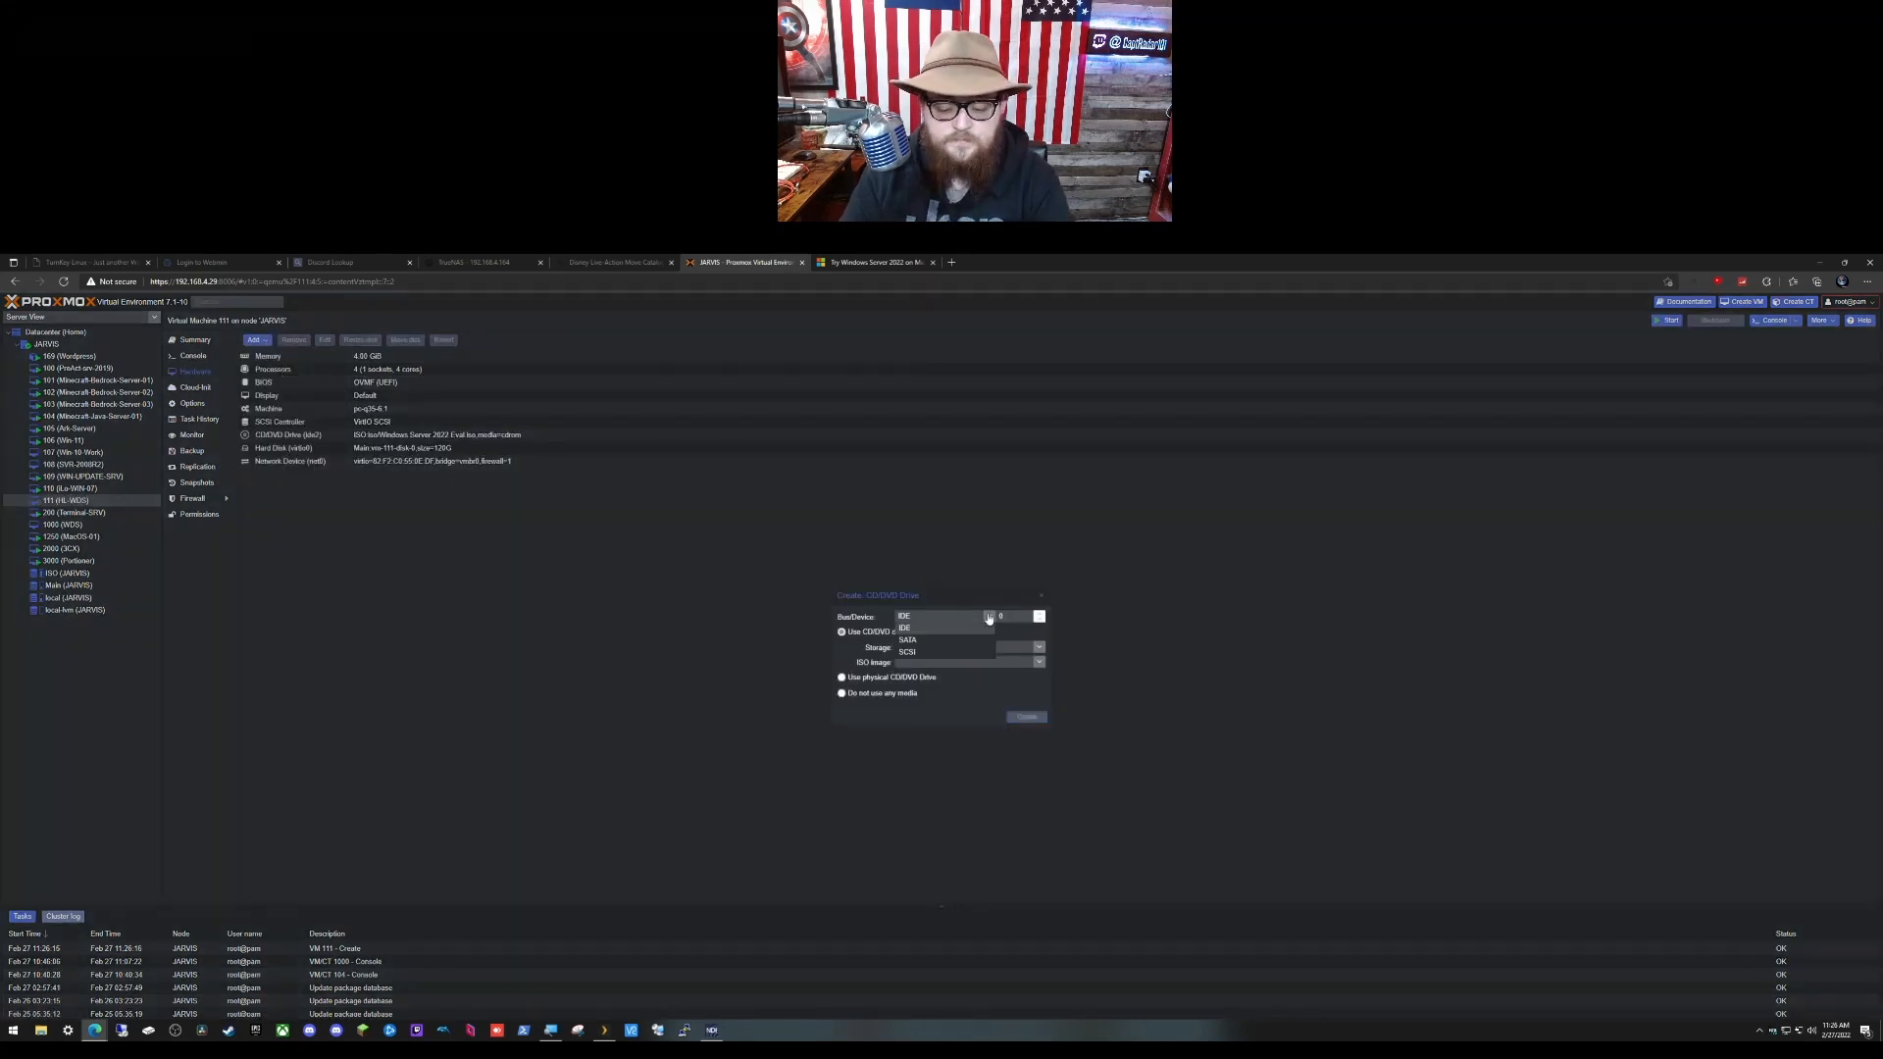
pyautogui.click(975, 640)
pyautogui.click(1039, 648)
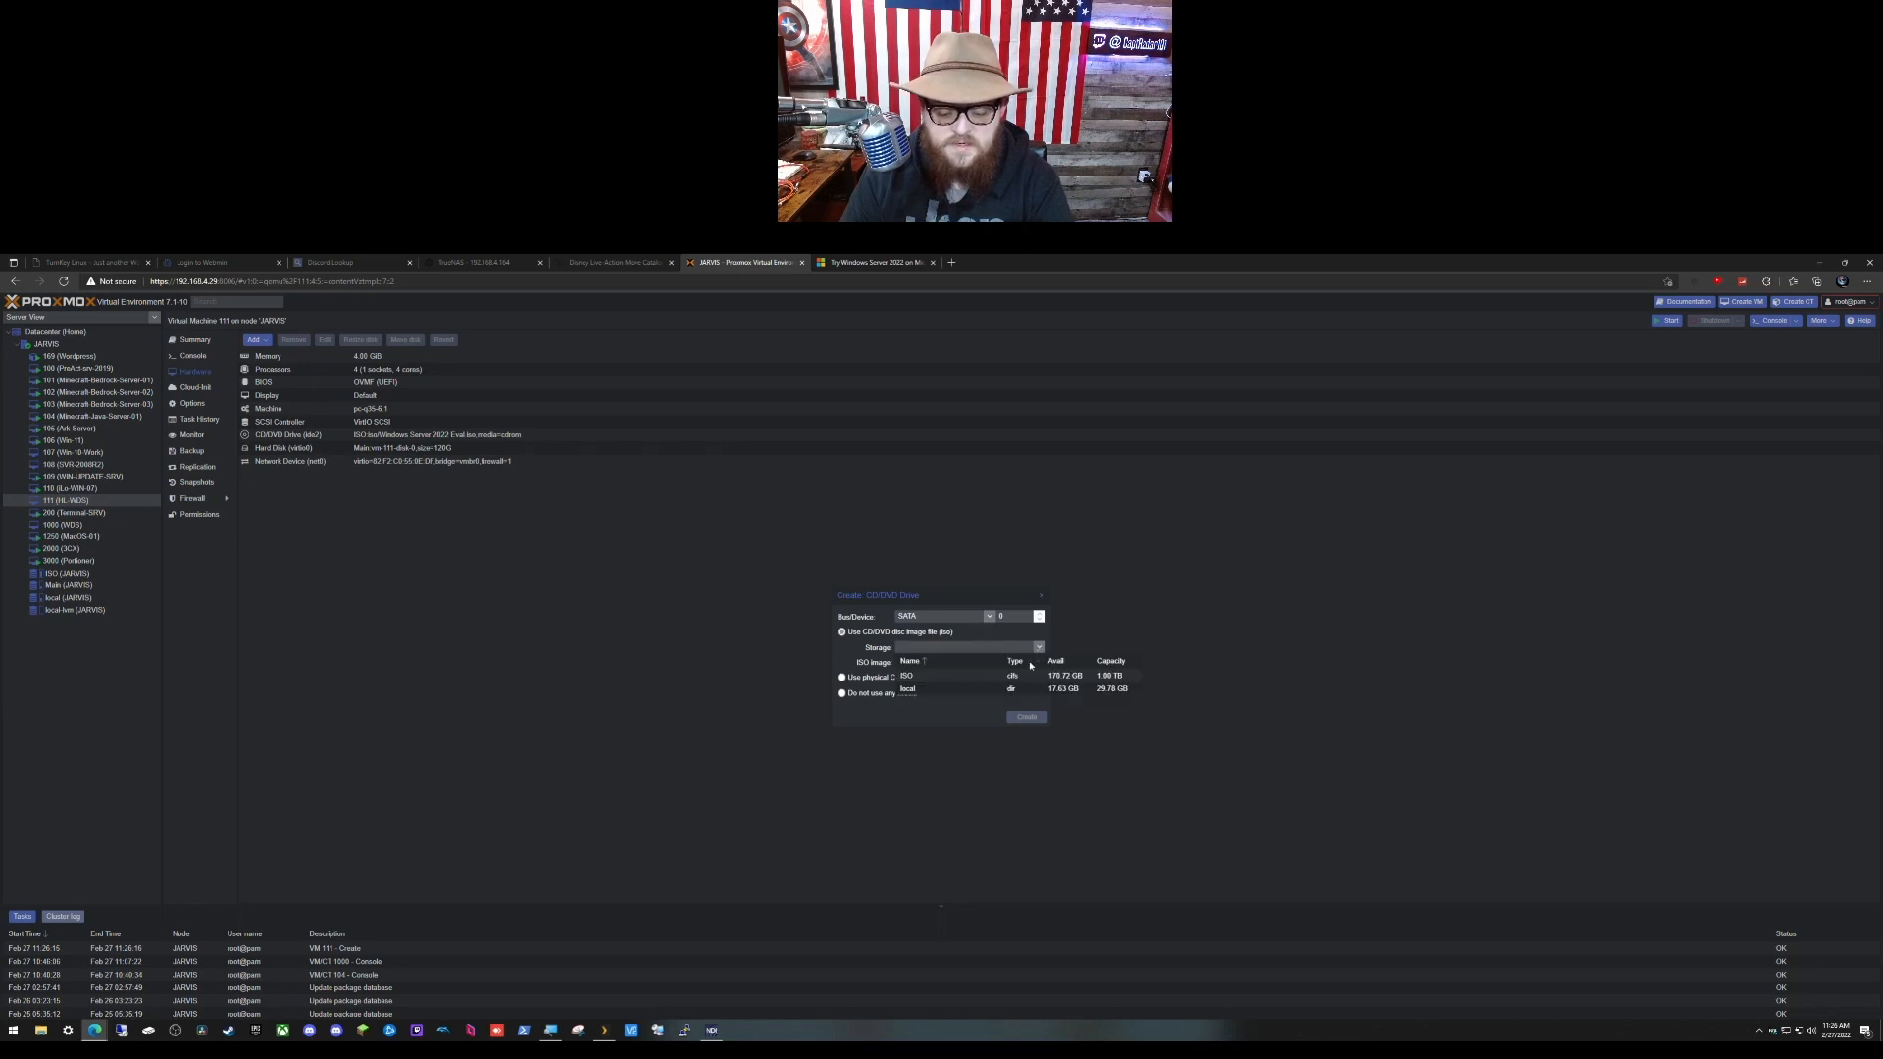
pyautogui.click(1000, 690)
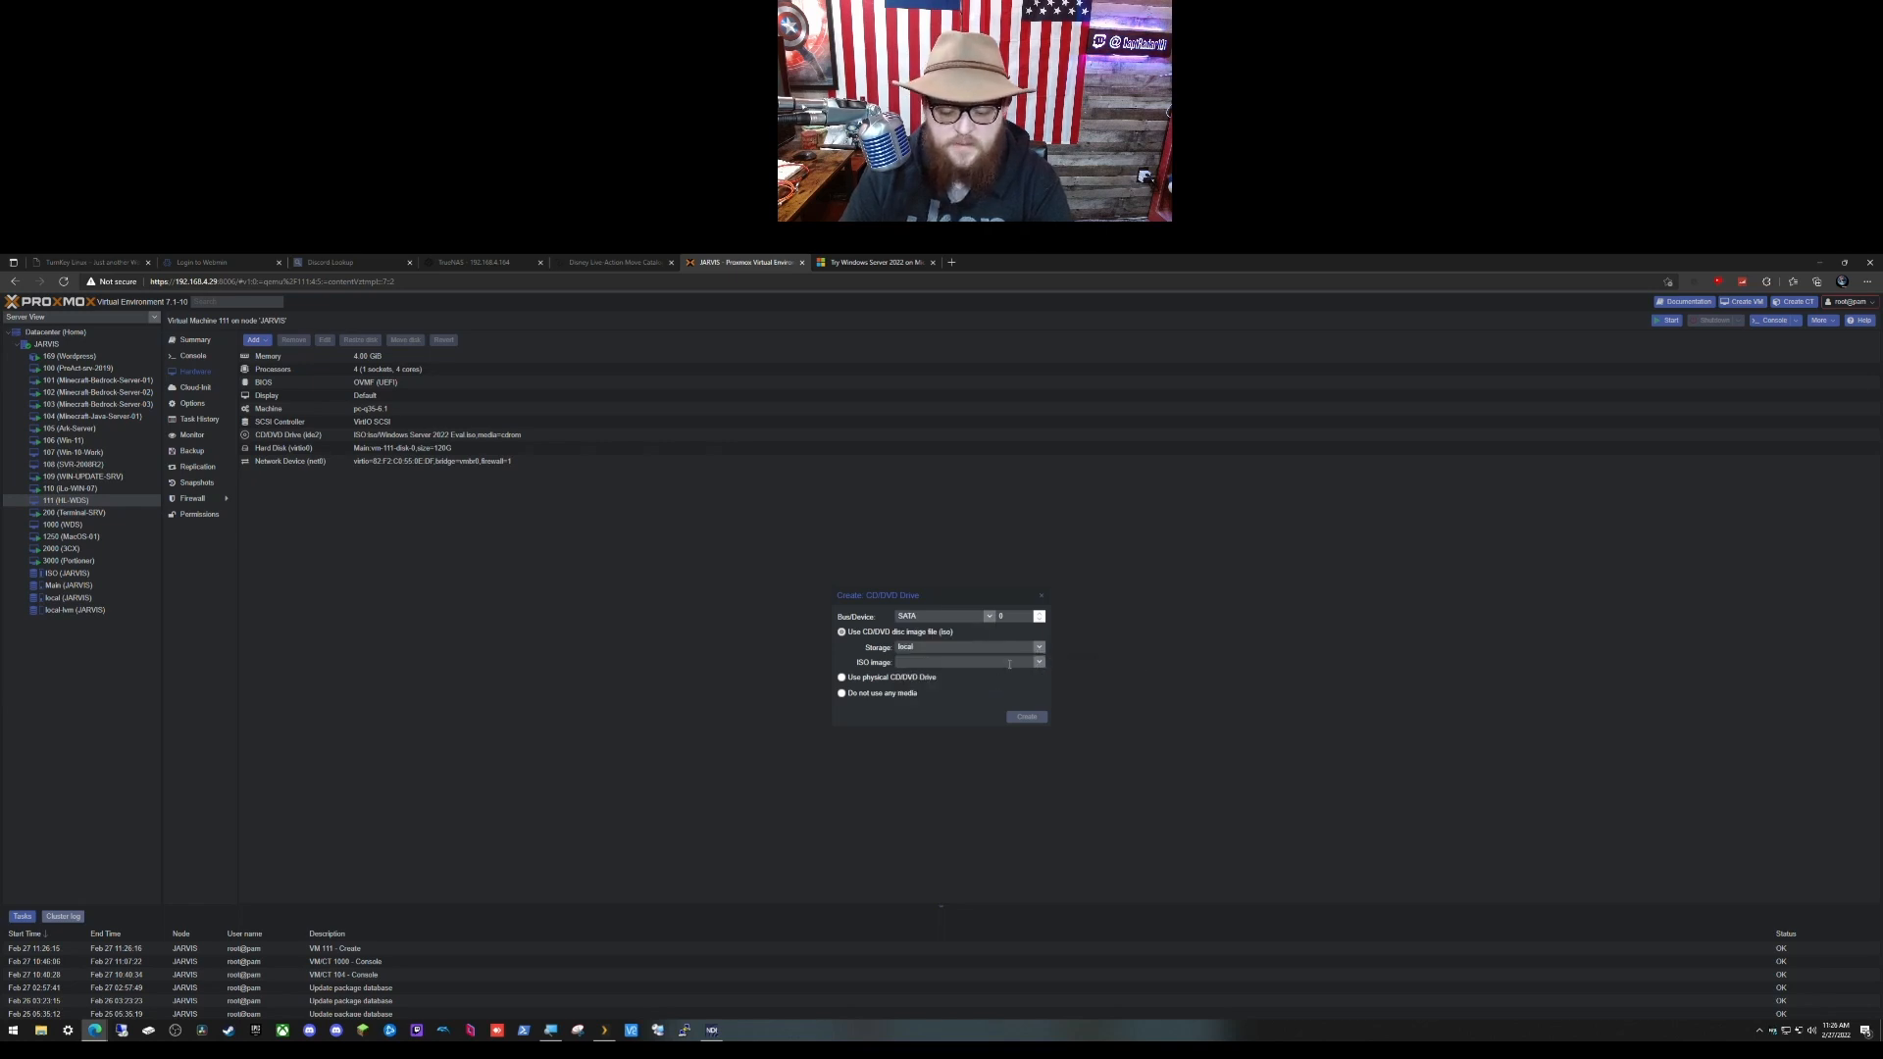
pyautogui.click(1039, 663)
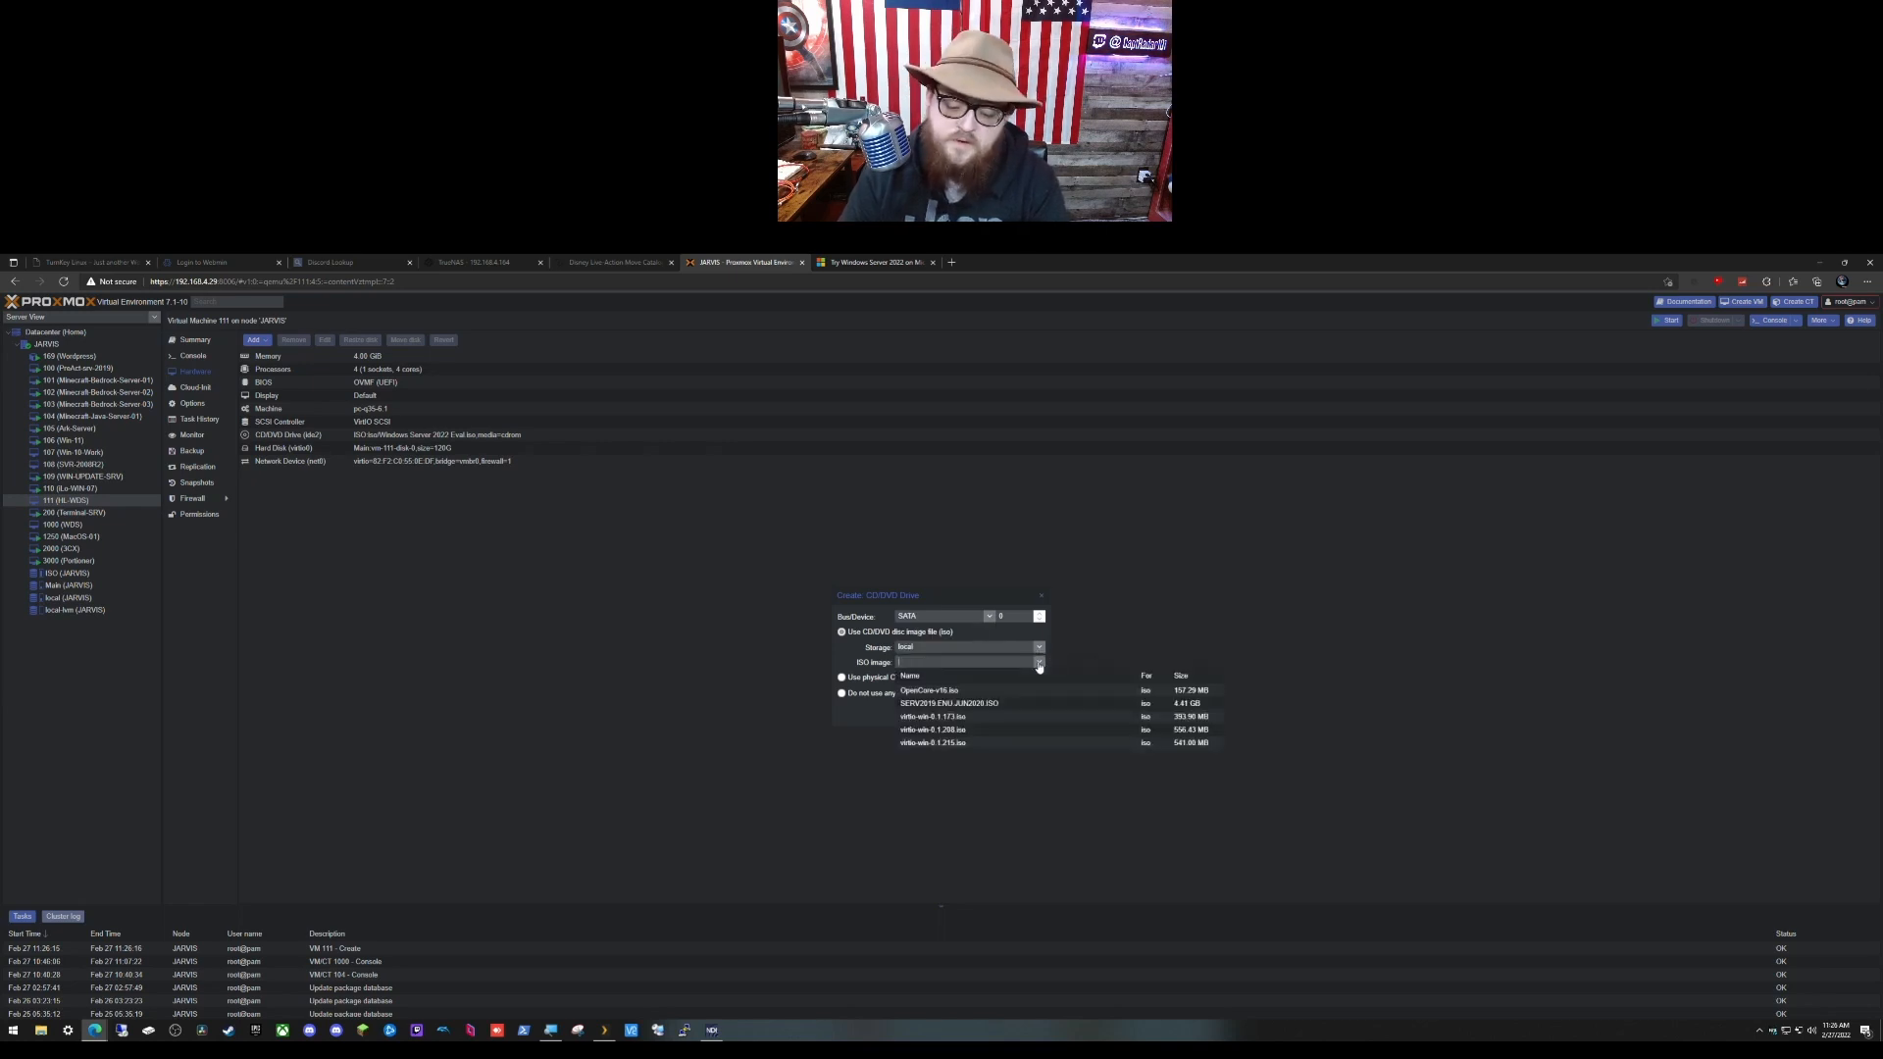
pyautogui.click(993, 745)
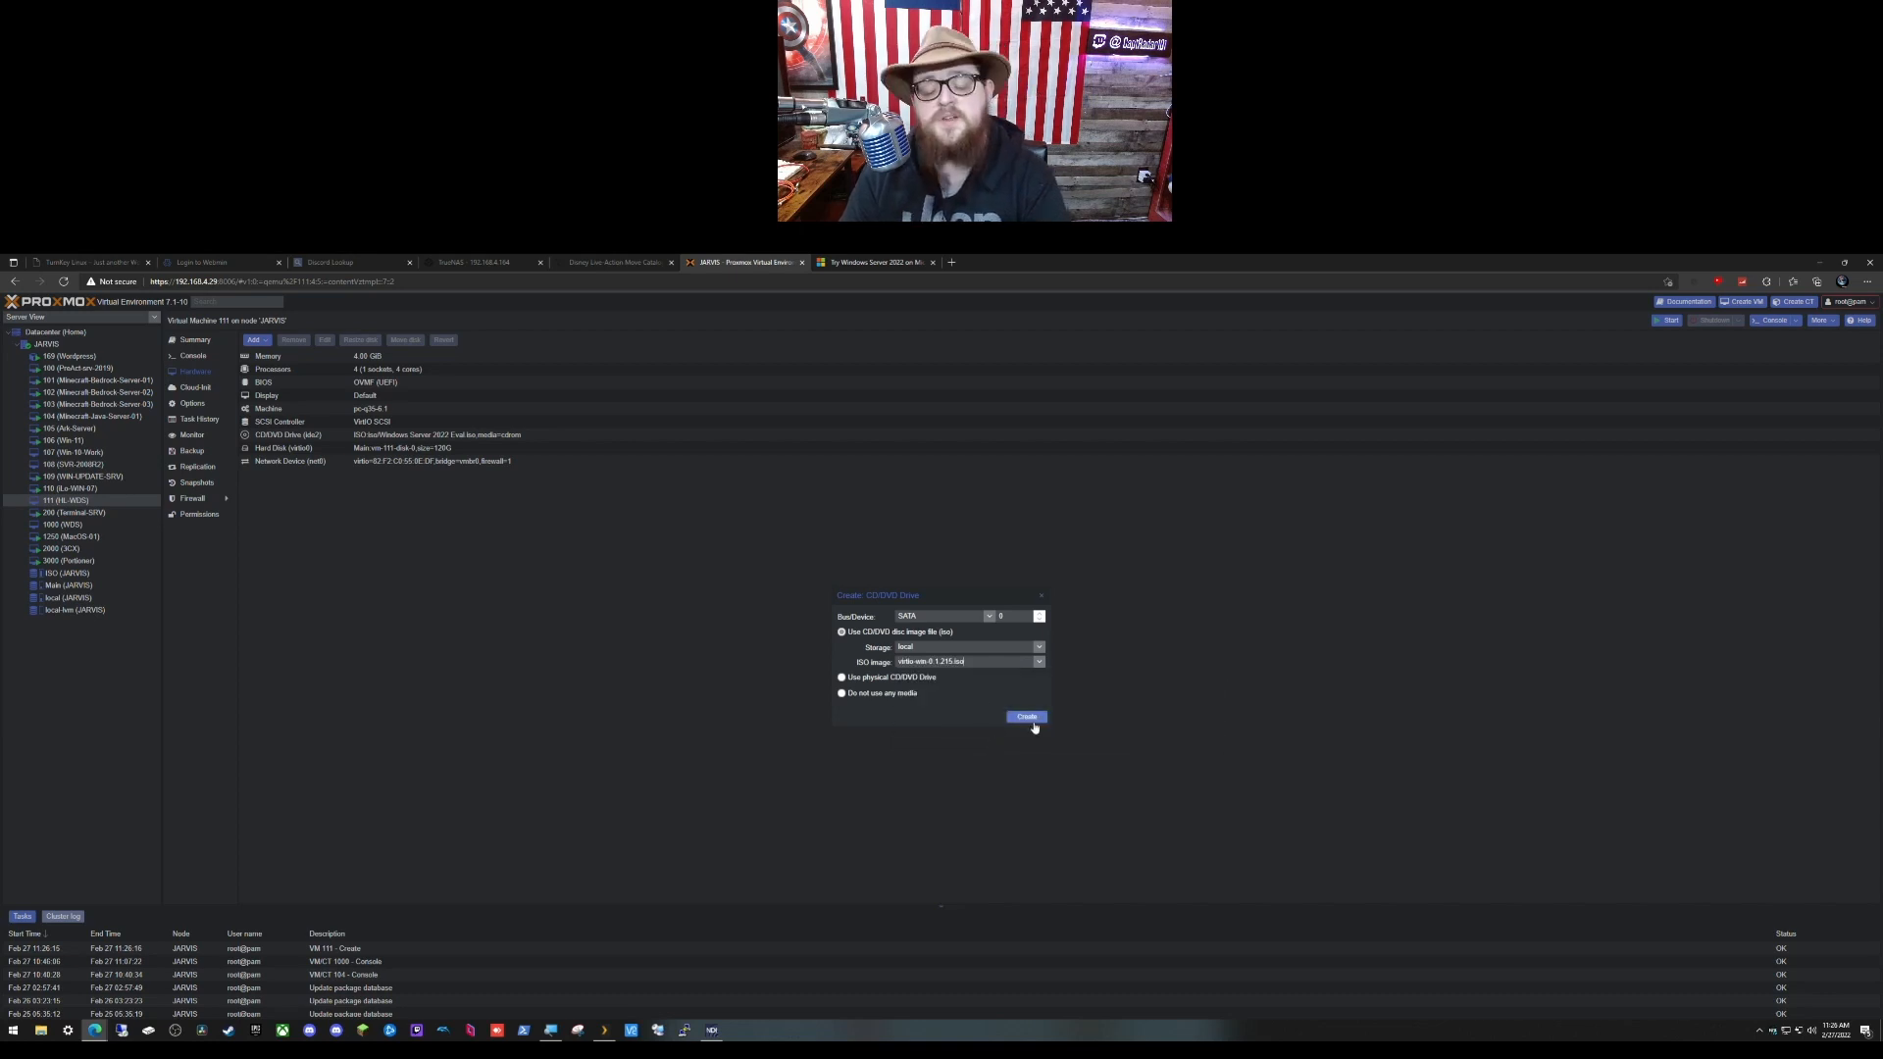
pyautogui.click(1027, 717)
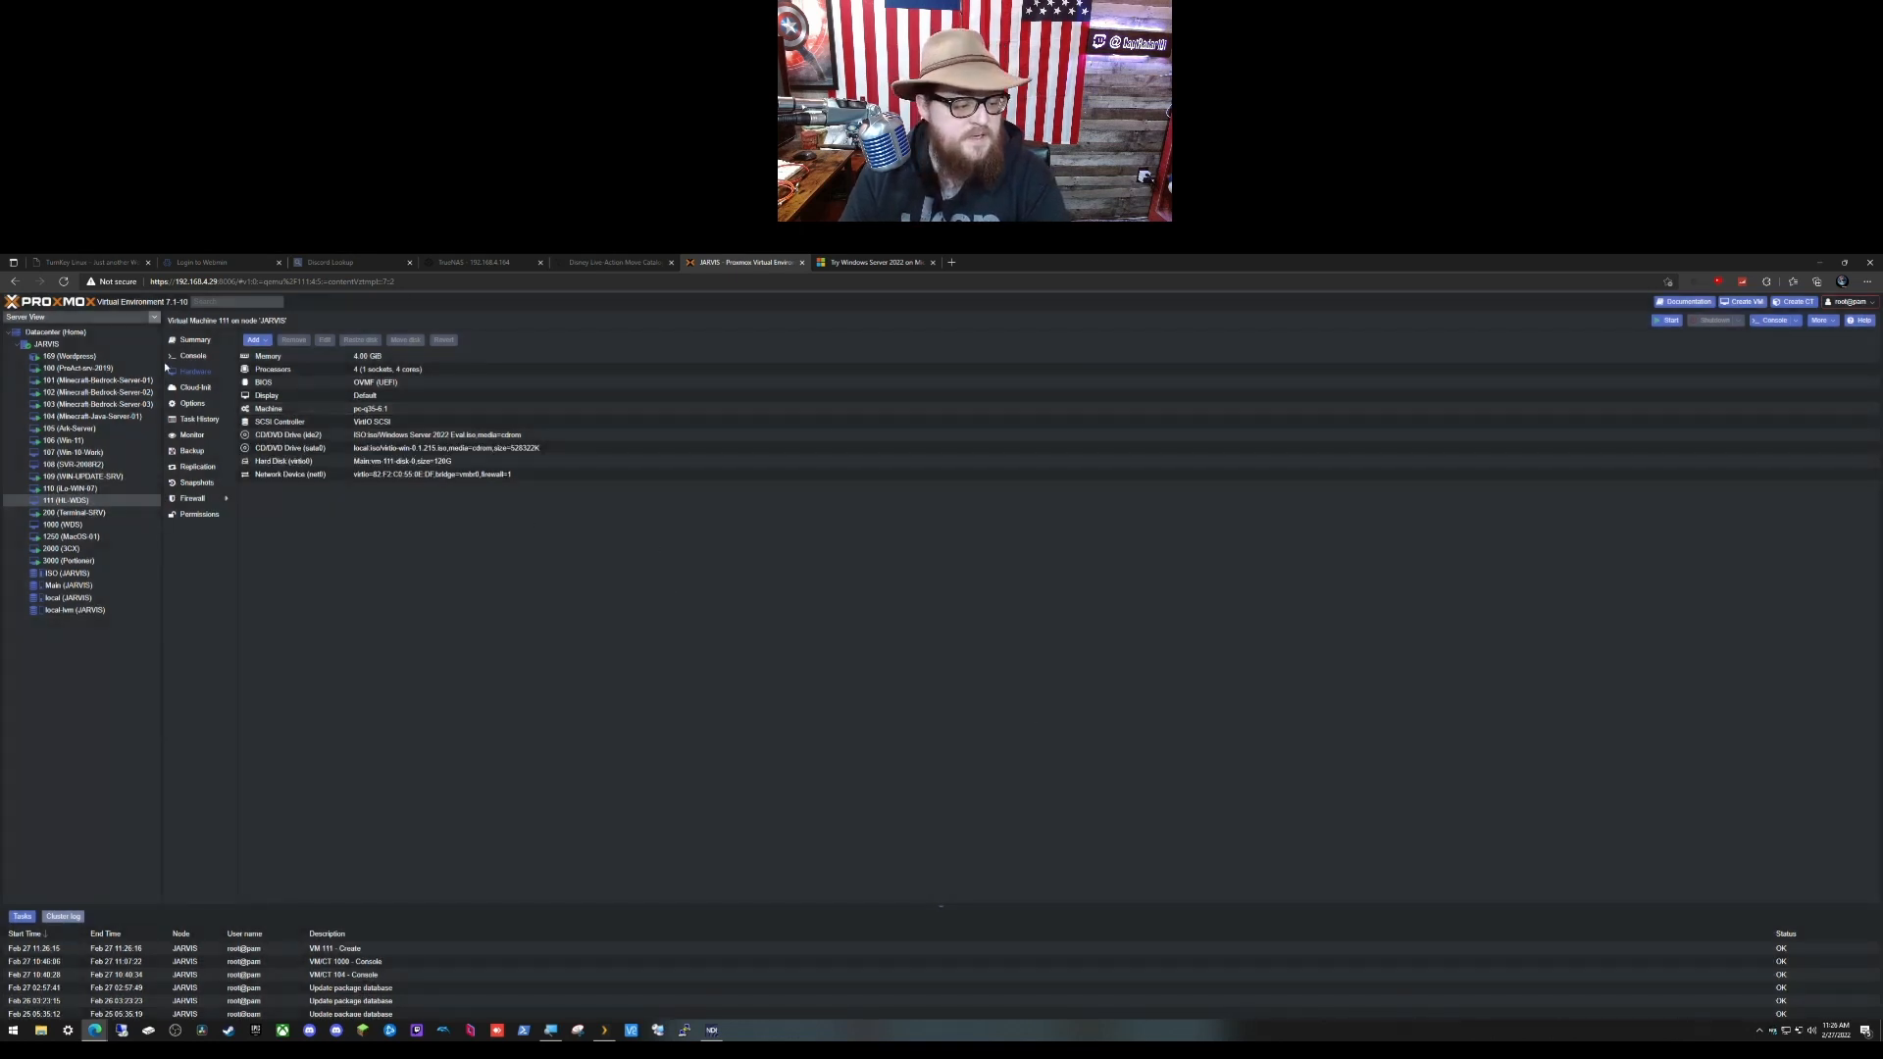
pyautogui.click(194, 356)
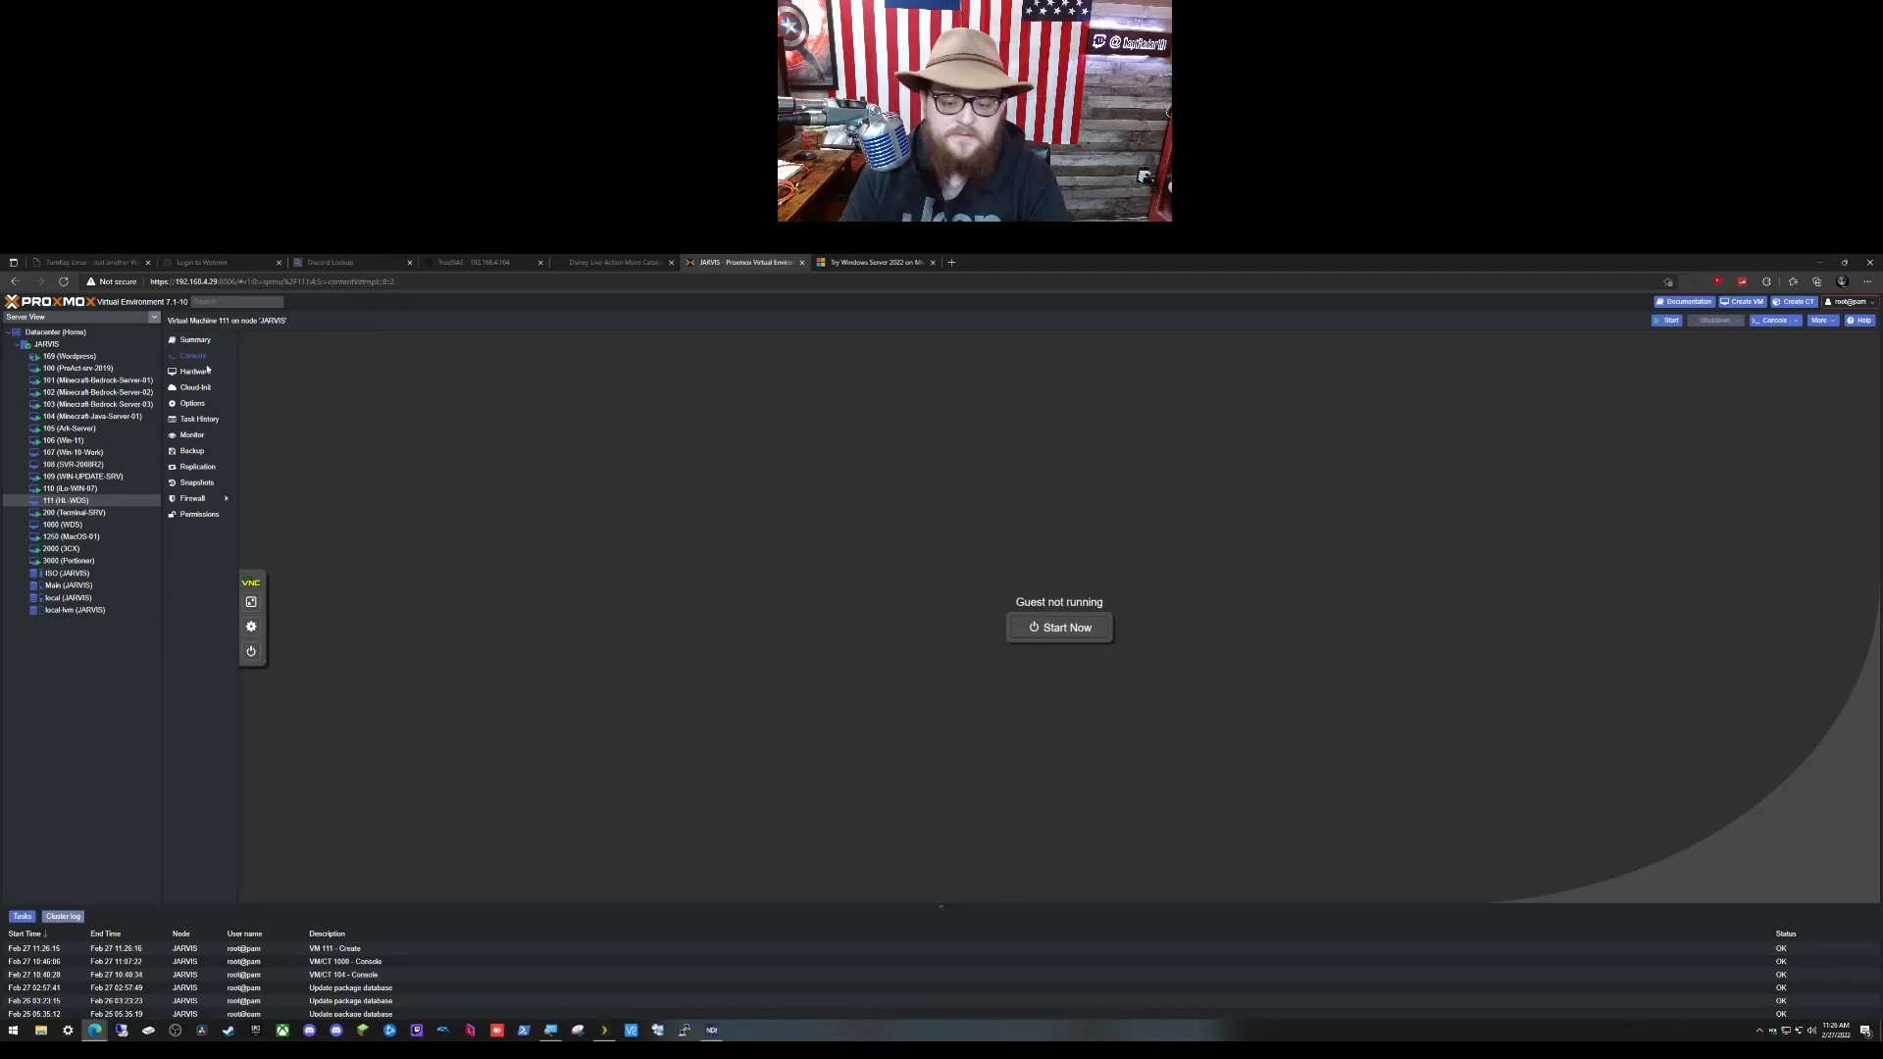
# Step: Start VM 111, confirm, and boot it from the Windows Server install disc
pyautogui.click(1068, 630)
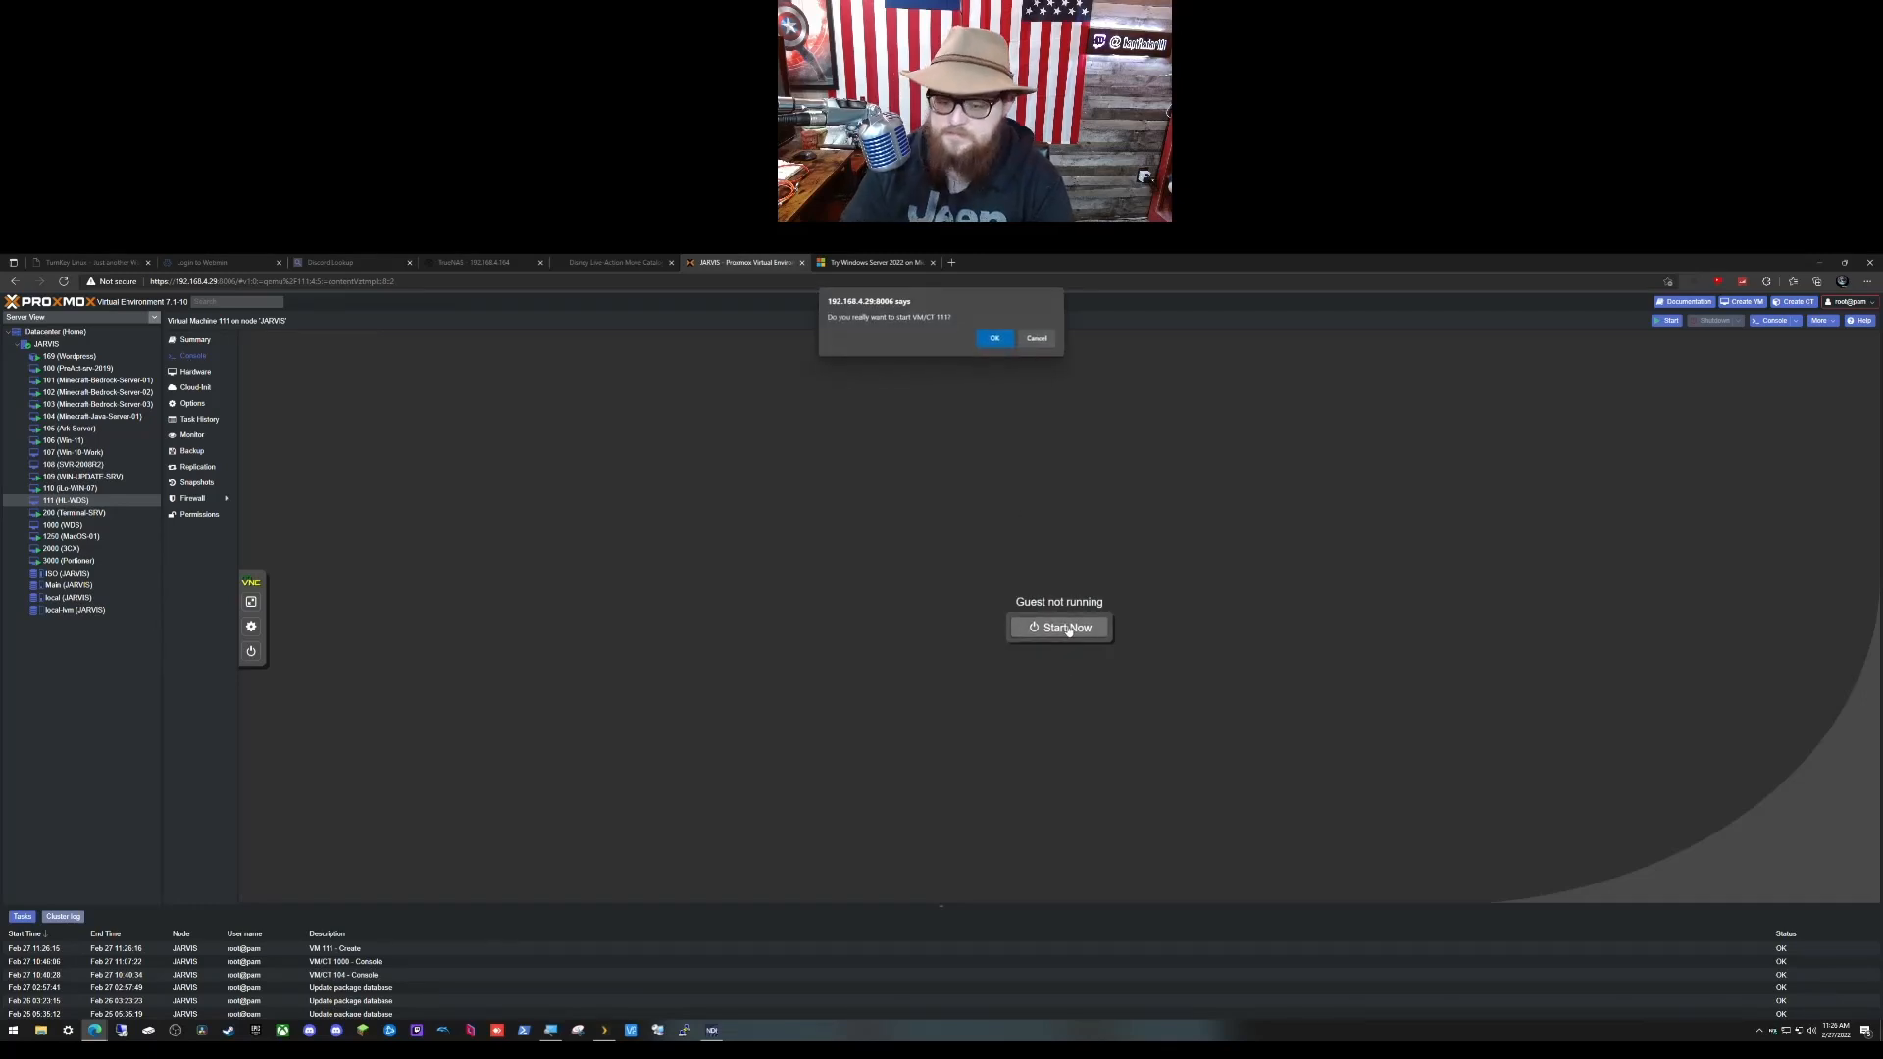
pyautogui.press('Return')
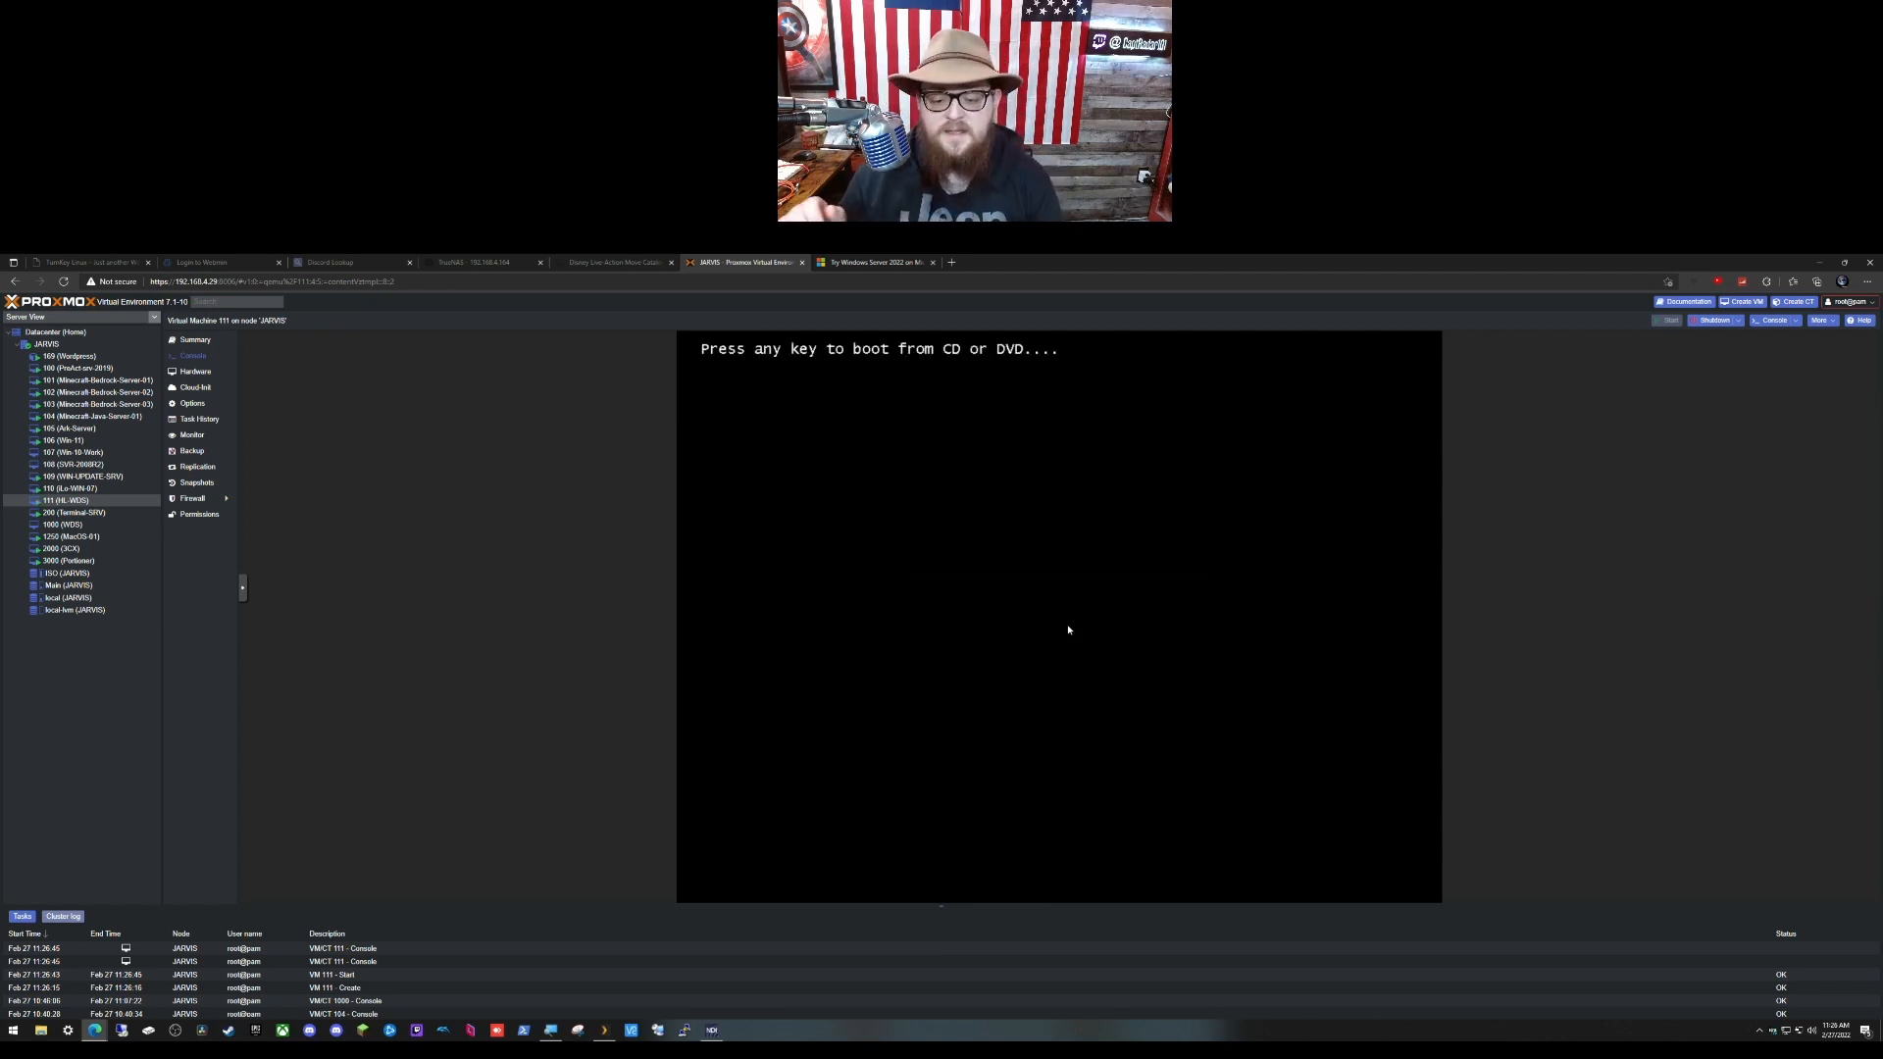
pyautogui.press('Return')
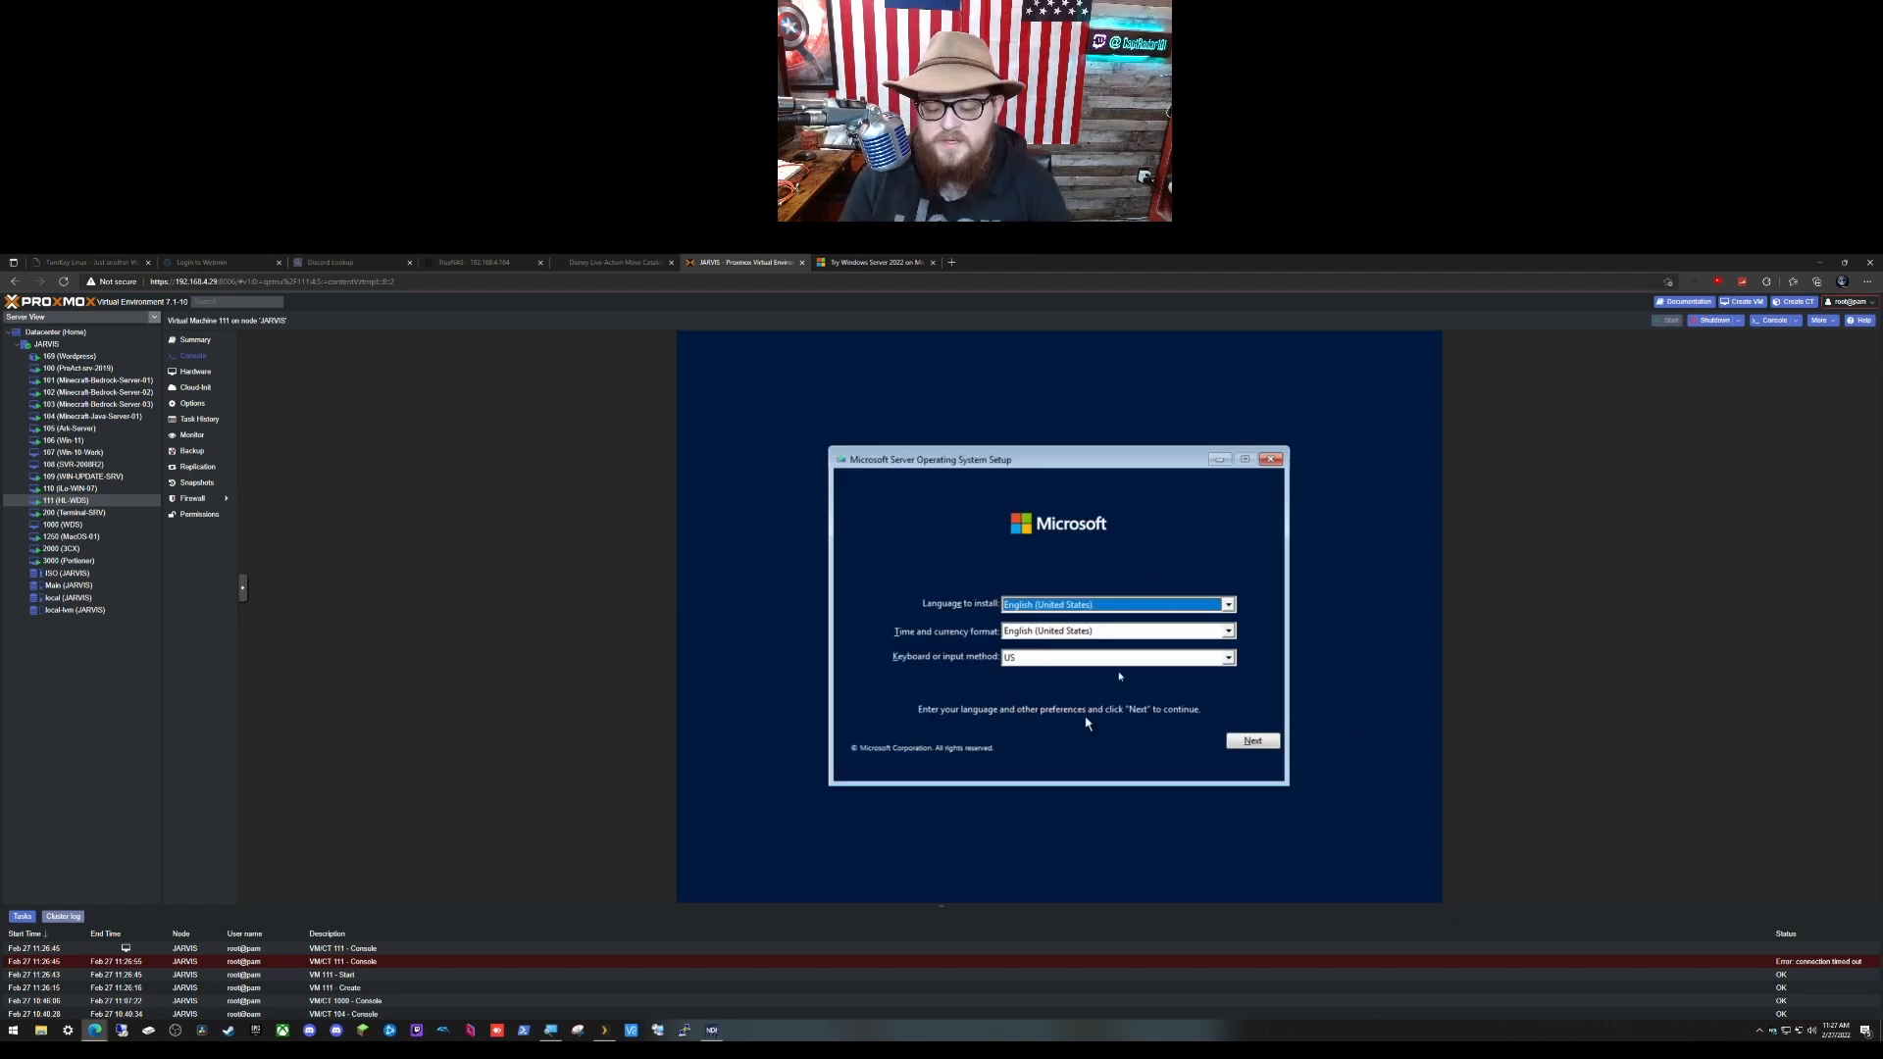
# Step: Keep default language, choose Standard Evaluation (Desktop Experience), and accept the license terms
pyautogui.click(1250, 744)
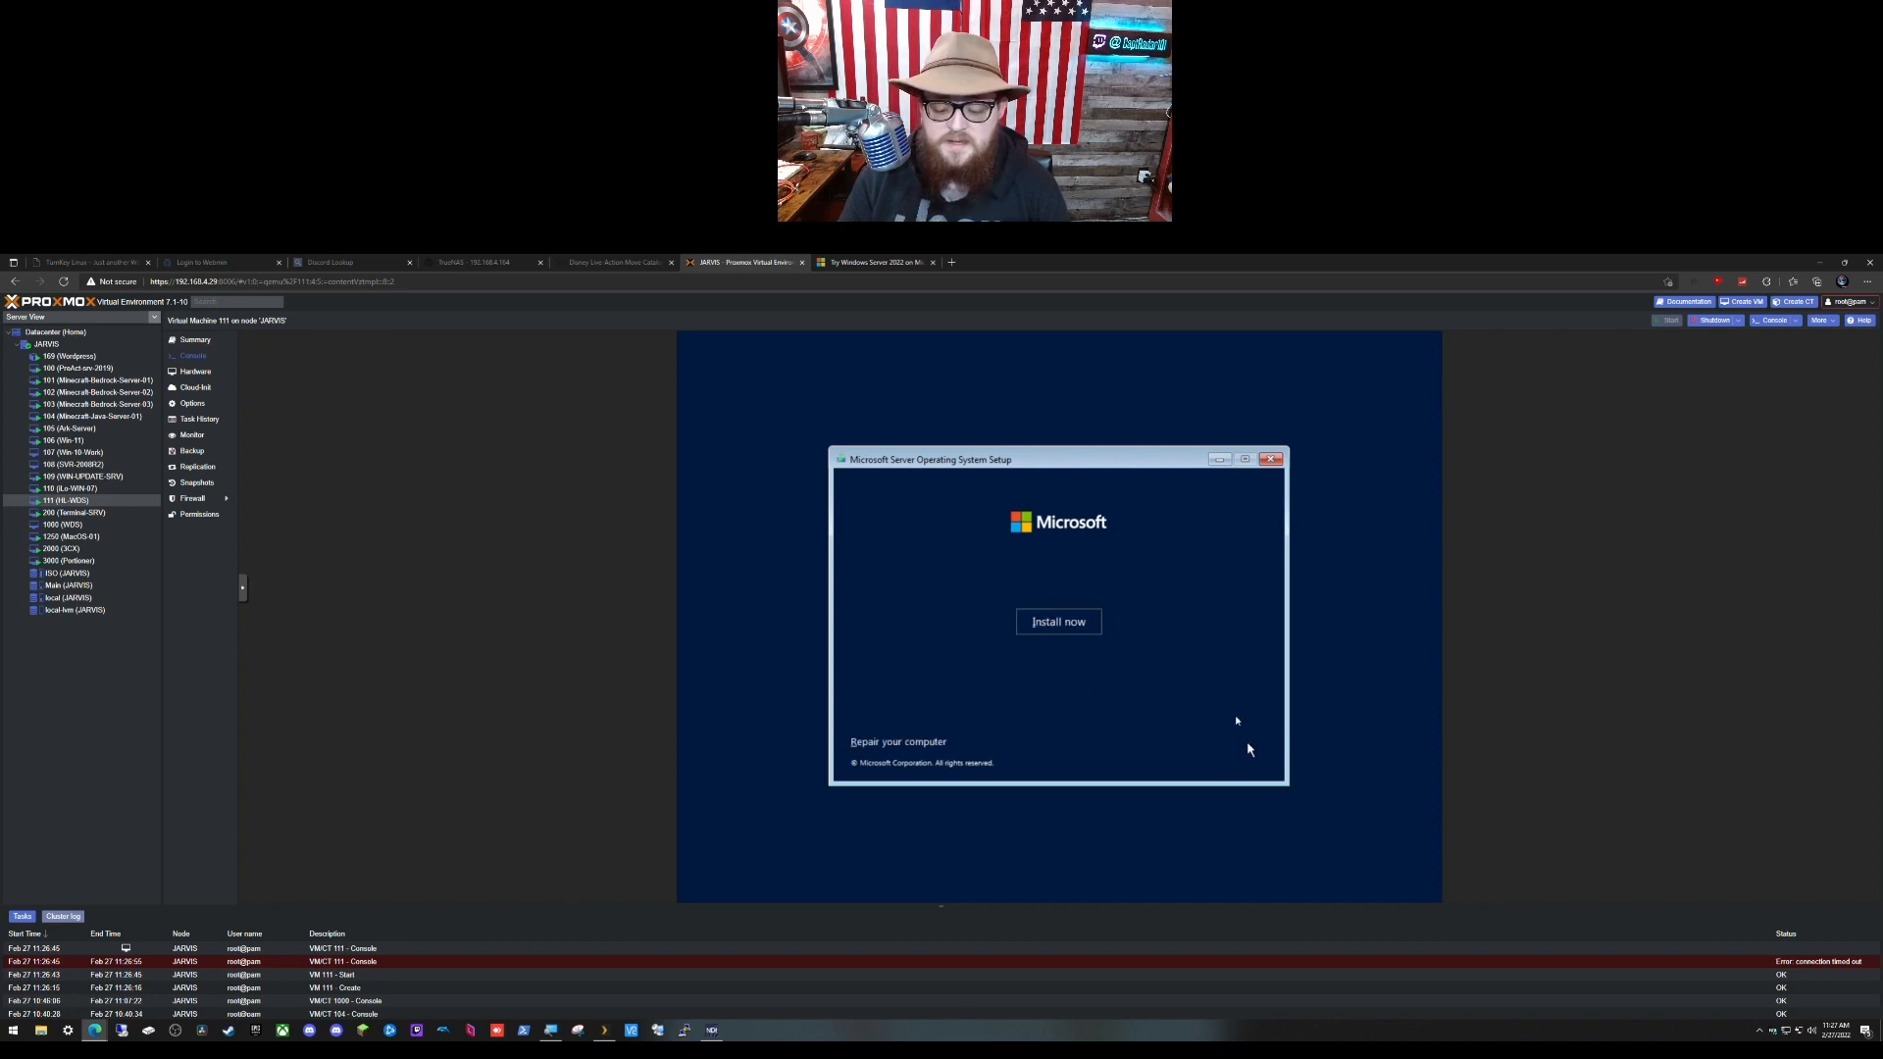
pyautogui.click(1042, 628)
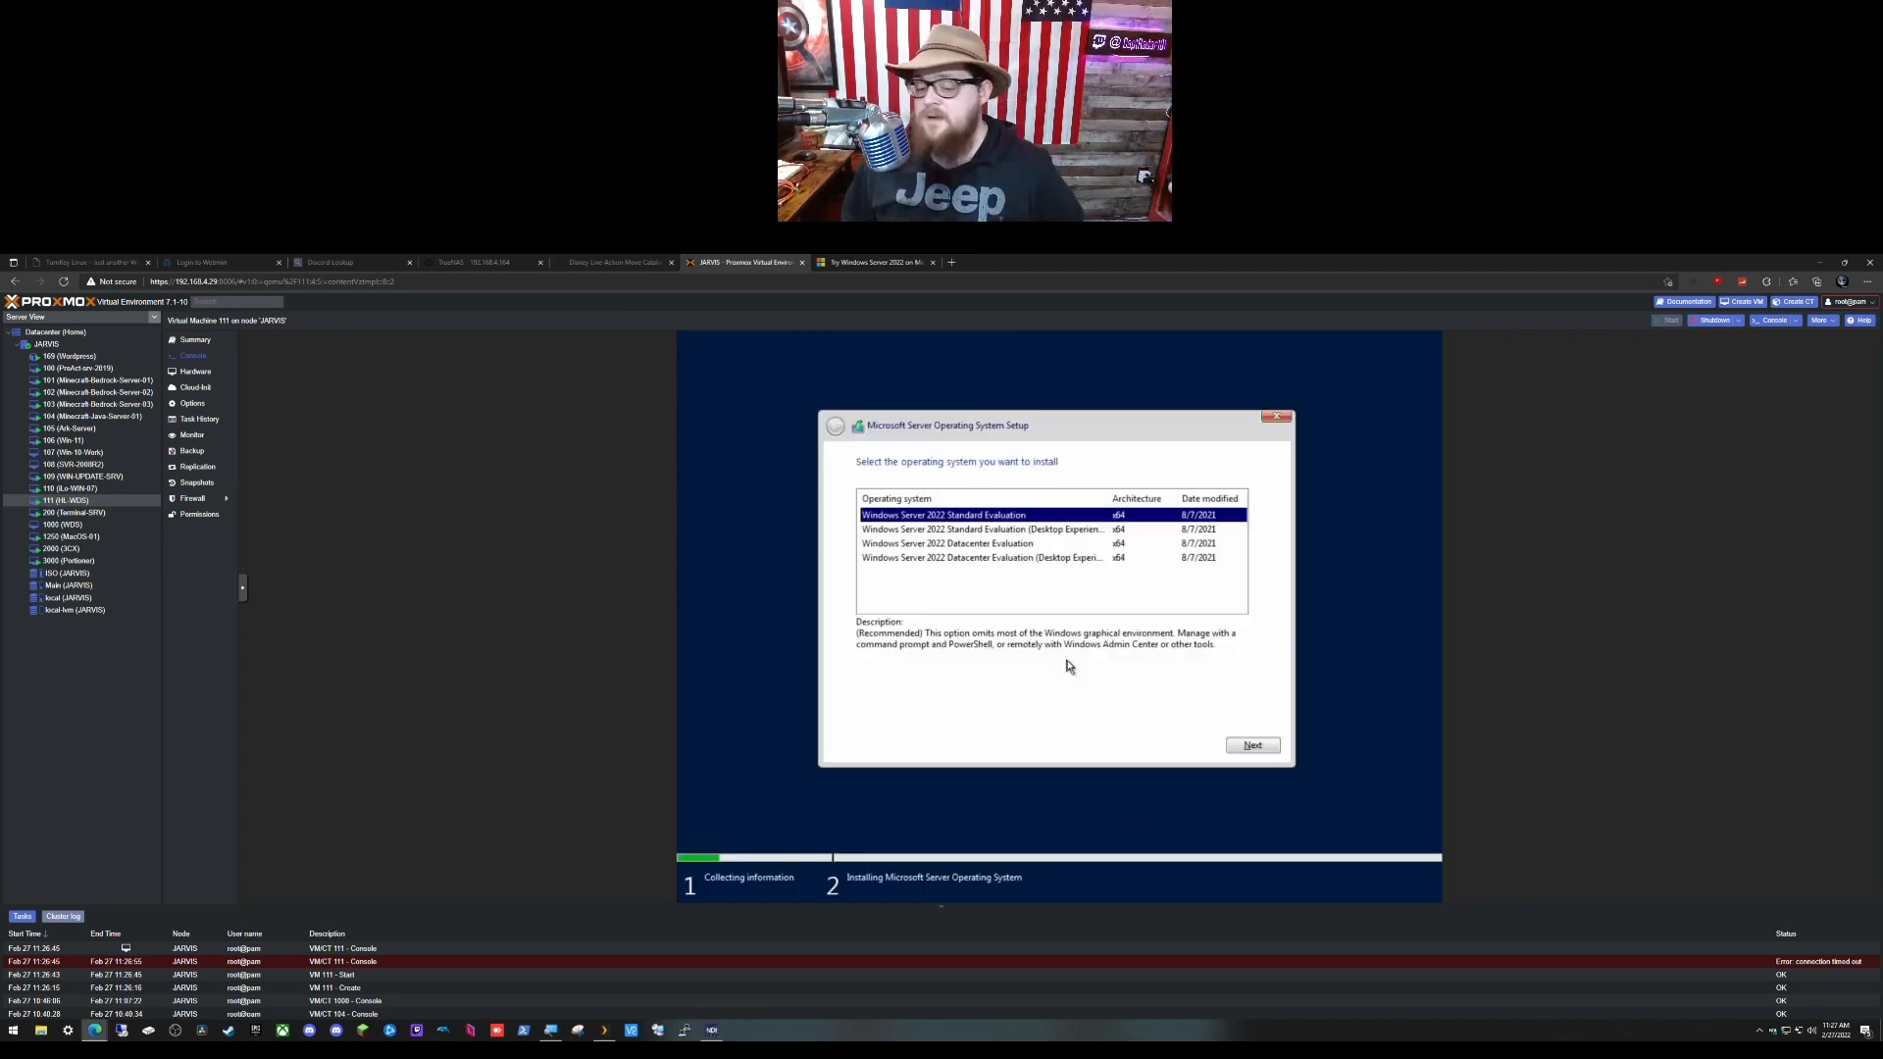
pyautogui.click(1052, 531)
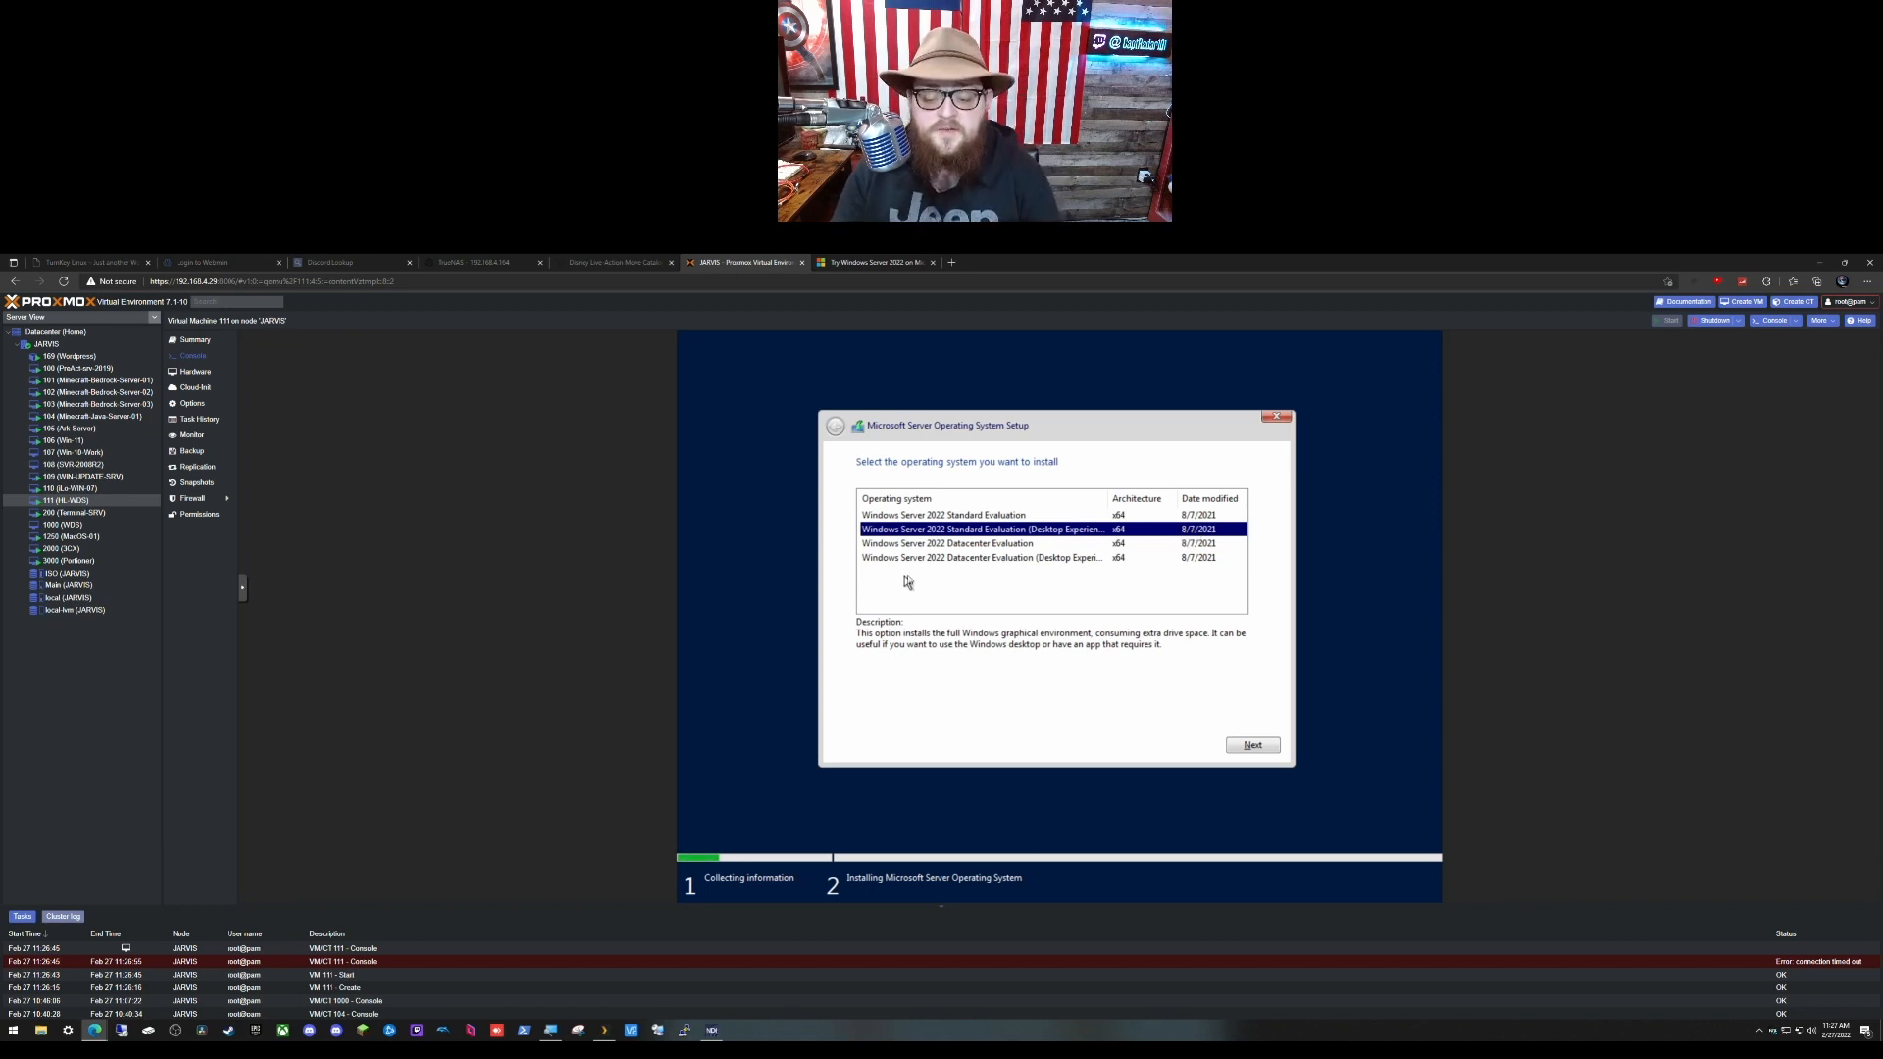
pyautogui.moveTo(1110, 500); pyautogui.dragTo(1124, 501)
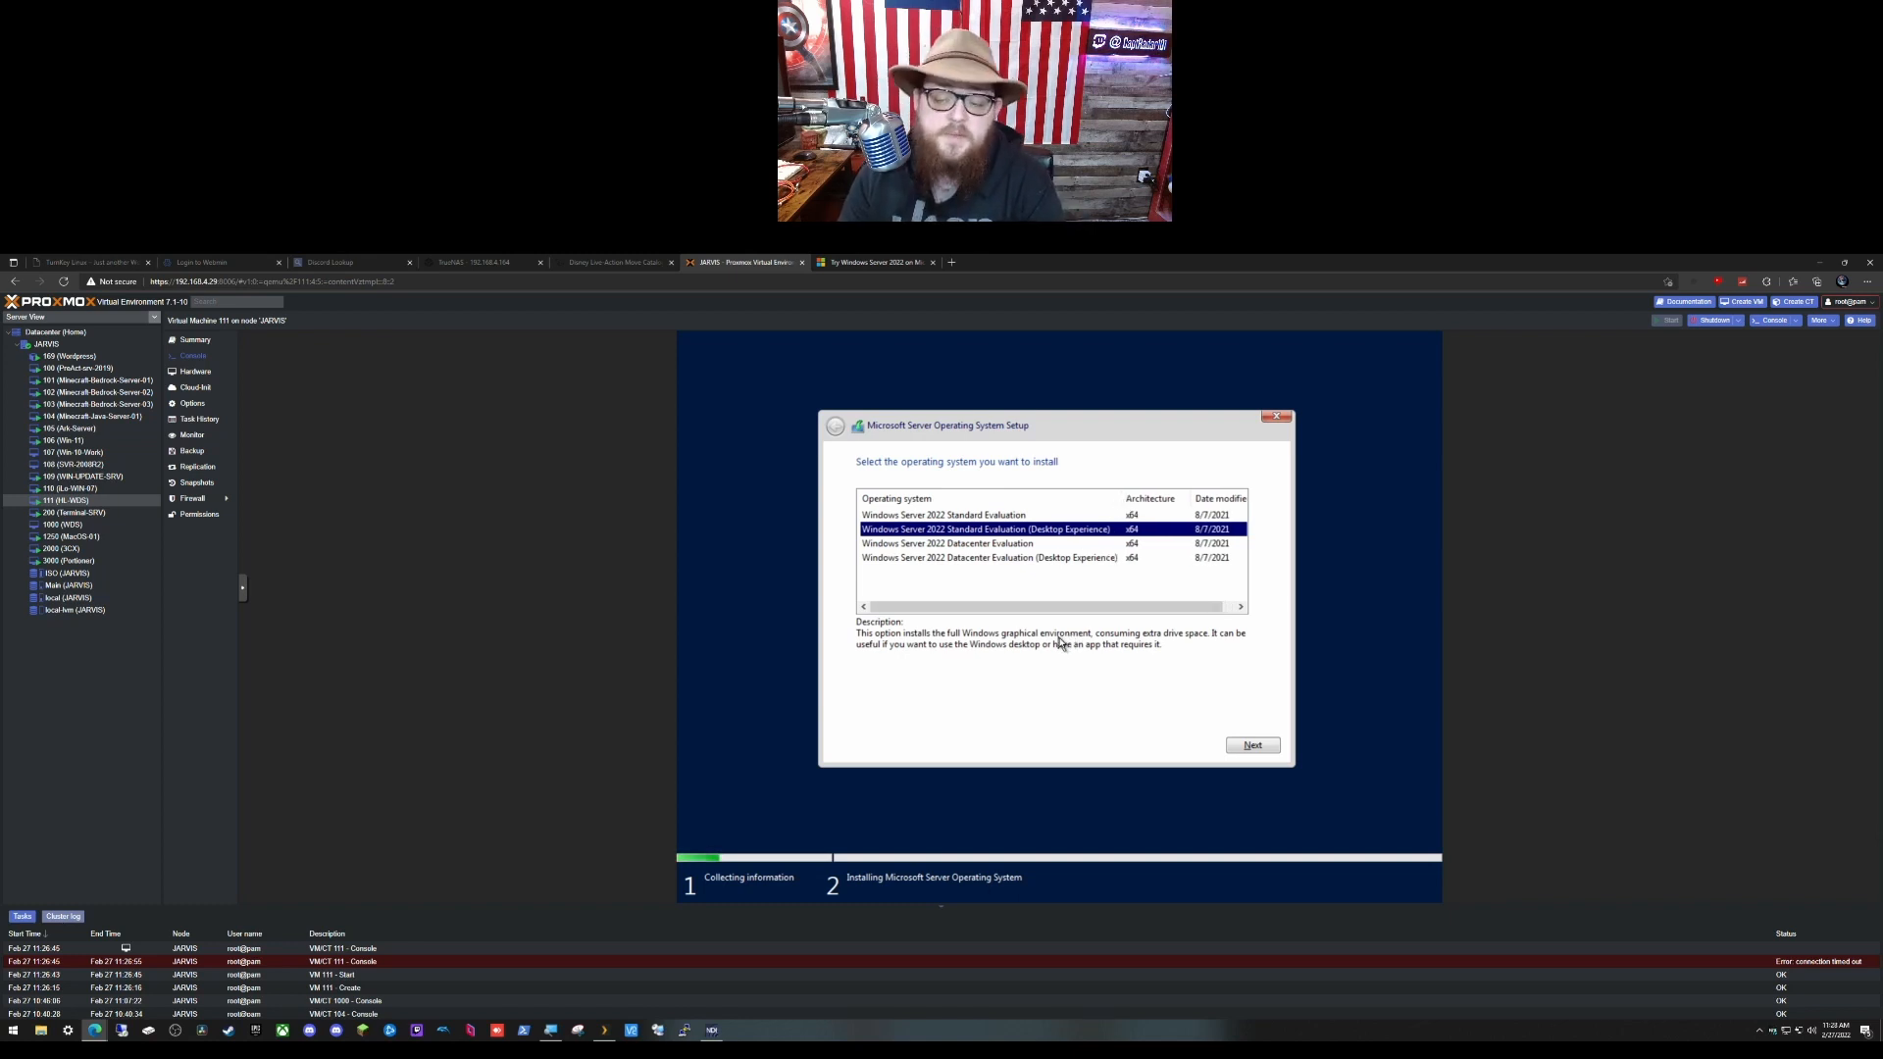
pyautogui.click(1260, 748)
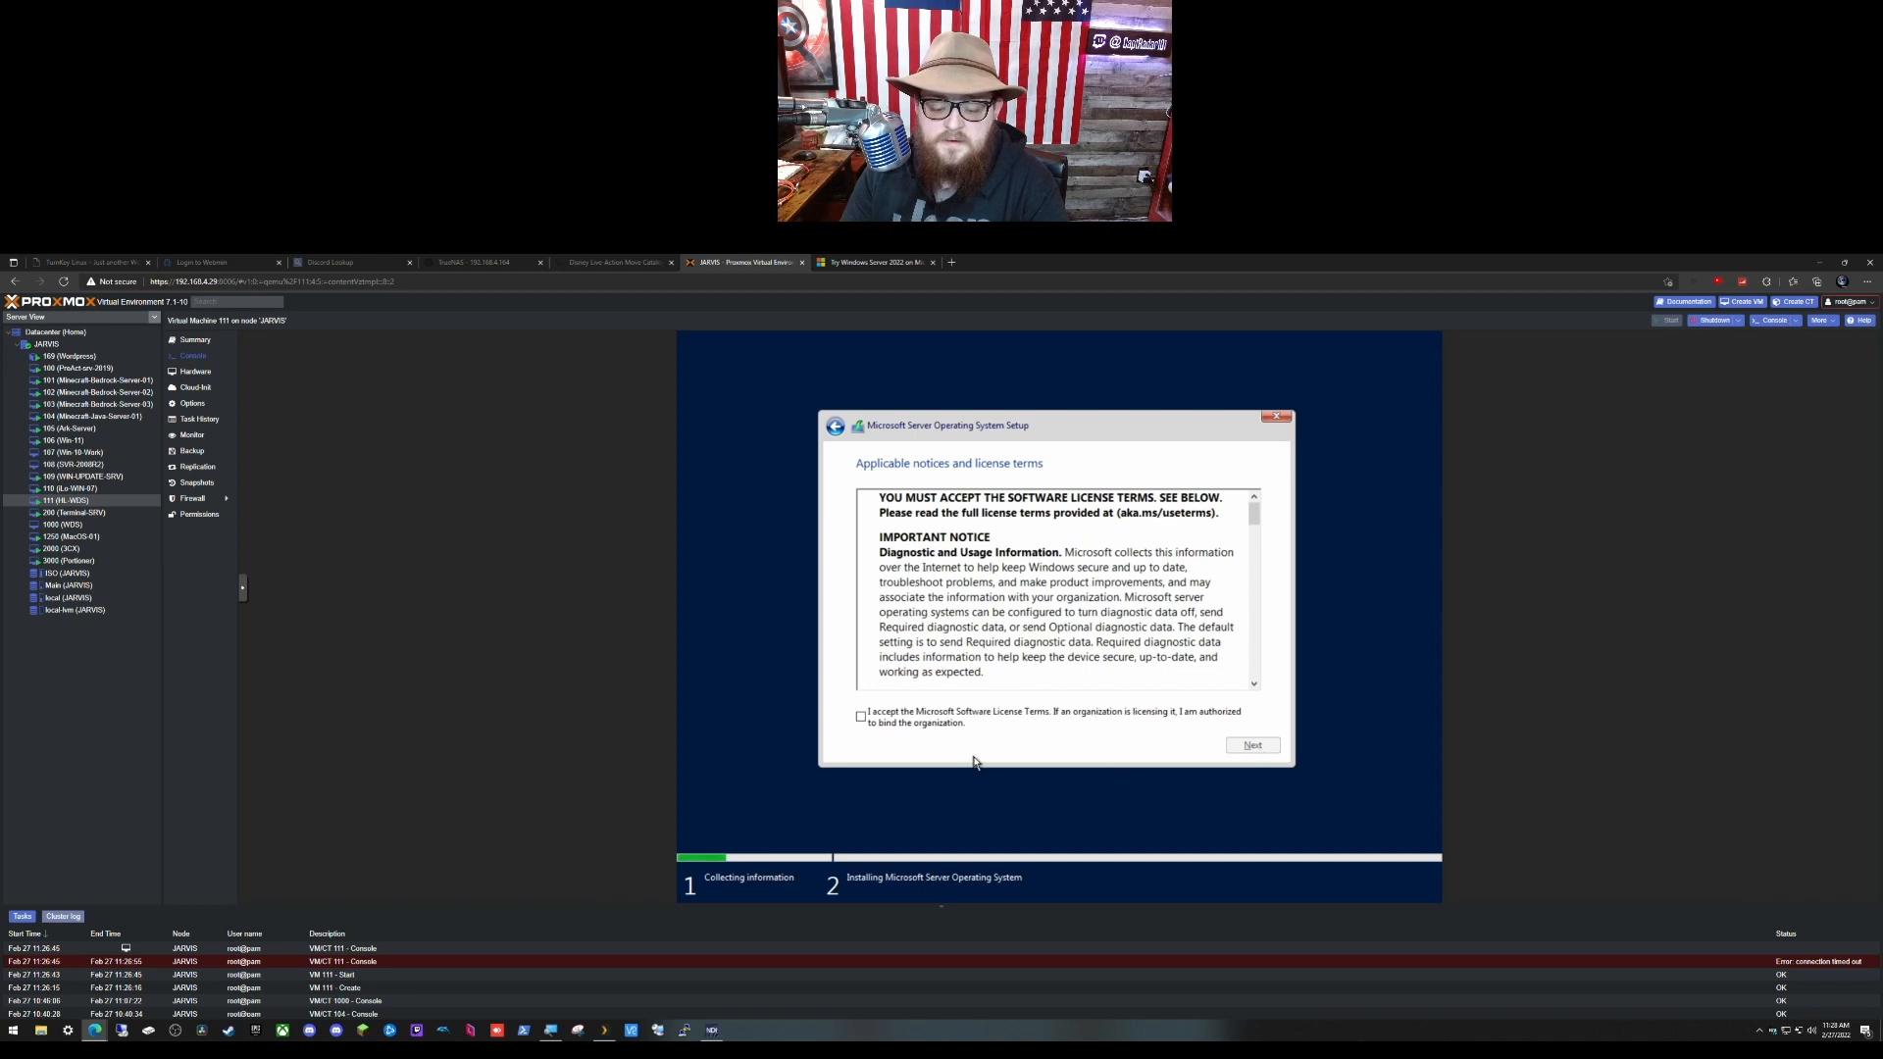
pyautogui.click(942, 721)
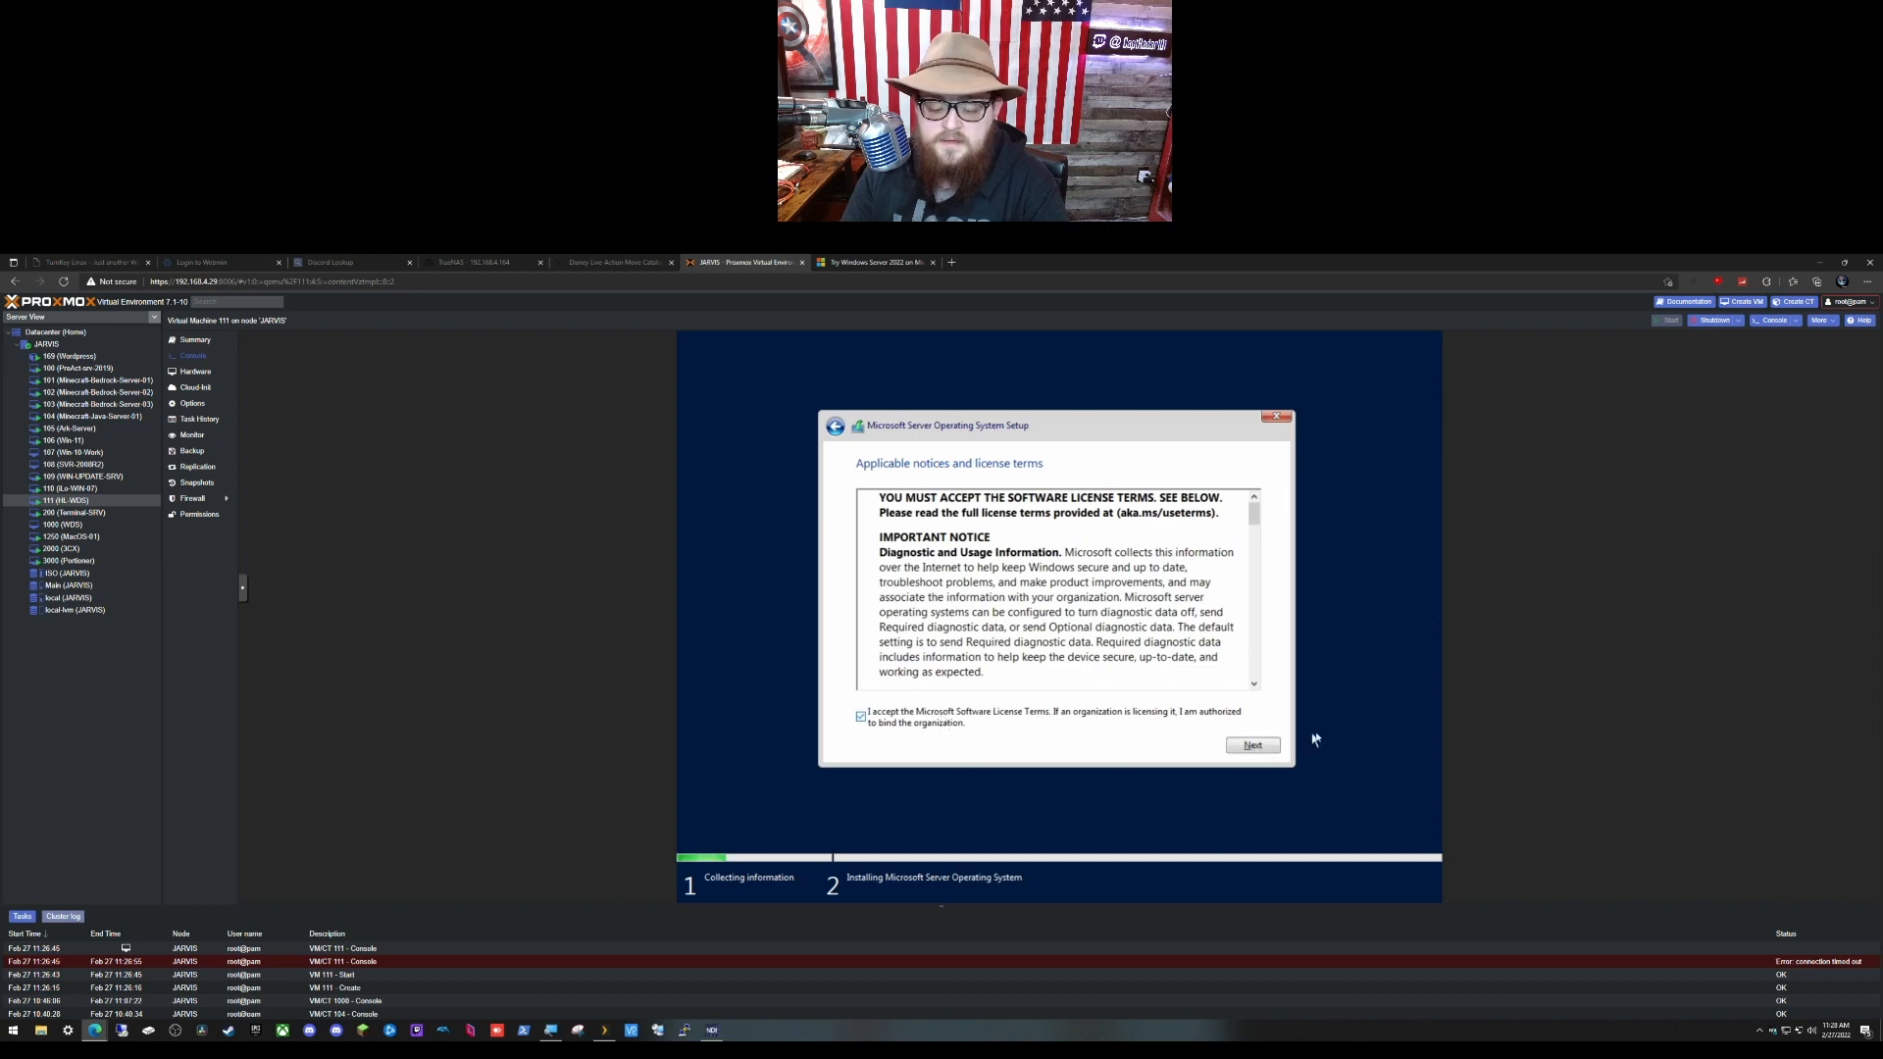
pyautogui.click(1261, 748)
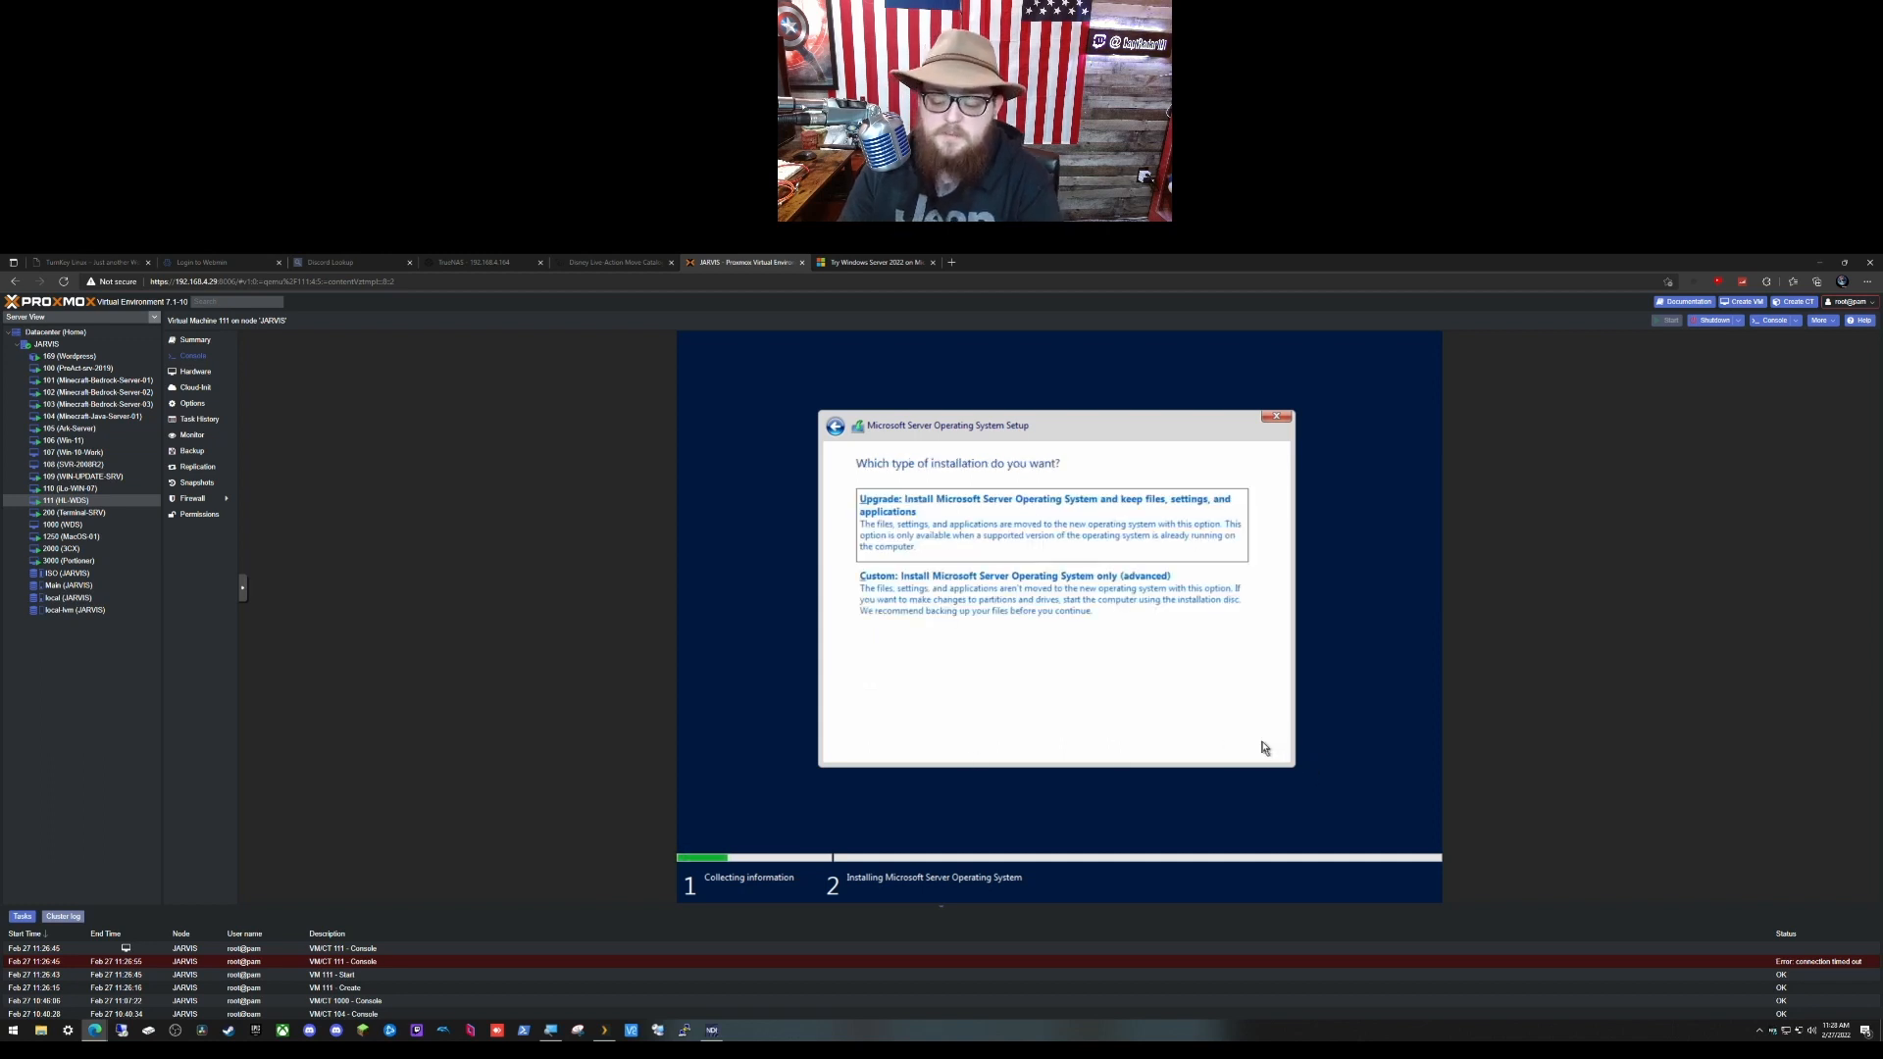
# Step: Choose Custom install and load the Red Hat VirtIO SCSI driver from D:\amd64\2k22
pyautogui.click(1071, 601)
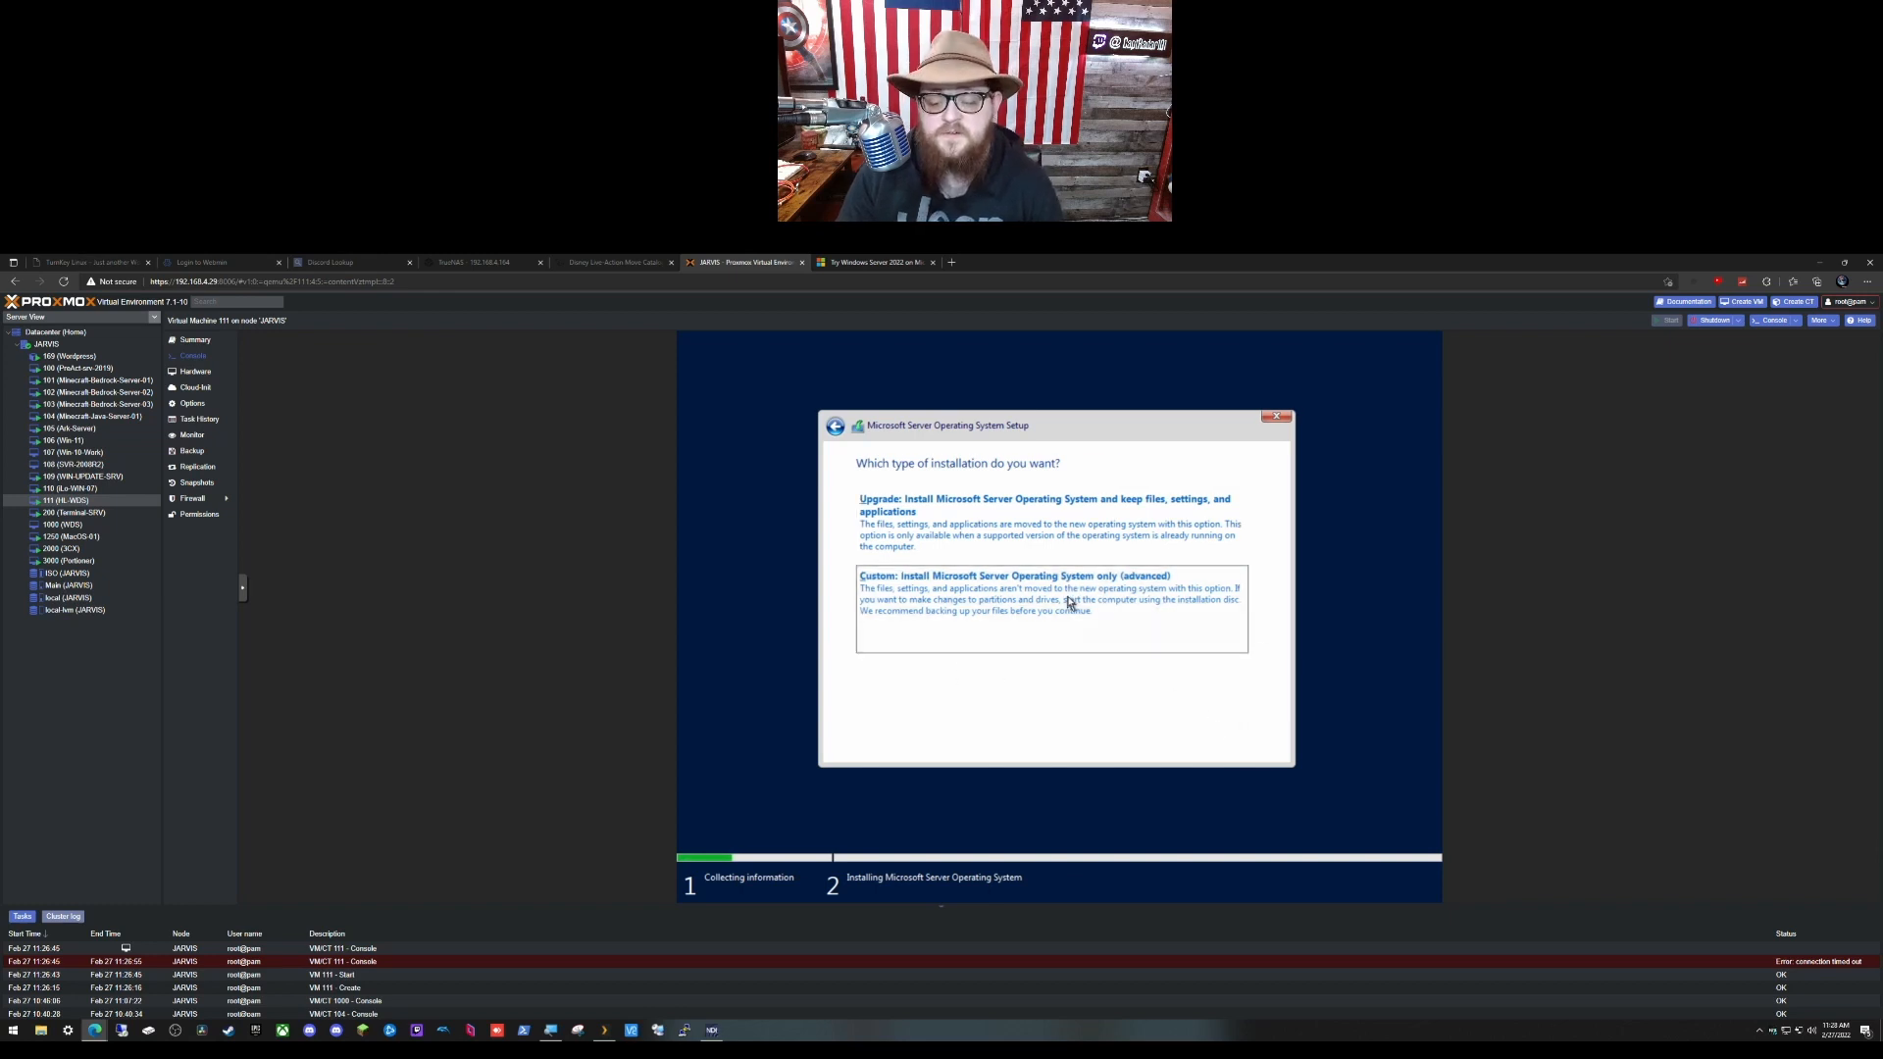
pyautogui.click(885, 675)
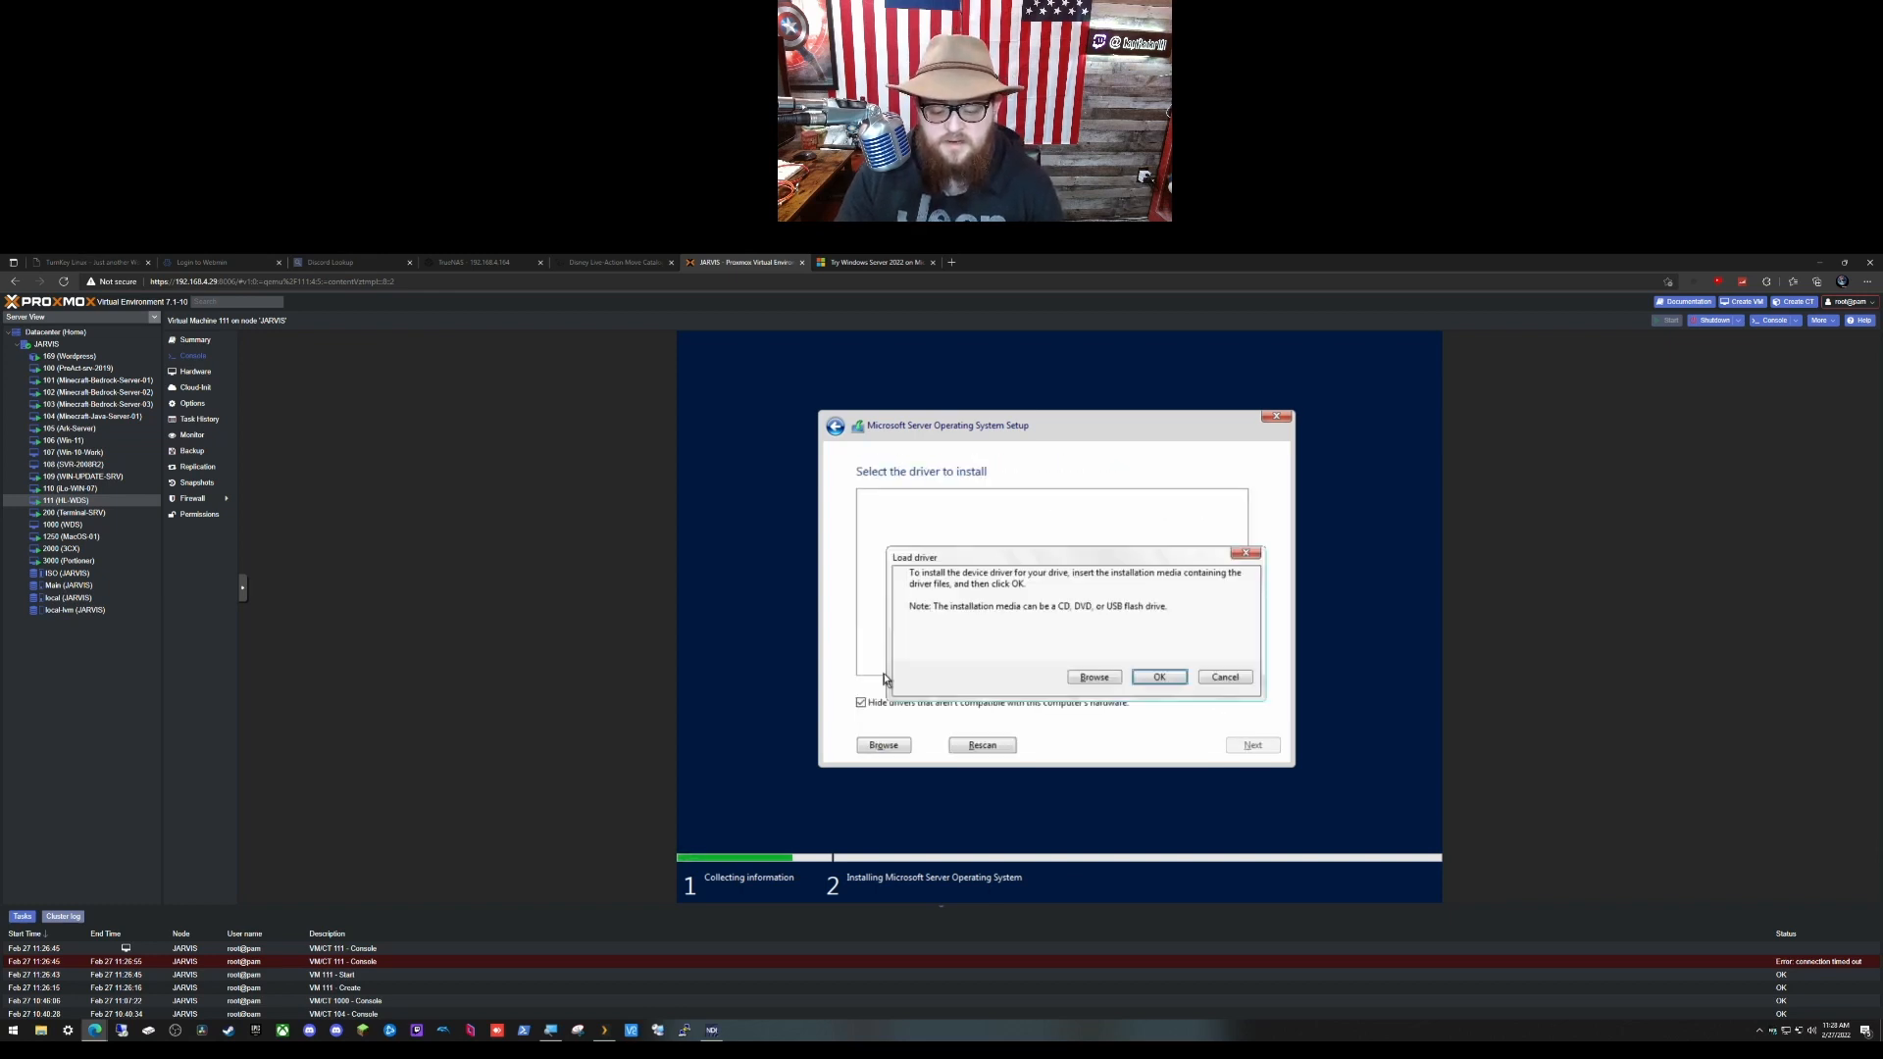
pyautogui.click(1094, 677)
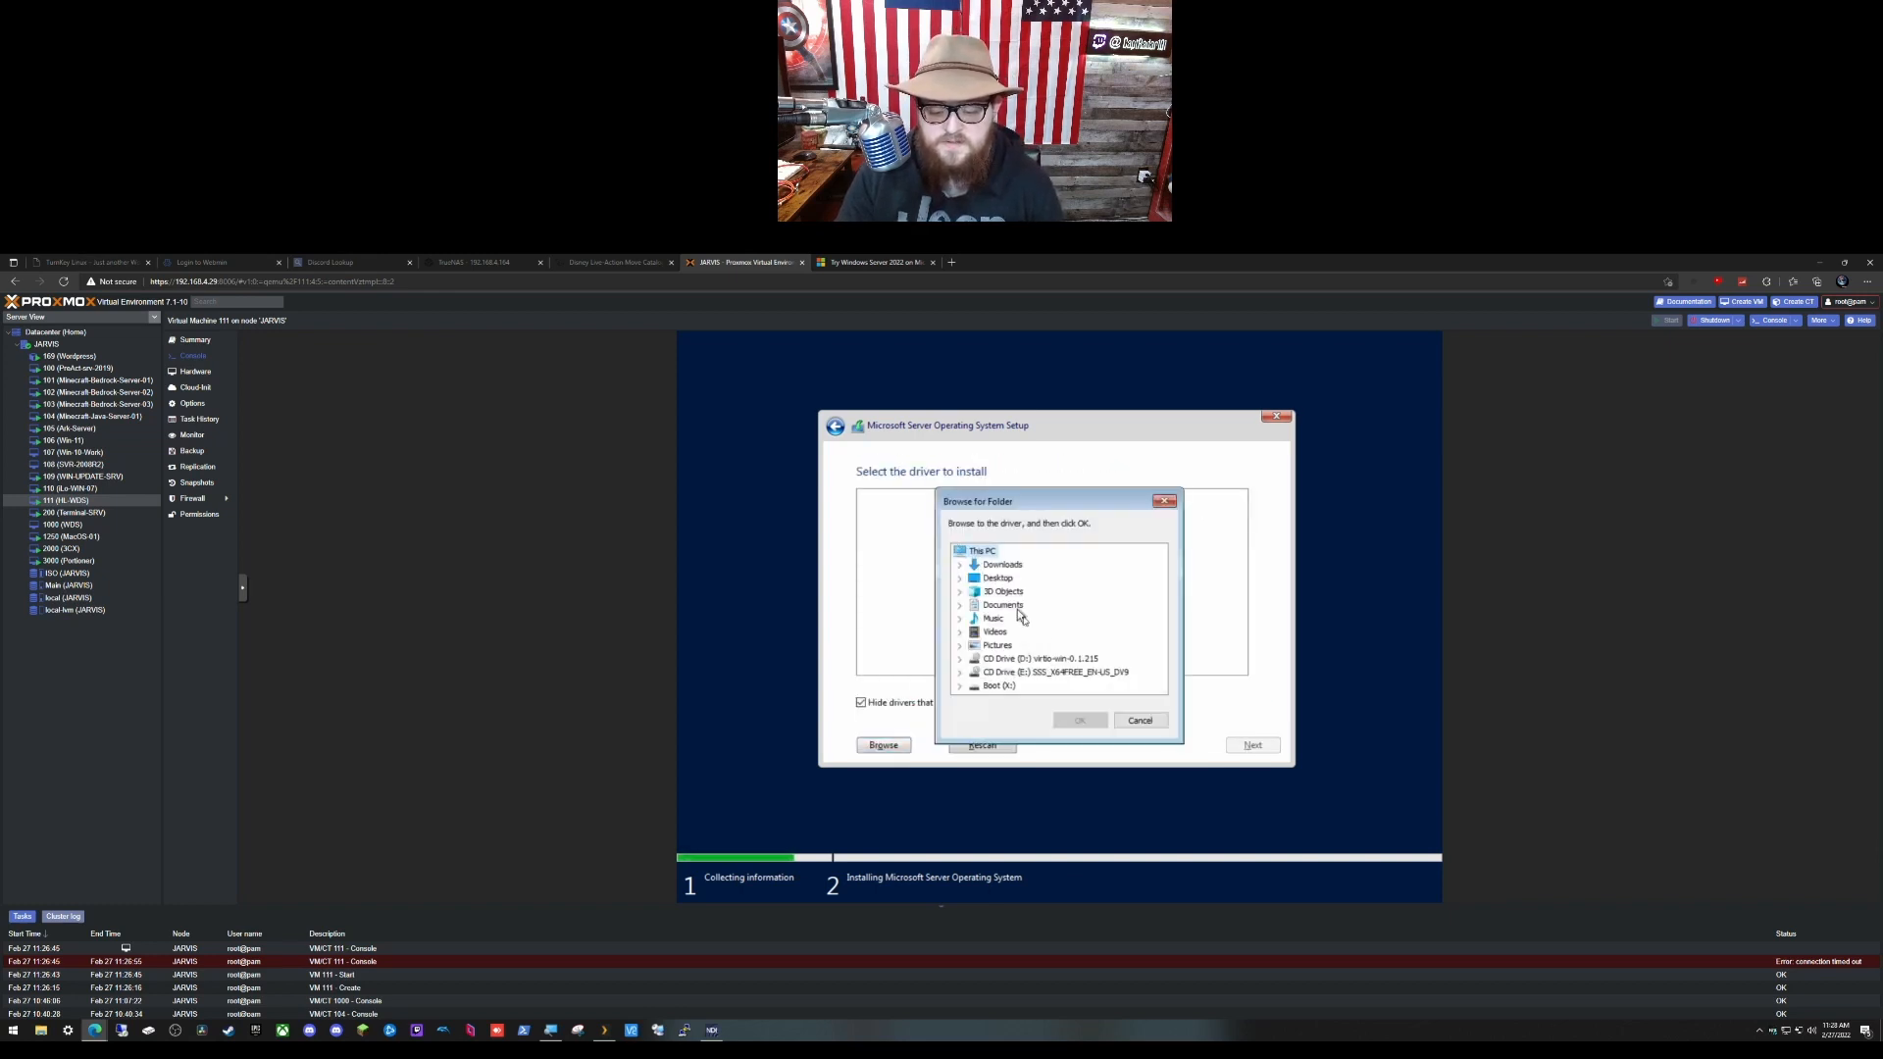
pyautogui.click(1045, 660)
pyautogui.doubleClick(1045, 656)
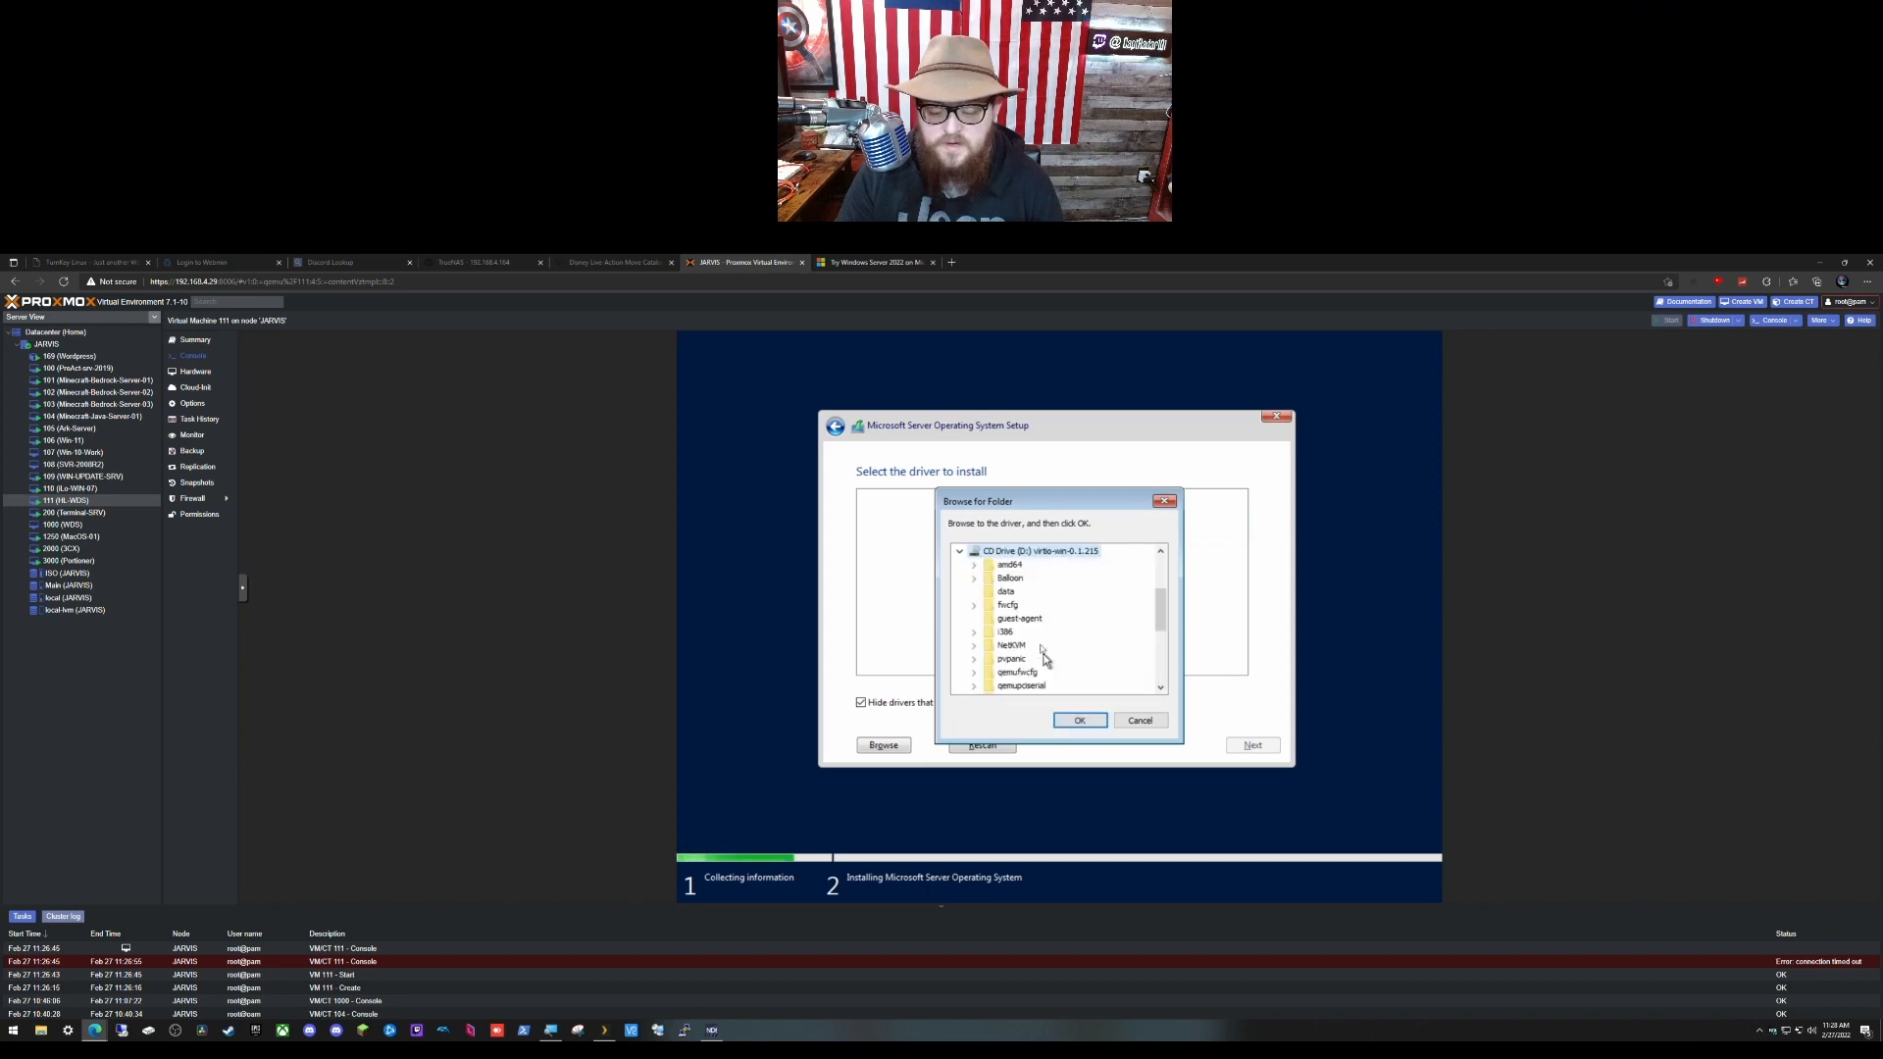
pyautogui.click(975, 566)
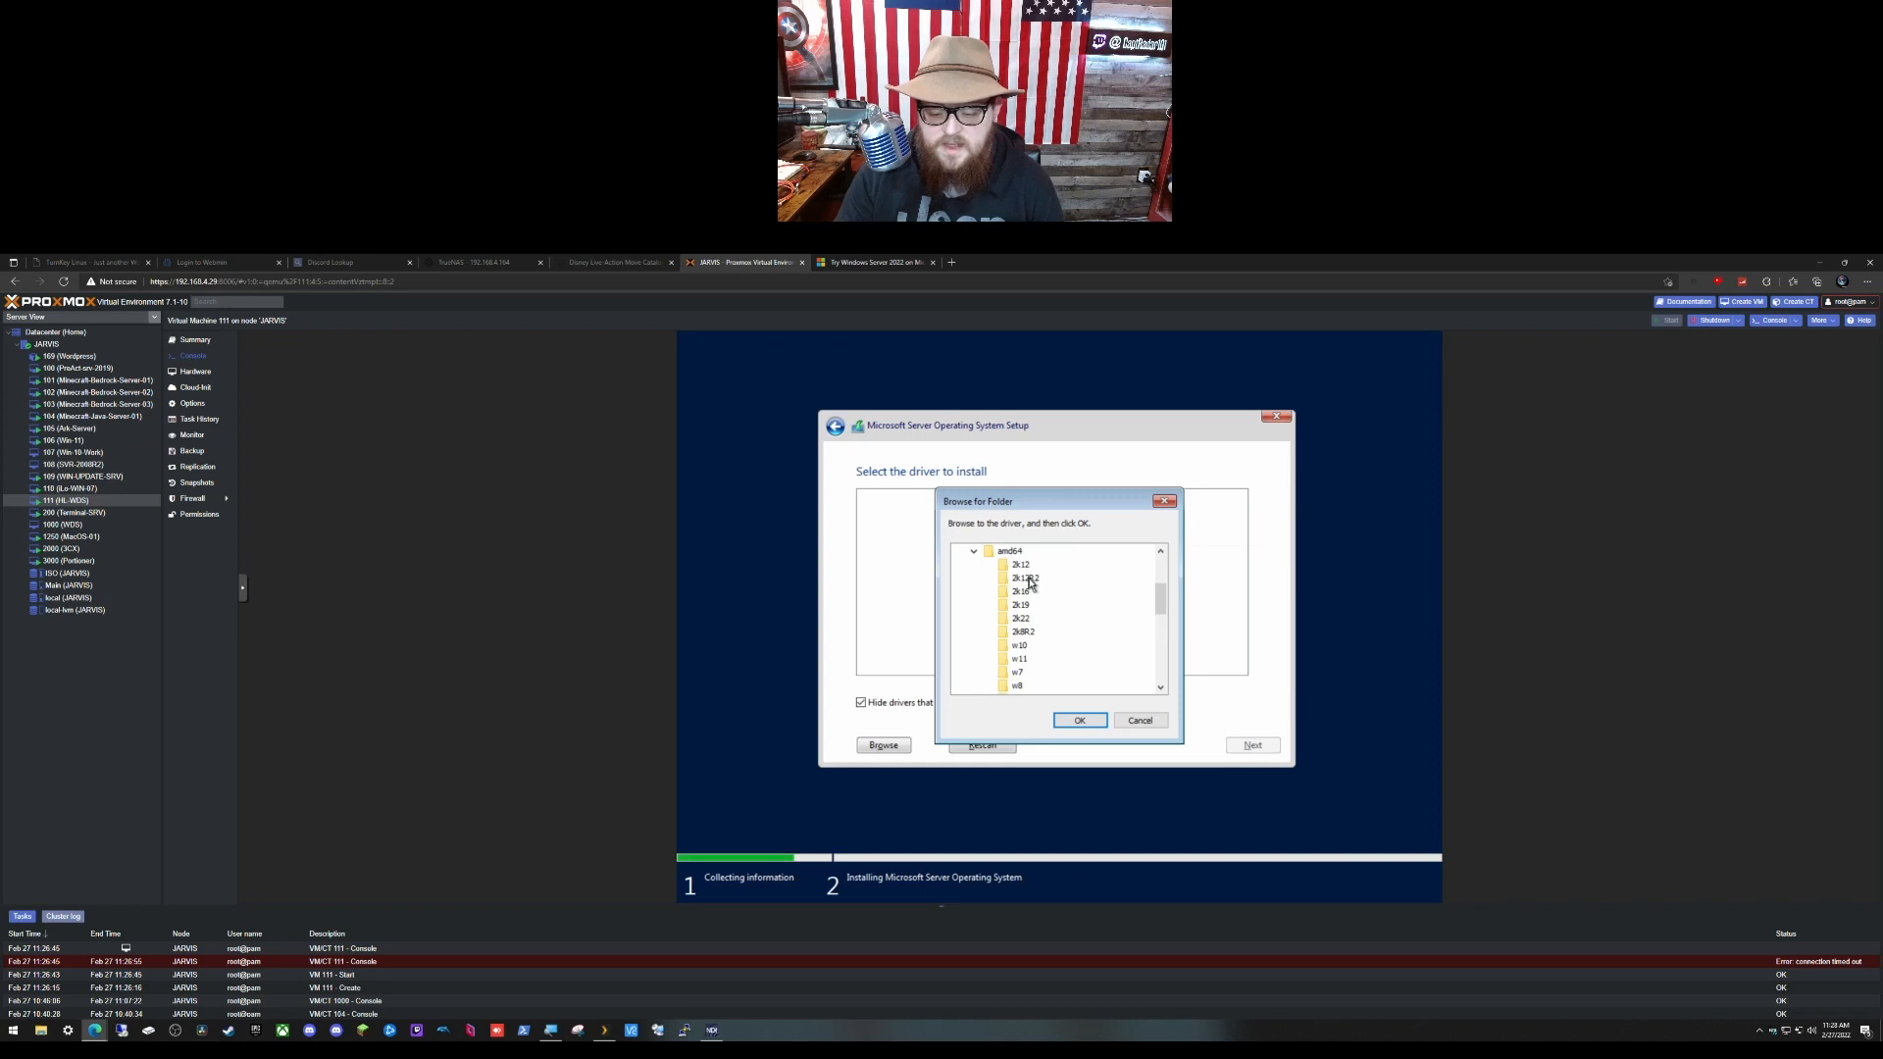
pyautogui.click(1021, 619)
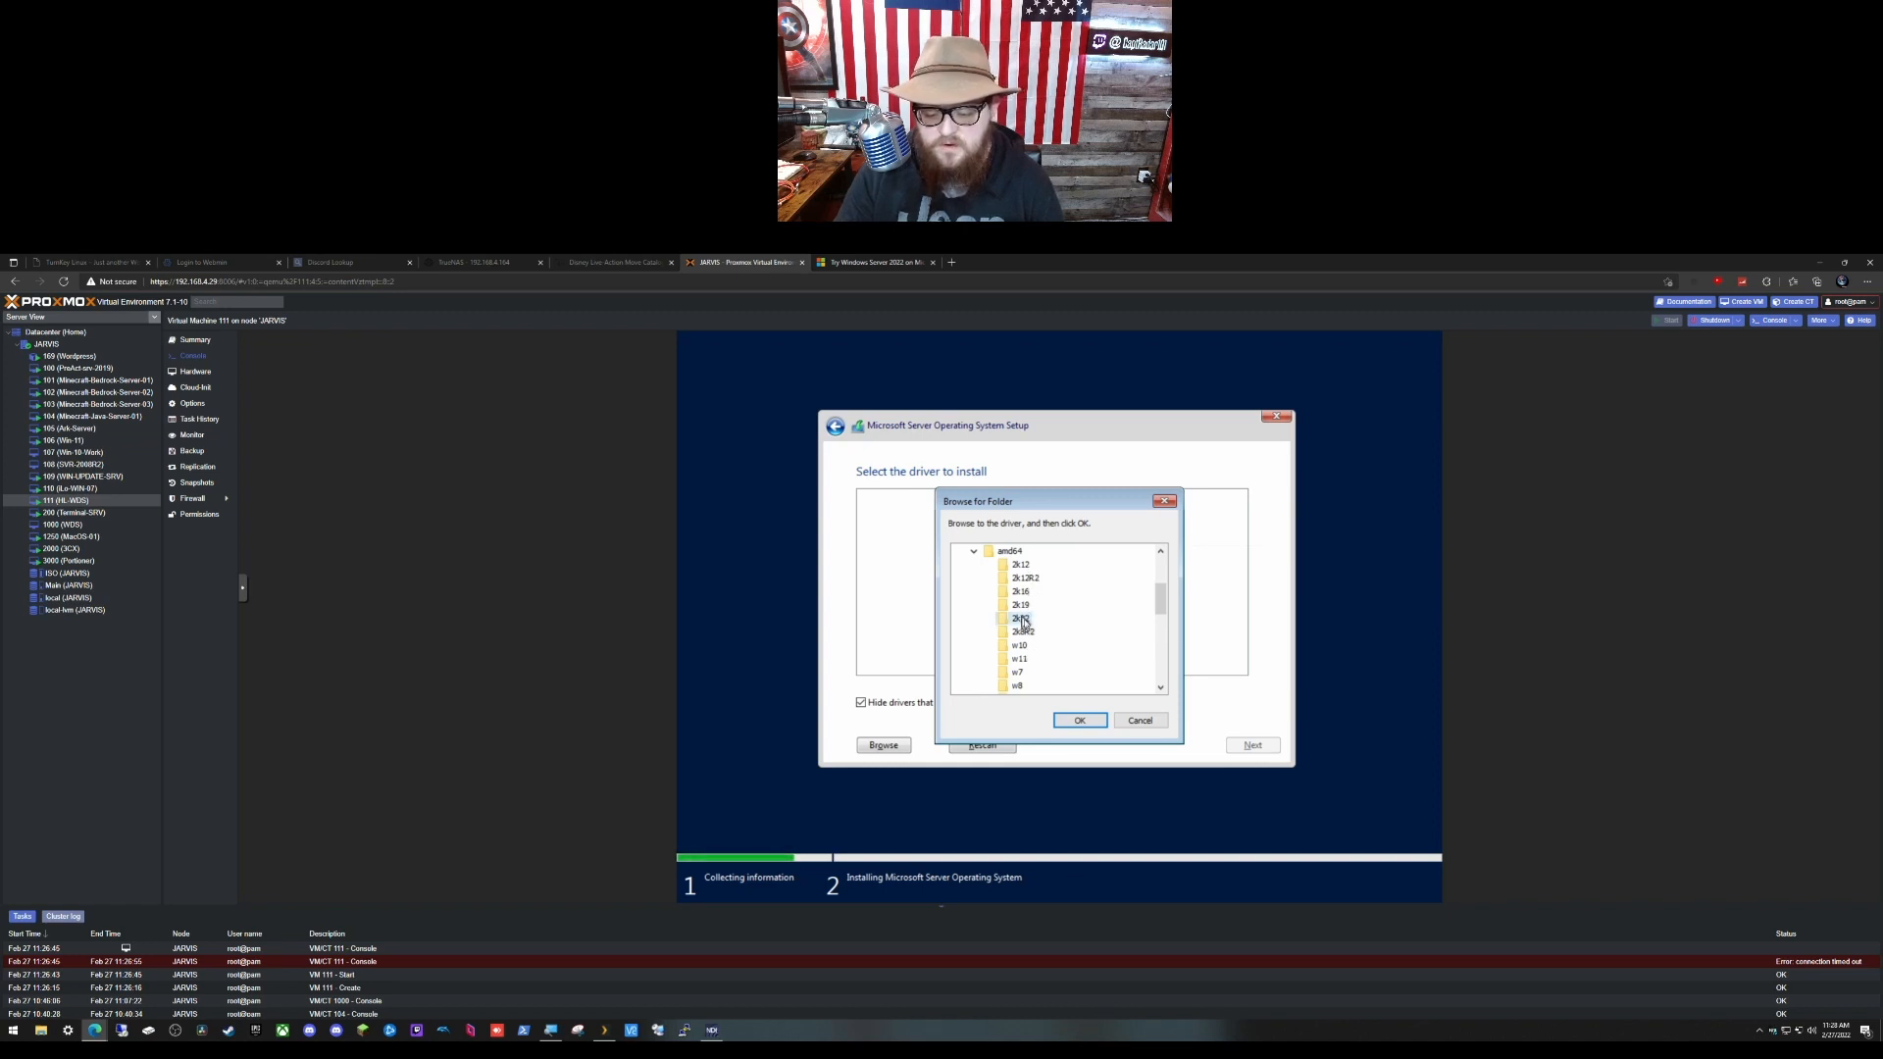
pyautogui.click(1092, 722)
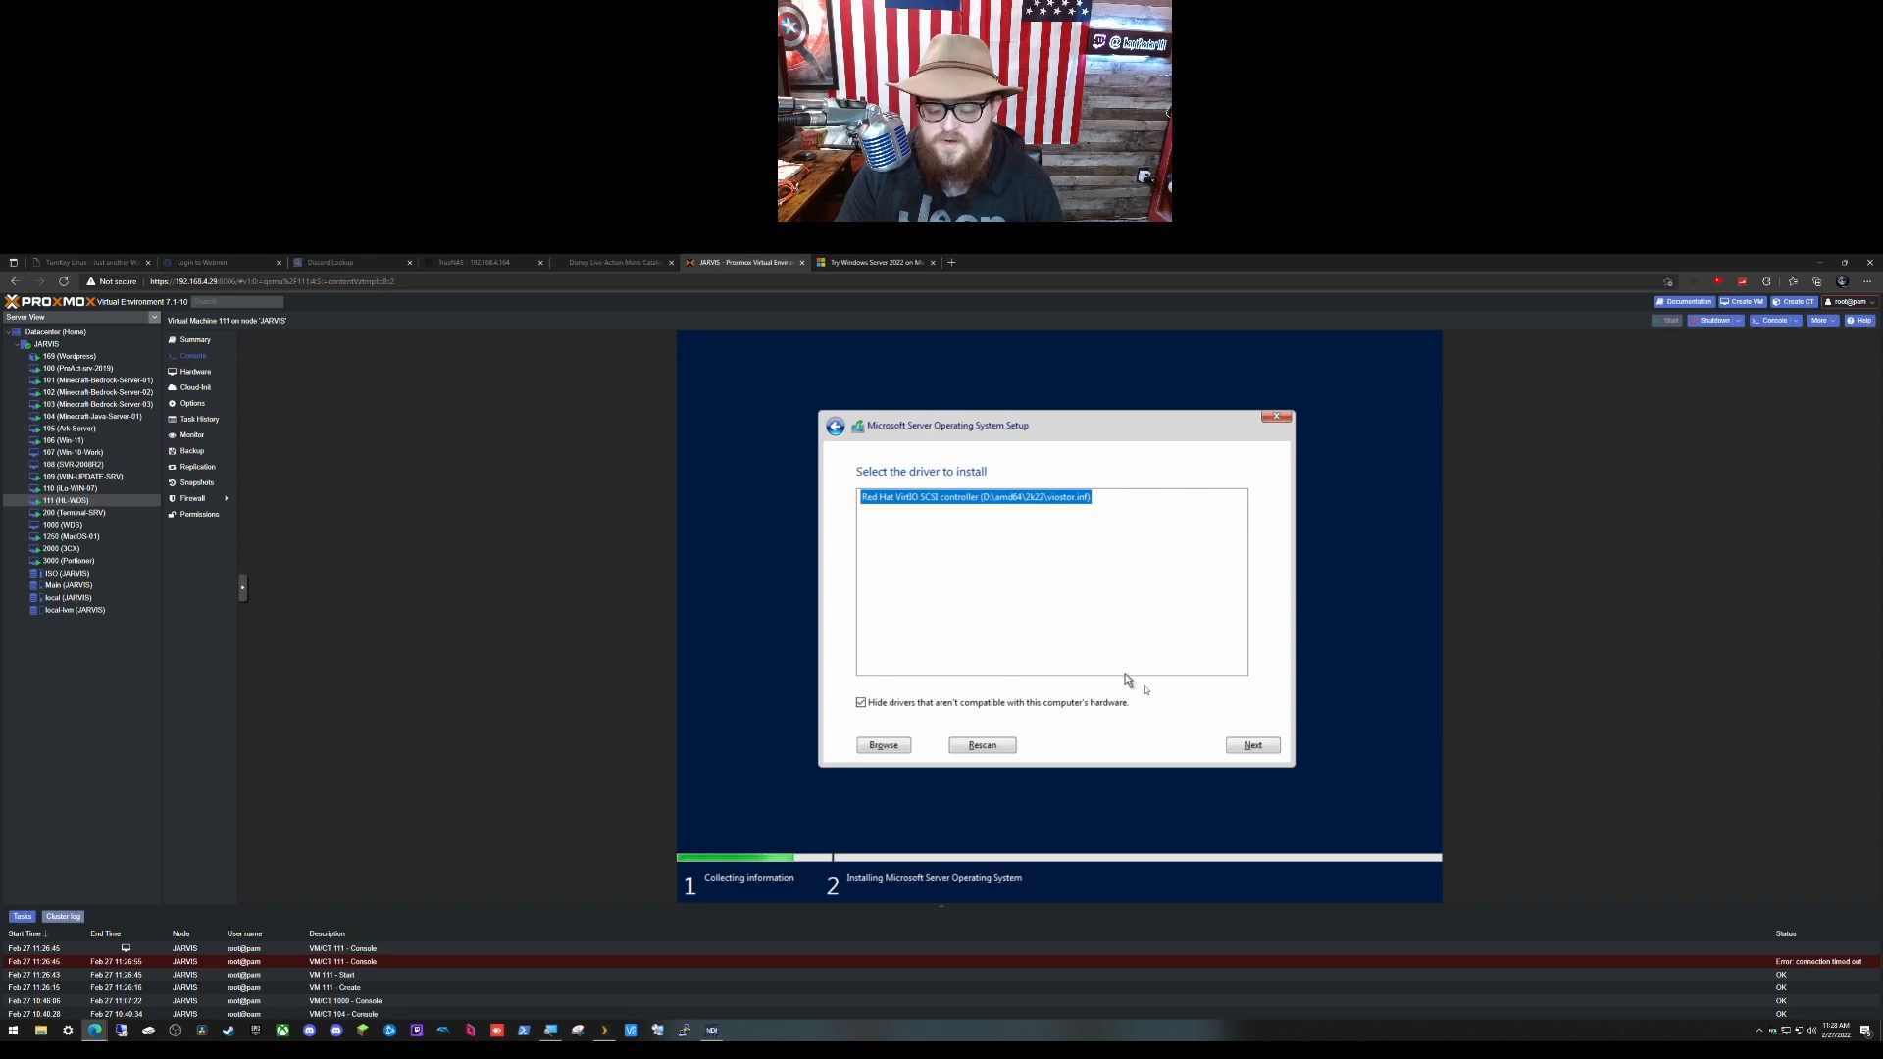
pyautogui.click(1252, 746)
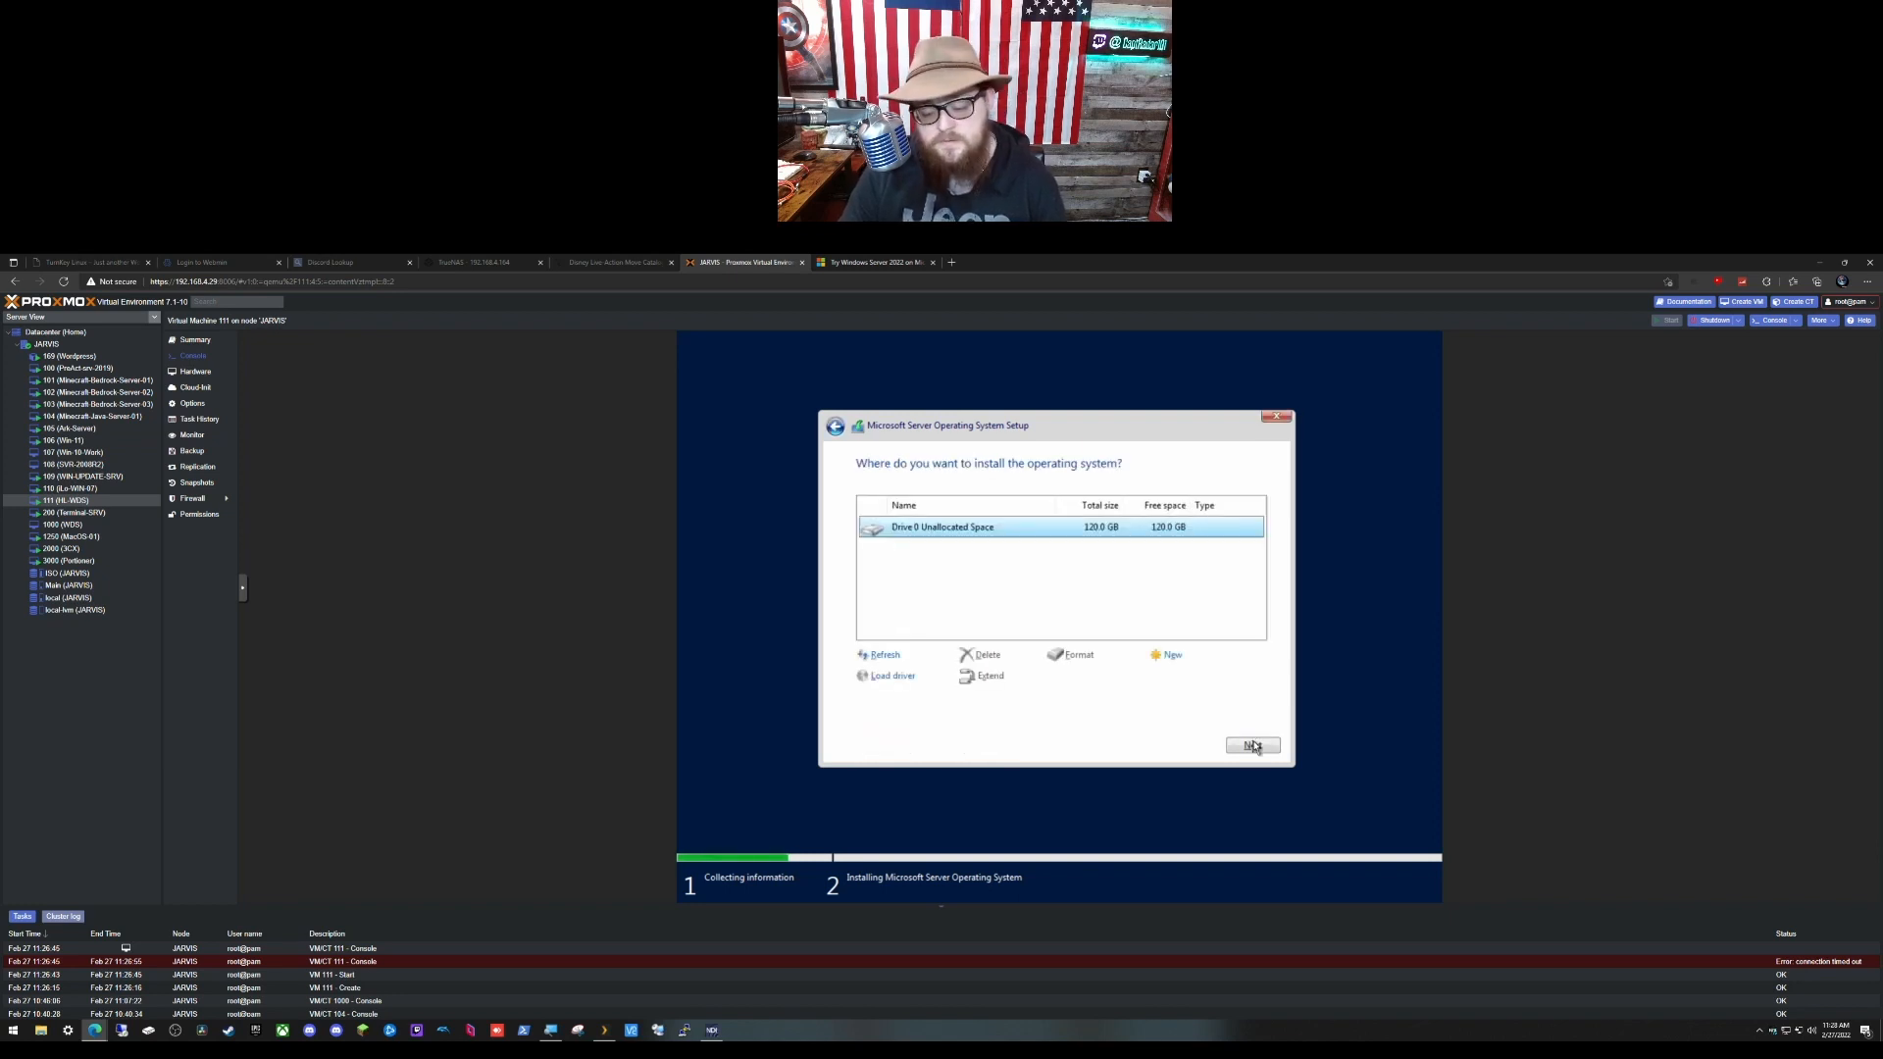
# Step: Install Windows Server onto Drive 0's 120 GB unallocated space and restart when finished
pyautogui.click(1245, 742)
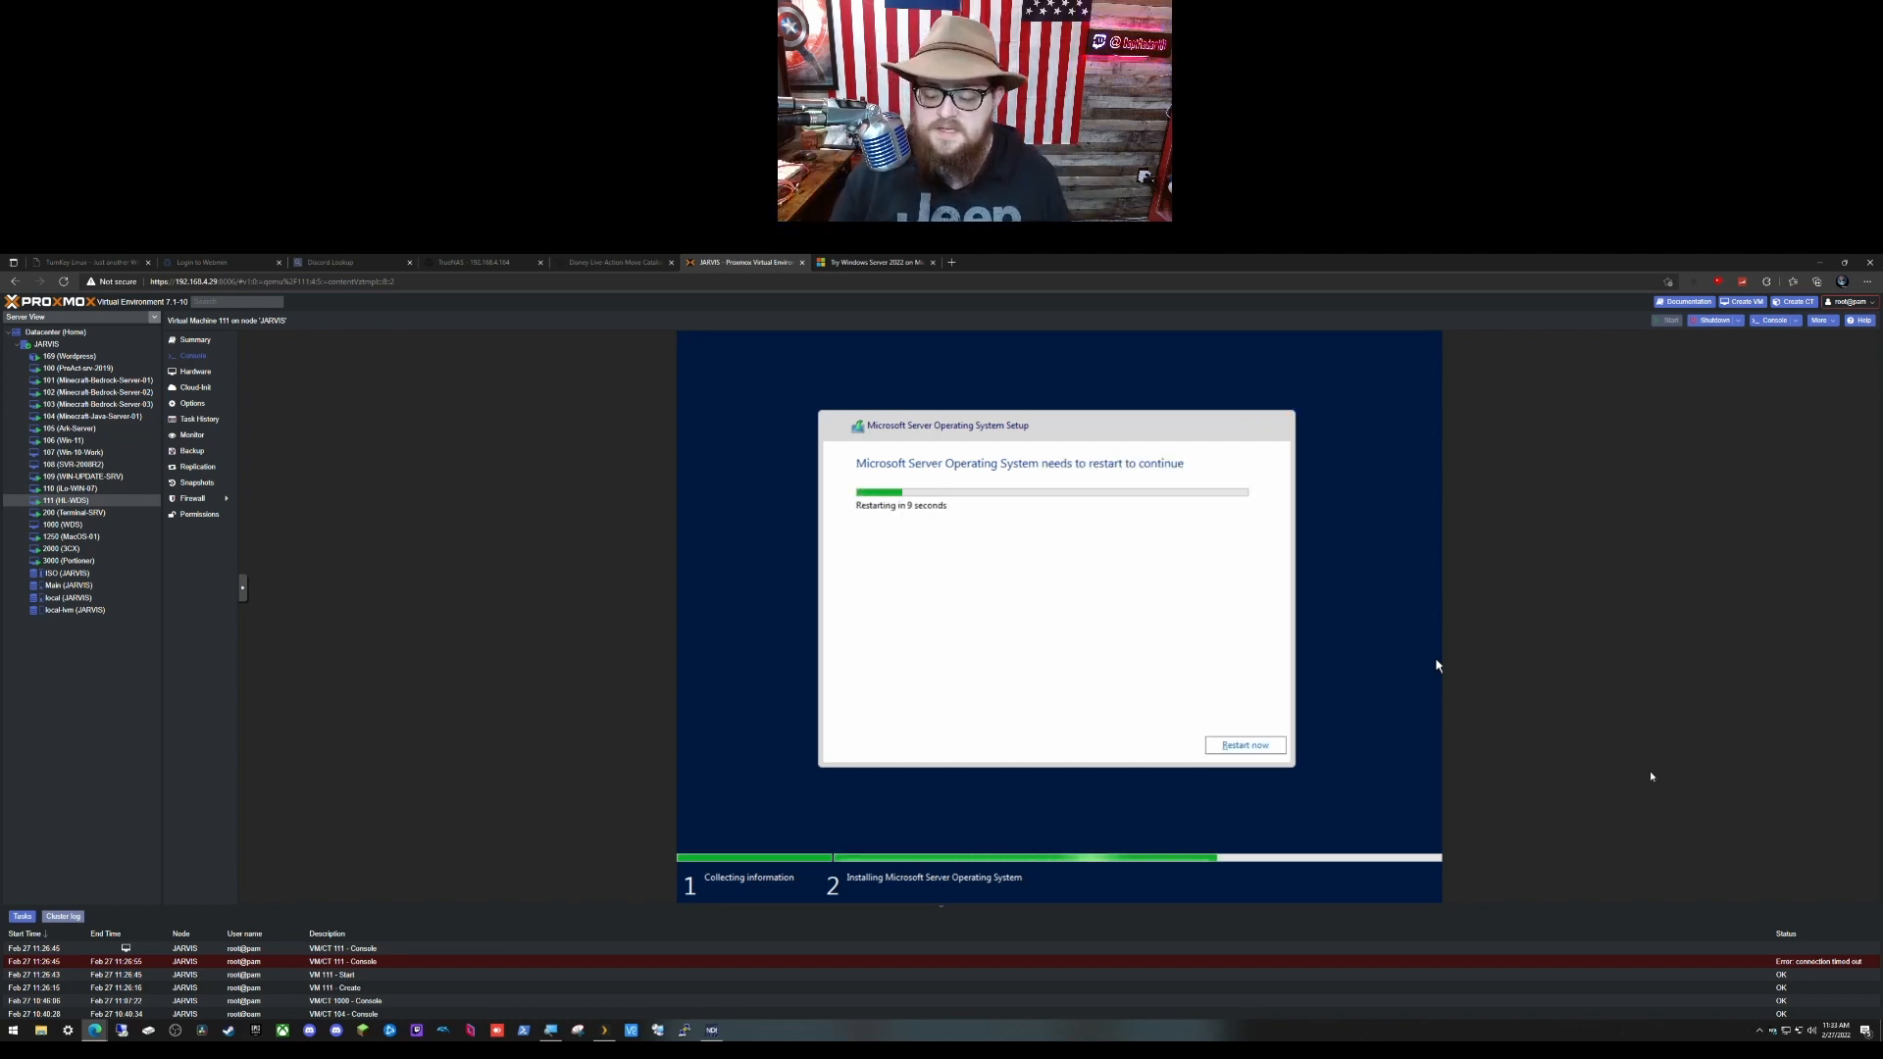
pyautogui.click(1242, 746)
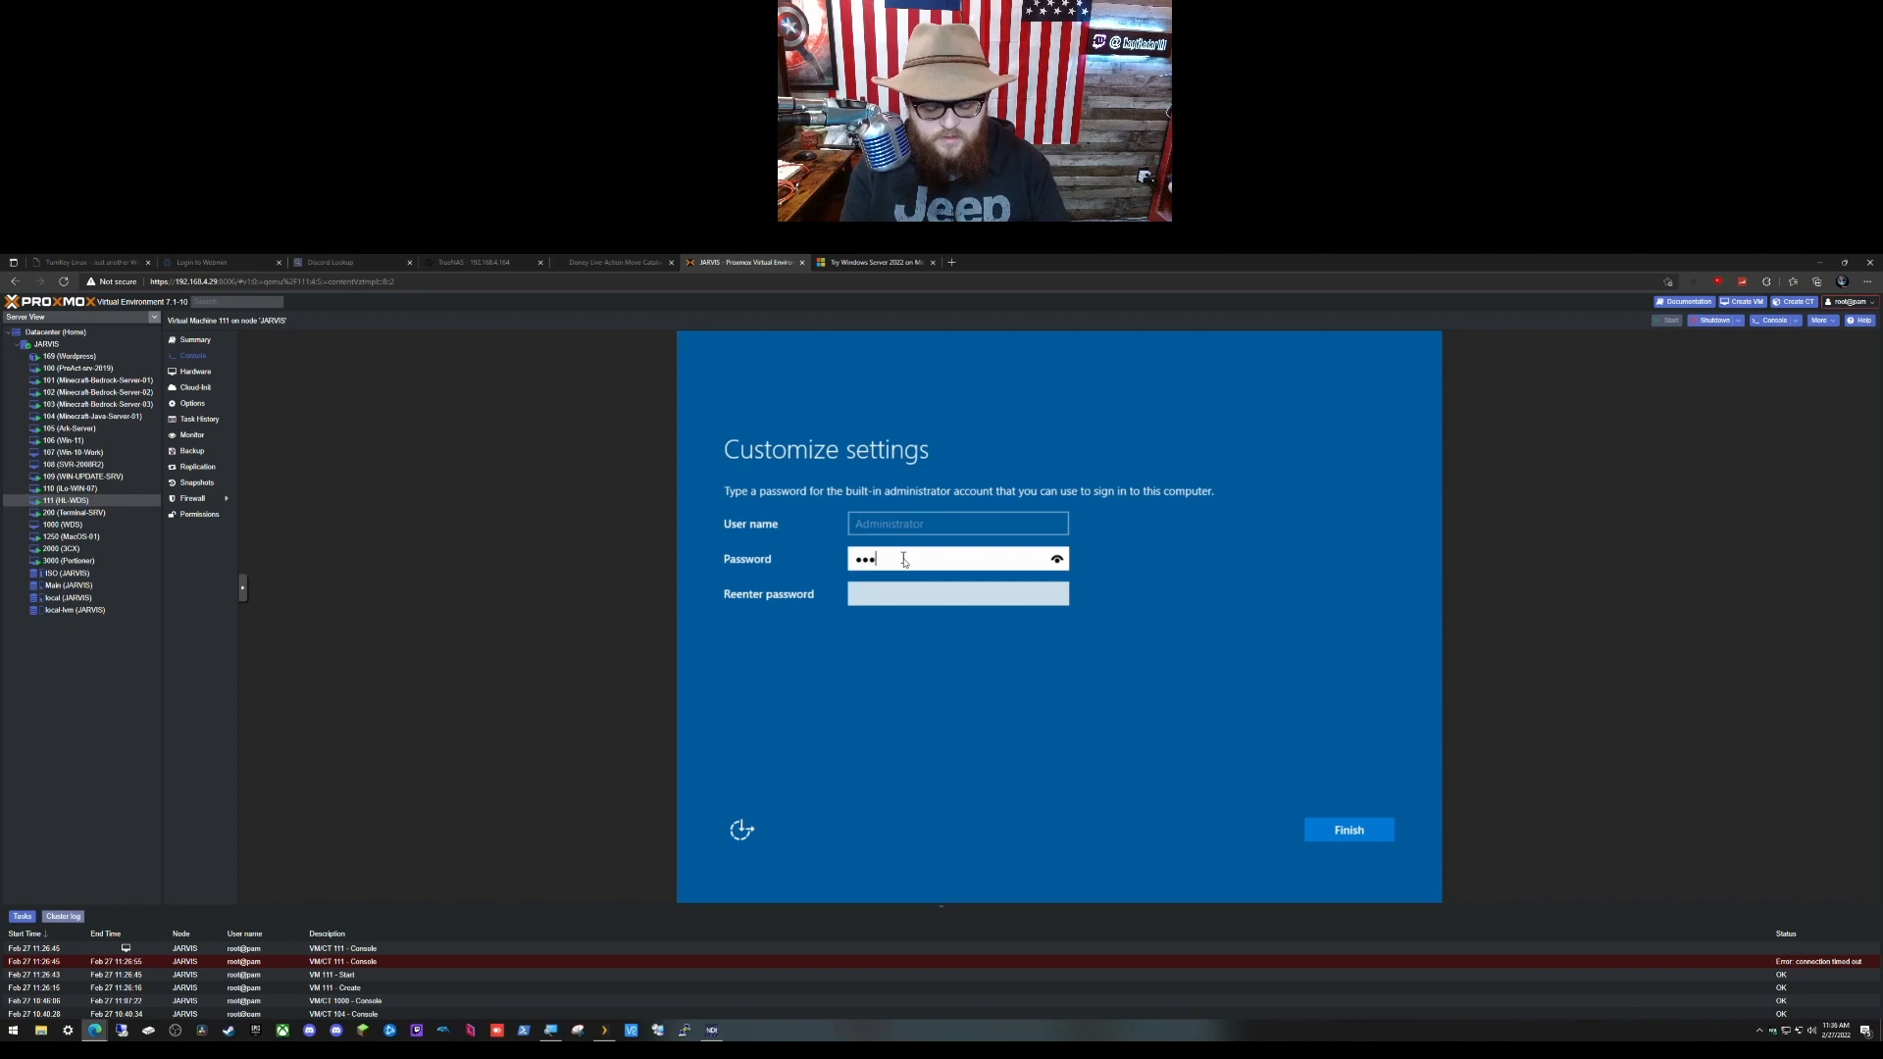
# Step: Enter and confirm the built-in Administrator password, then finish Windows setup
pyautogui.press('Tab')
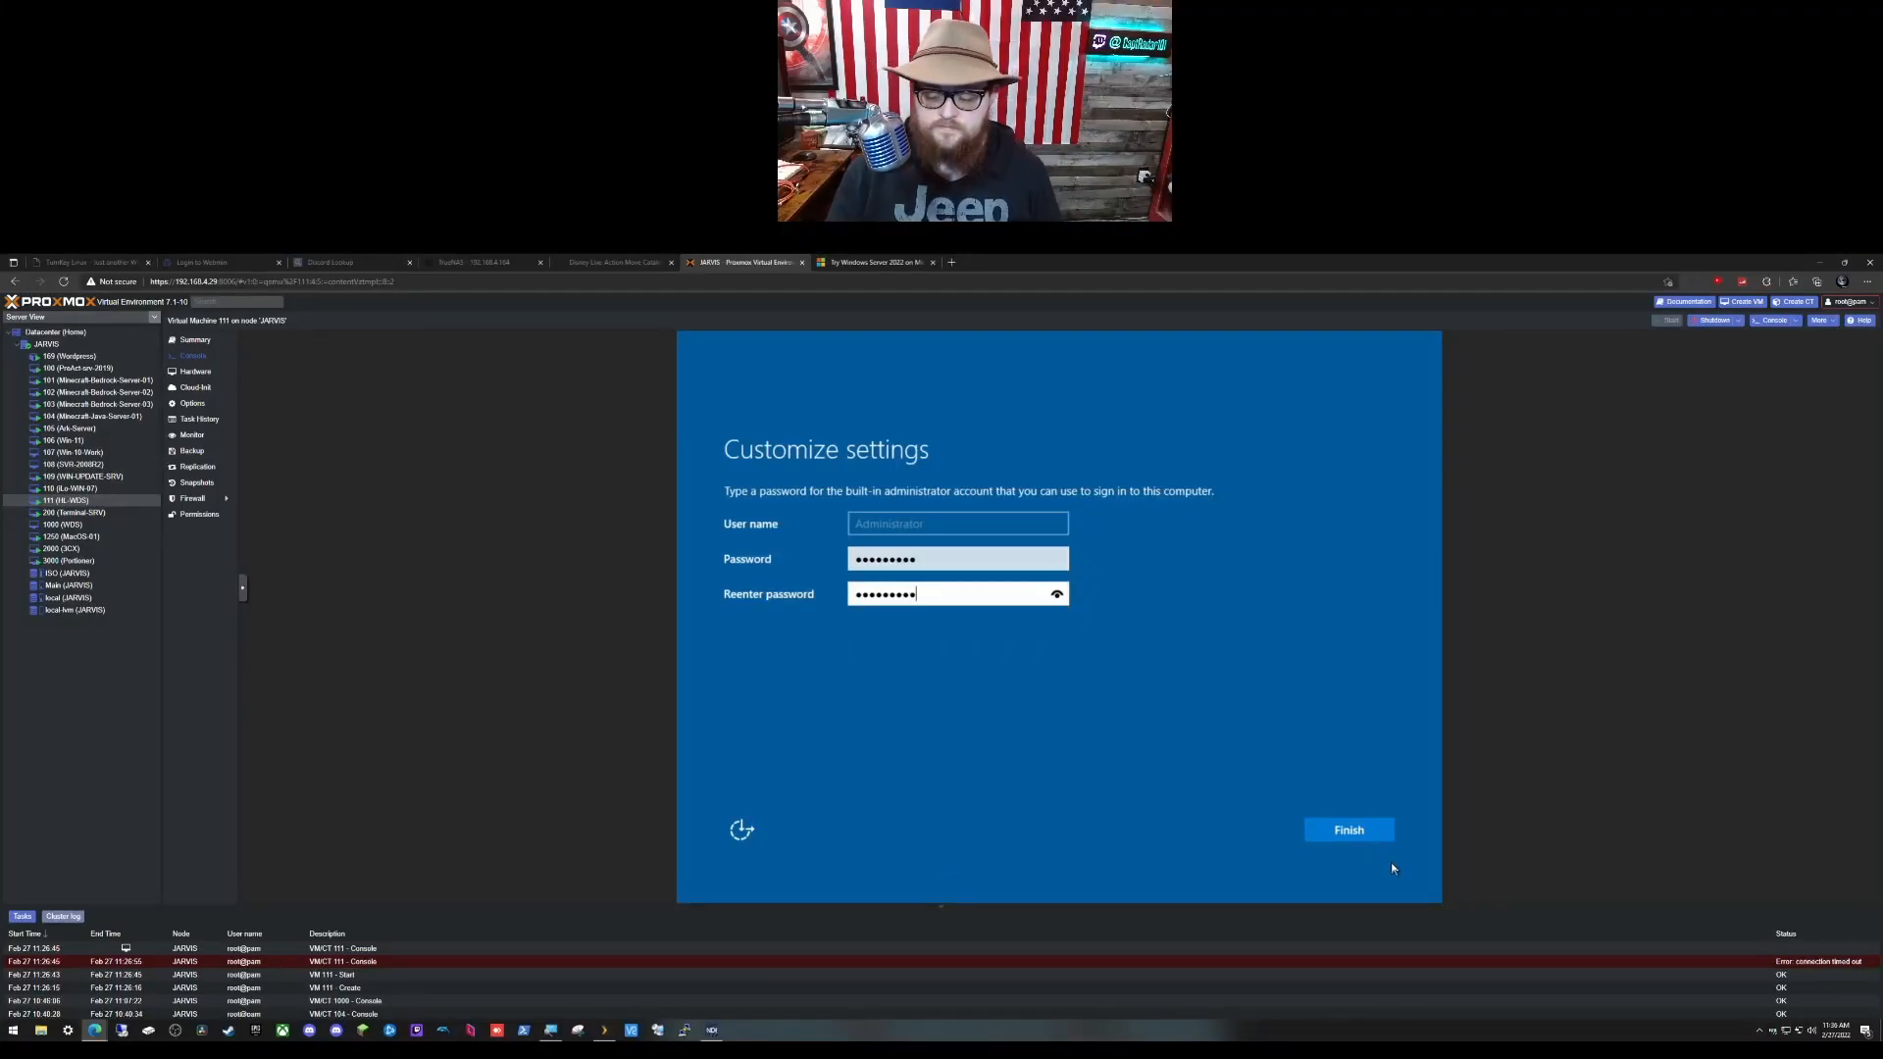
pyautogui.click(1348, 829)
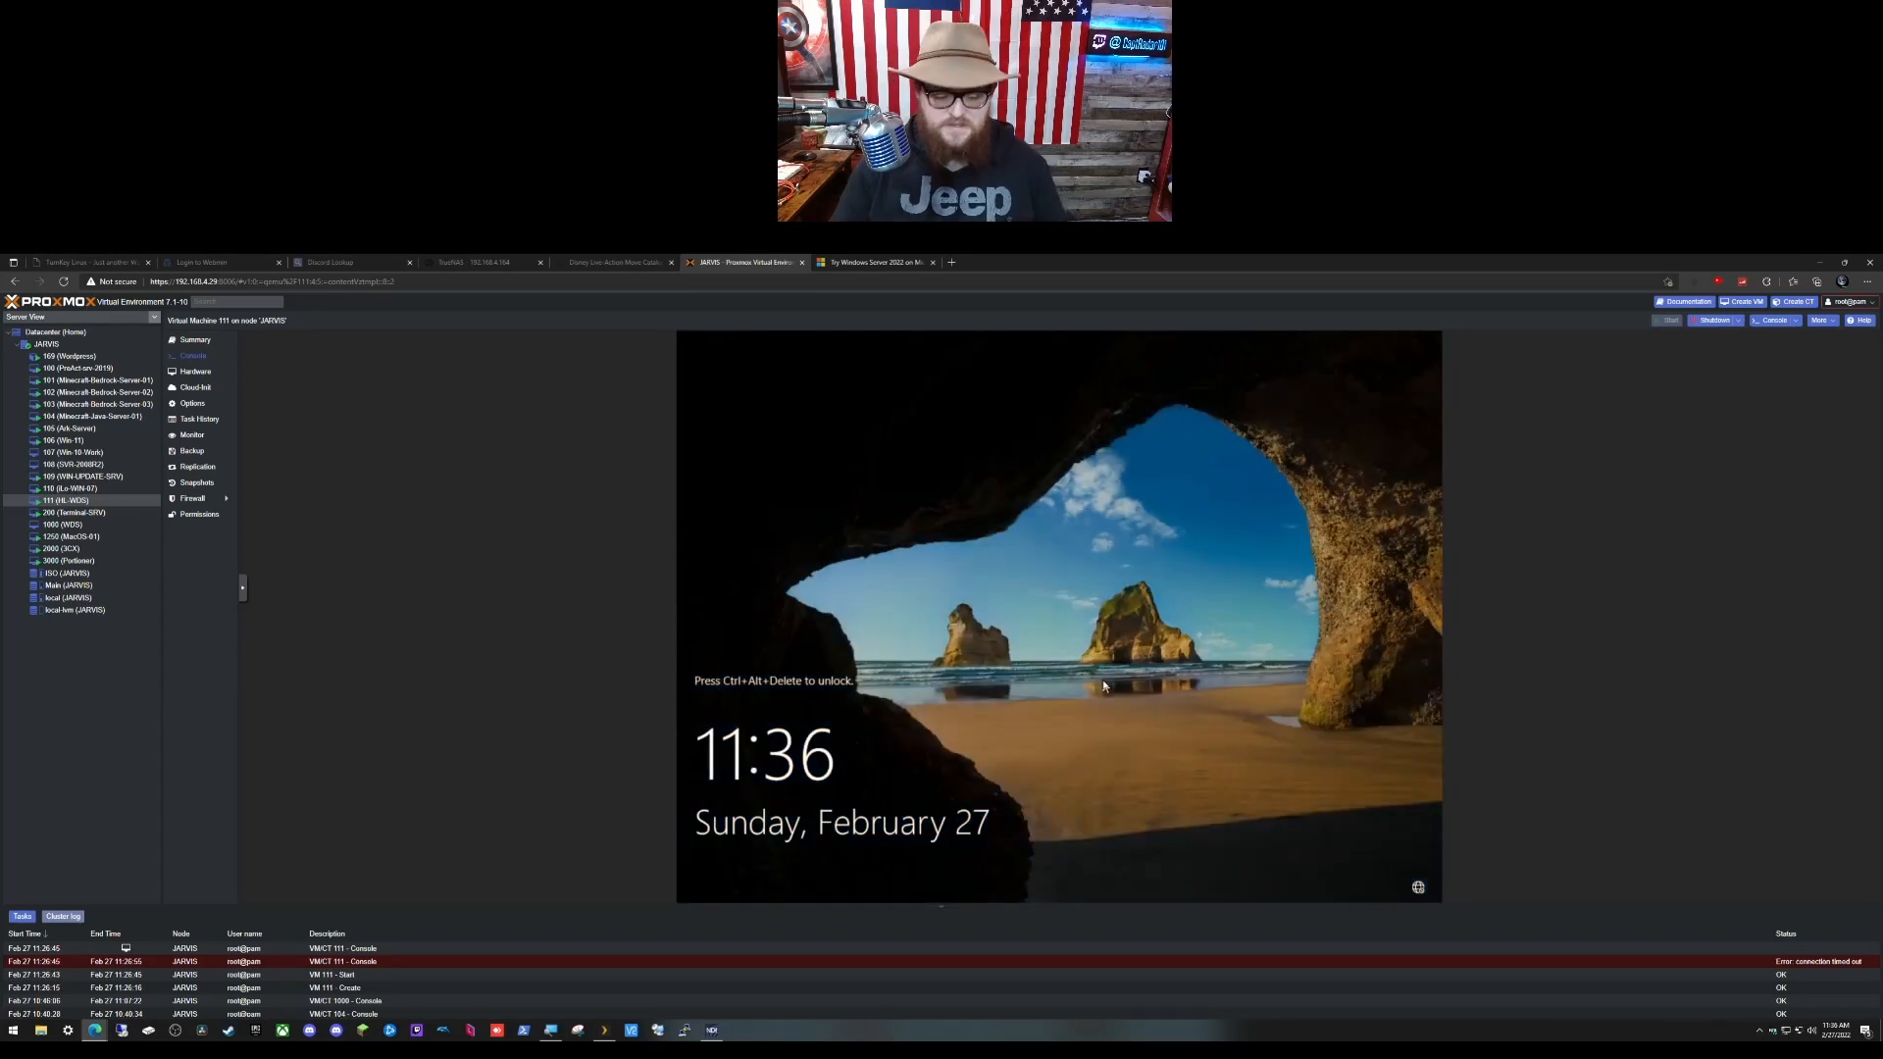
# Step: Send Ctrl+Alt+Del from the noVNC extra keys and sign in with the Administrator password
pyautogui.click(243, 596)
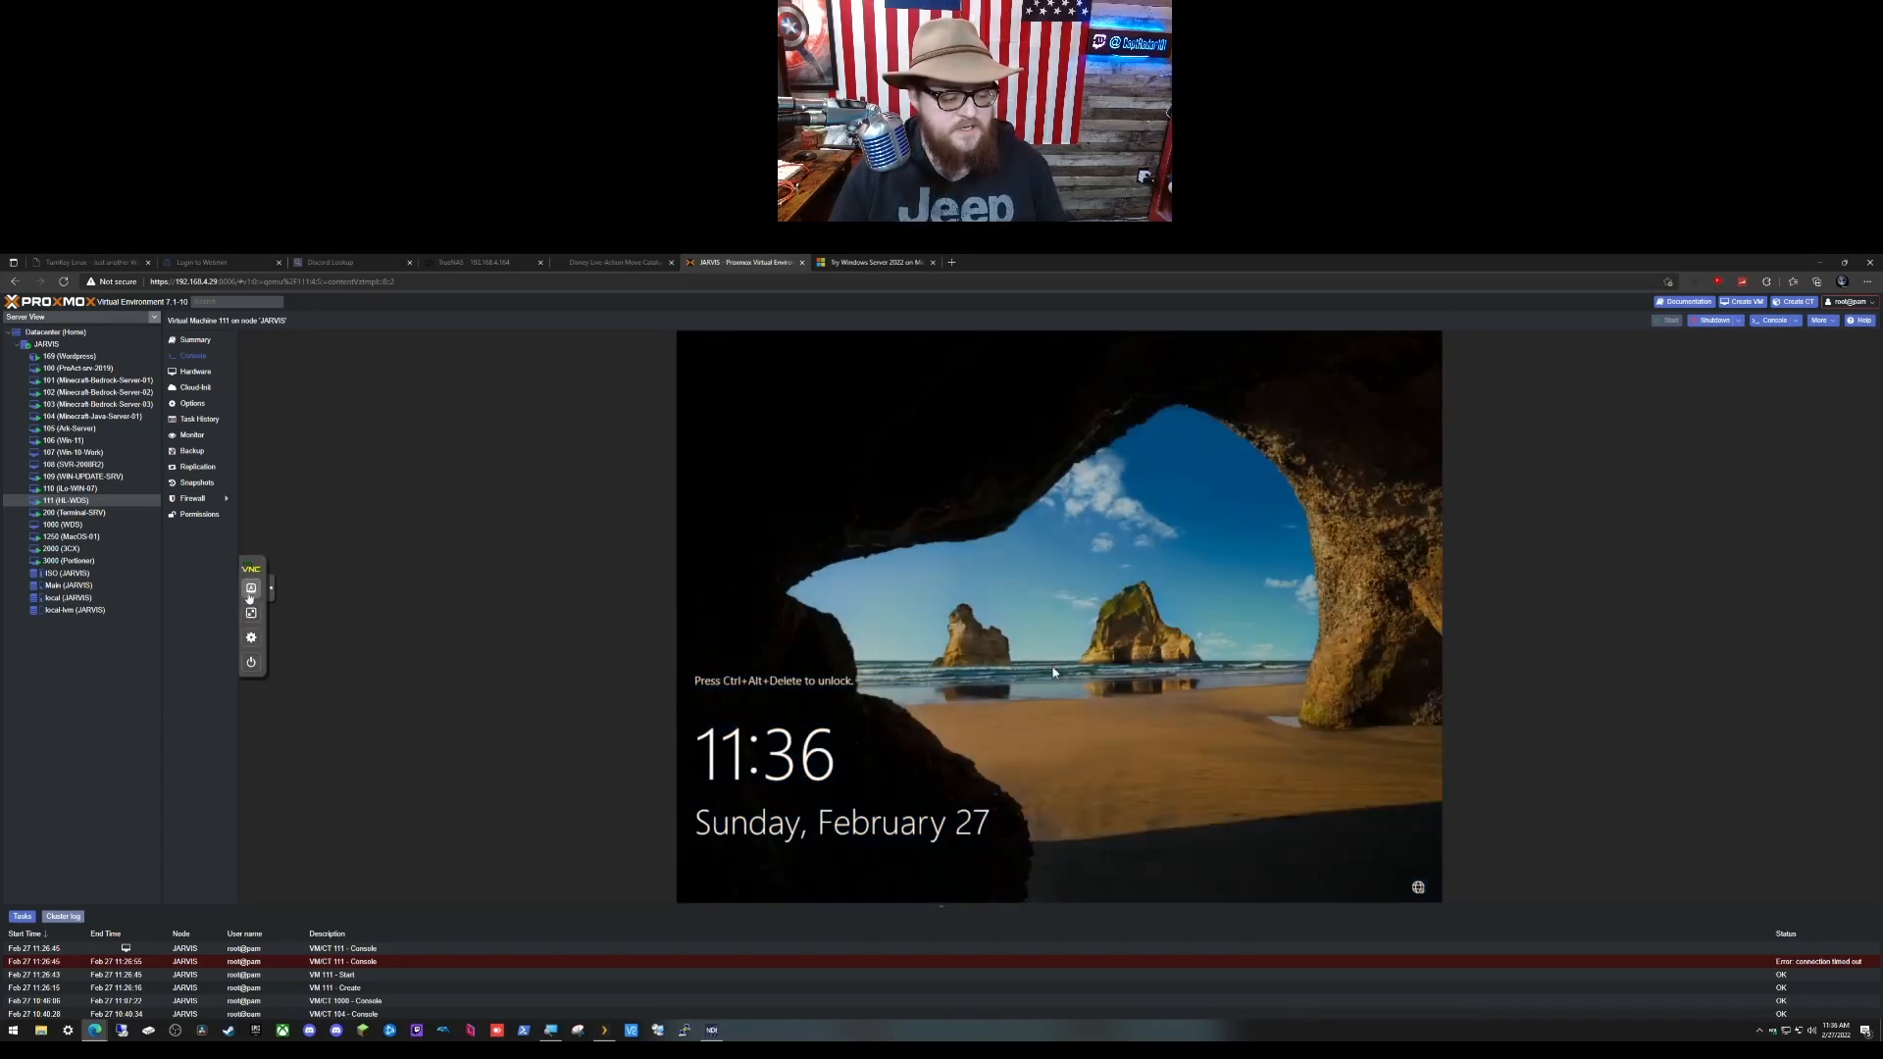
pyautogui.click(251, 588)
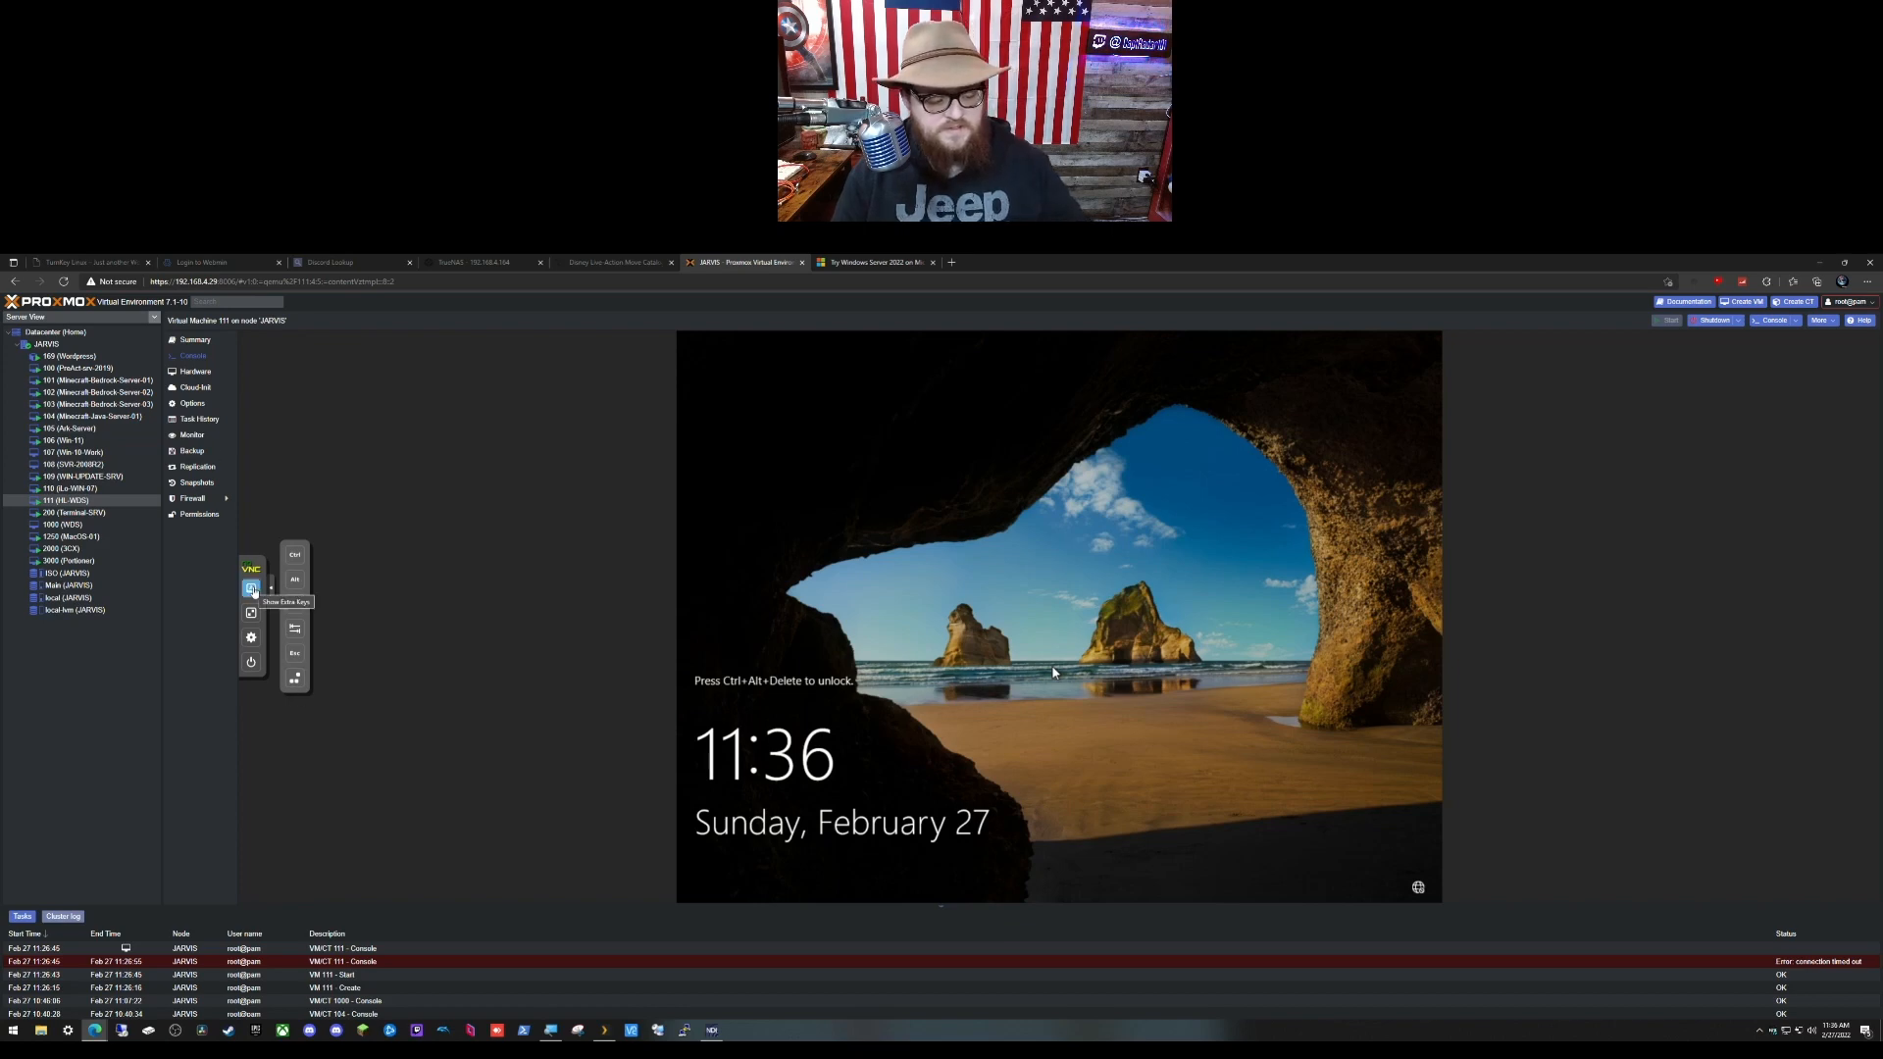
pyautogui.click(293, 677)
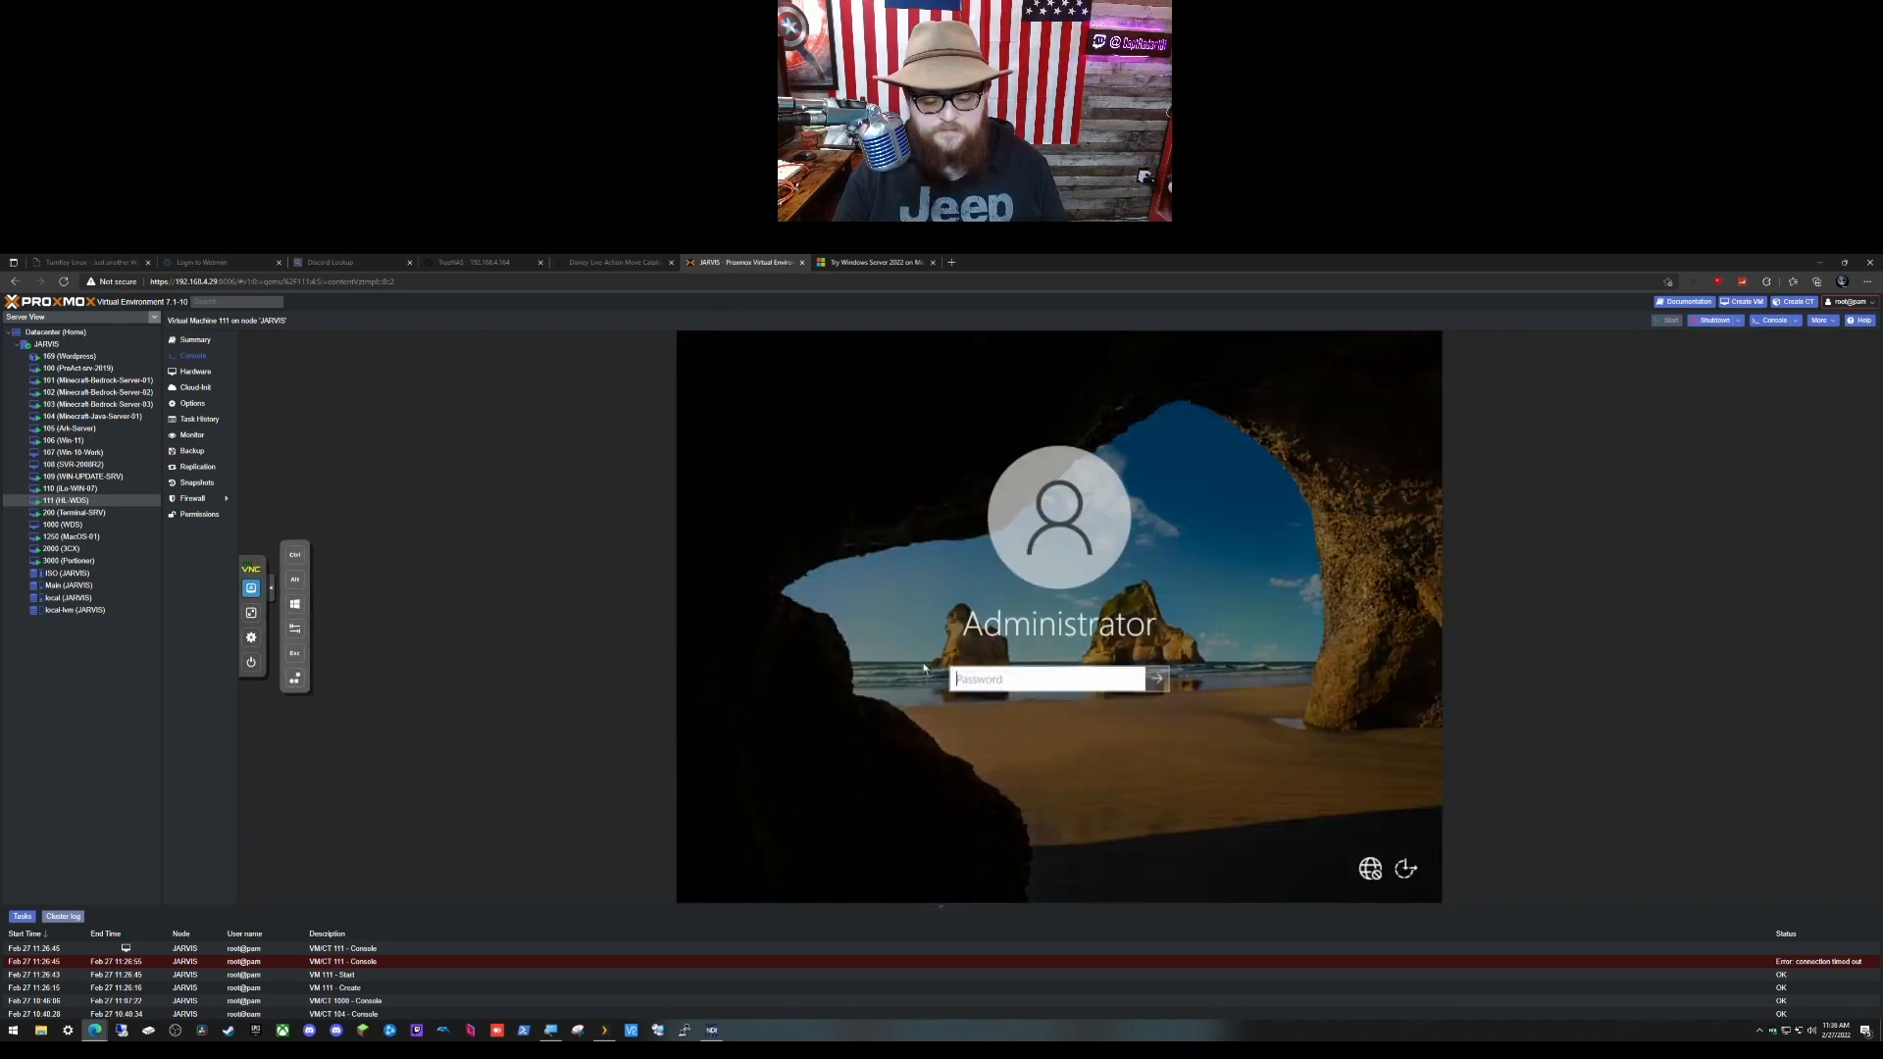
pyautogui.write('••')
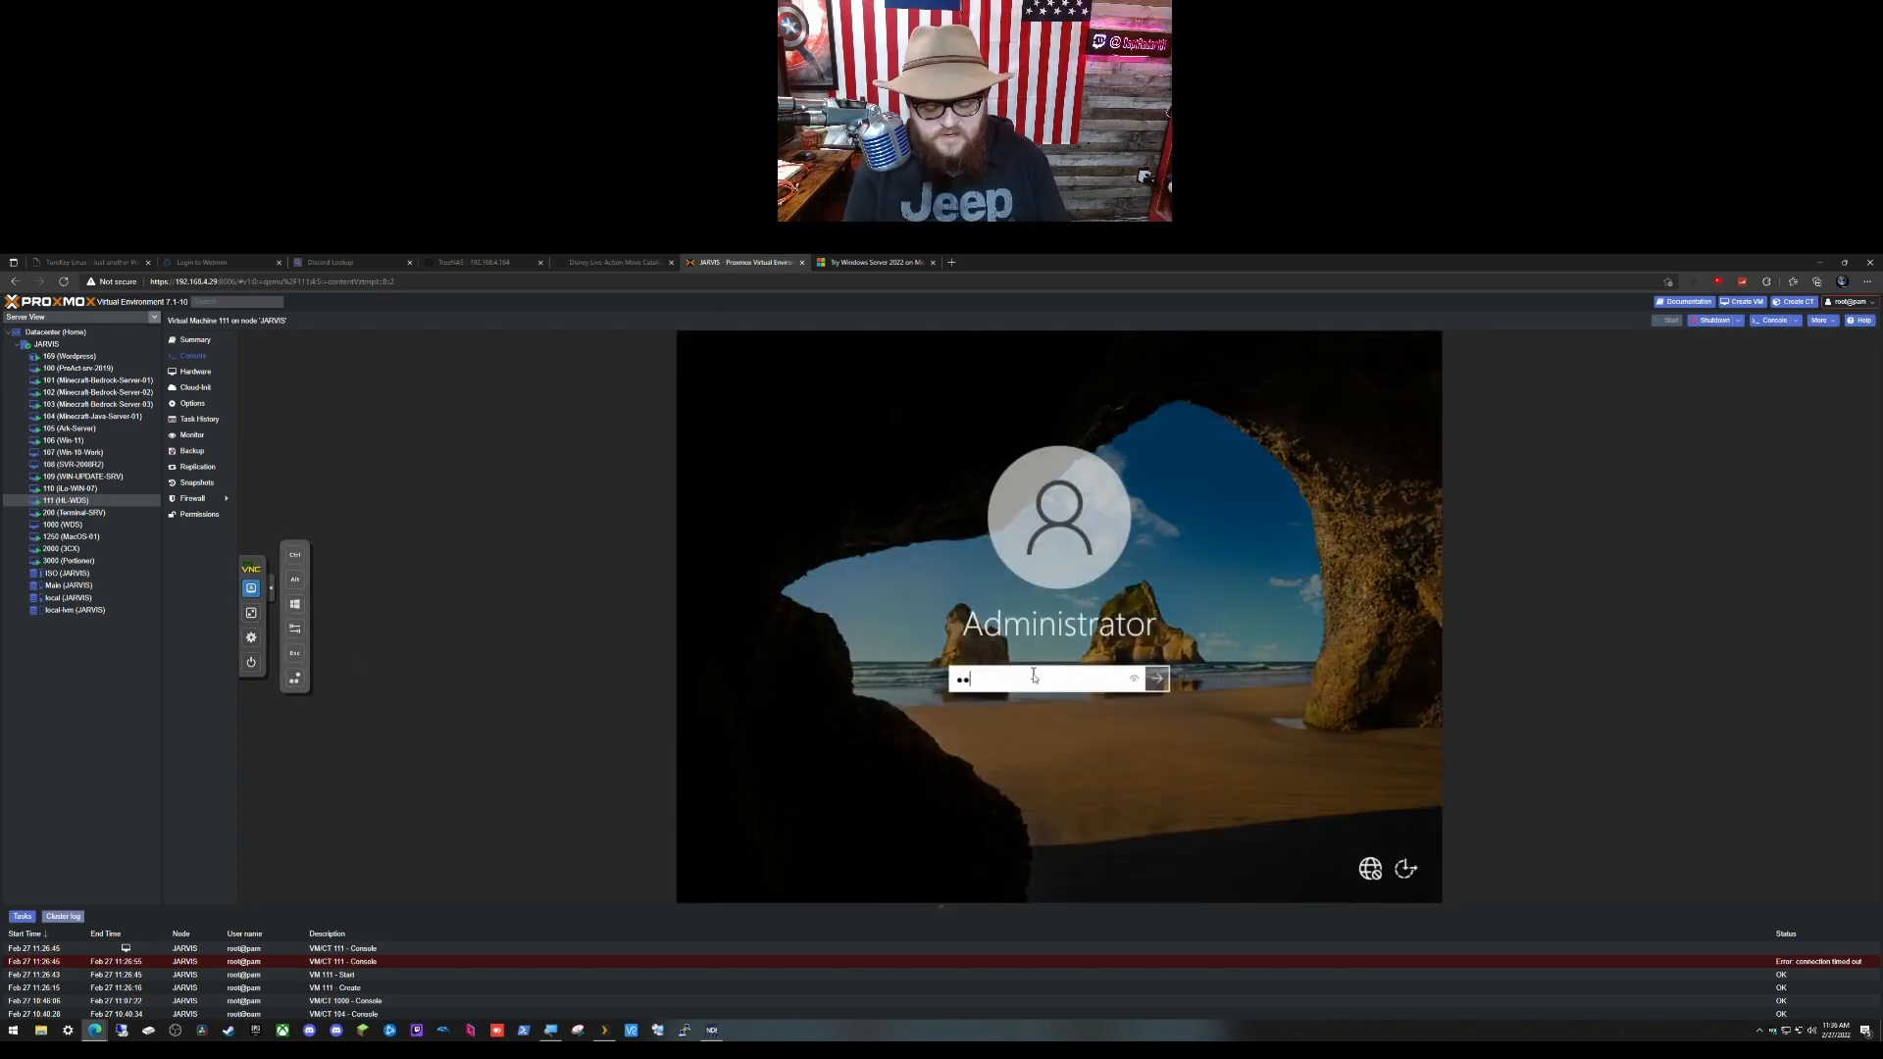
pyautogui.write('•••••••')
pyautogui.press('Return')
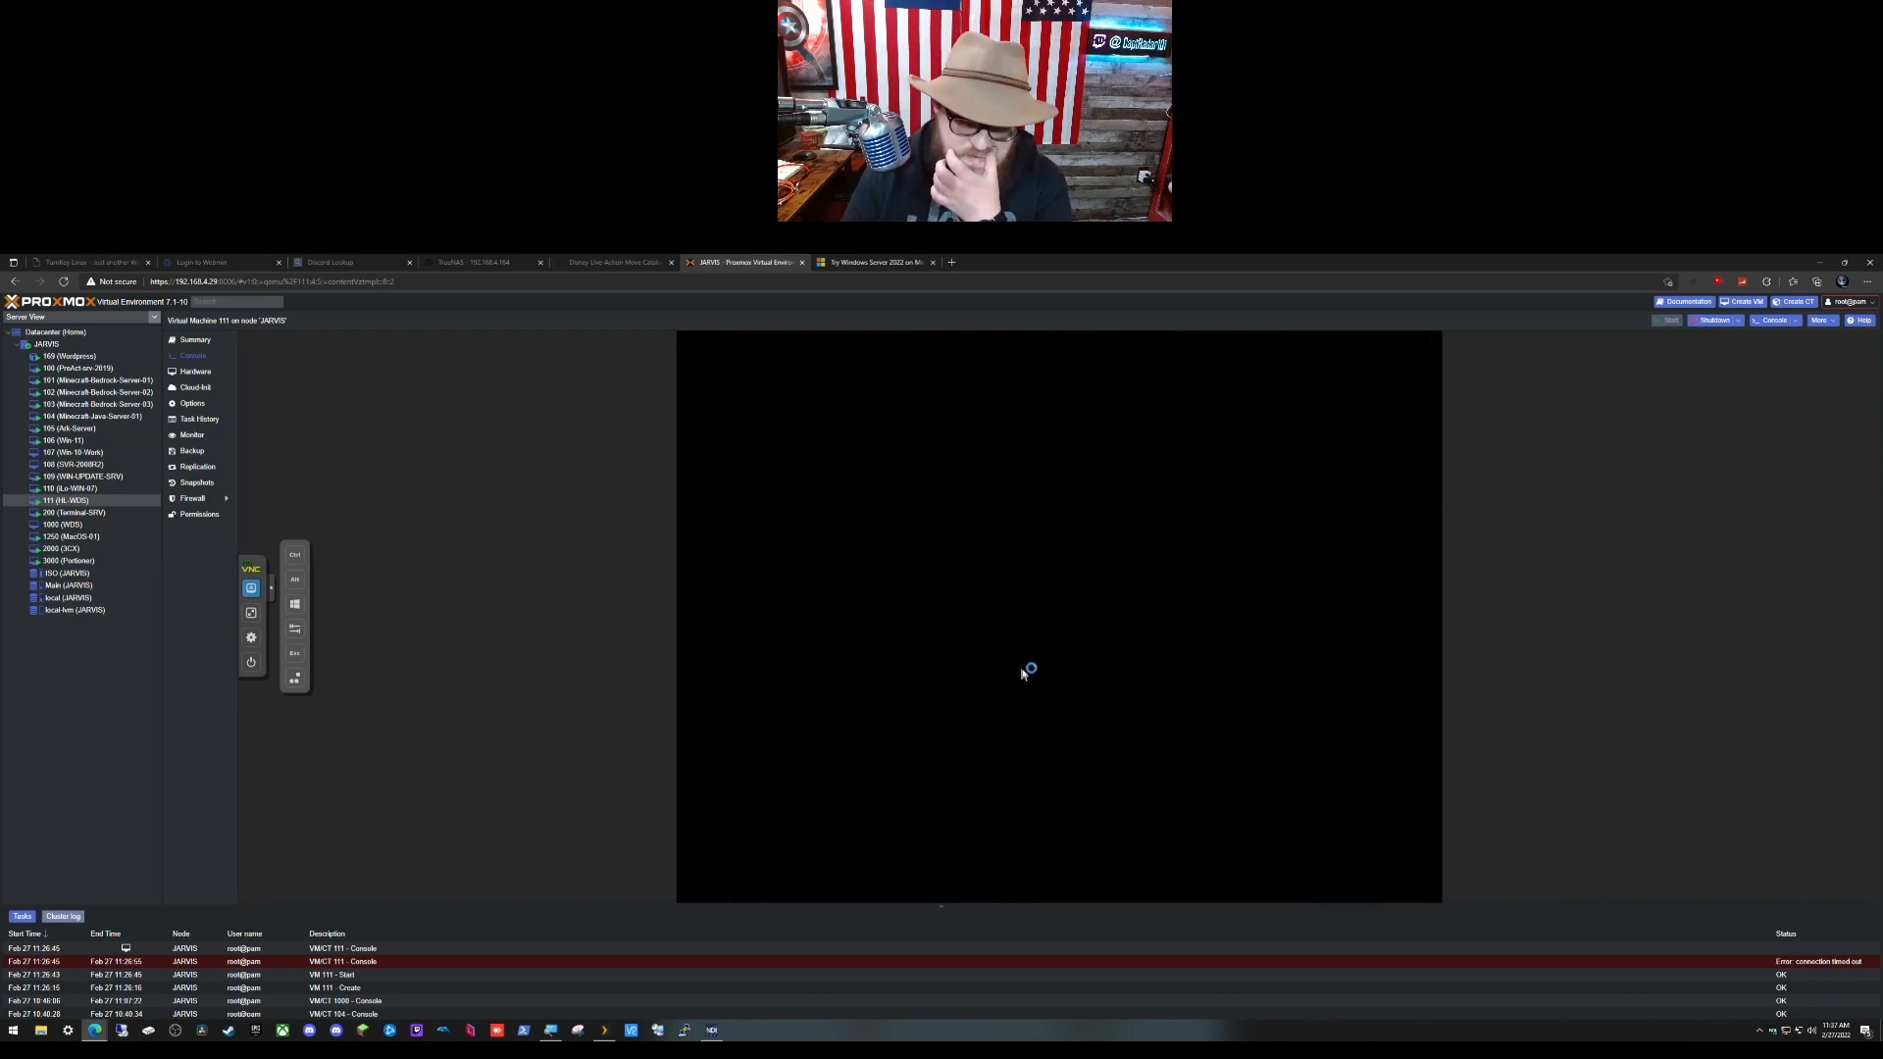
pyautogui.click(273, 593)
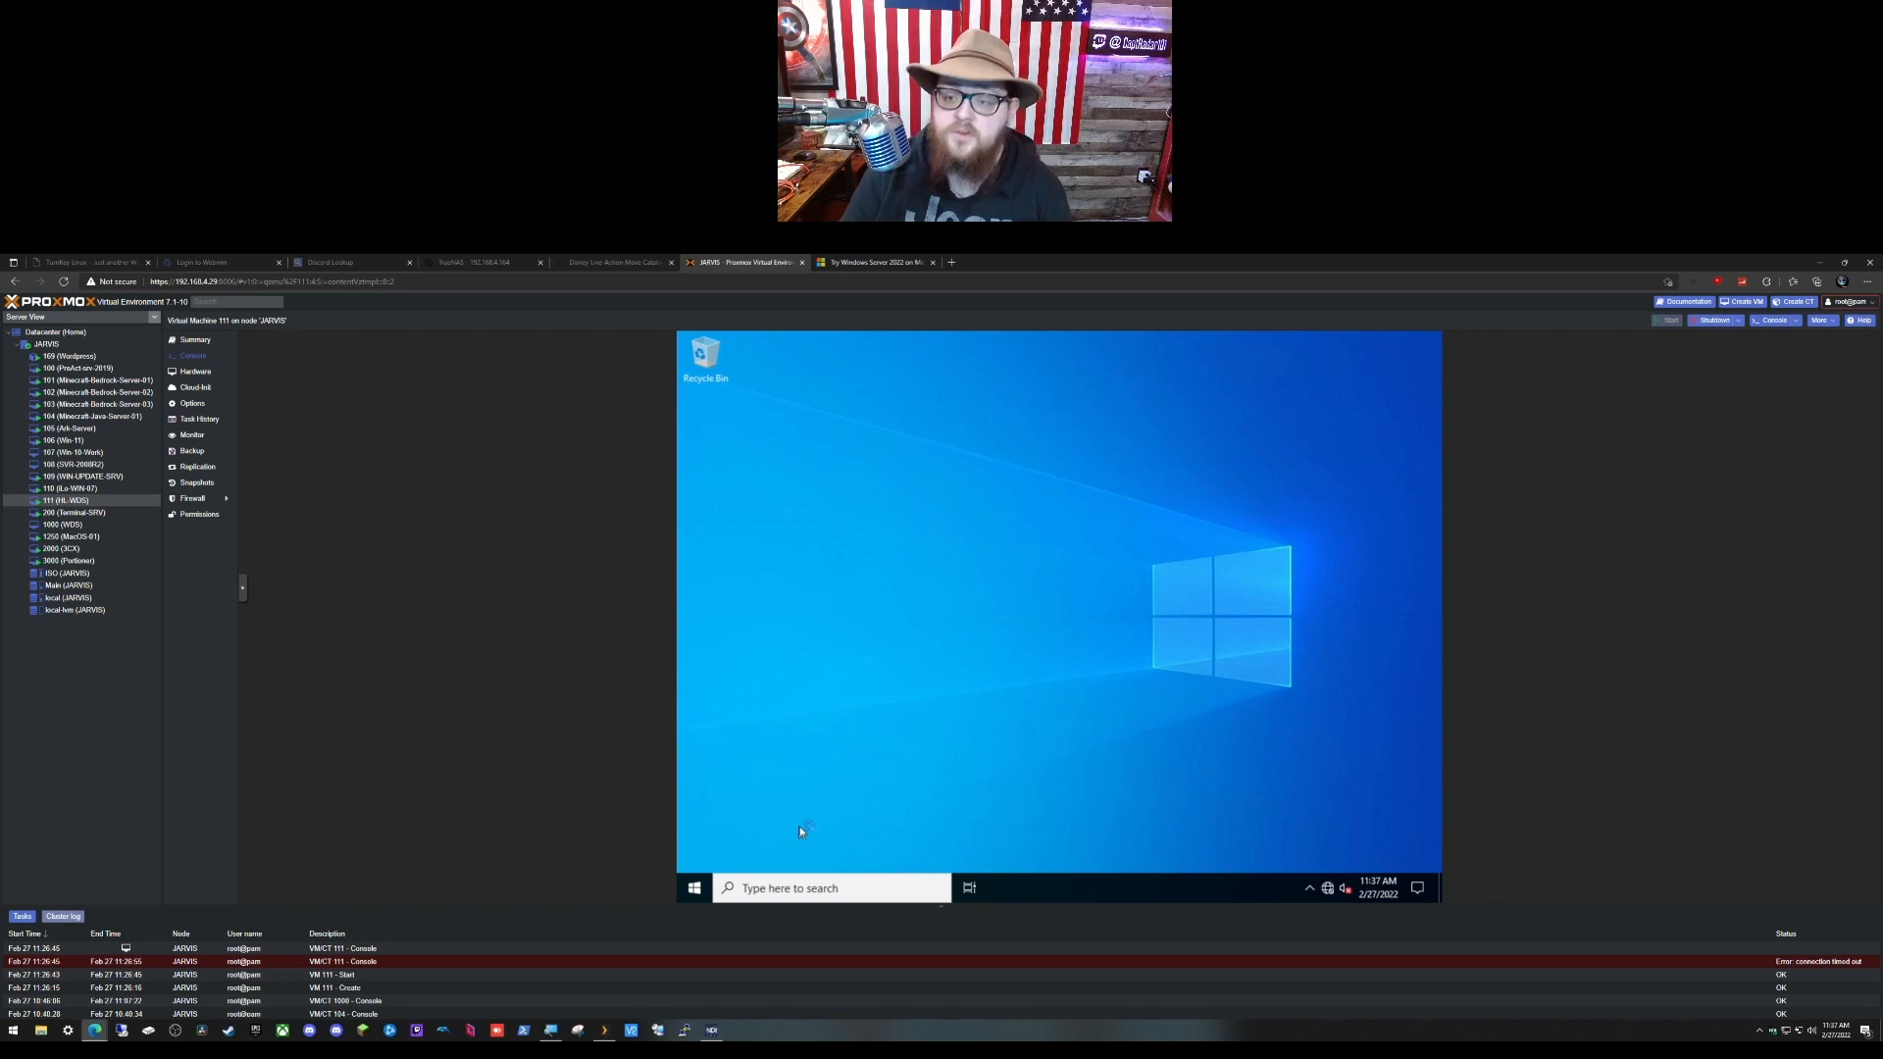
# Step: Hide the Task View button and the Search box on the guest taskbar
pyautogui.rightClick(1199, 872)
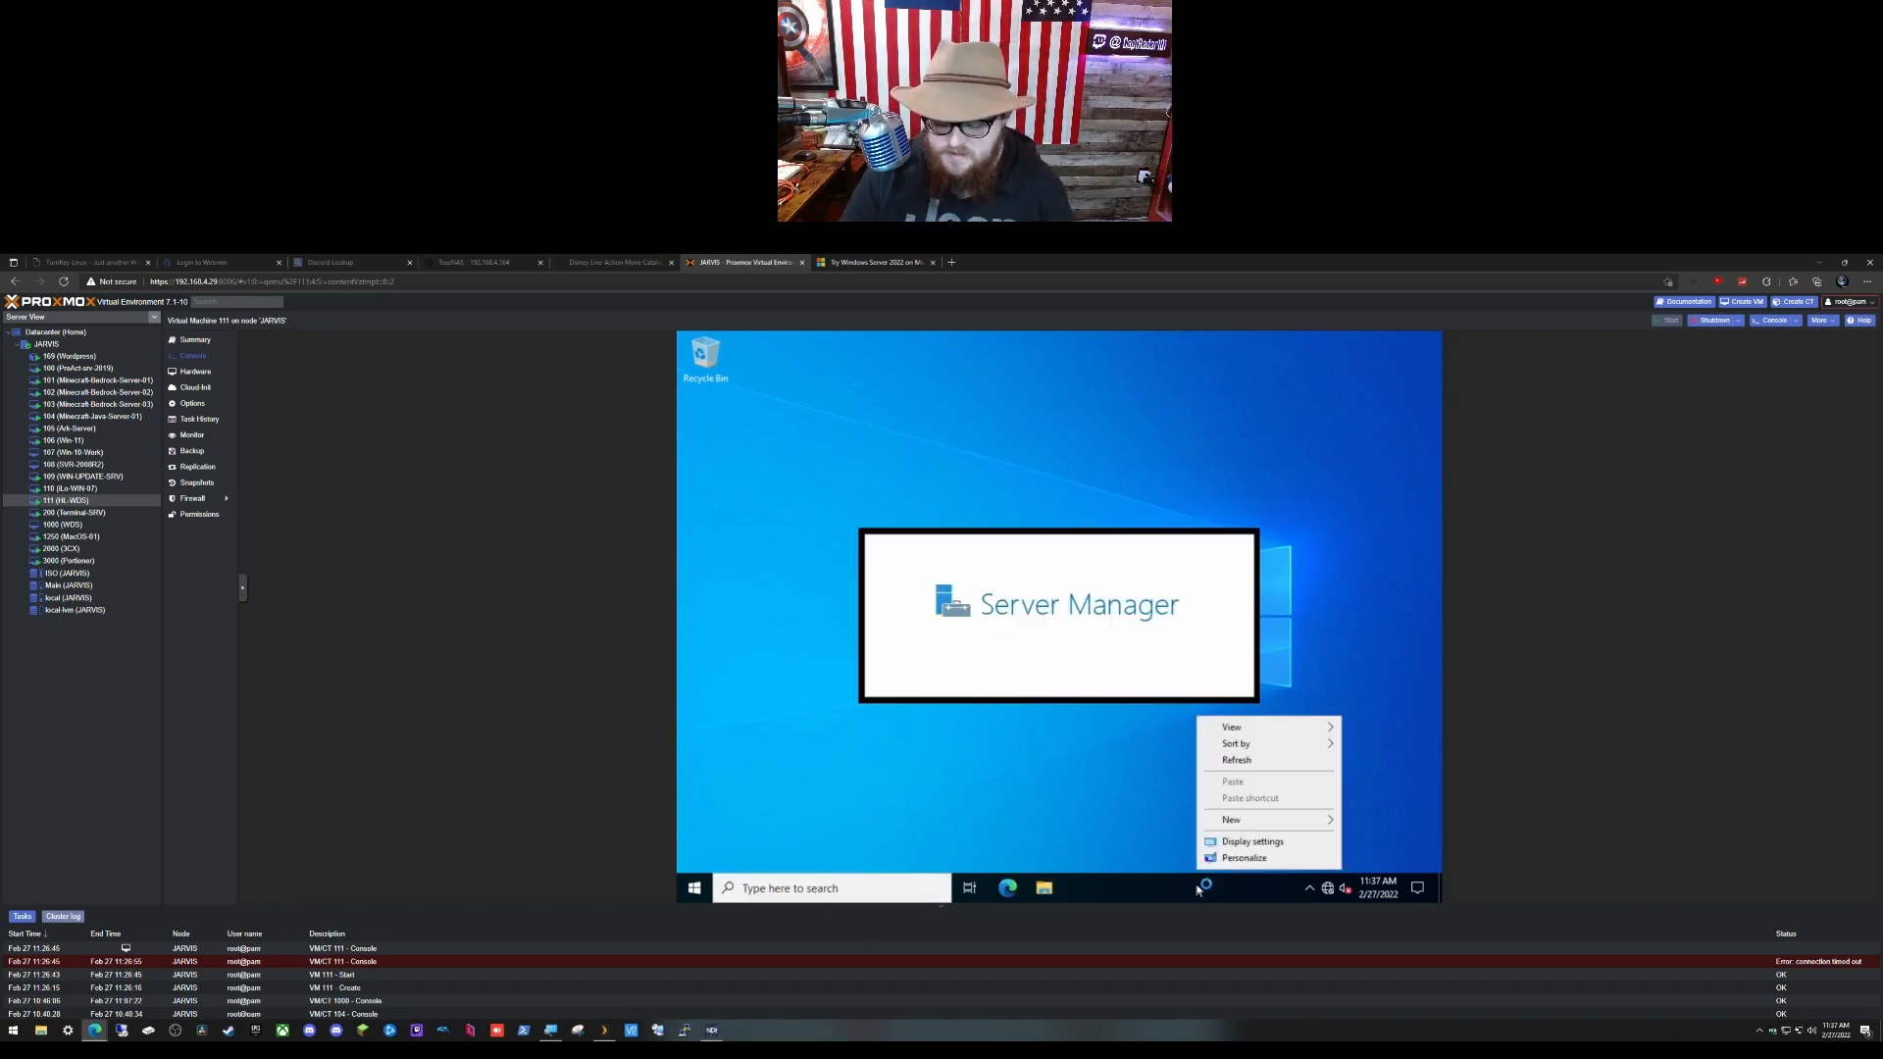
pyautogui.moveTo(1247, 820)
pyautogui.rightClick(1141, 887)
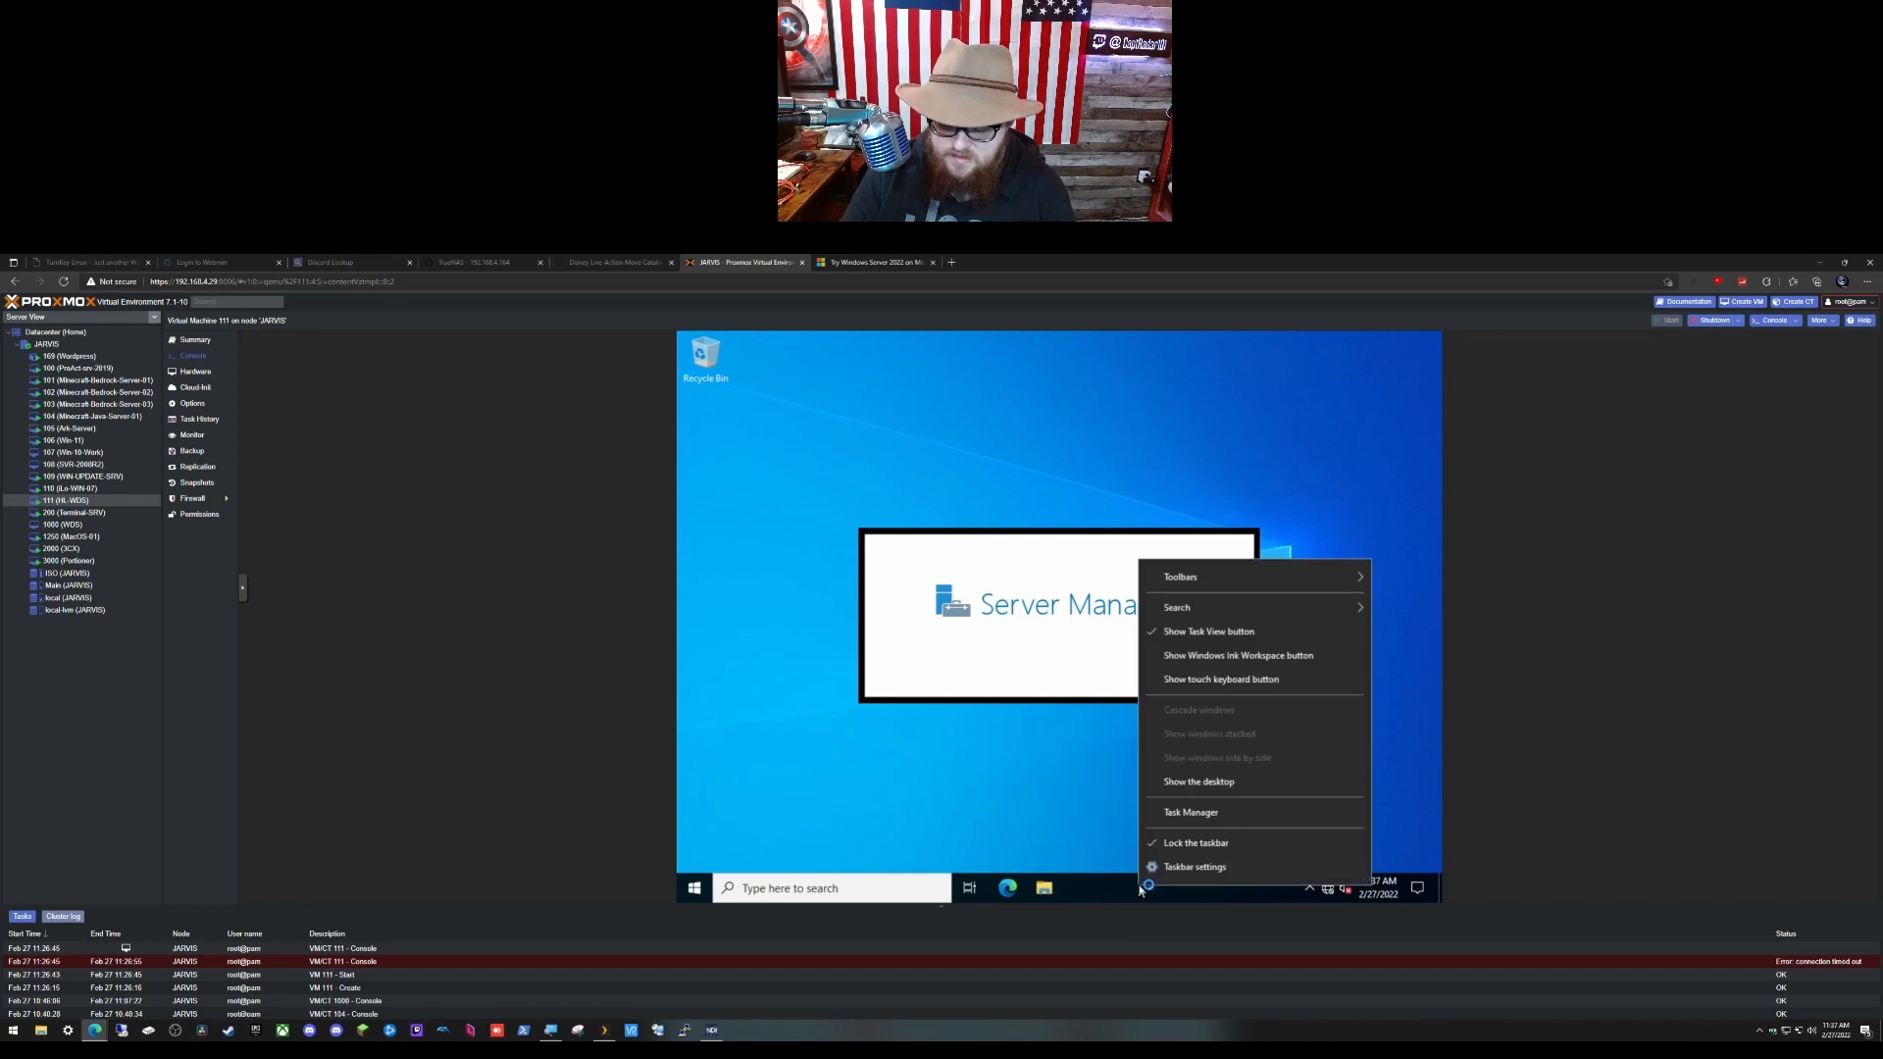
pyautogui.click(1246, 633)
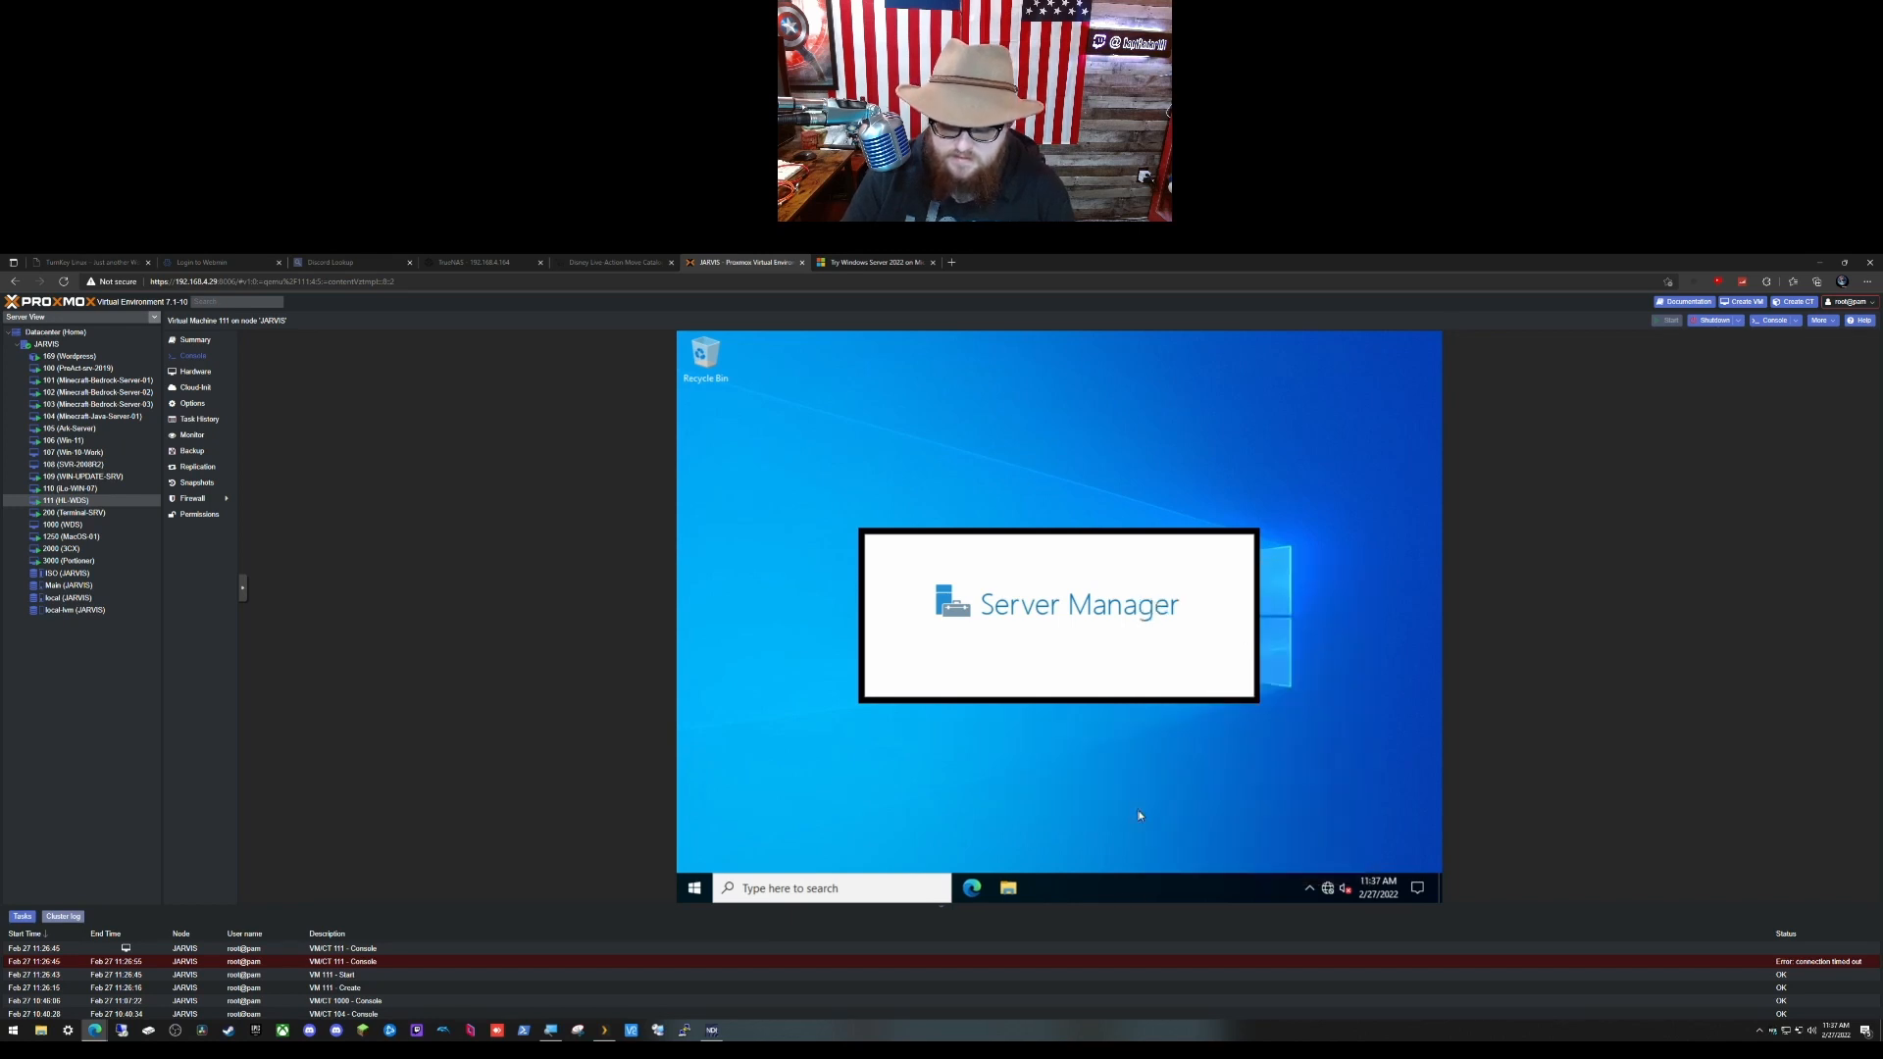
pyautogui.rightClick(1124, 889)
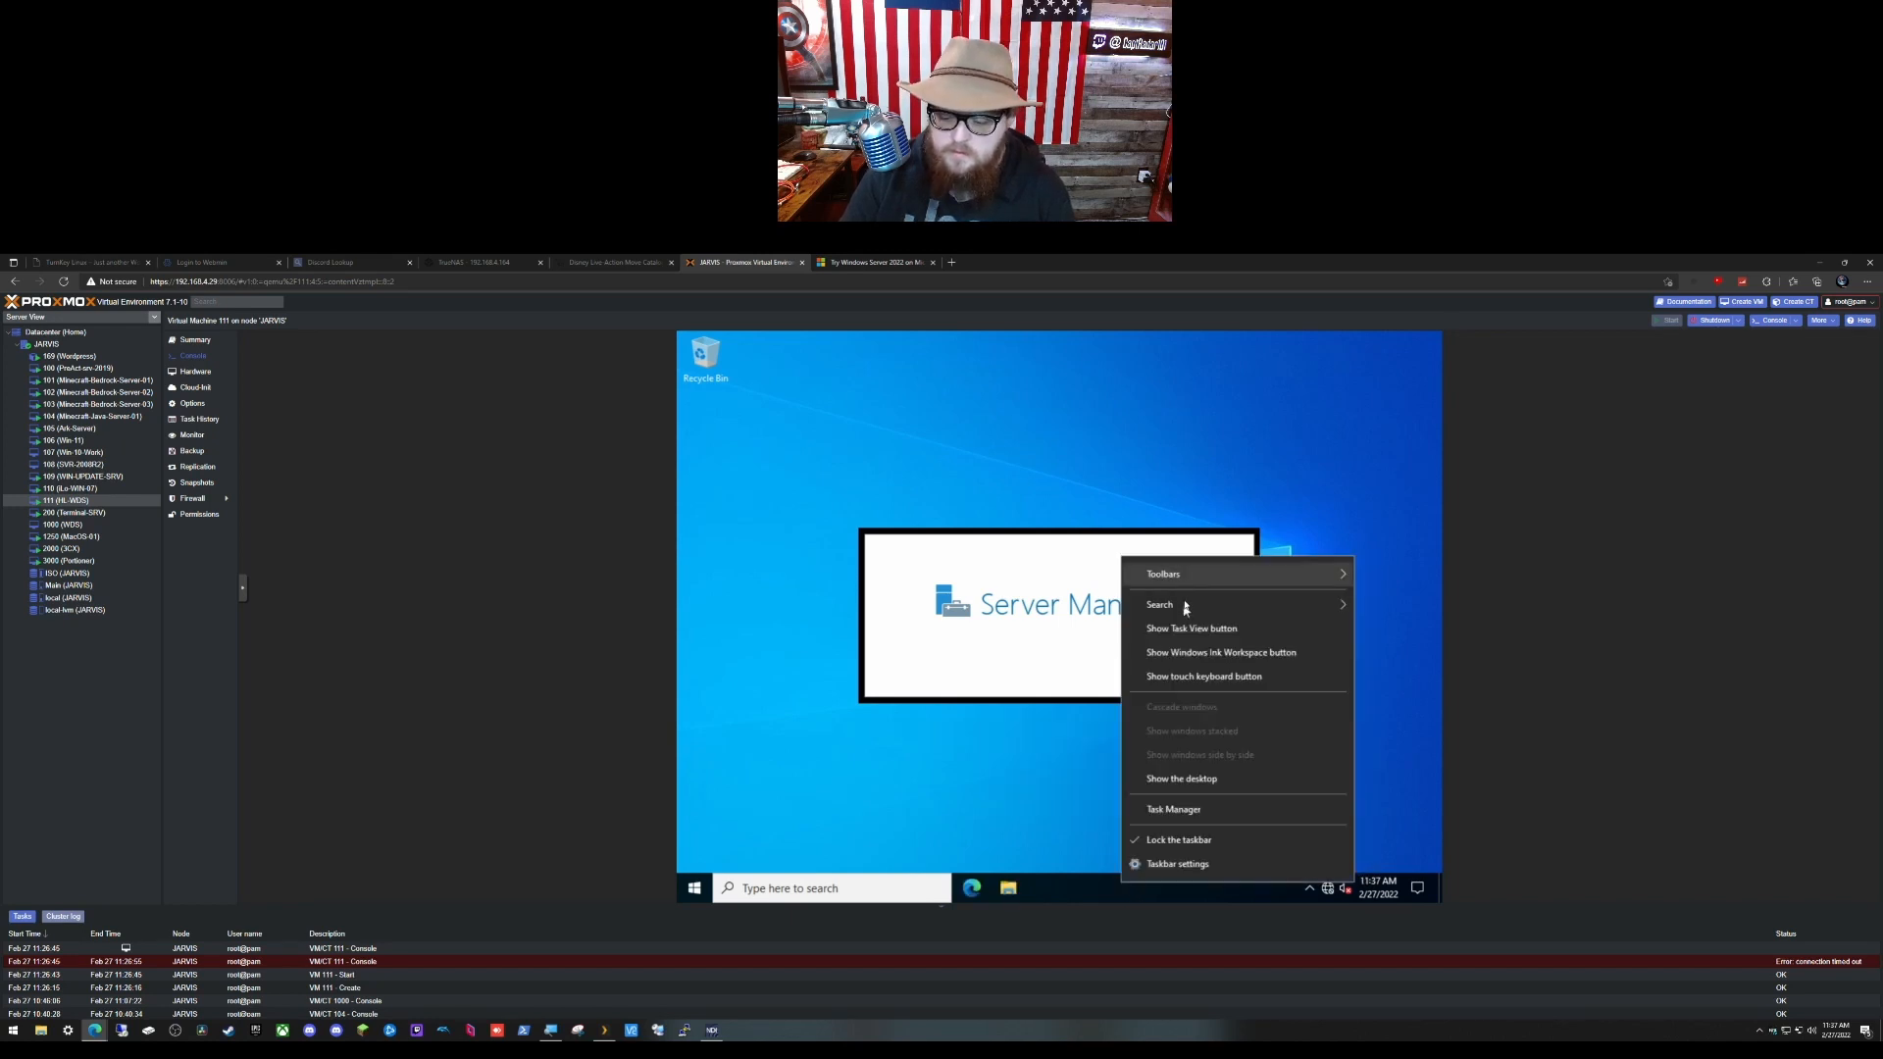
pyautogui.moveTo(1190, 605)
pyautogui.click(1039, 609)
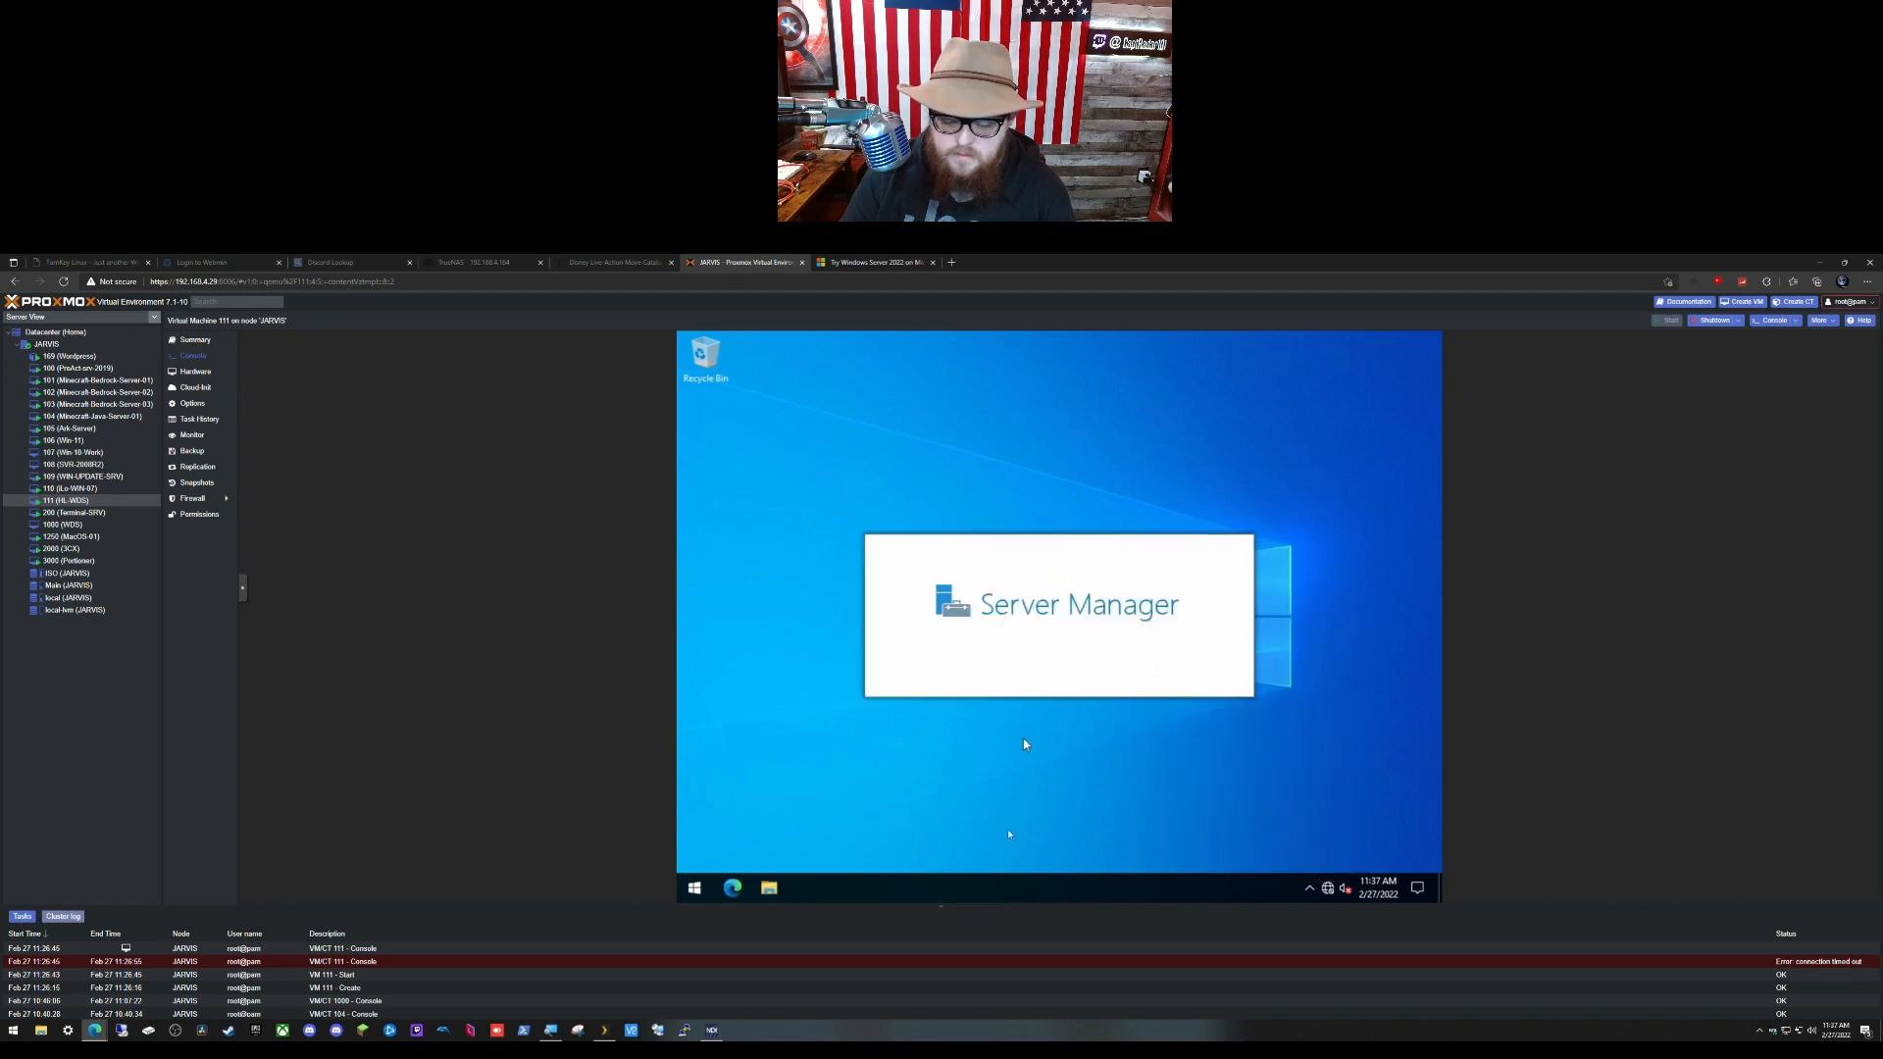
# Step: Shorten the Start menu, permanently dismiss the Windows Admin Center prompt, and open File Explorer
pyautogui.click(695, 887)
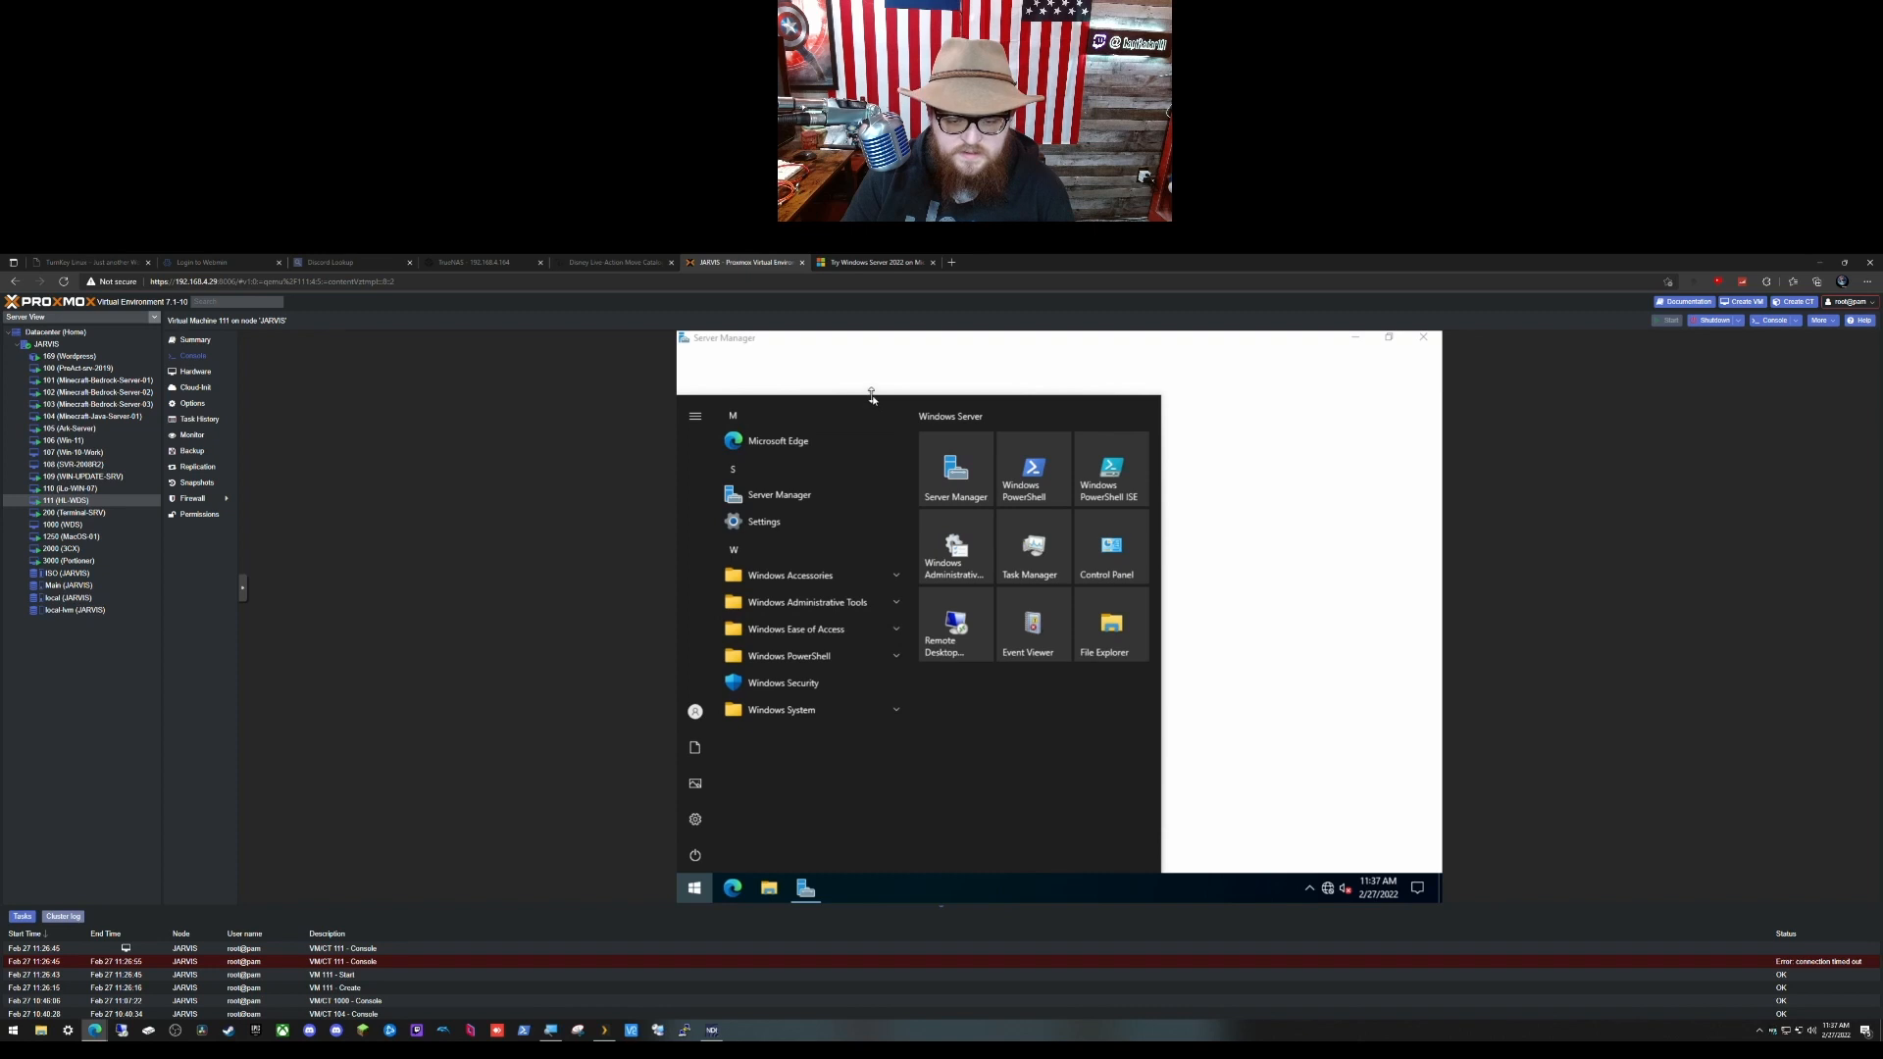
pyautogui.moveTo(872, 397); pyautogui.dragTo(871, 581)
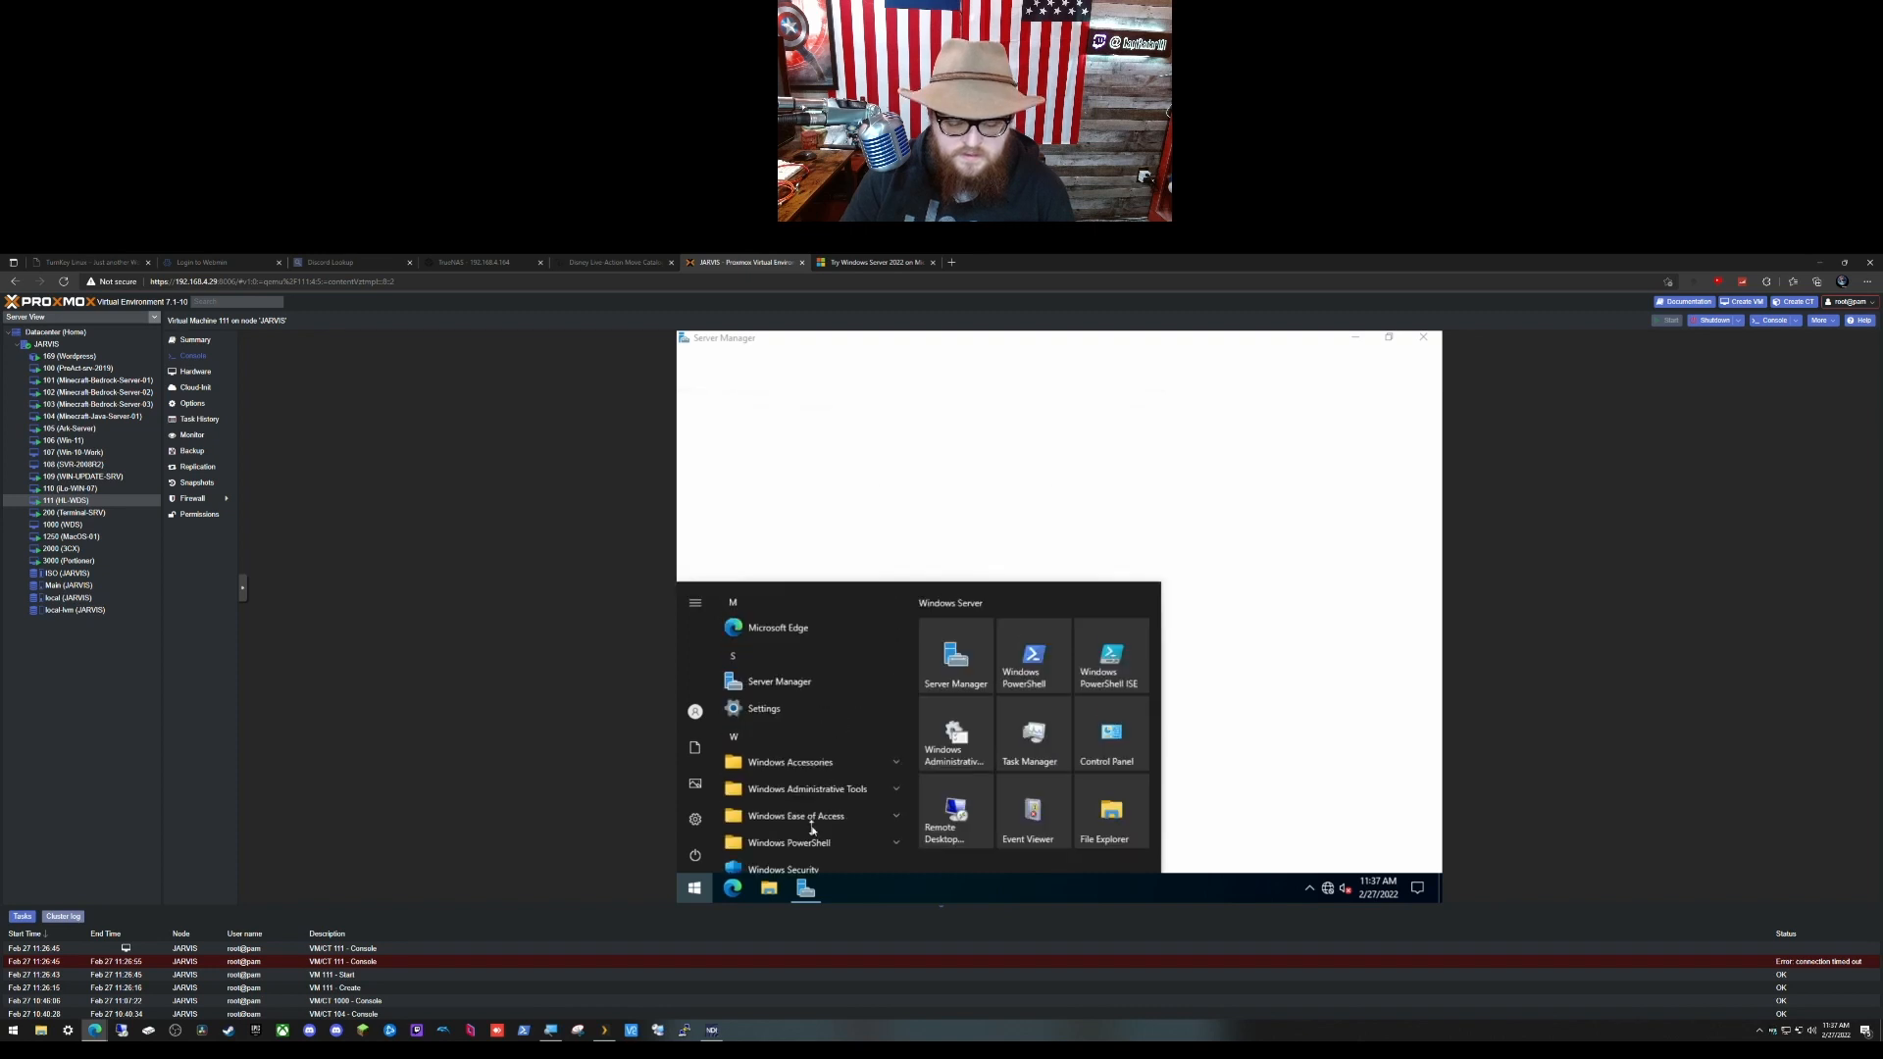
pyautogui.click(695, 890)
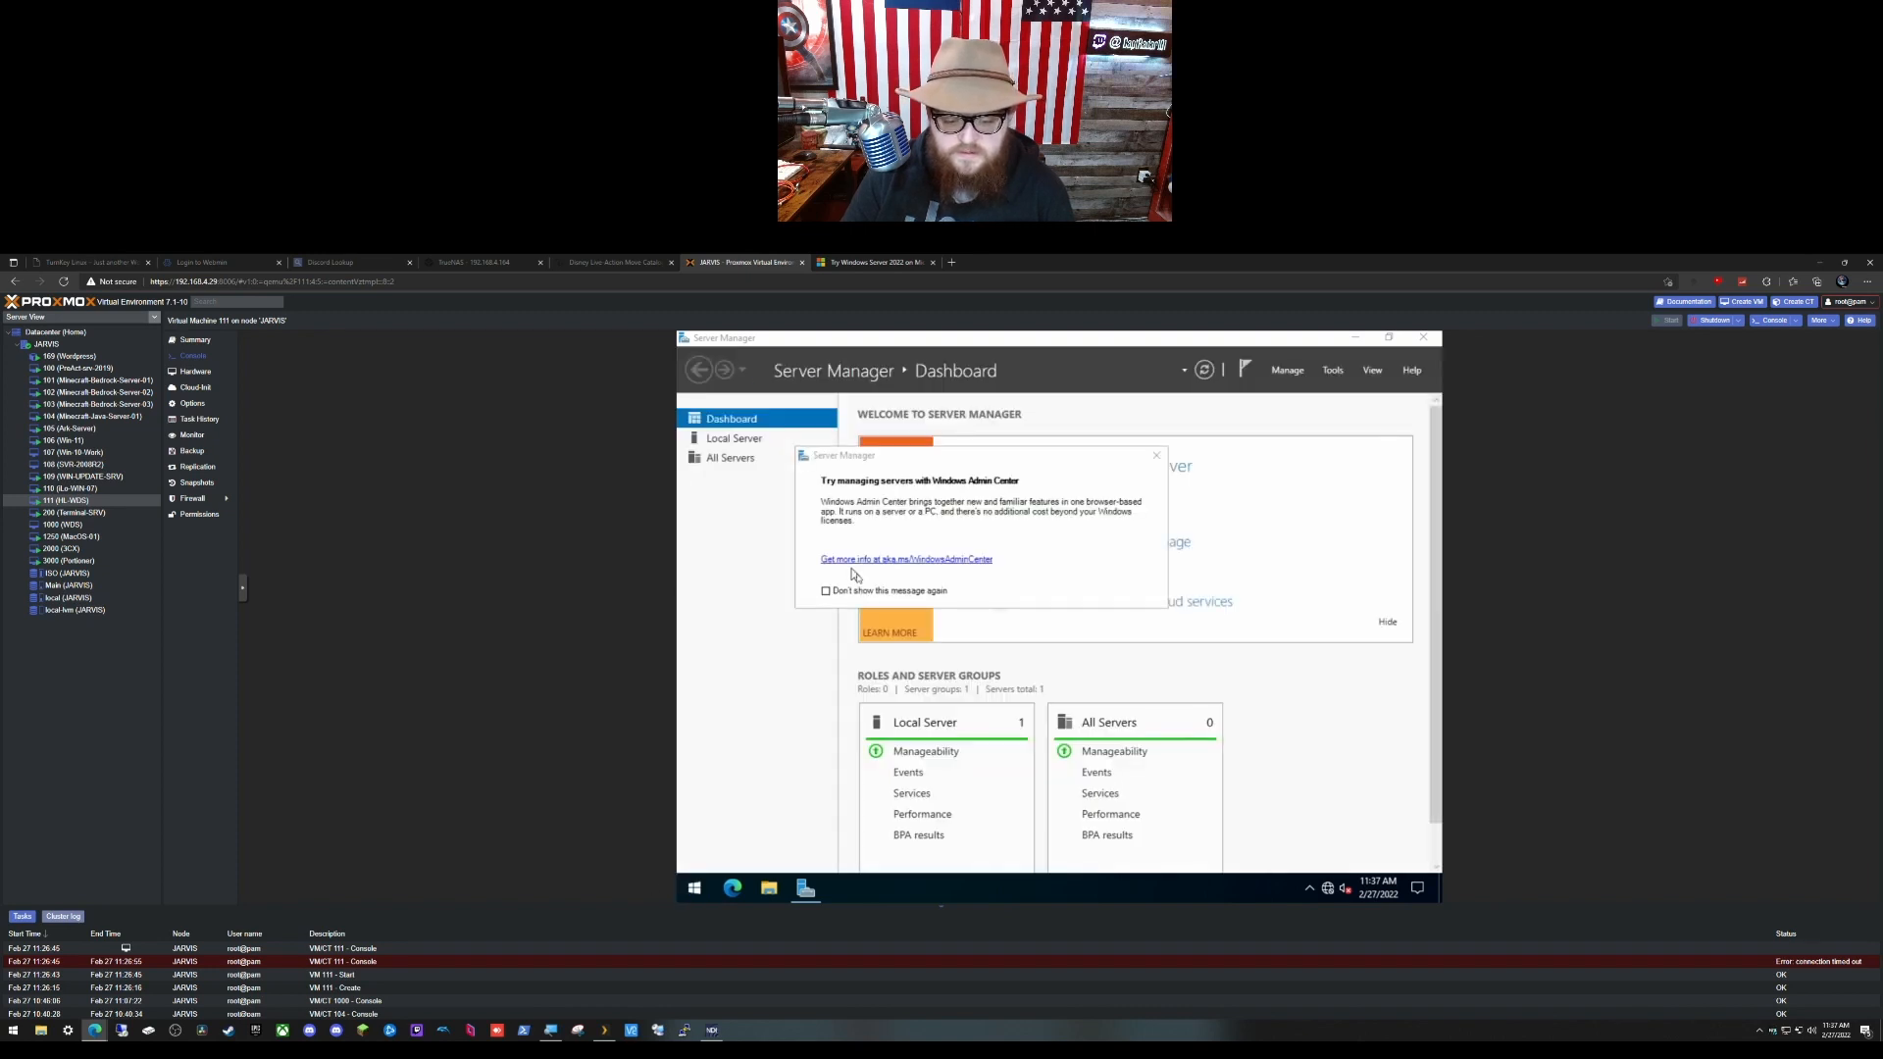
pyautogui.click(826, 590)
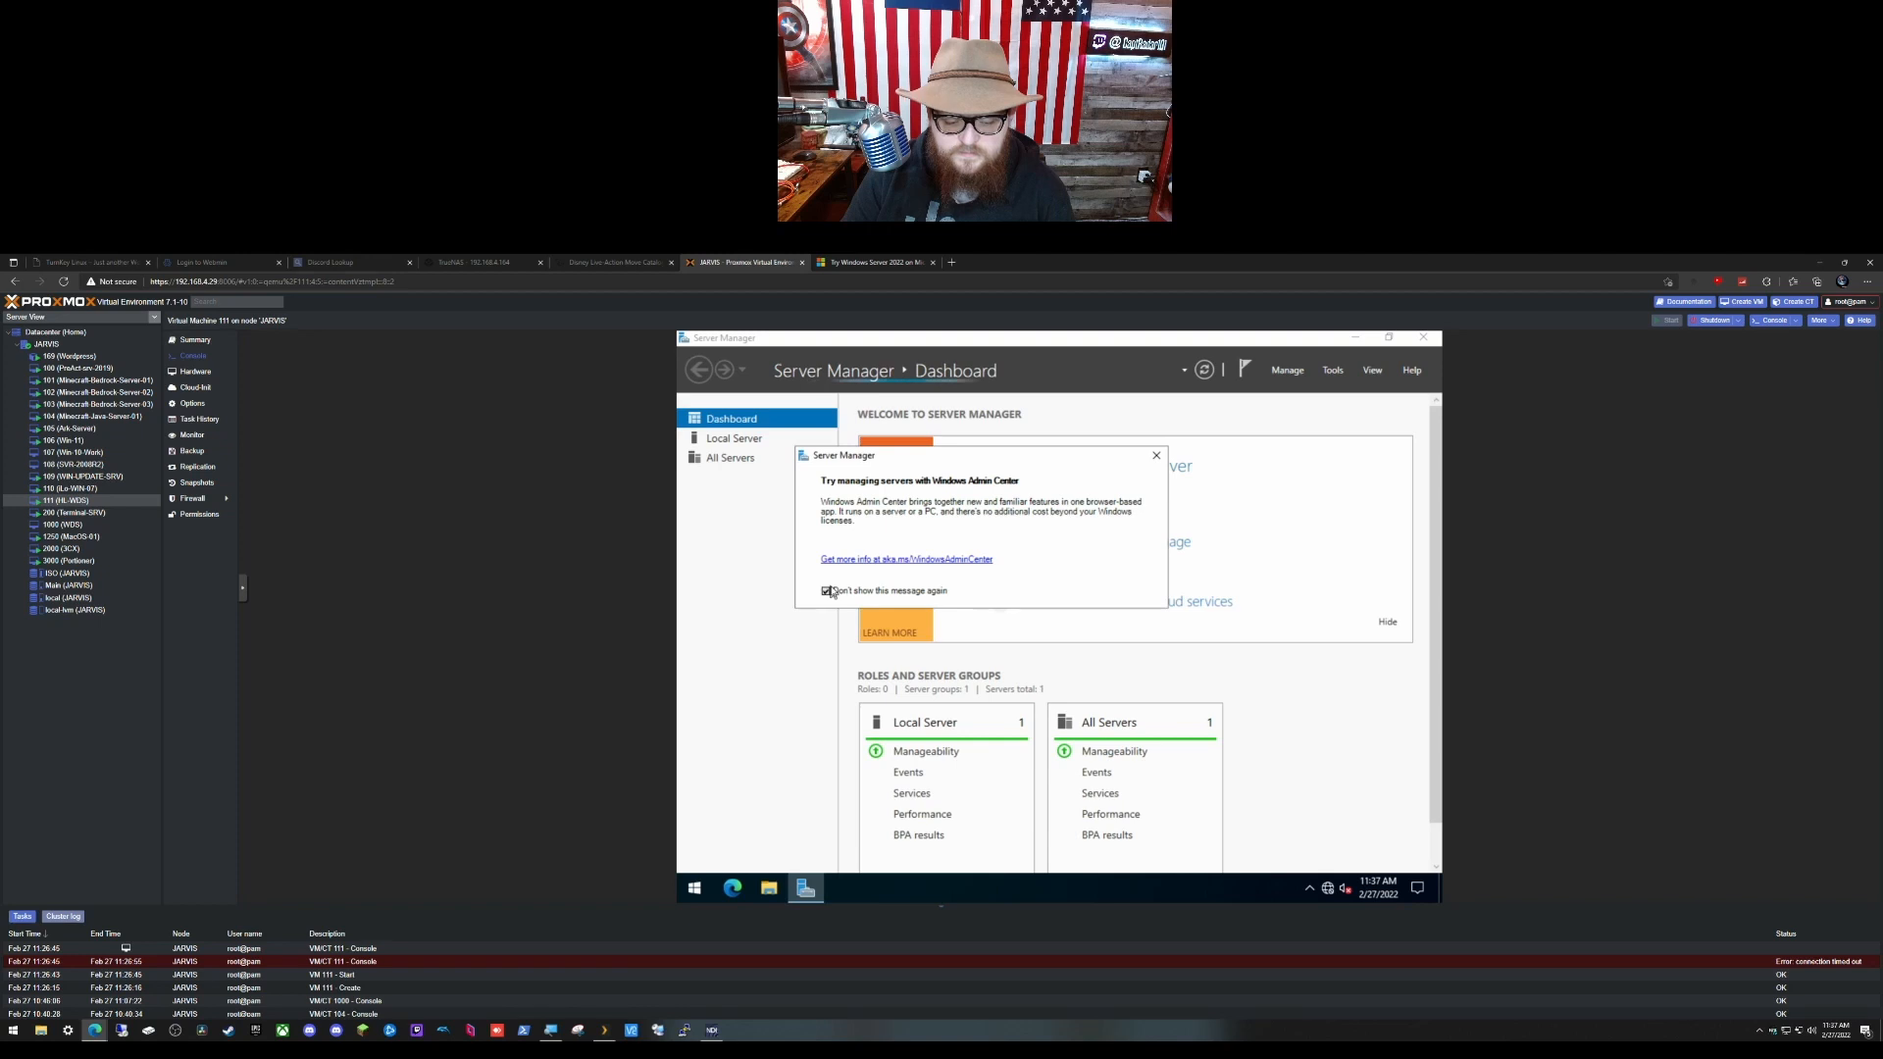
pyautogui.click(1157, 457)
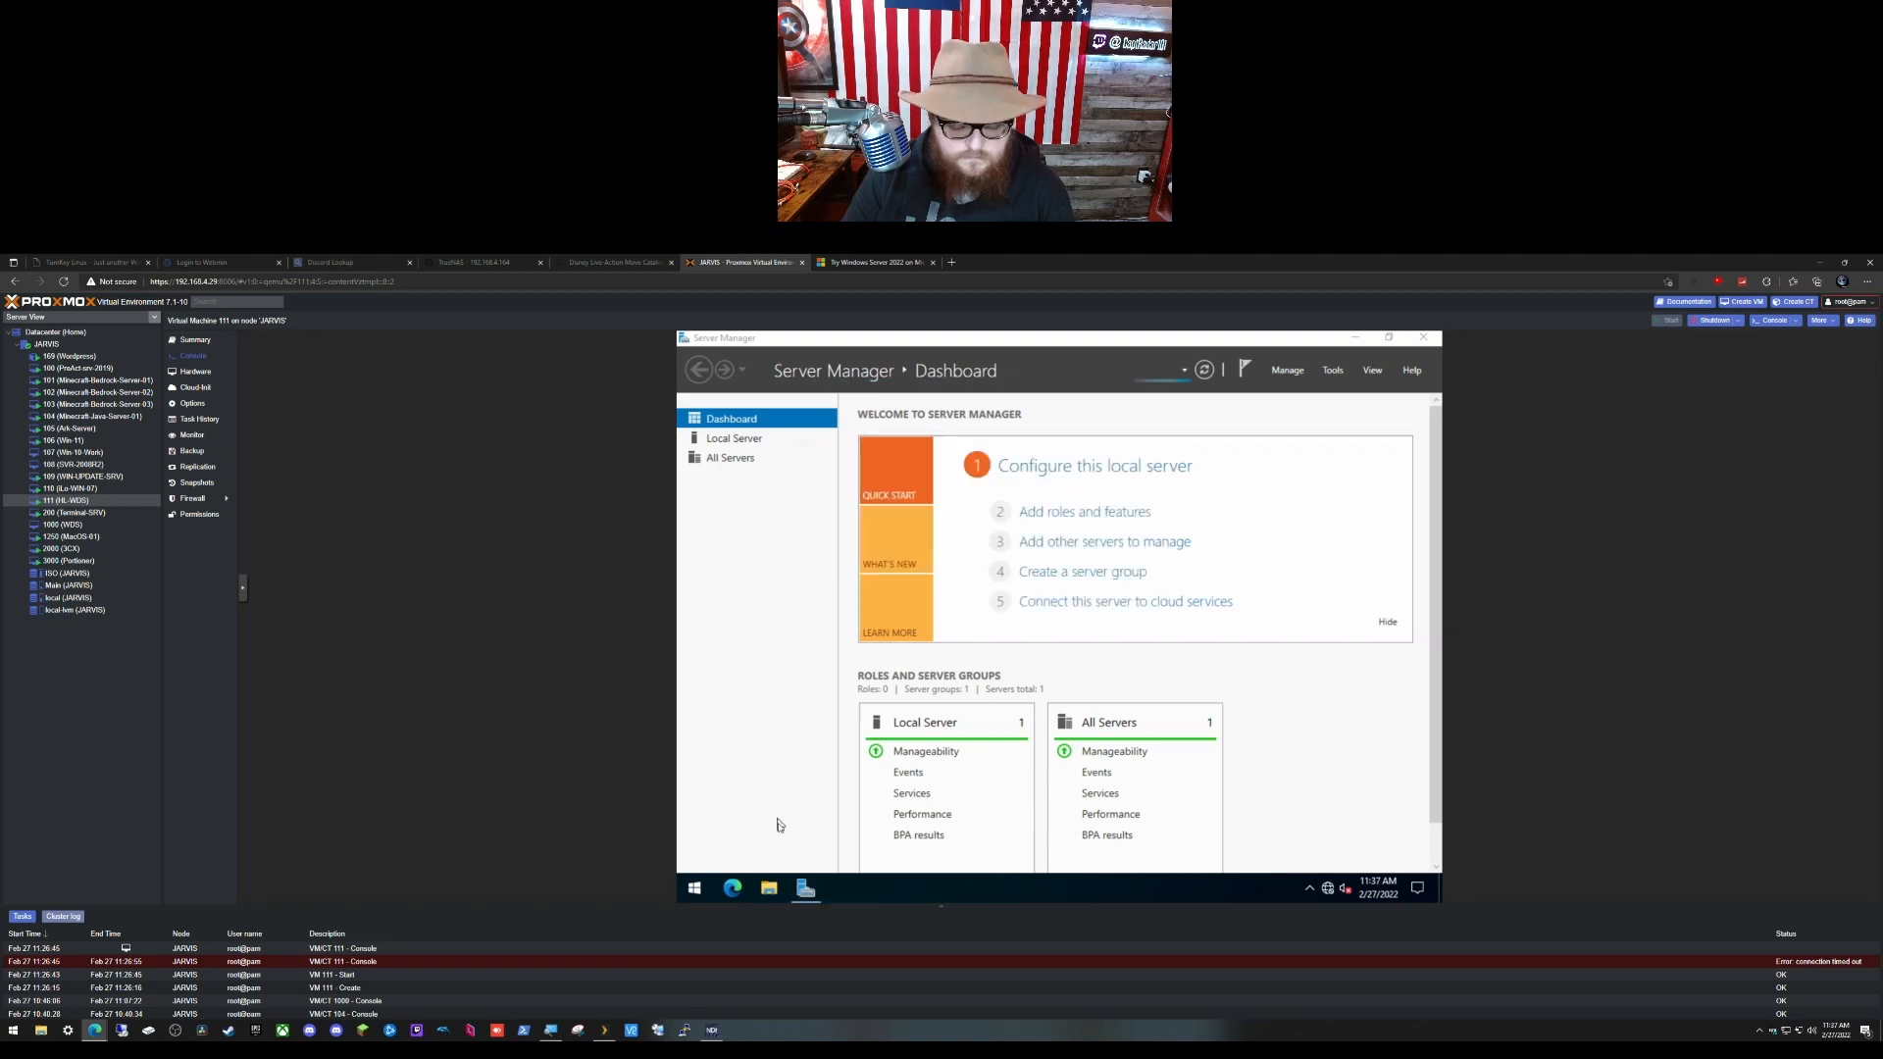
pyautogui.click(769, 889)
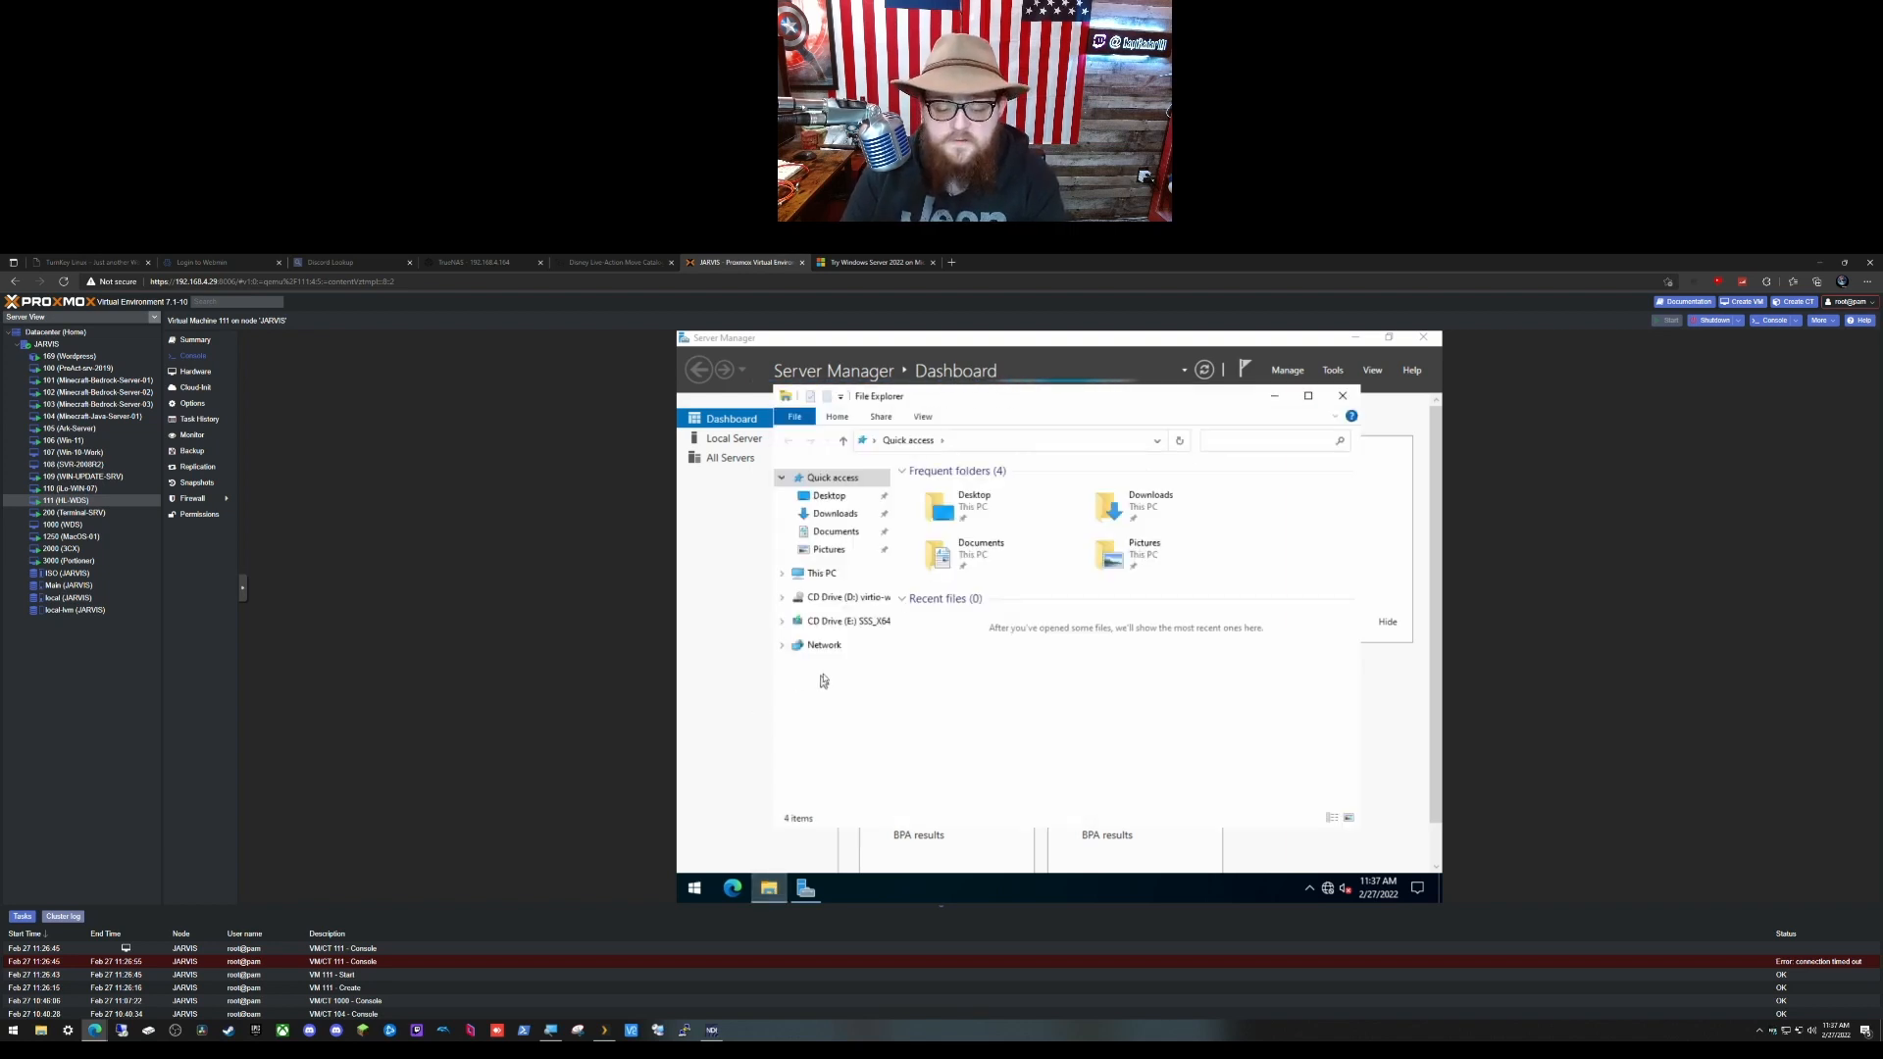
# Step: From CD drive D:, run virtio-win-gt-x64, accept its licence and keep the default features
pyautogui.click(832, 598)
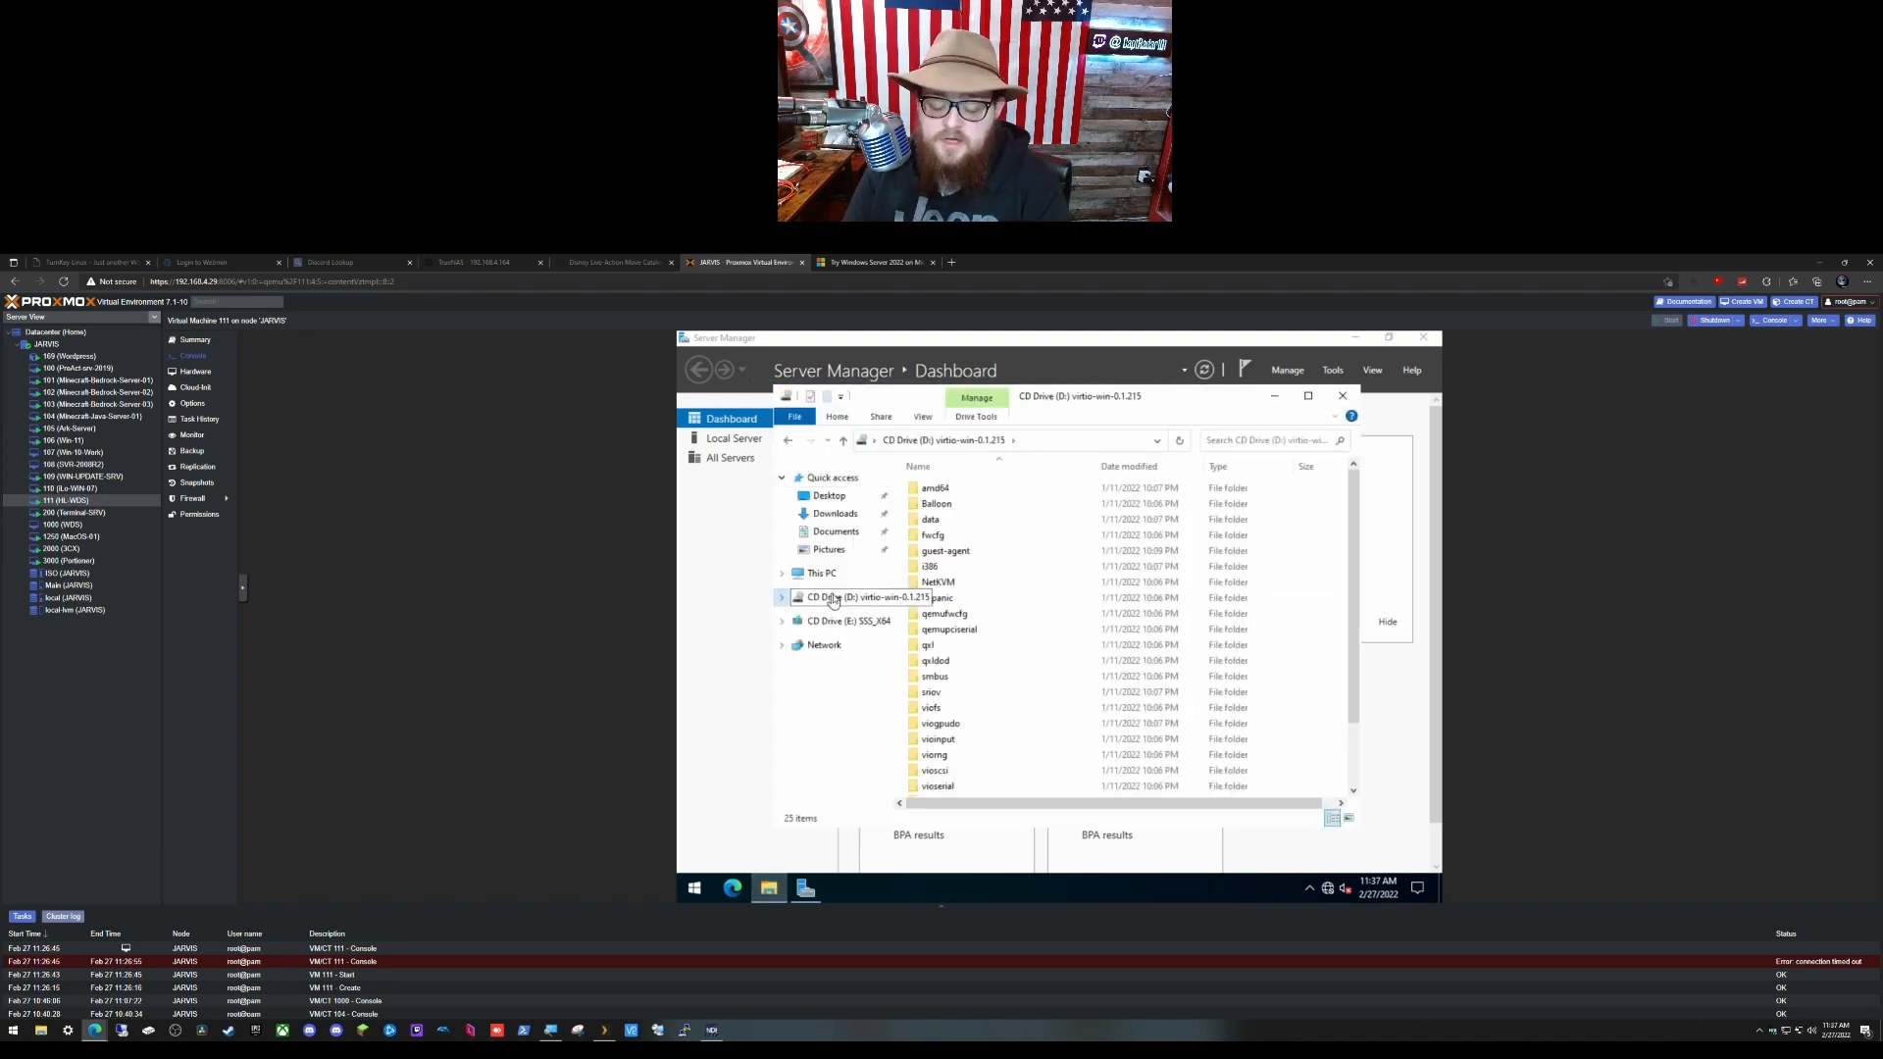
pyautogui.scroll(-2, 1056, 601)
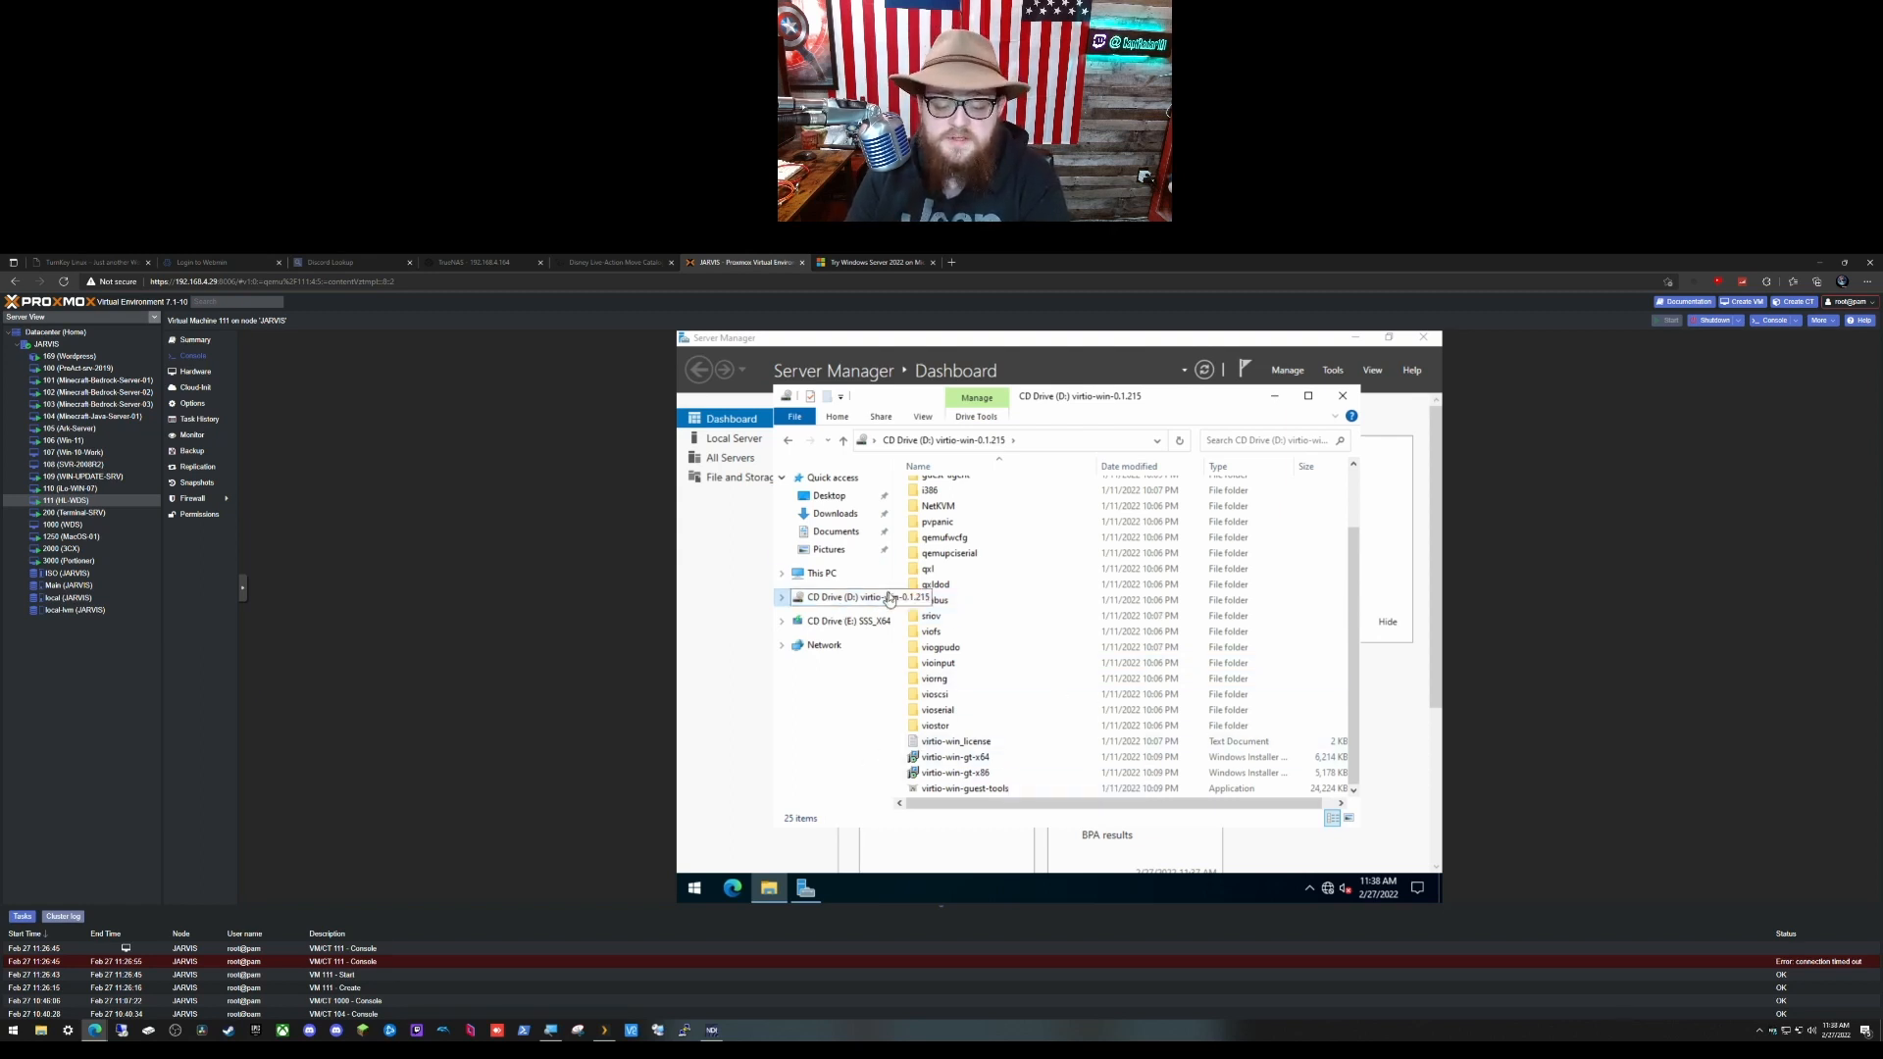
pyautogui.doubleClick(1011, 760)
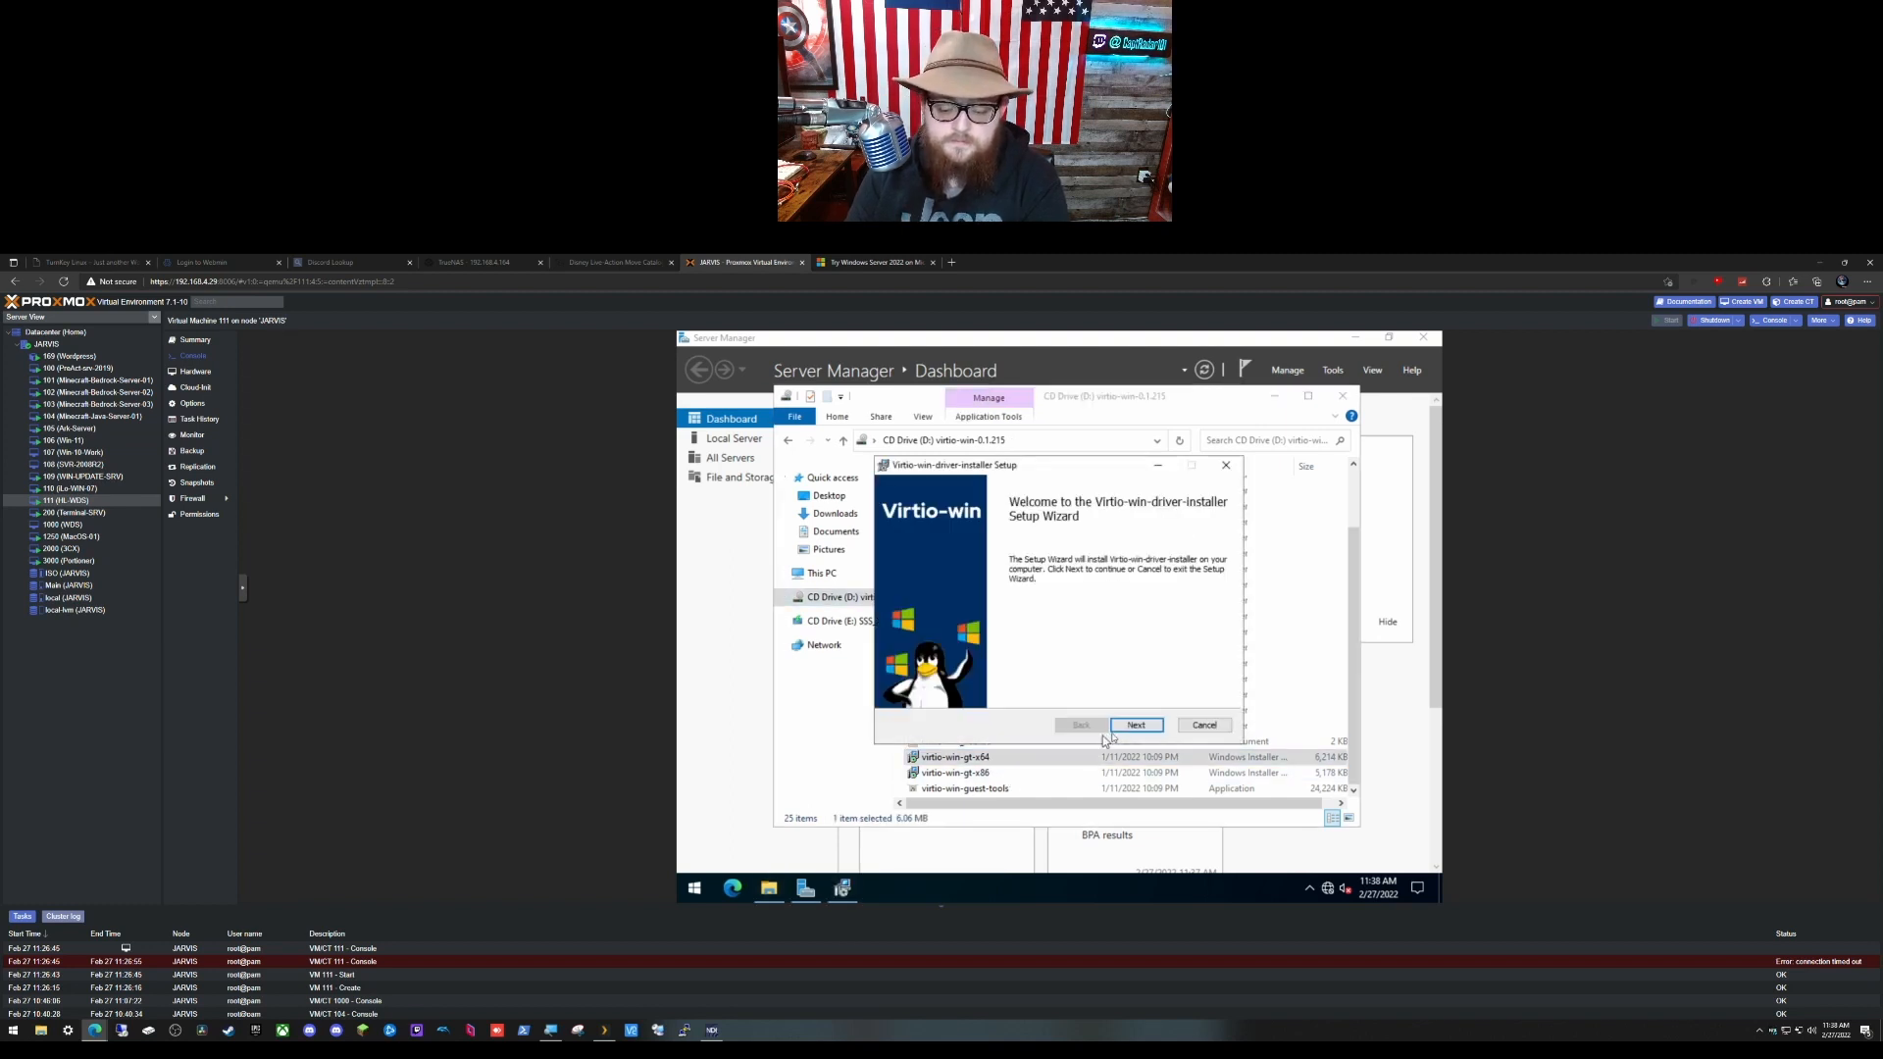
pyautogui.click(1134, 727)
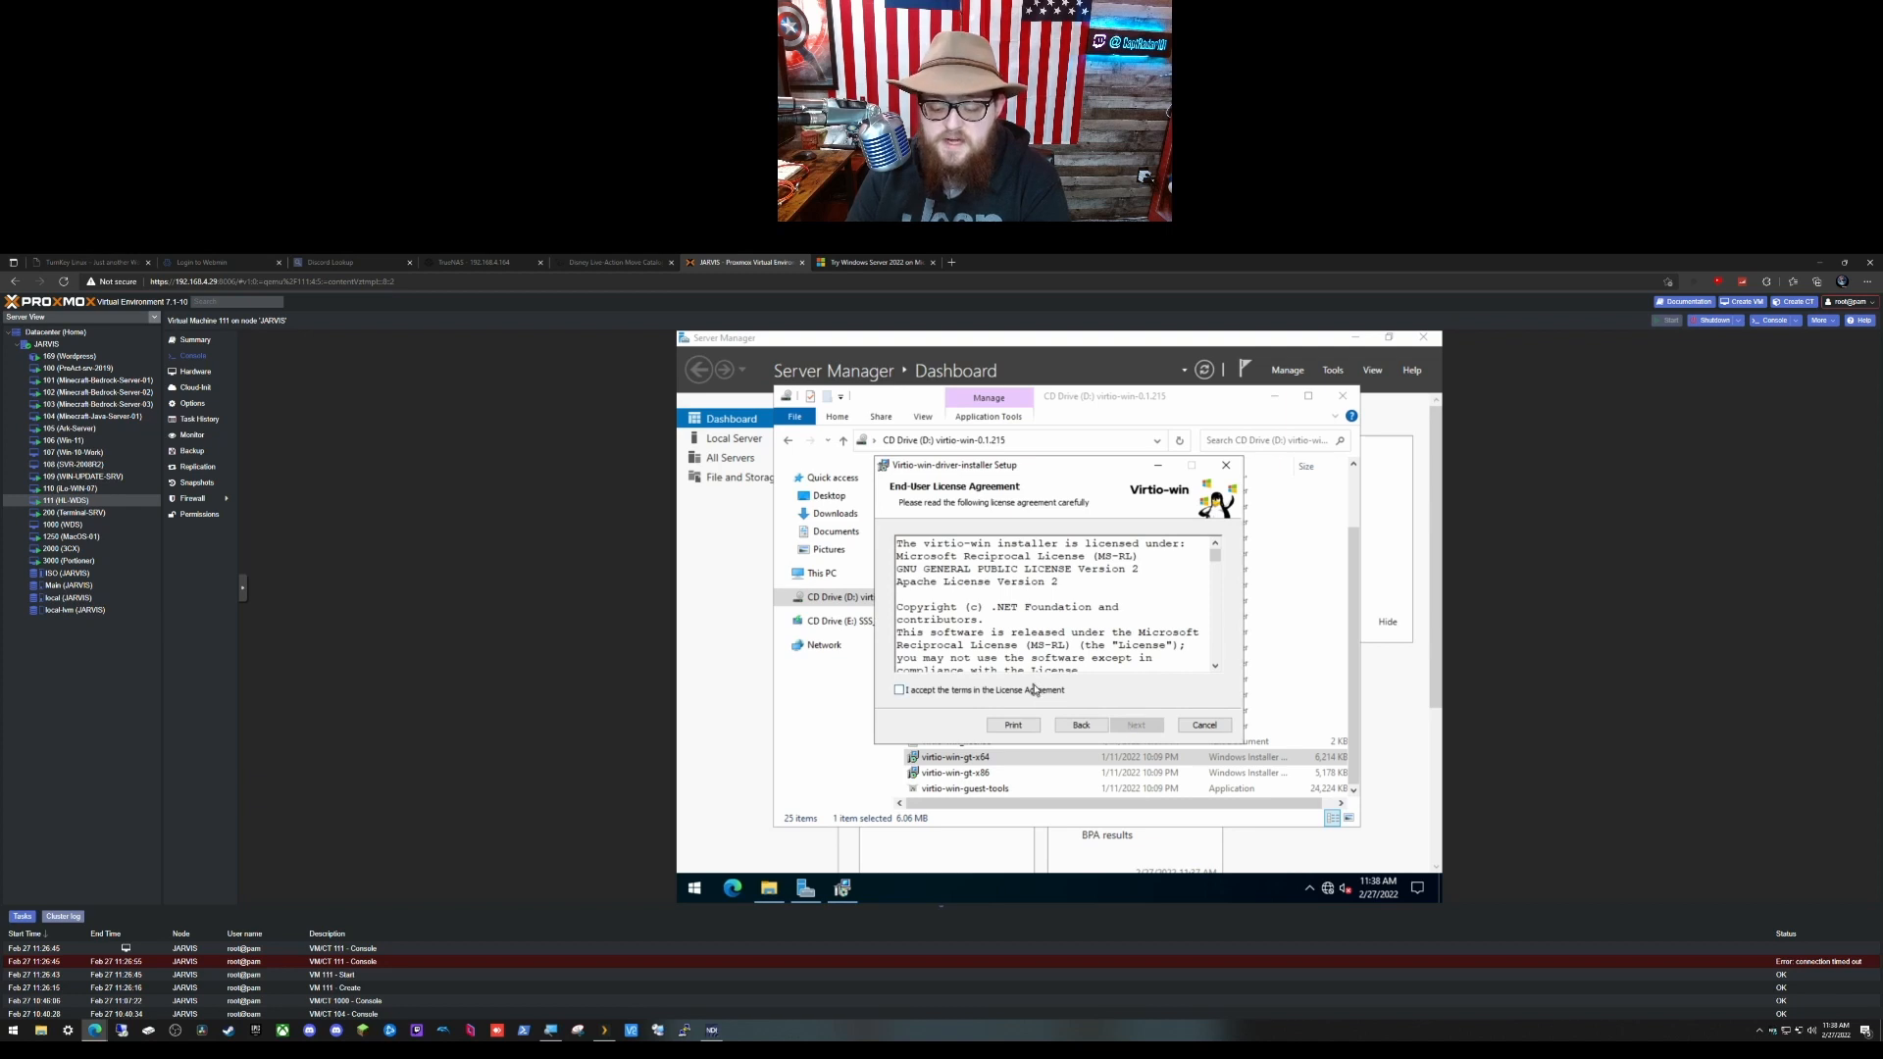
pyautogui.click(1034, 690)
pyautogui.click(1138, 725)
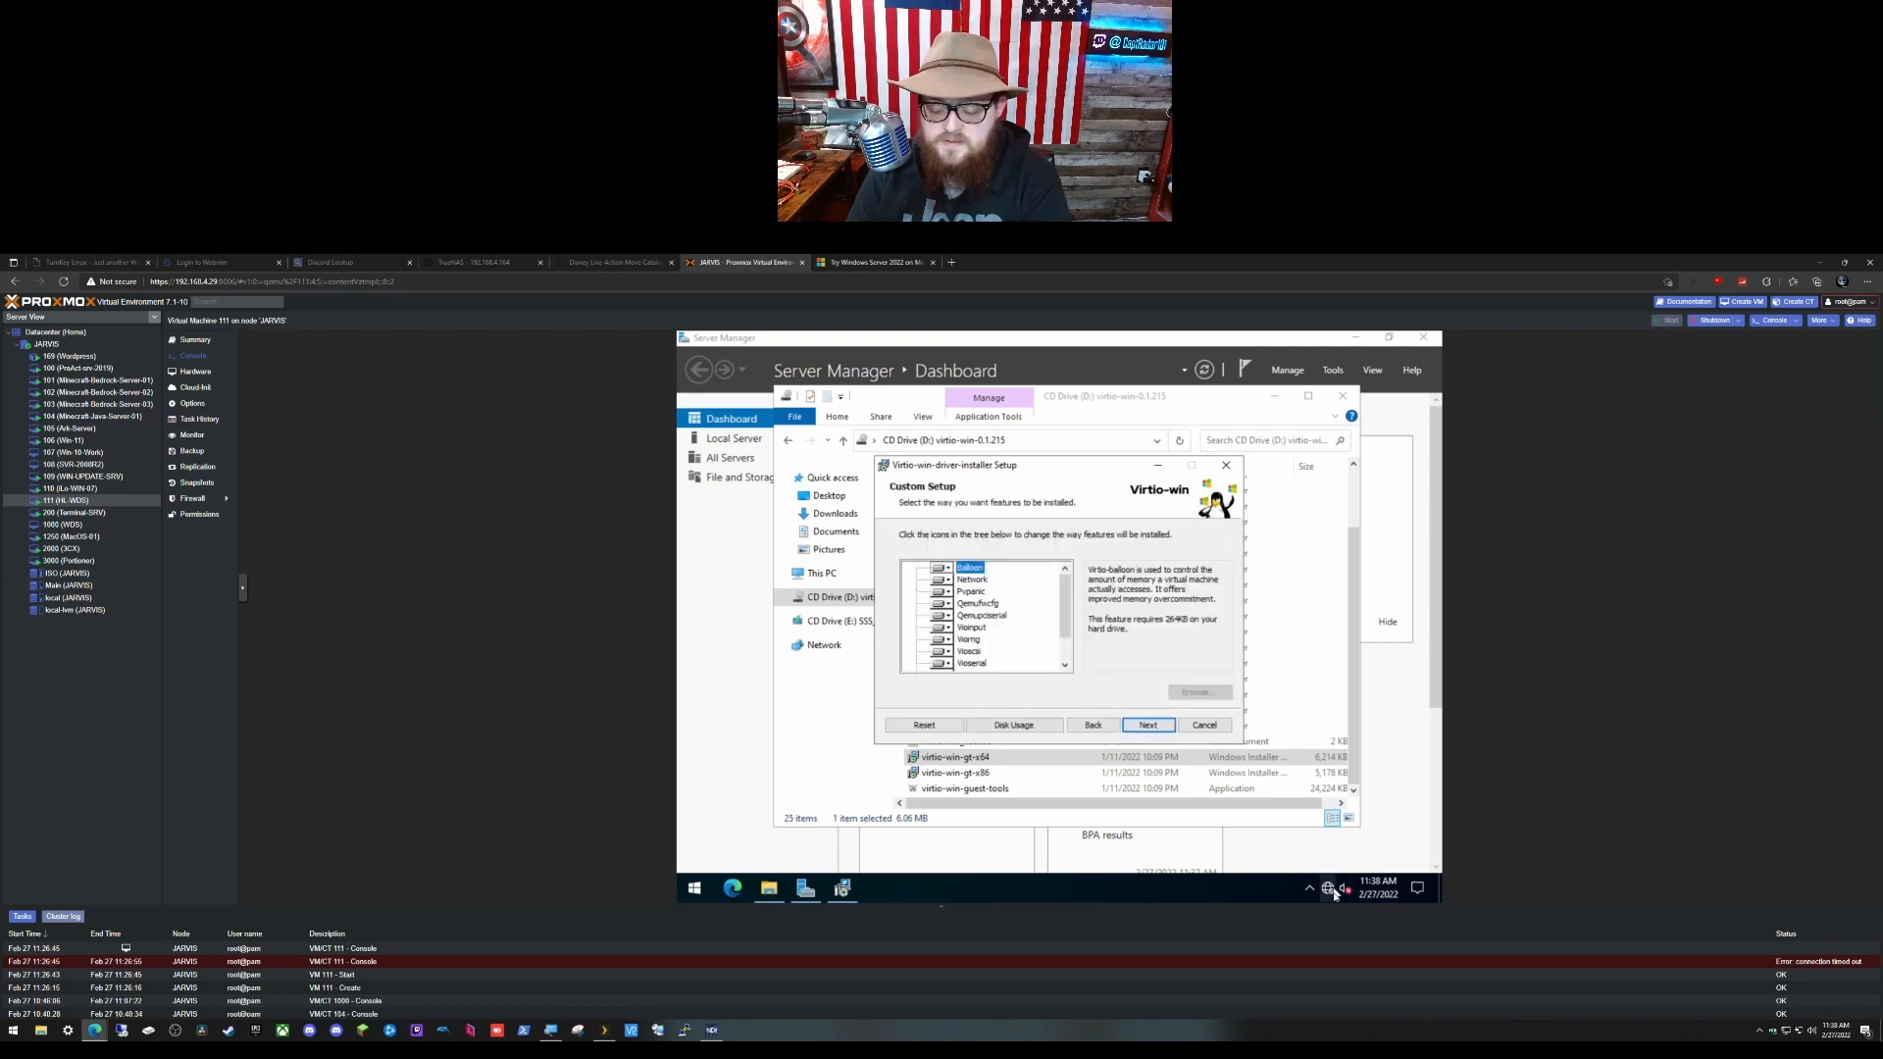
pyautogui.click(1148, 726)
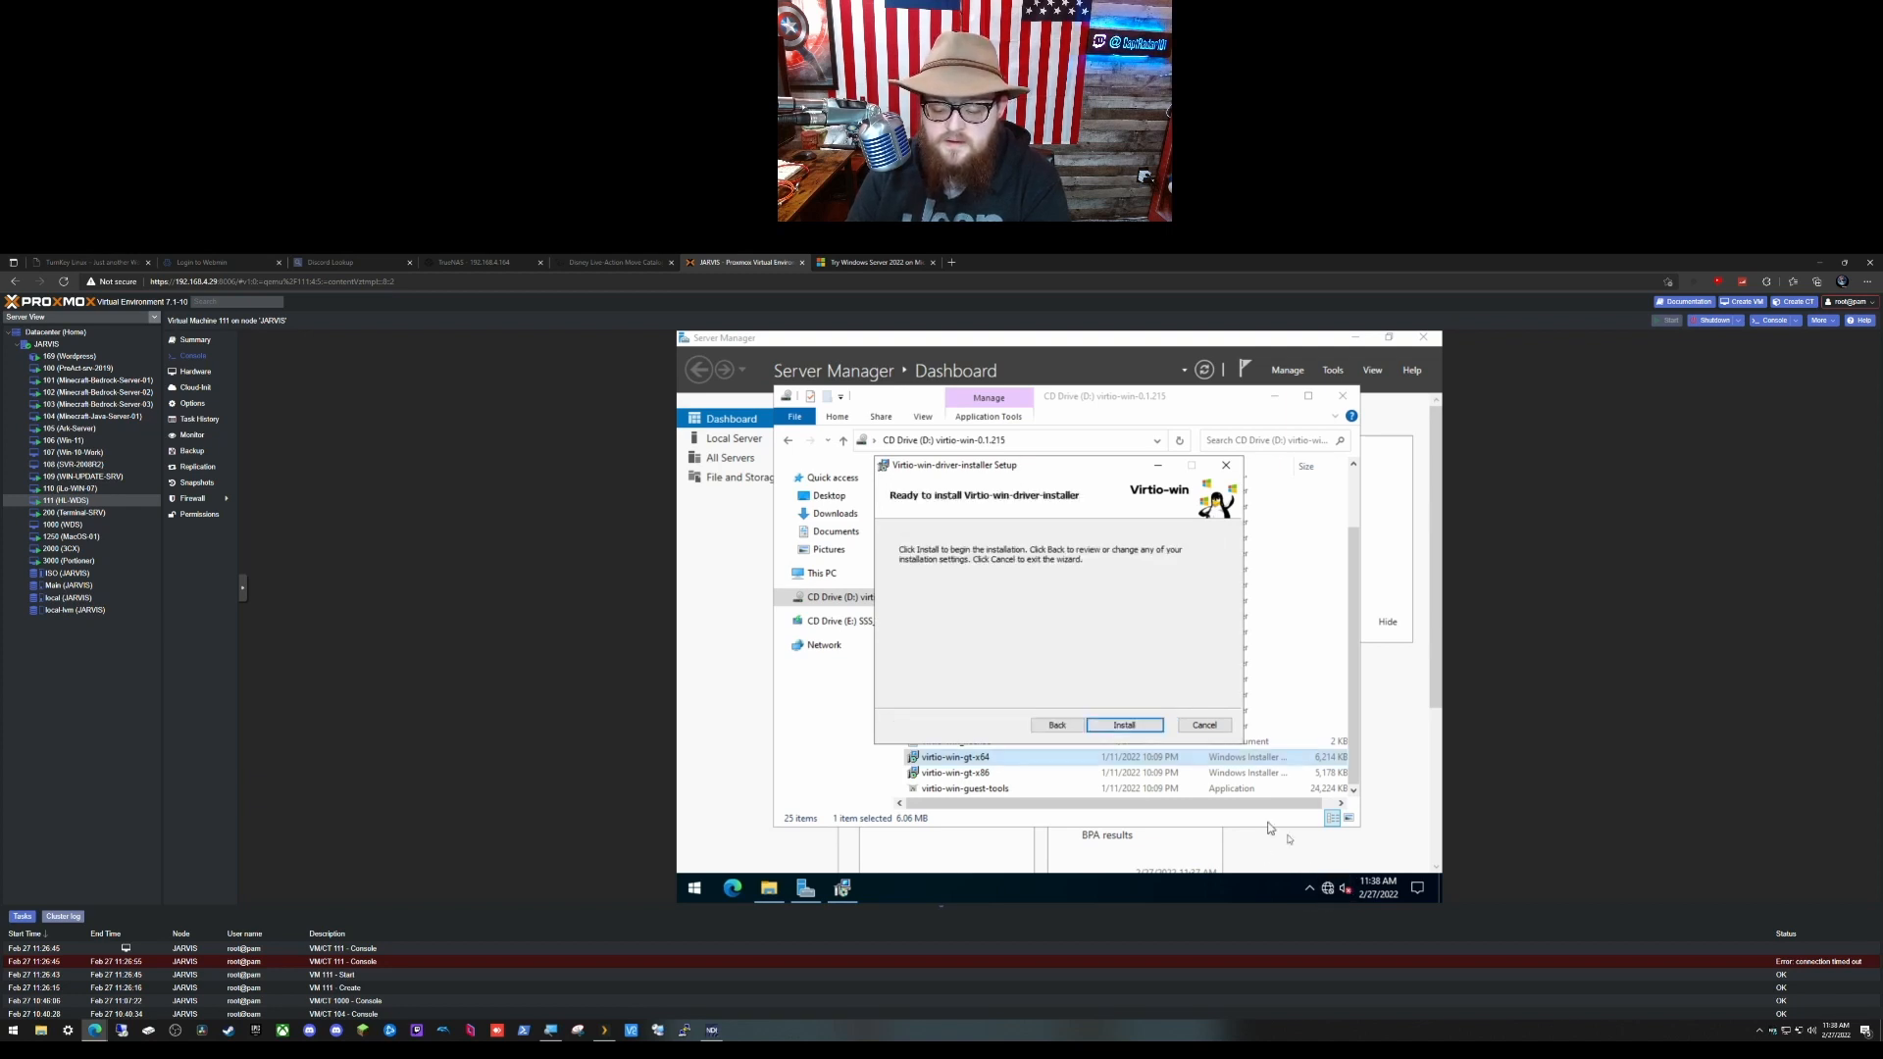
# Step: Tuck the speaker icon into hidden tray icons and install the virtio-win drivers, approving the Red Hat driver
pyautogui.click(1308, 890)
pyautogui.moveTo(1307, 894); pyautogui.dragTo(1328, 863)
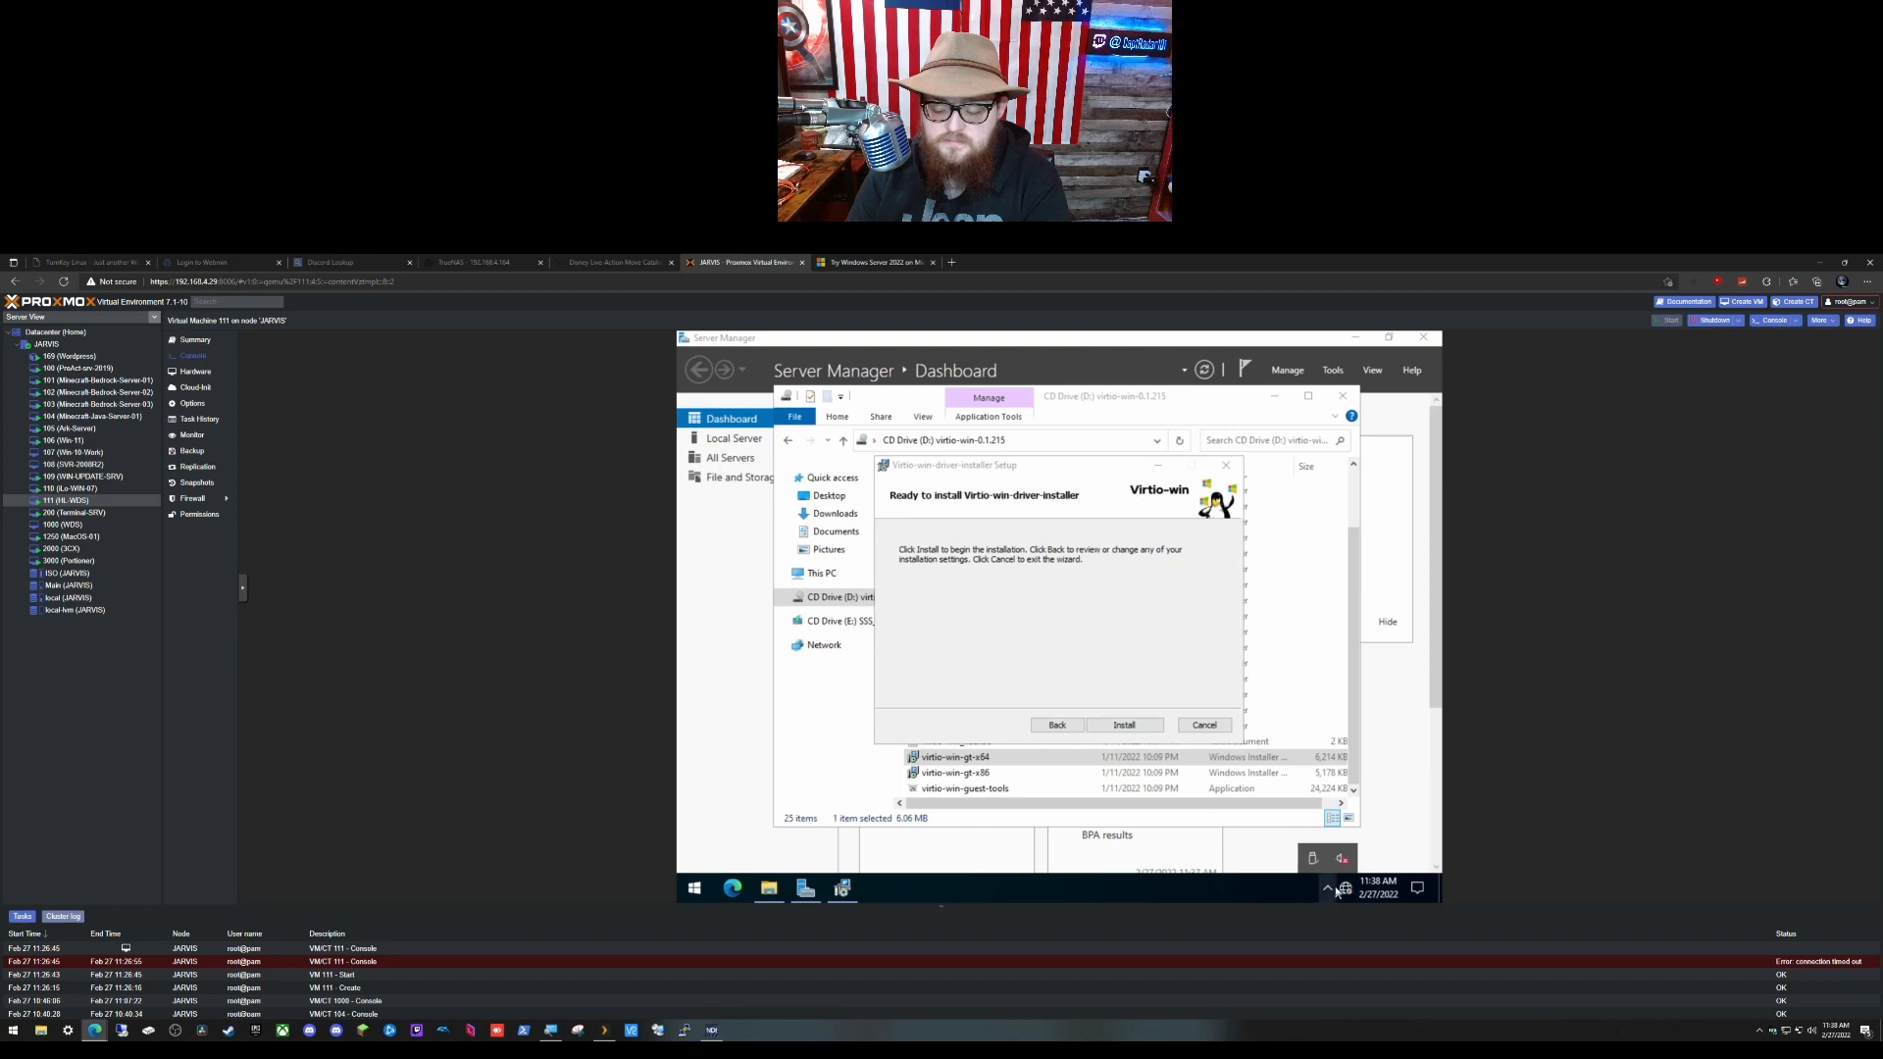
pyautogui.click(1328, 891)
pyautogui.click(1124, 726)
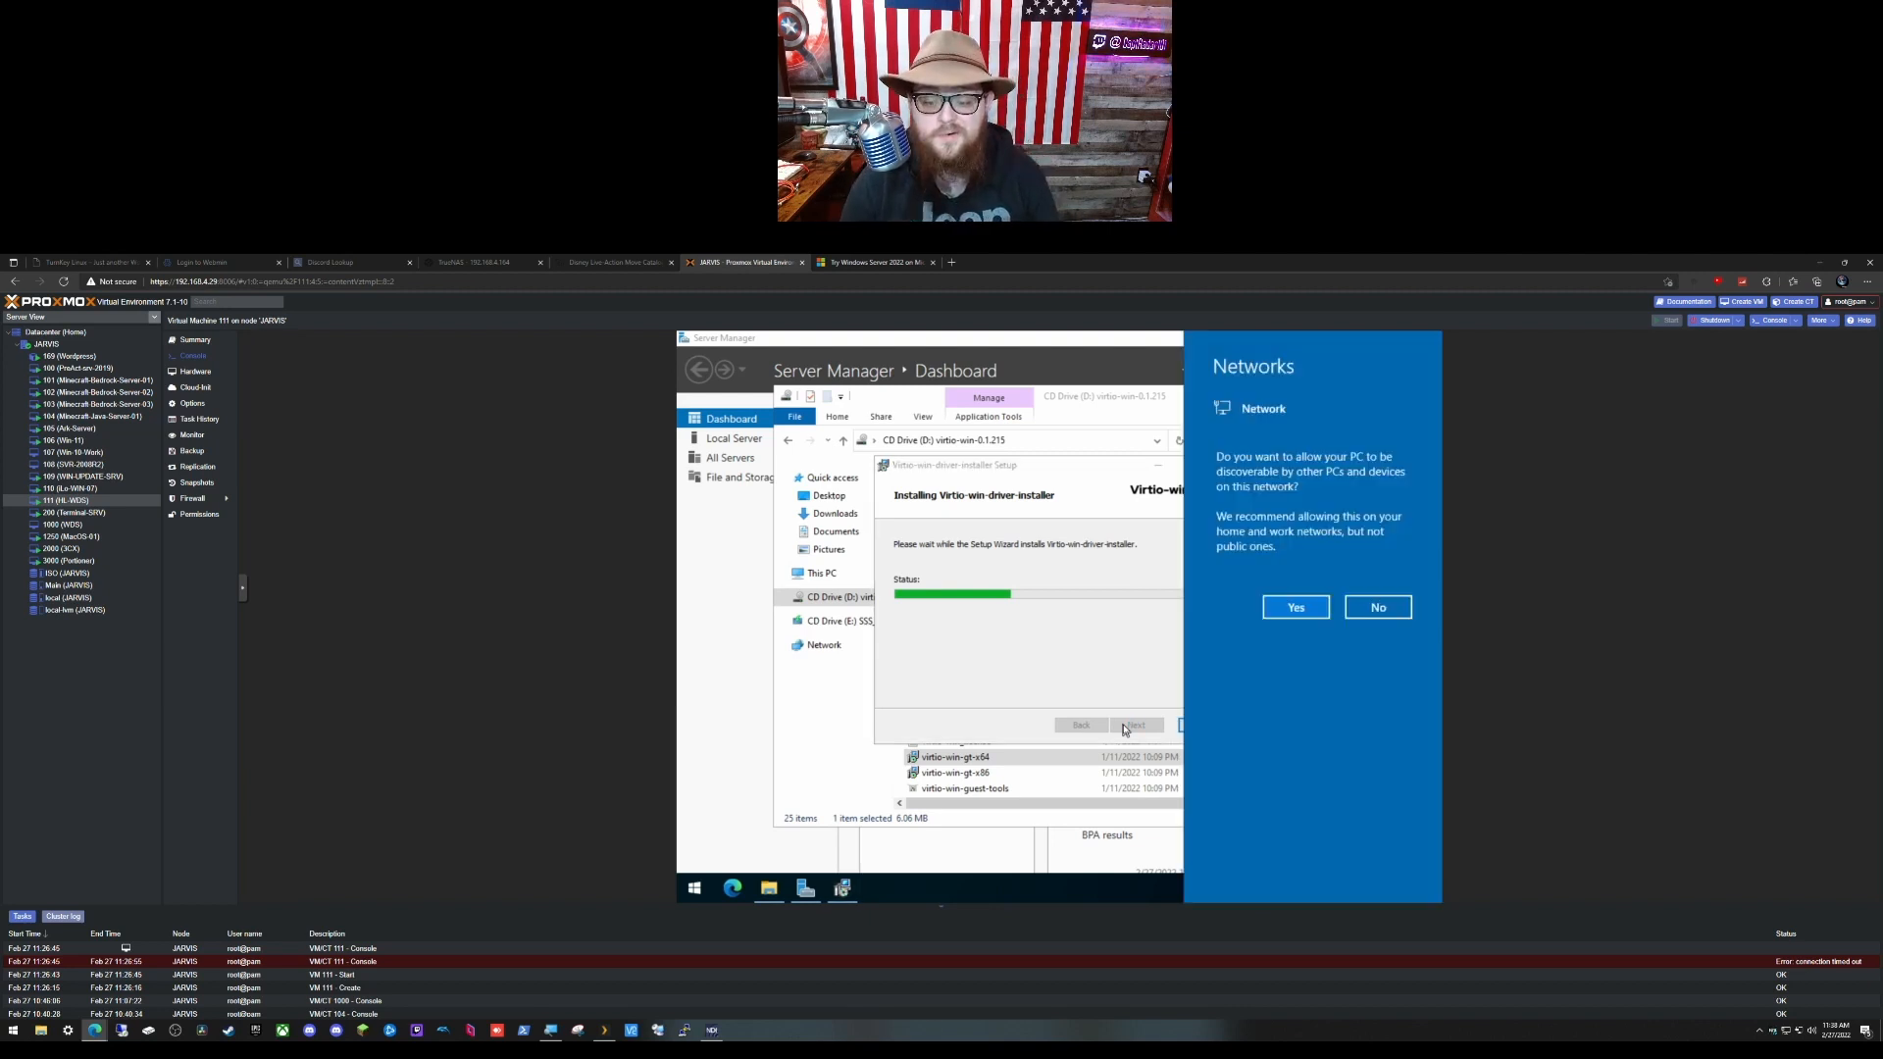
pyautogui.click(1287, 611)
pyautogui.click(1116, 610)
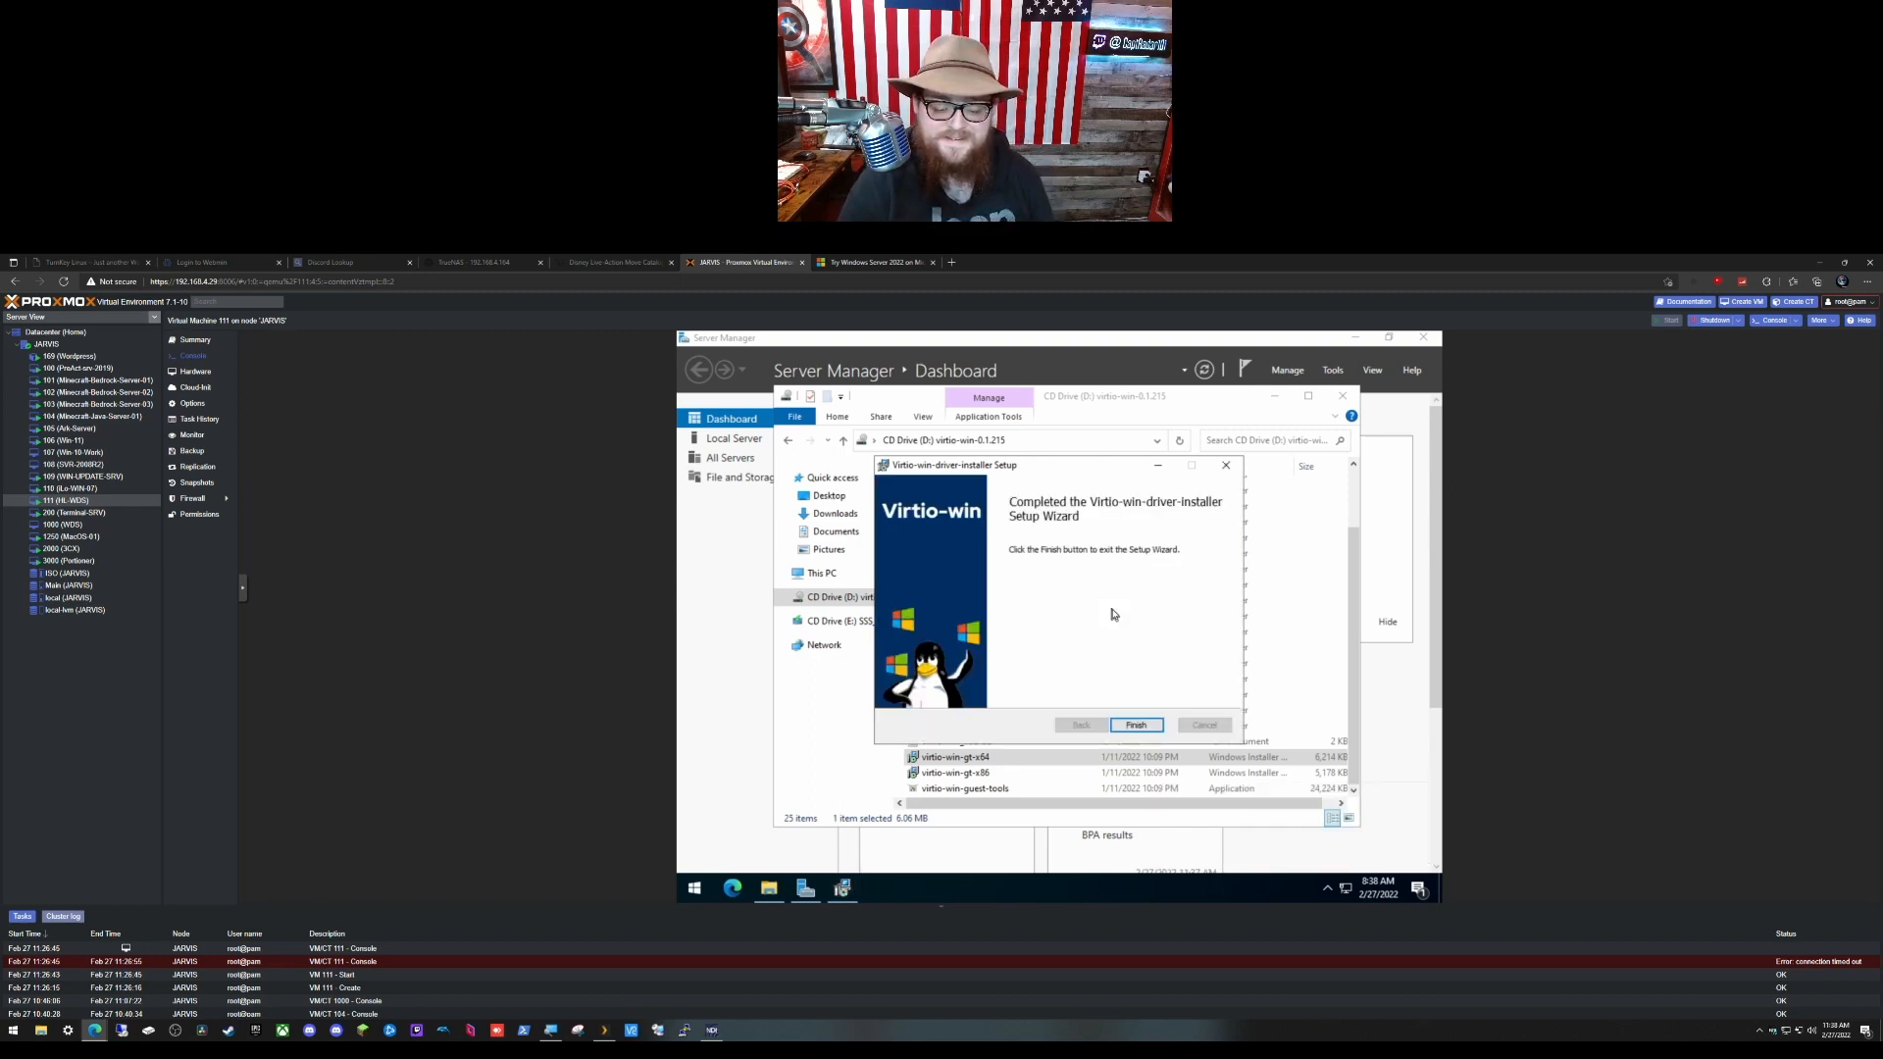
pyautogui.press('Return')
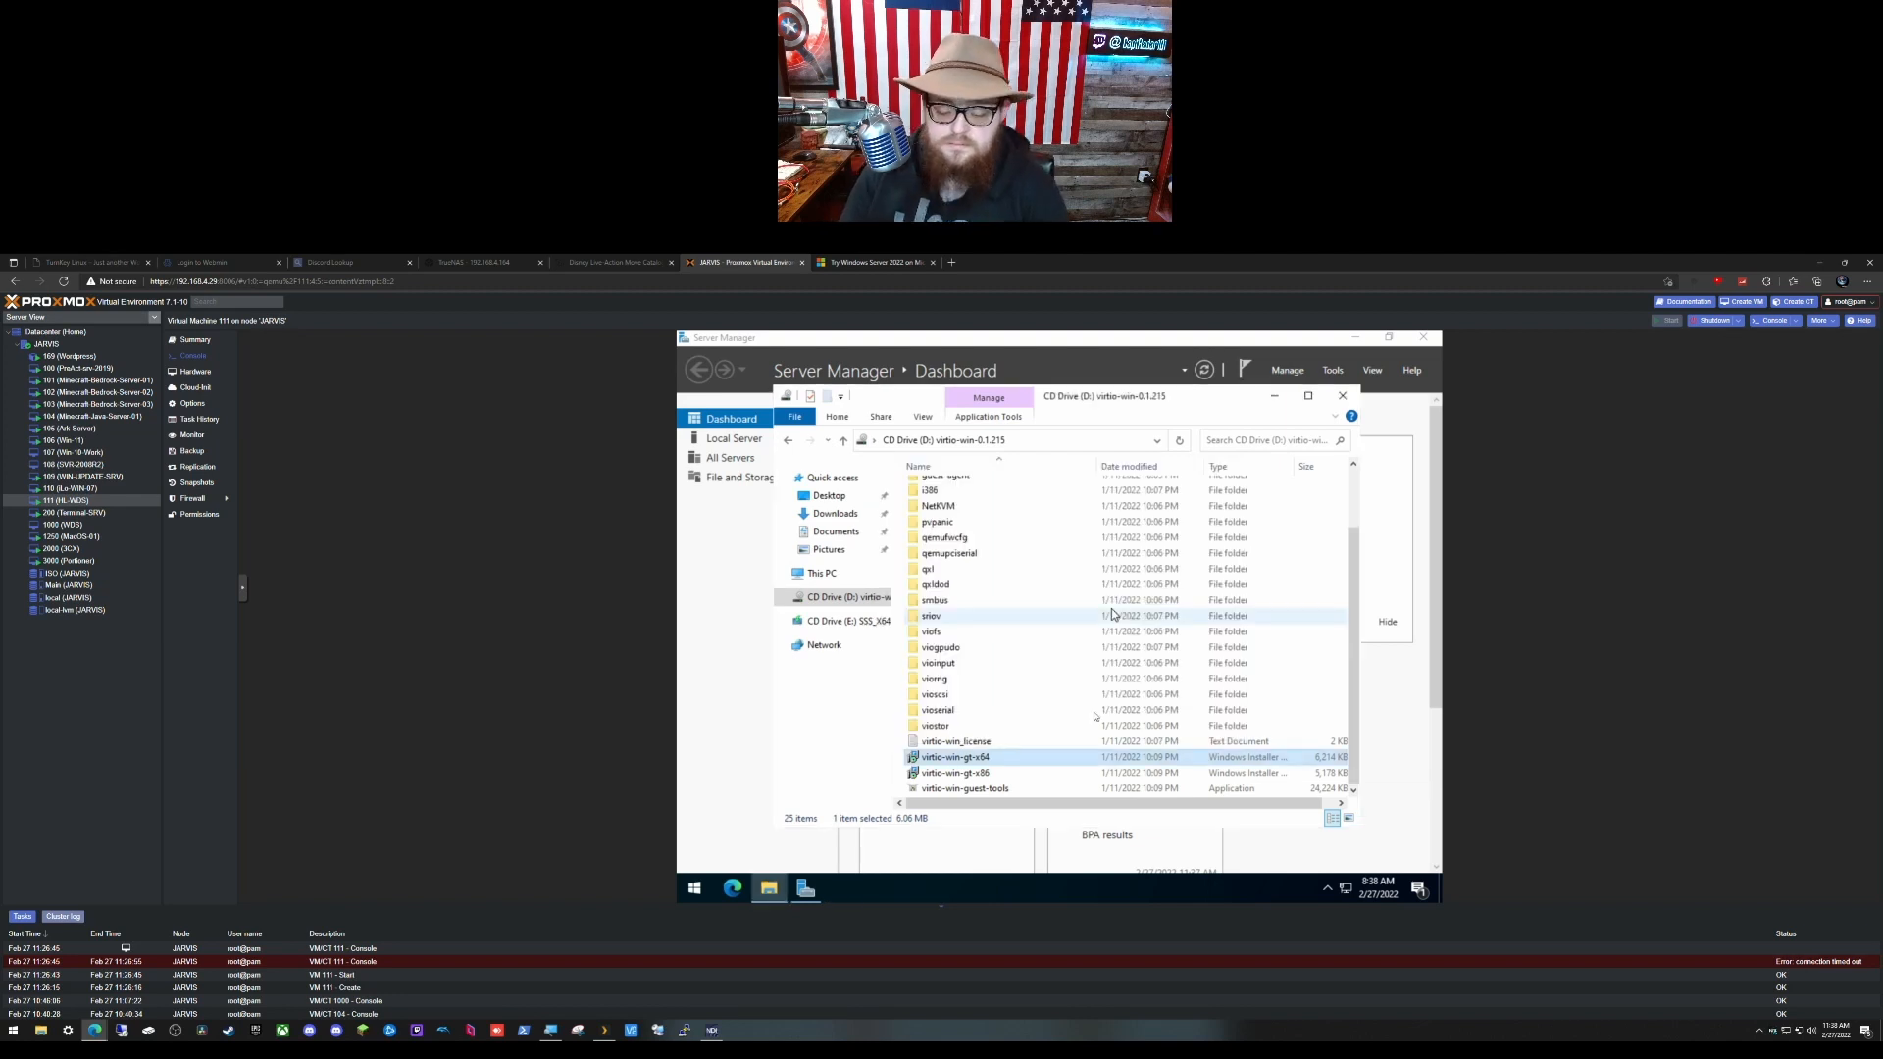
# Step: Install virtio-win-guest-tools and hide Server Manager's Quick Start welcome panel
pyautogui.doubleClick(1036, 791)
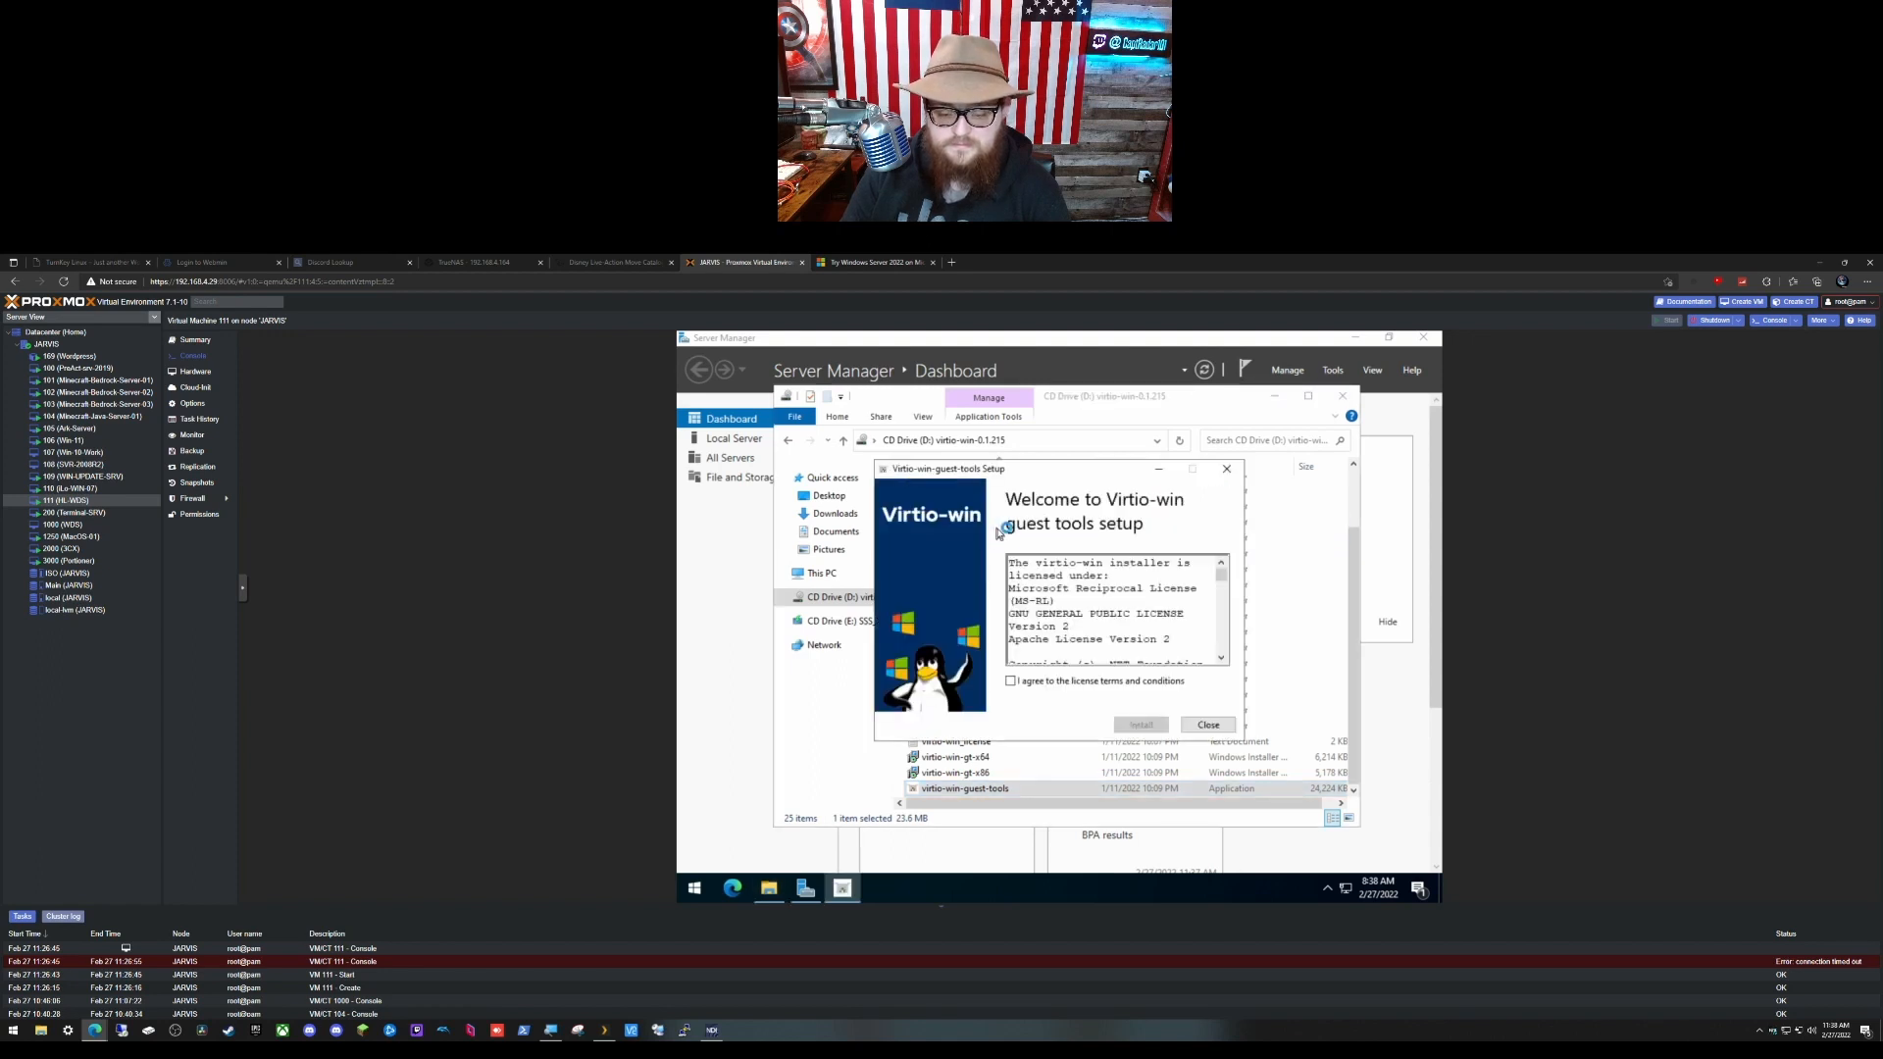
pyautogui.click(1096, 683)
pyautogui.click(1139, 725)
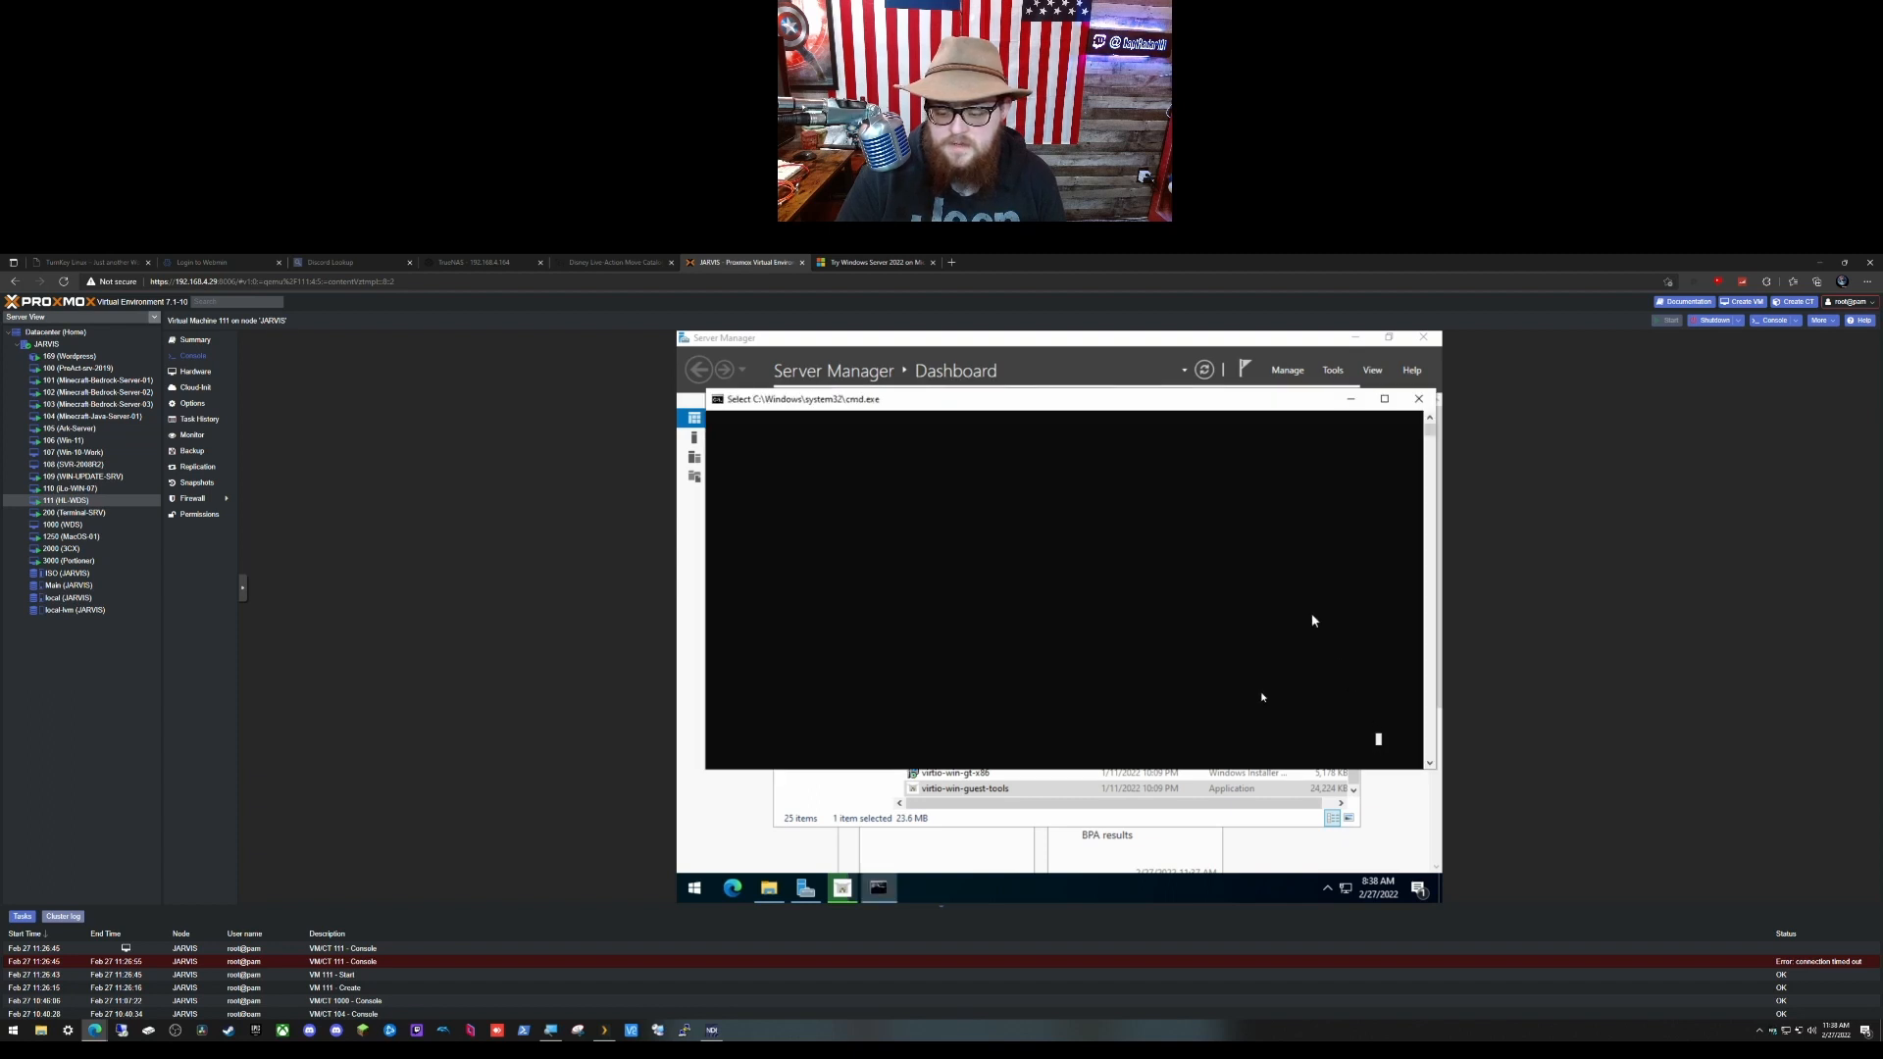
pyautogui.click(1388, 832)
pyautogui.click(1390, 625)
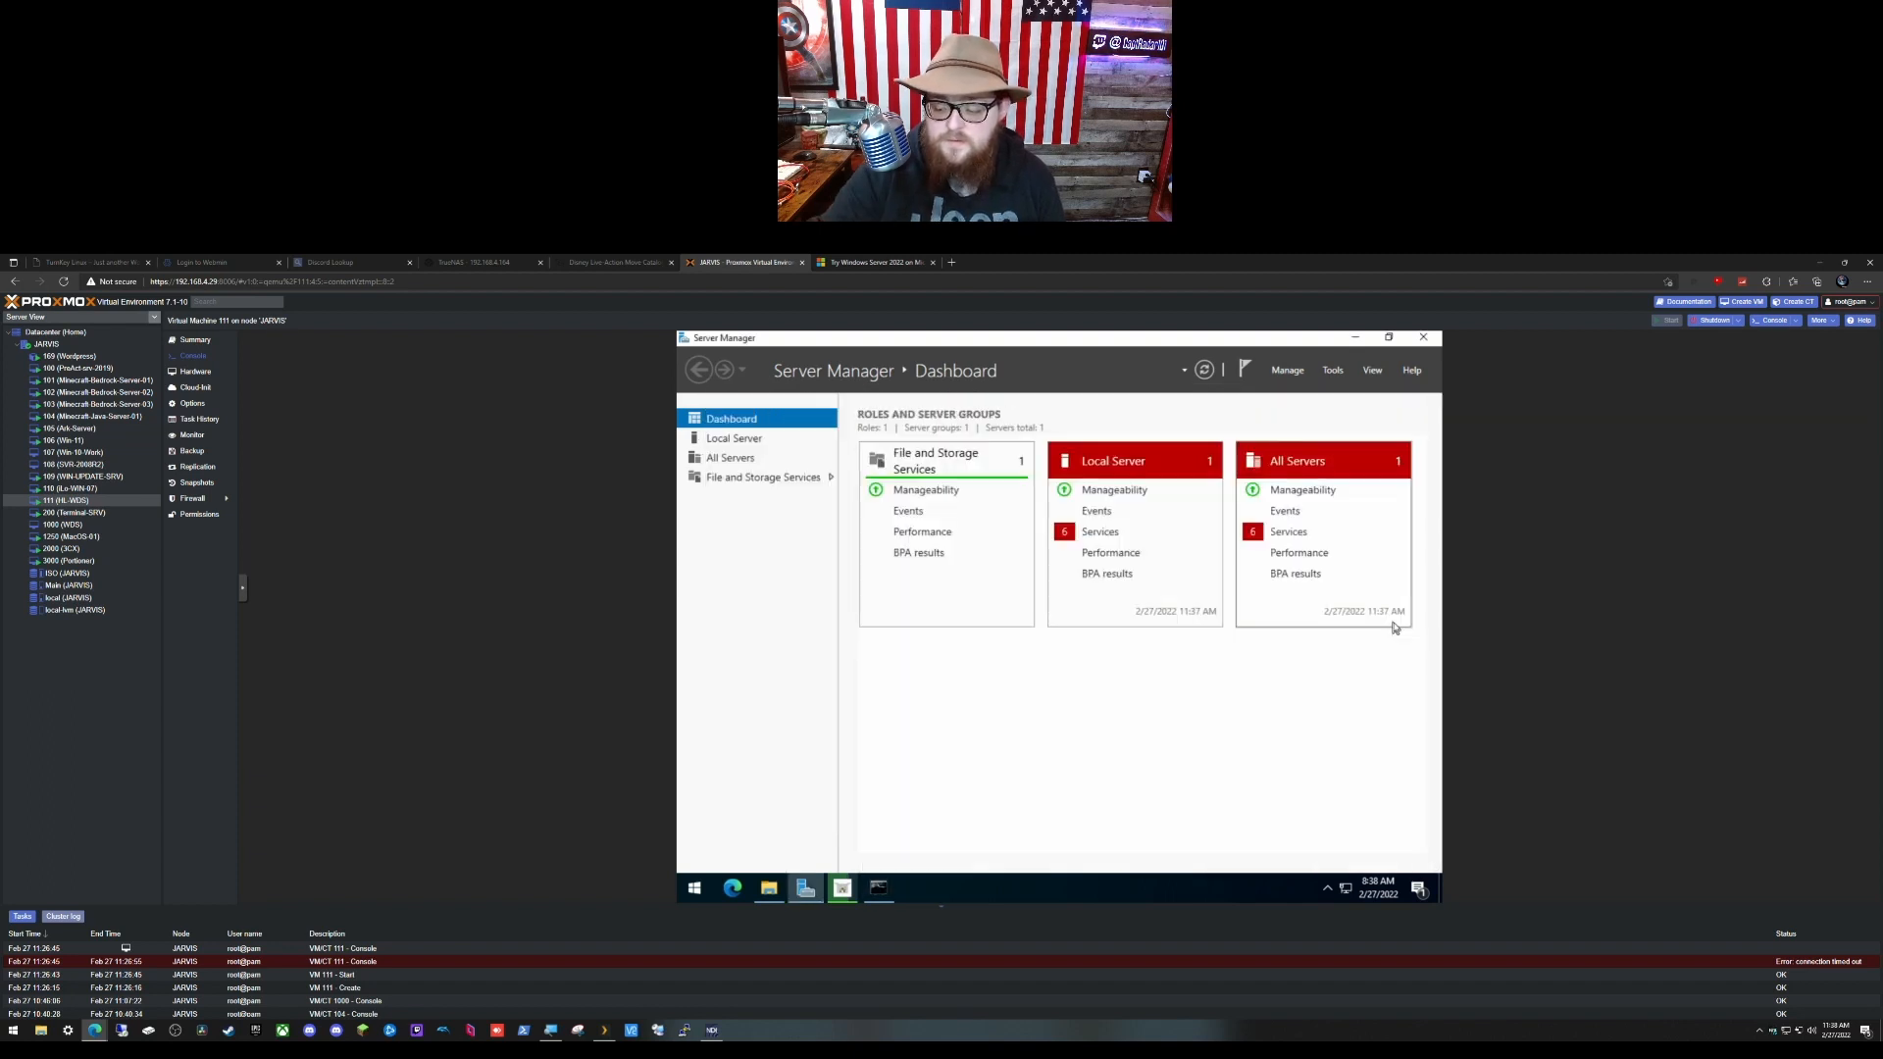
# Step: Start Add Roles and Features with role-based installation on the local server
pyautogui.click(1287, 371)
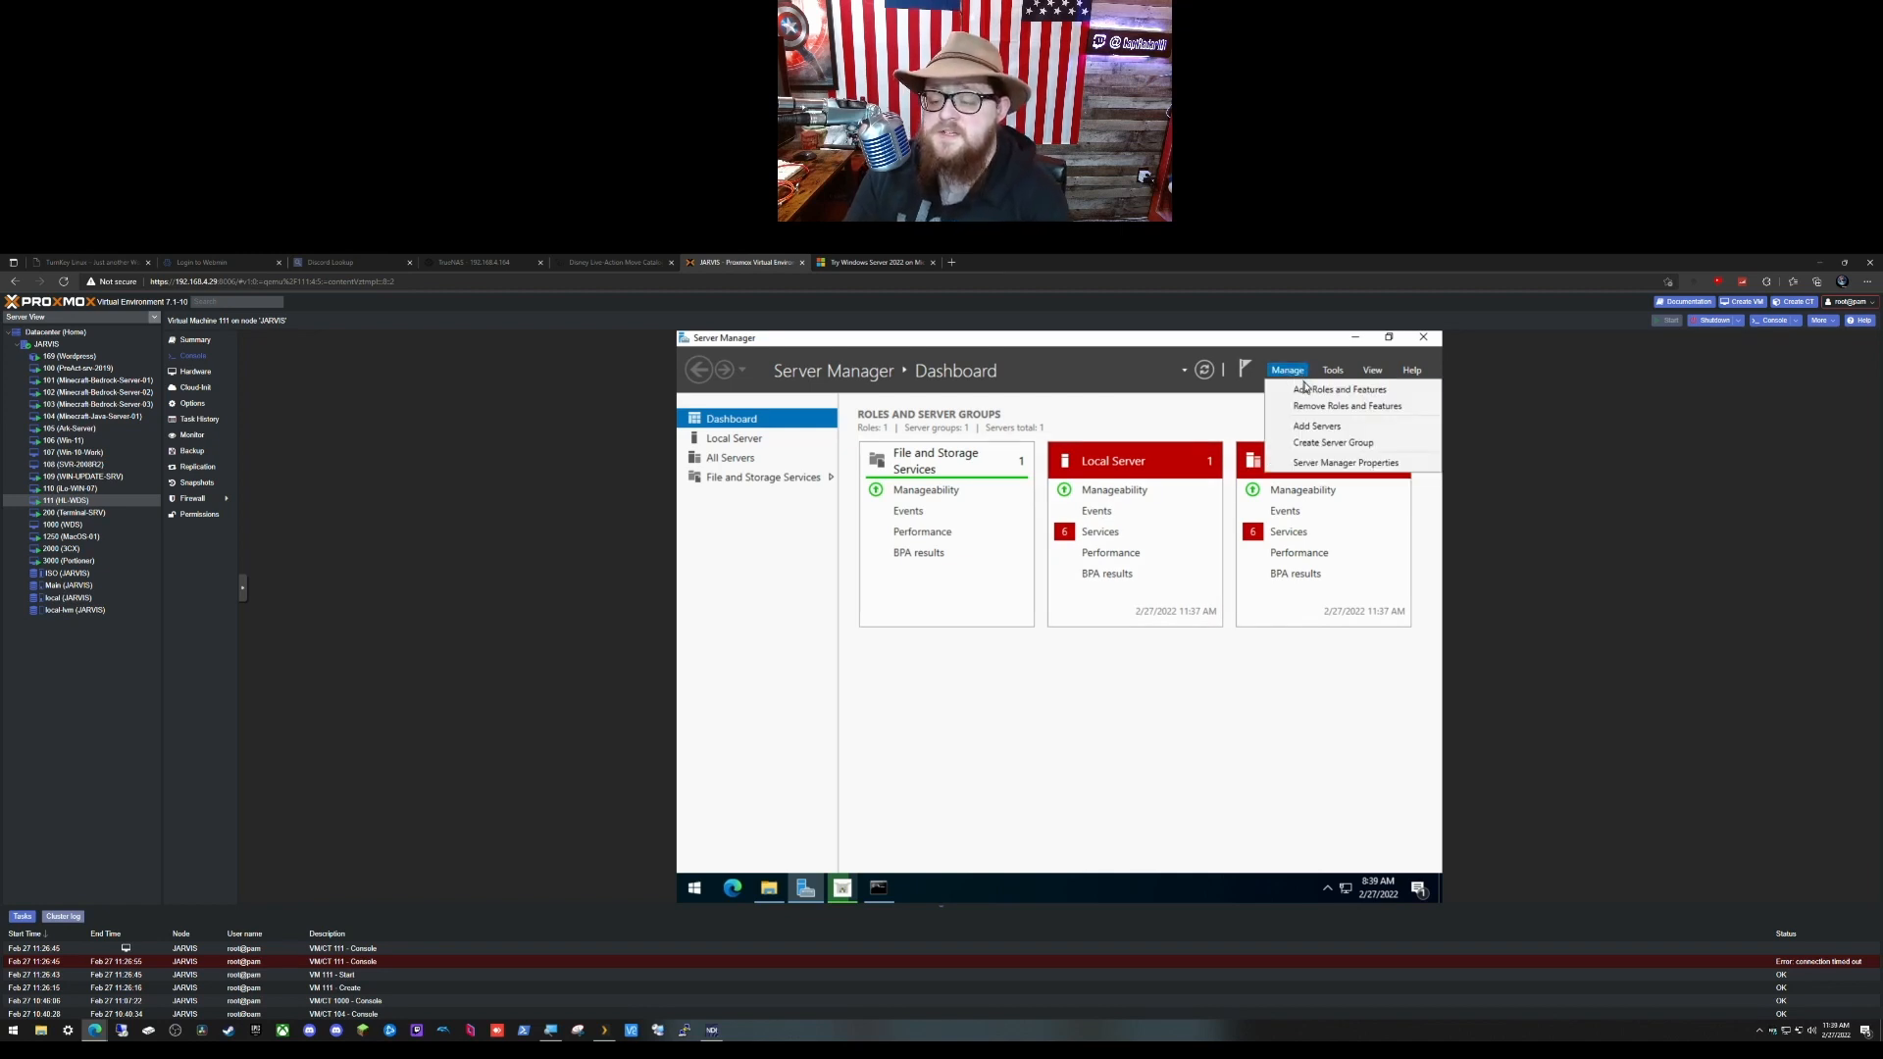
pyautogui.click(1352, 395)
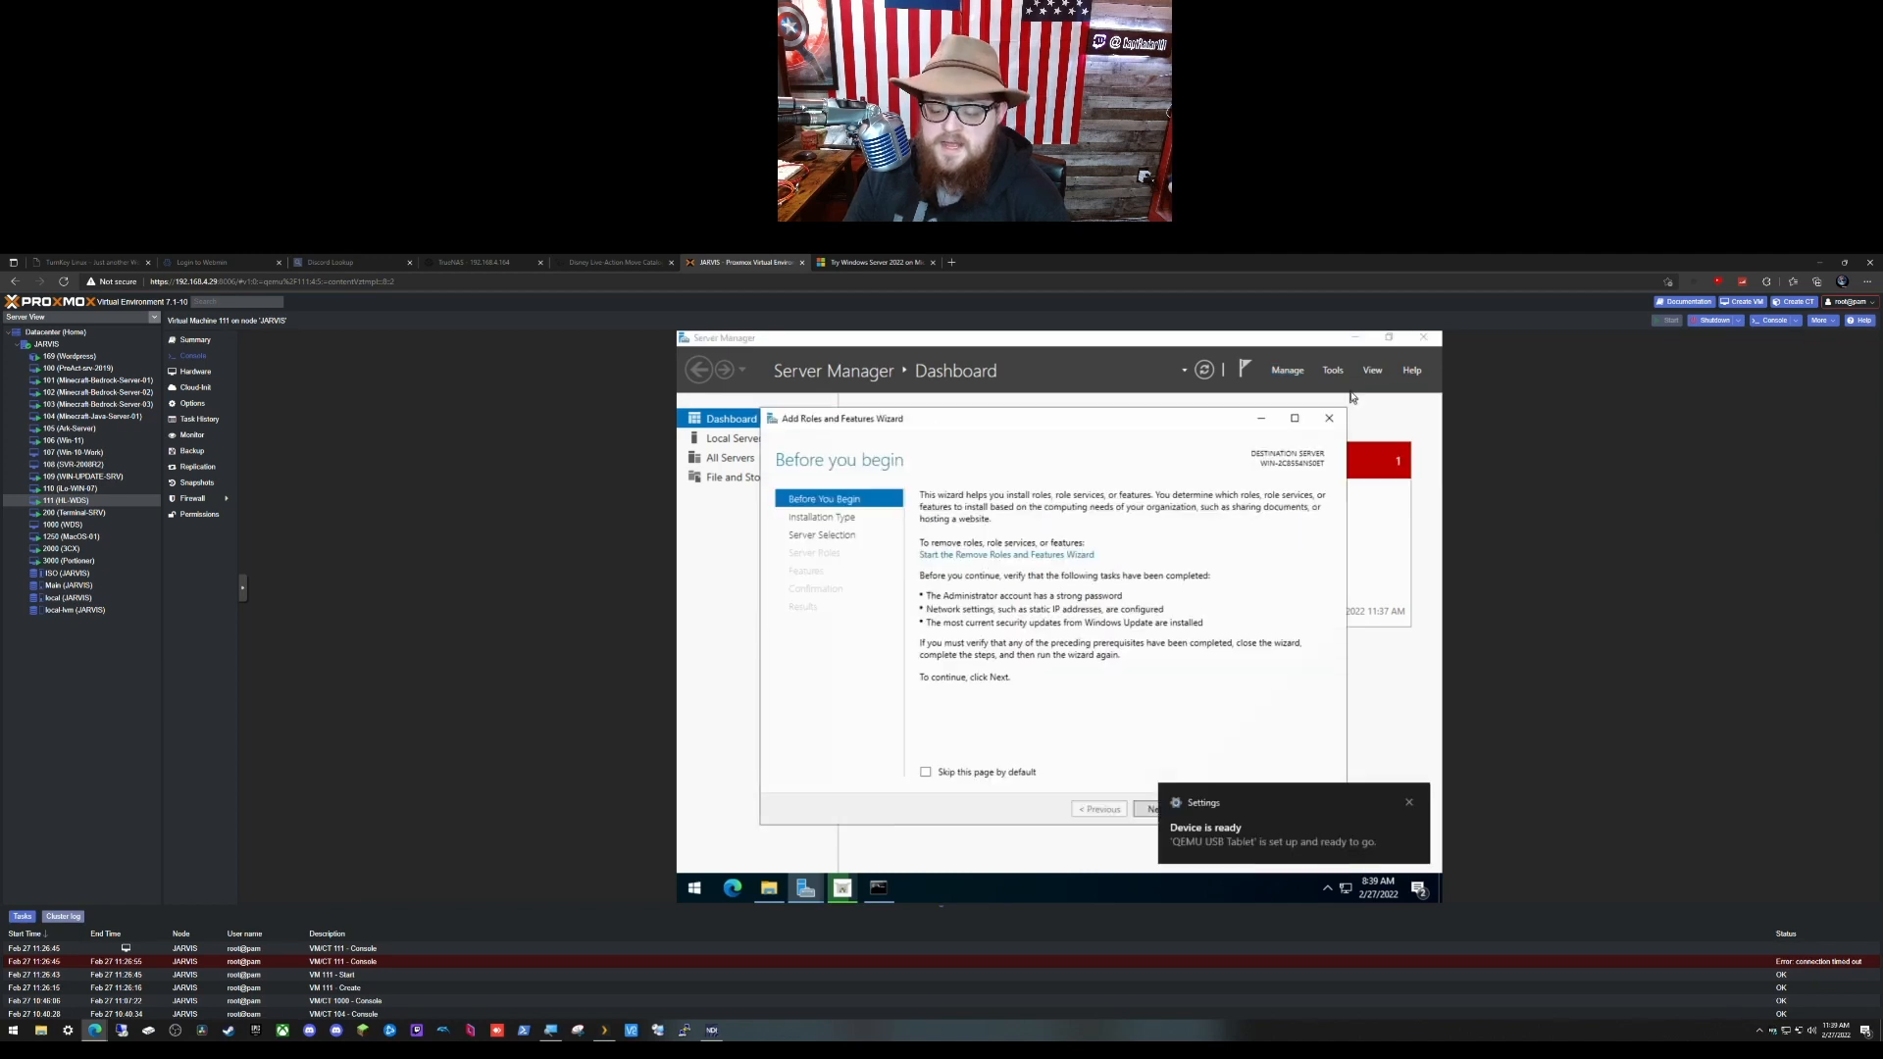
pyautogui.click(1152, 808)
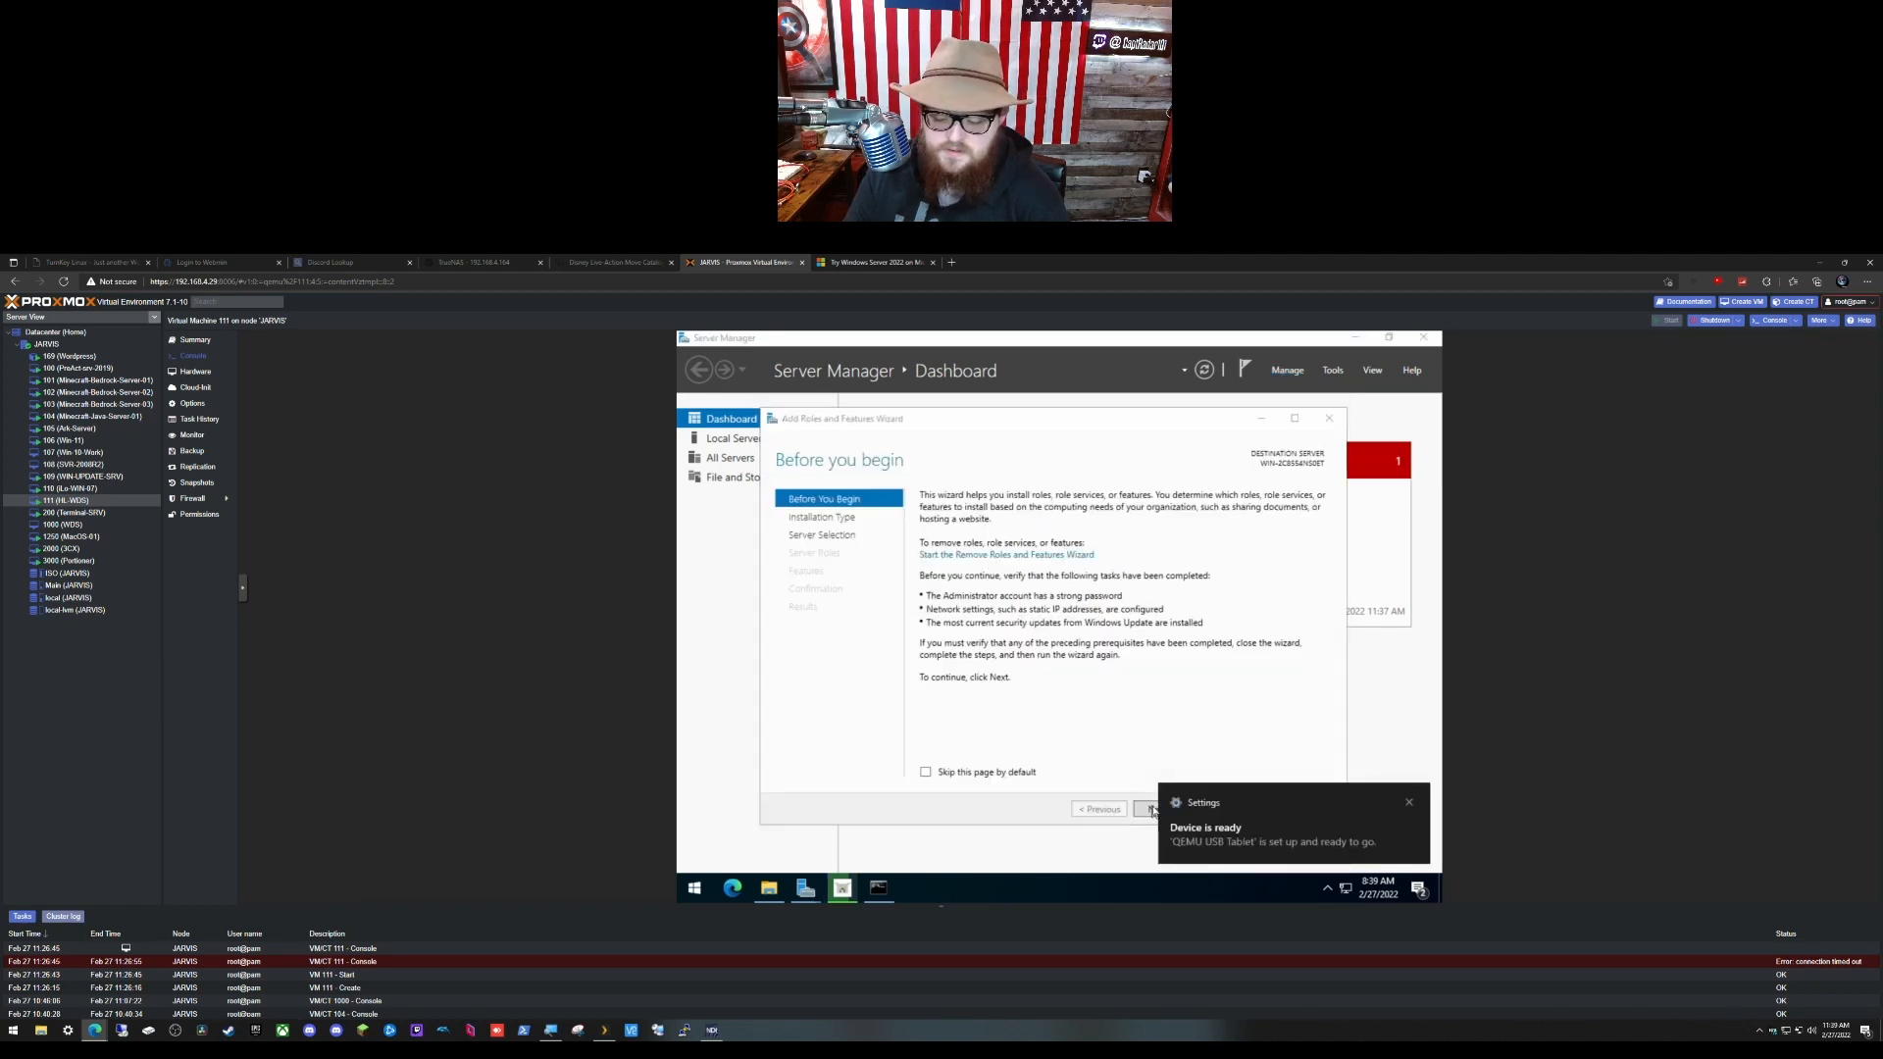
pyautogui.click(1403, 804)
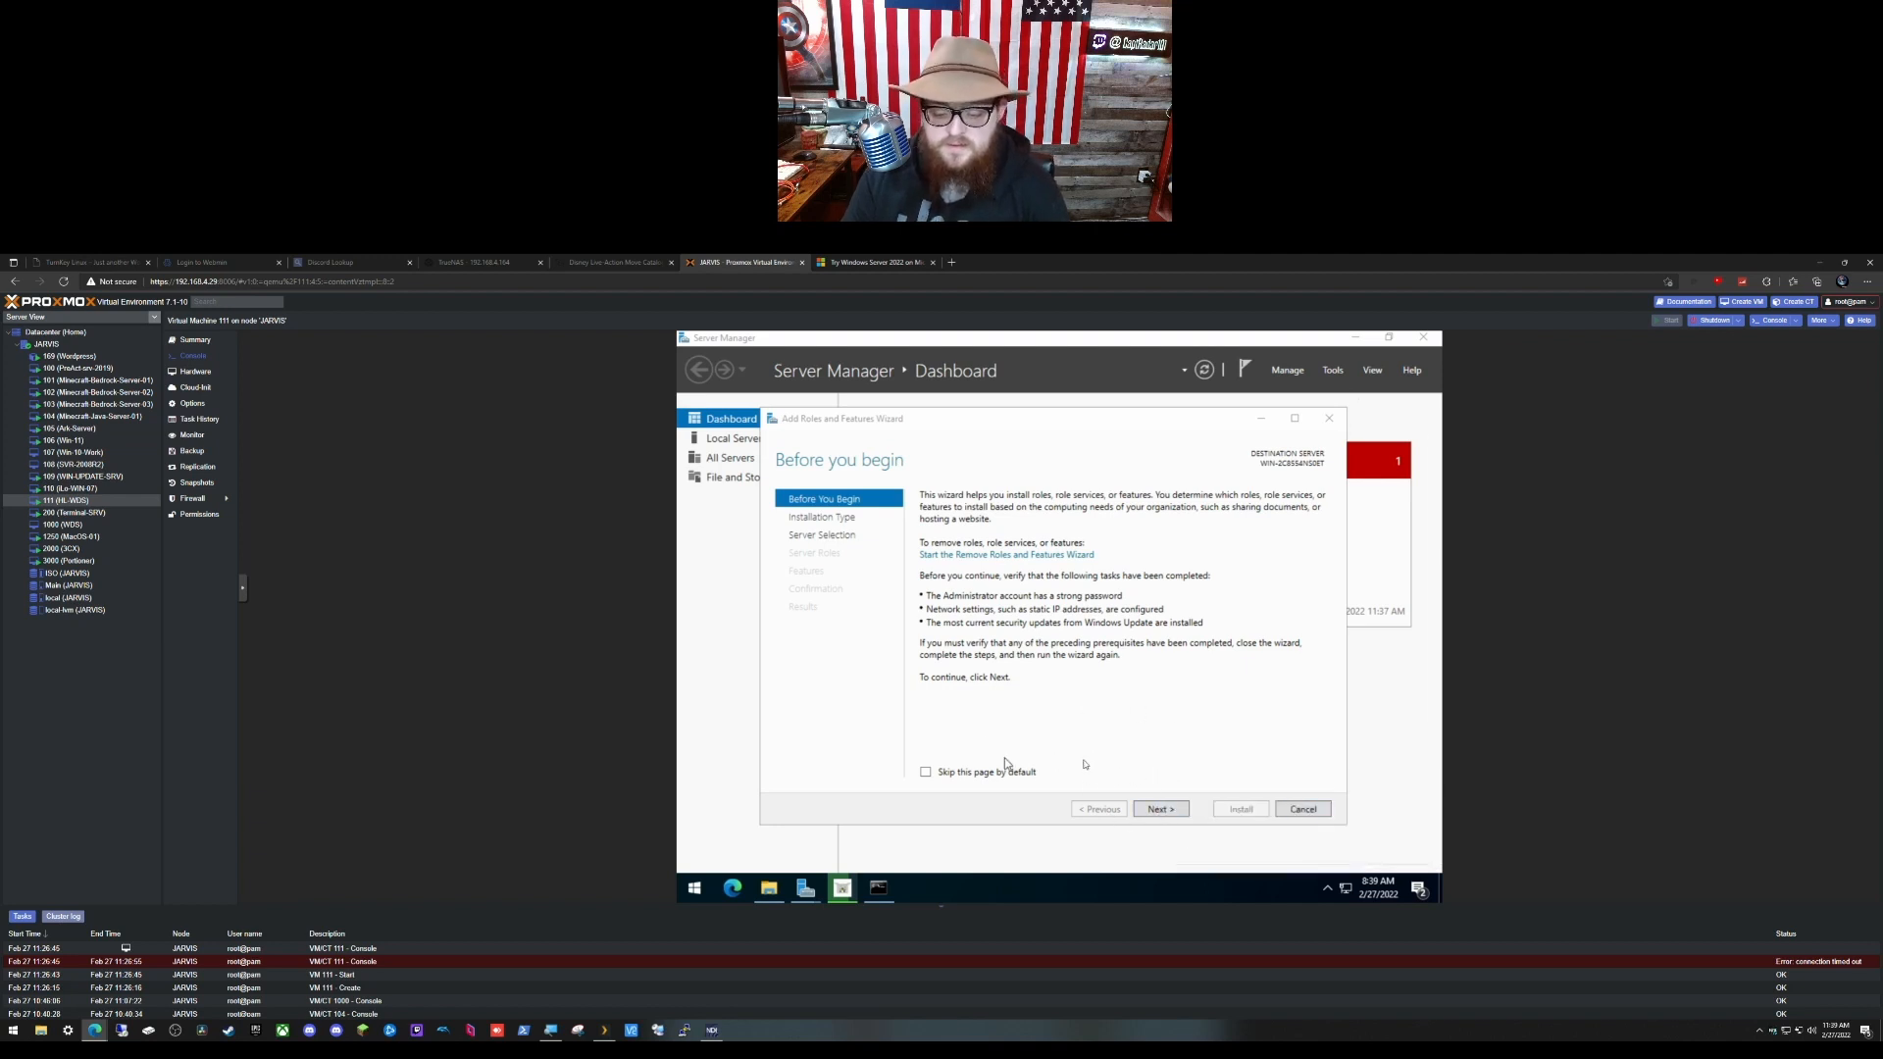
pyautogui.click(1161, 810)
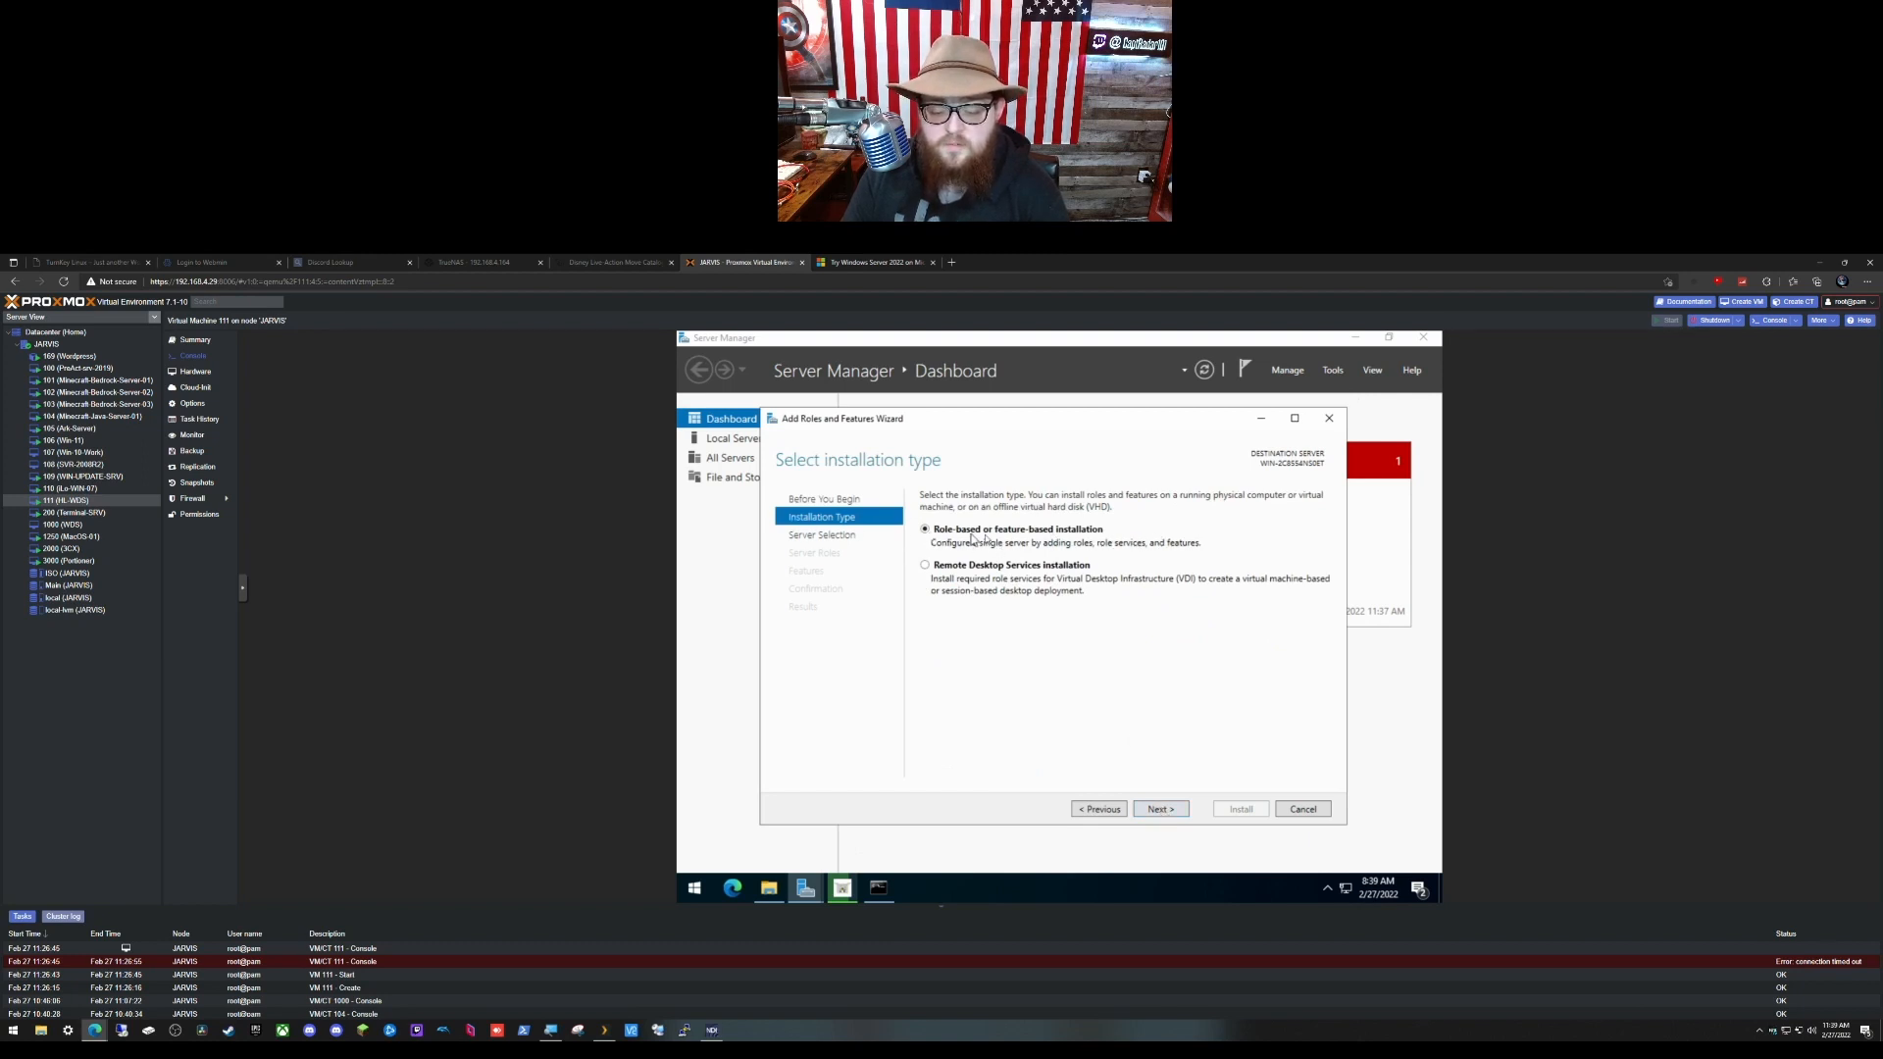
pyautogui.click(1162, 808)
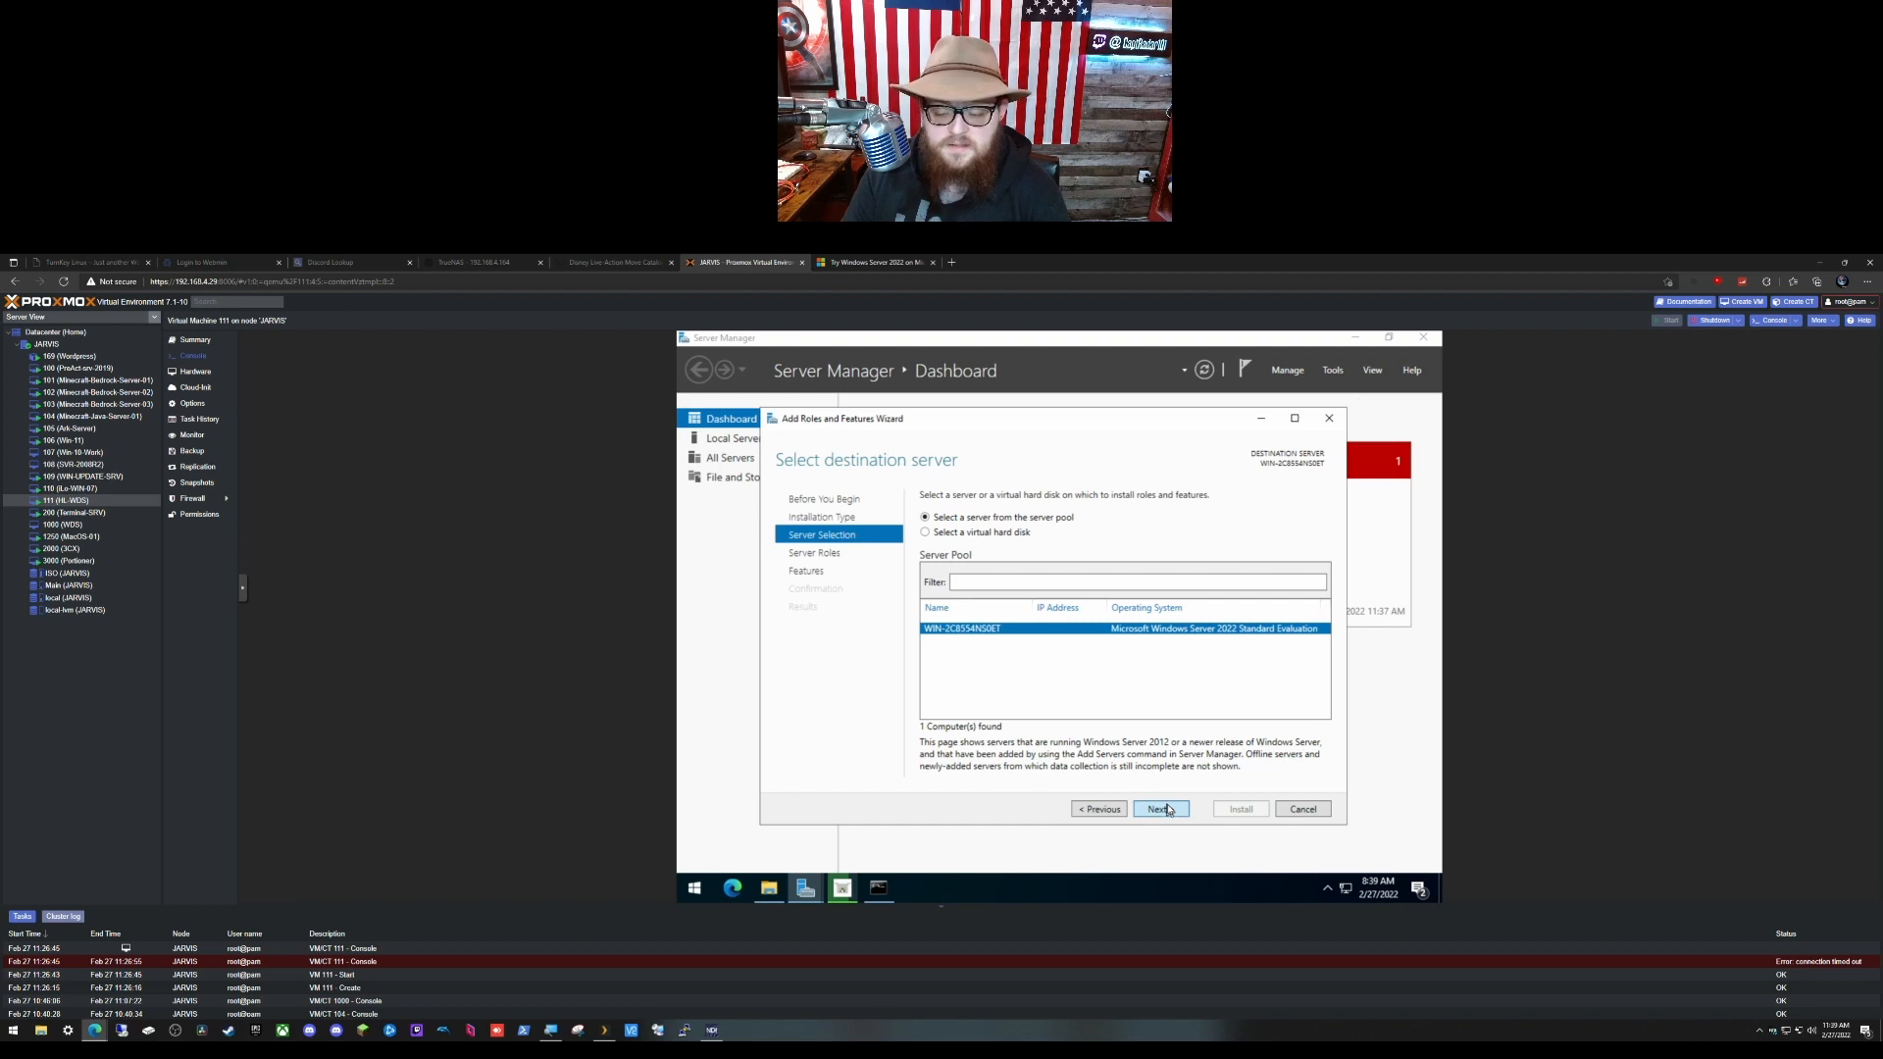
pyautogui.click(1166, 809)
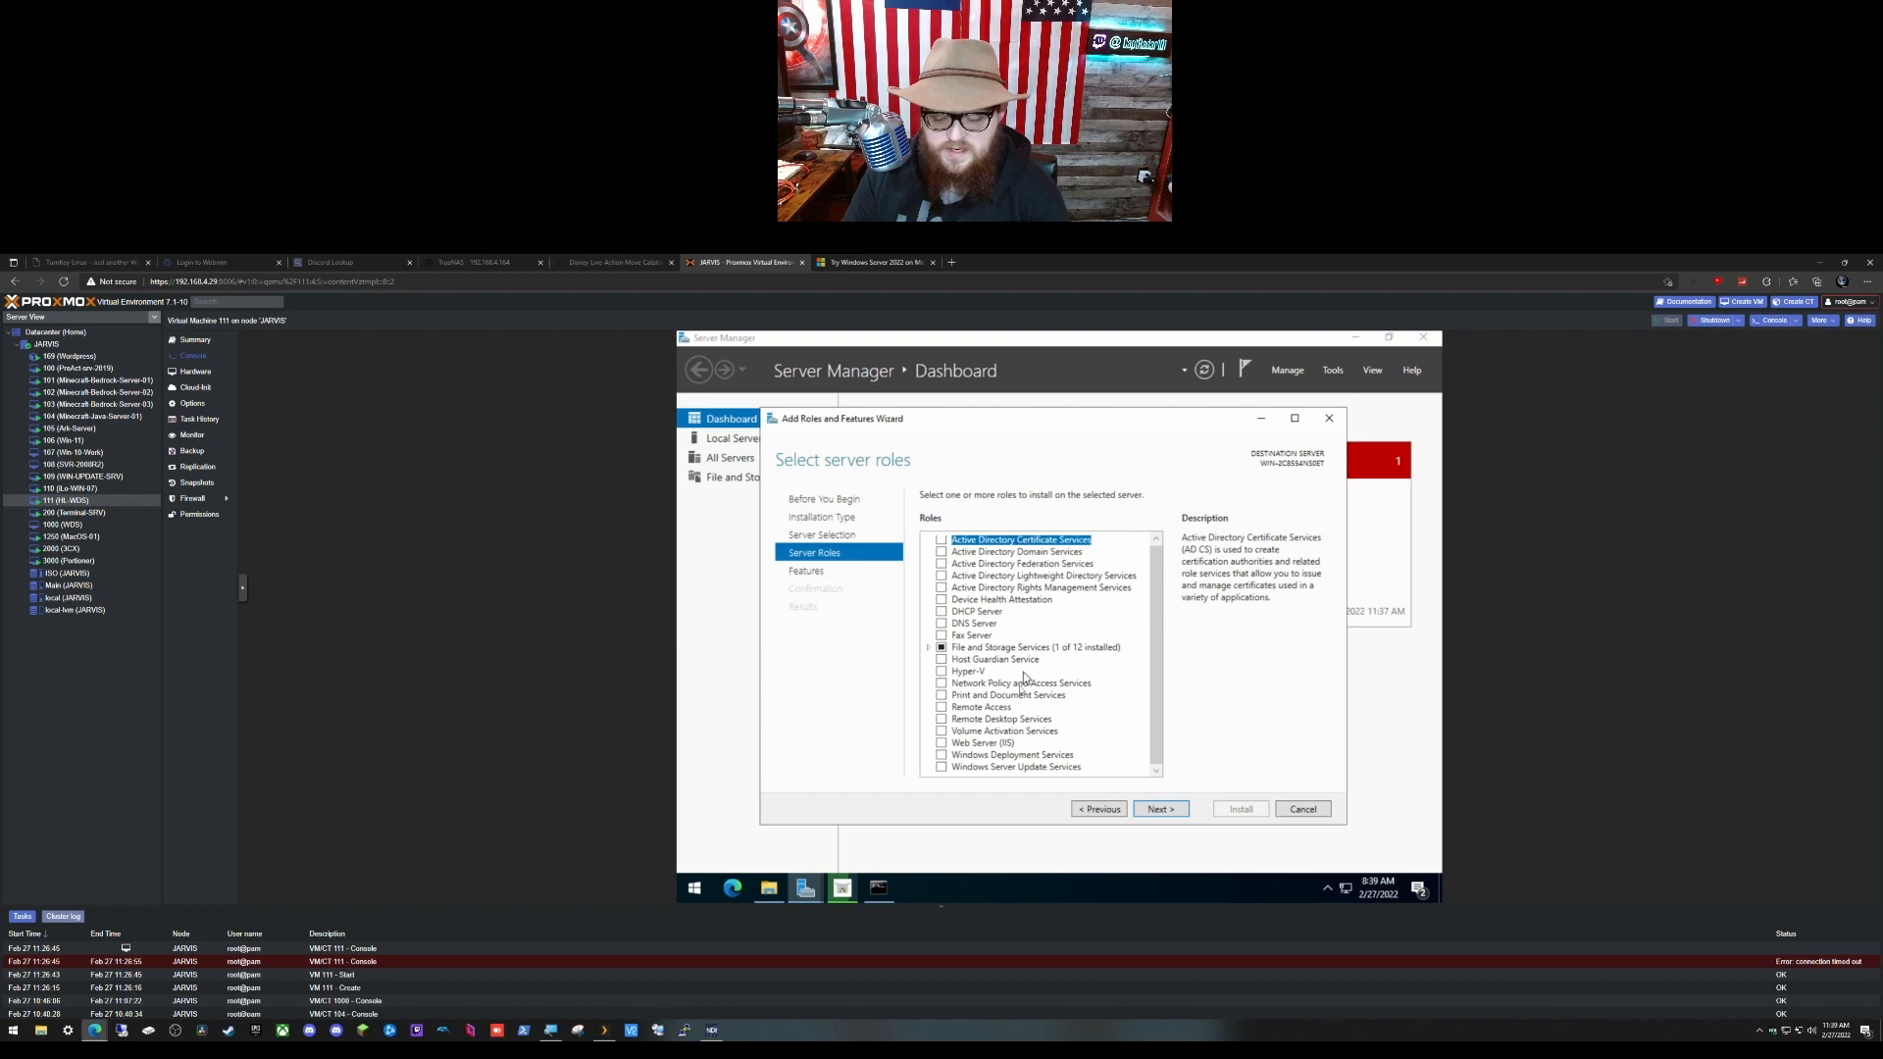
# Step: Select Windows Deployment Services with its management tools, keep Deployment and Transport Server, and install
pyautogui.click(944, 756)
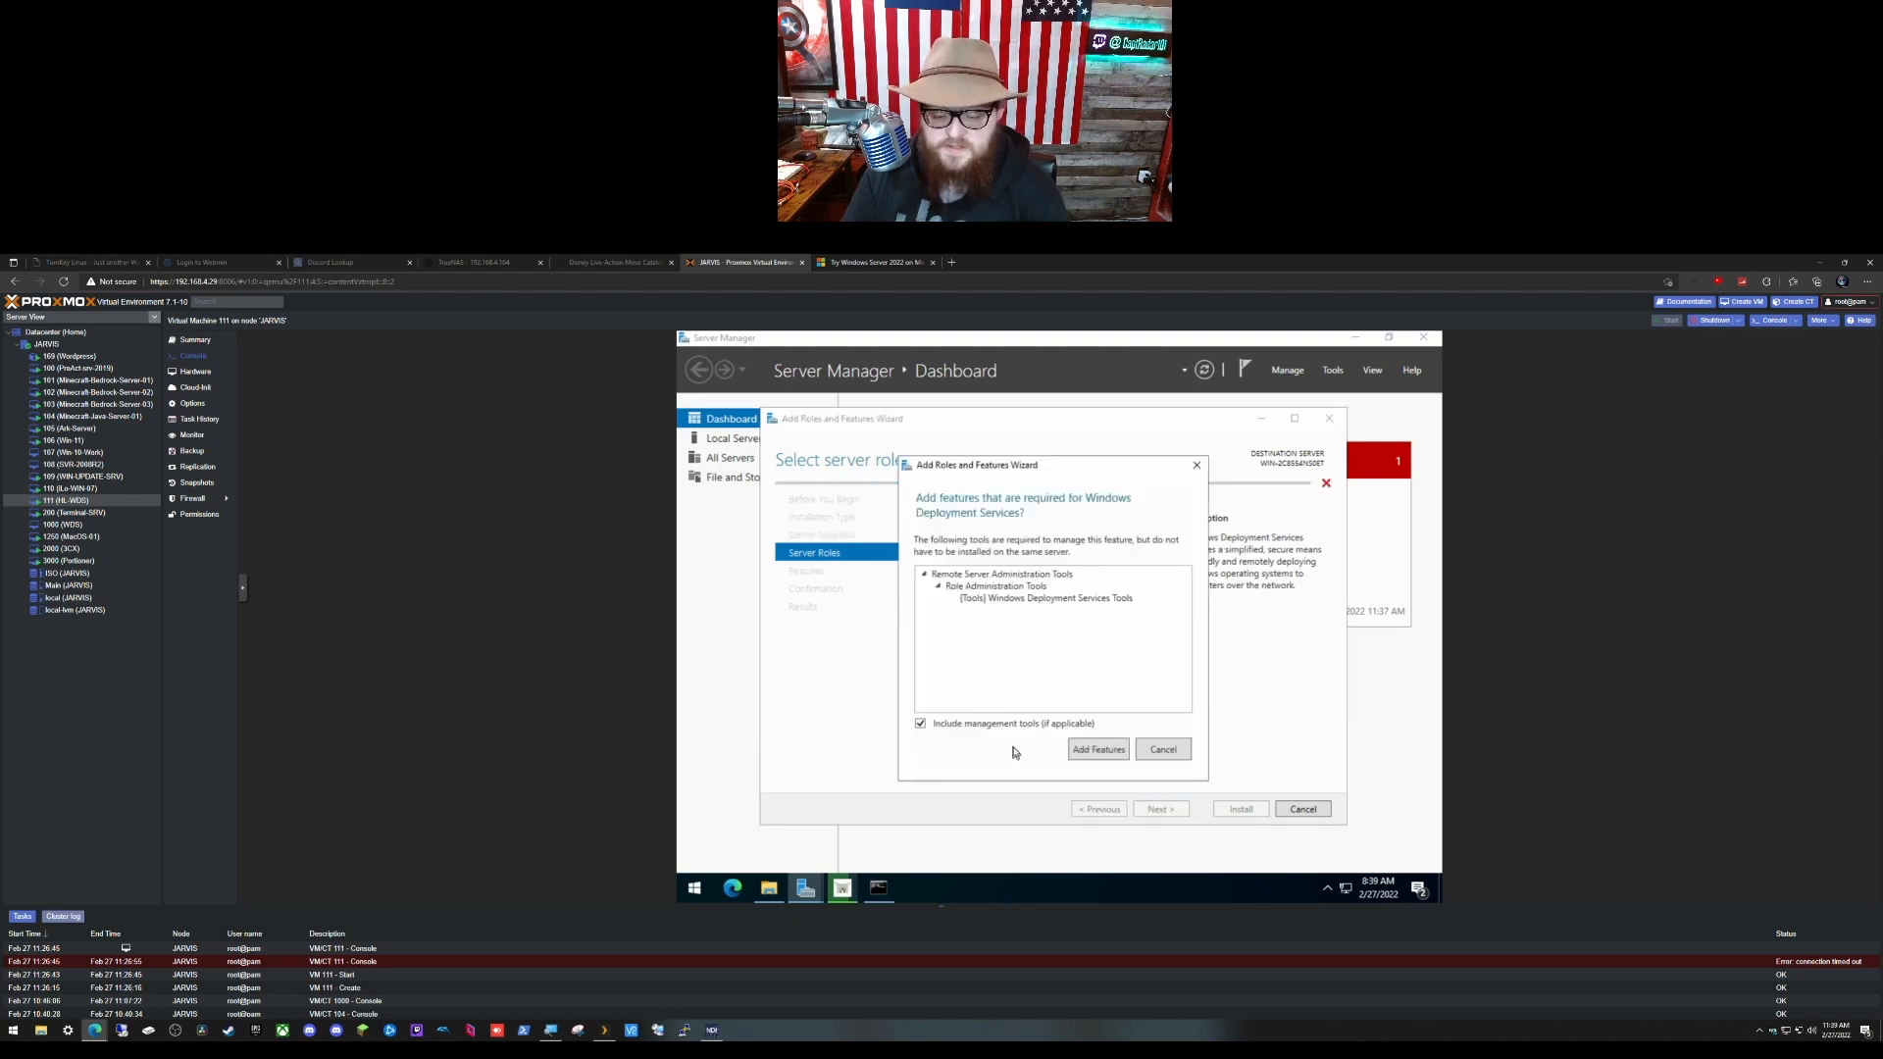
pyautogui.click(1095, 750)
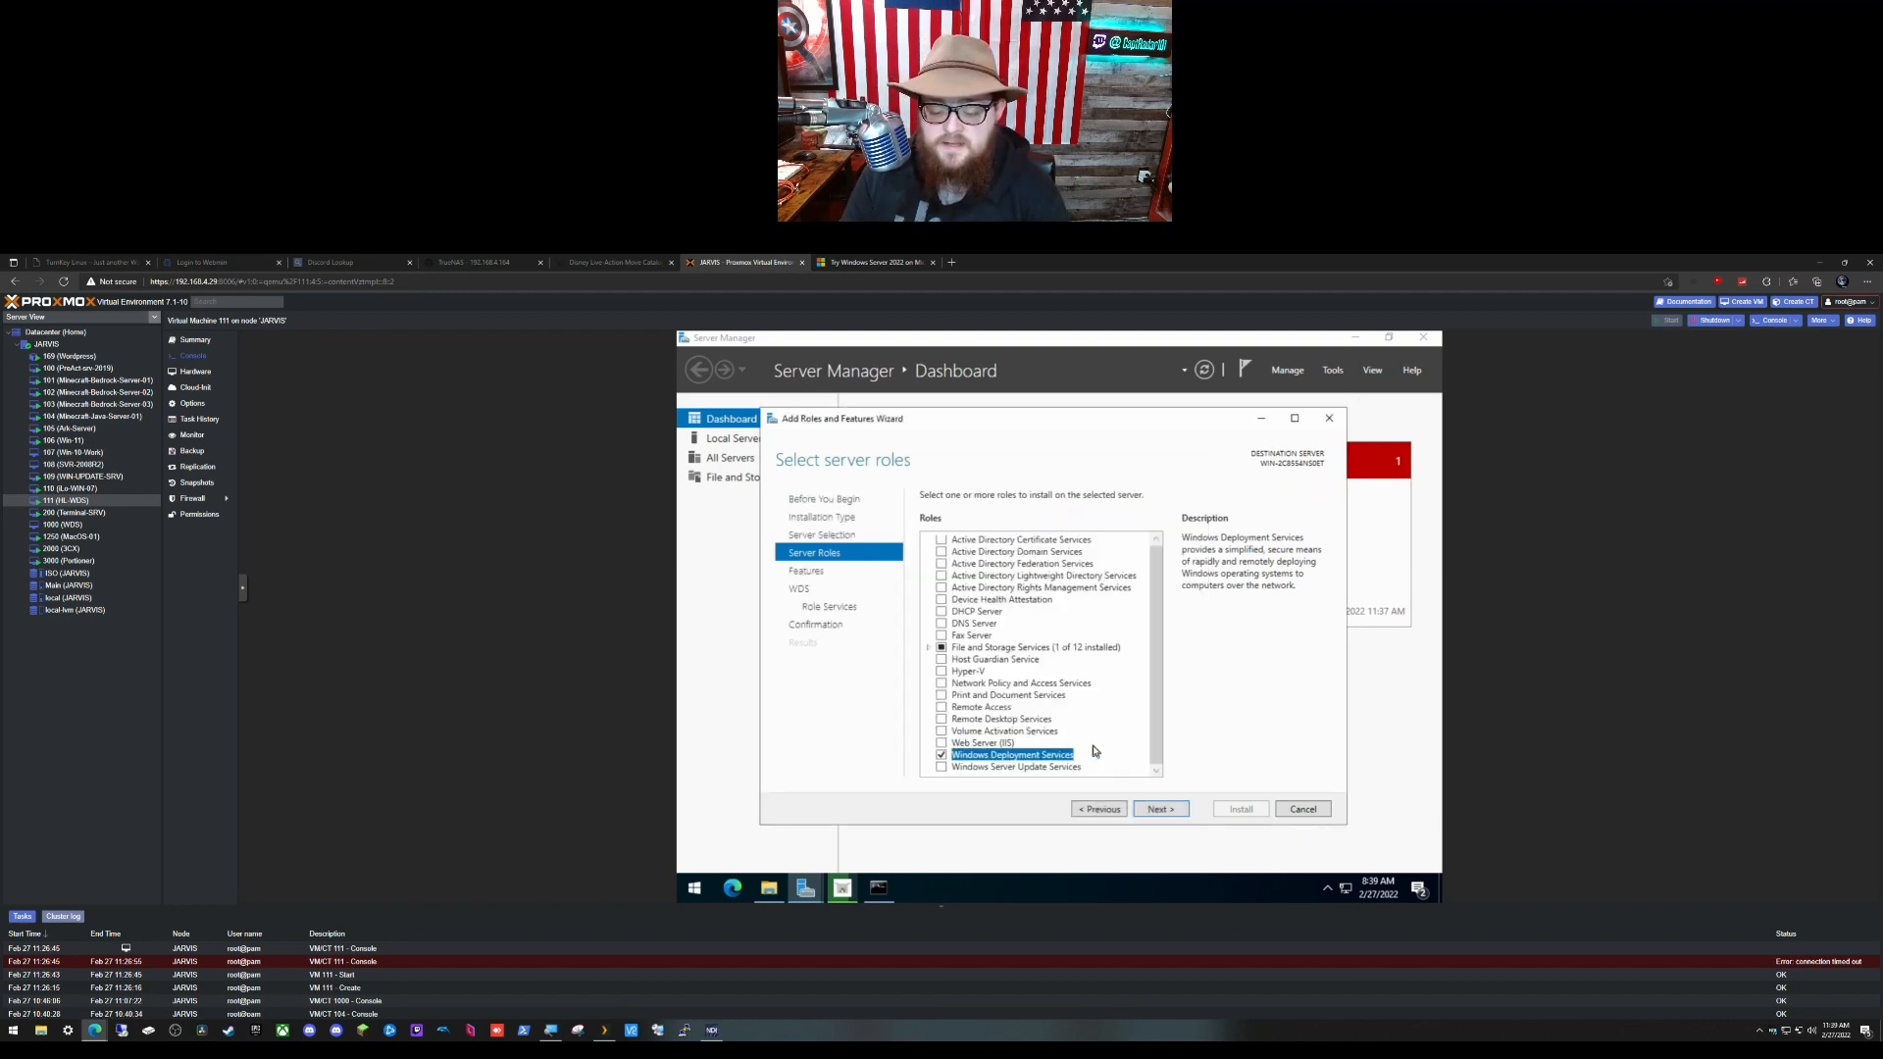
pyautogui.click(1160, 810)
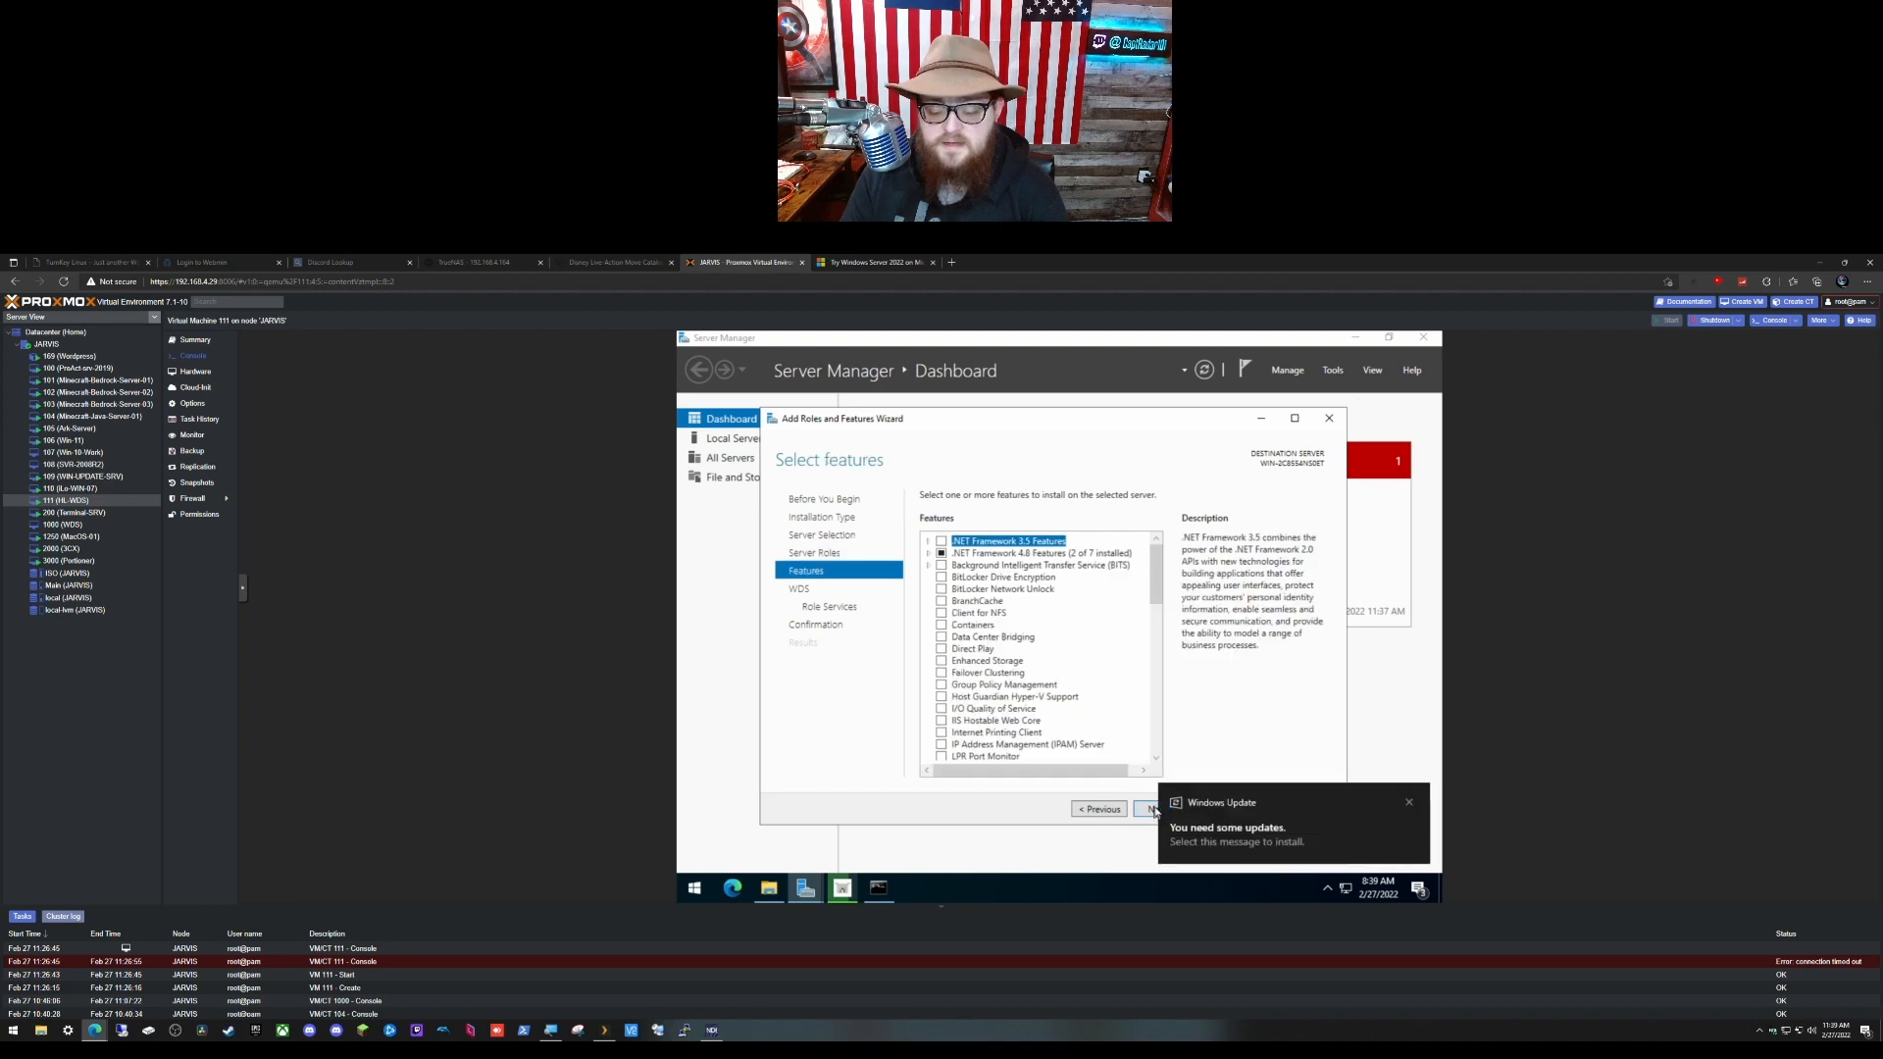
pyautogui.click(1409, 802)
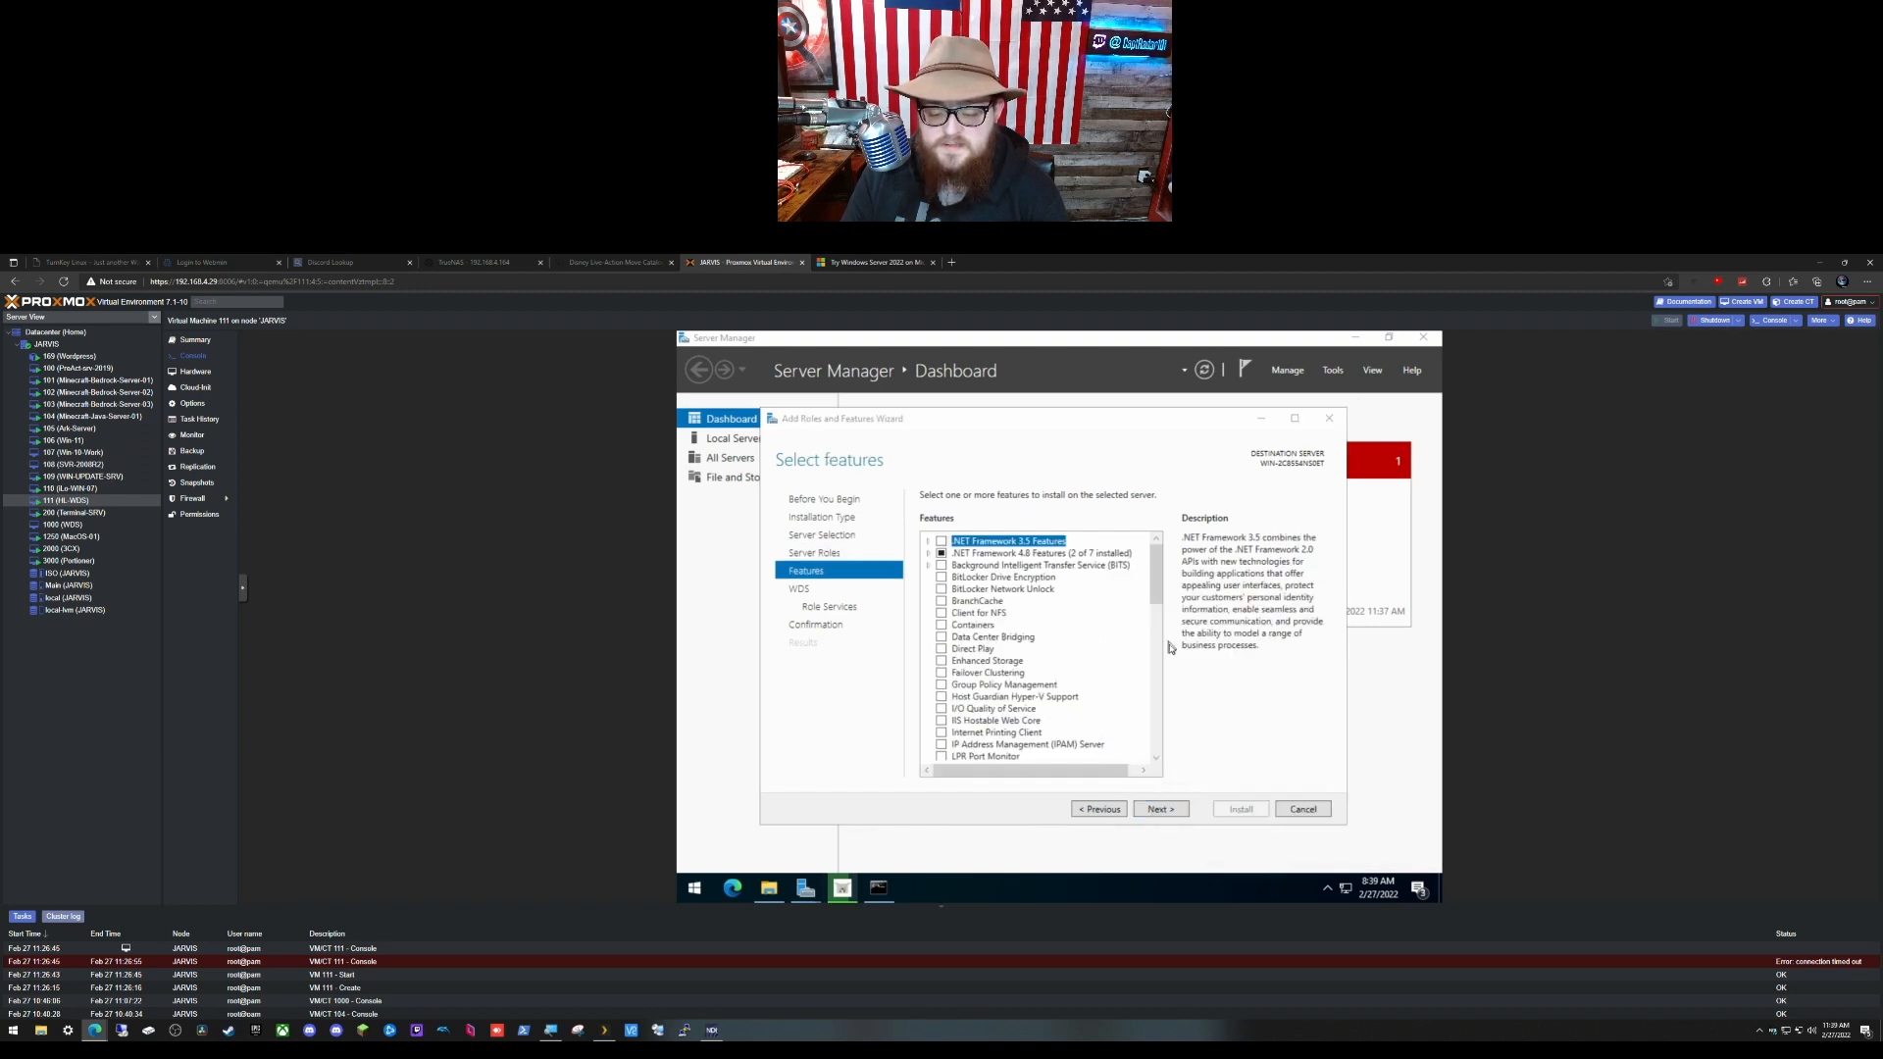
pyautogui.click(1161, 810)
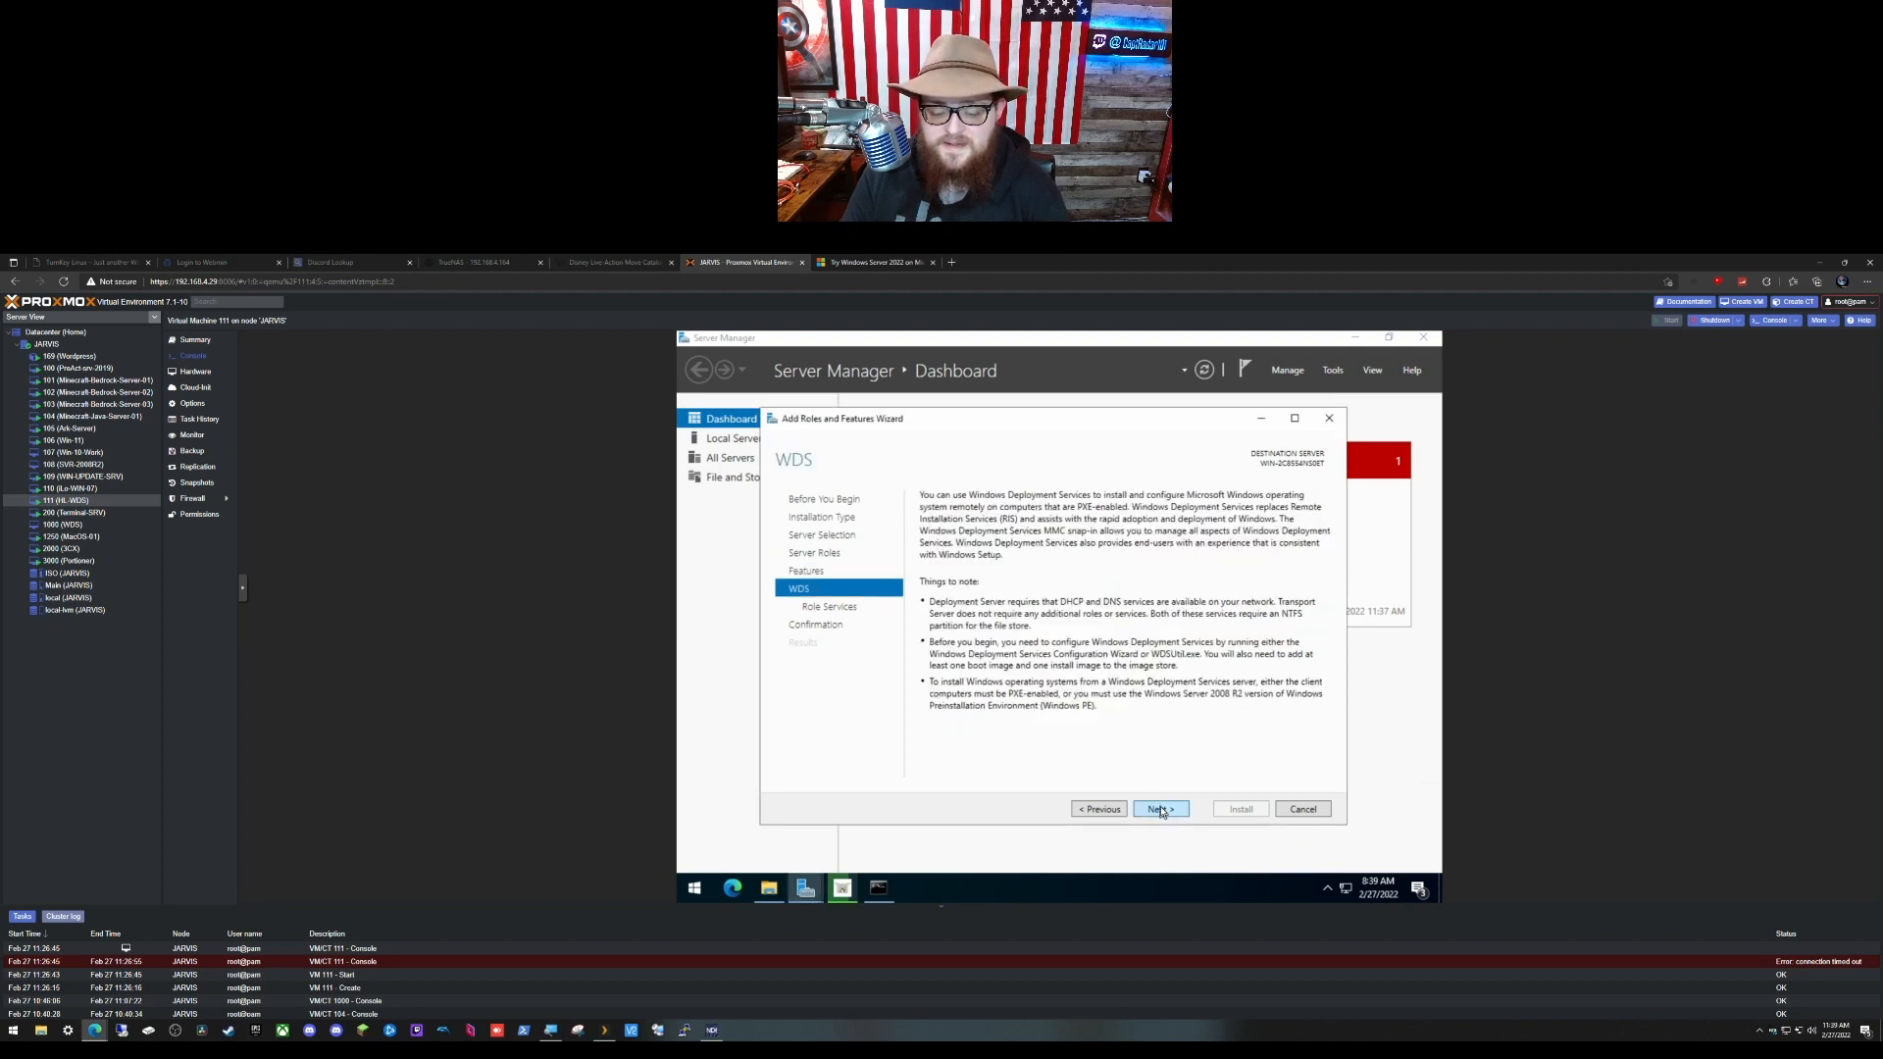
pyautogui.click(1161, 810)
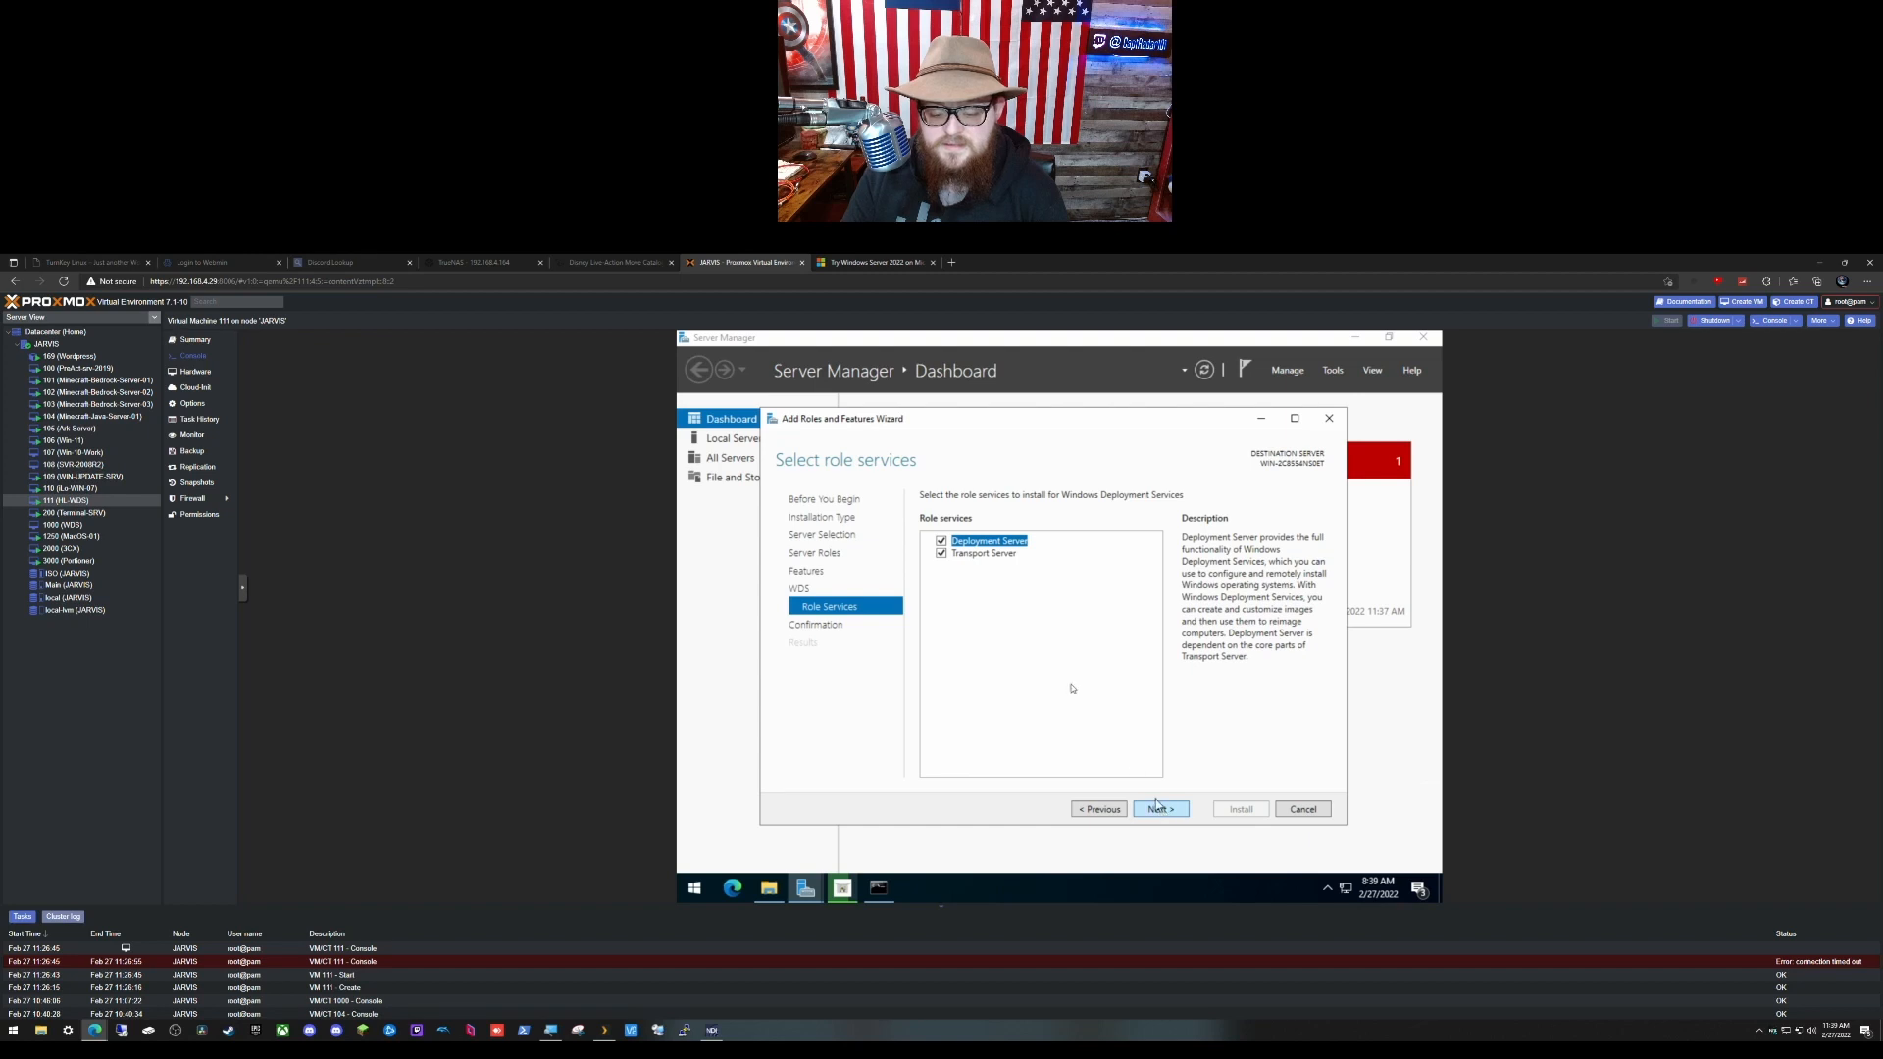
pyautogui.click(1153, 811)
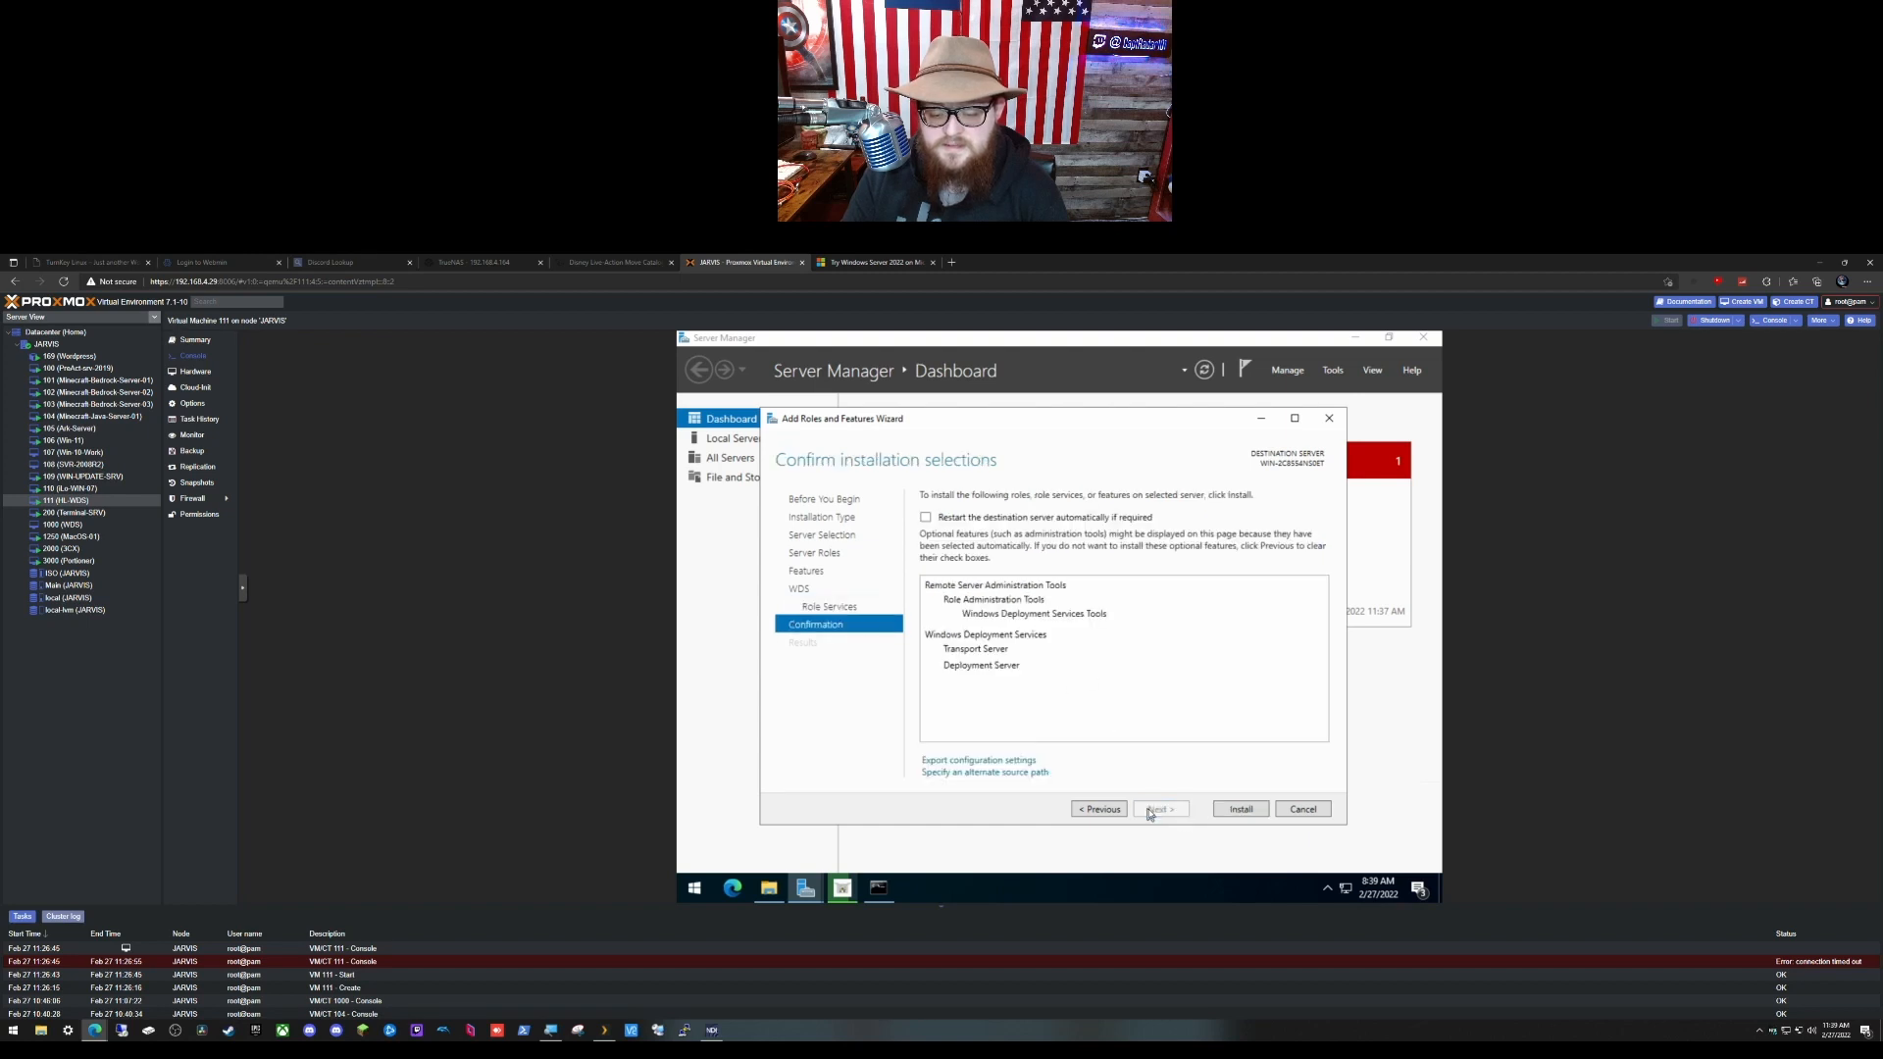
pyautogui.click(1238, 809)
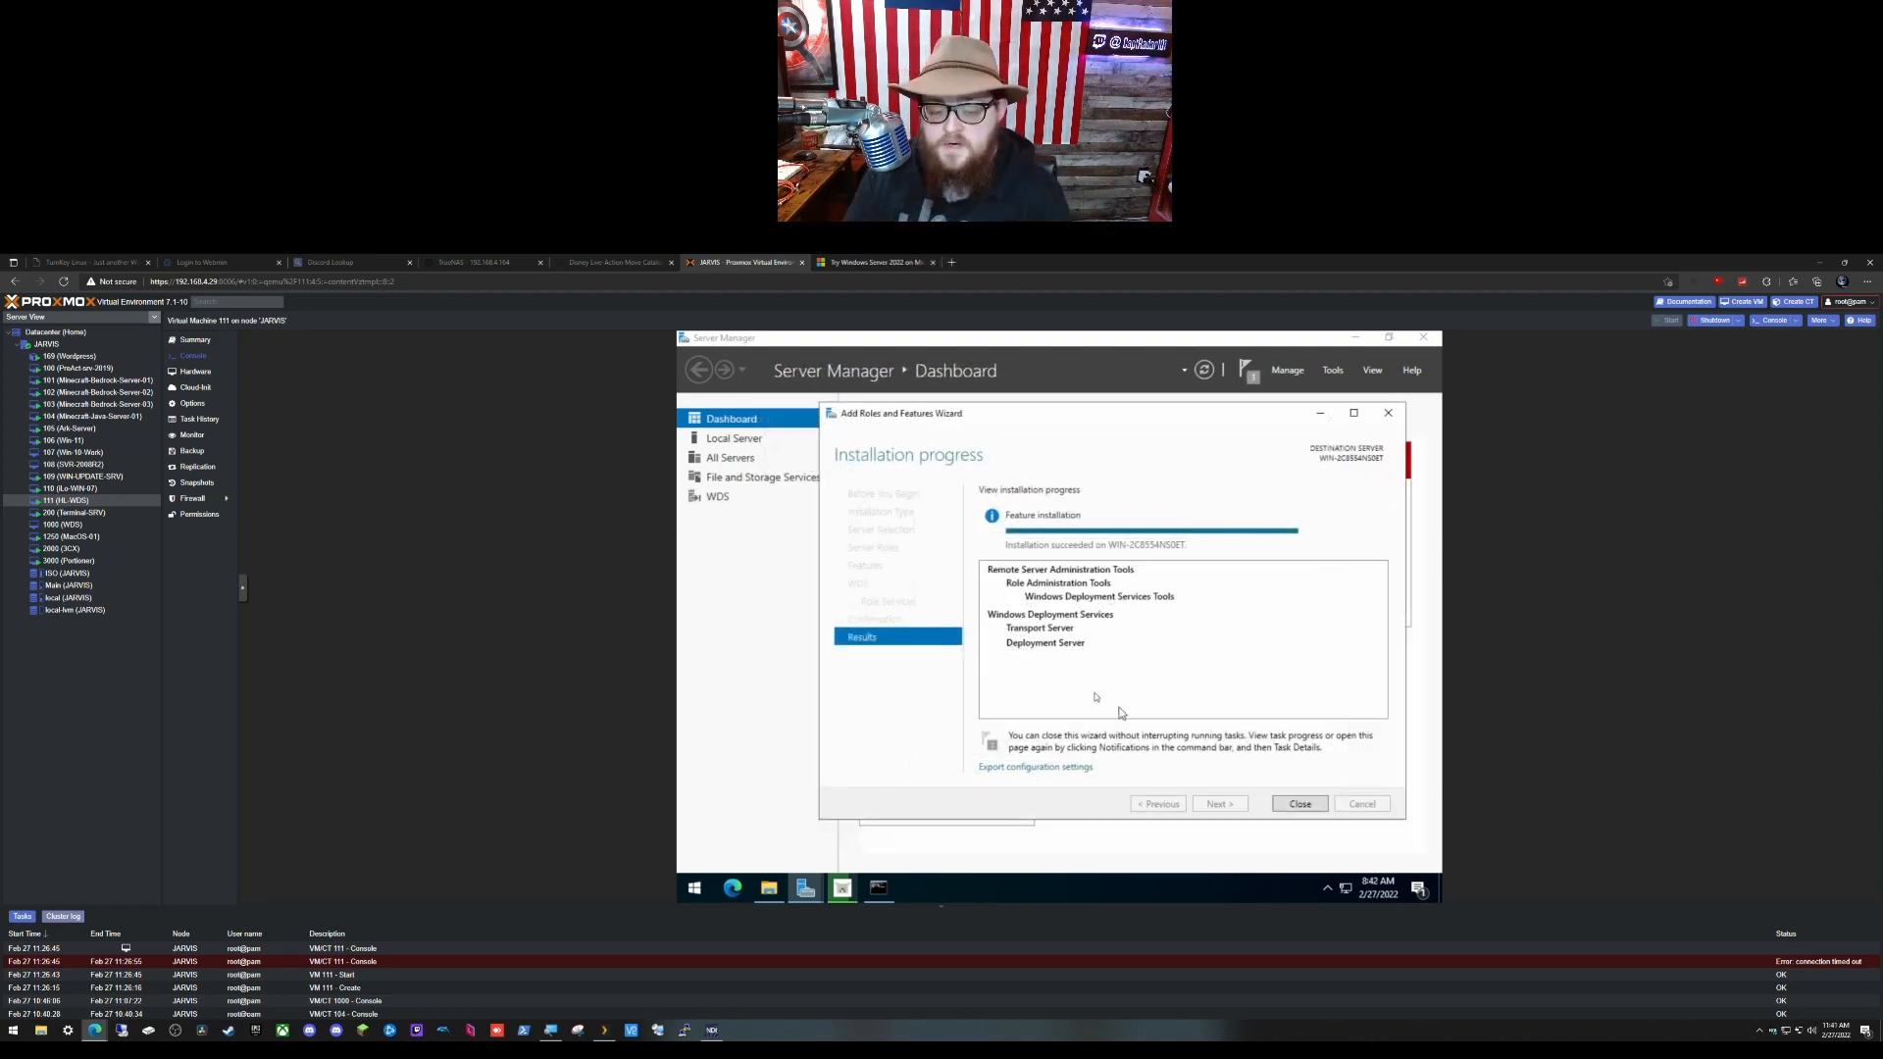
# Step: Close the wizard and cmd.exe, abort the failing Virtio-win guest tools setup, and open Local Server
pyautogui.click(1299, 805)
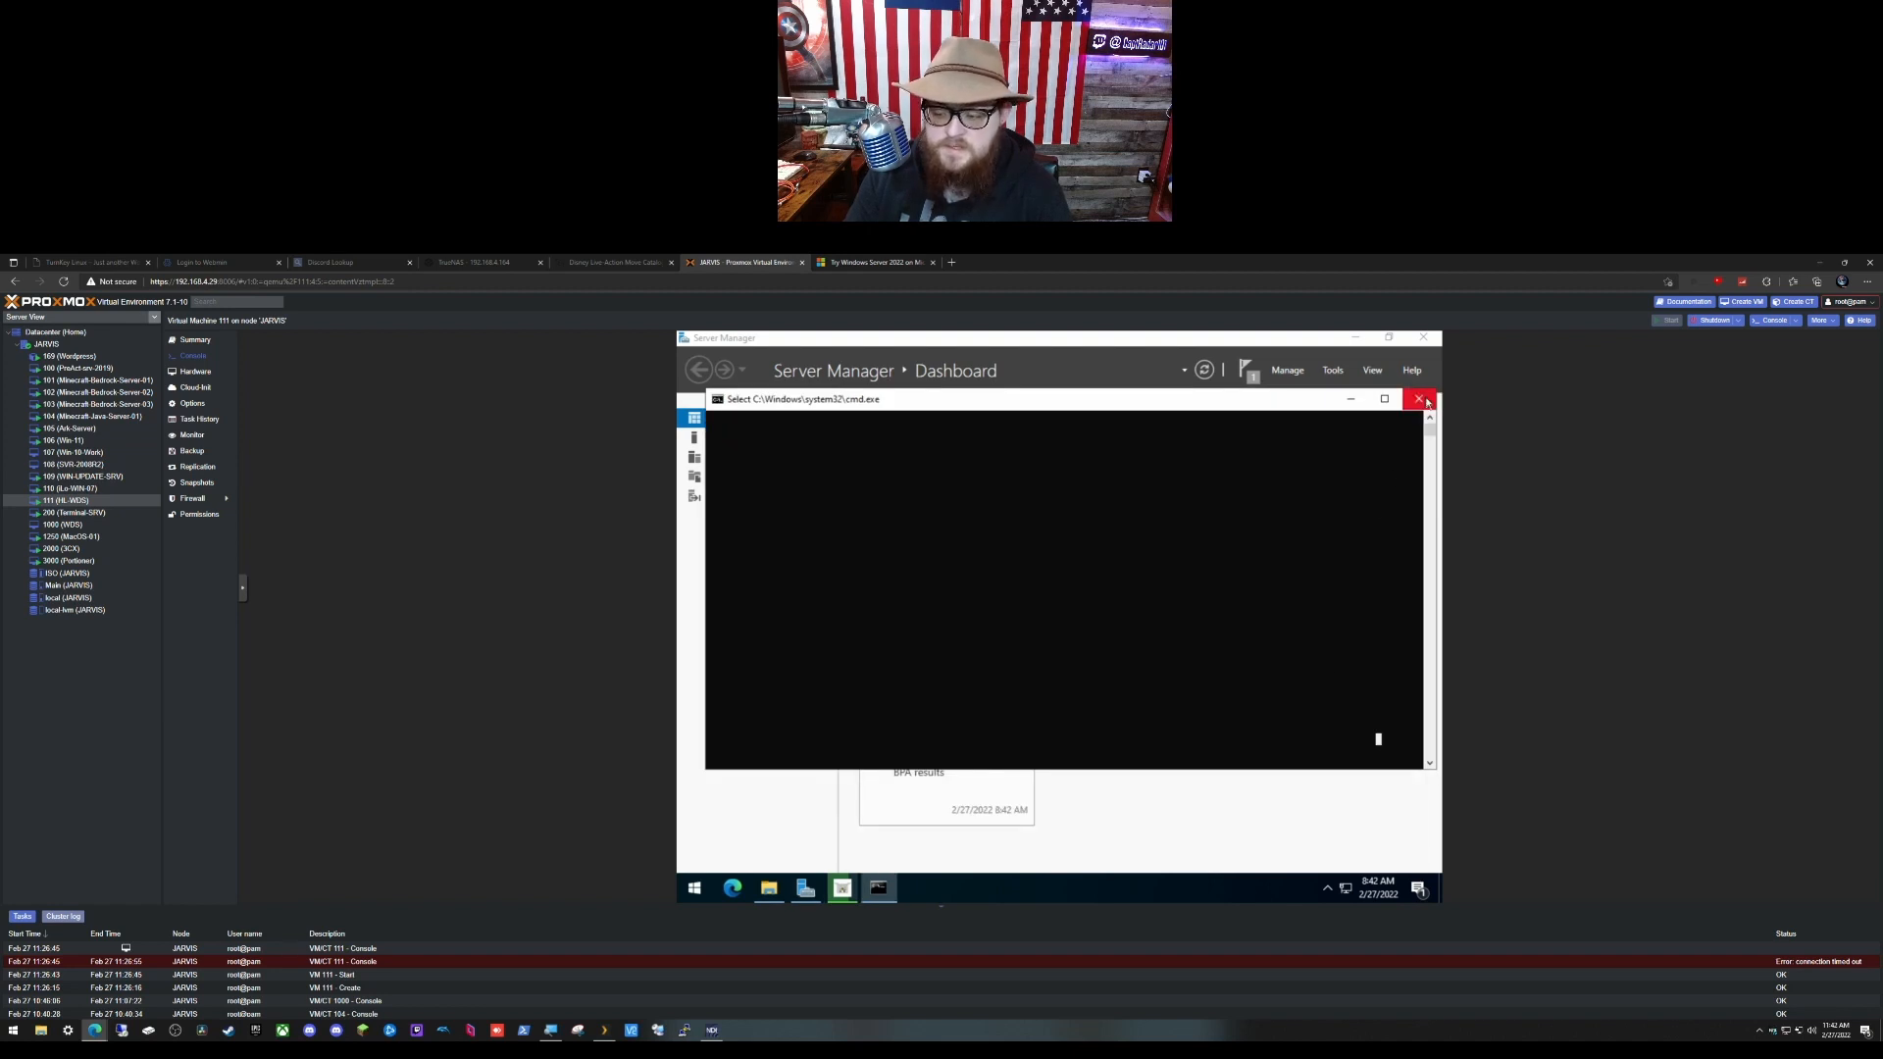
pyautogui.click(1418, 399)
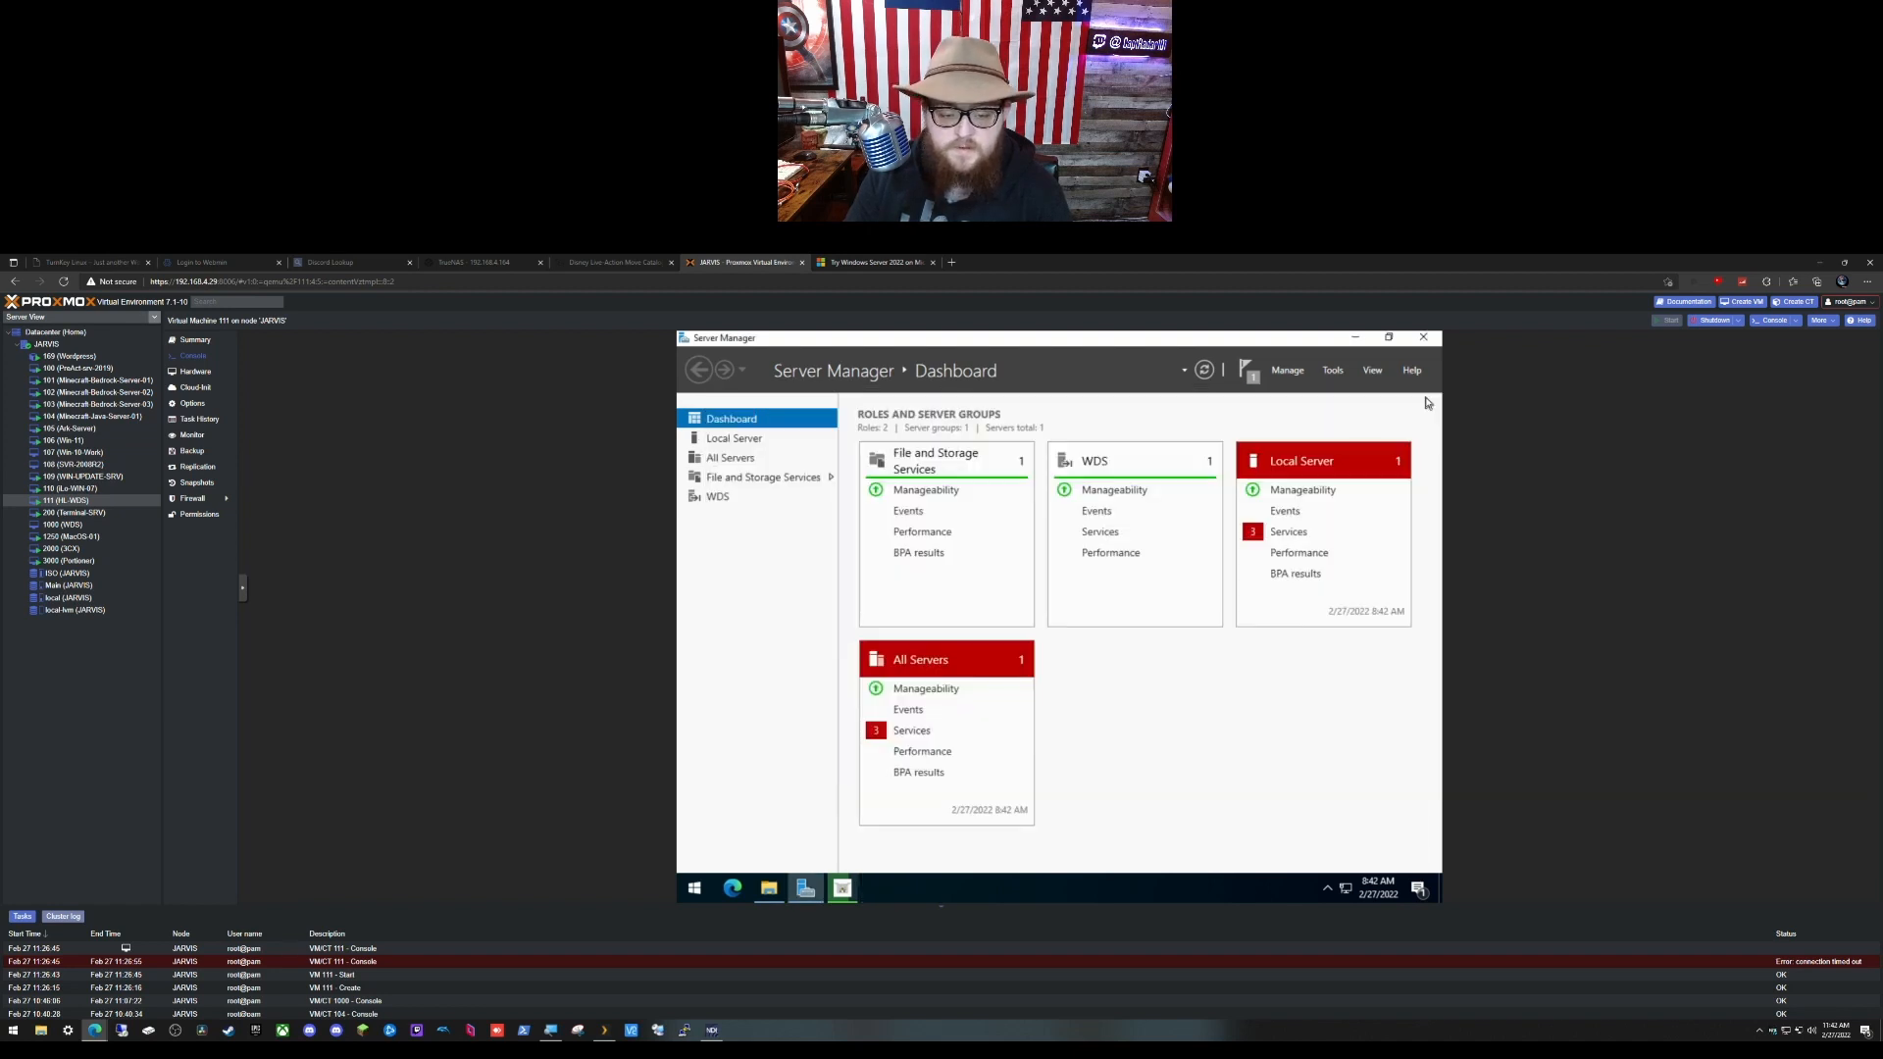
pyautogui.click(842, 889)
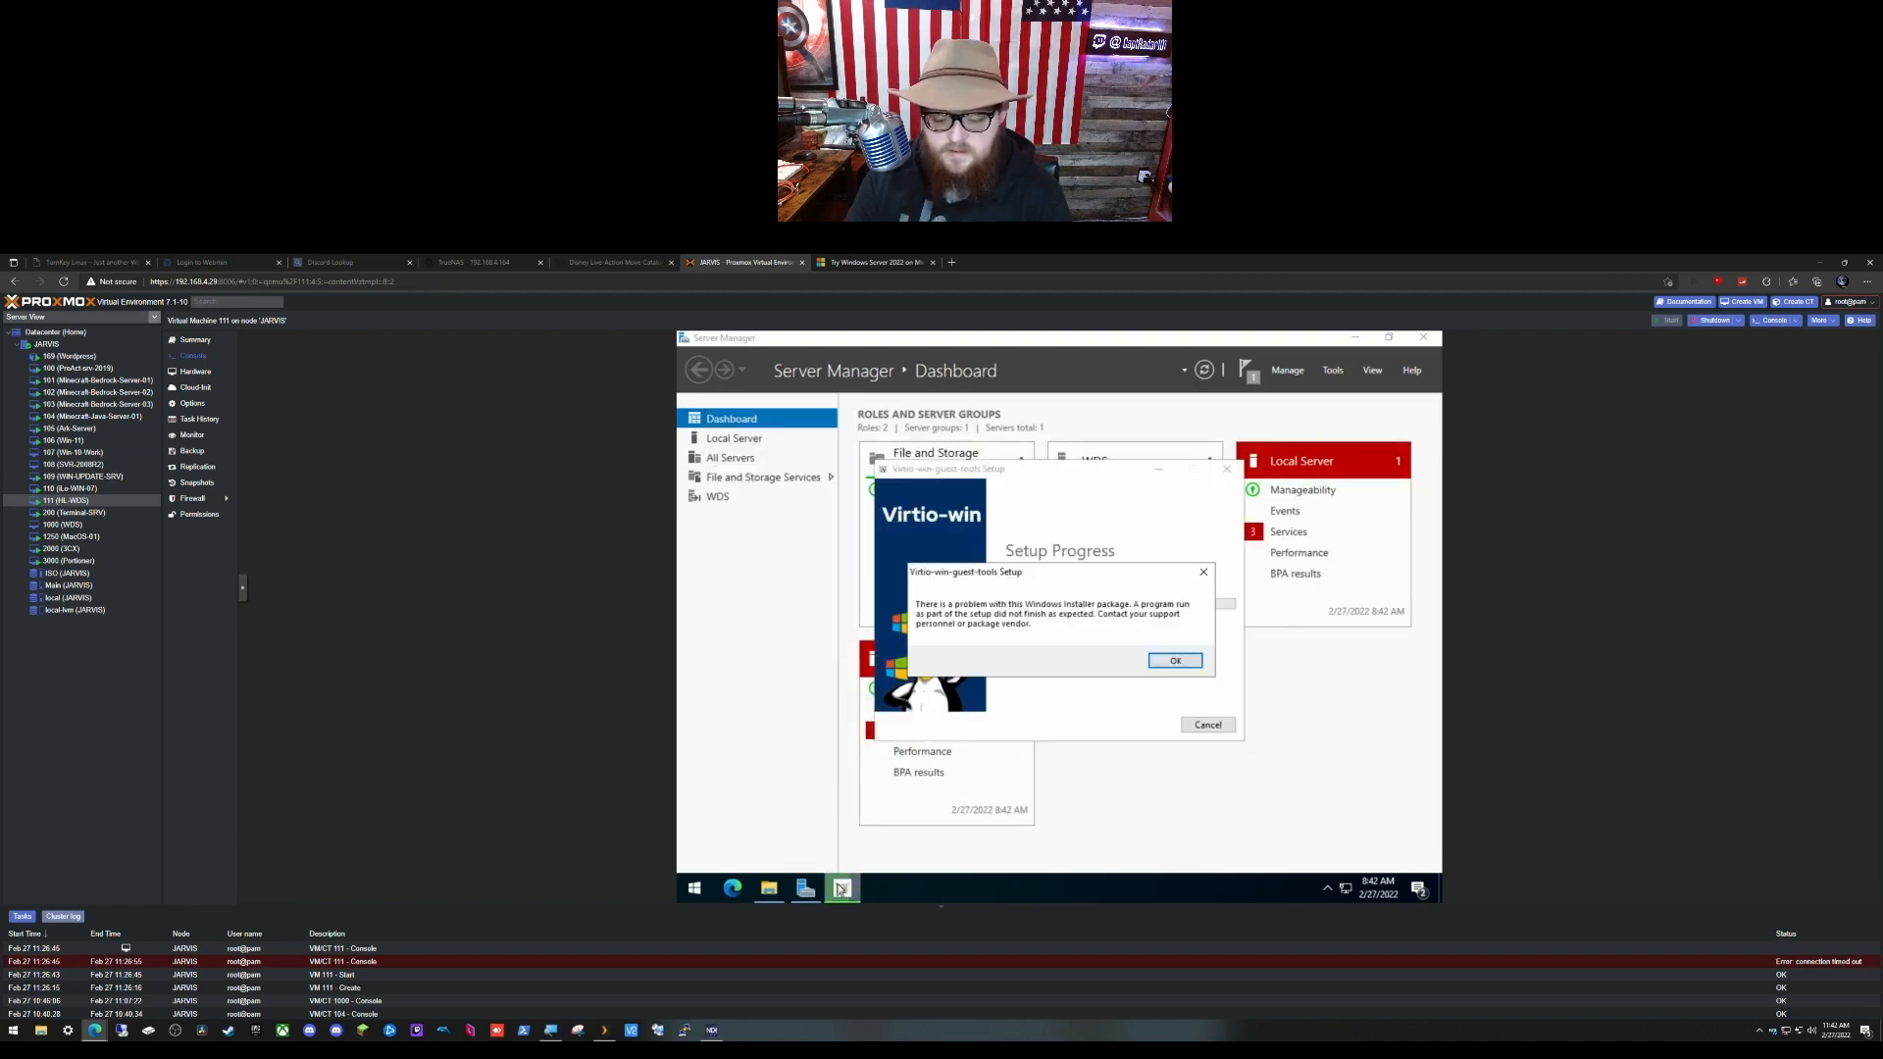
pyautogui.click(1172, 660)
pyautogui.click(1213, 729)
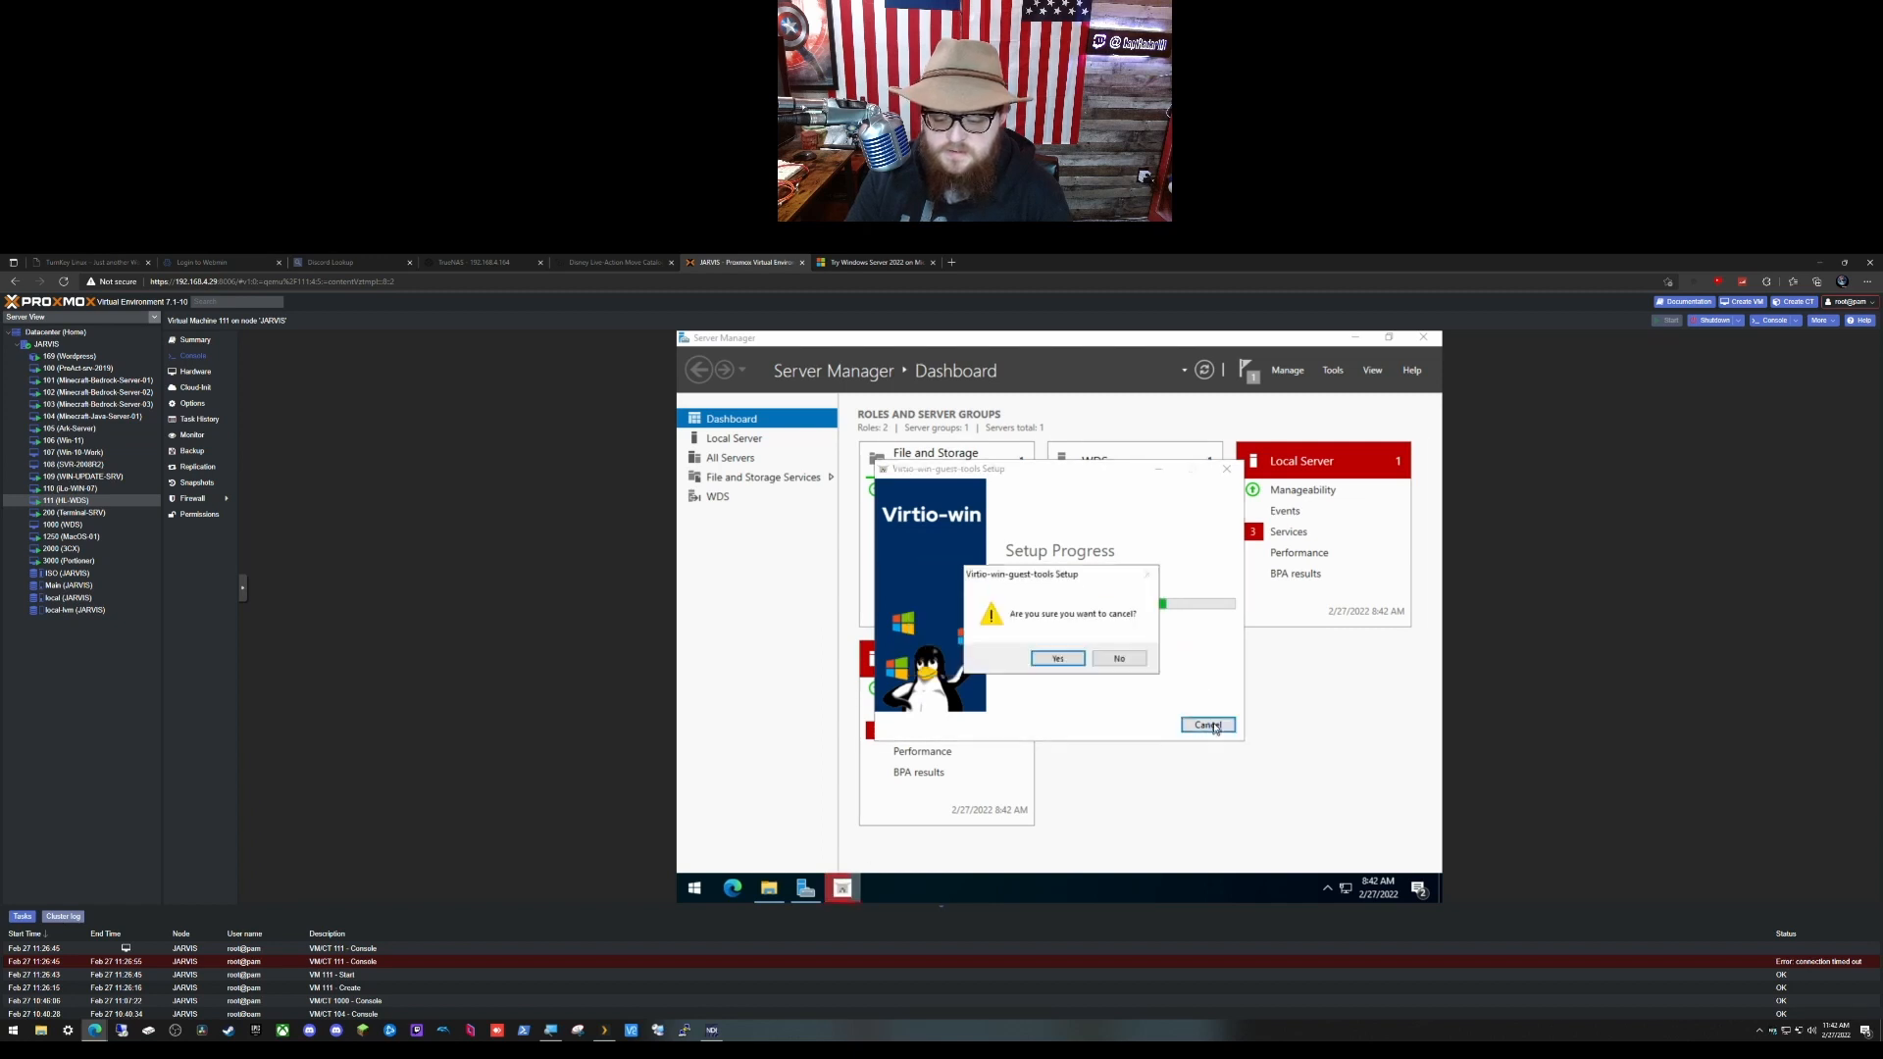
pyautogui.click(1056, 659)
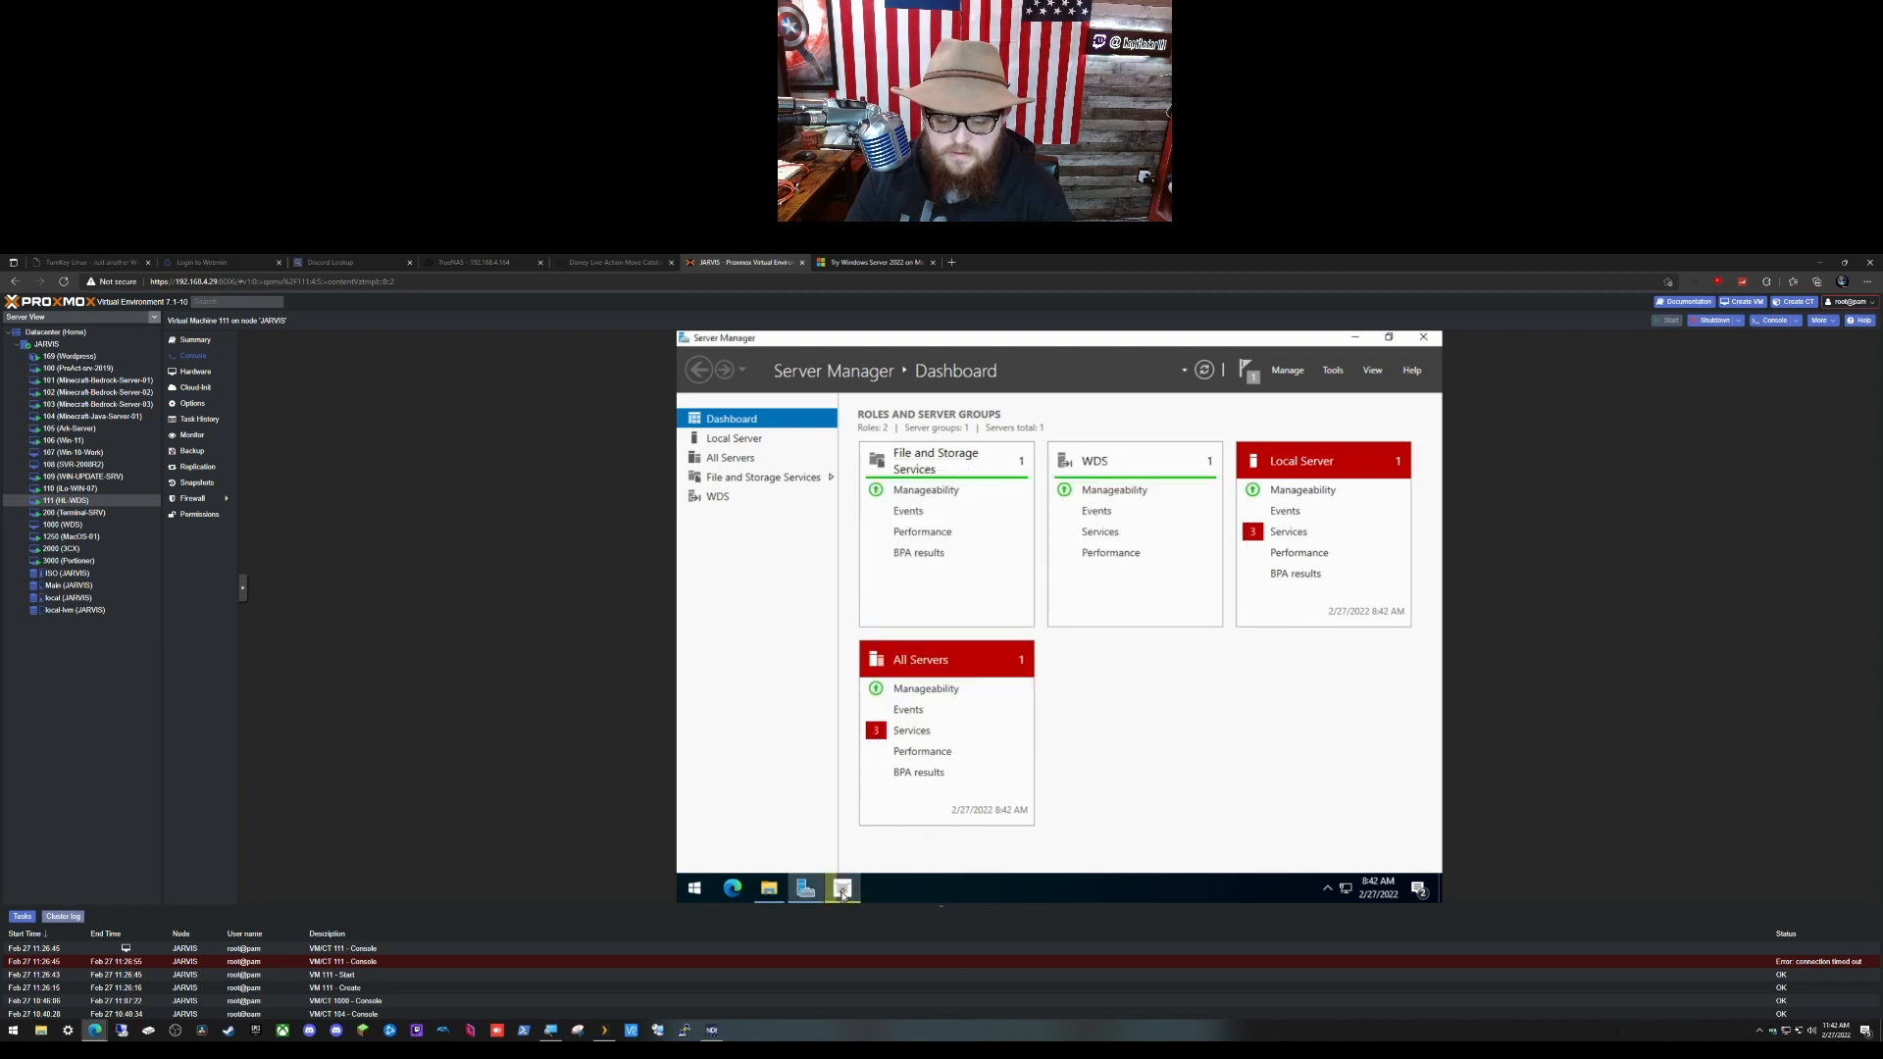
pyautogui.click(745, 447)
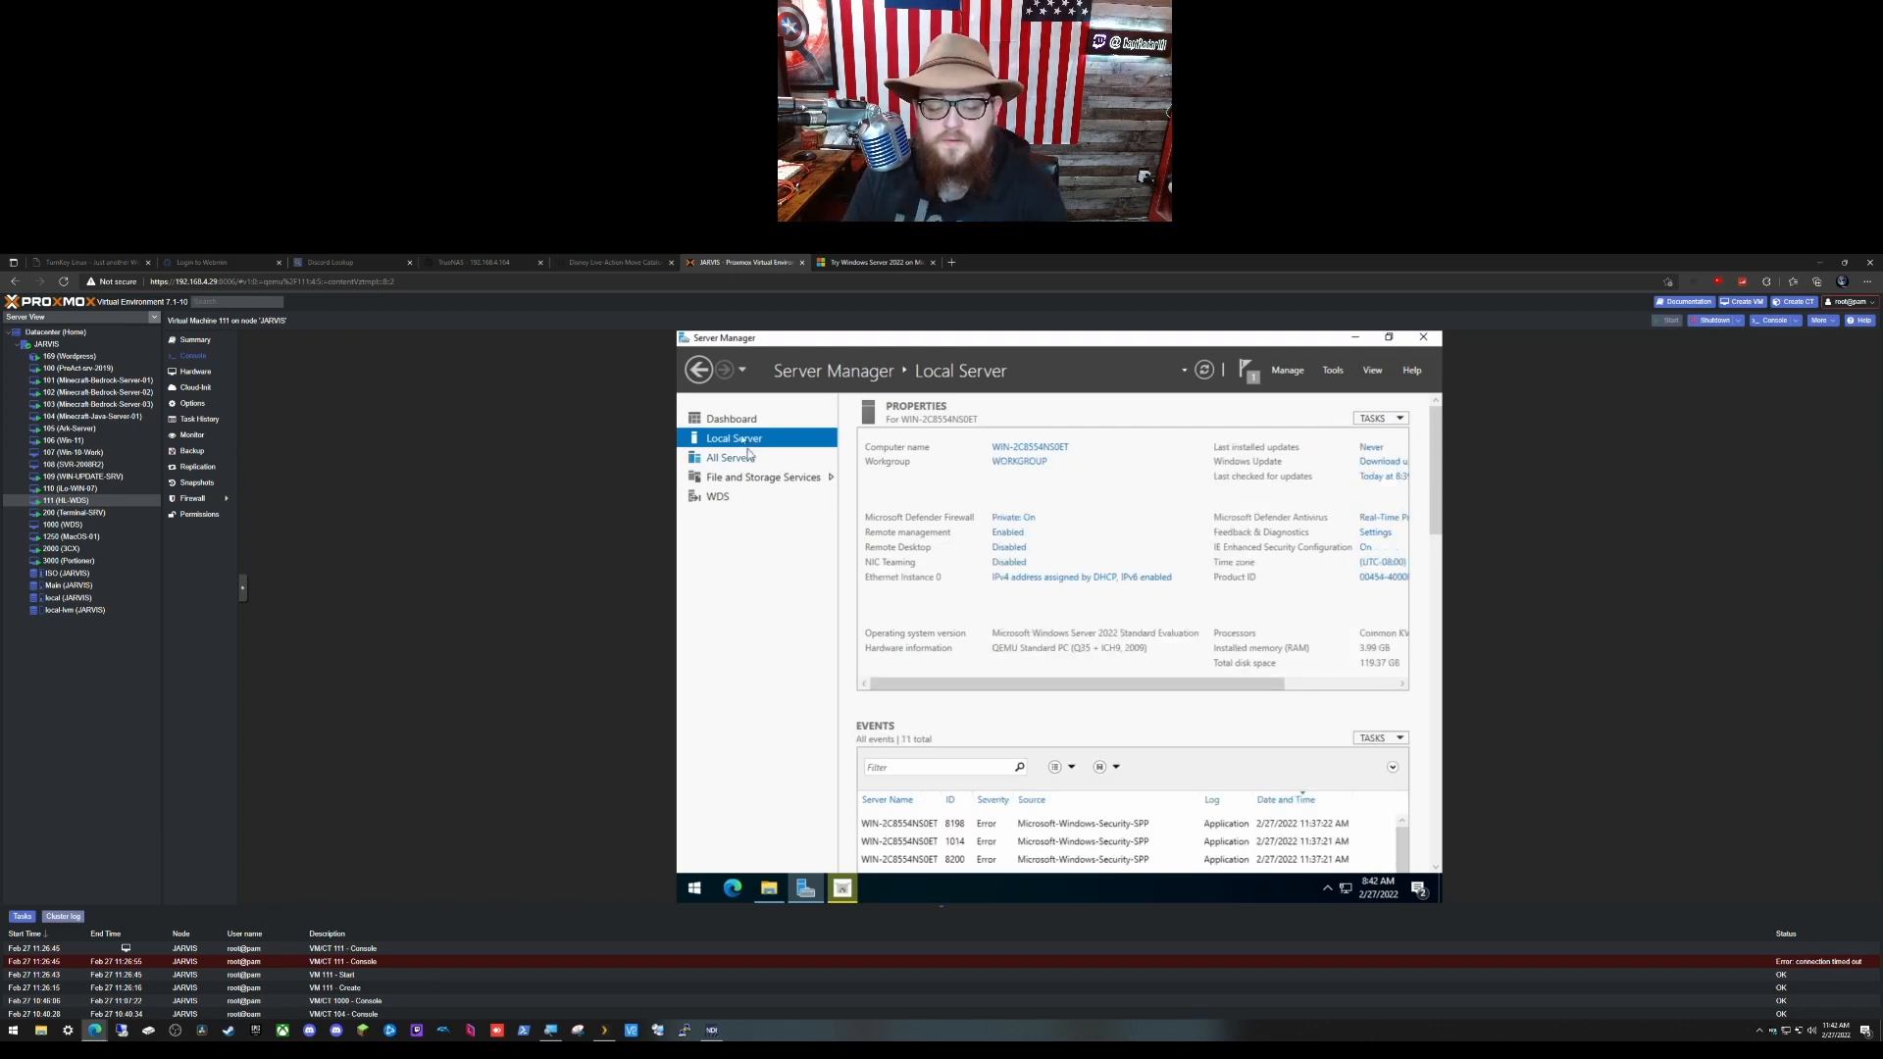
# Step: Change the computer name to HL-WDS, accept the restart, and dismiss the Virtio-win failure message
pyautogui.click(1040, 449)
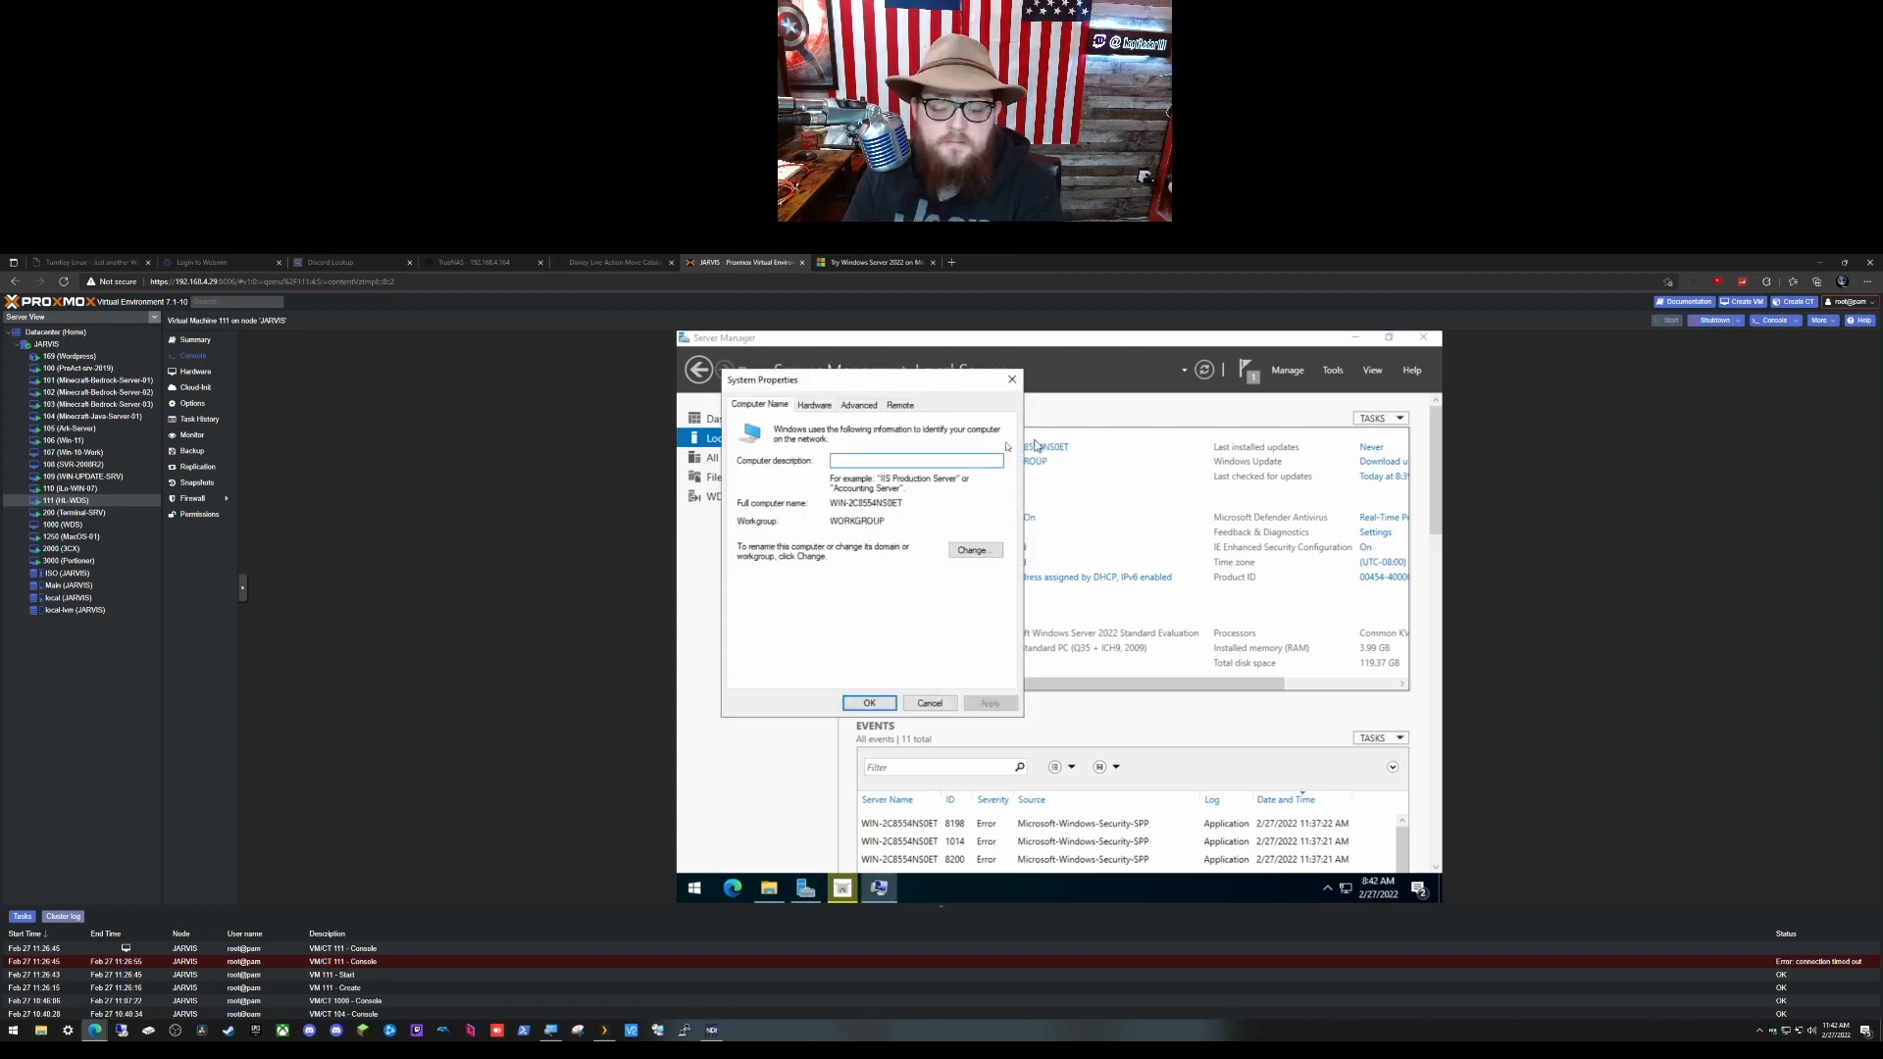
pyautogui.click(981, 553)
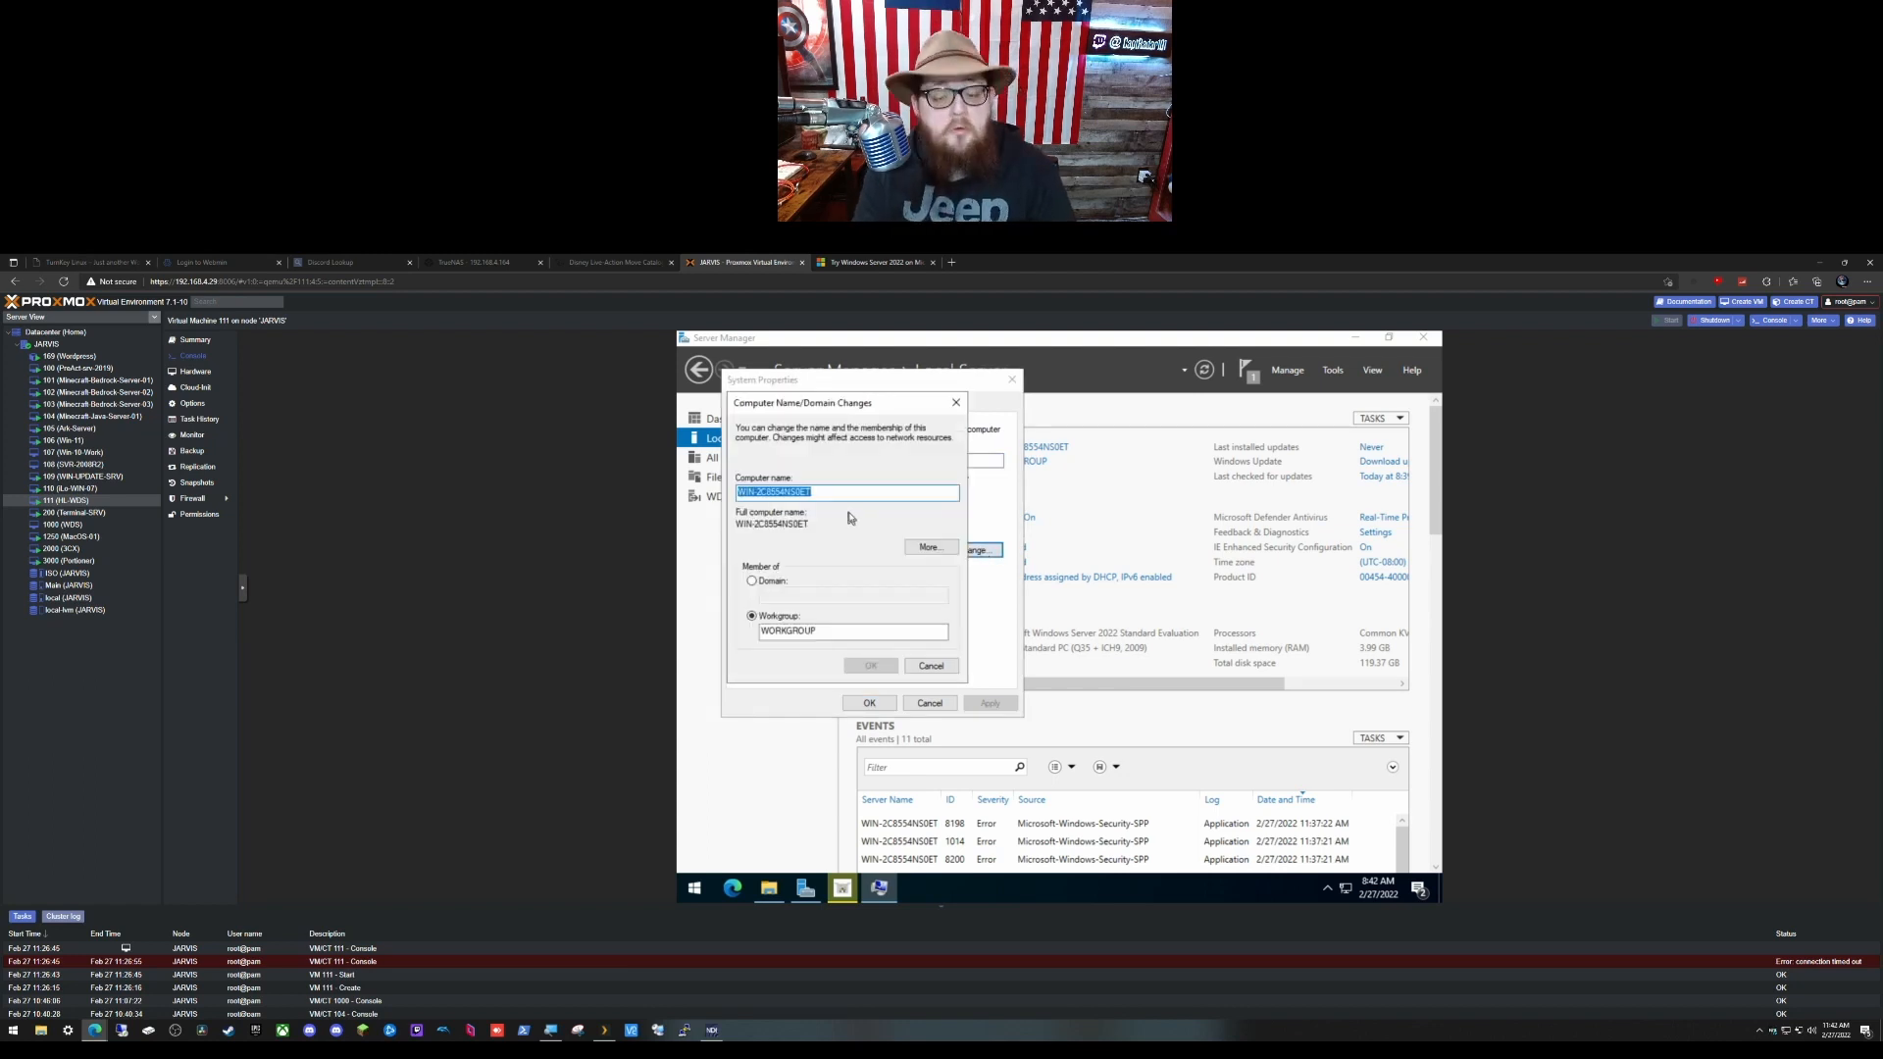
pyautogui.write('HL-WDS')
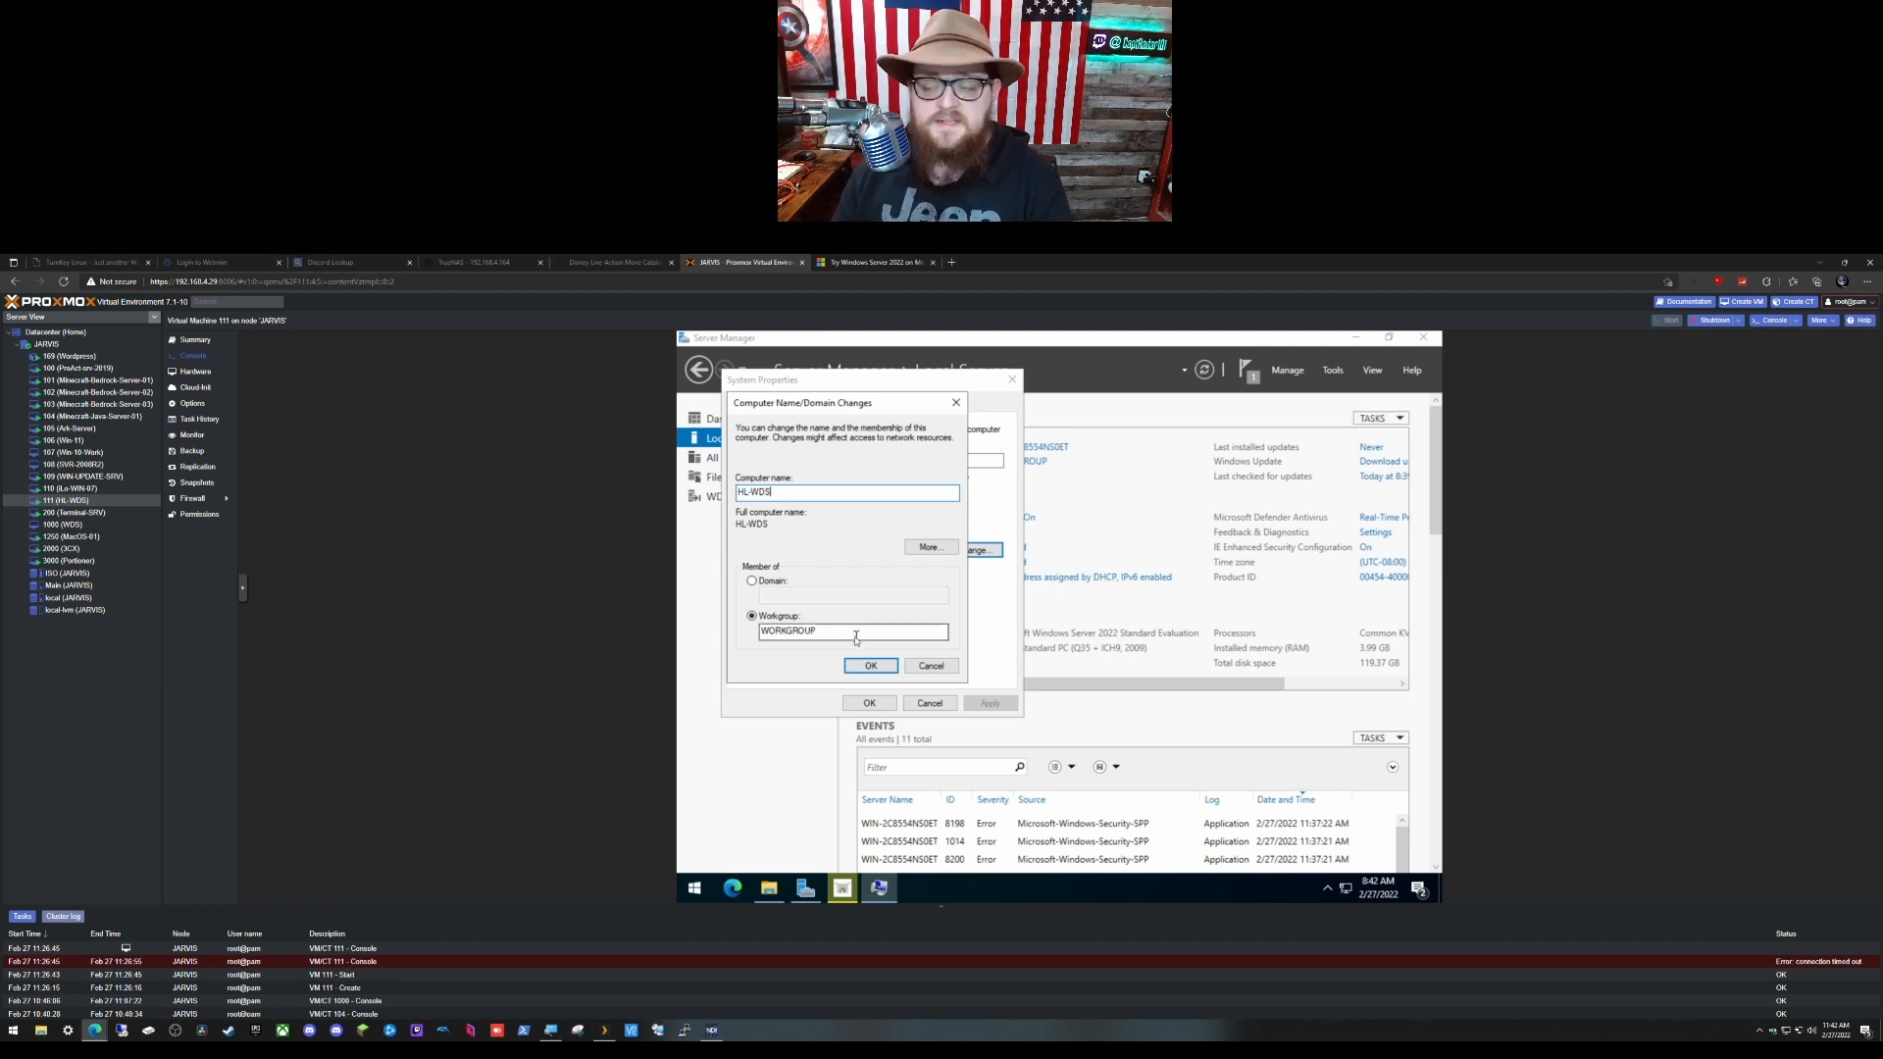
pyautogui.click(871, 665)
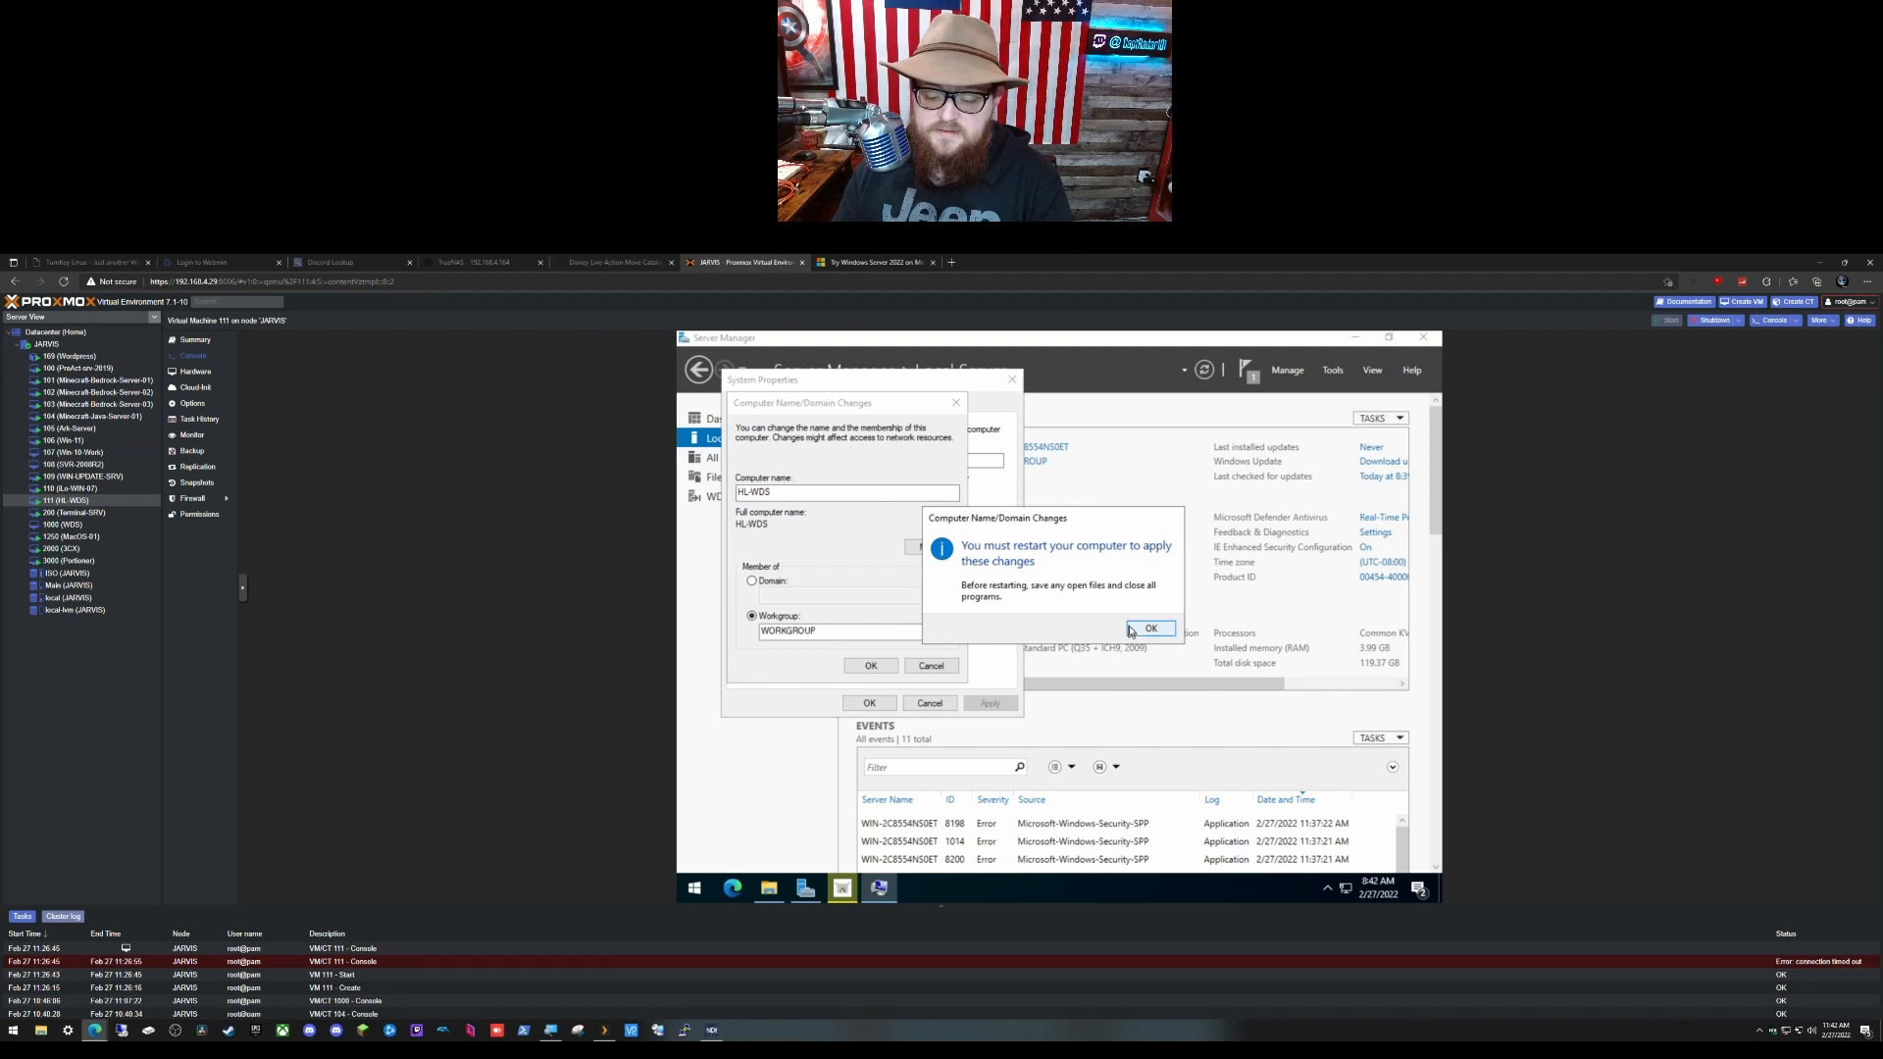
pyautogui.click(1150, 628)
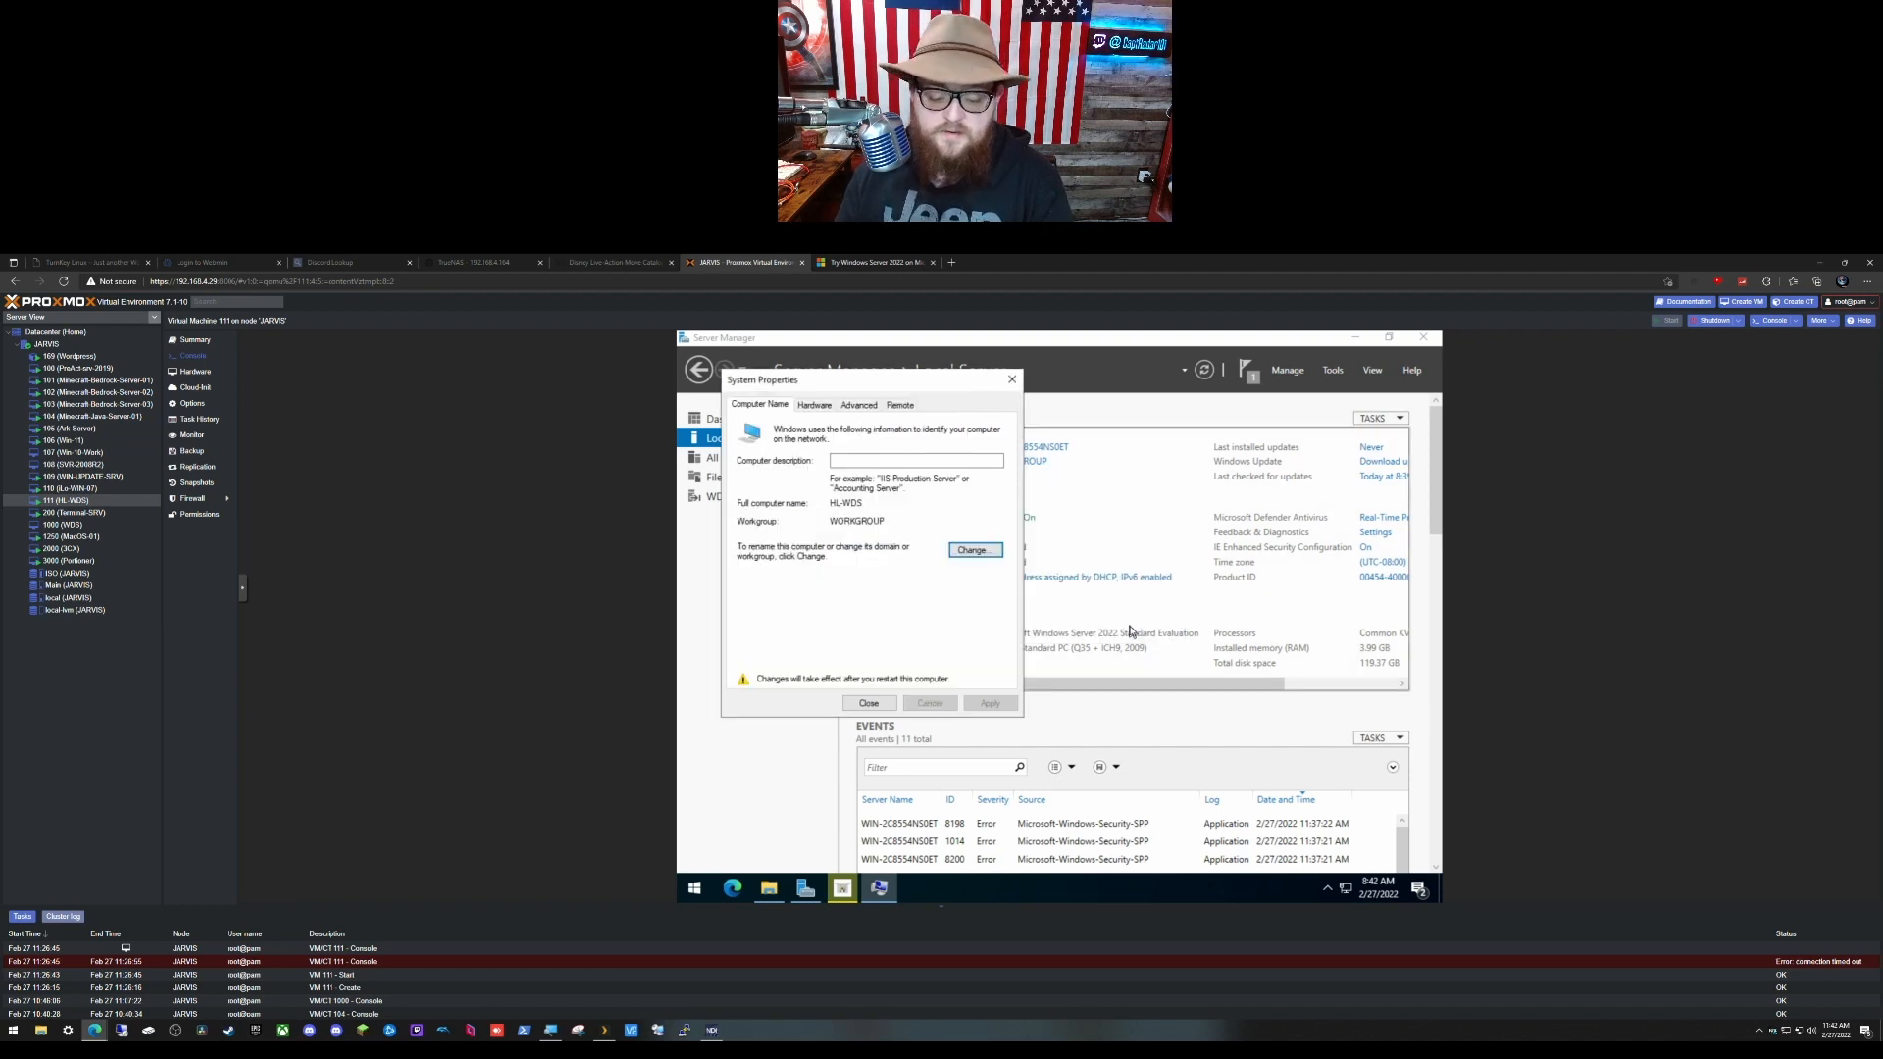
pyautogui.click(869, 703)
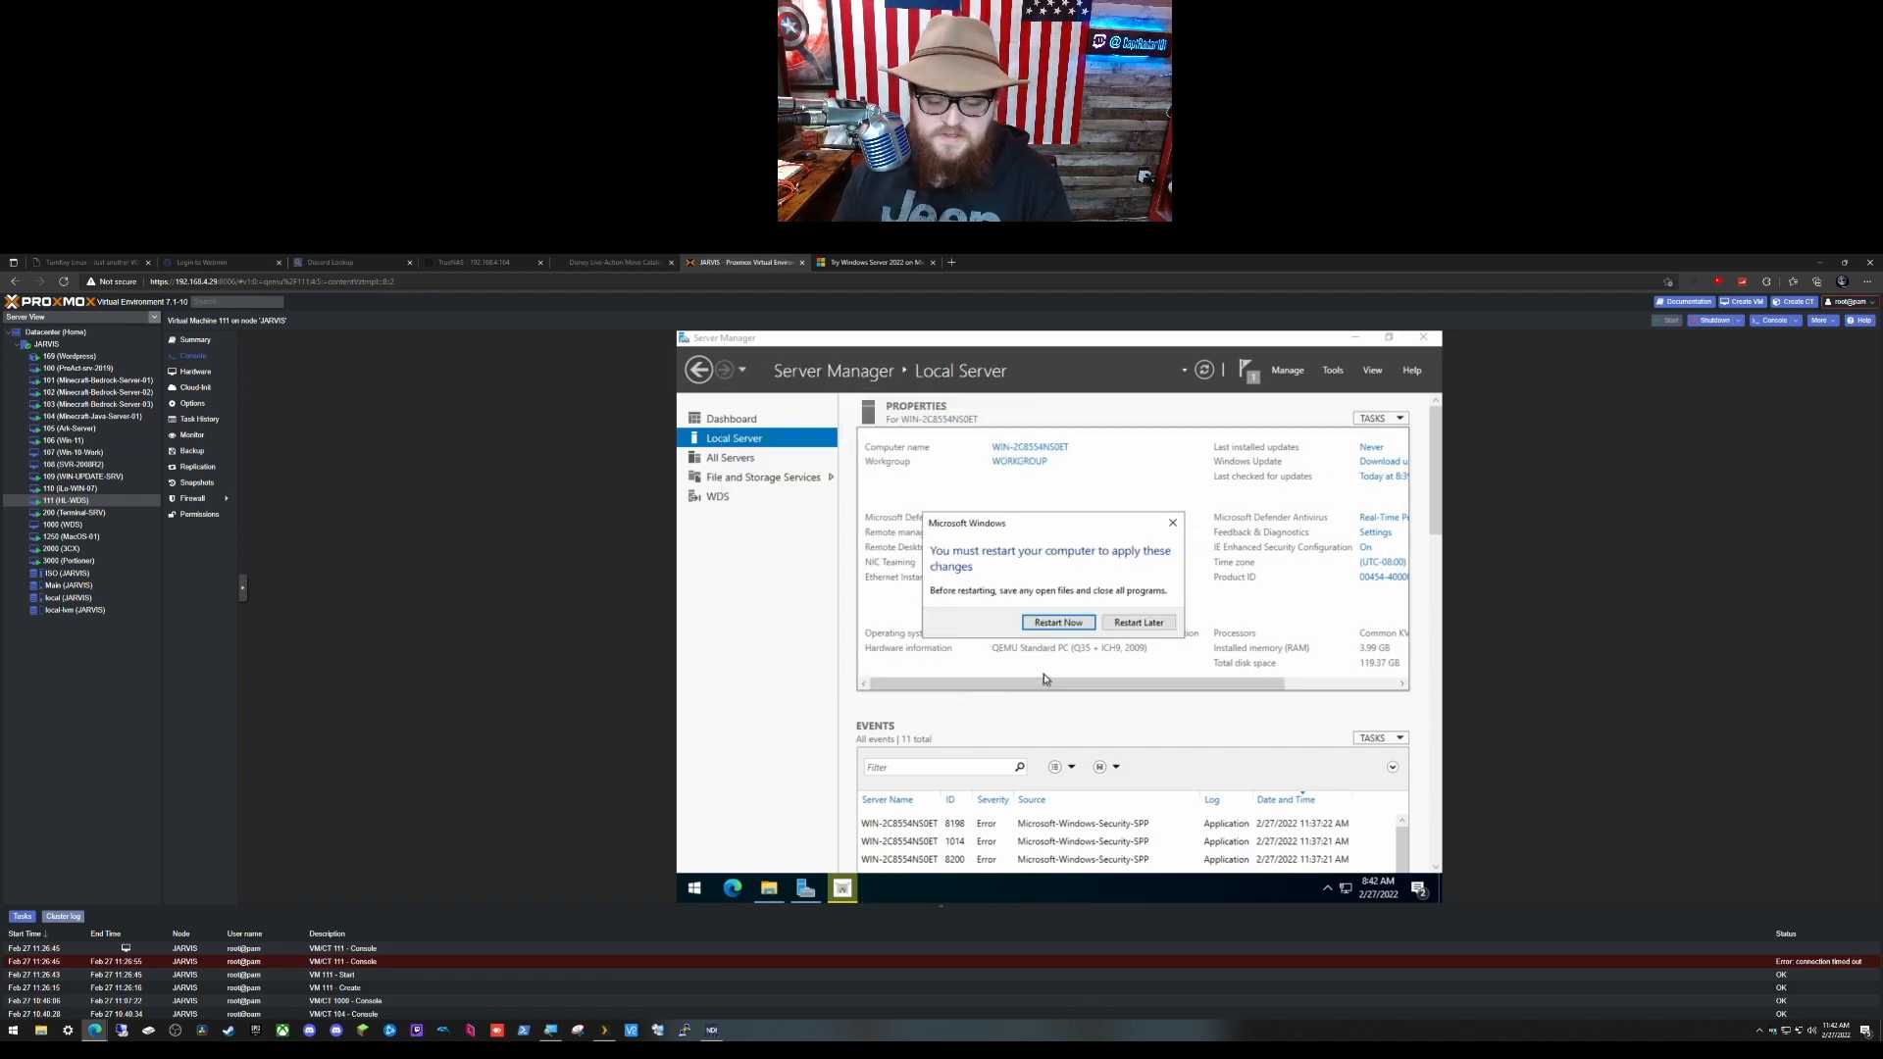
pyautogui.click(1057, 624)
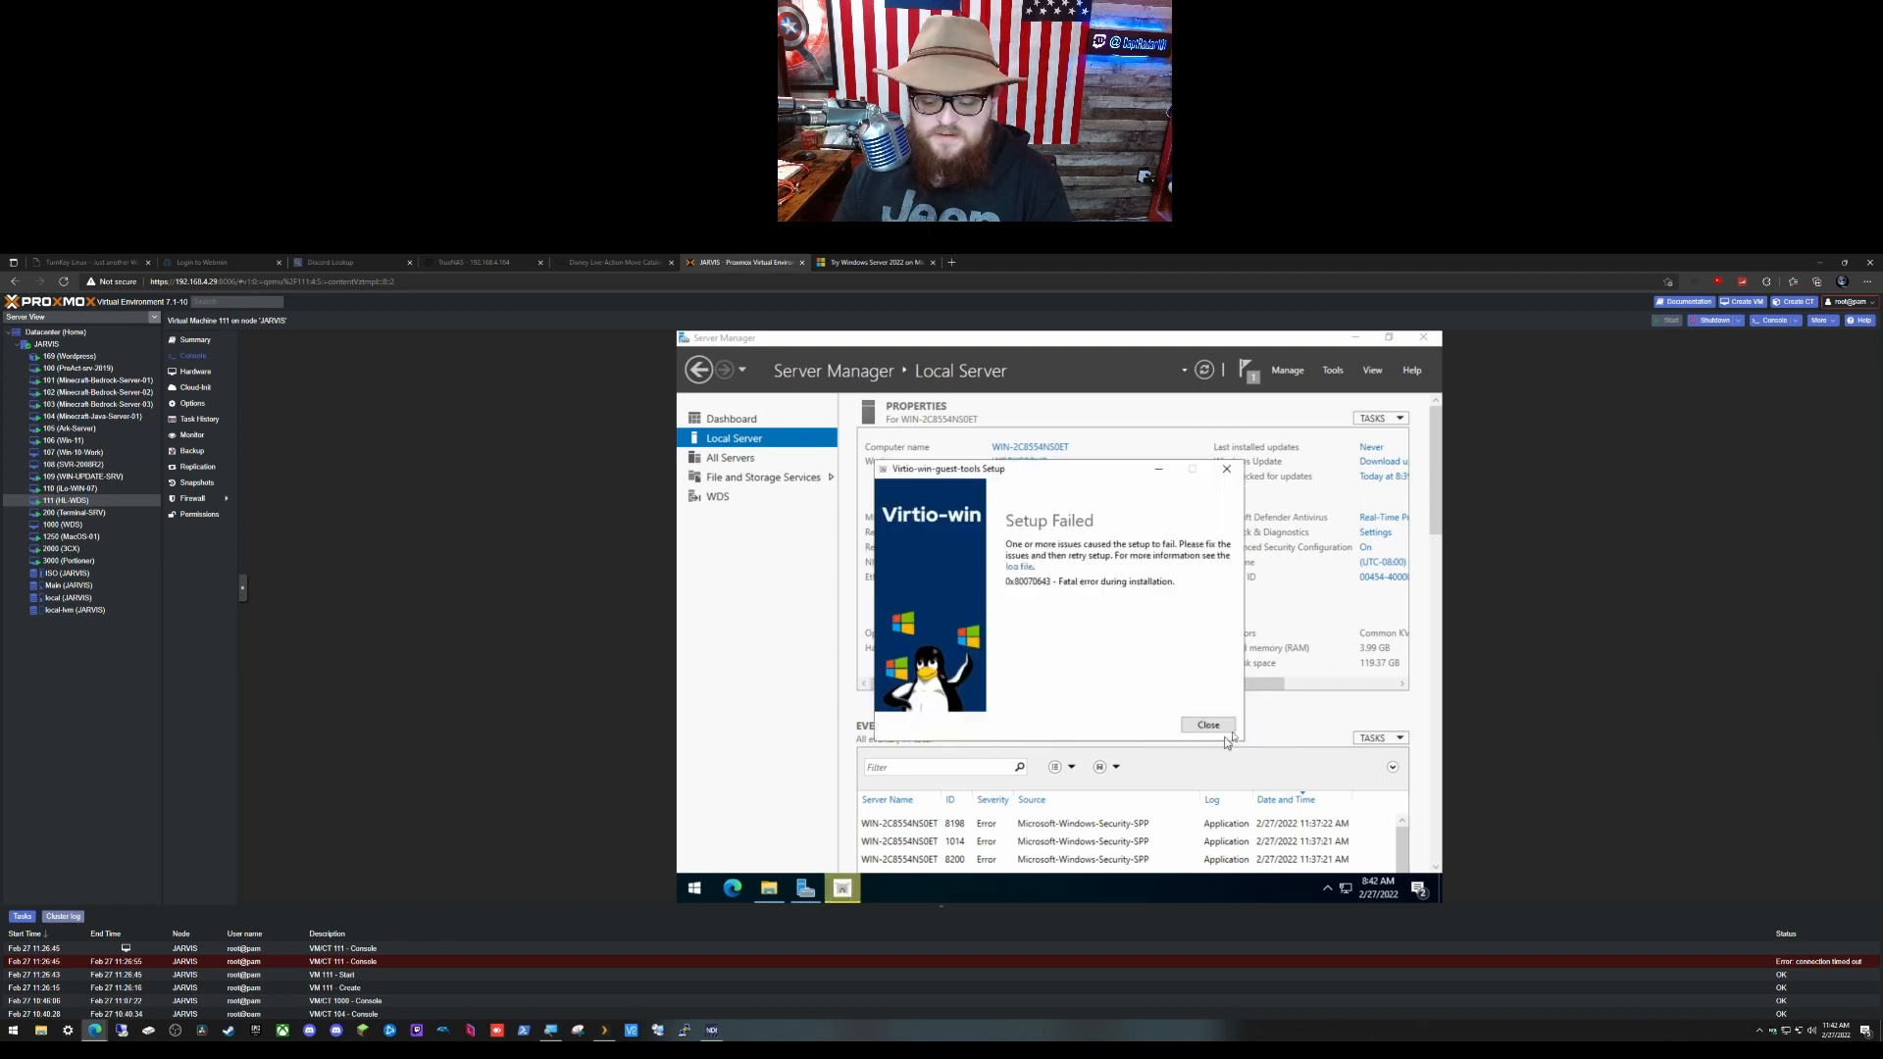
pyautogui.click(1216, 727)
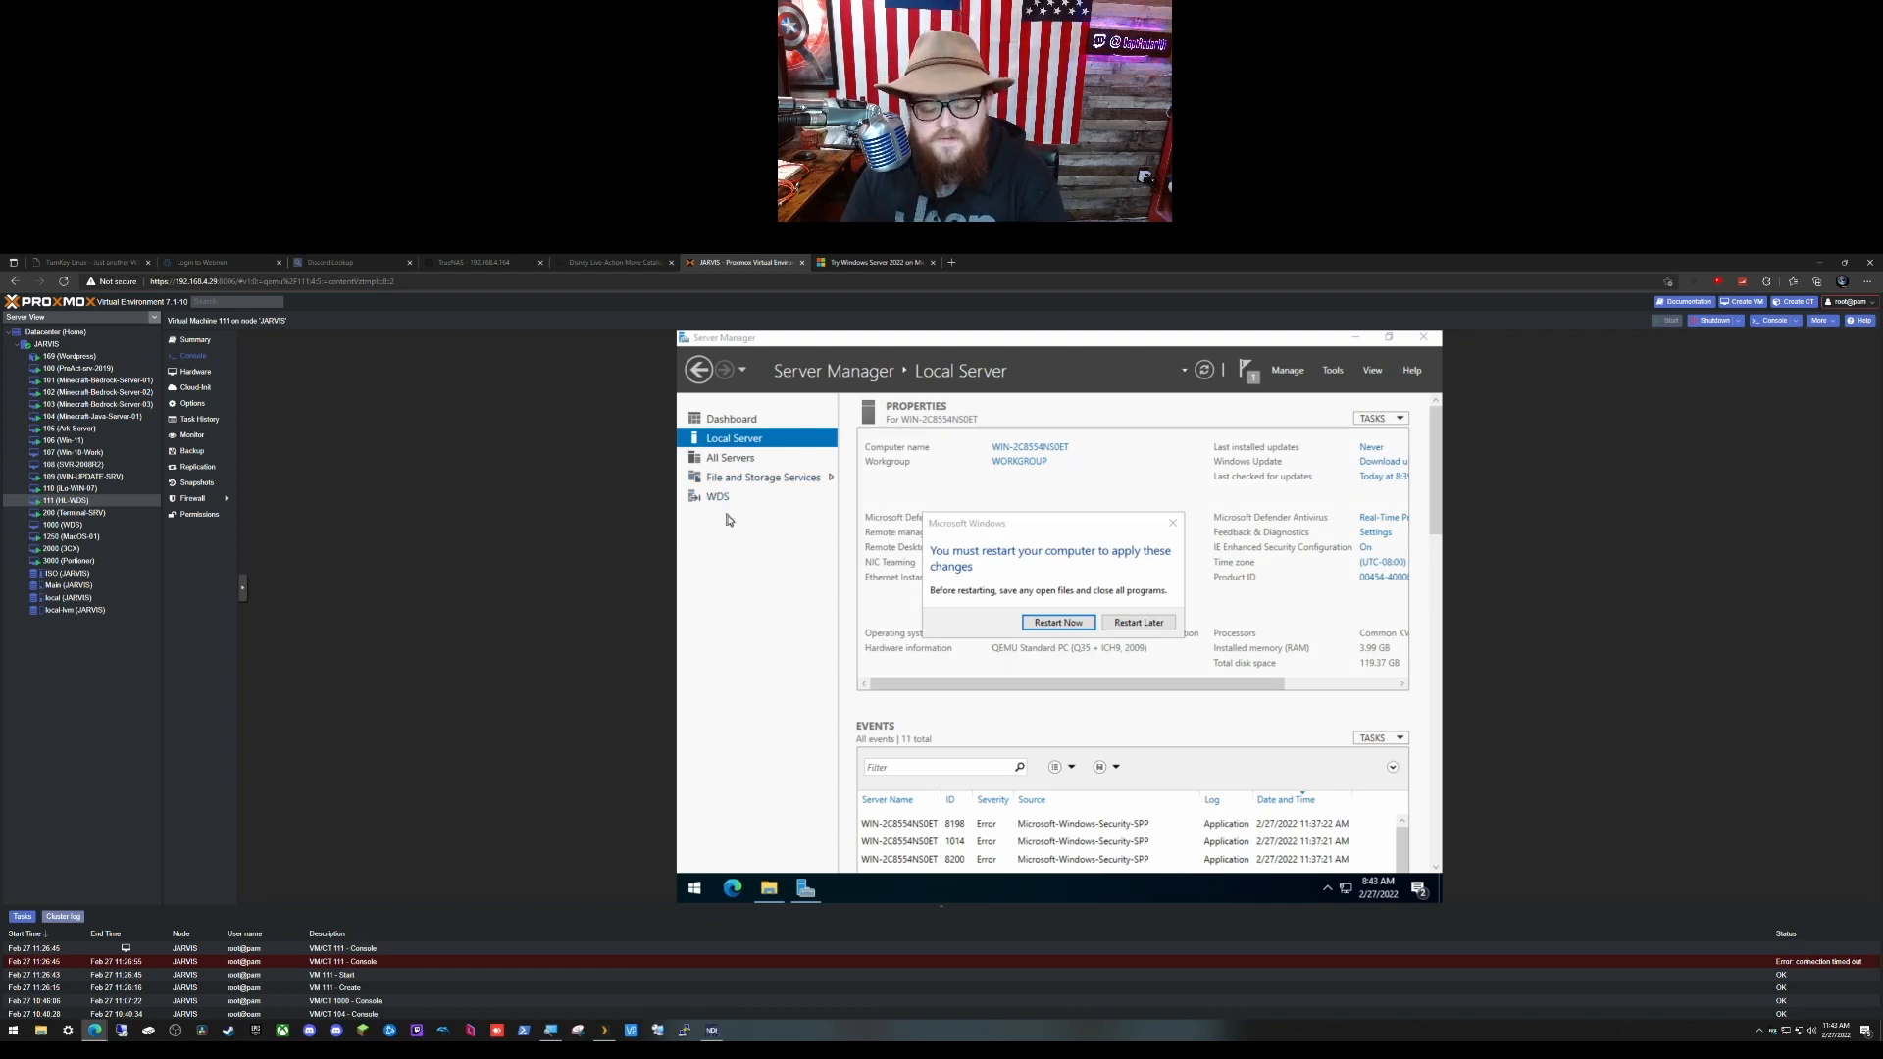
# Step: Restart the server to apply the new name, then browse Server Manager's View, Tools and Help menus
pyautogui.click(1067, 624)
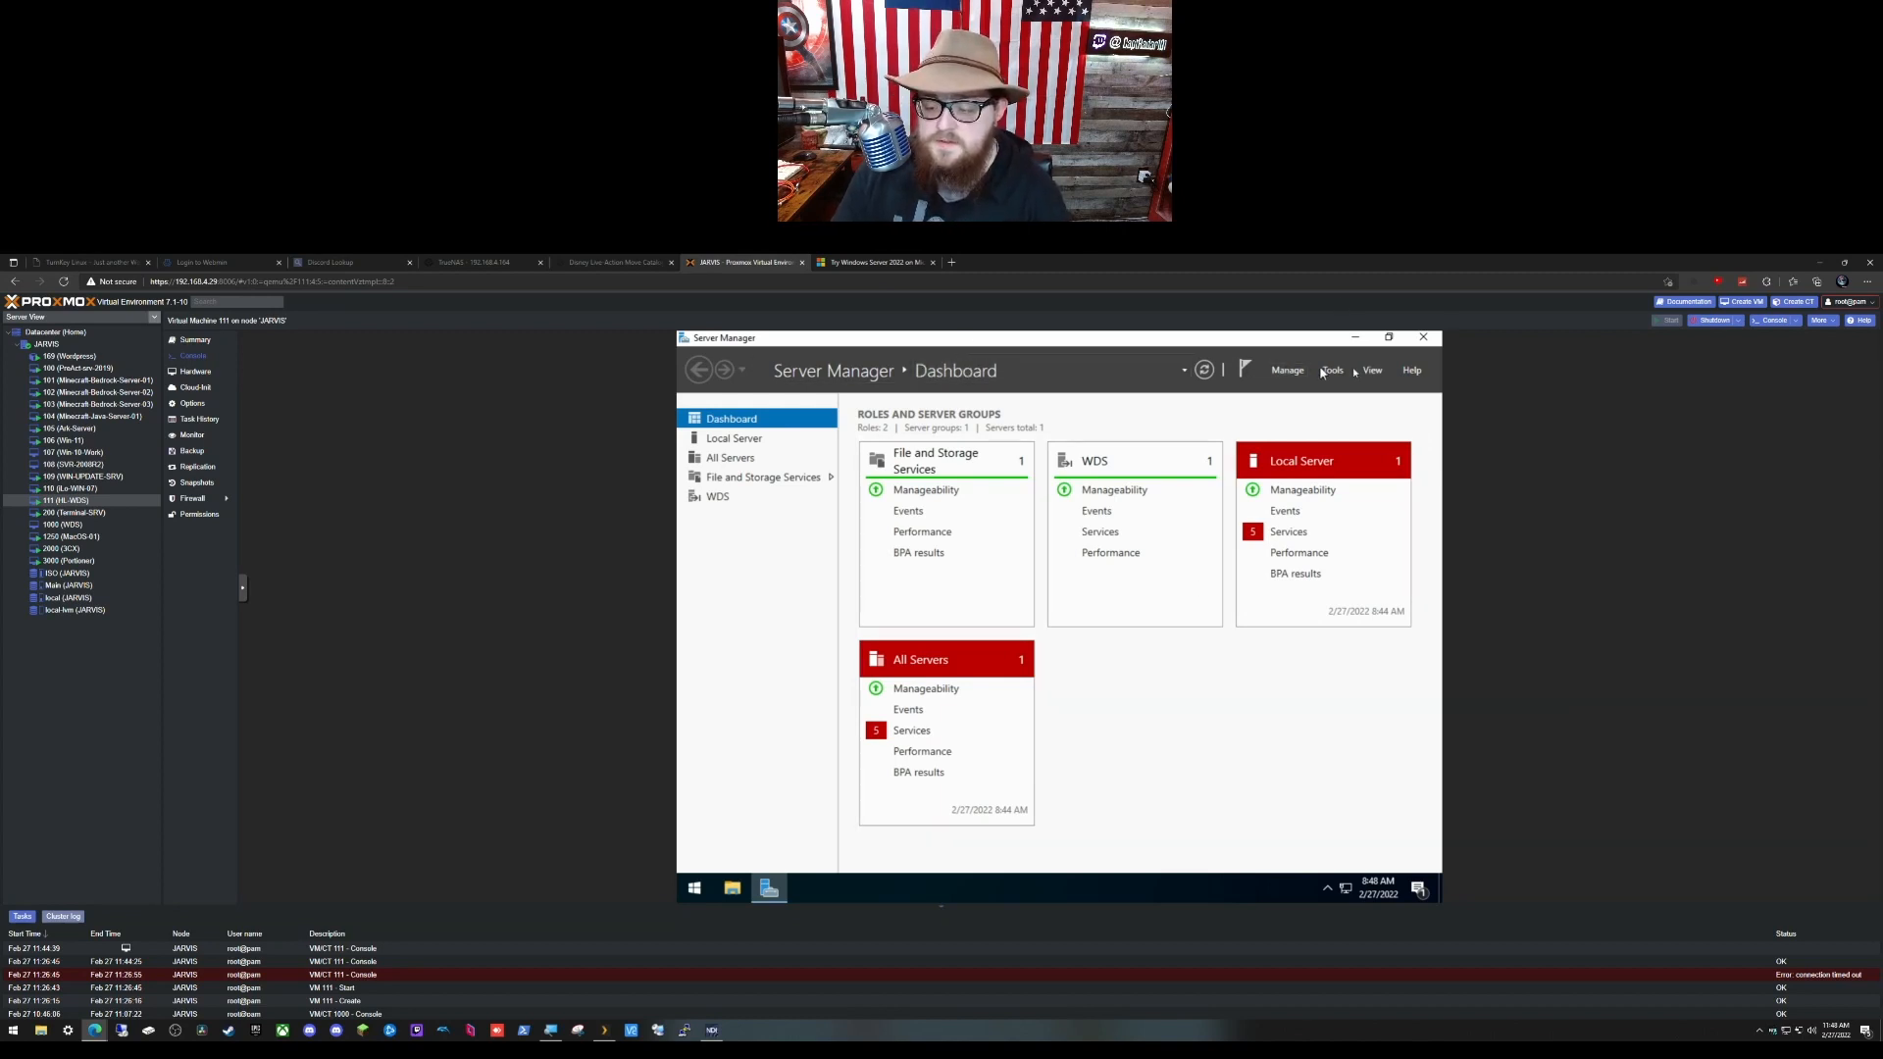
pyautogui.click(1373, 371)
pyautogui.click(1373, 370)
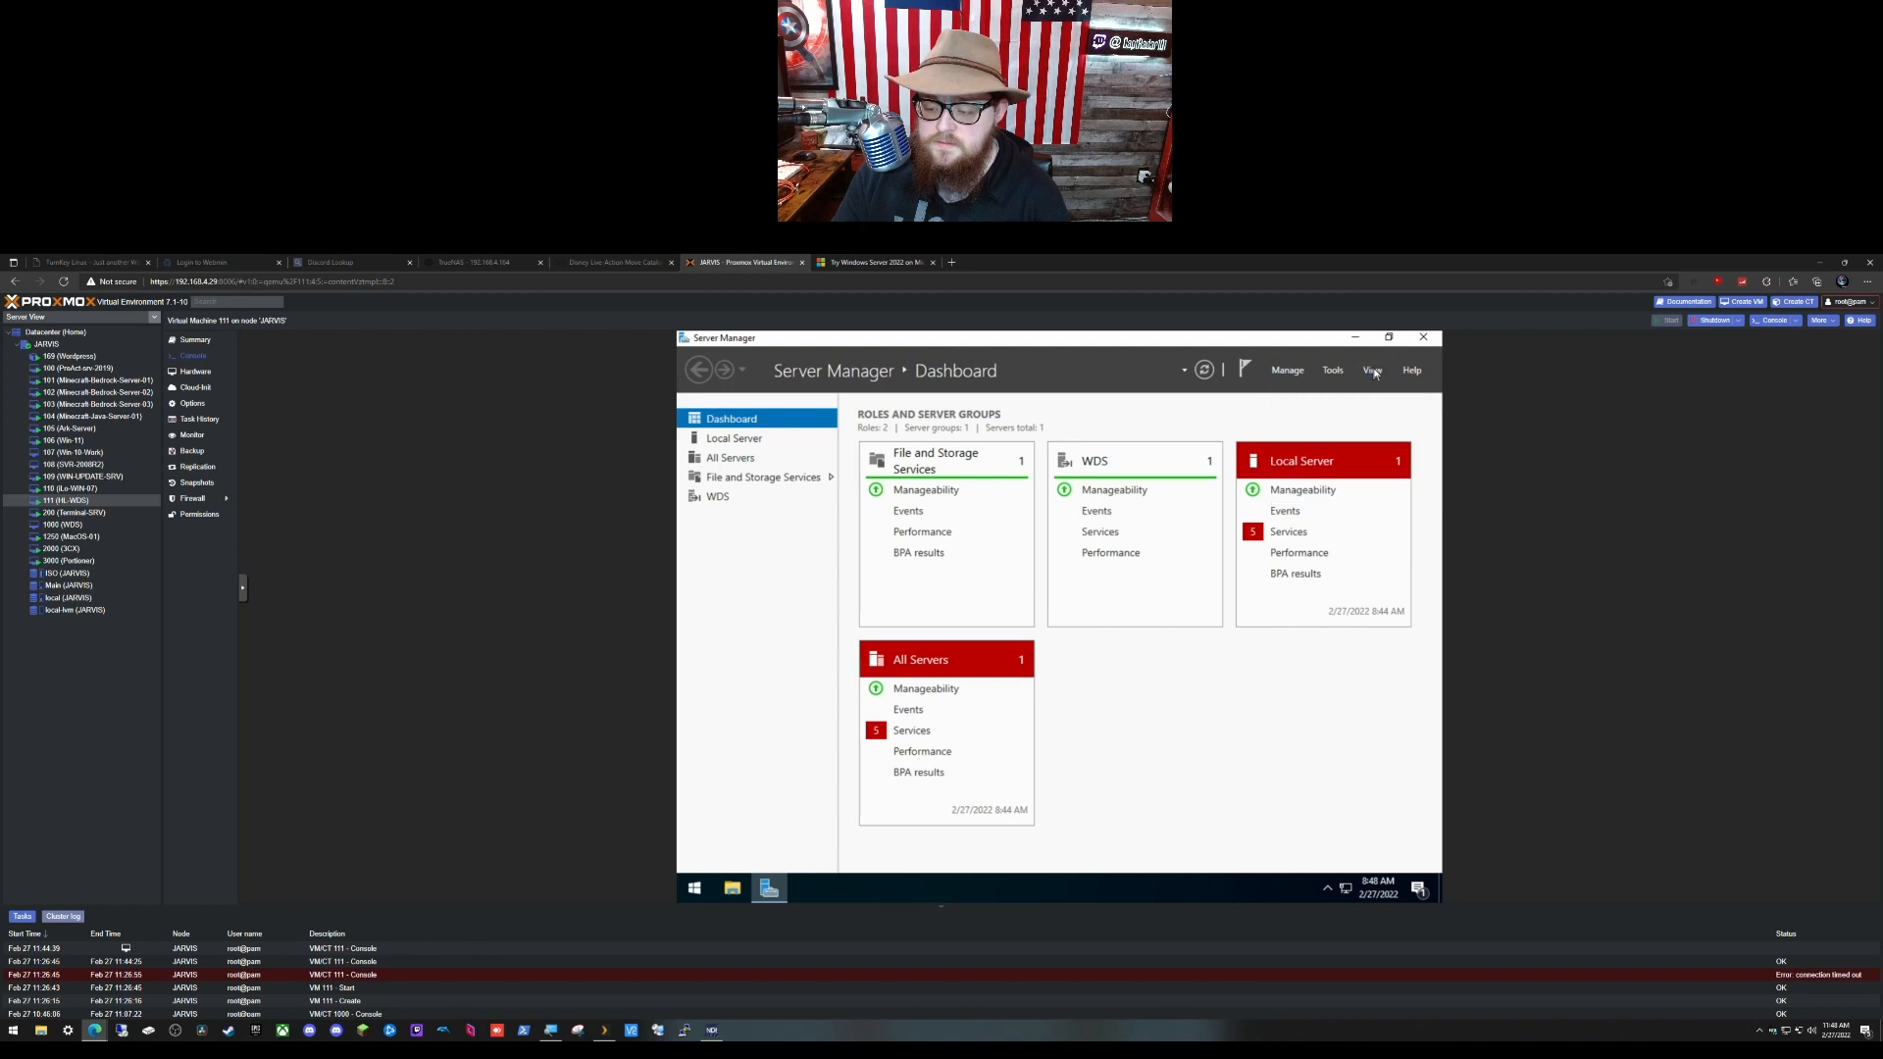
pyautogui.click(1373, 371)
pyautogui.click(1329, 373)
pyautogui.click(1331, 372)
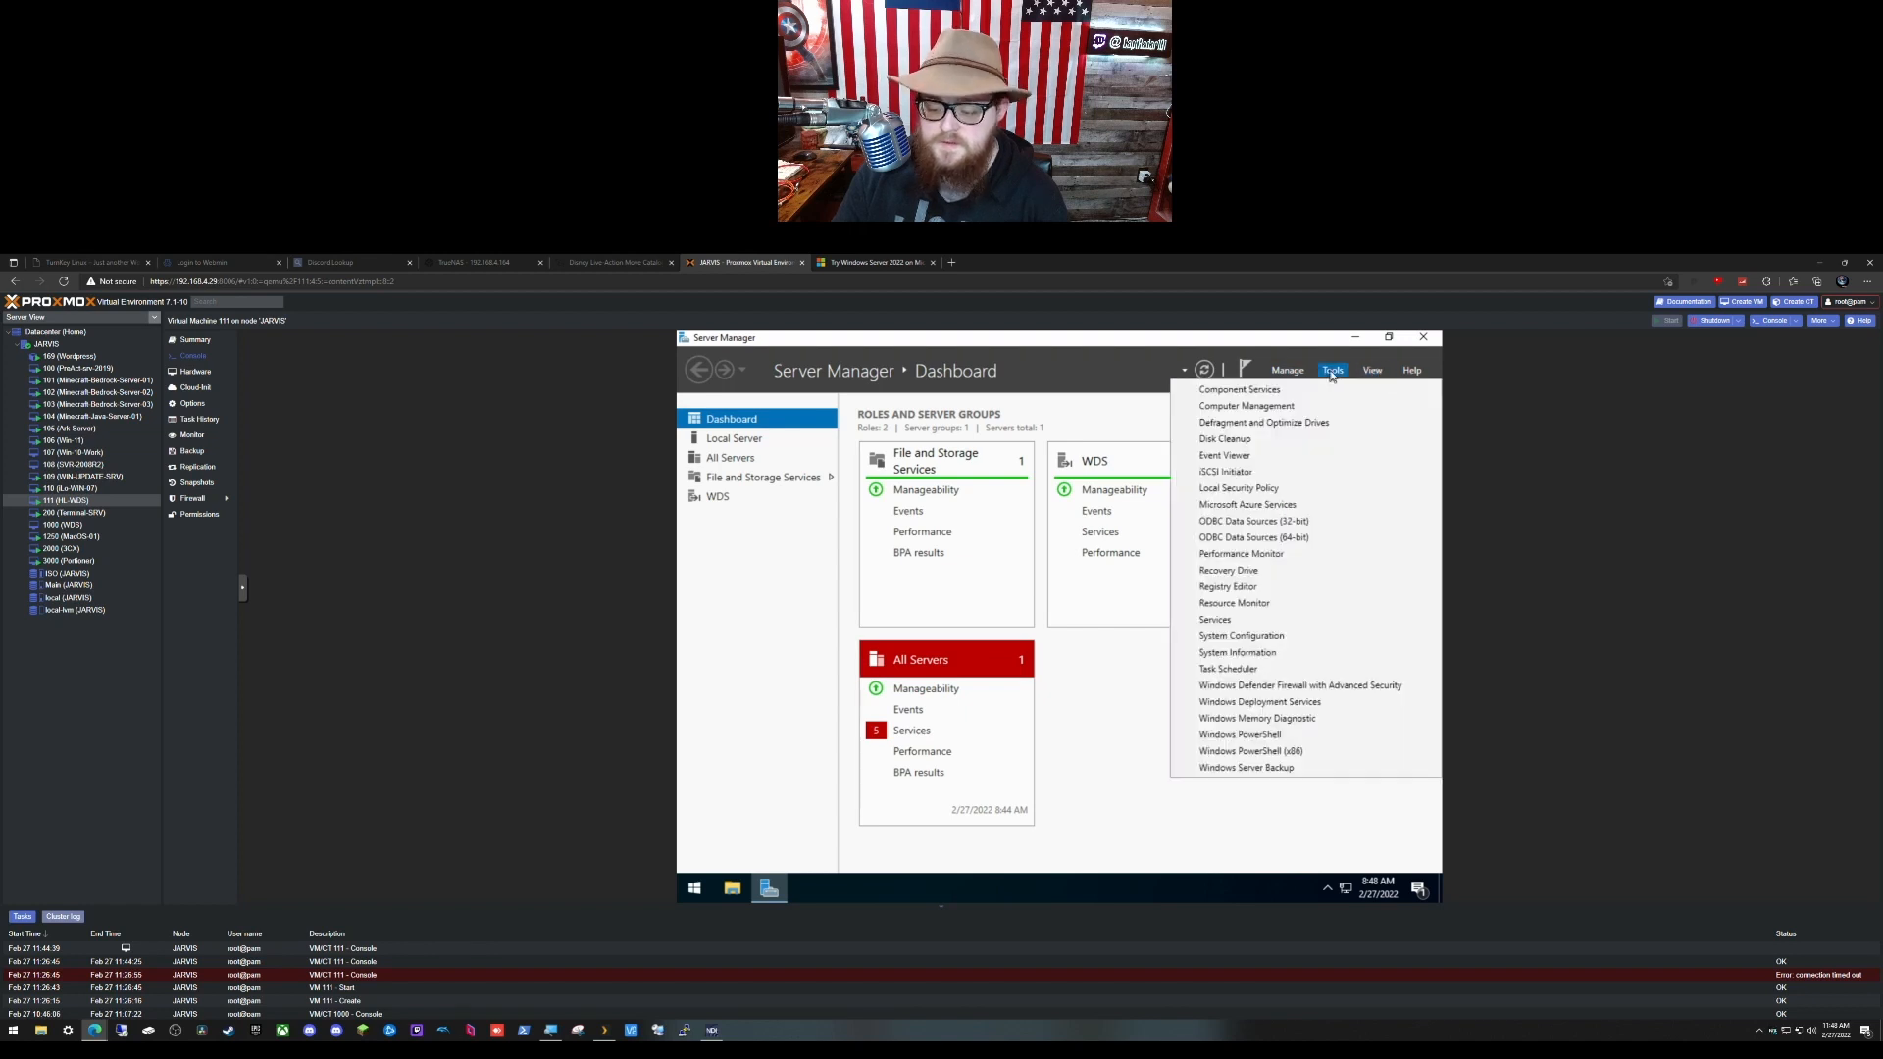
pyautogui.click(1332, 374)
pyautogui.click(1412, 370)
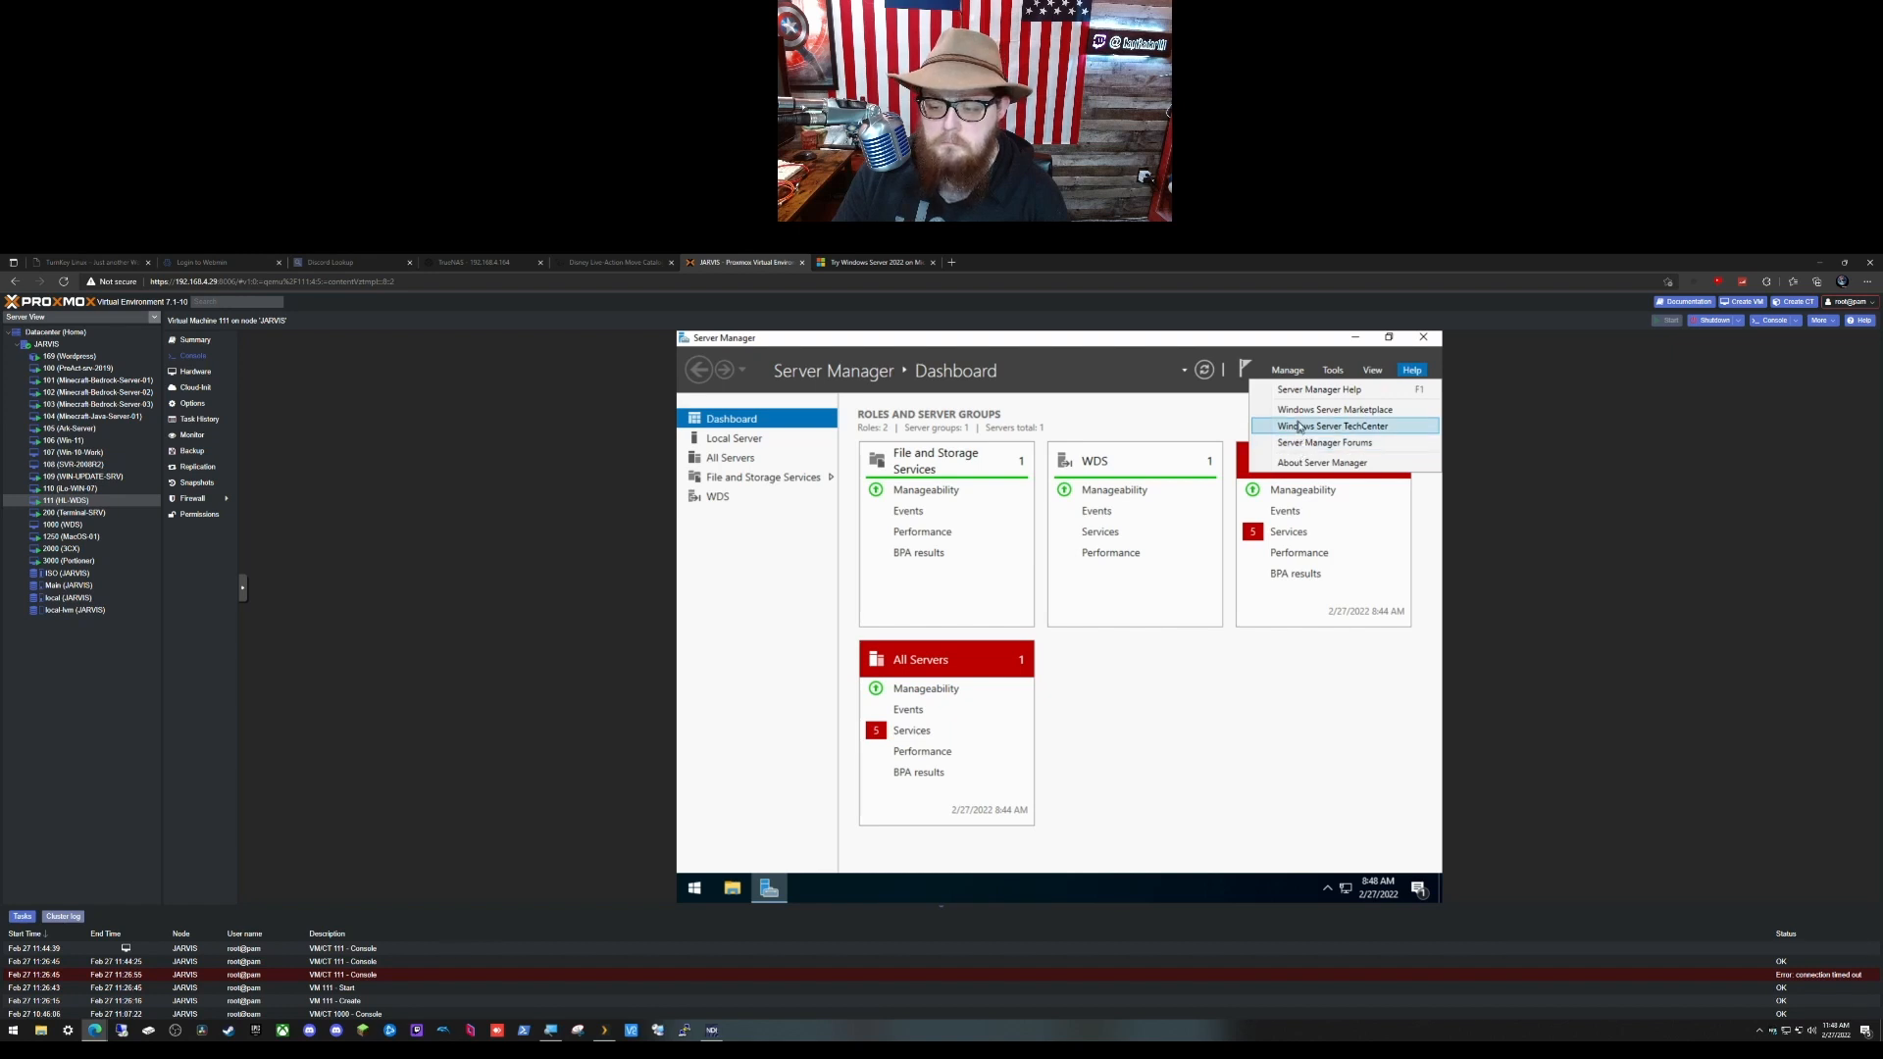
pyautogui.click(1289, 371)
# Step: Tick 'Do not start Server Manager automatically at logon' in Server Manager Properties
pyautogui.click(1289, 370)
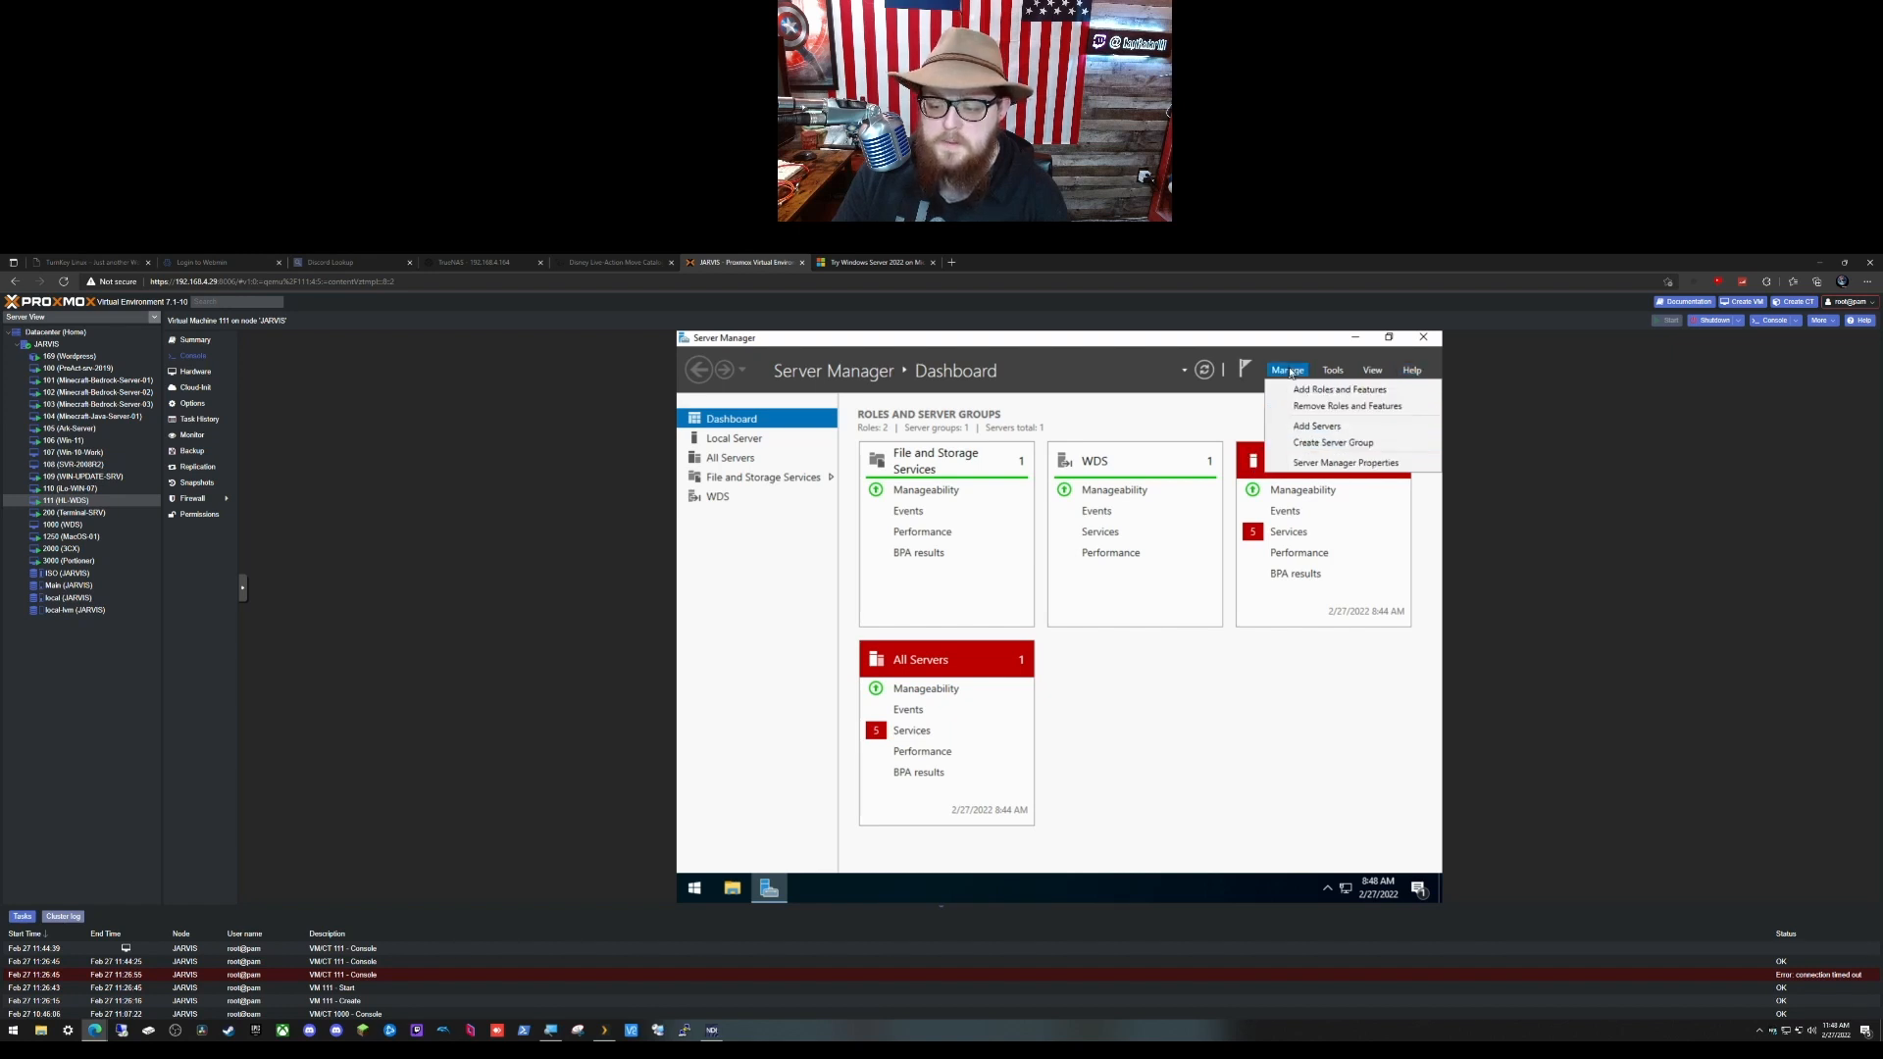
pyautogui.click(1333, 465)
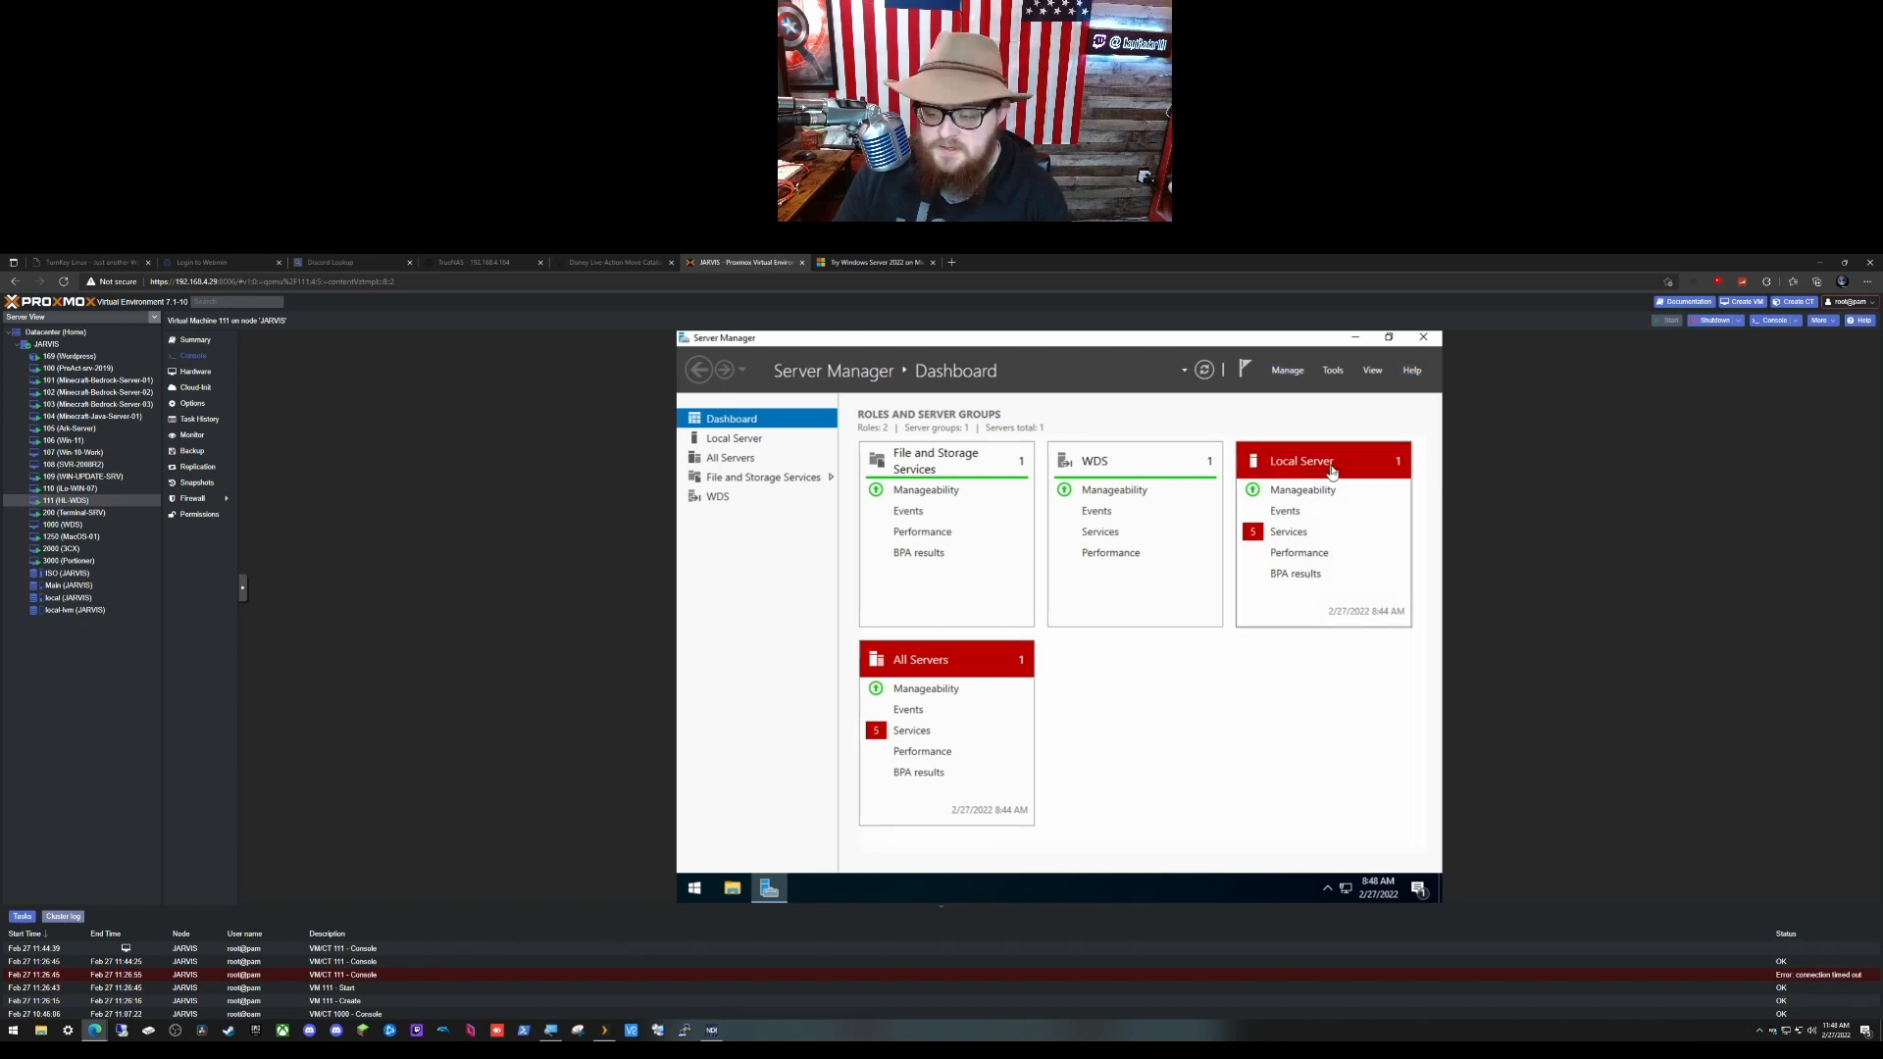
pyautogui.click(954, 640)
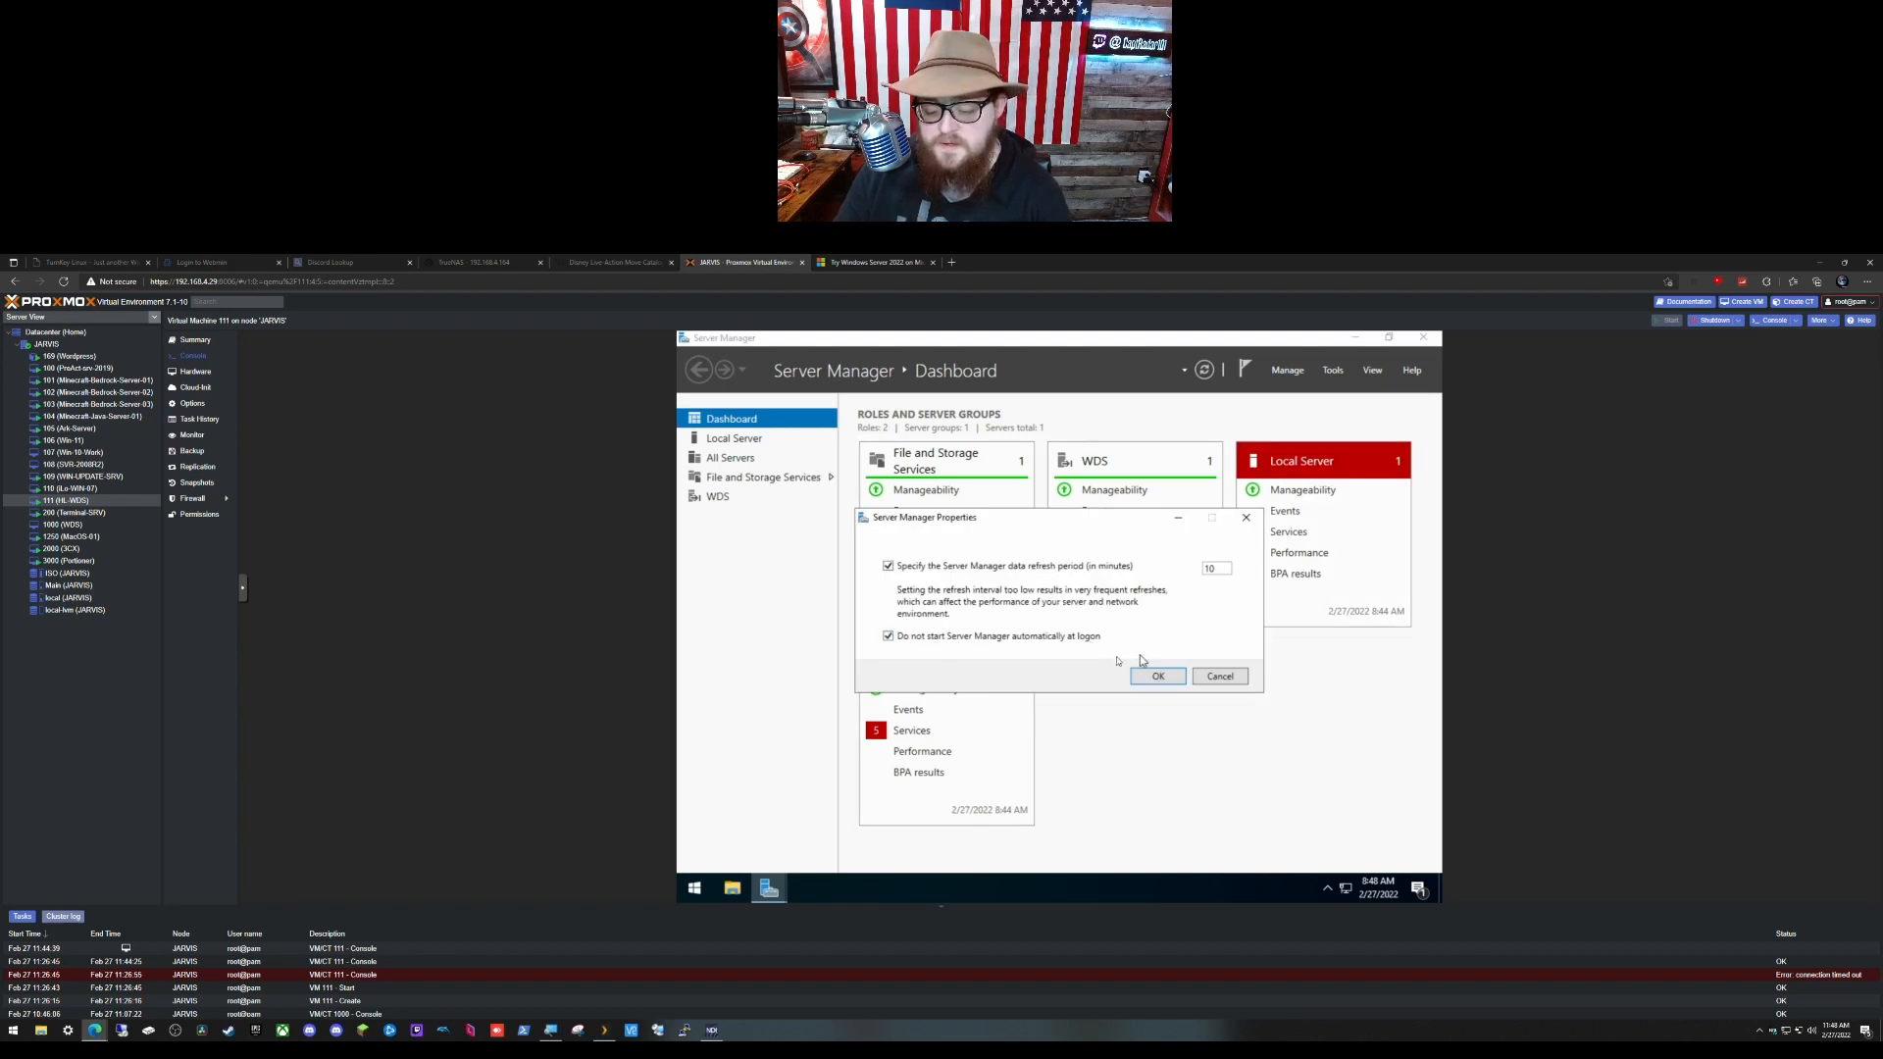
pyautogui.click(1158, 678)
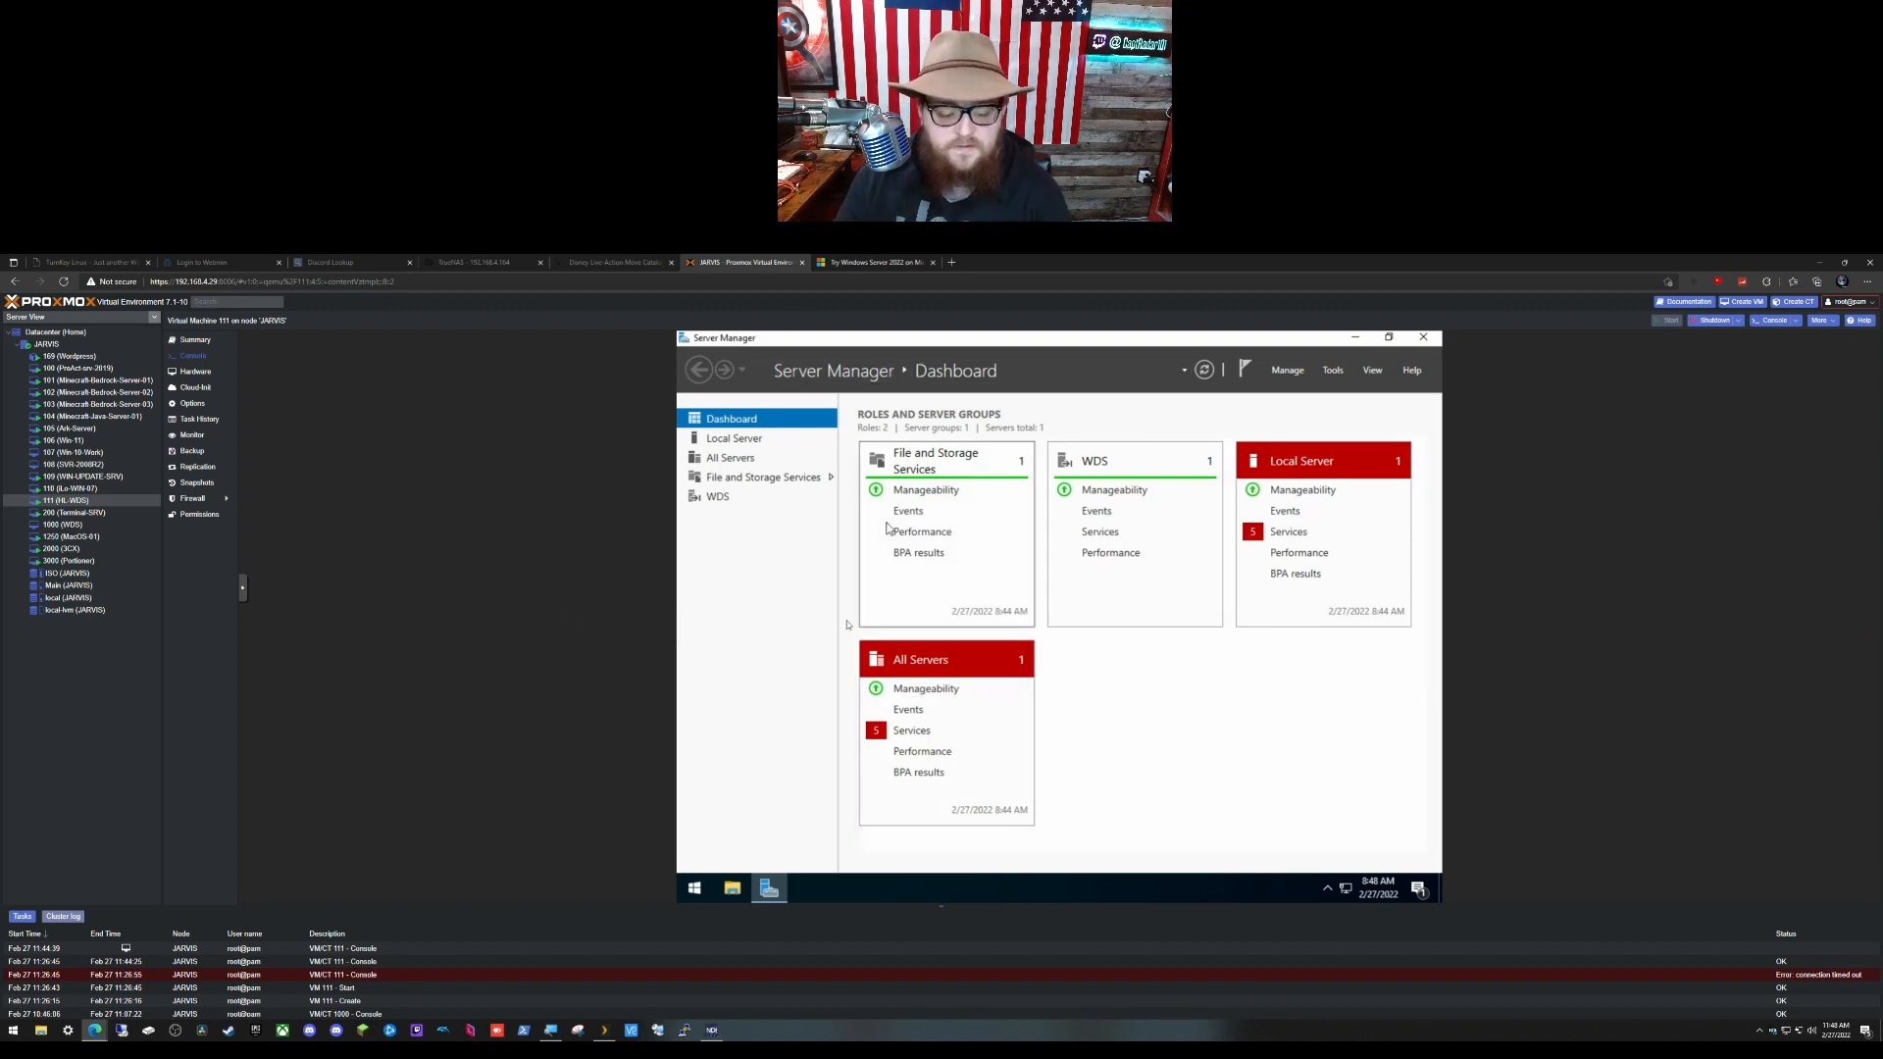
pyautogui.rightClick(766, 896)
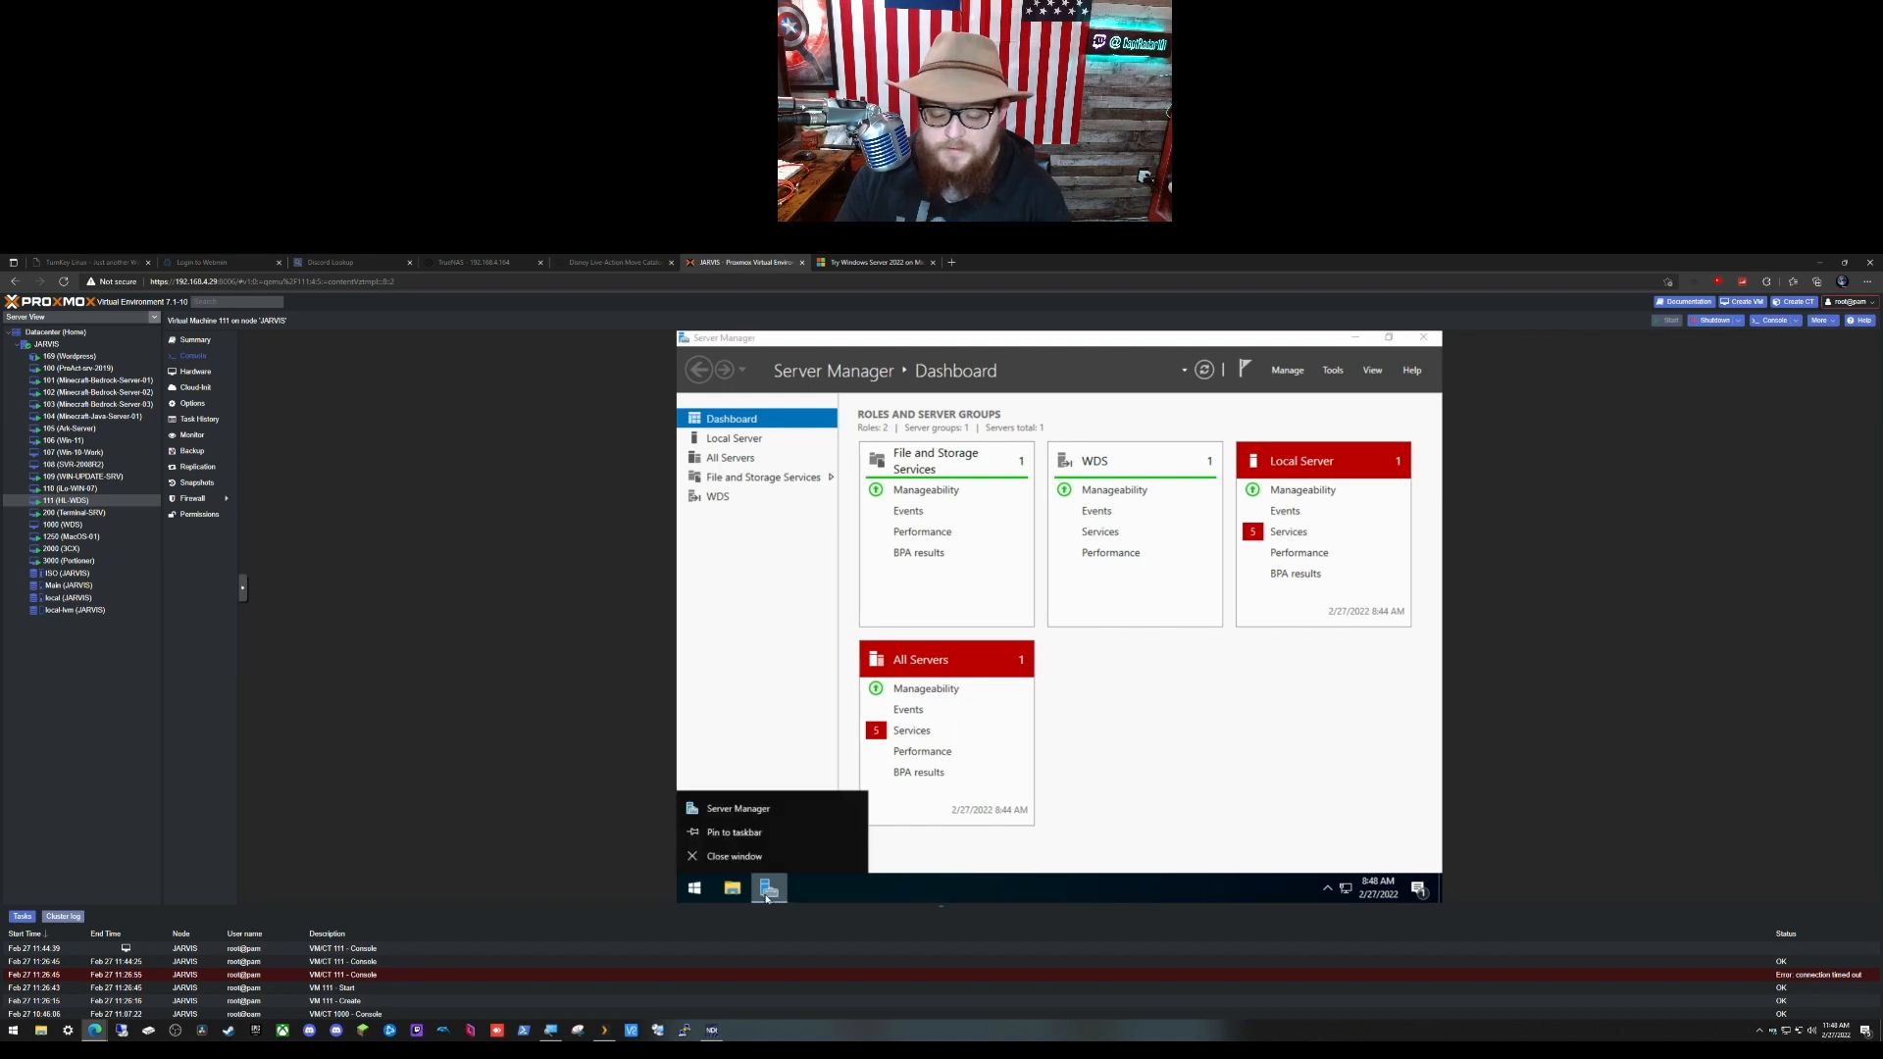
pyautogui.click(756, 834)
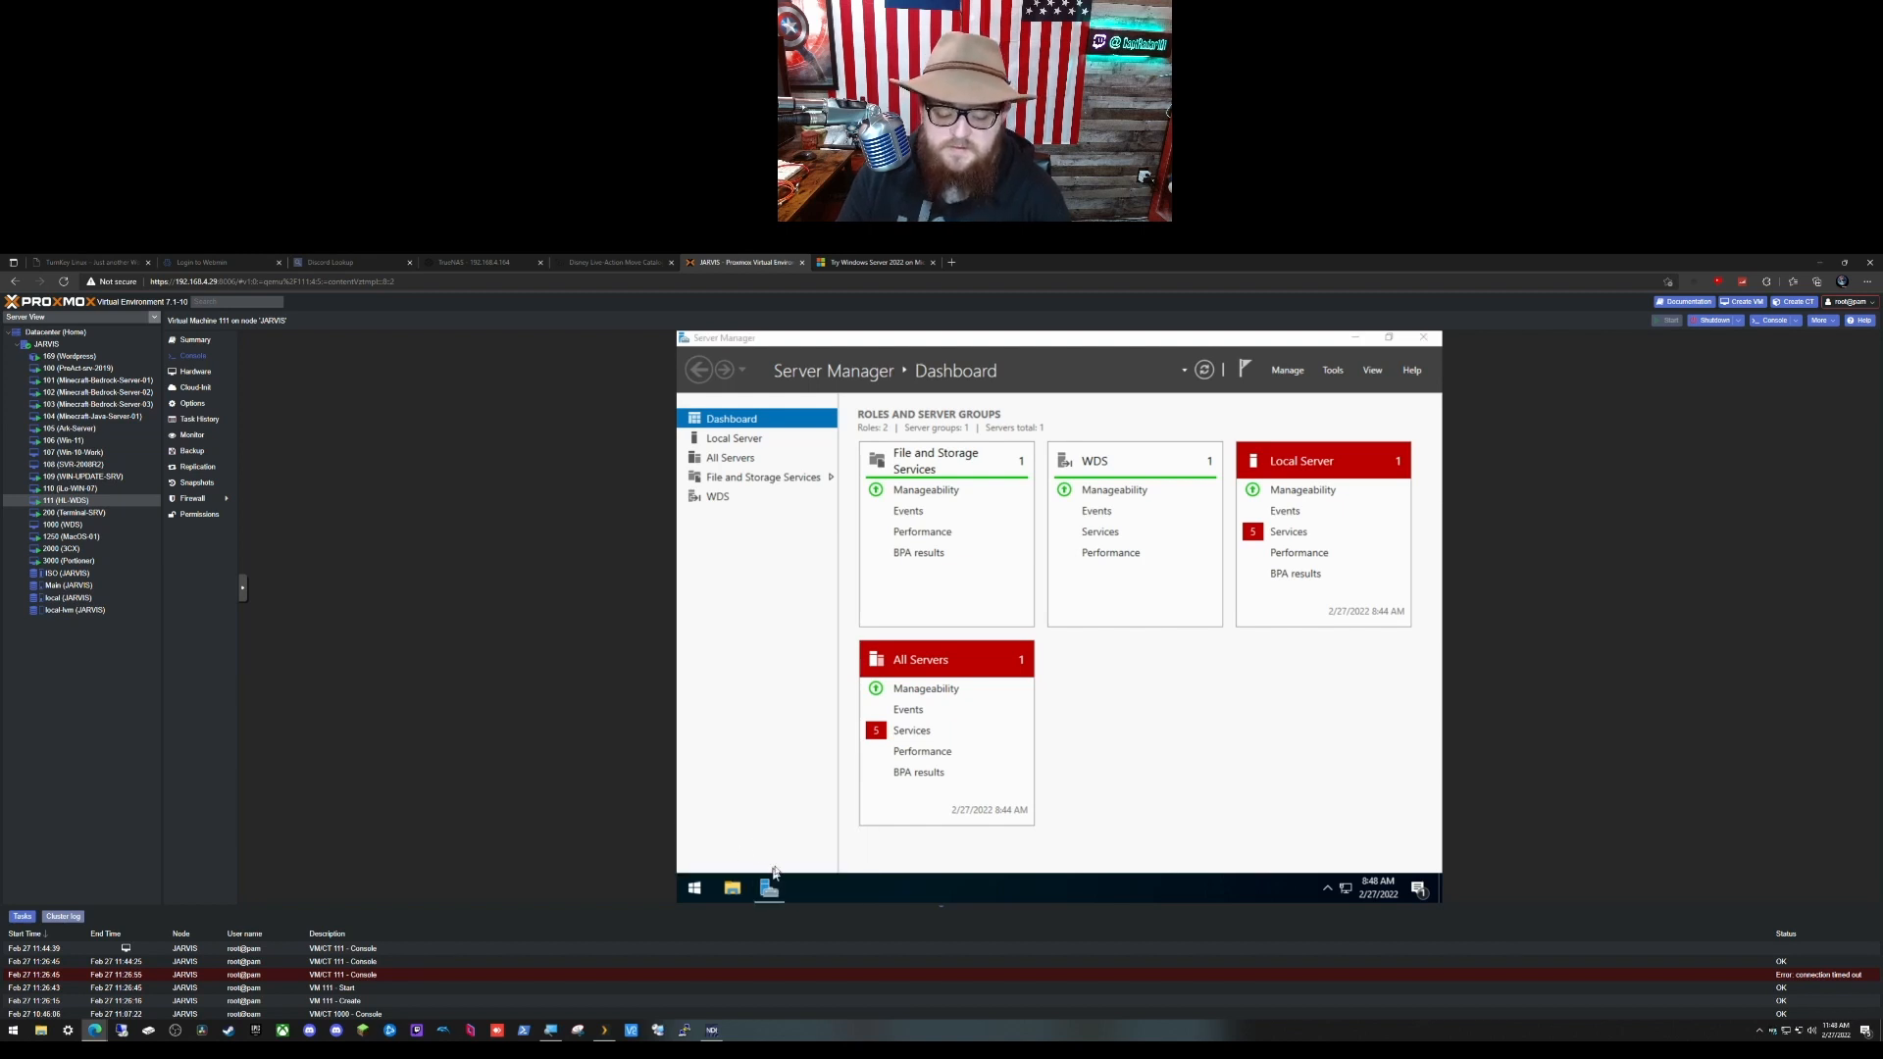
# Step: Close Server Manager and expand Windows Administrative Tools in the Start menu
pyautogui.click(1423, 337)
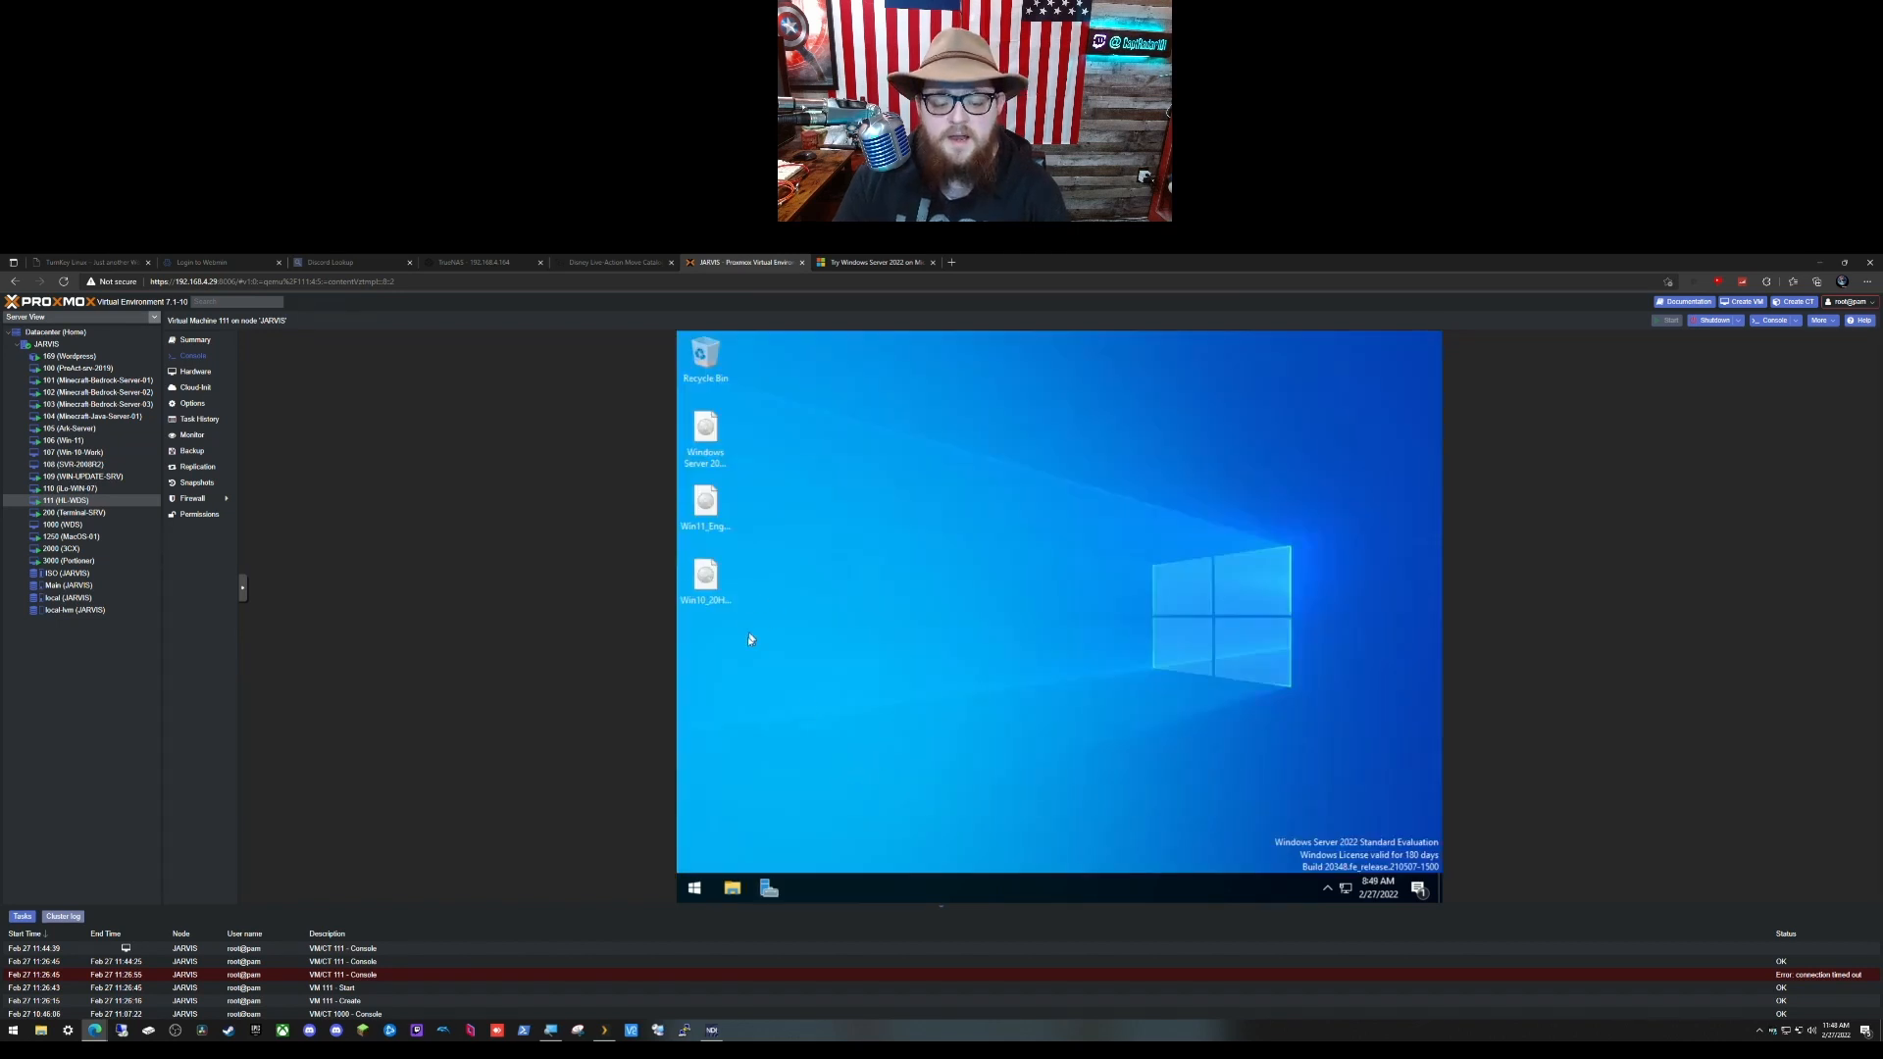
pyautogui.moveTo(747, 636); pyautogui.dragTo(669, 428)
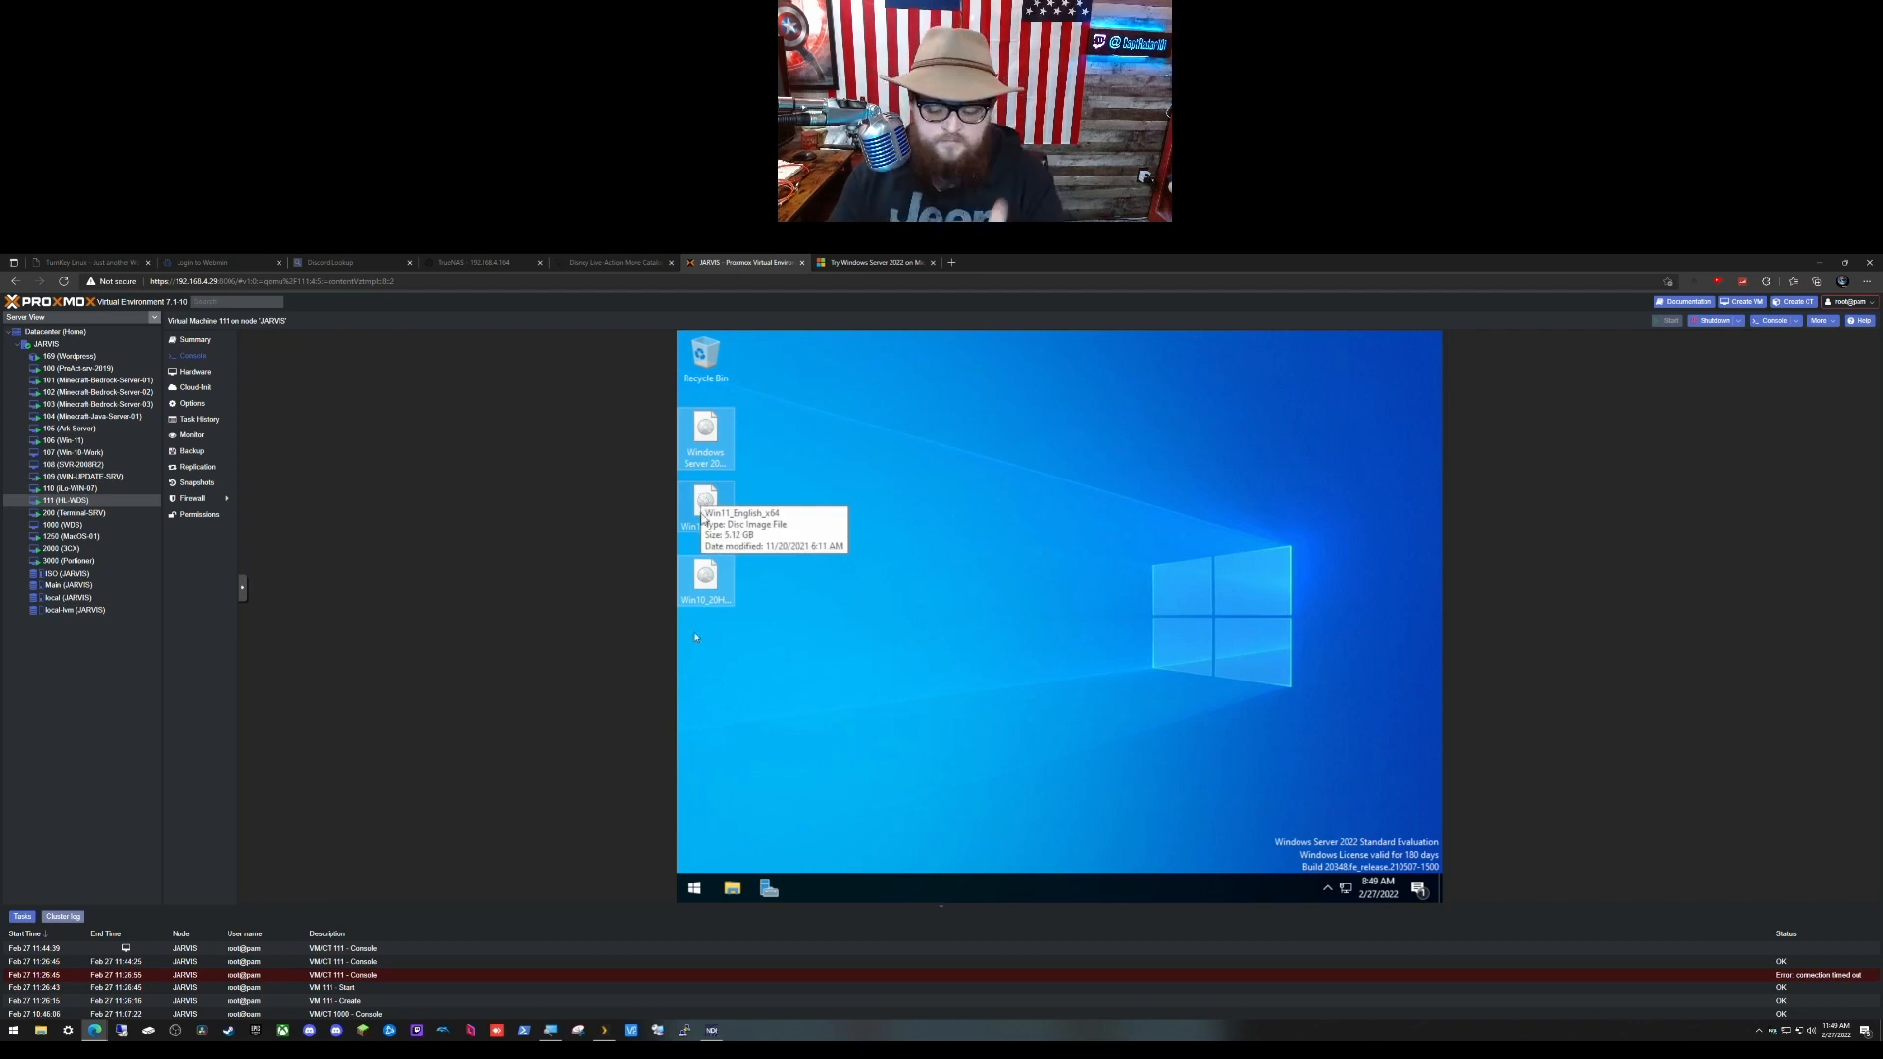
pyautogui.click(691, 889)
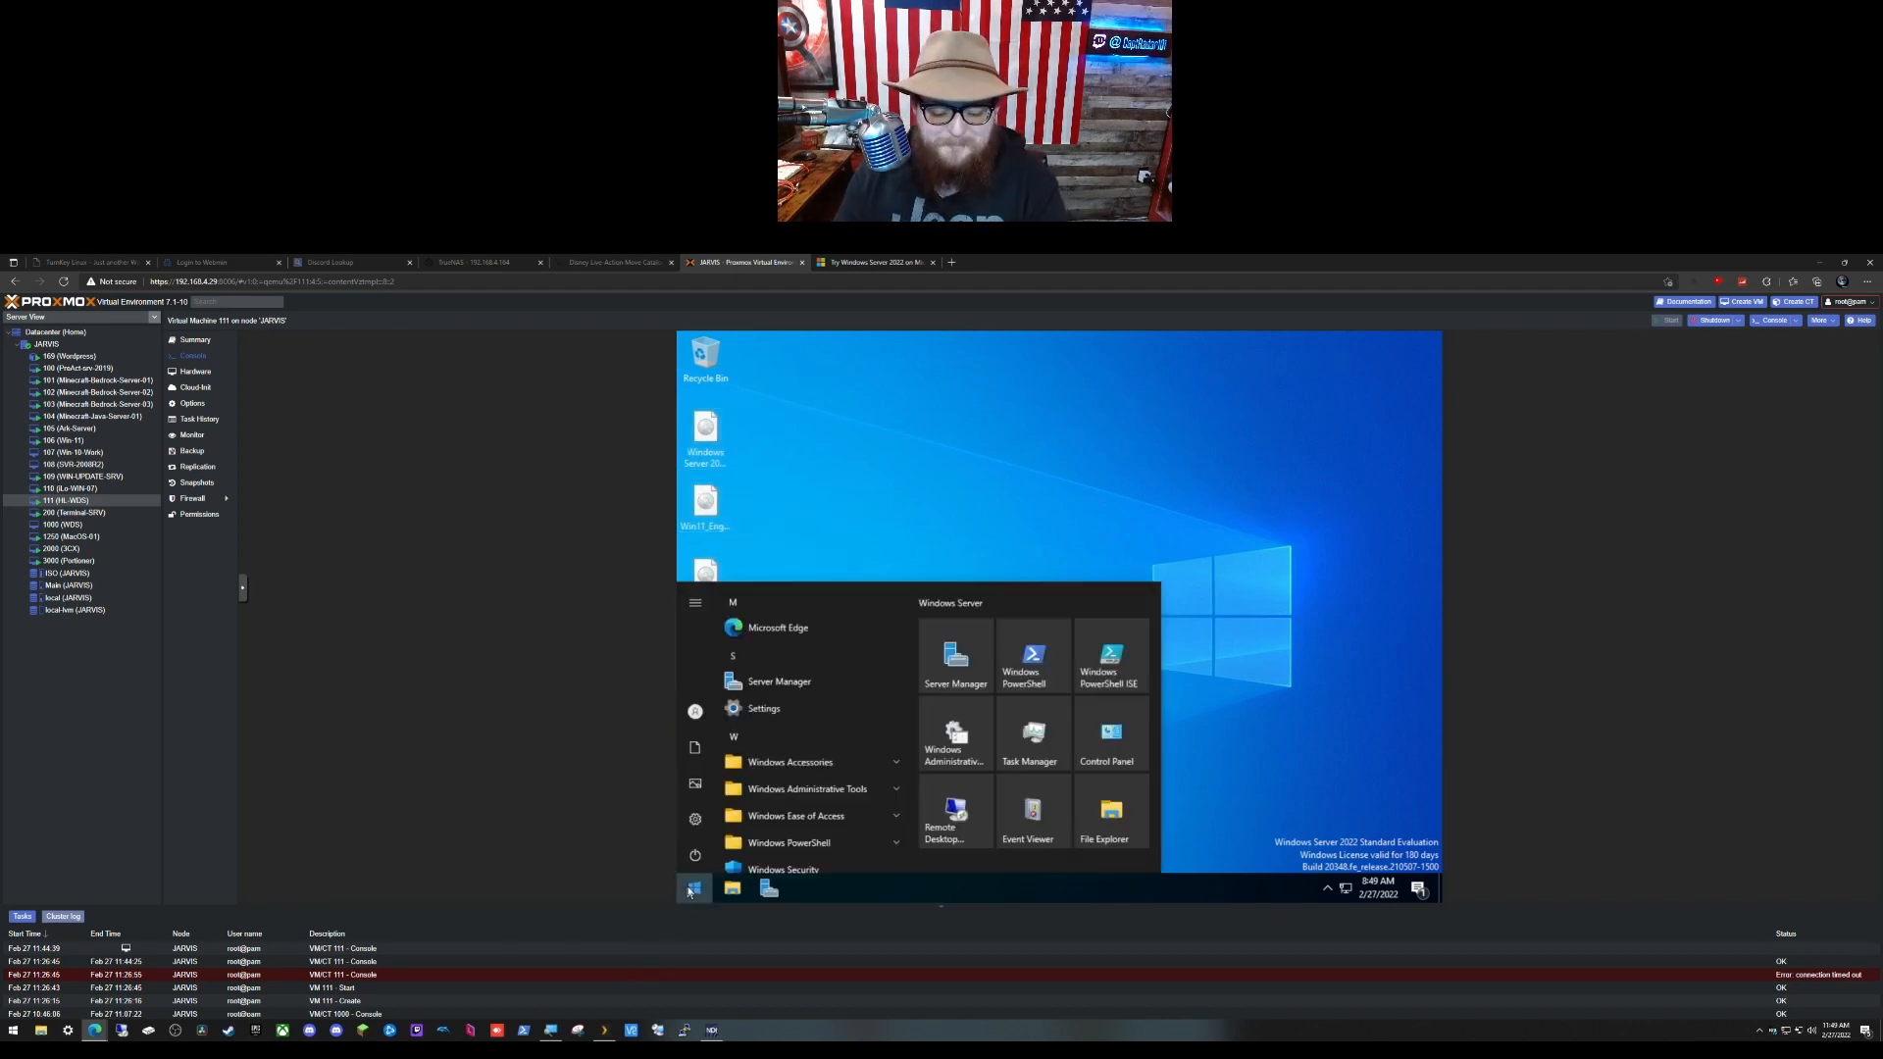
pyautogui.scroll(-1, 768, 737)
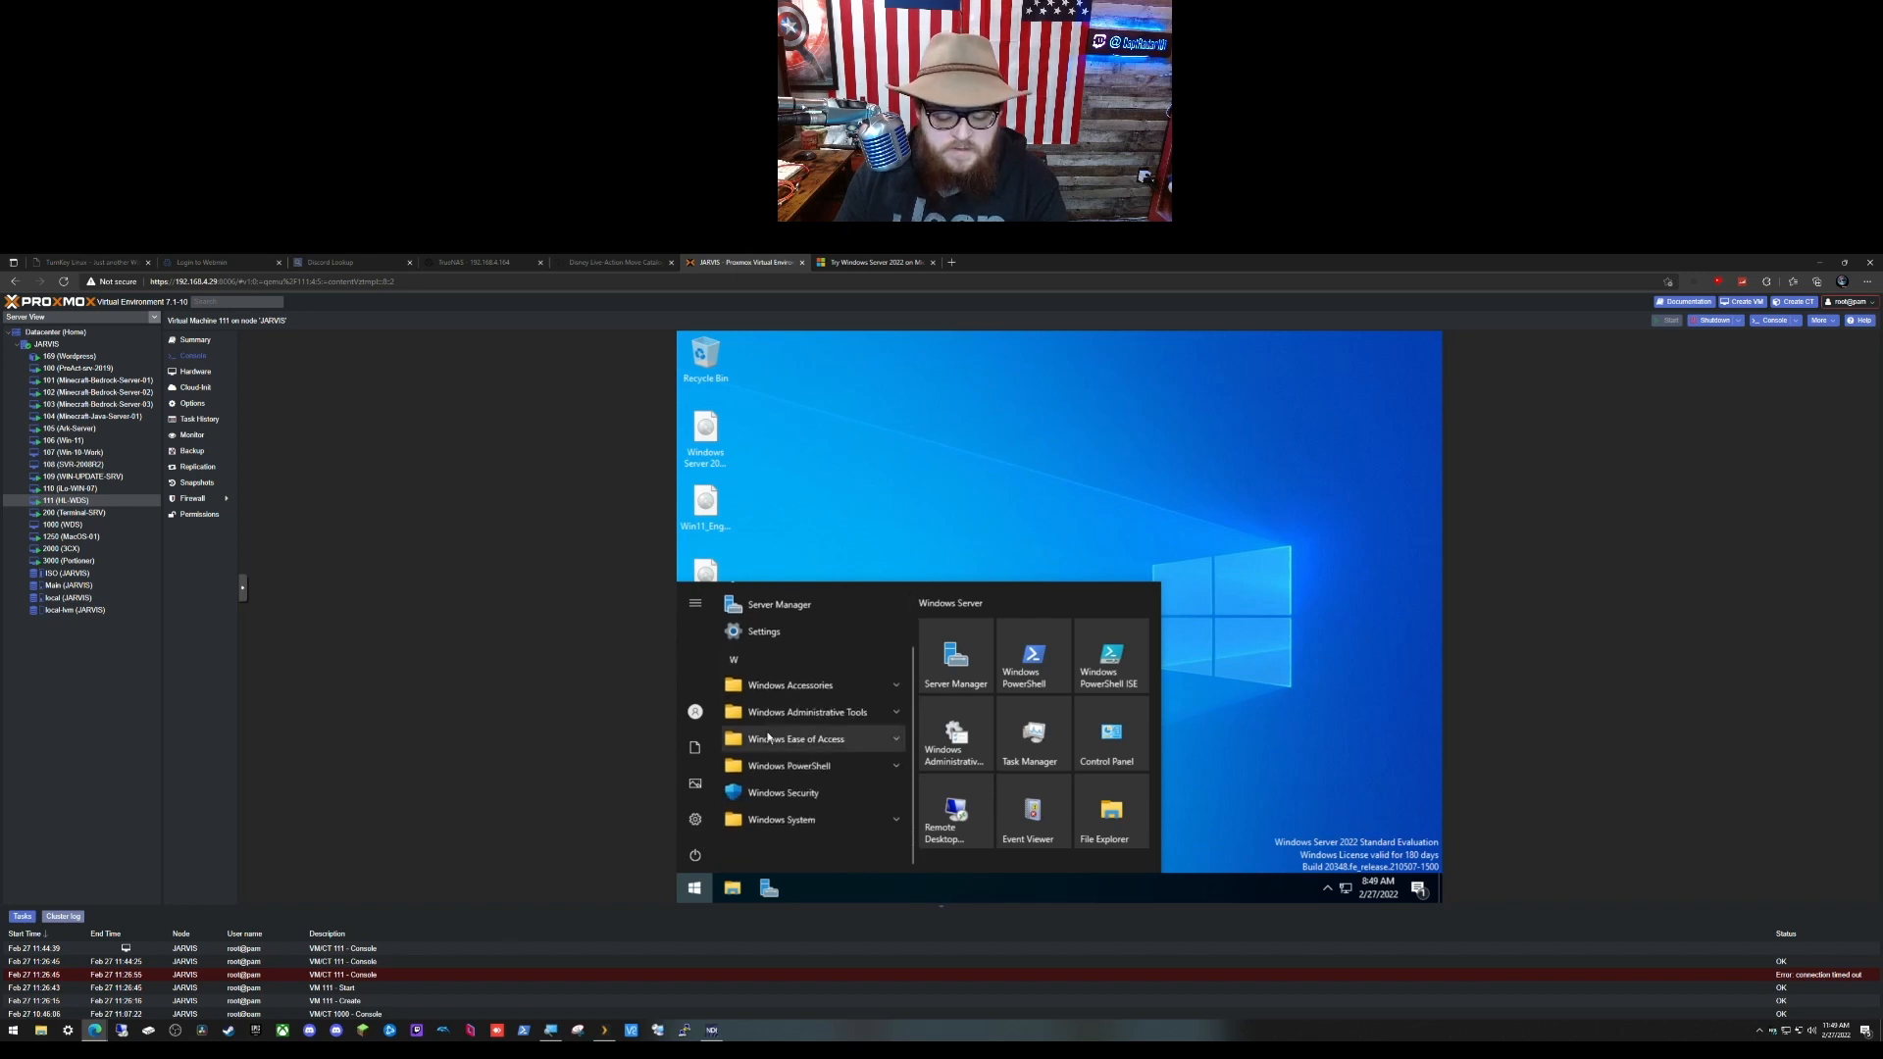
pyautogui.click(816, 713)
# Step: Pin Windows Deployment Services to the taskbar and launch it from there
pyautogui.scroll(-1, 814, 713)
pyautogui.scroll(-5, 814, 713)
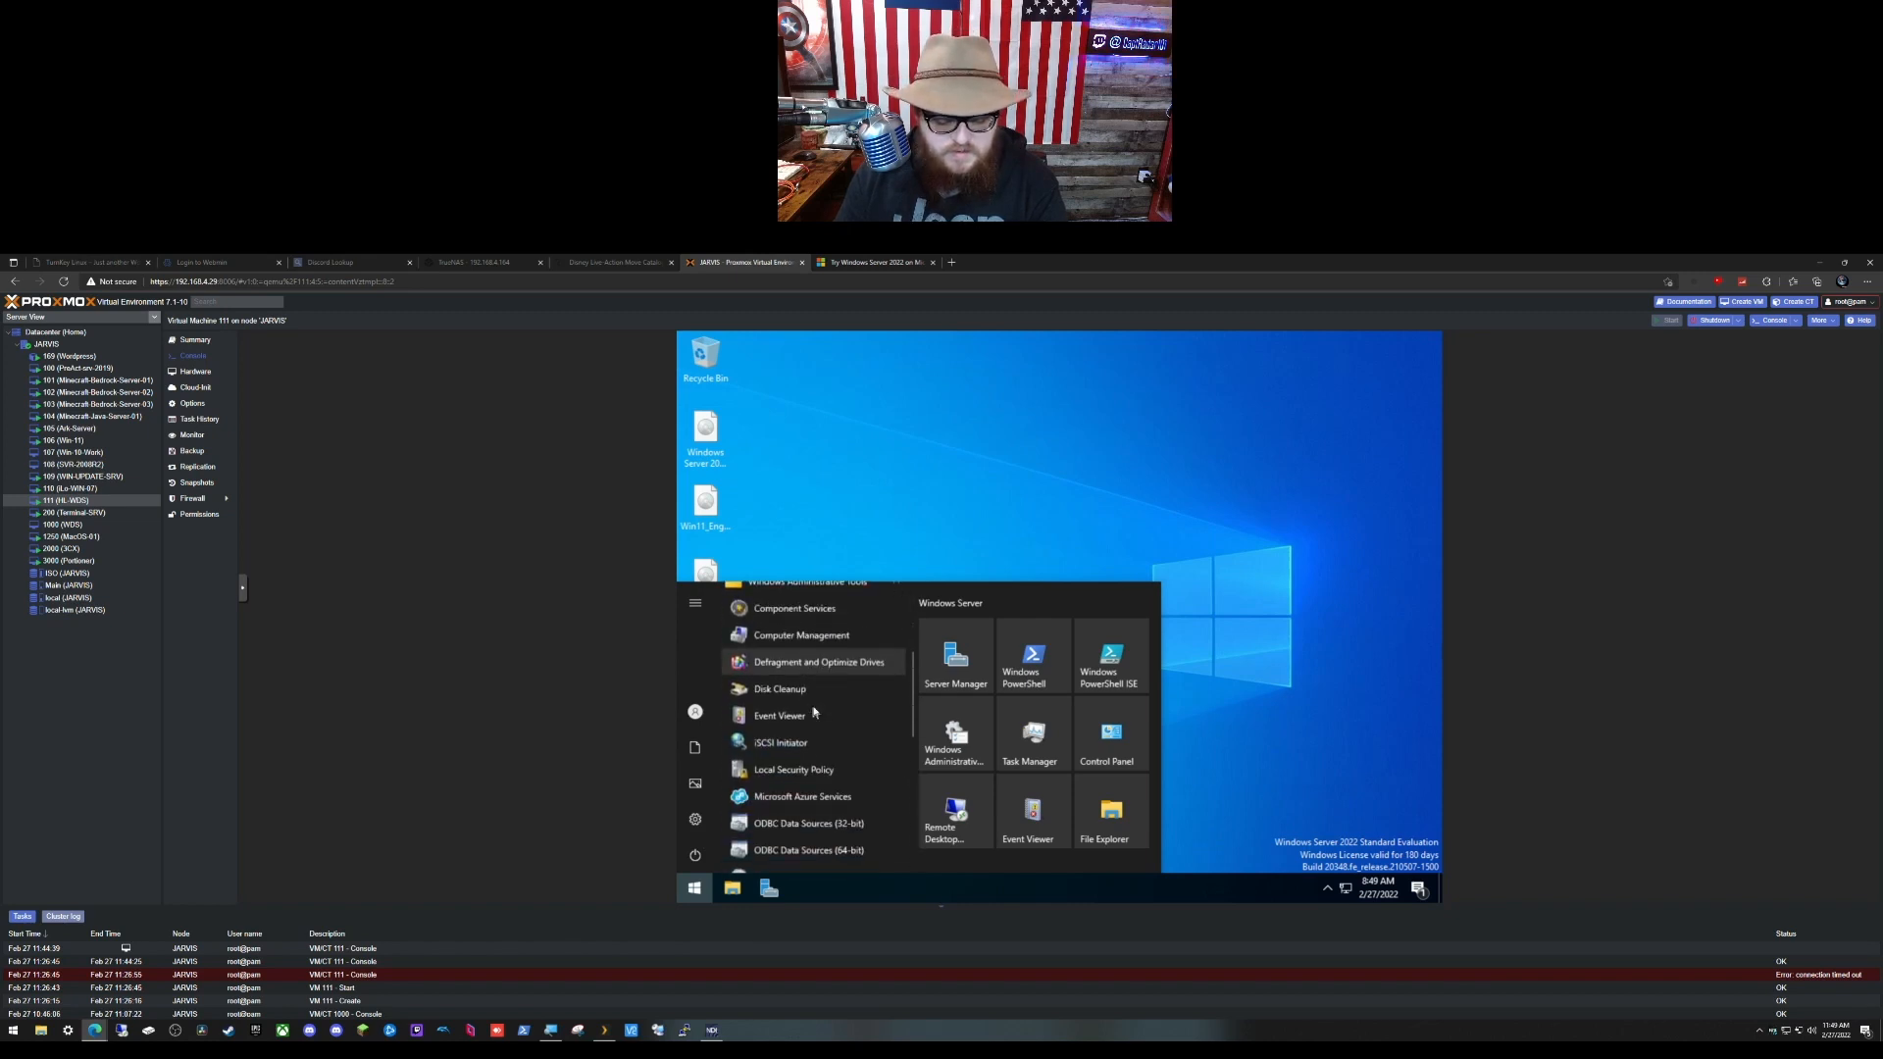
pyautogui.scroll(-4, 814, 713)
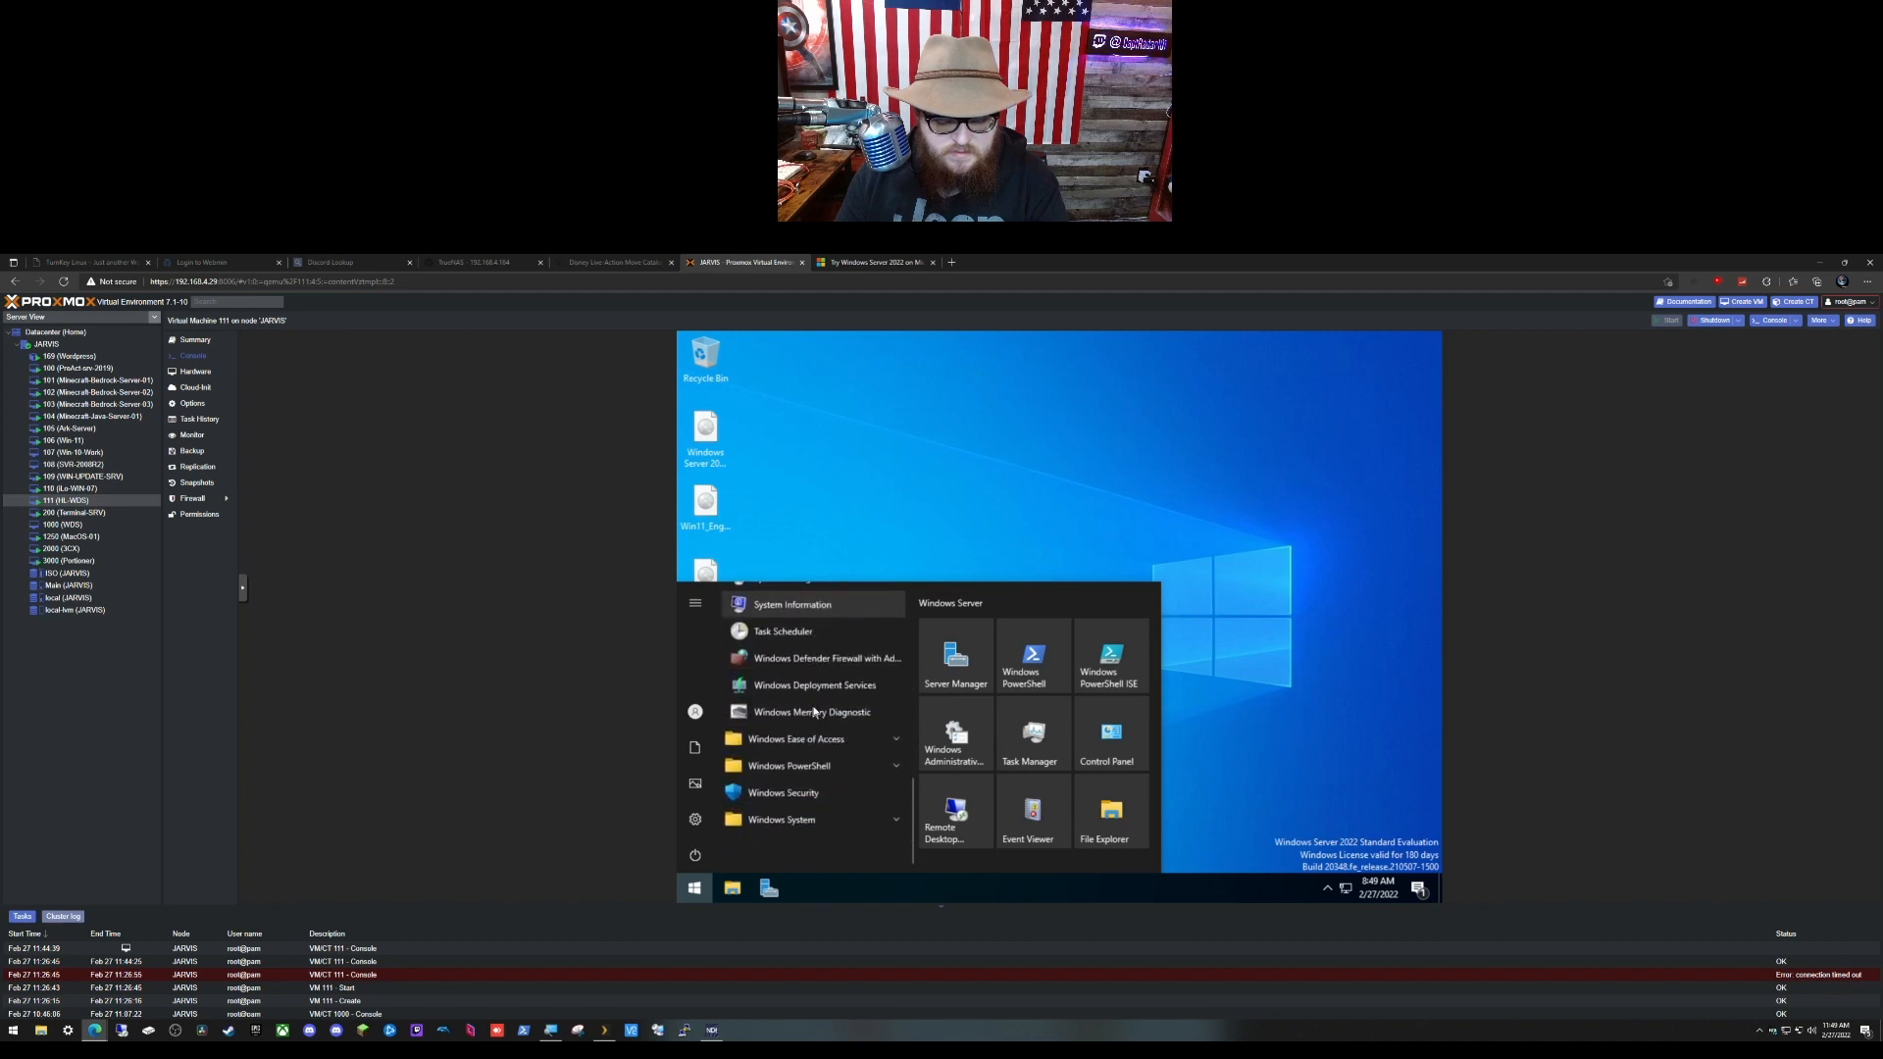
pyautogui.scroll(8, 809, 690)
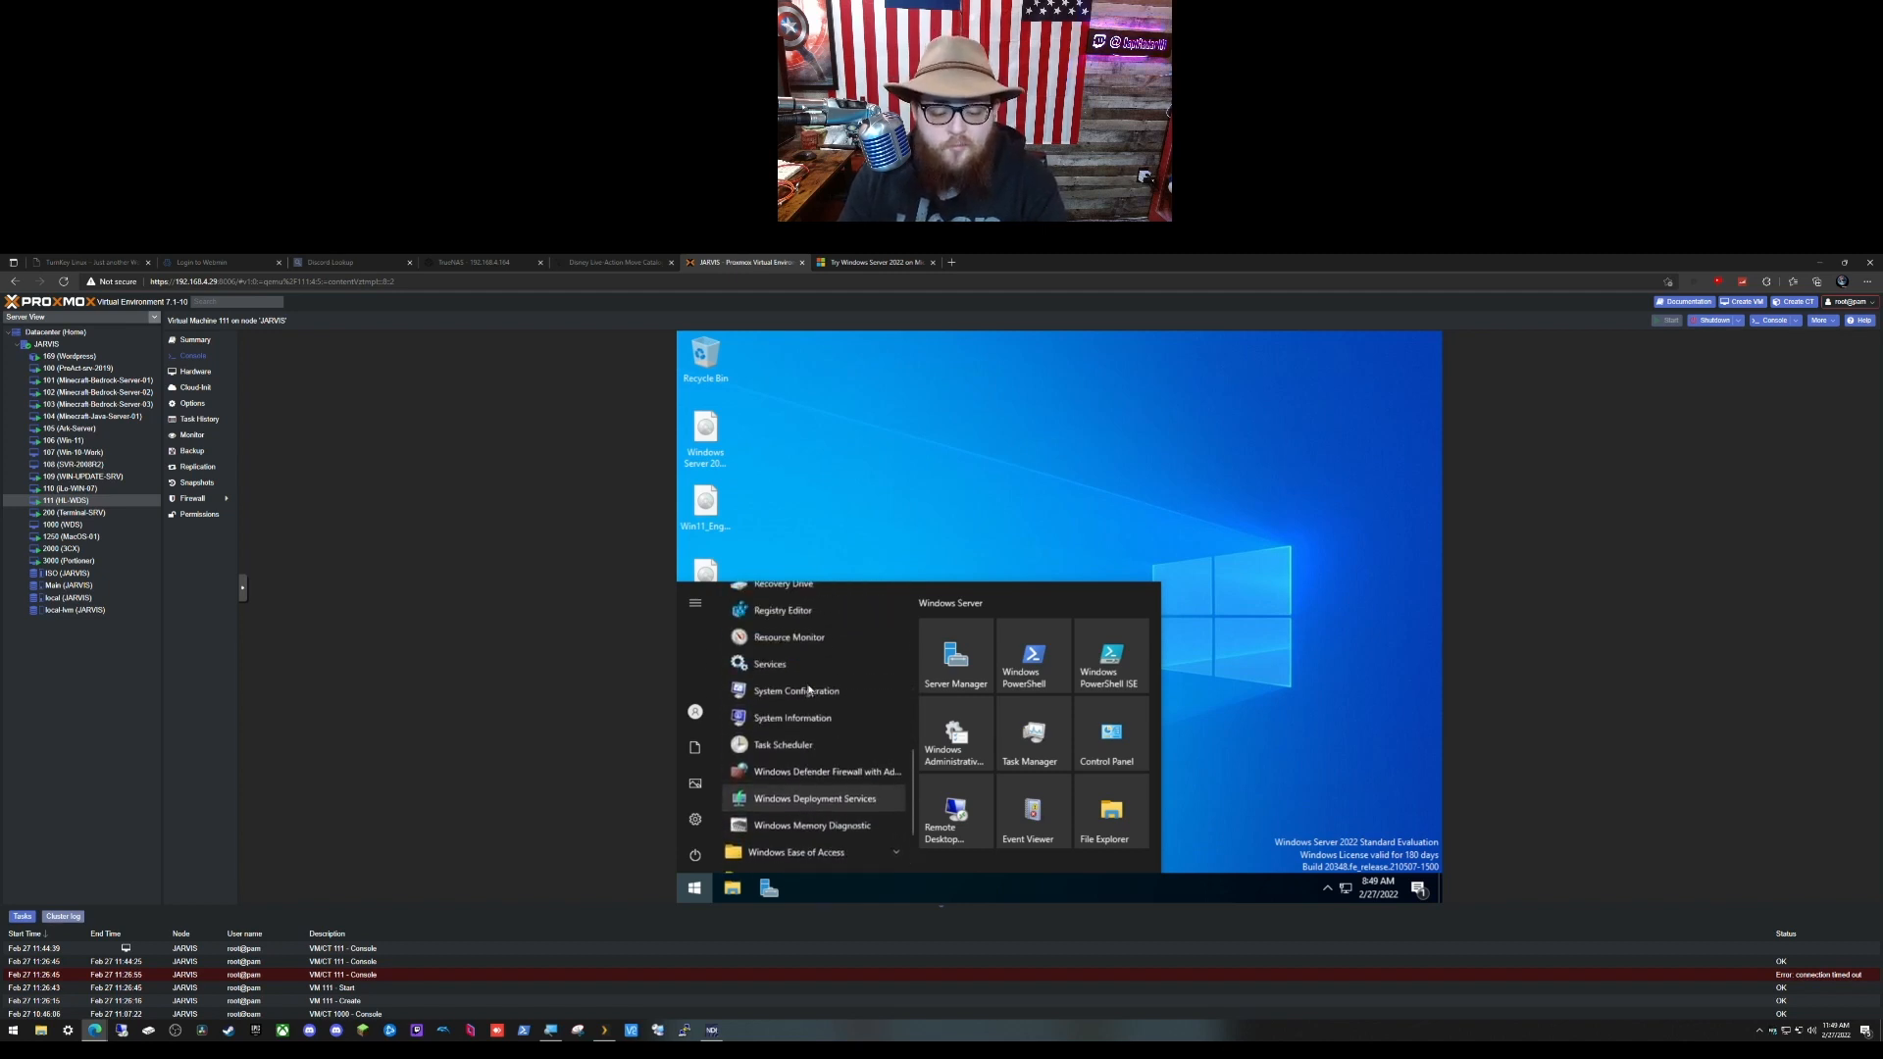
pyautogui.scroll(3, 814, 706)
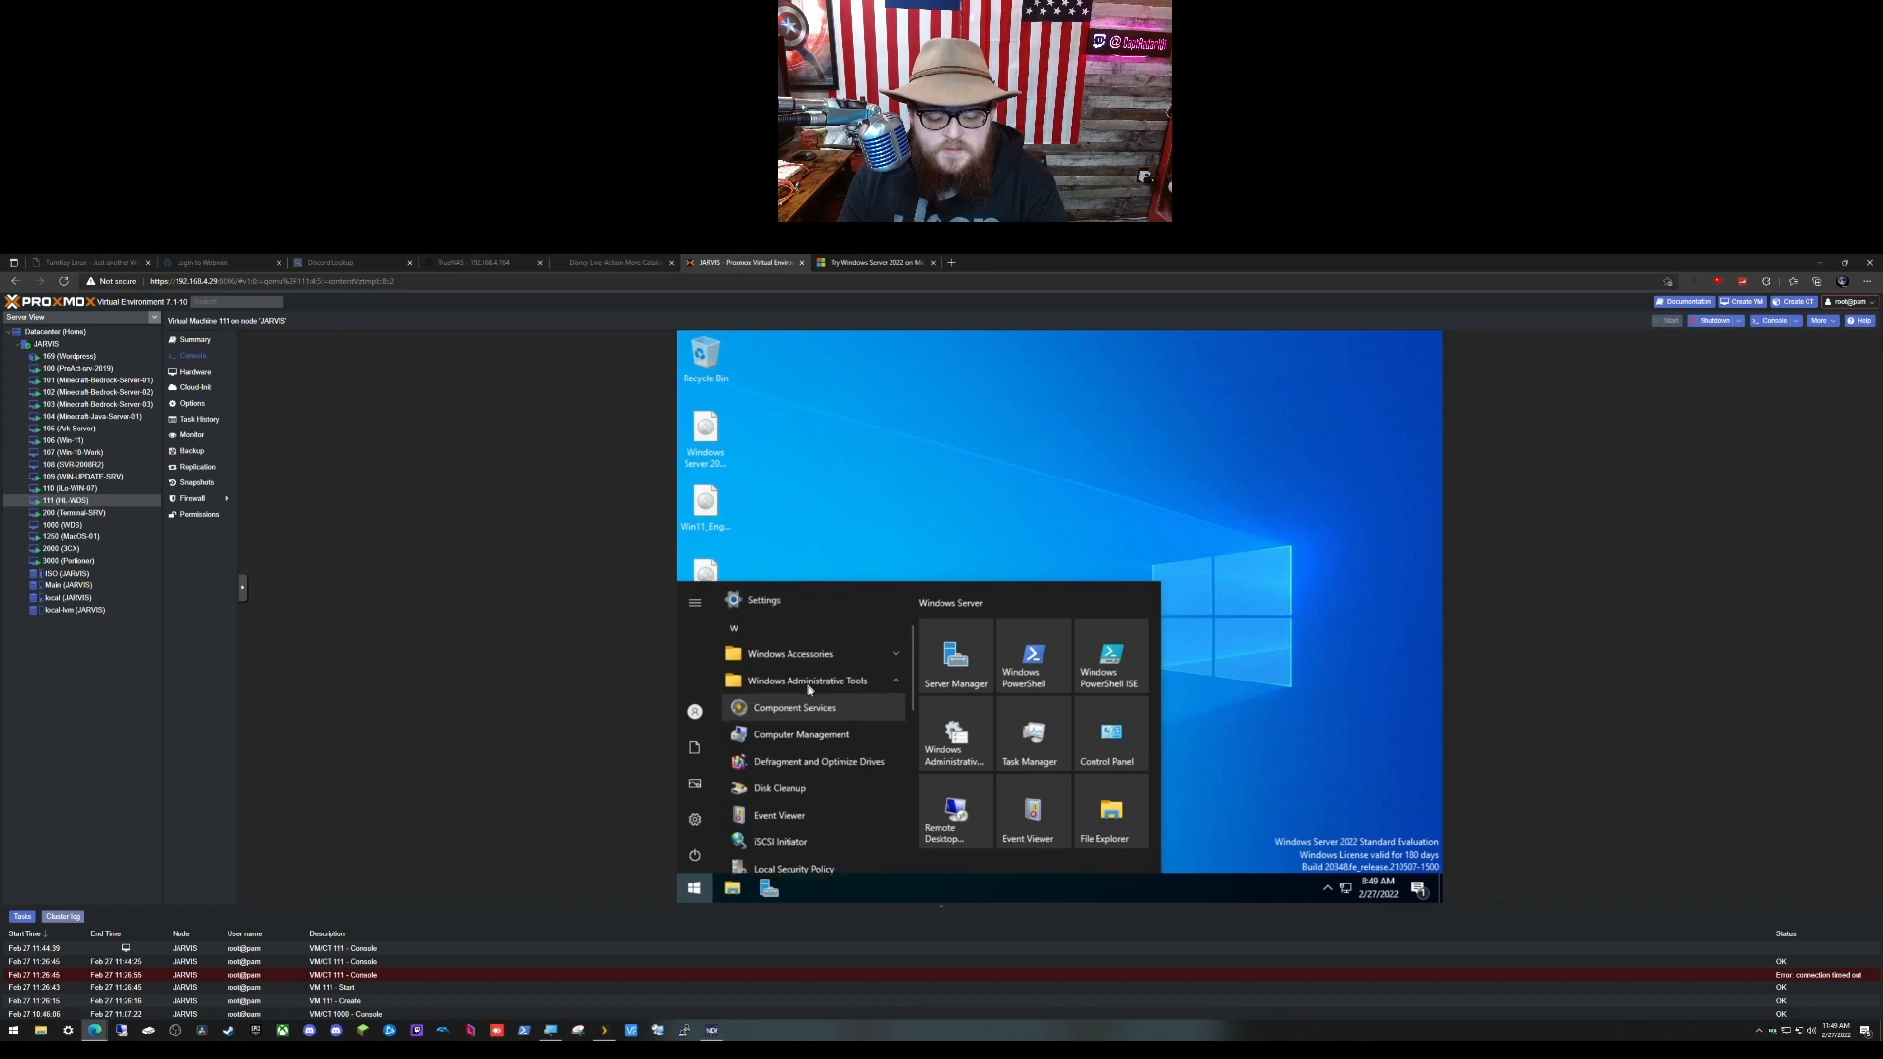
pyautogui.scroll(-5, 825, 730)
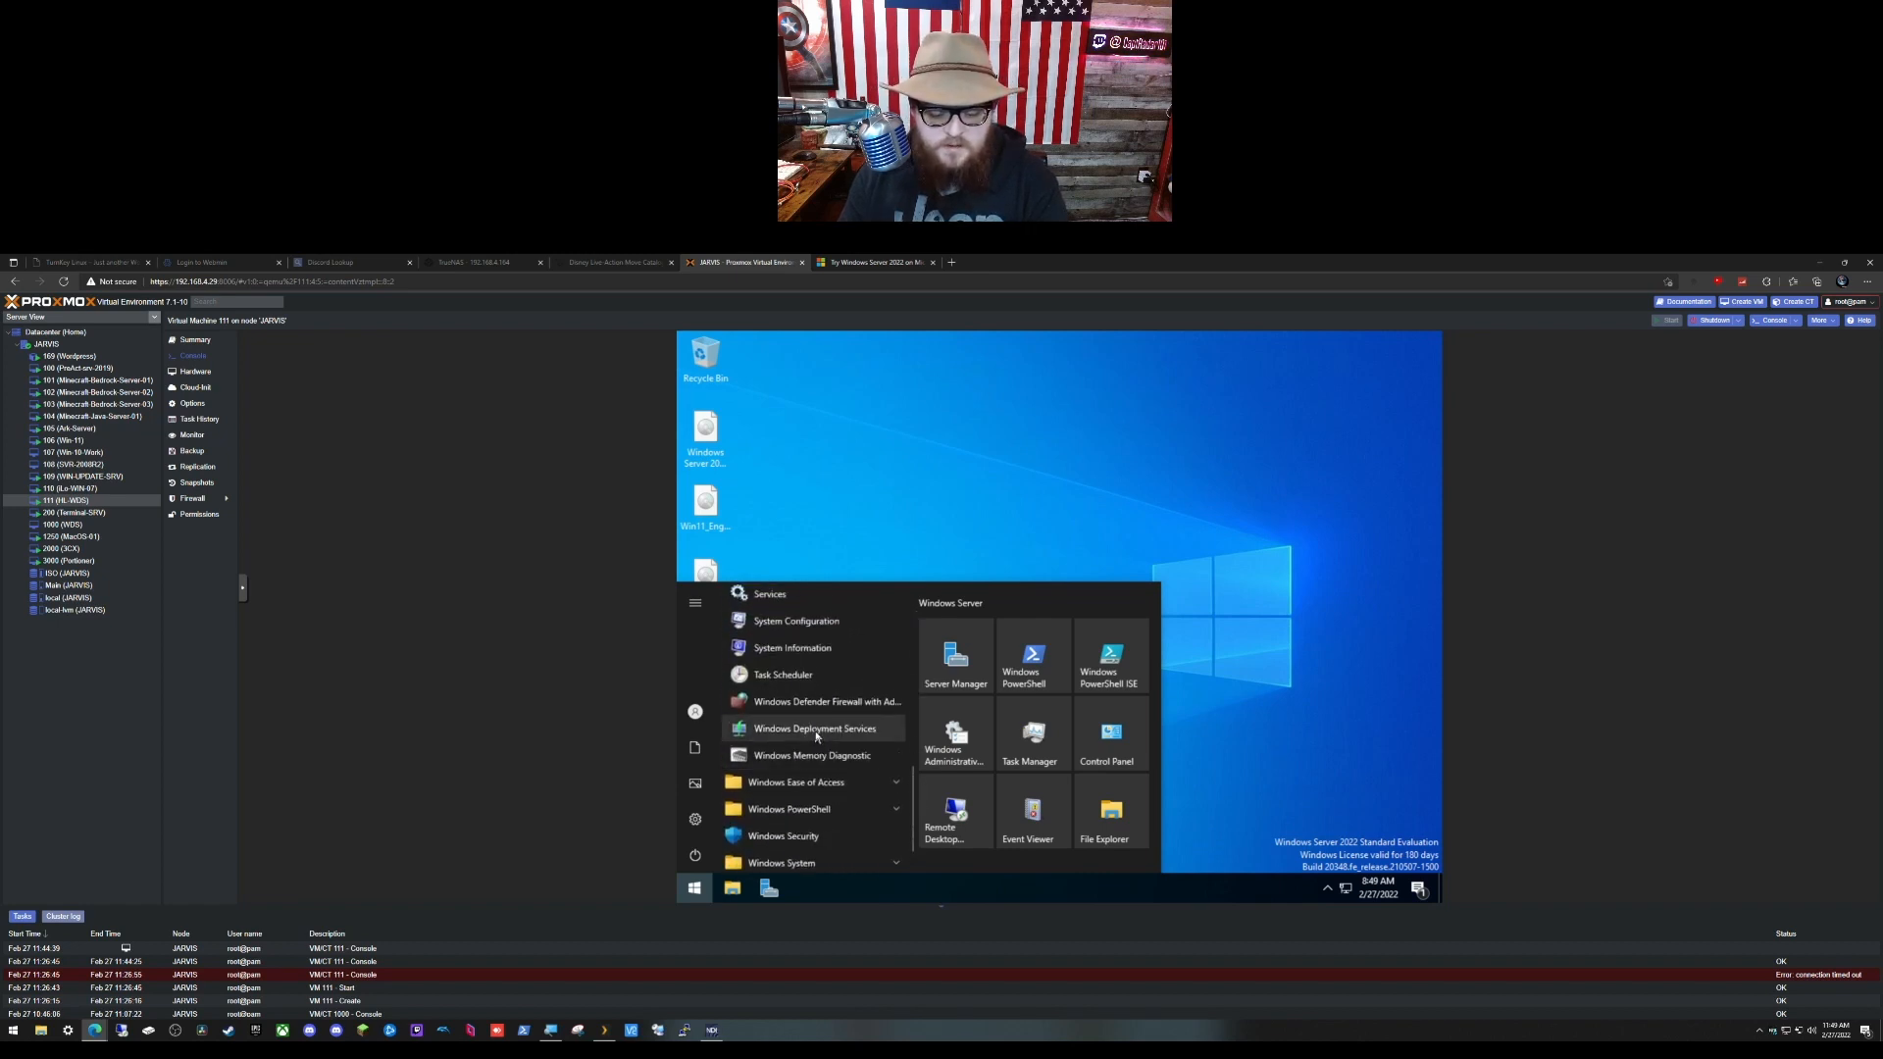
pyautogui.moveTo(820, 731); pyautogui.dragTo(849, 892)
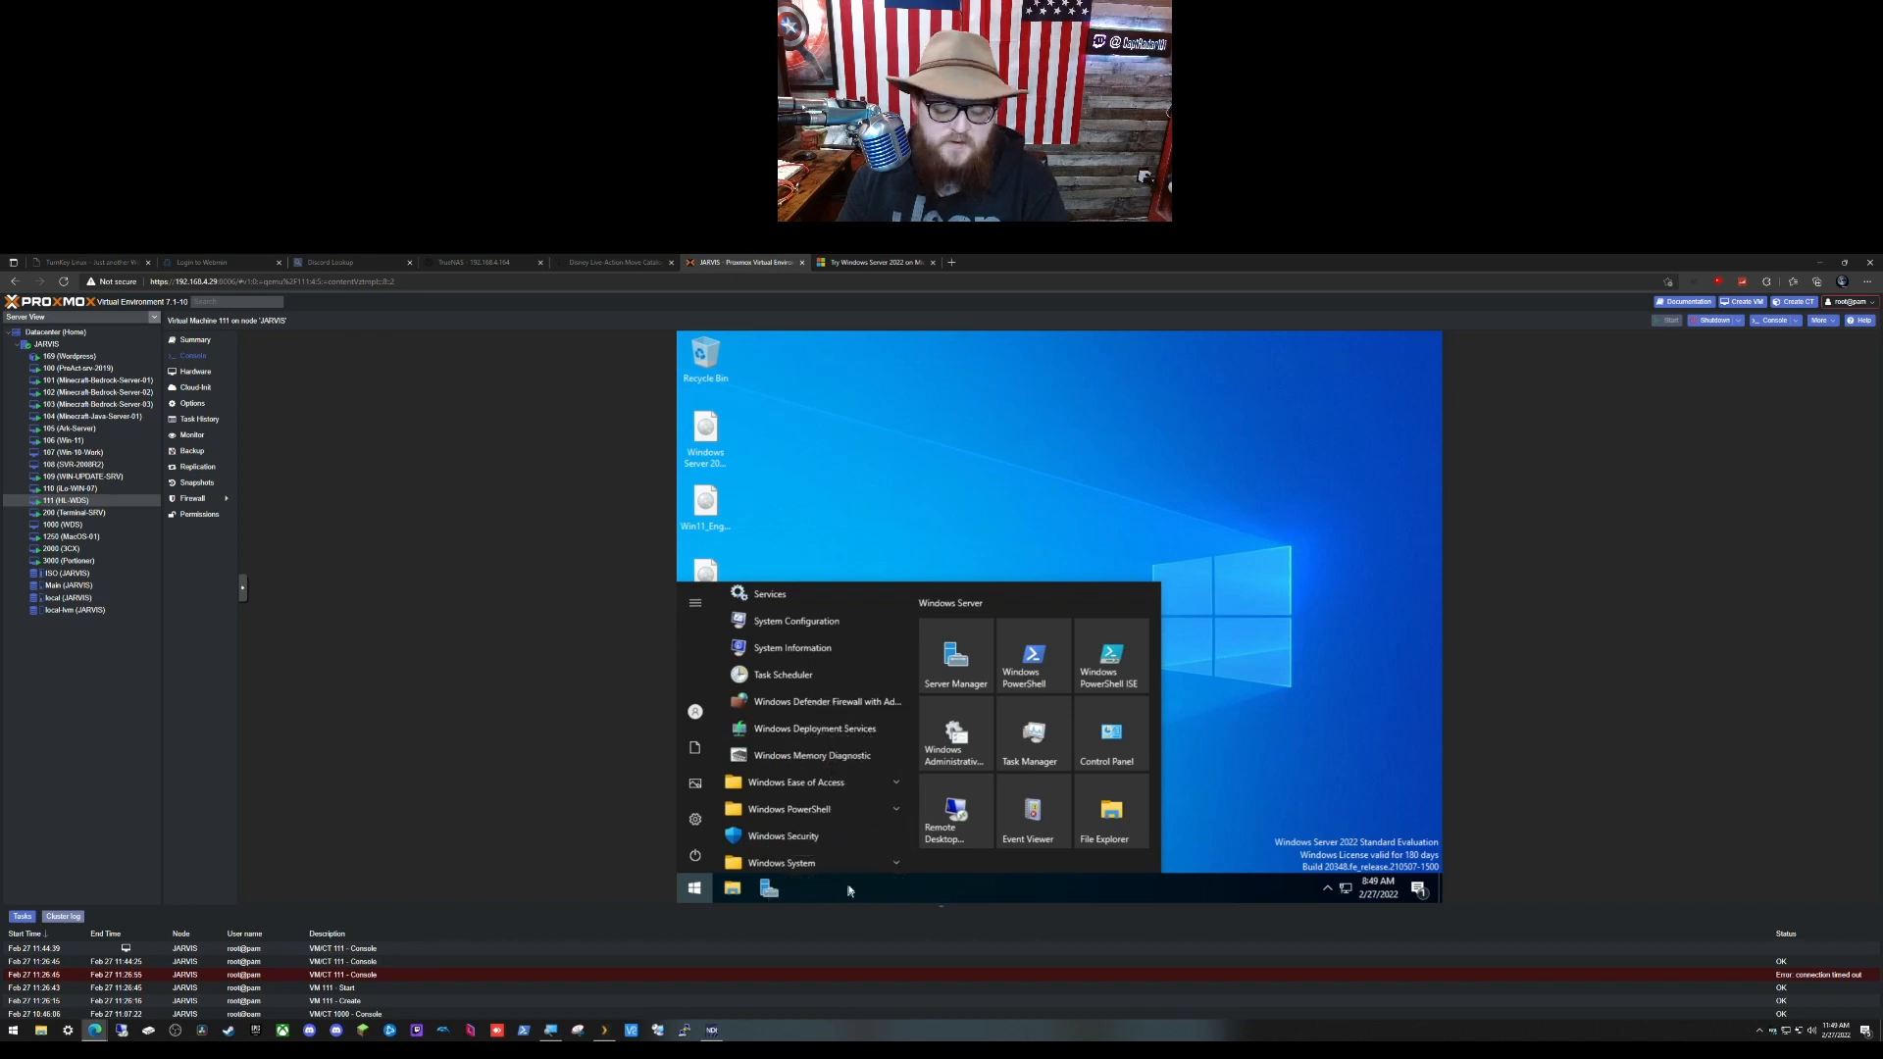
pyautogui.click(698, 889)
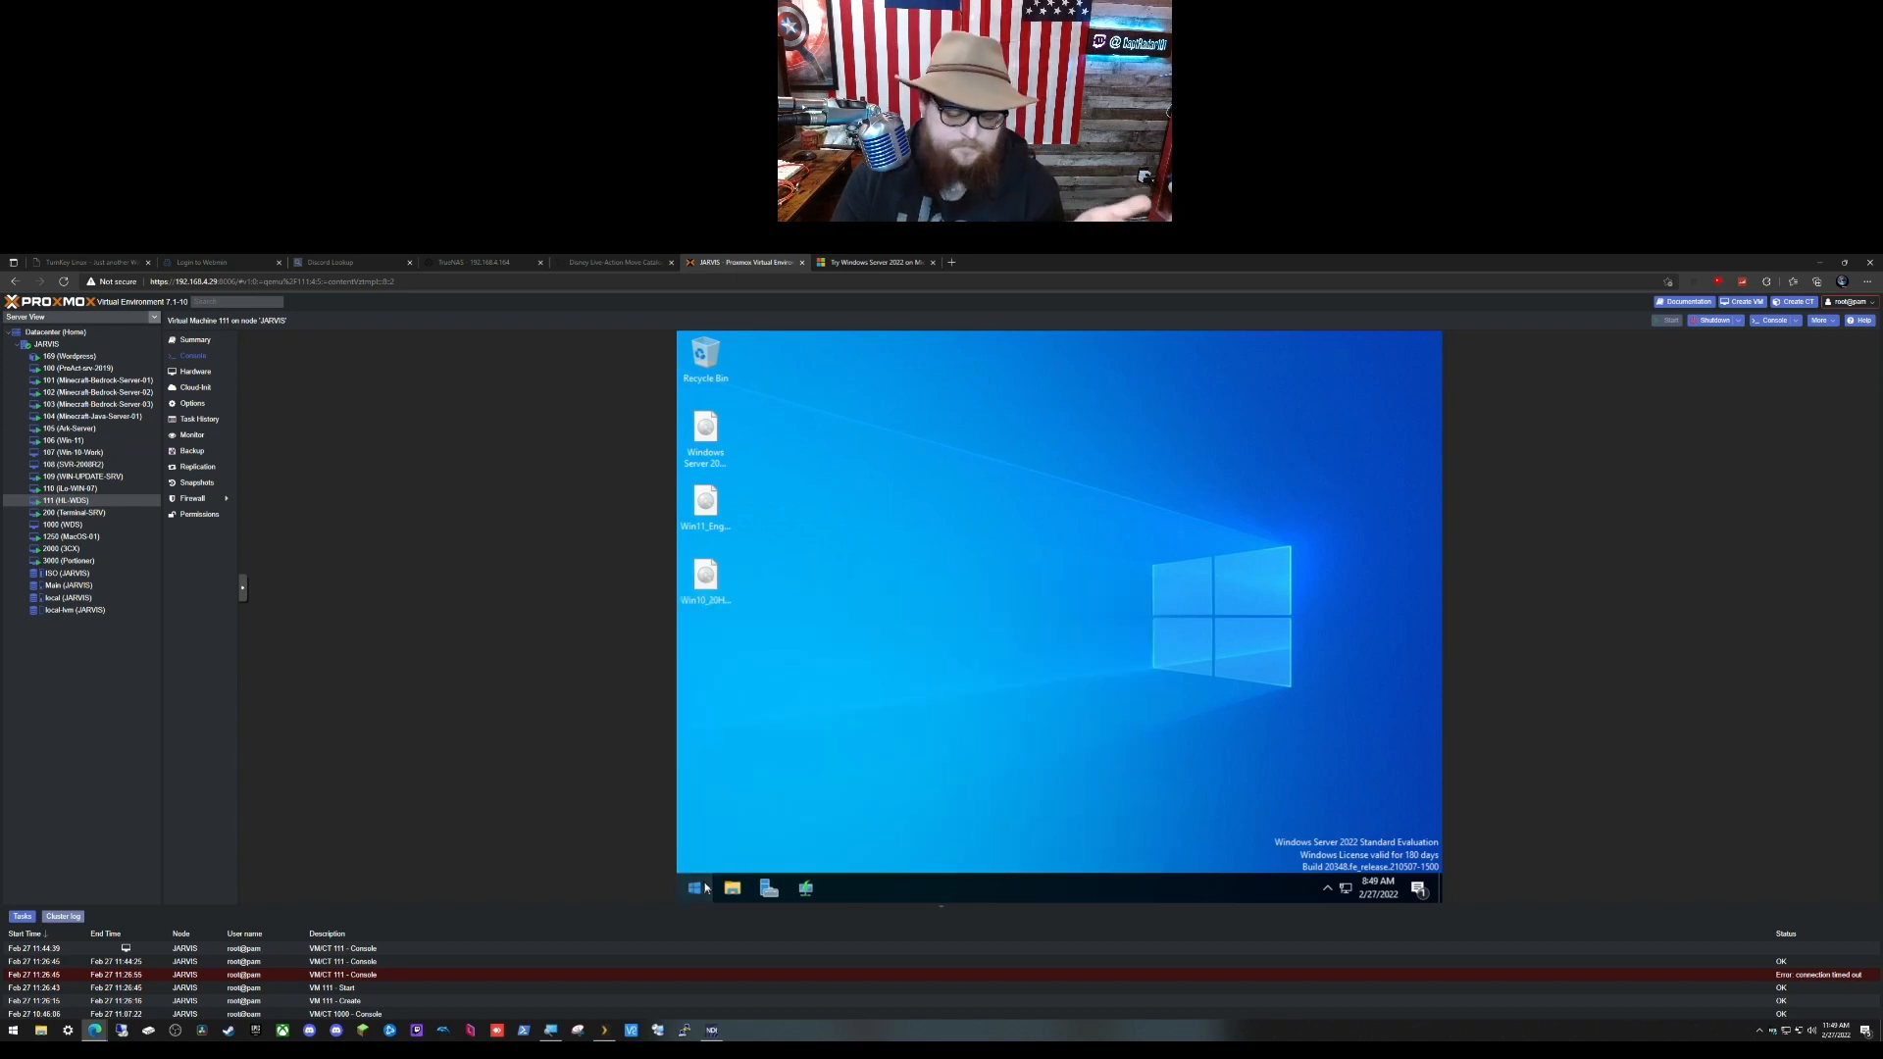
pyautogui.click(805, 889)
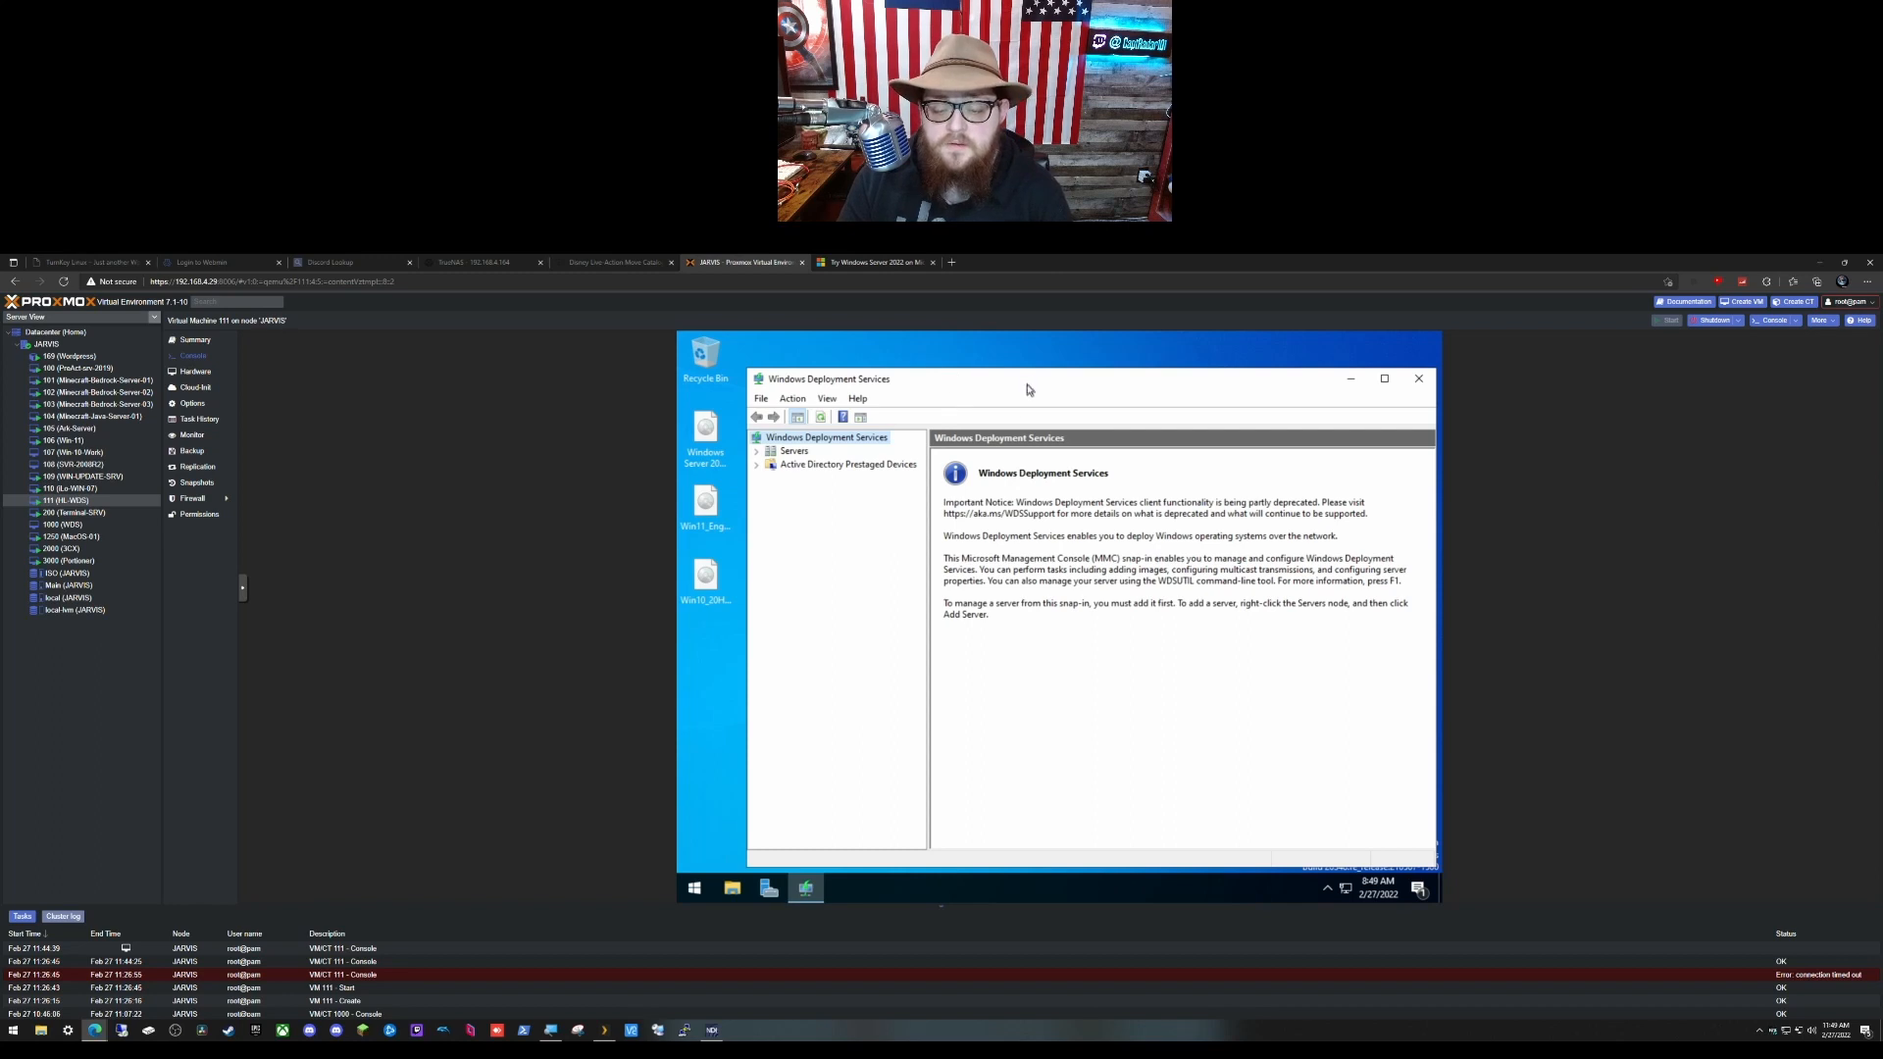
# Step: Move the WDS console, expand Servers, and right-click HL-WDS to show its actions
pyautogui.moveTo(1027, 385); pyautogui.dragTo(971, 355)
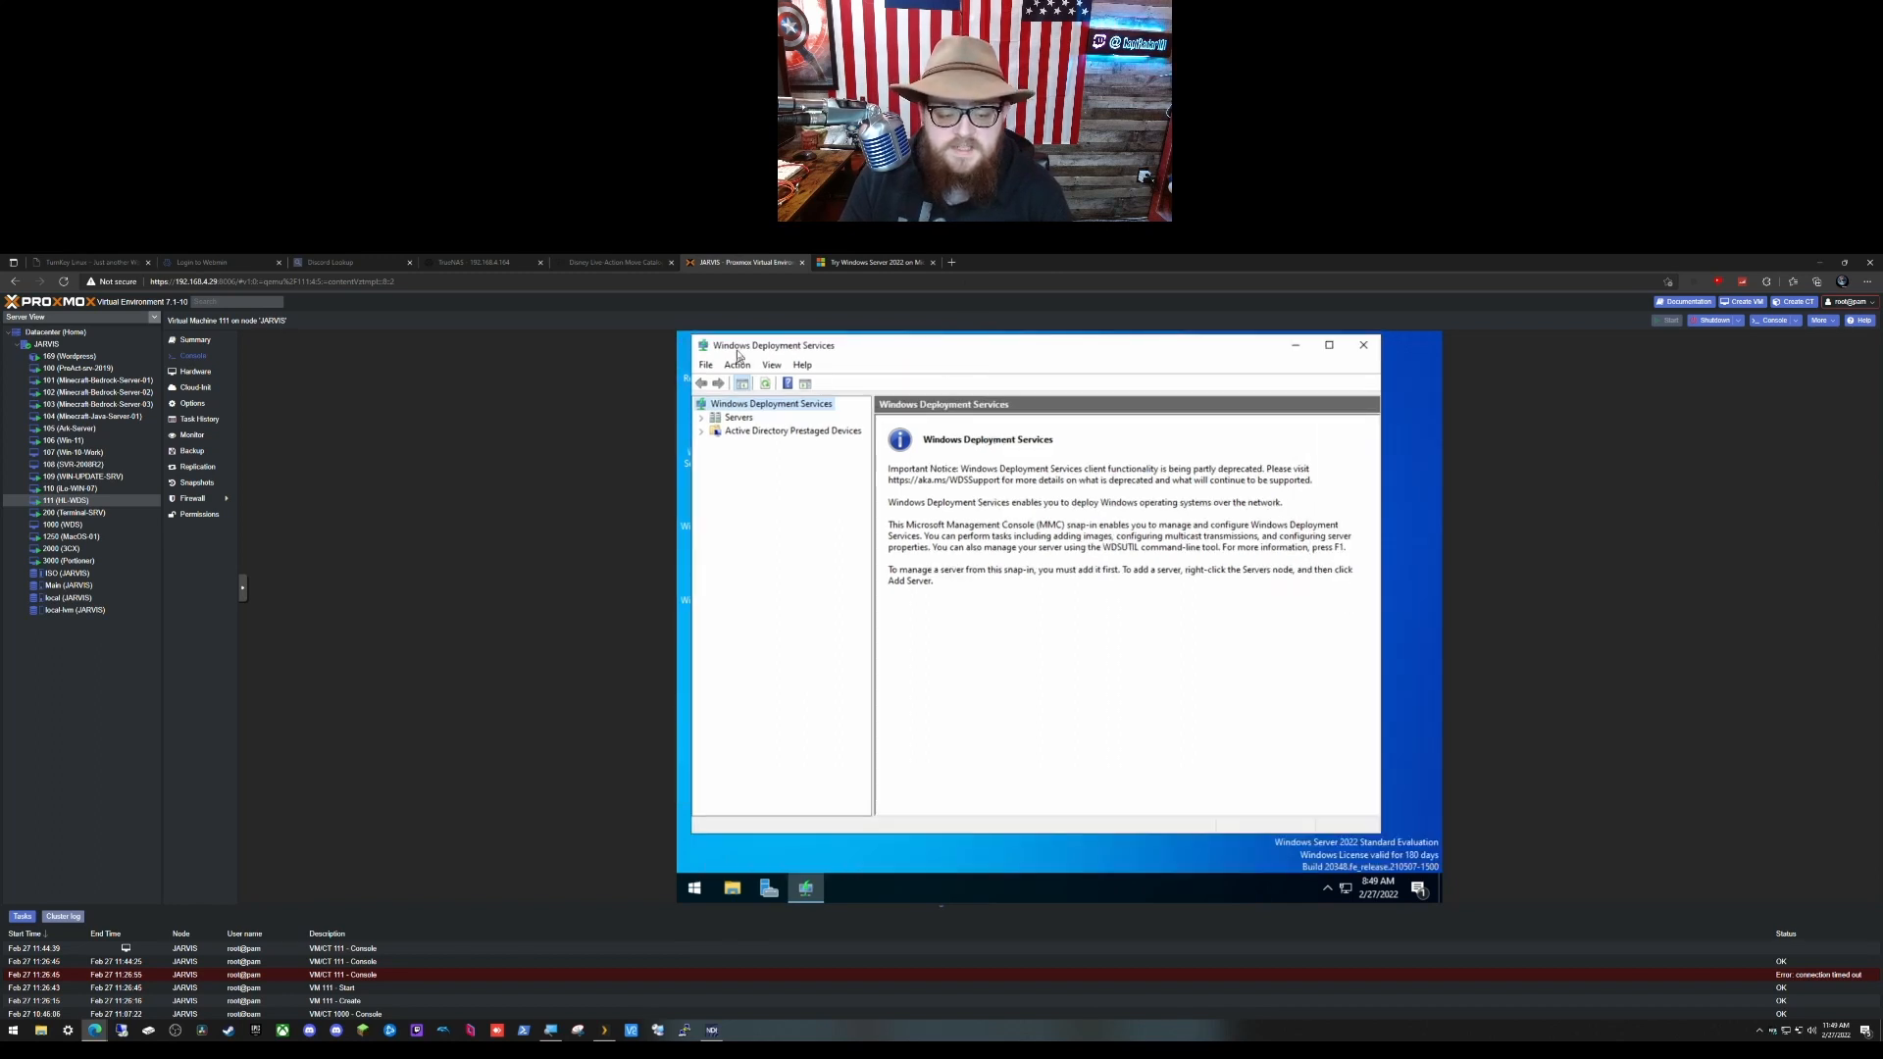
pyautogui.click(703, 420)
pyautogui.click(747, 432)
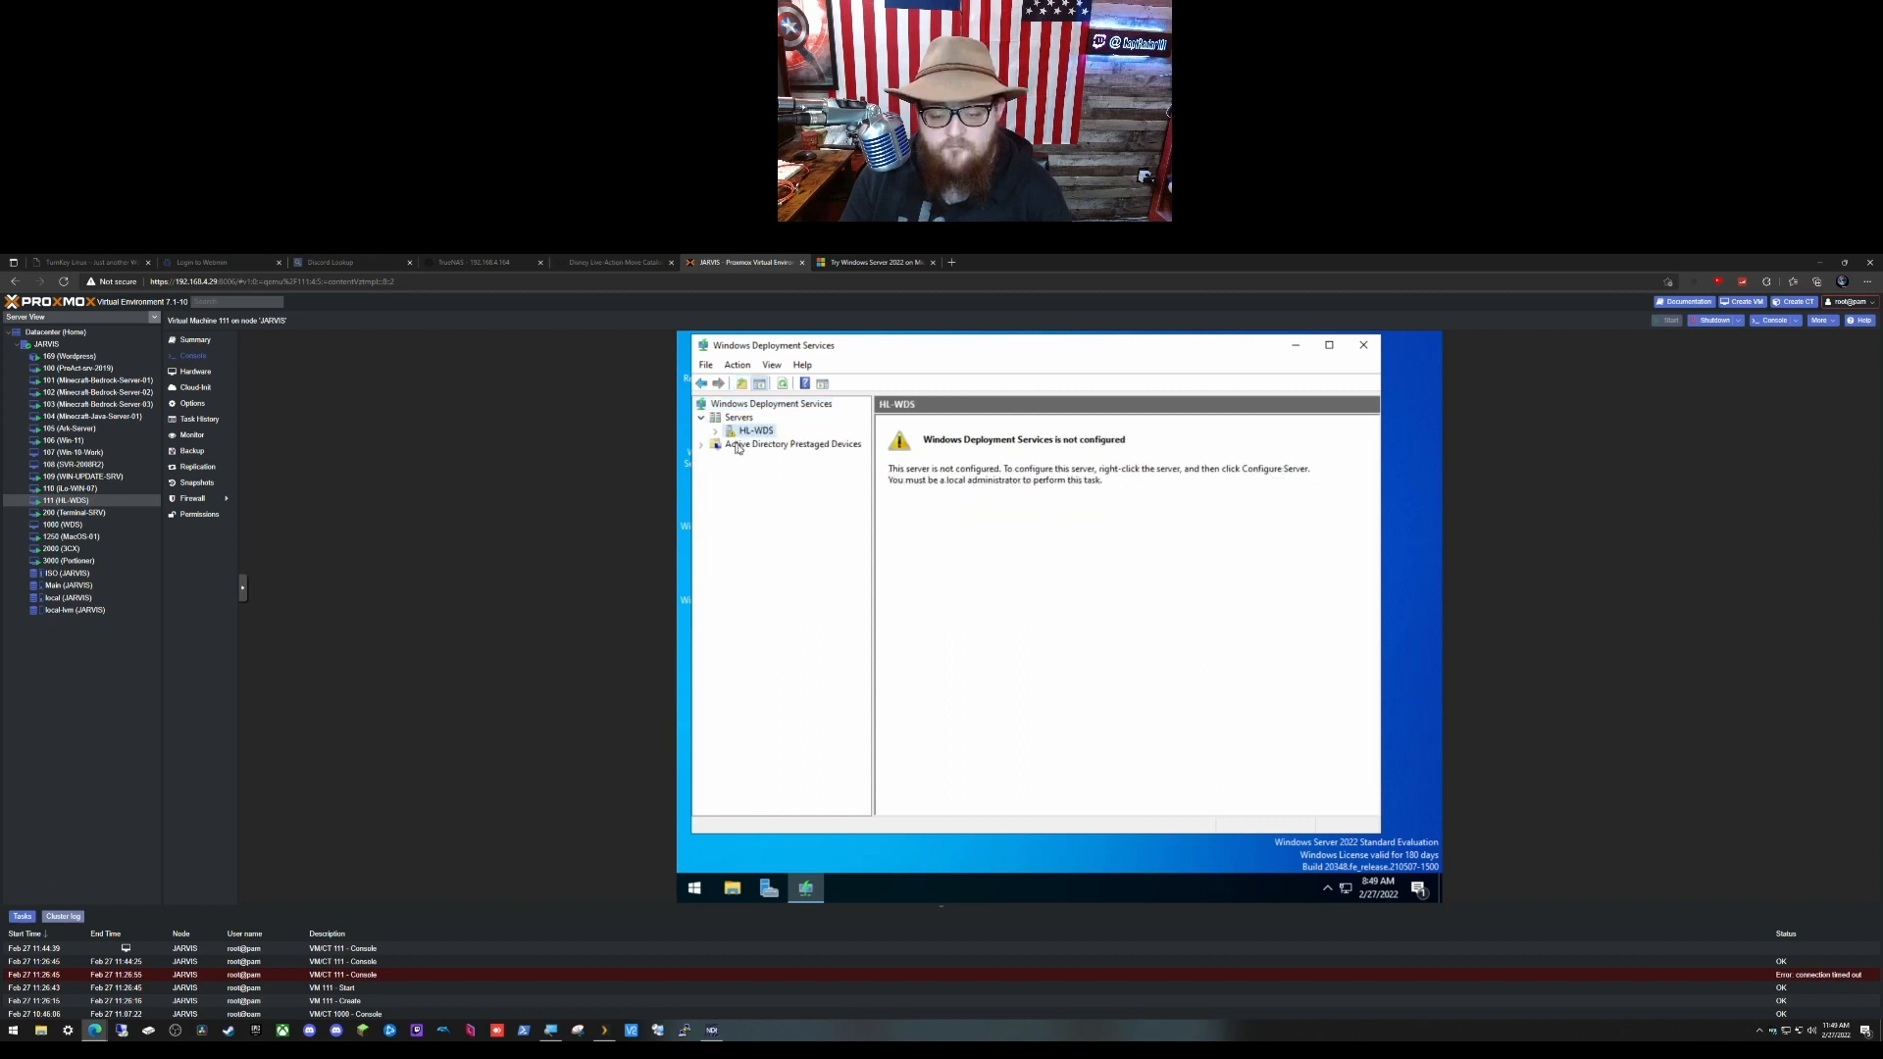
pyautogui.rightClick(747, 437)
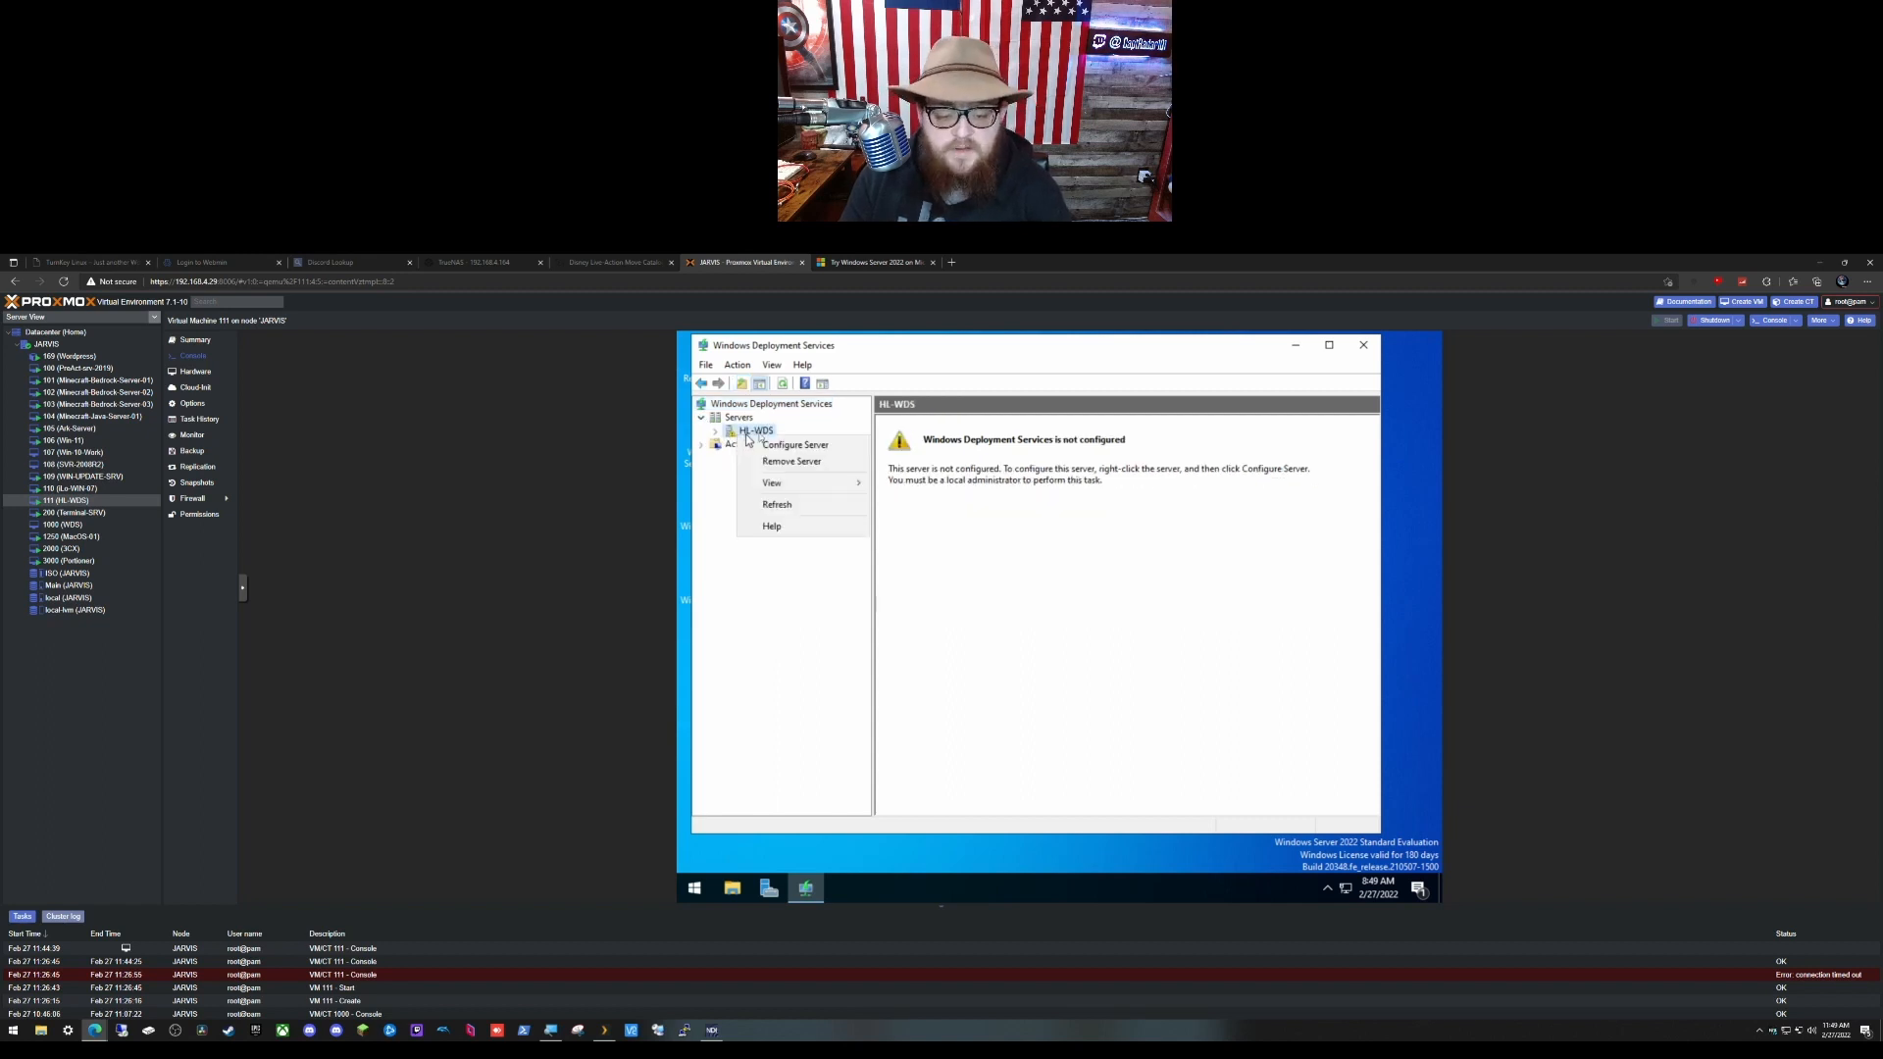
# Step: Configure HL-WDS as a standalone server storing images in C:\RemoteInstall on the system volume
pyautogui.rightClick(733, 430)
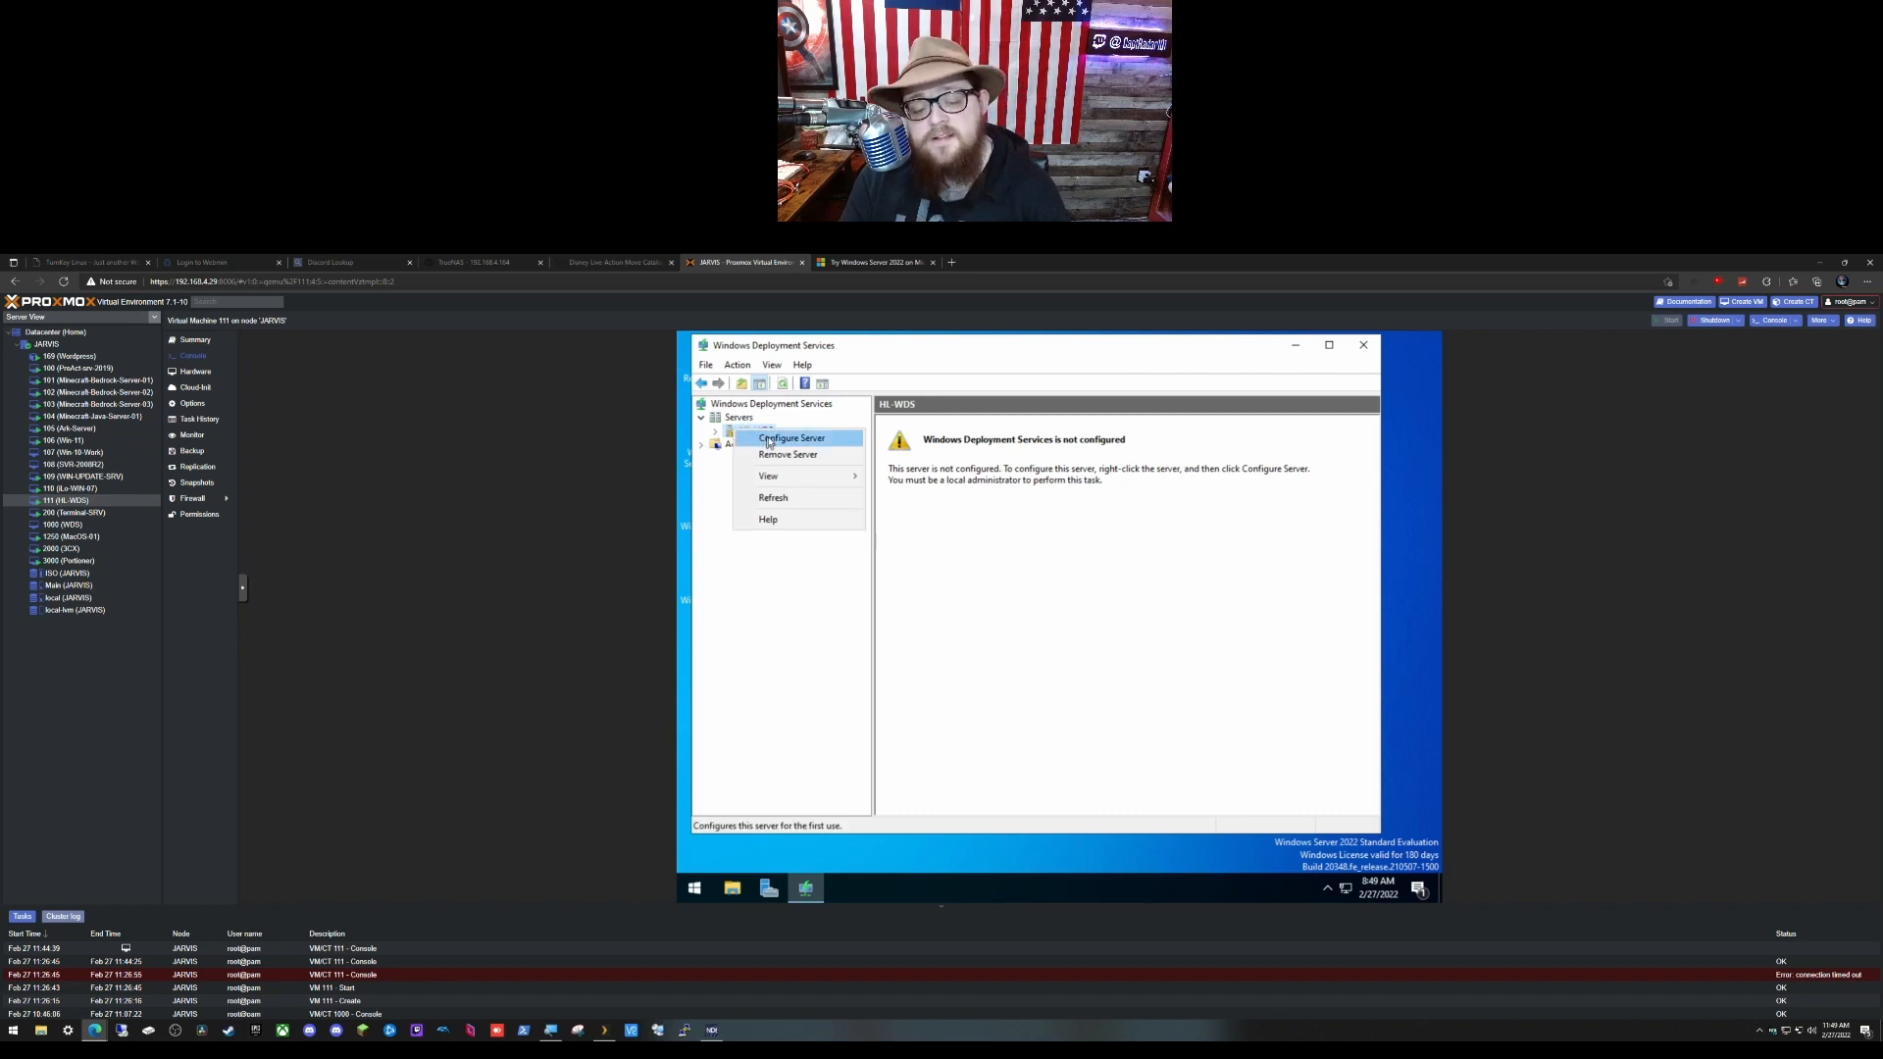
pyautogui.click(771, 440)
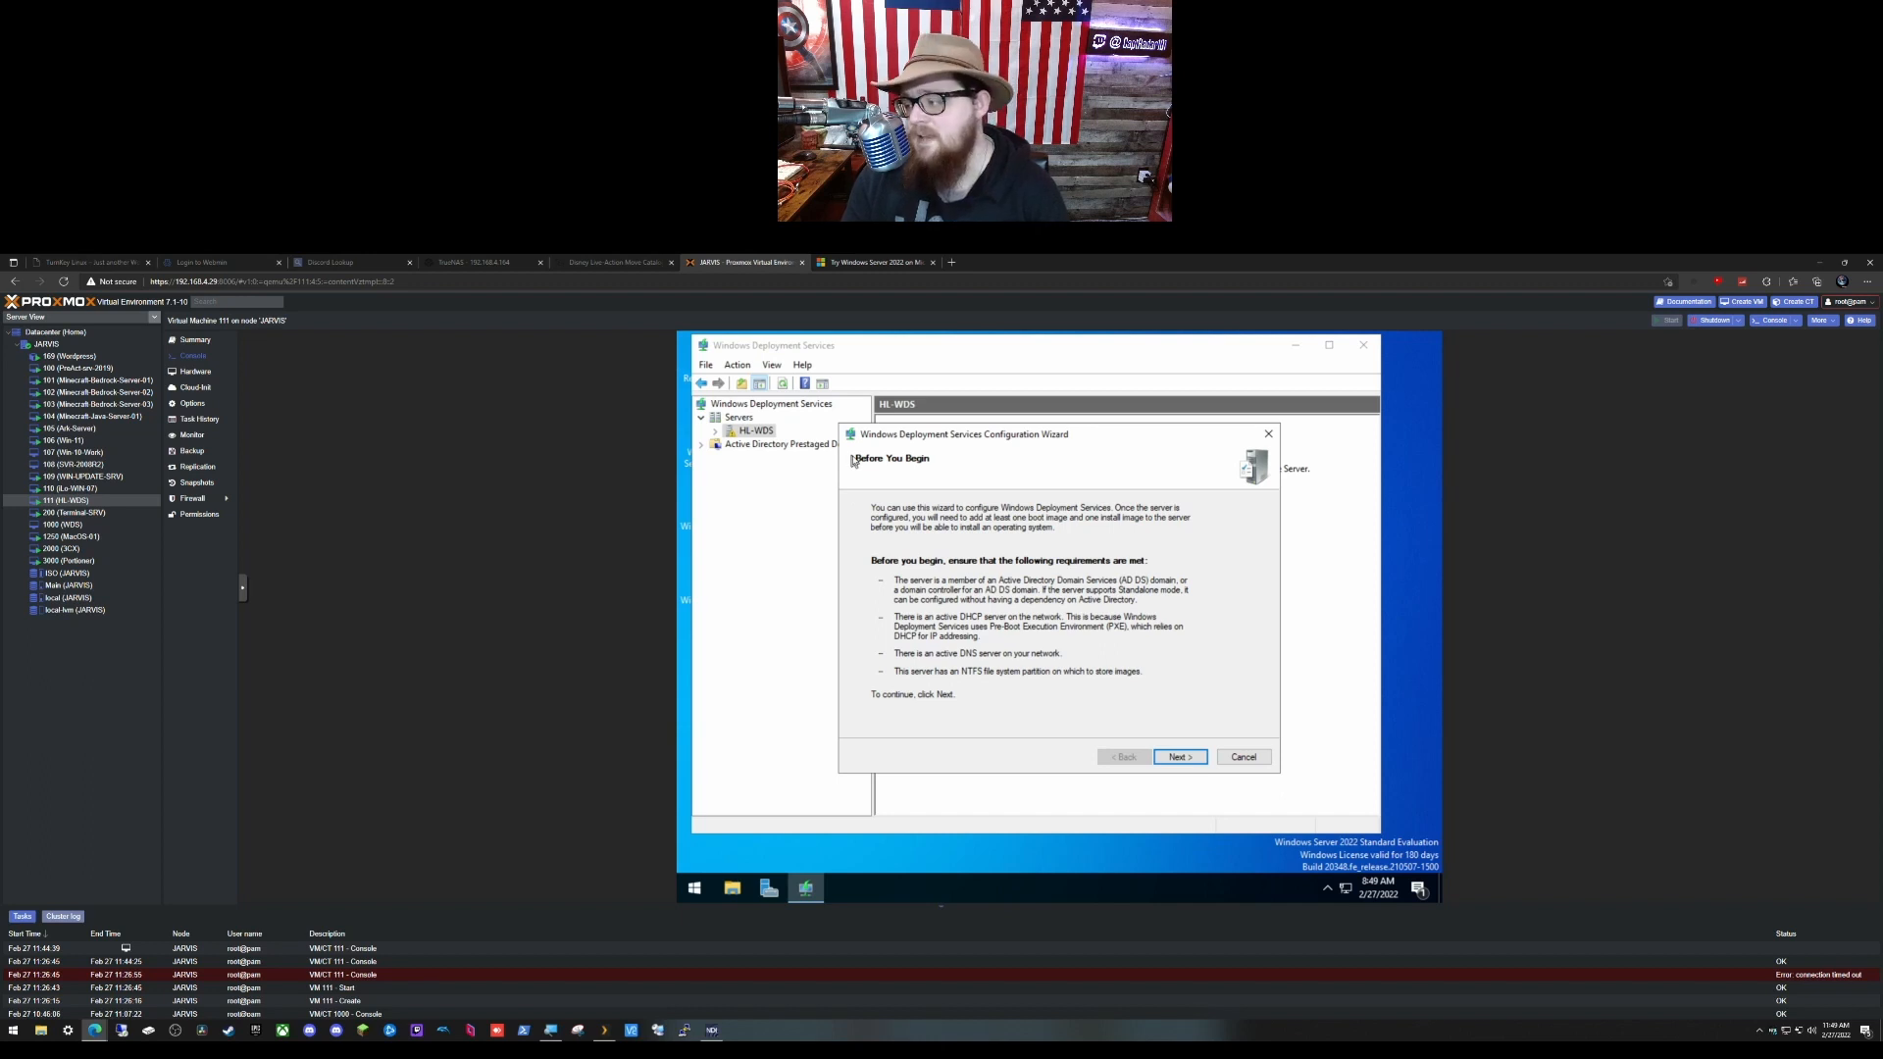
pyautogui.click(1178, 758)
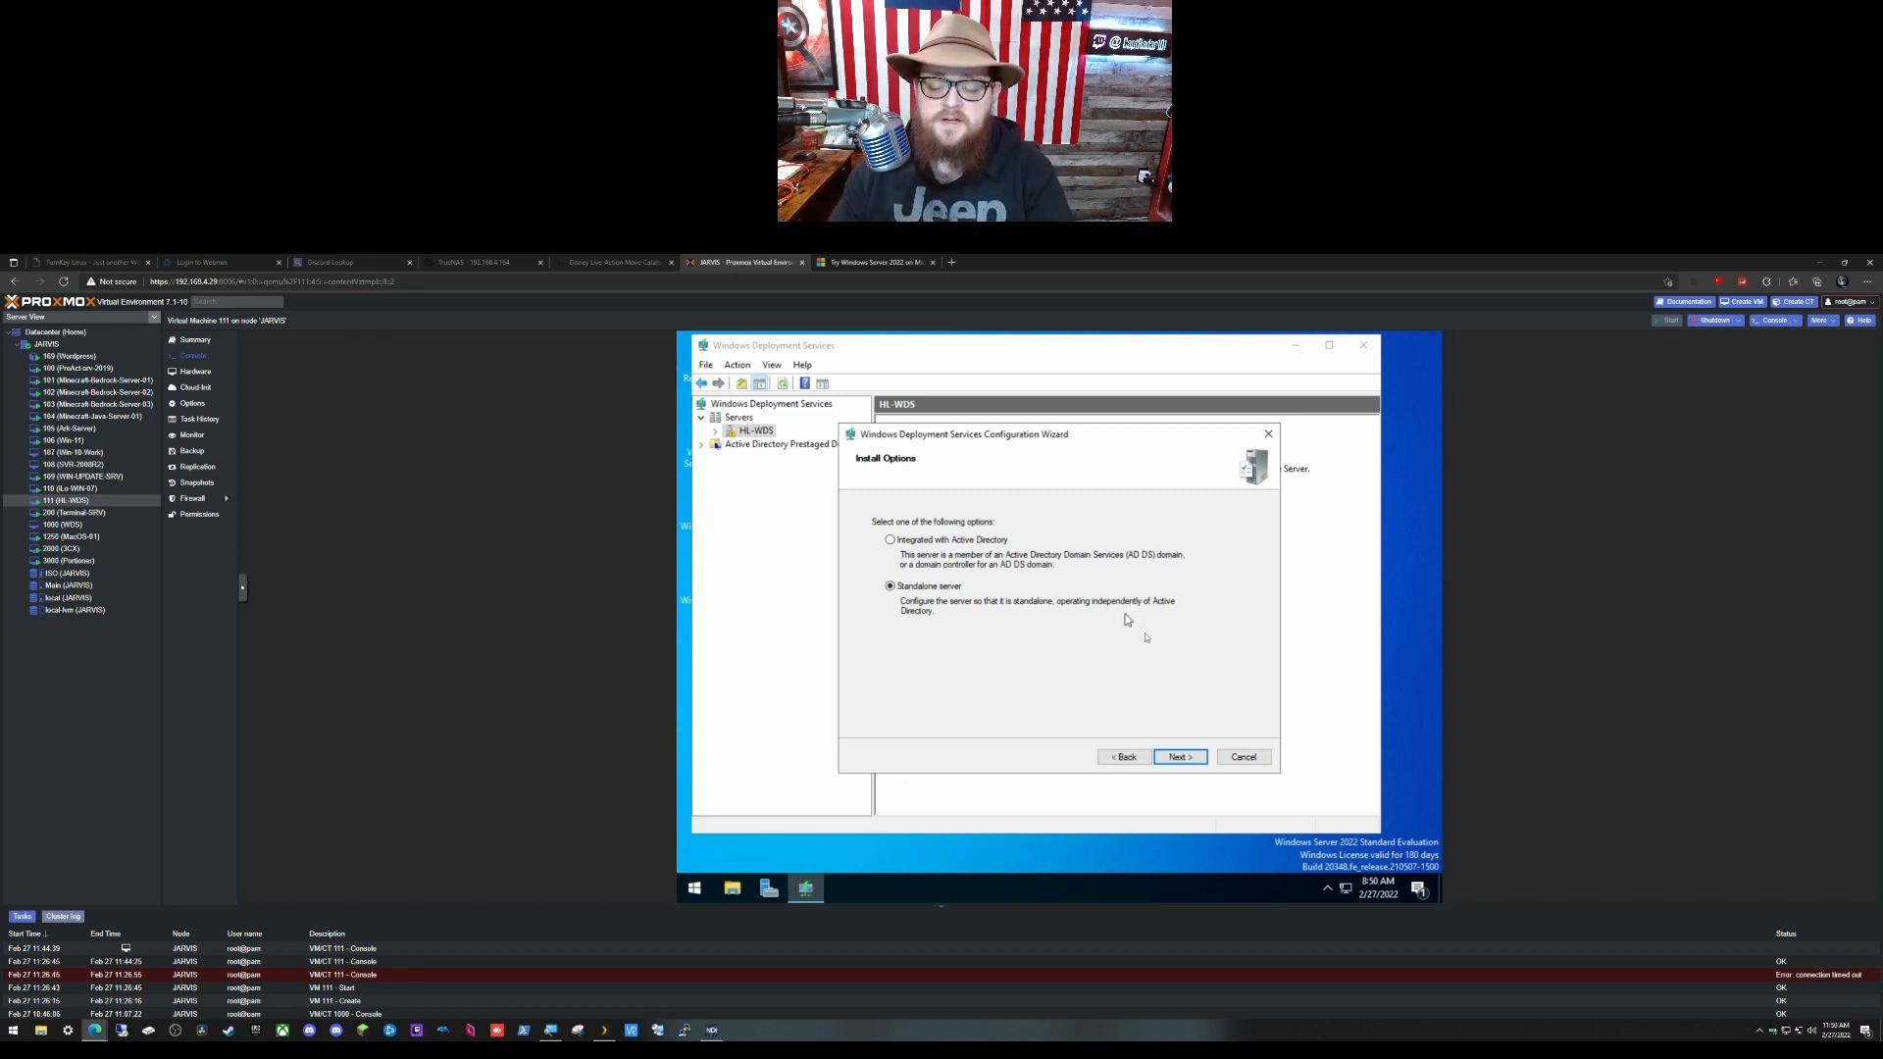
pyautogui.click(1184, 761)
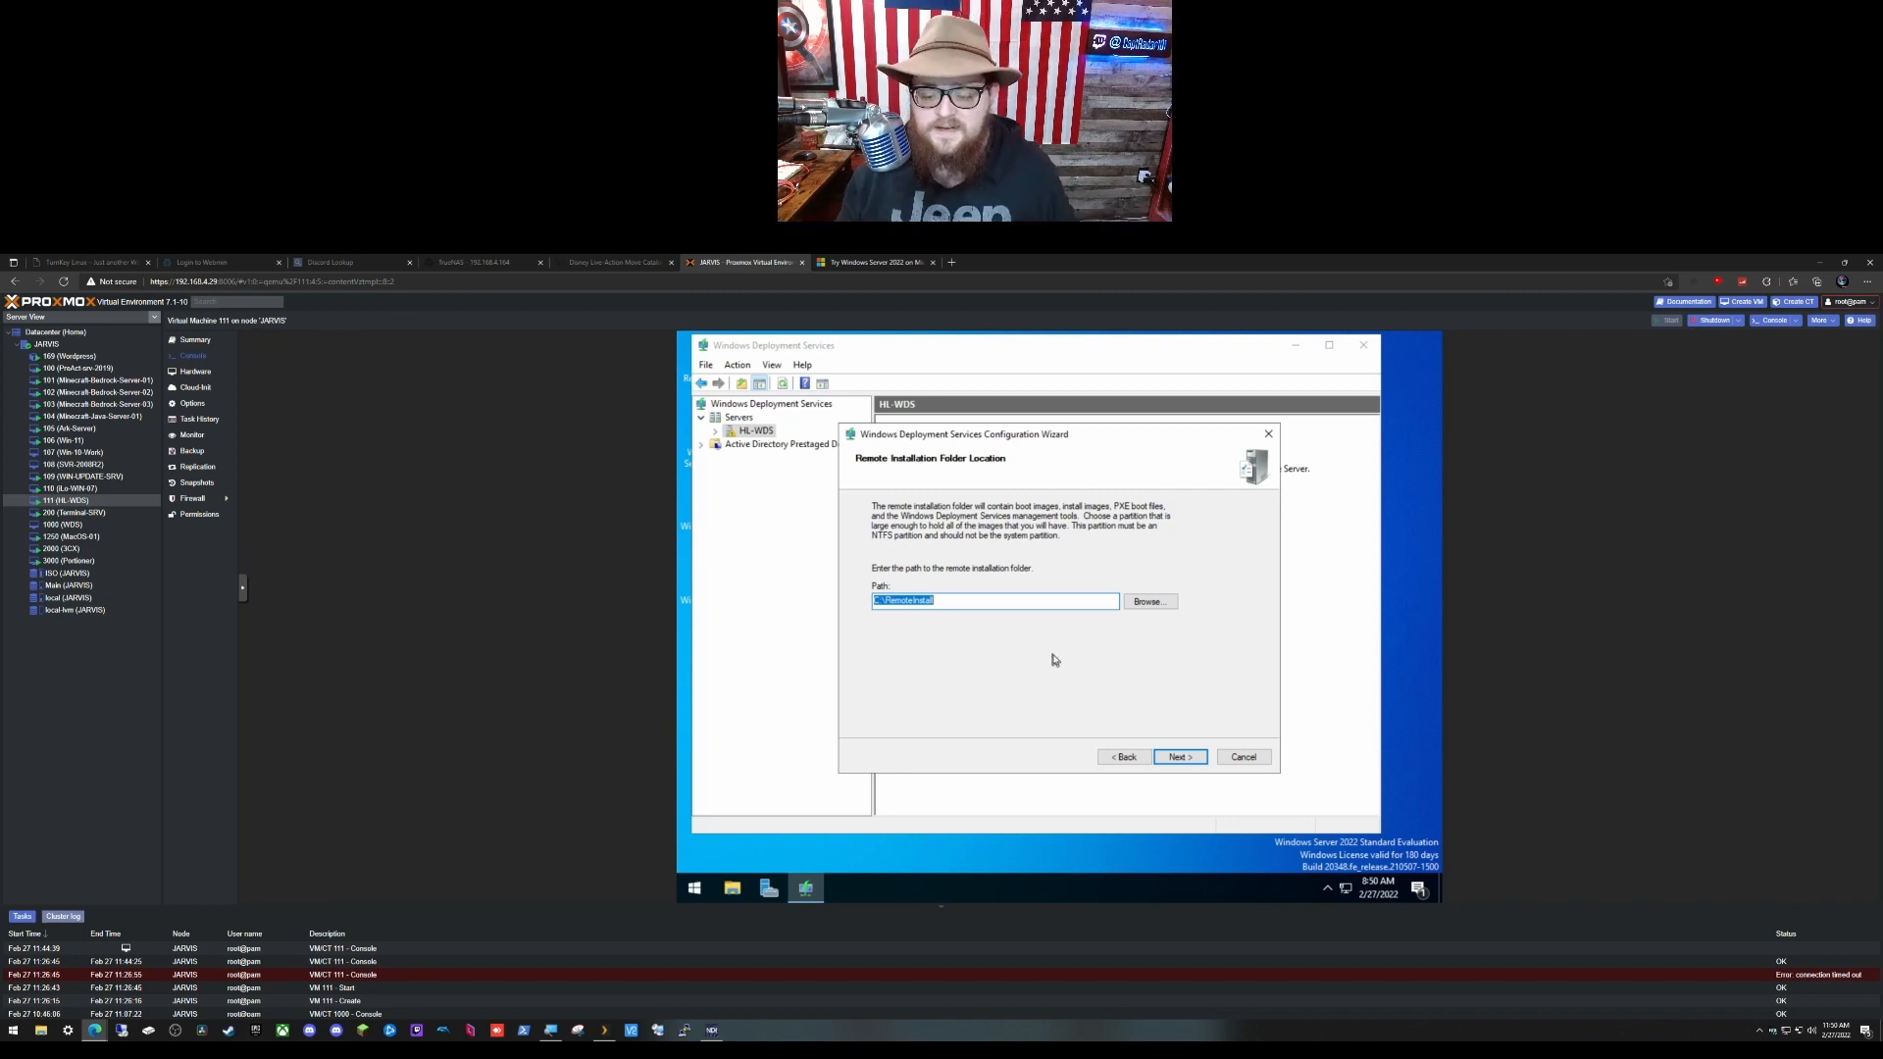
pyautogui.click(1172, 758)
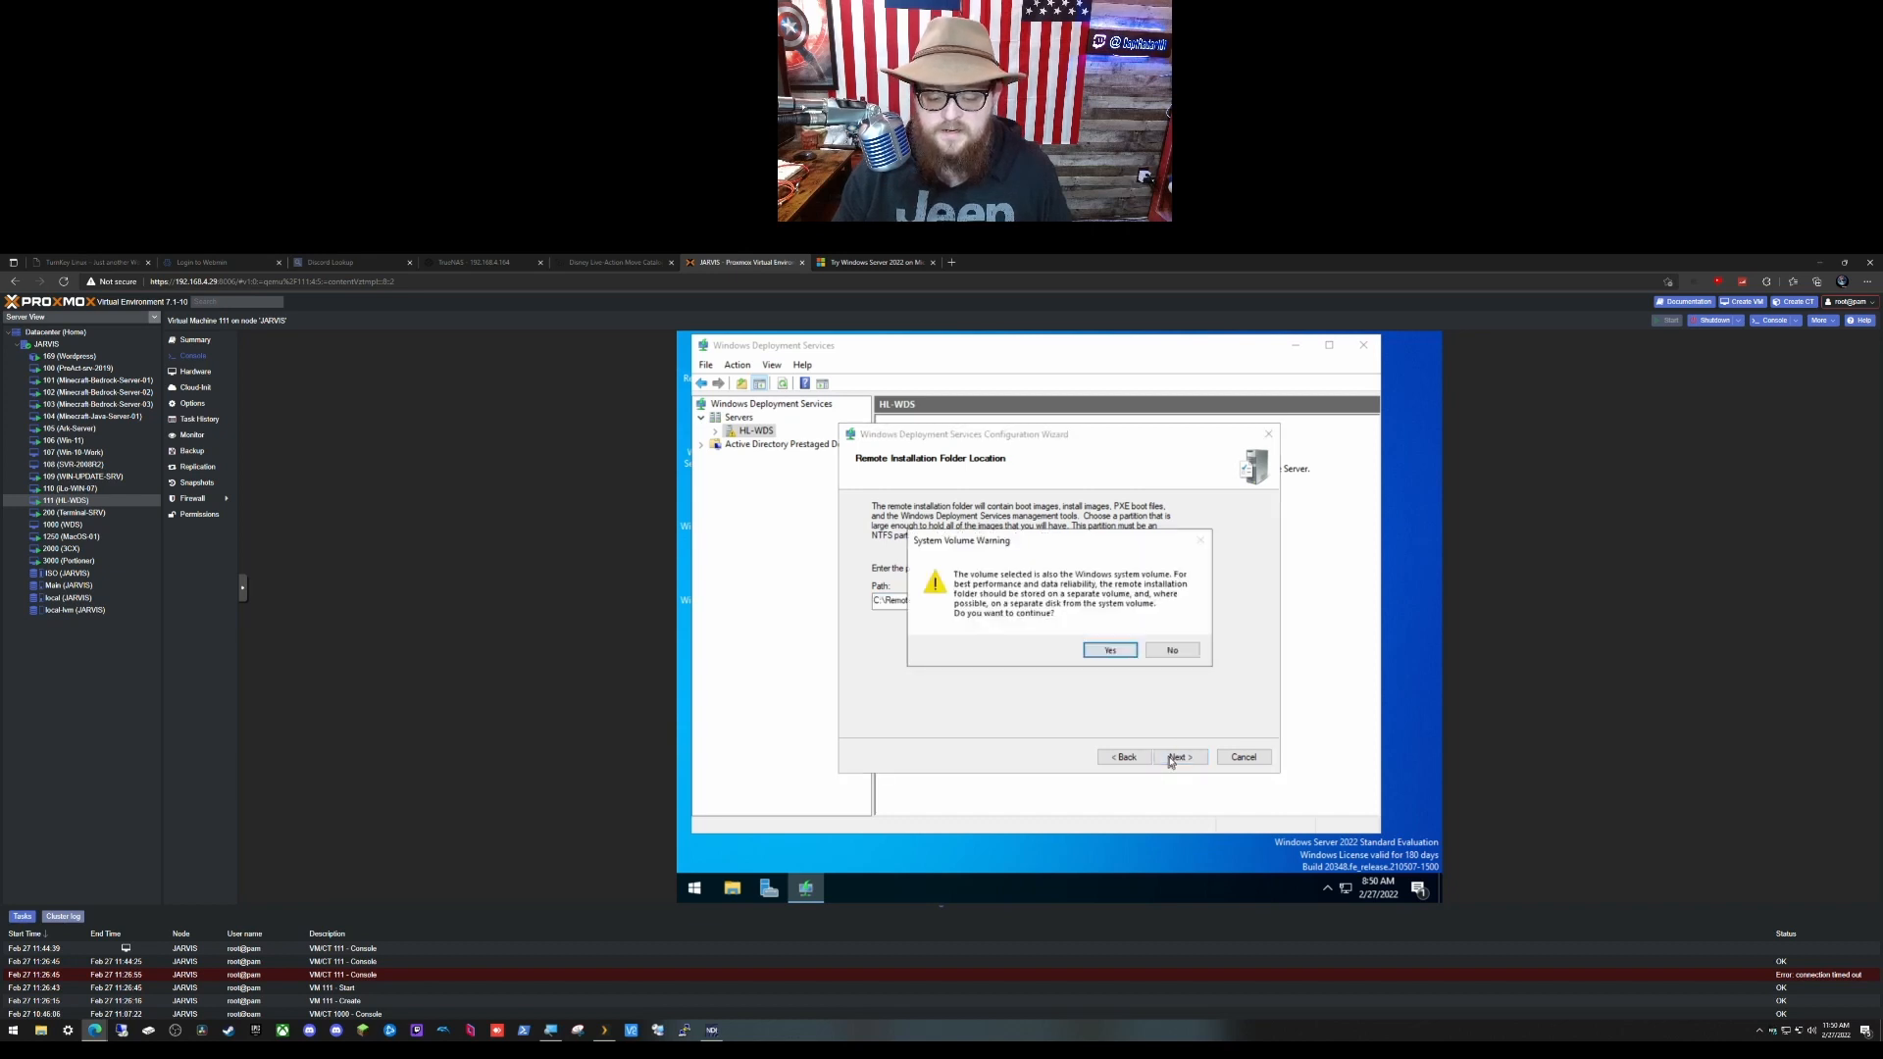
pyautogui.click(1110, 652)
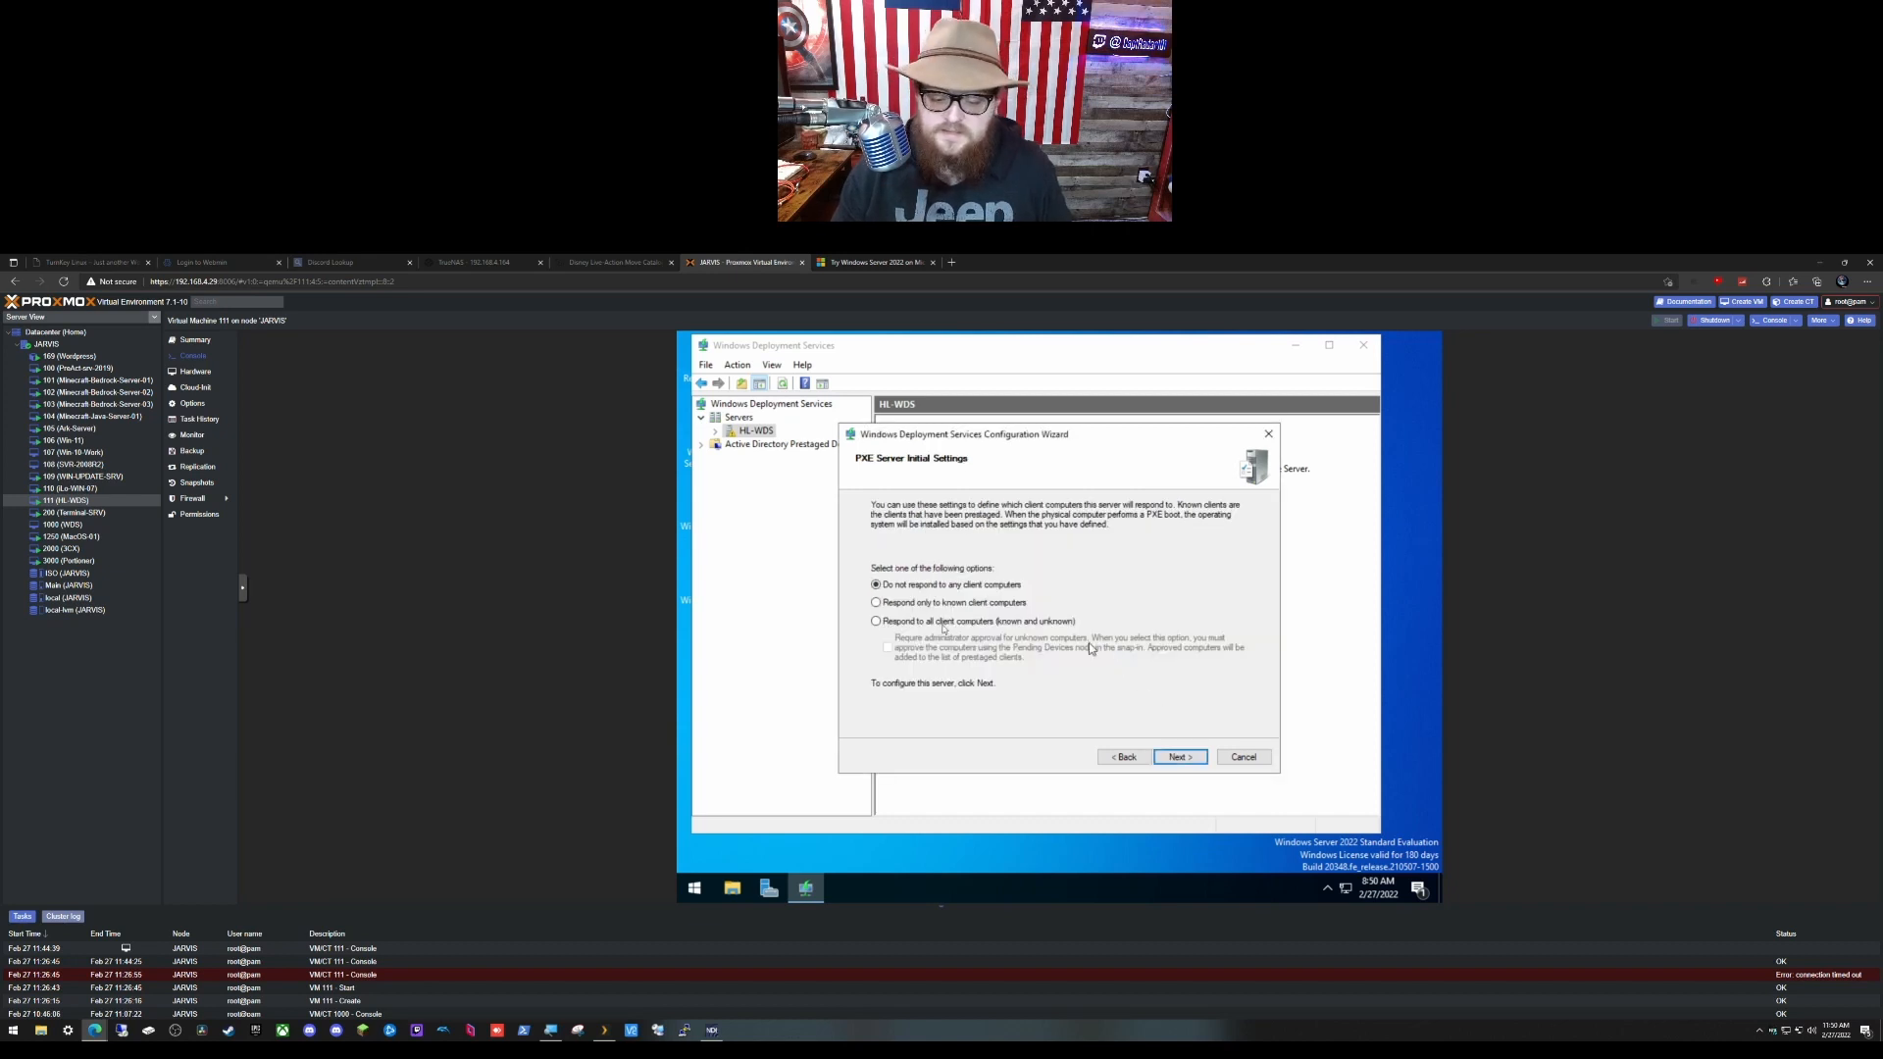
# Step: Make HL-WDS answer all client computers, known and unknown, and finish configuration, cancelling the image wizard
pyautogui.click(887, 625)
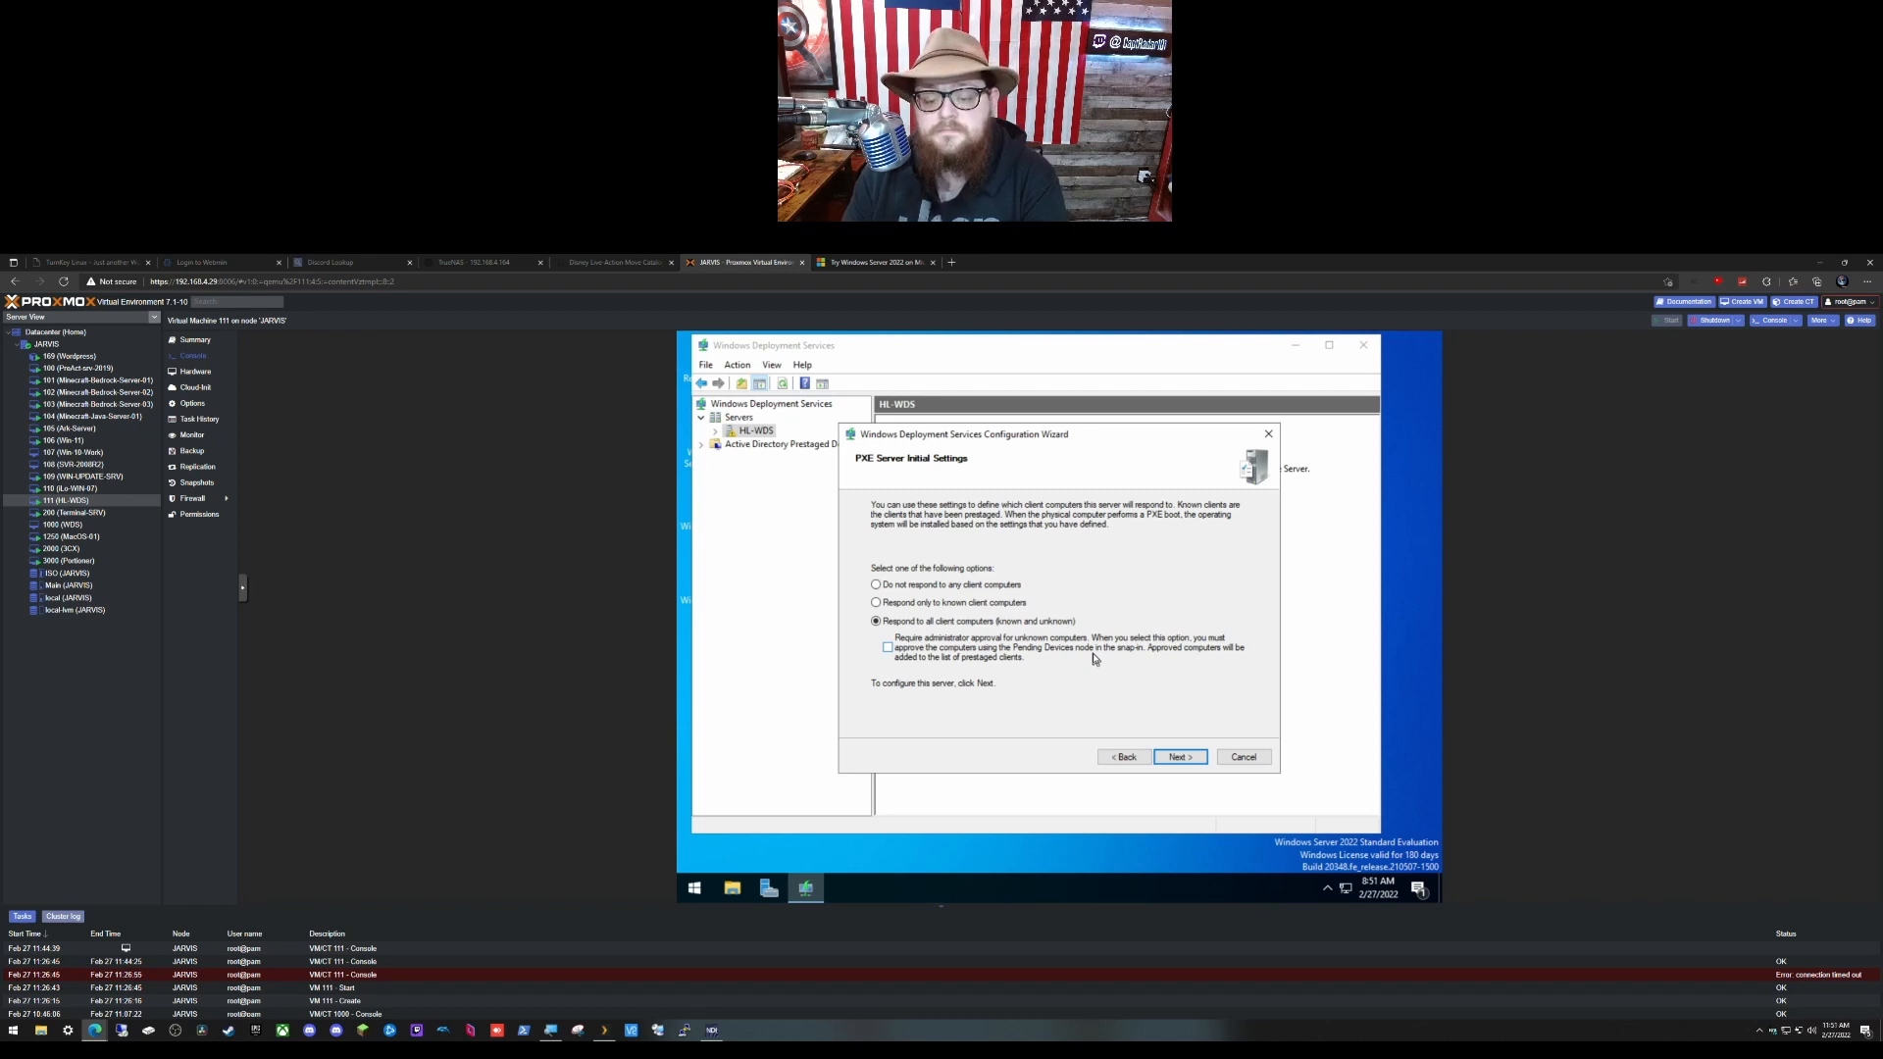
pyautogui.click(1189, 758)
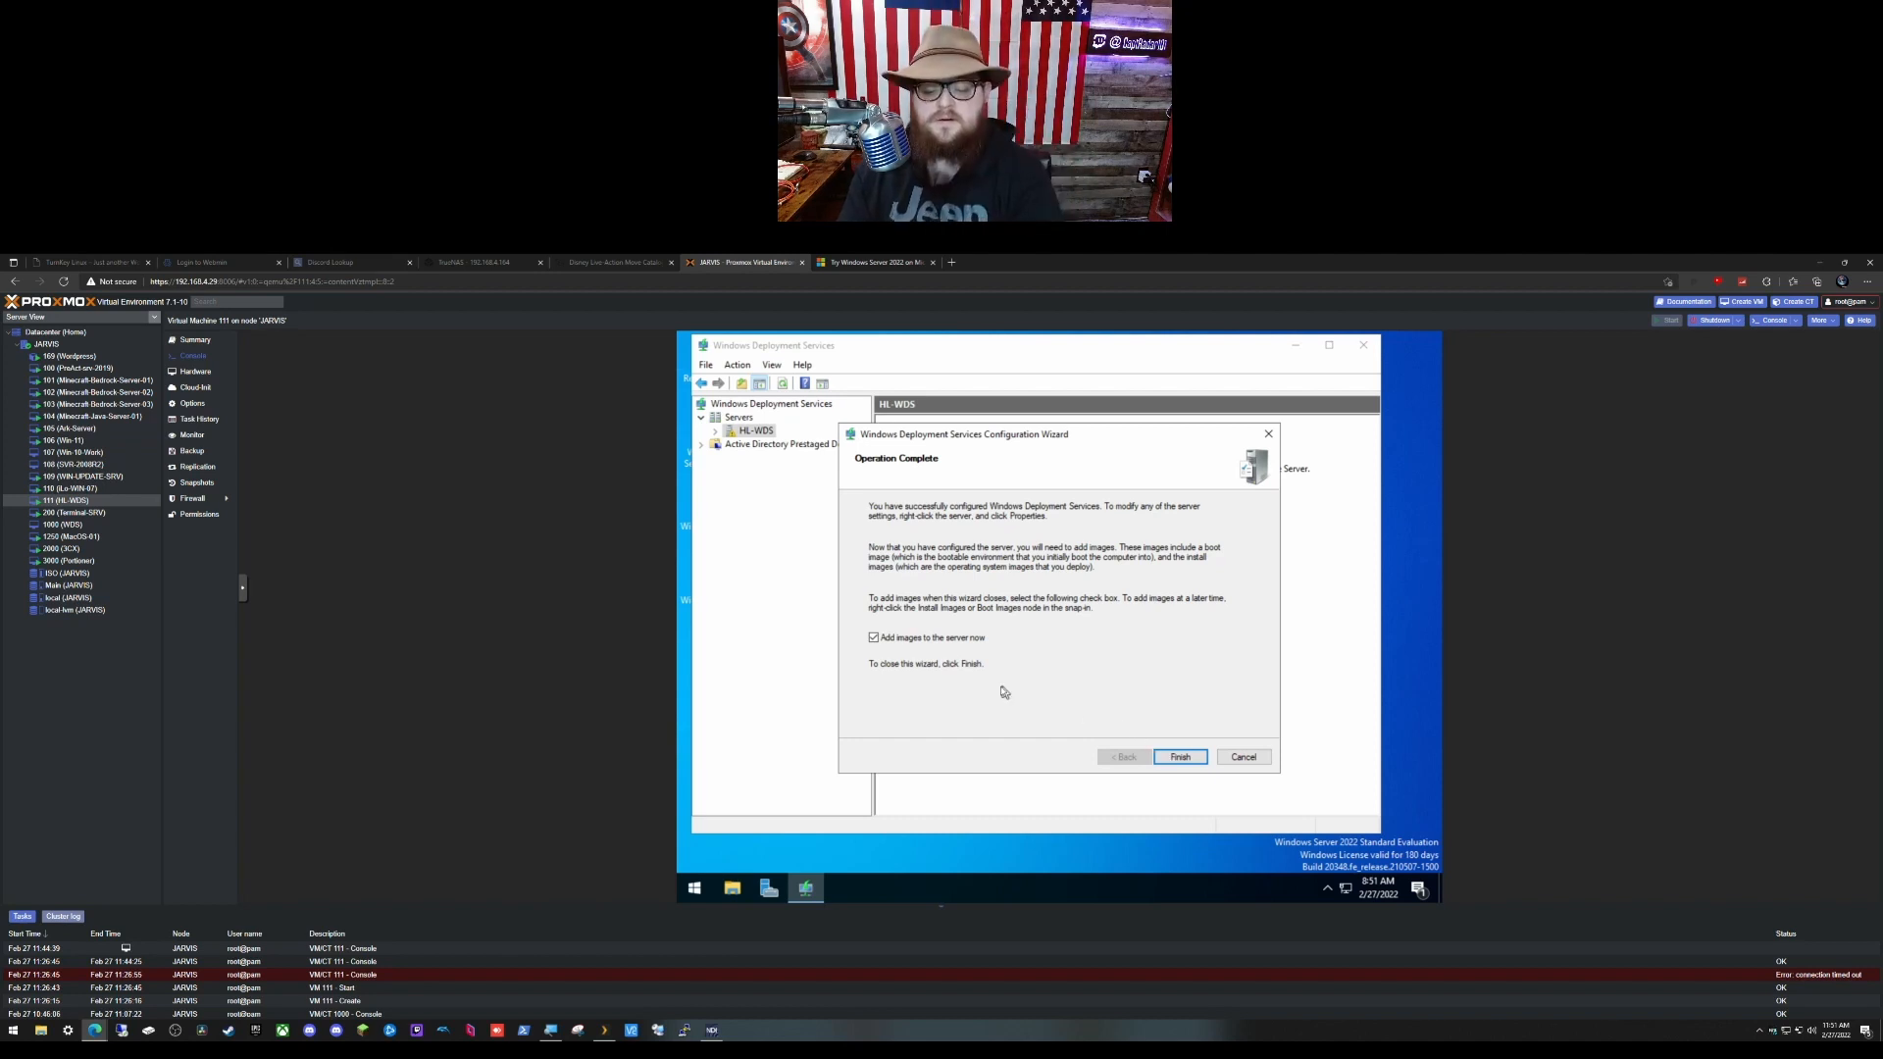
pyautogui.click(1178, 758)
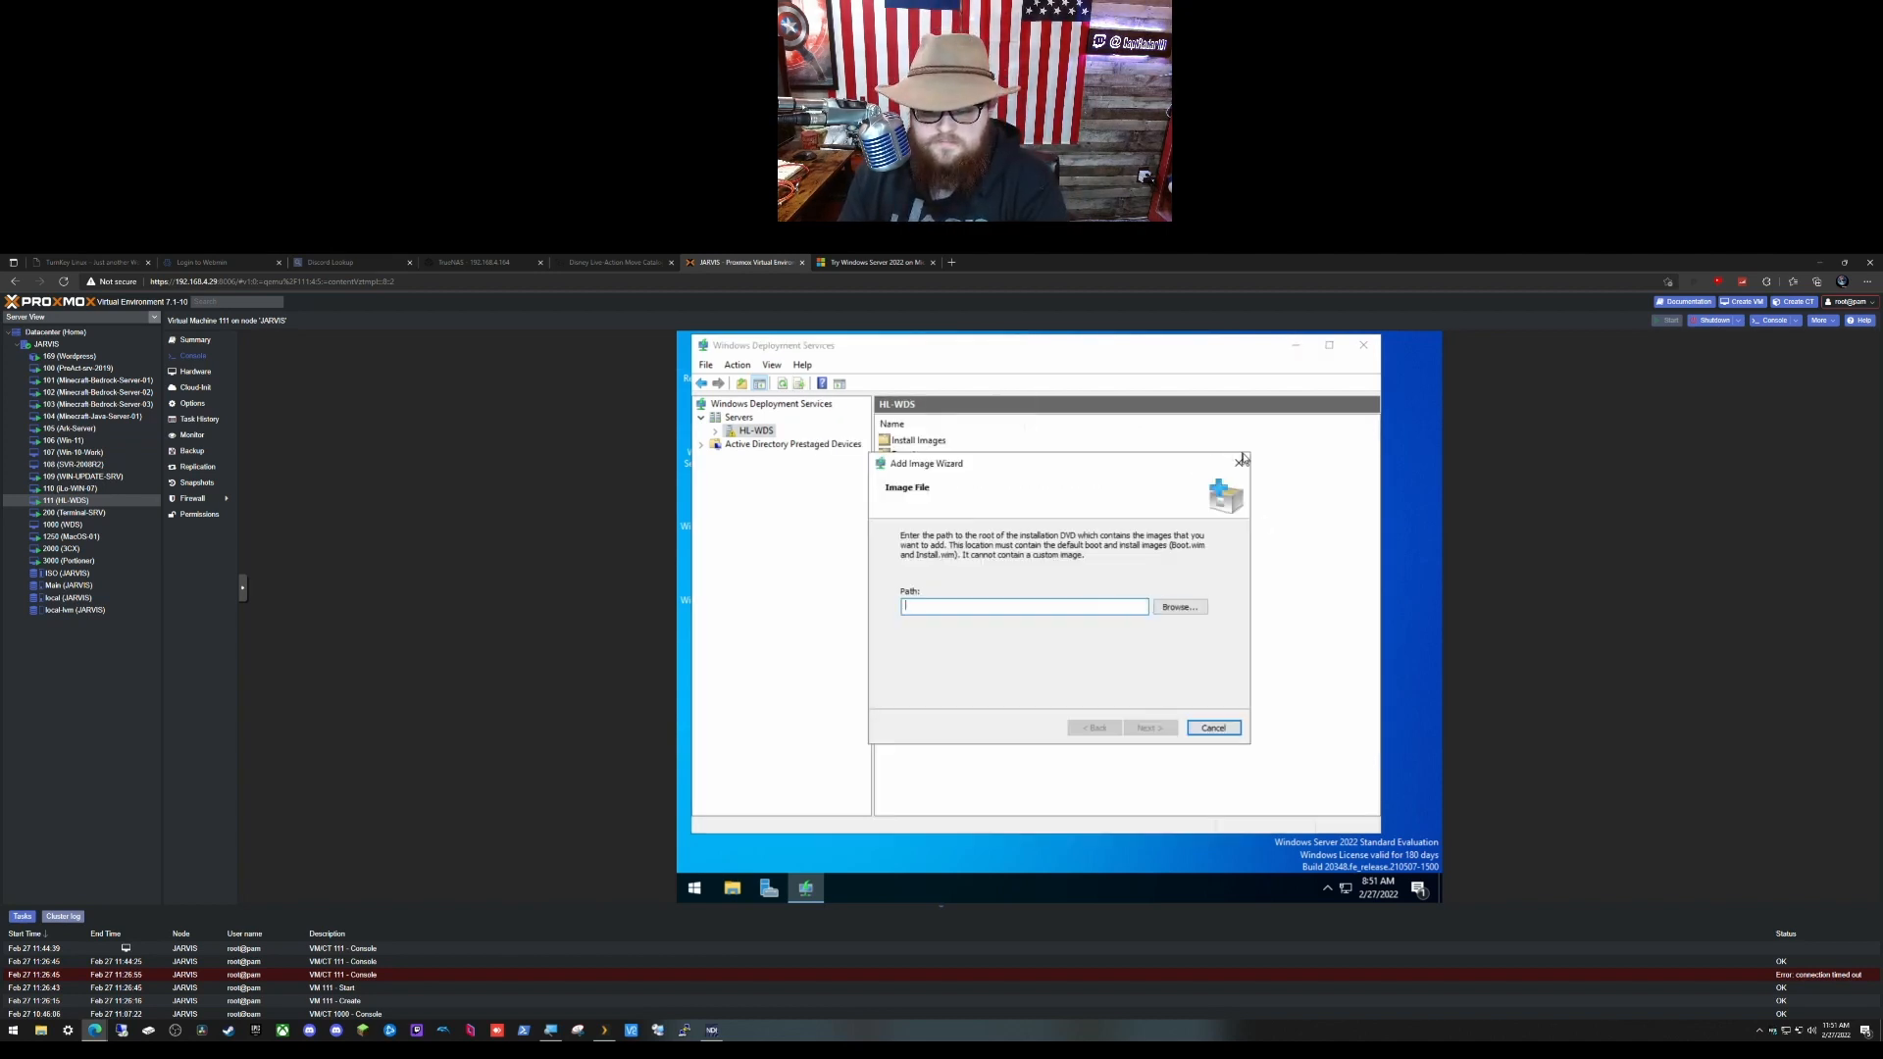
pyautogui.click(1238, 463)
# Step: Confirm abandoning image adding and expand HL-WDS to show its image and device folders
pyautogui.click(1094, 642)
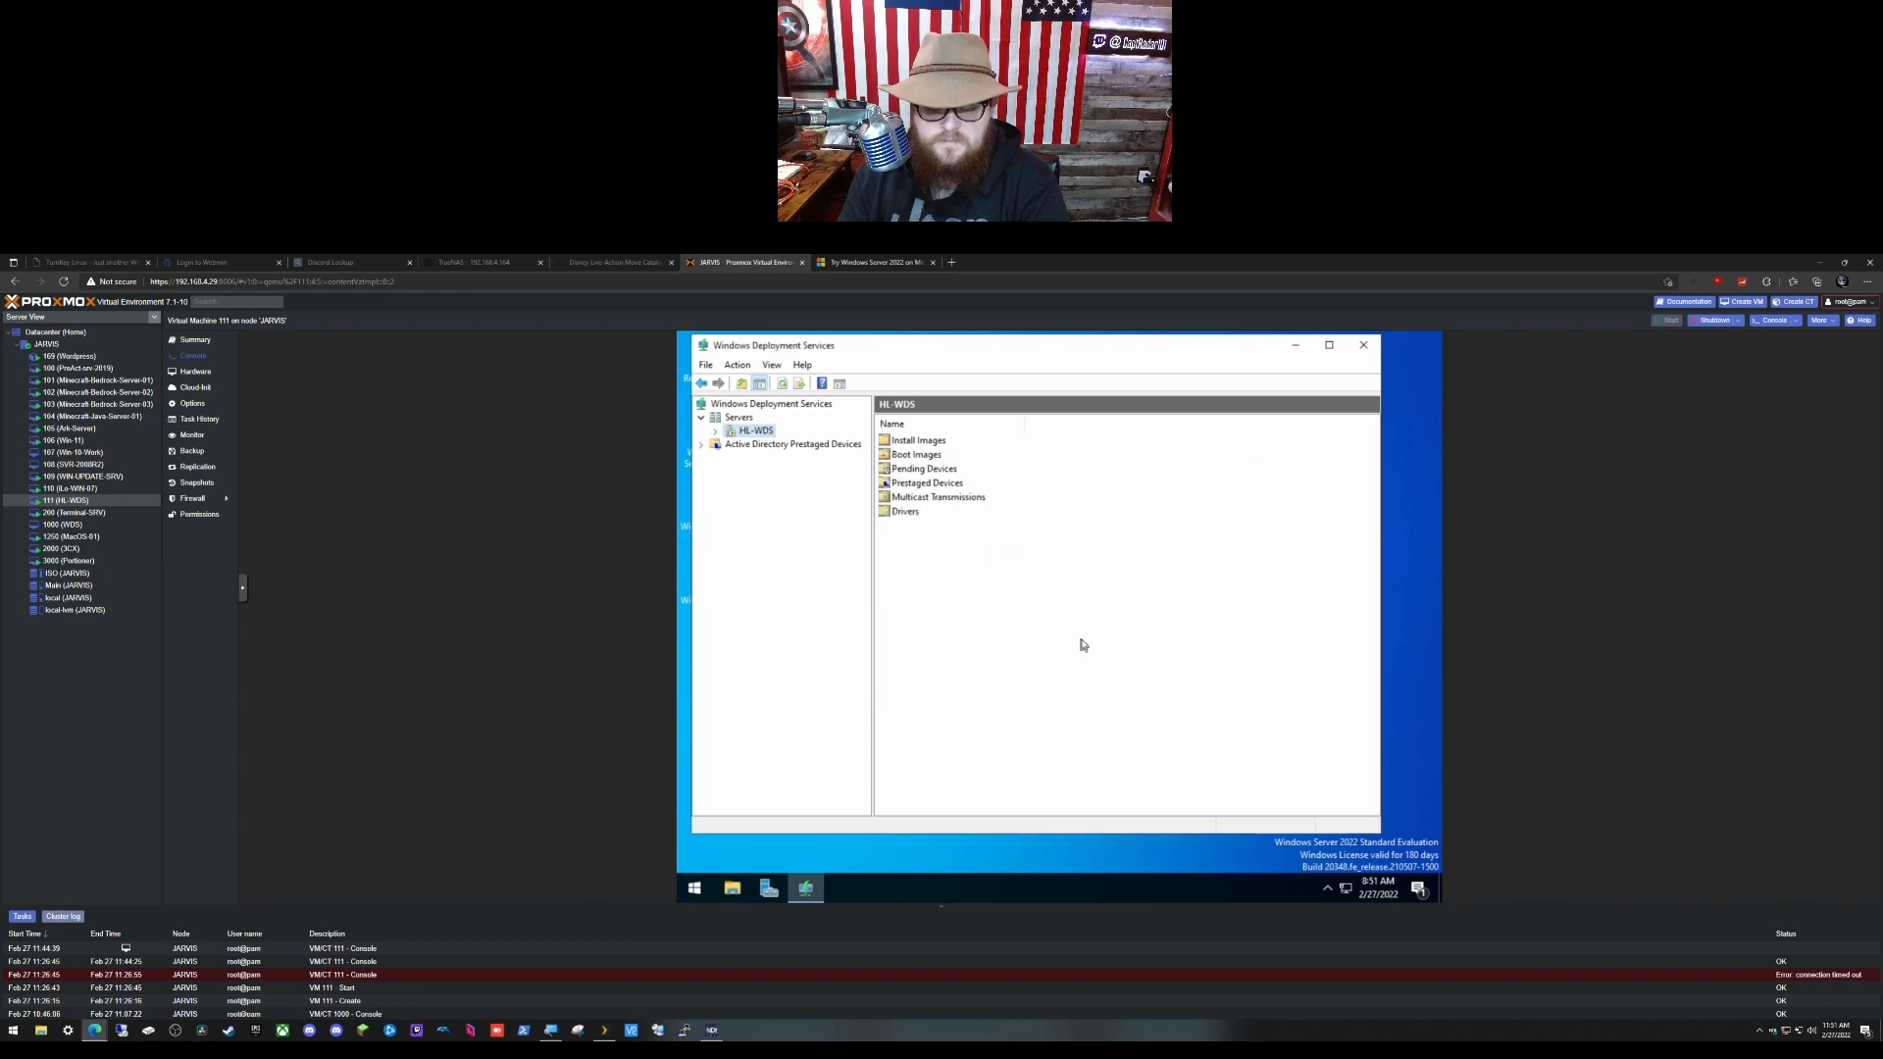
pyautogui.click(716, 433)
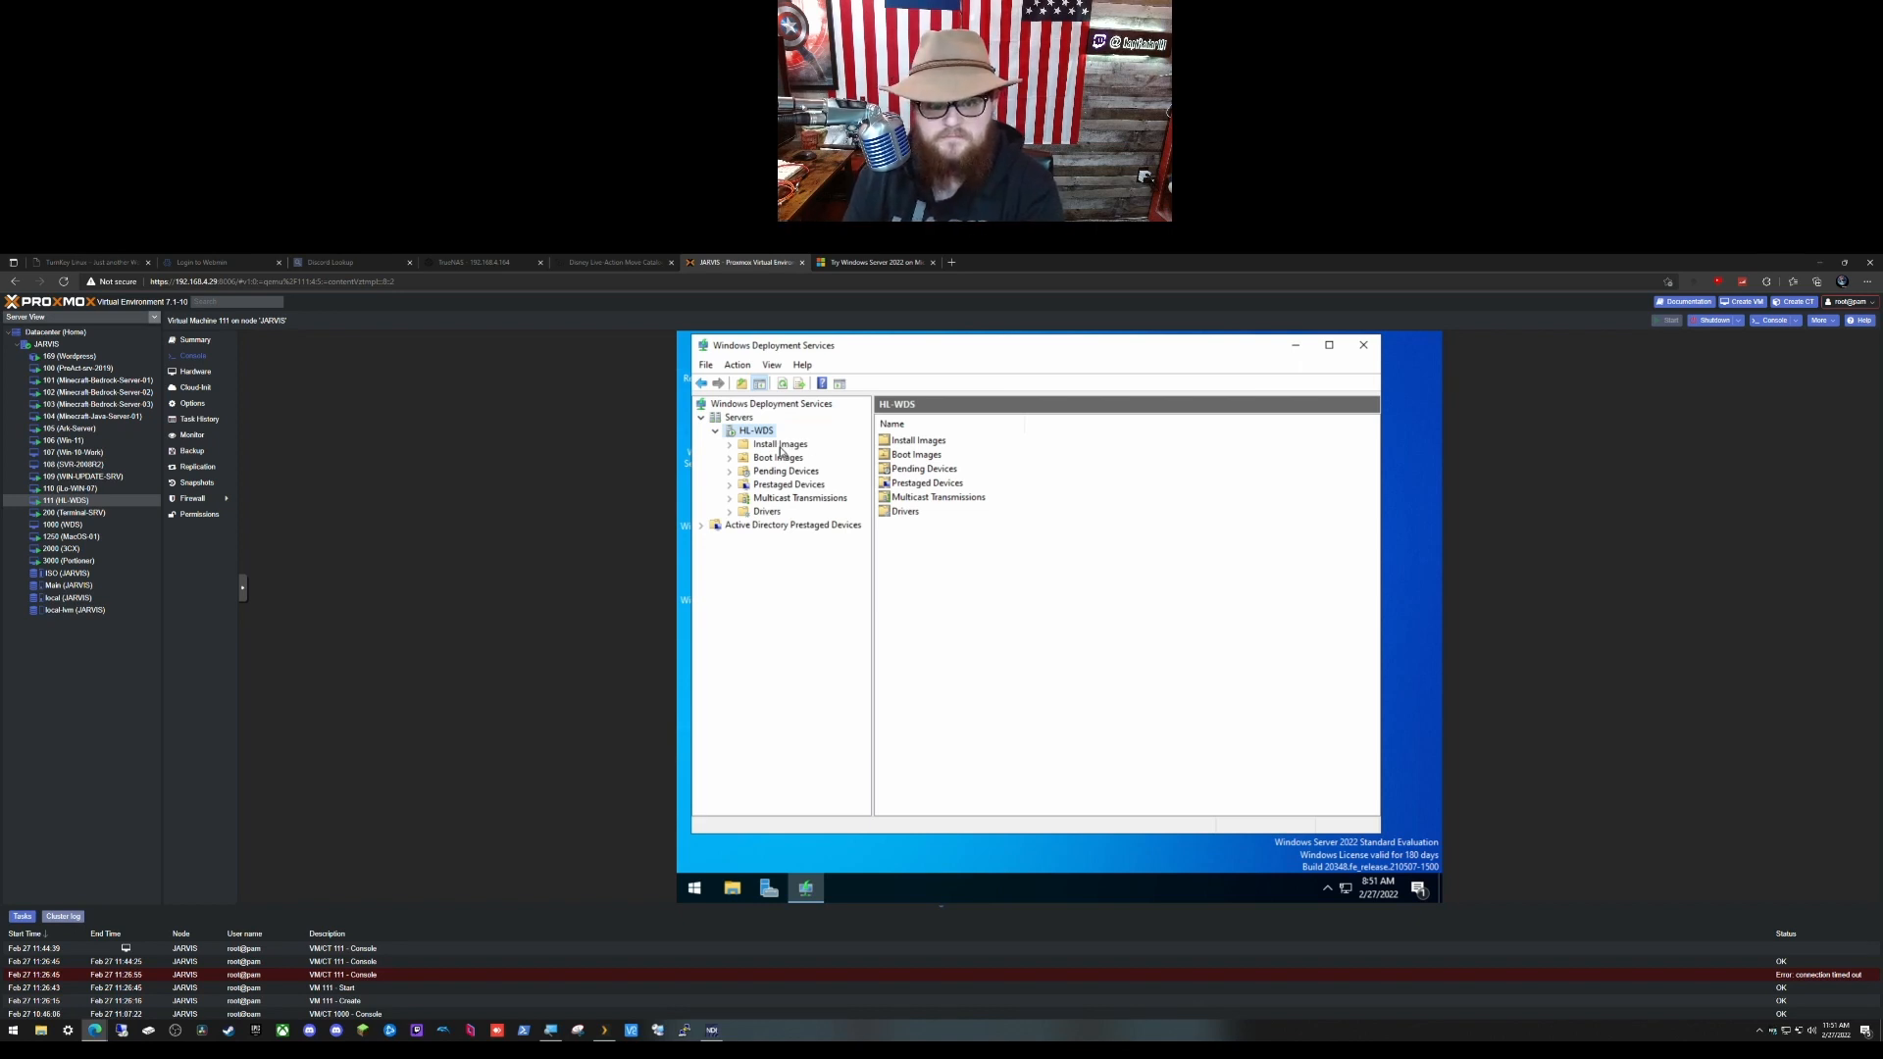
pyautogui.click(730, 890)
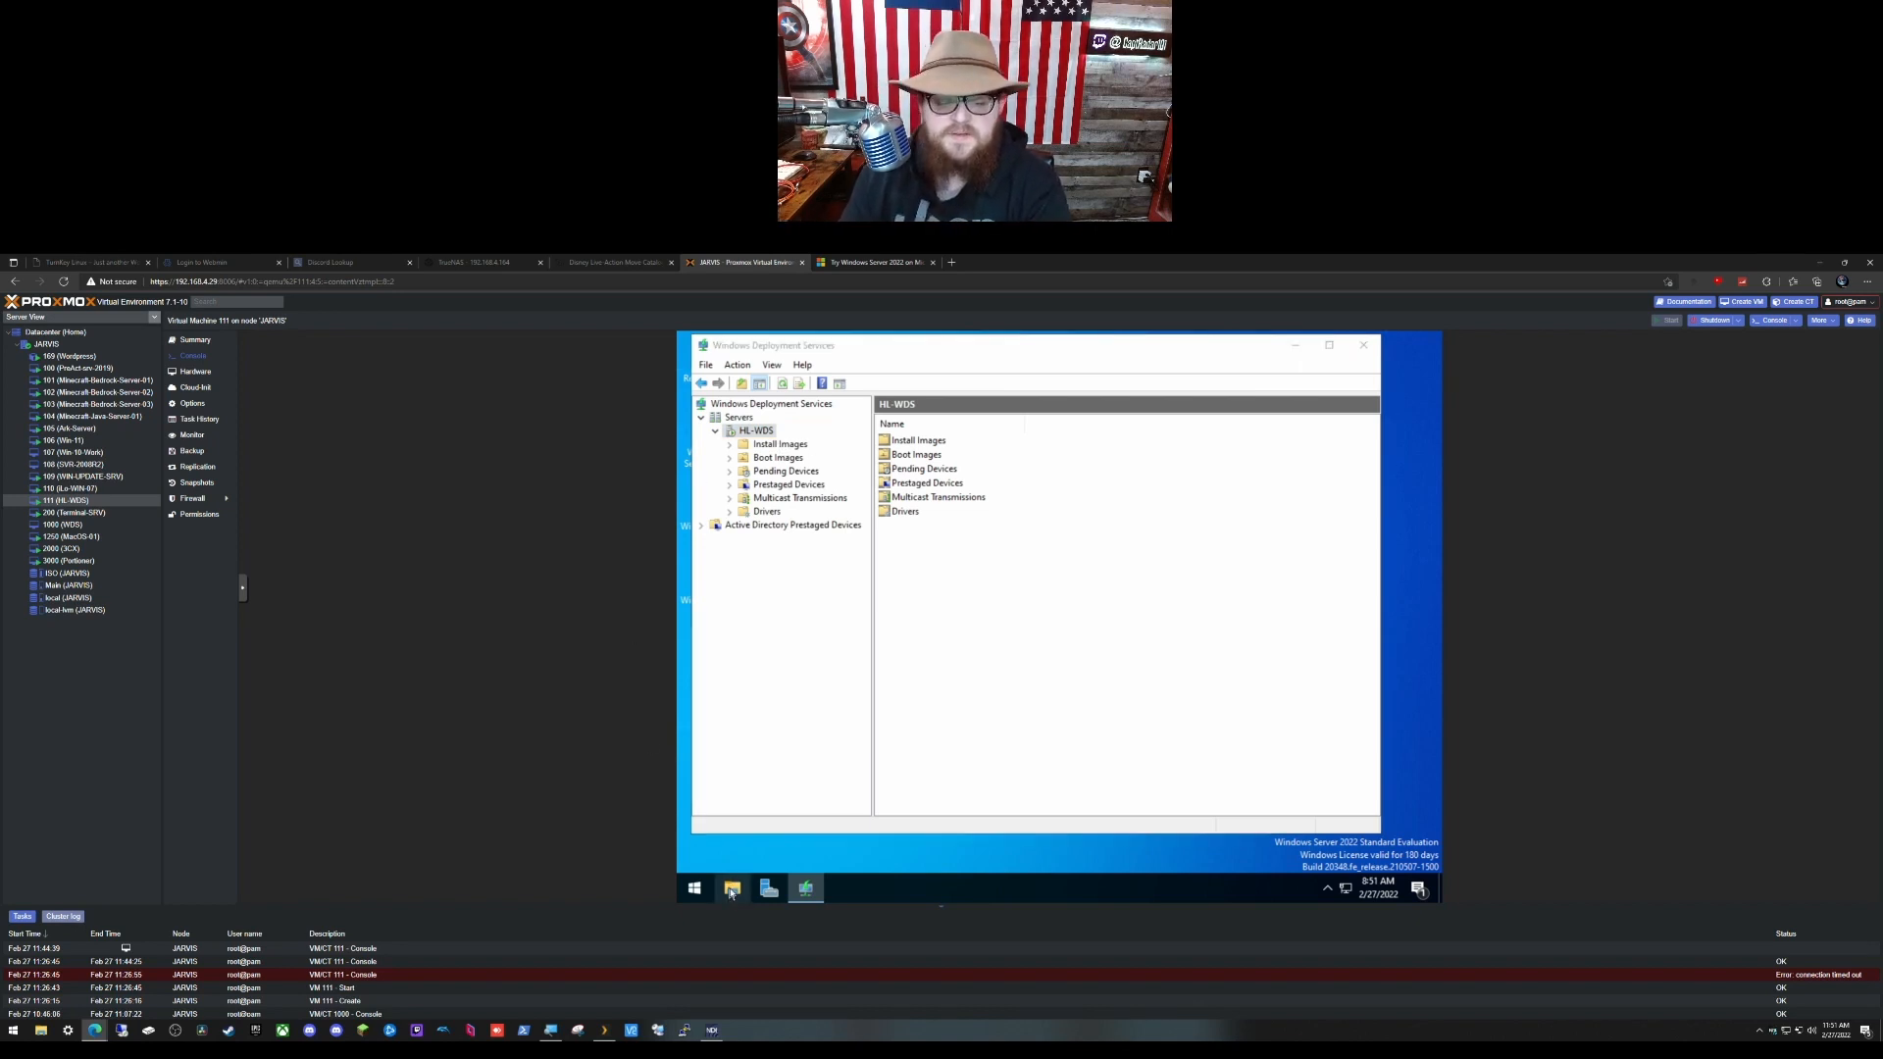
# Step: Mount the Windows Server 2022 Eval ISO and copy install.wim from its sources folder to the Desktop
pyautogui.click(827, 497)
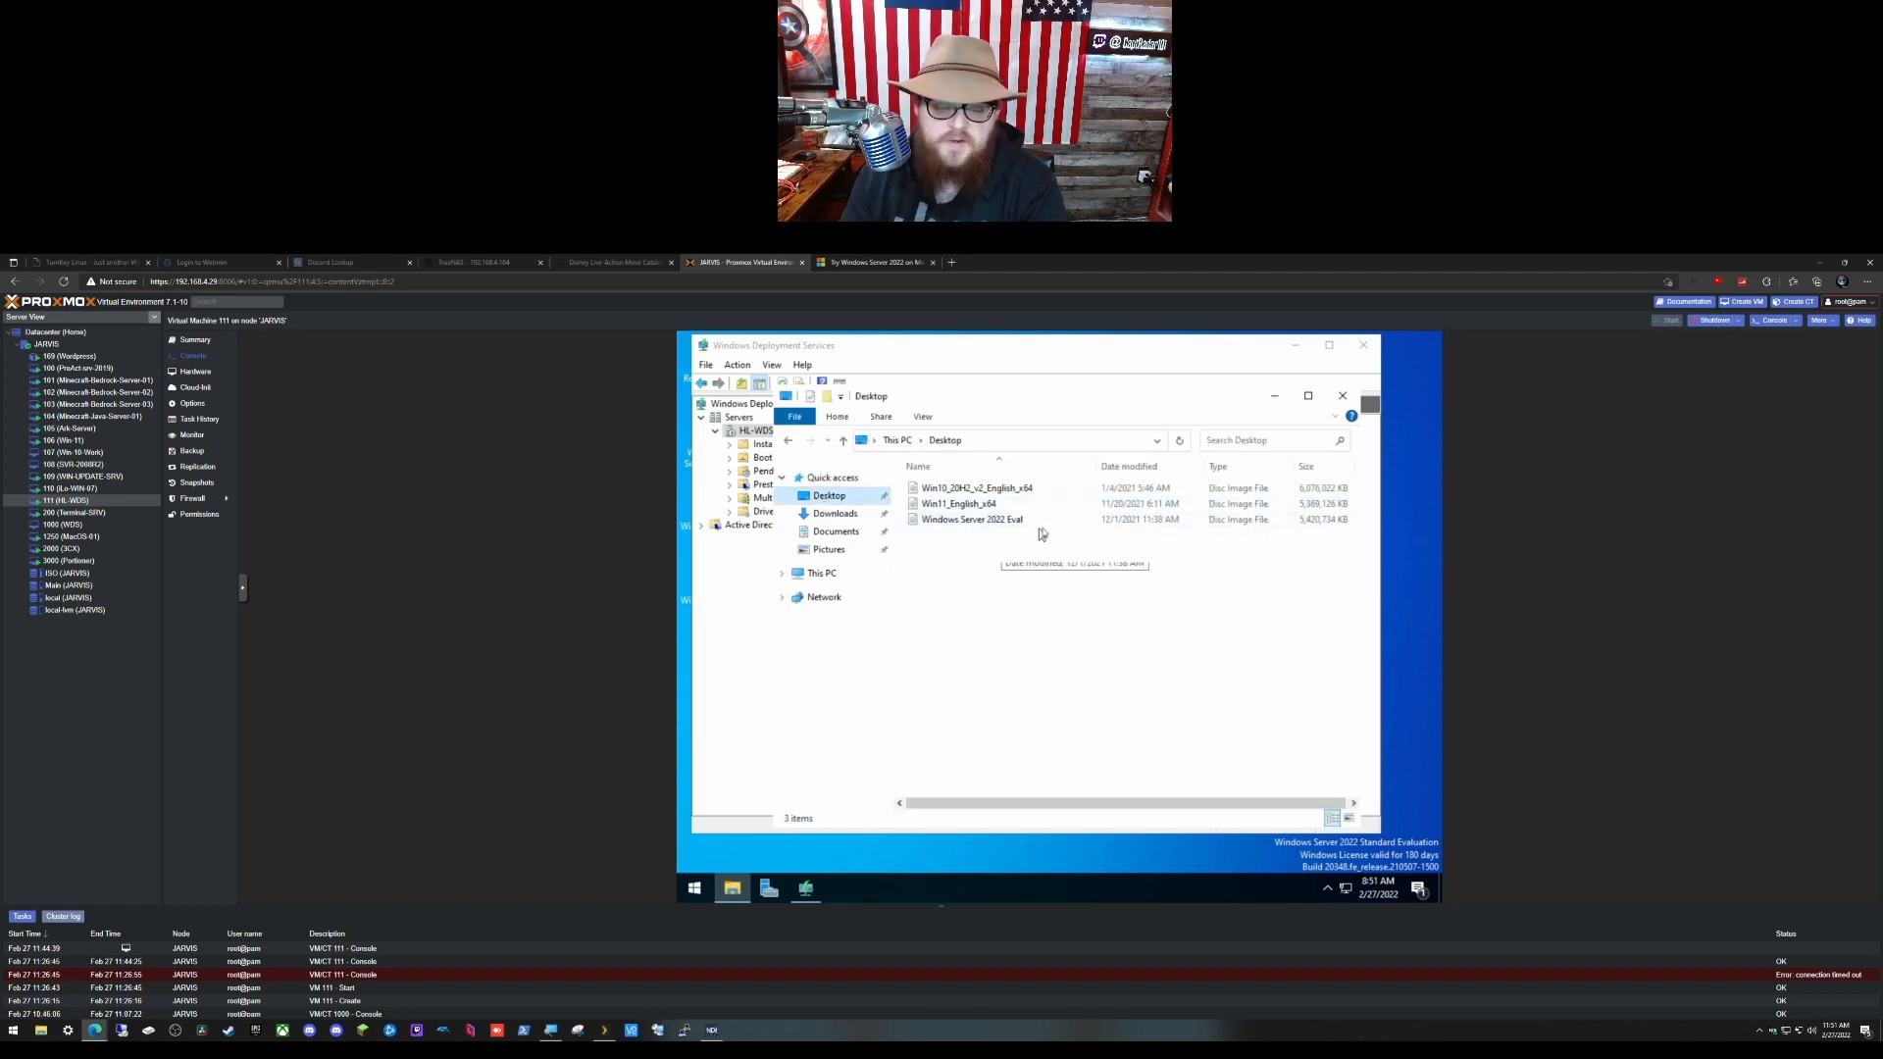
pyautogui.click(1044, 522)
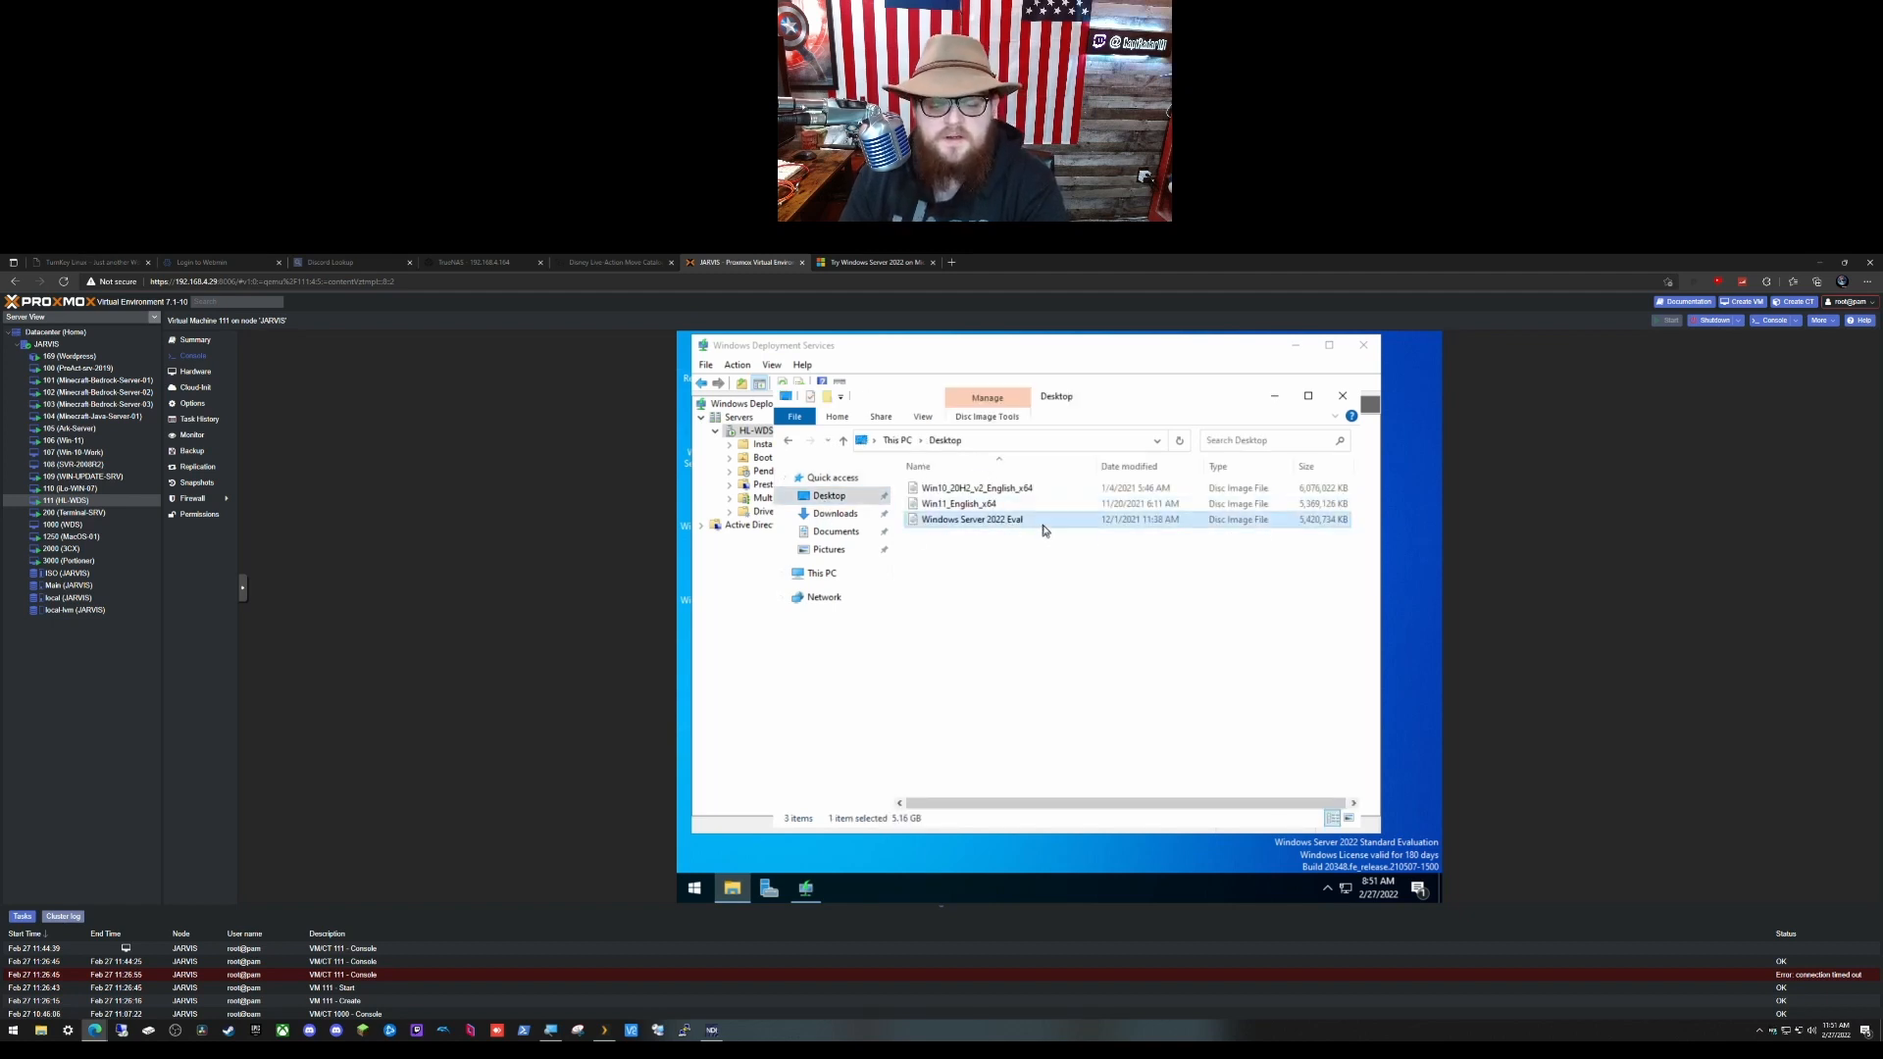
pyautogui.doubleClick(1045, 522)
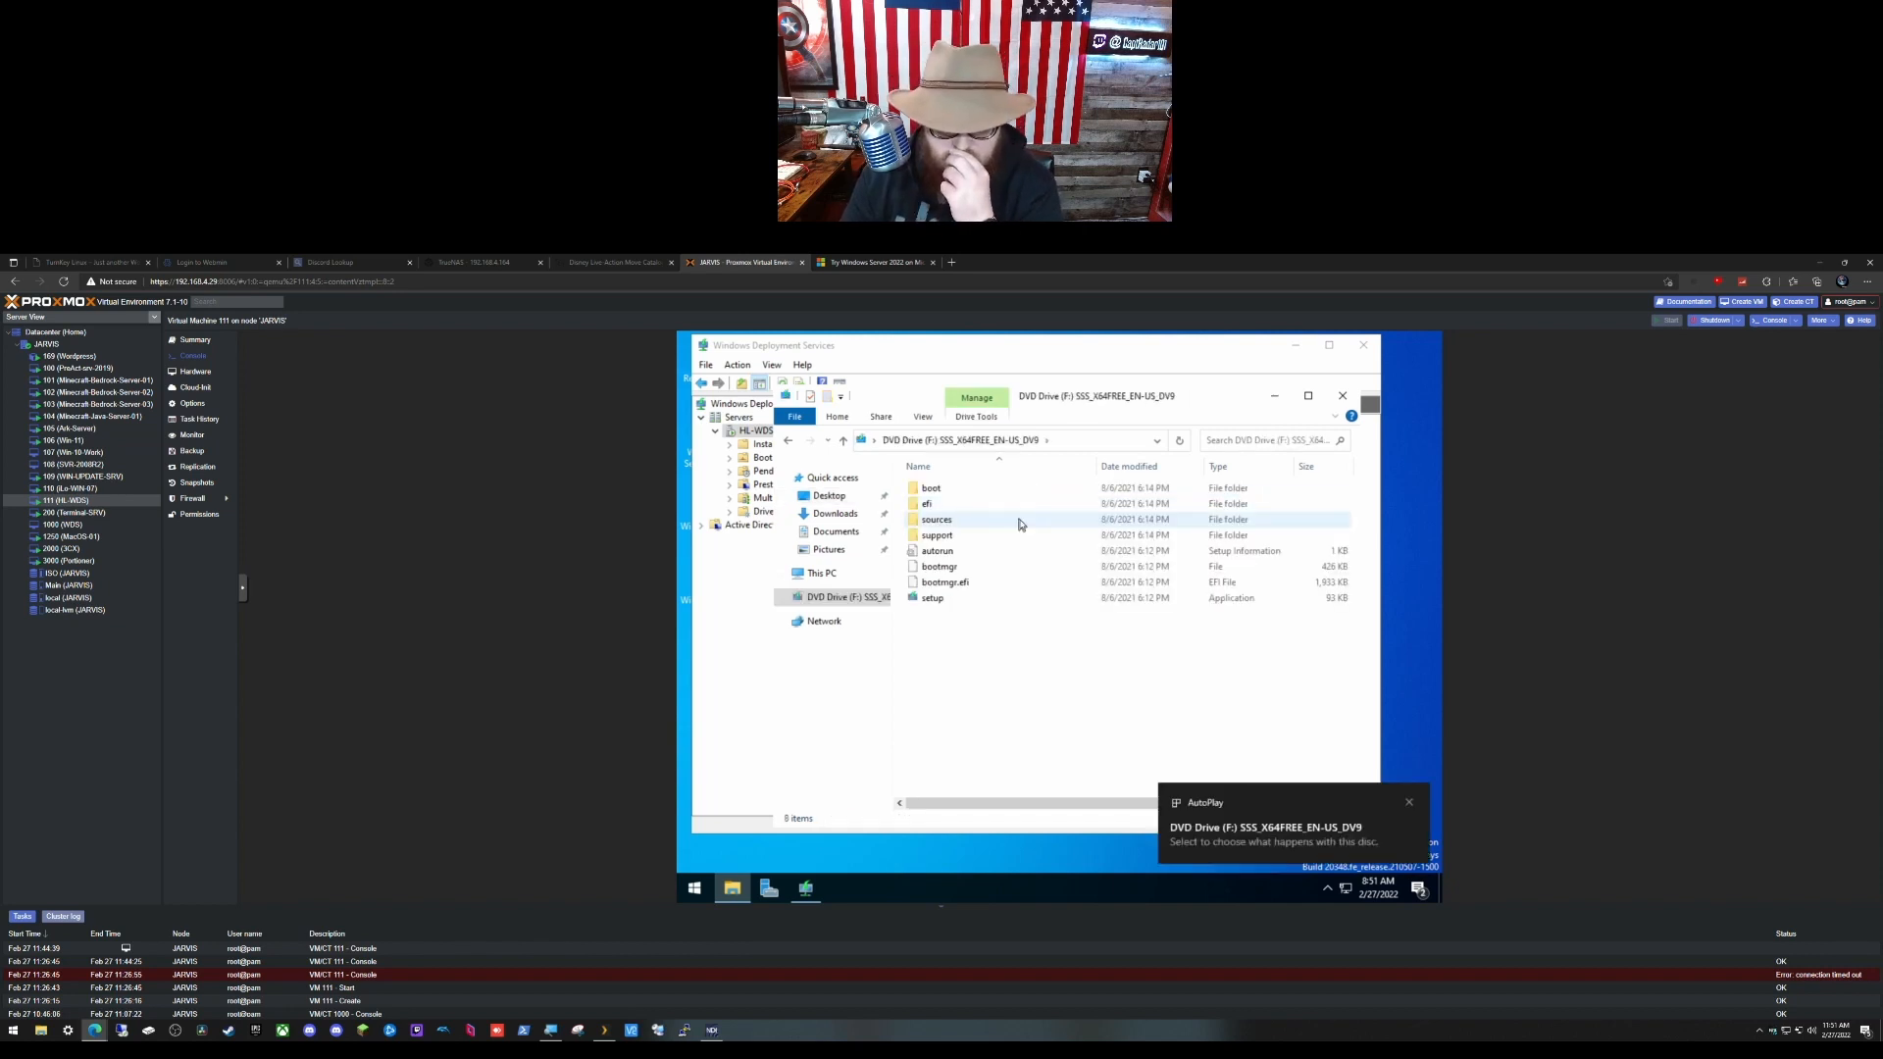
pyautogui.doubleClick(1018, 522)
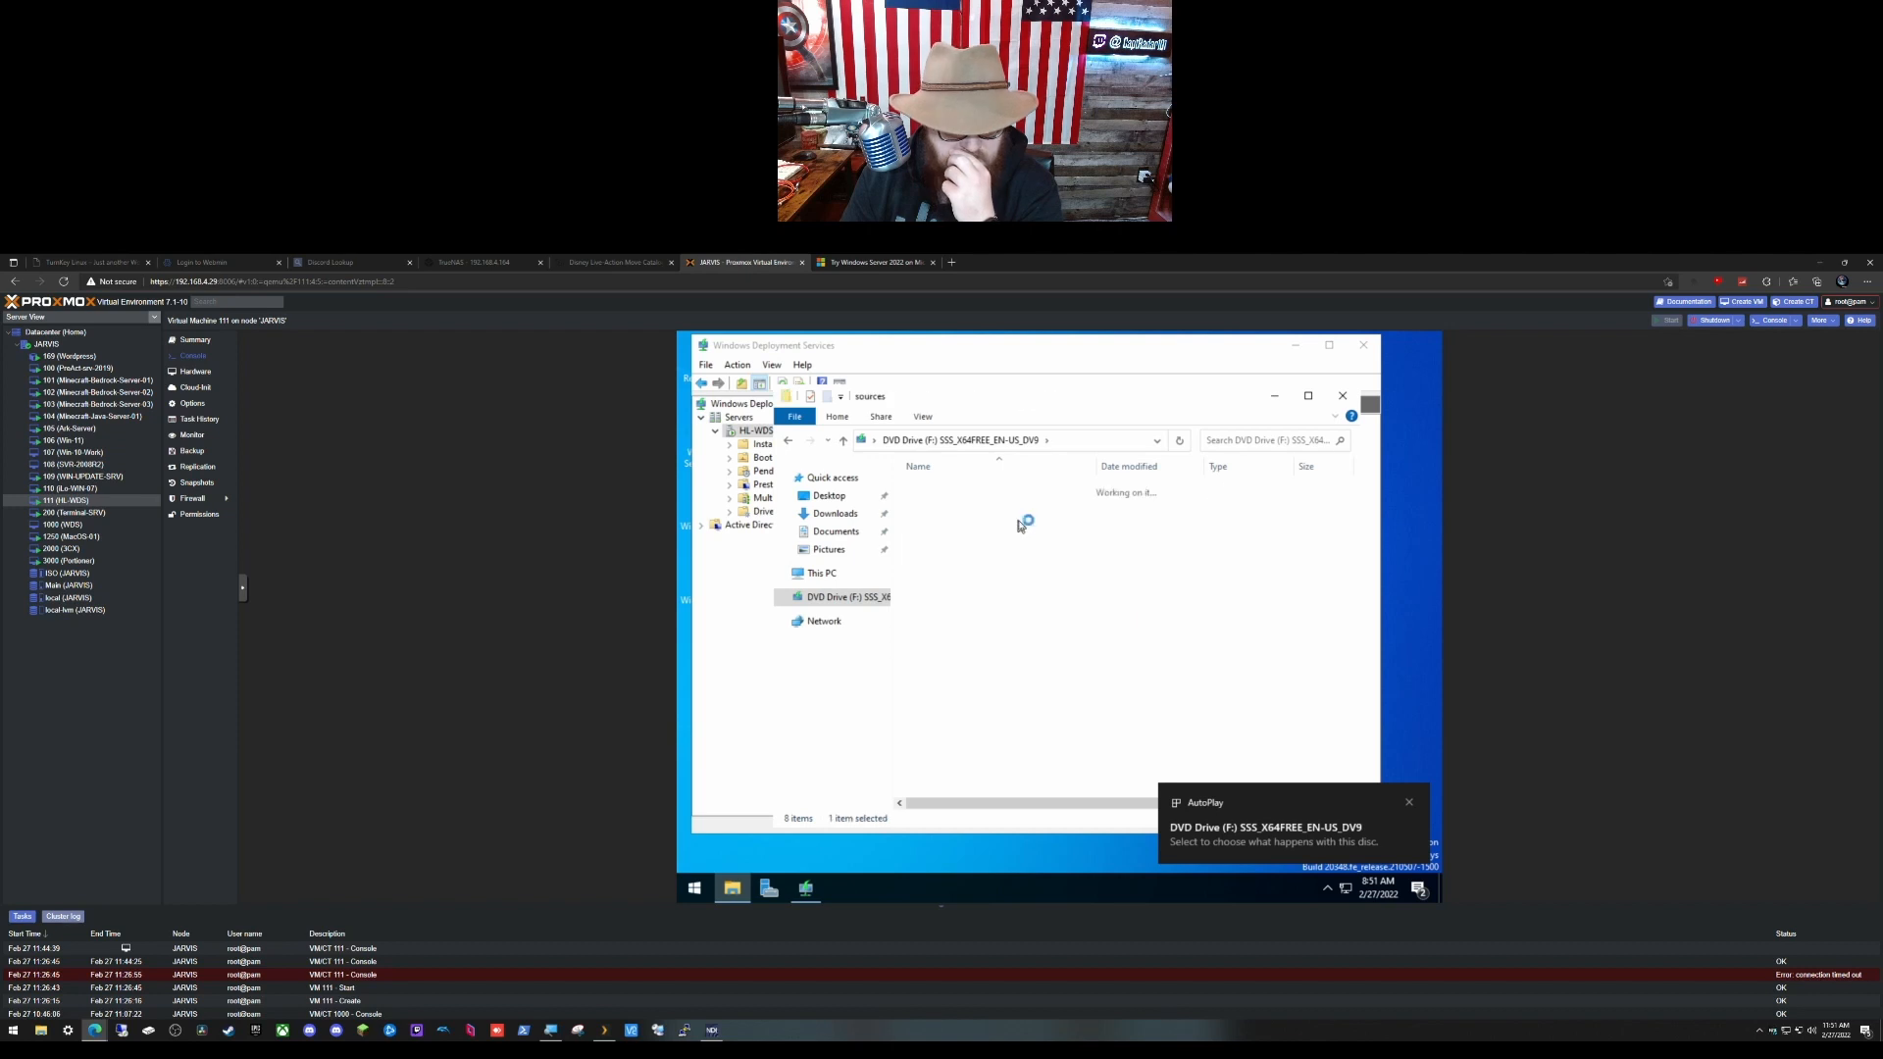
pyautogui.scroll(-10, 1080, 691)
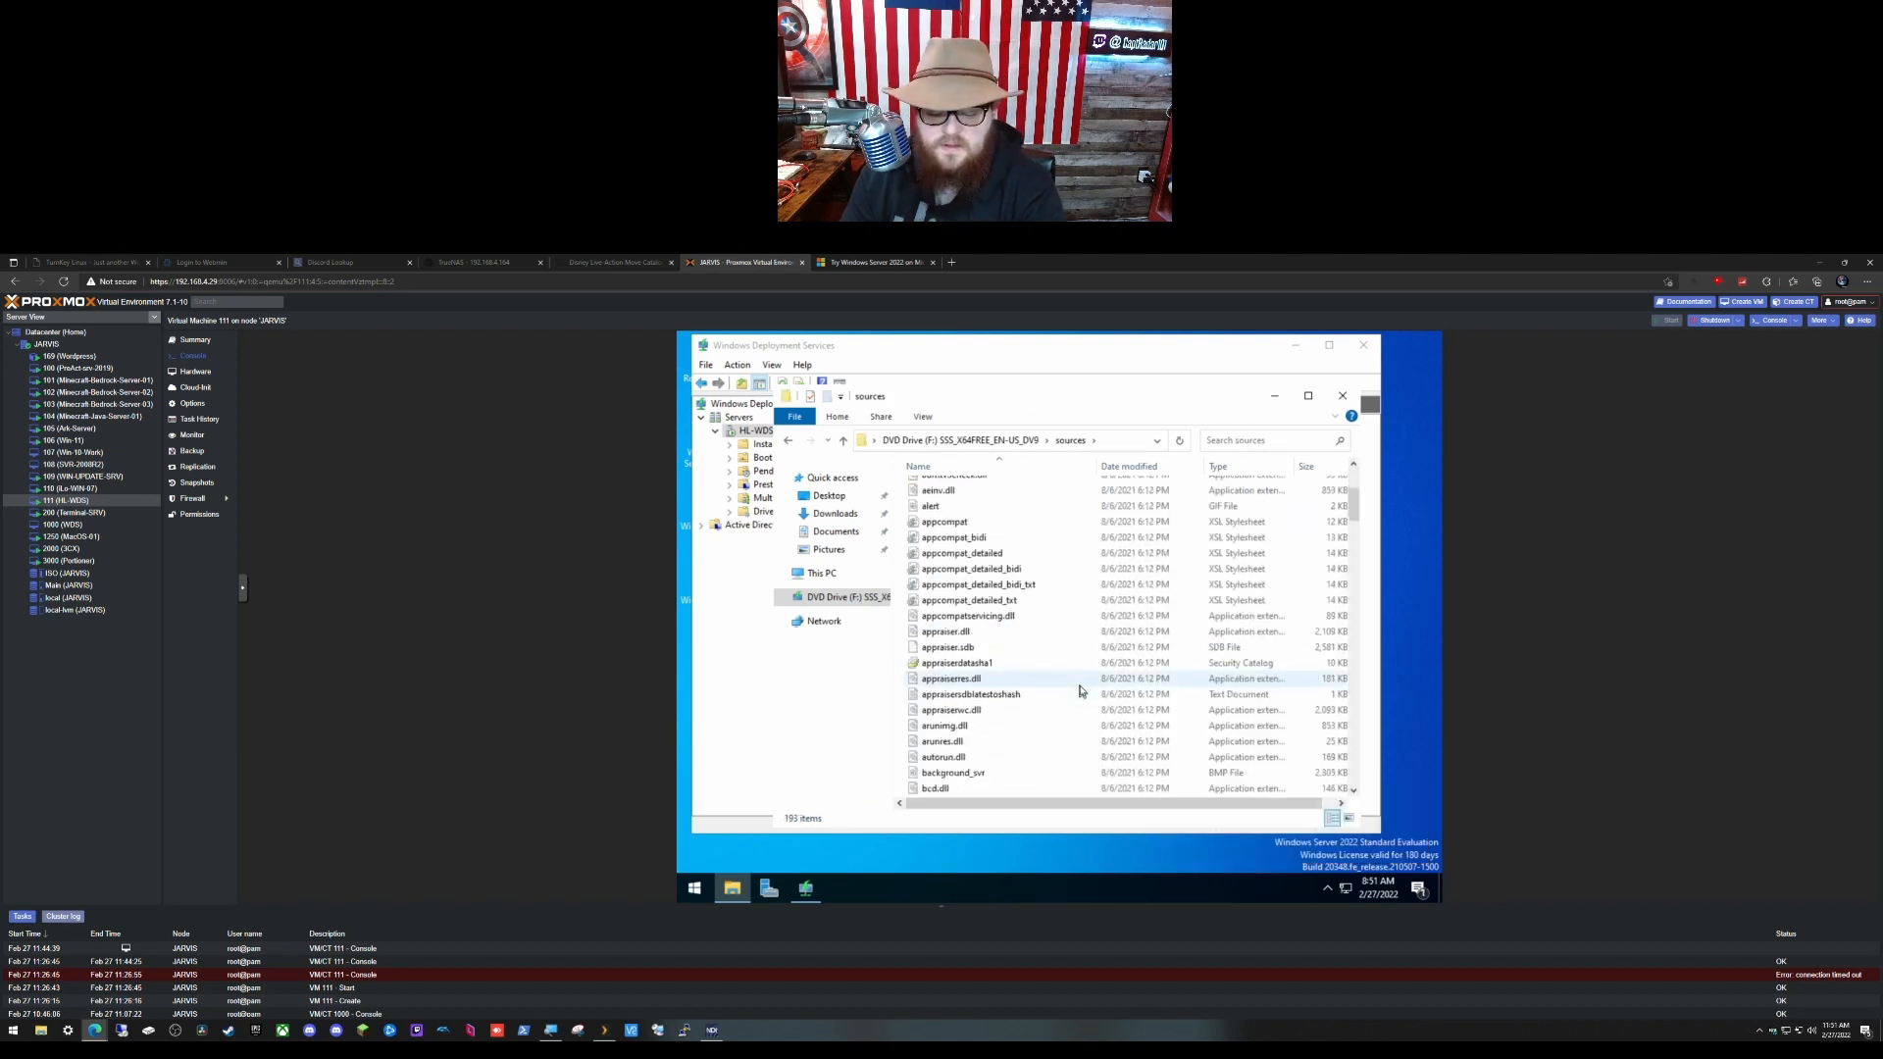
pyautogui.scroll(-1, 1080, 691)
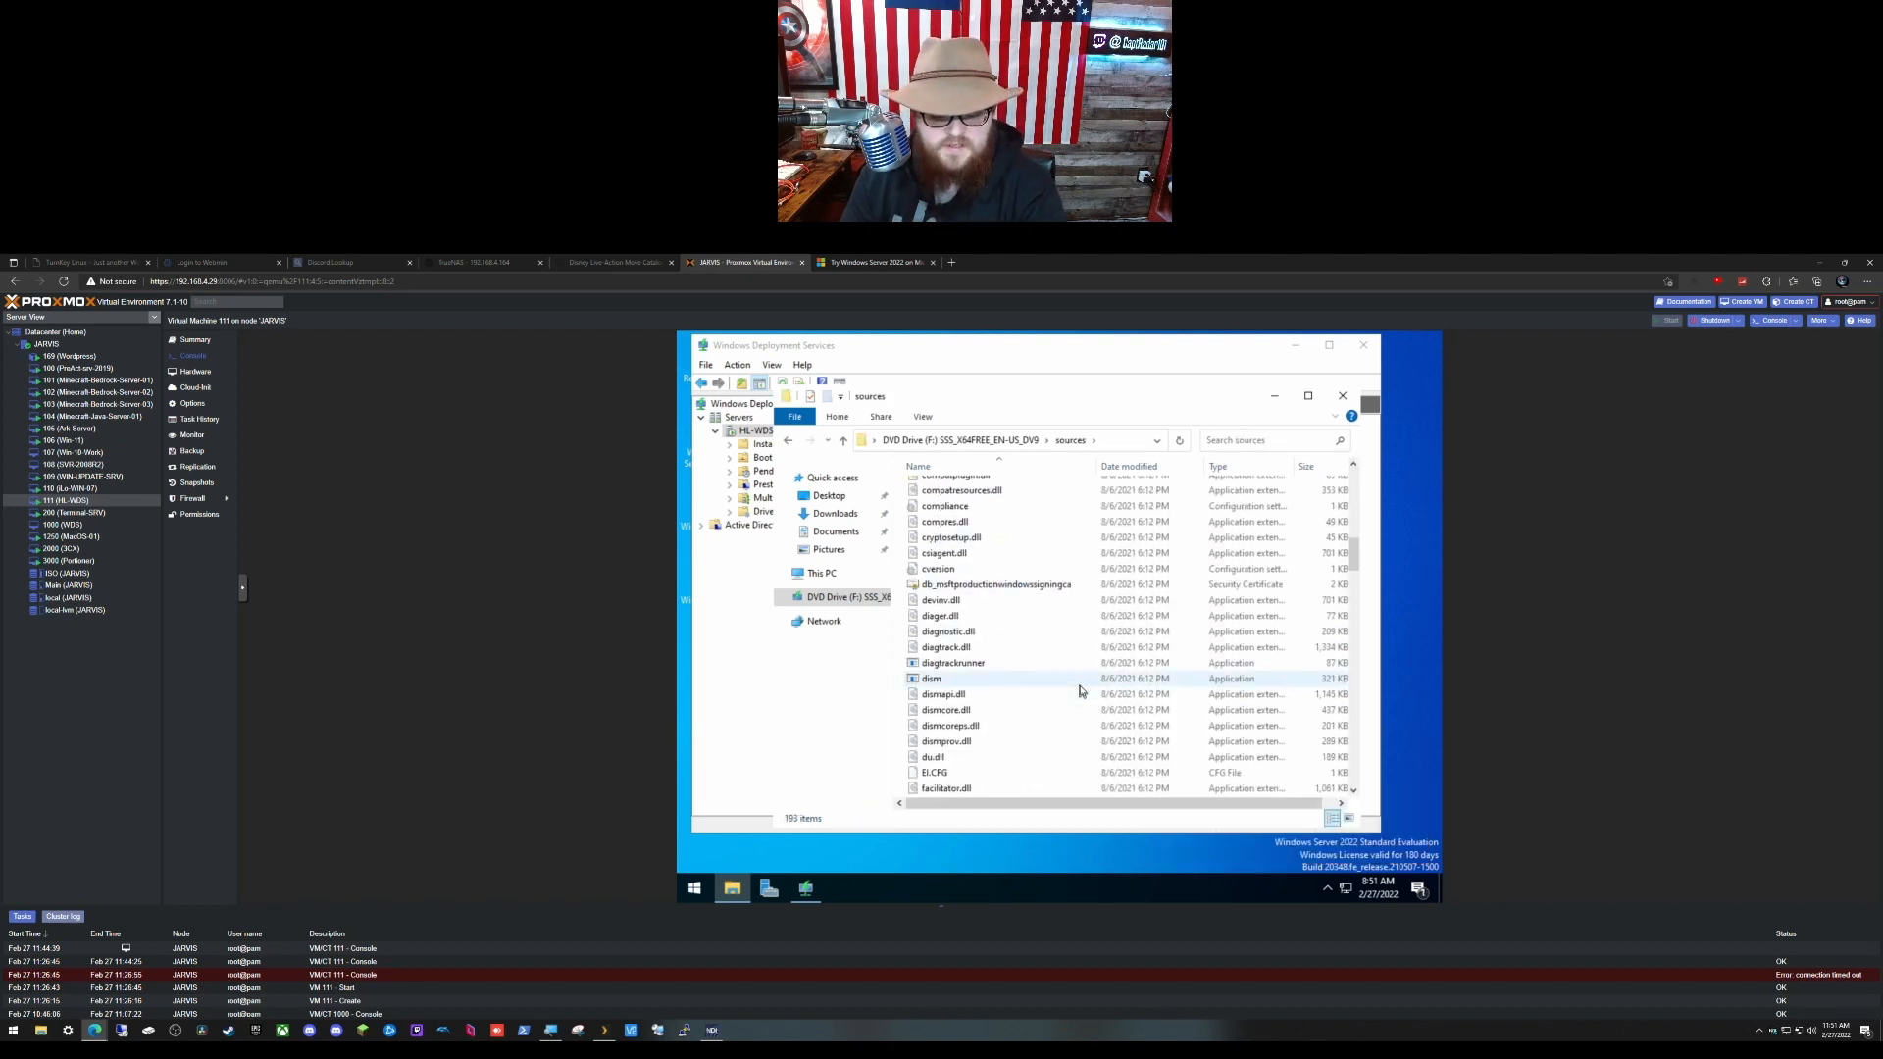
pyautogui.scroll(-6, 1080, 692)
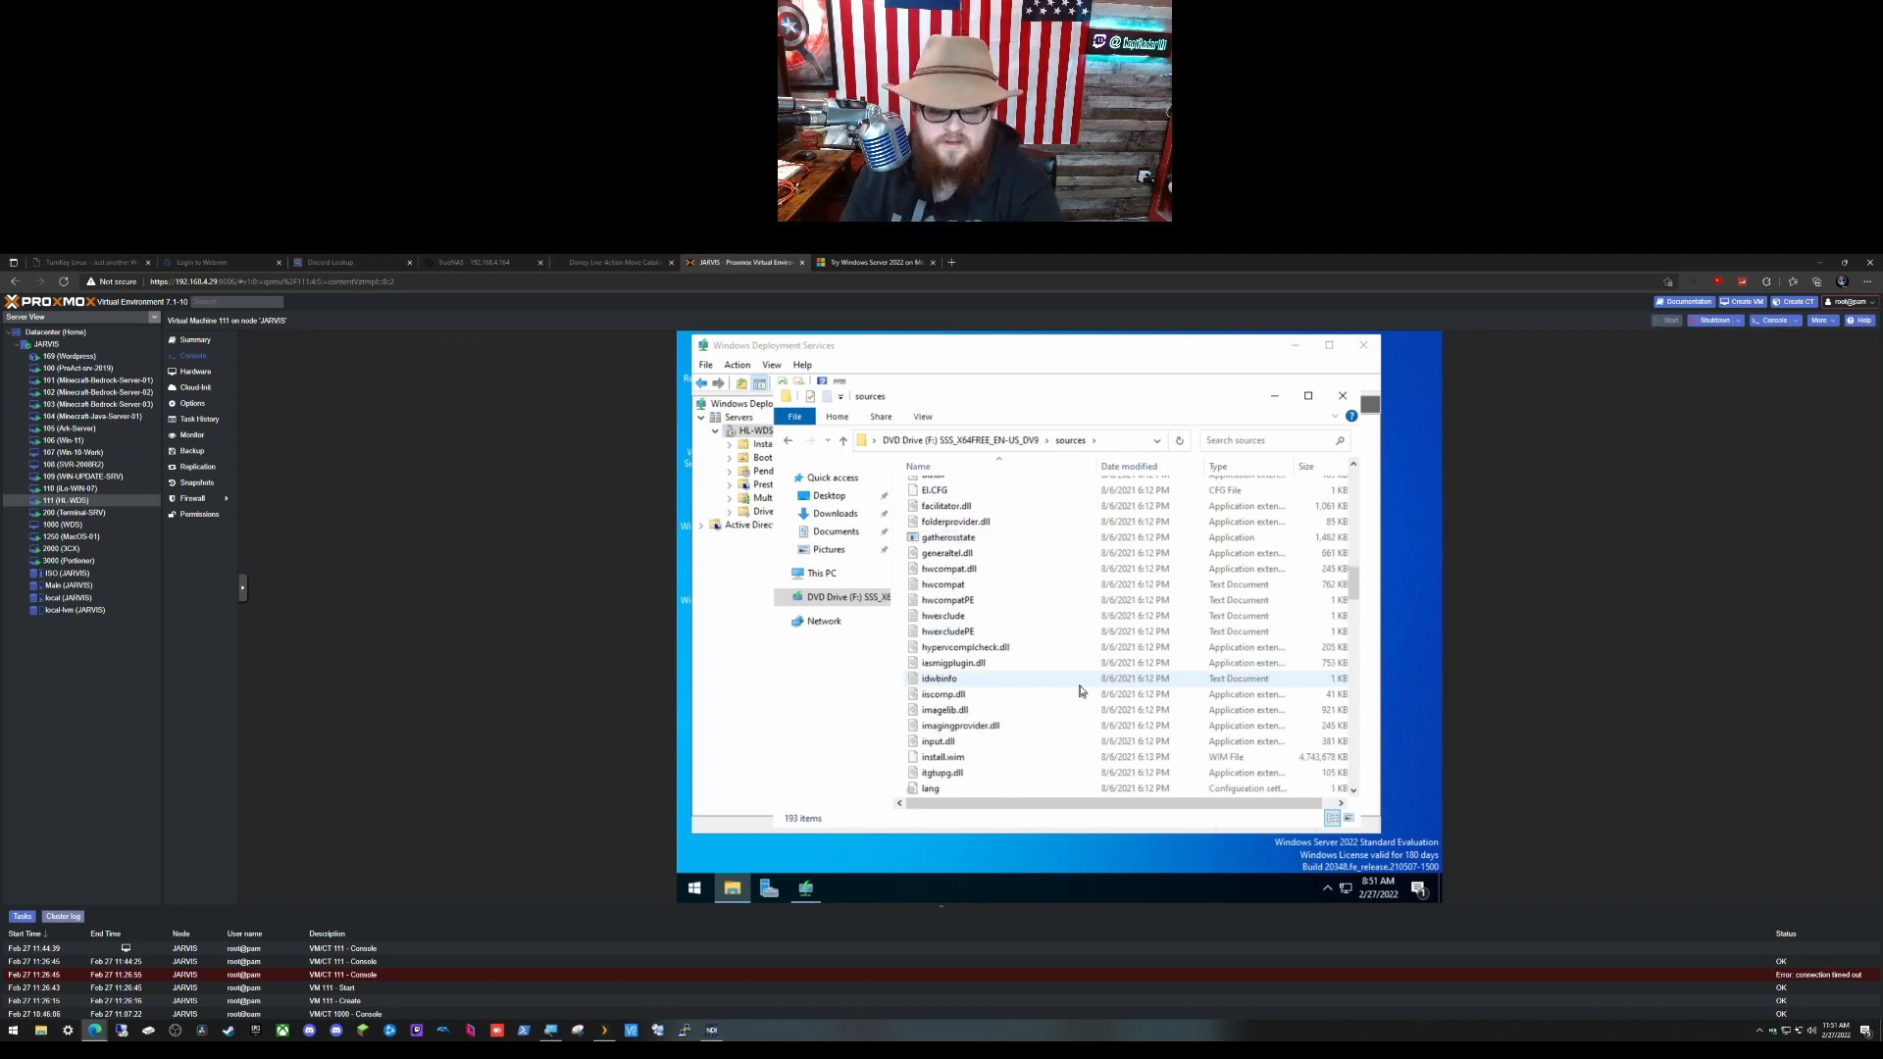
pyautogui.click(980, 760)
pyautogui.moveTo(980, 761); pyautogui.dragTo(827, 500)
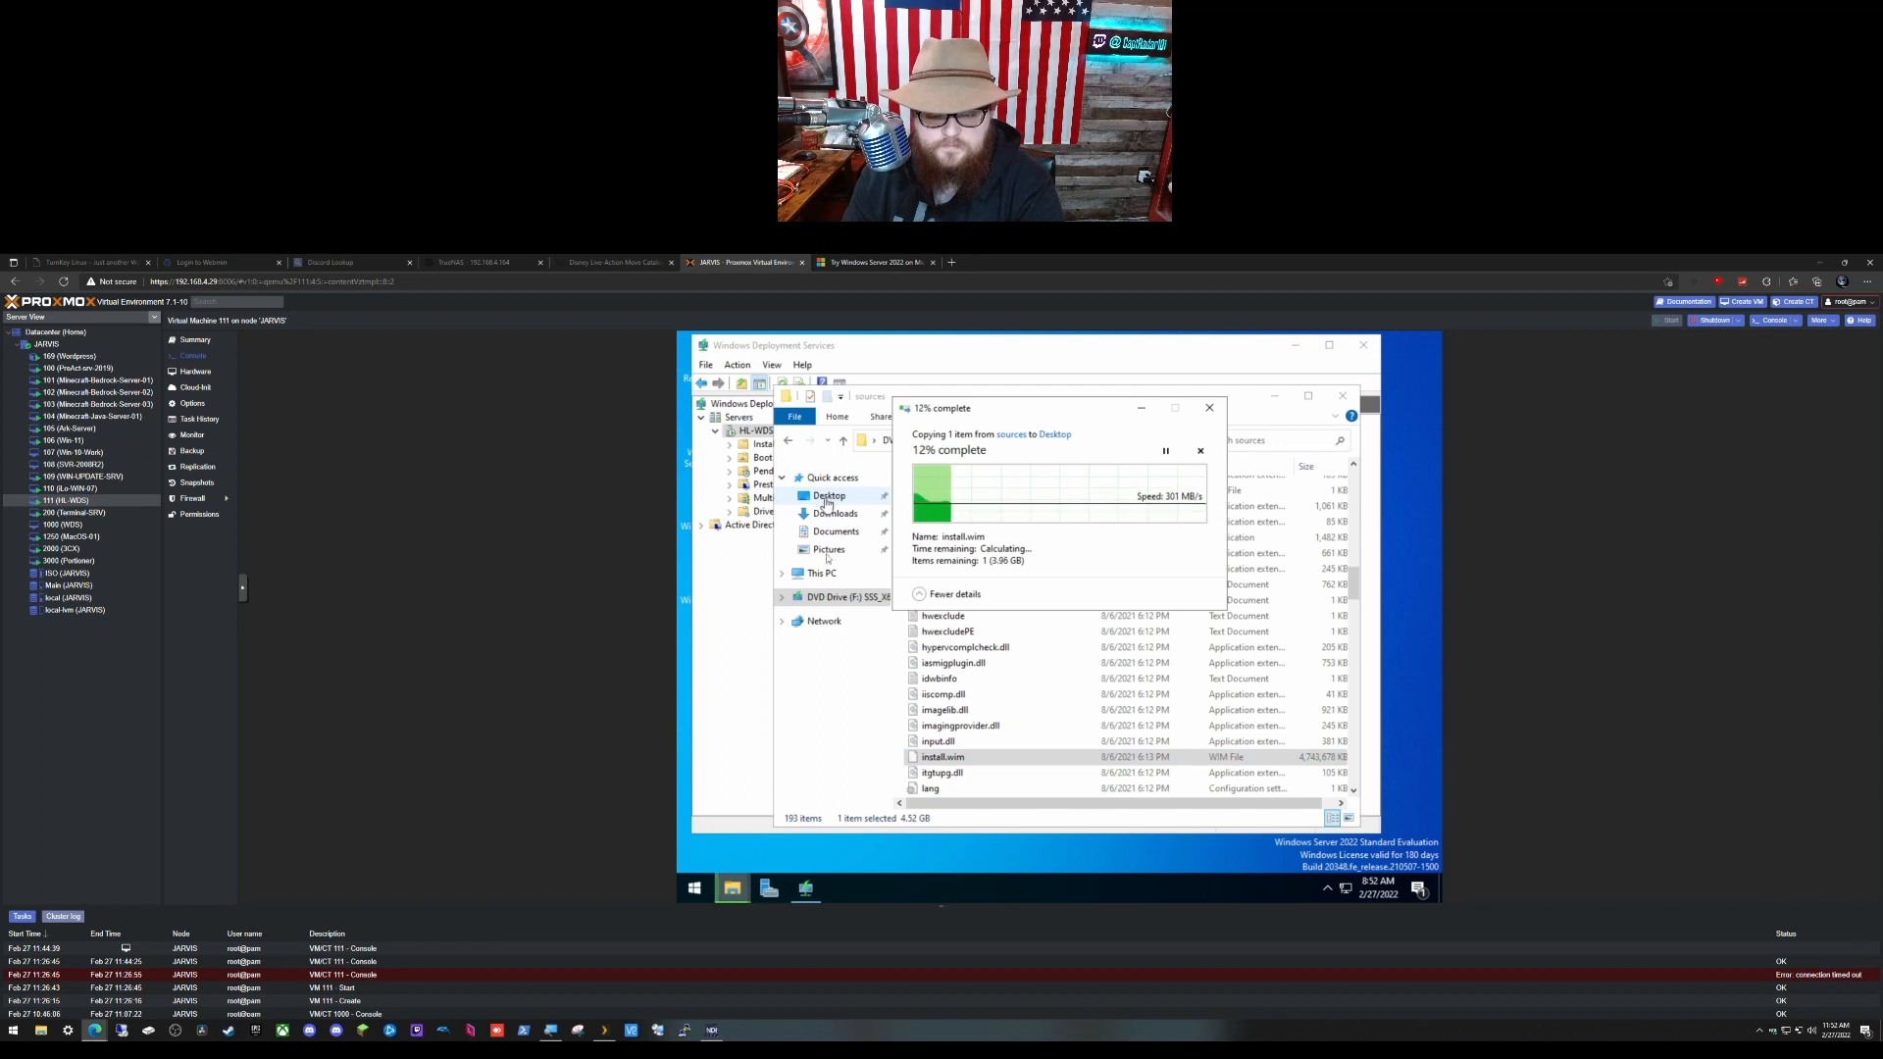
# Step: Copy boot.wim from the disc's sources folder to the Desktop as well
pyautogui.click(879, 395)
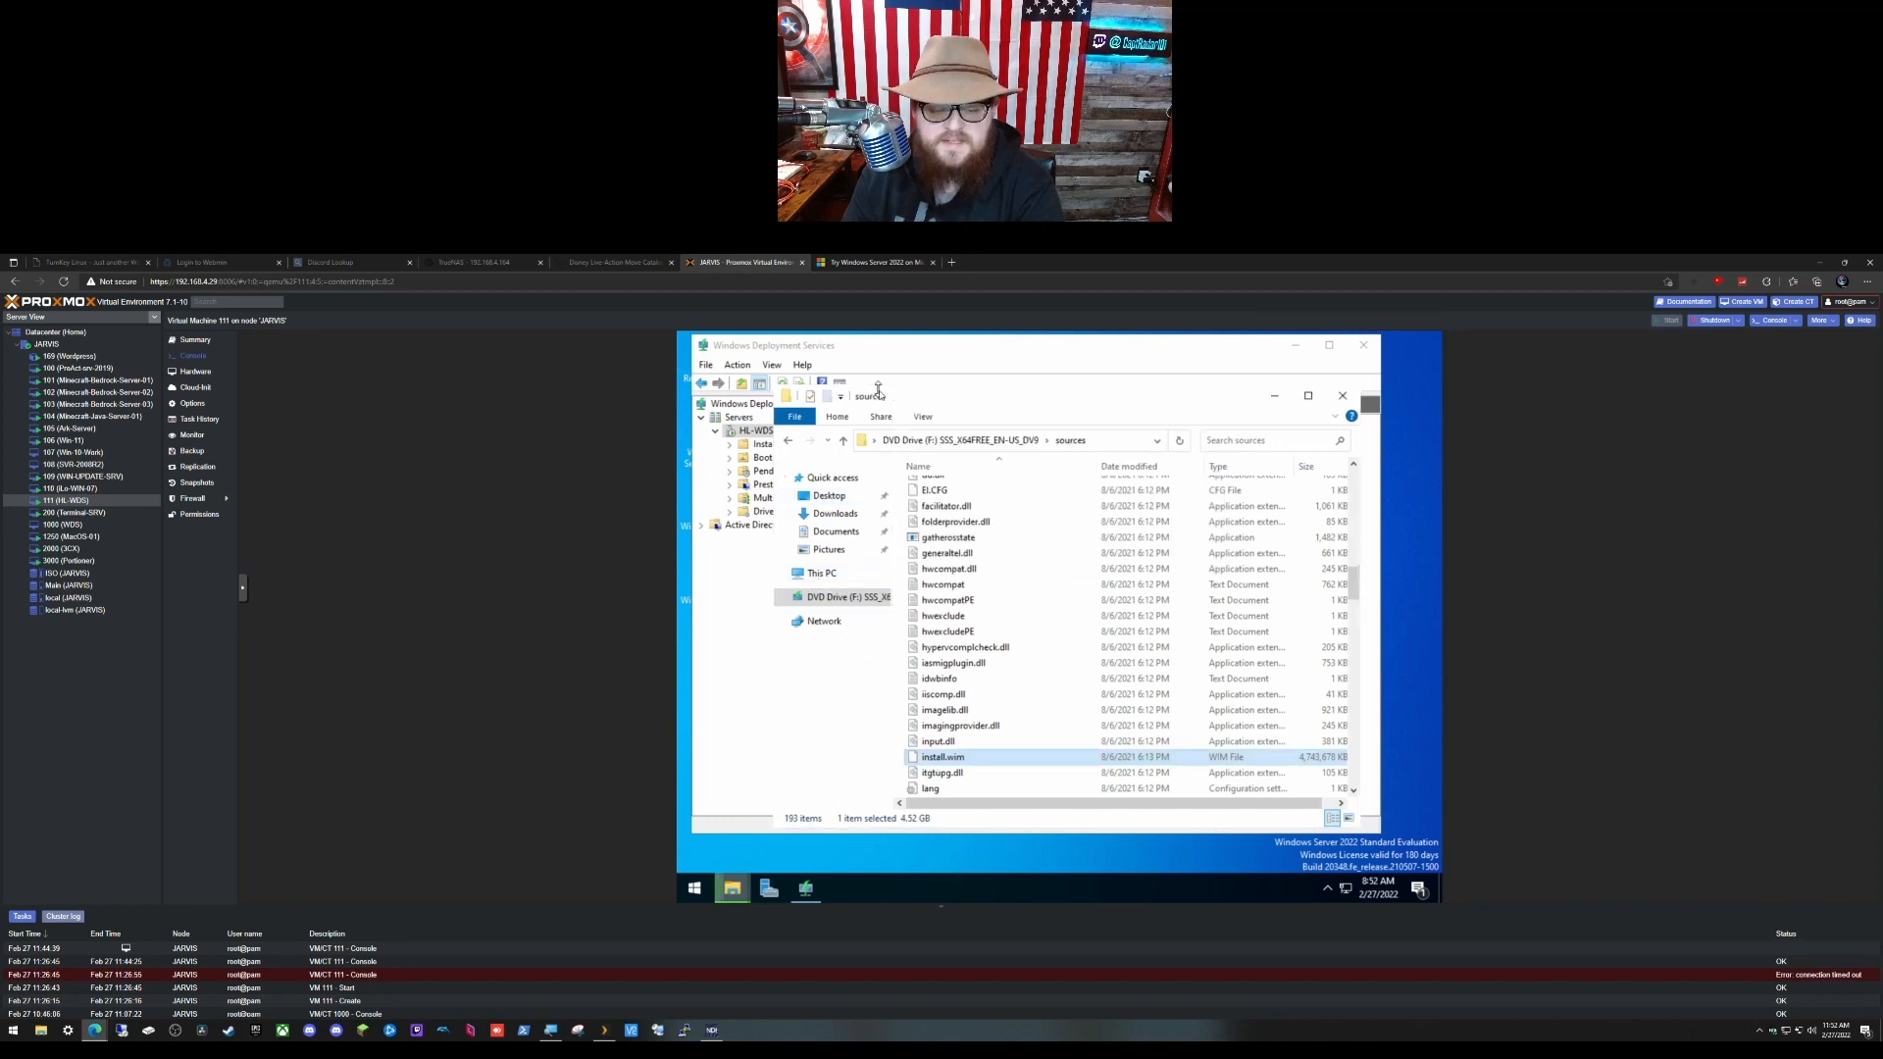
pyautogui.click(979, 444)
pyautogui.doubleClick(946, 515)
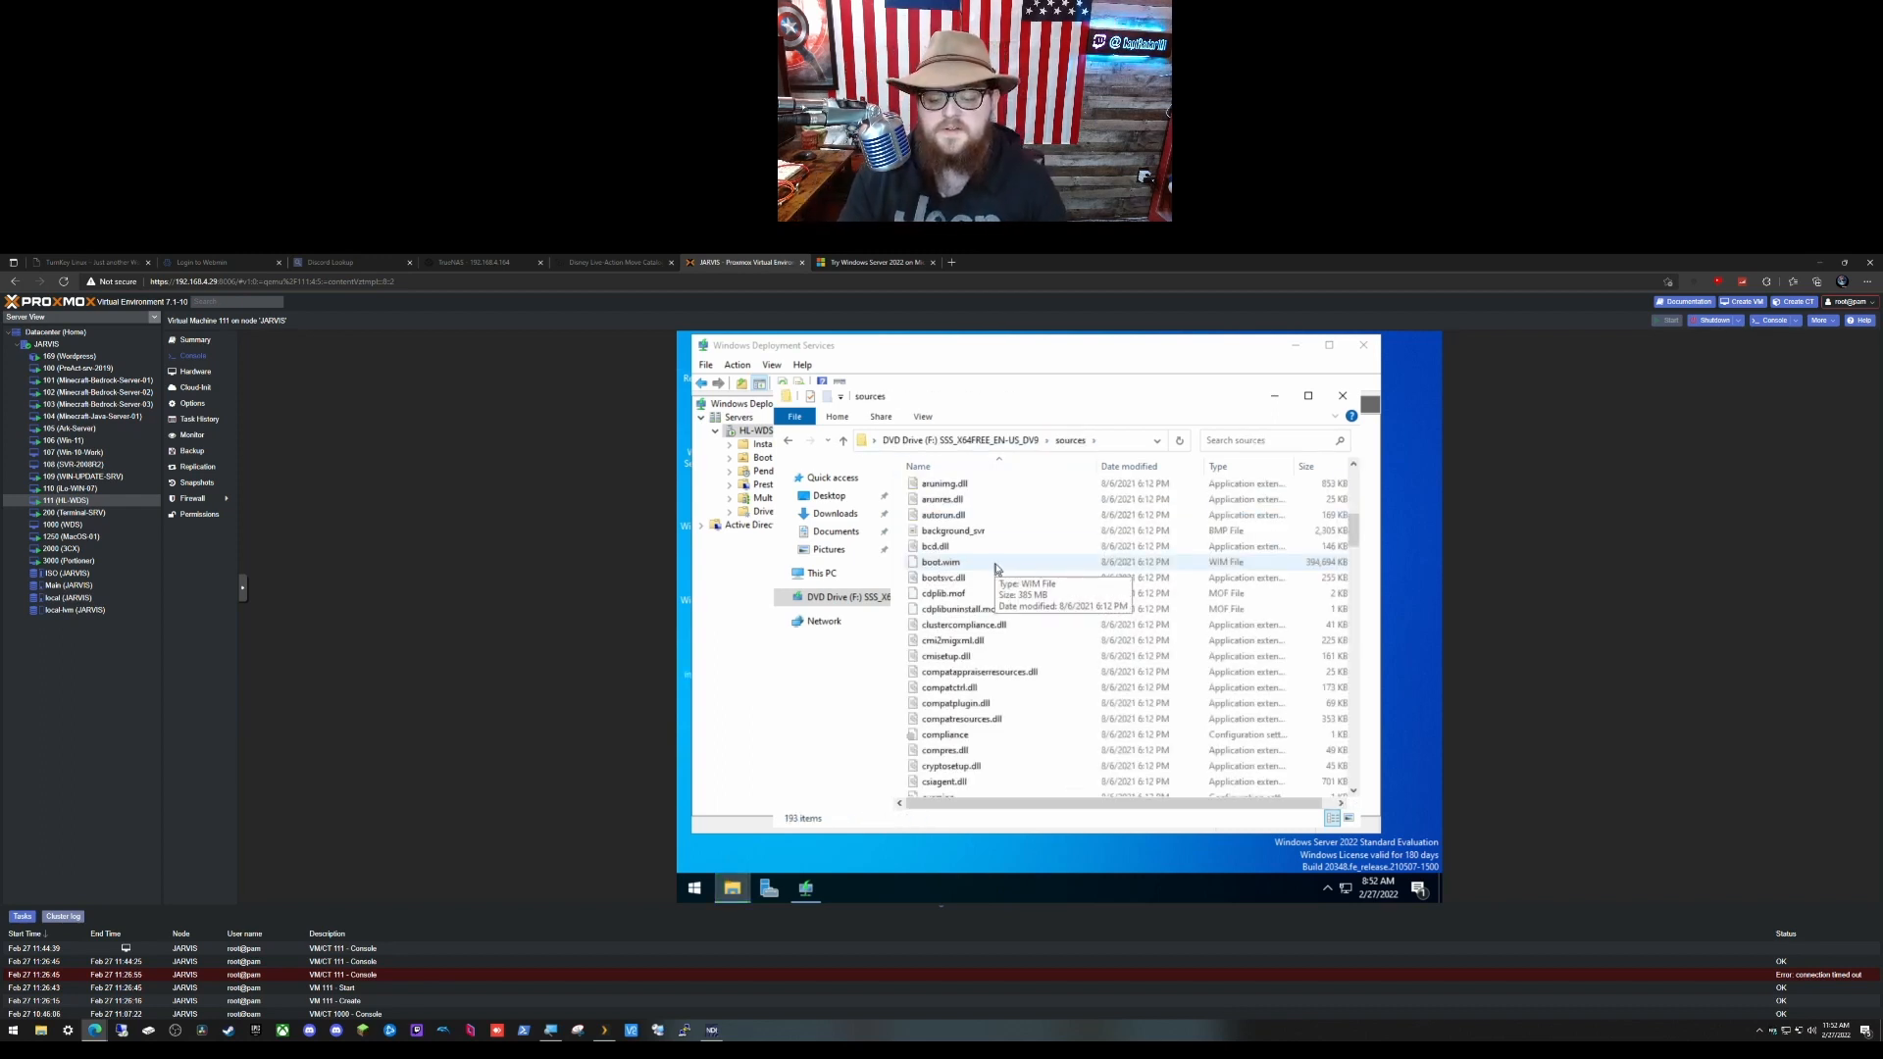
pyautogui.click(996, 566)
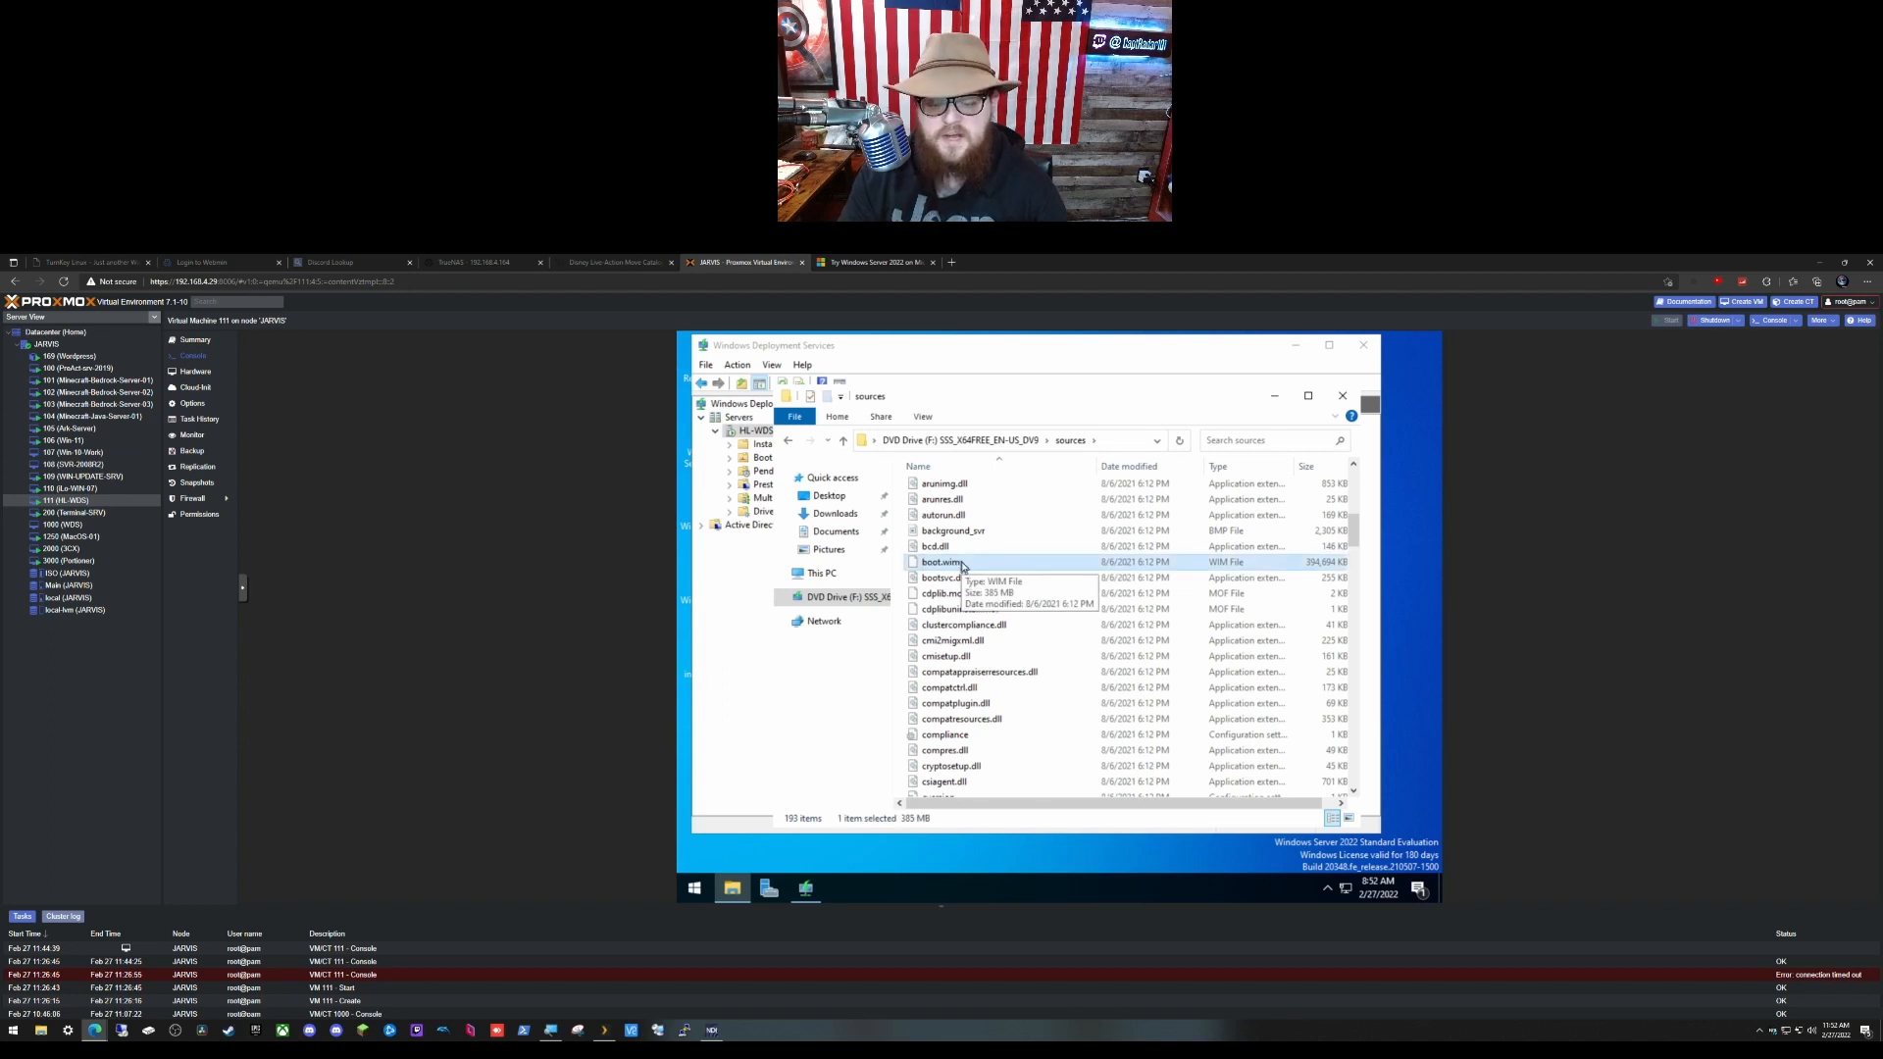
pyautogui.moveTo(962, 566); pyautogui.dragTo(827, 503)
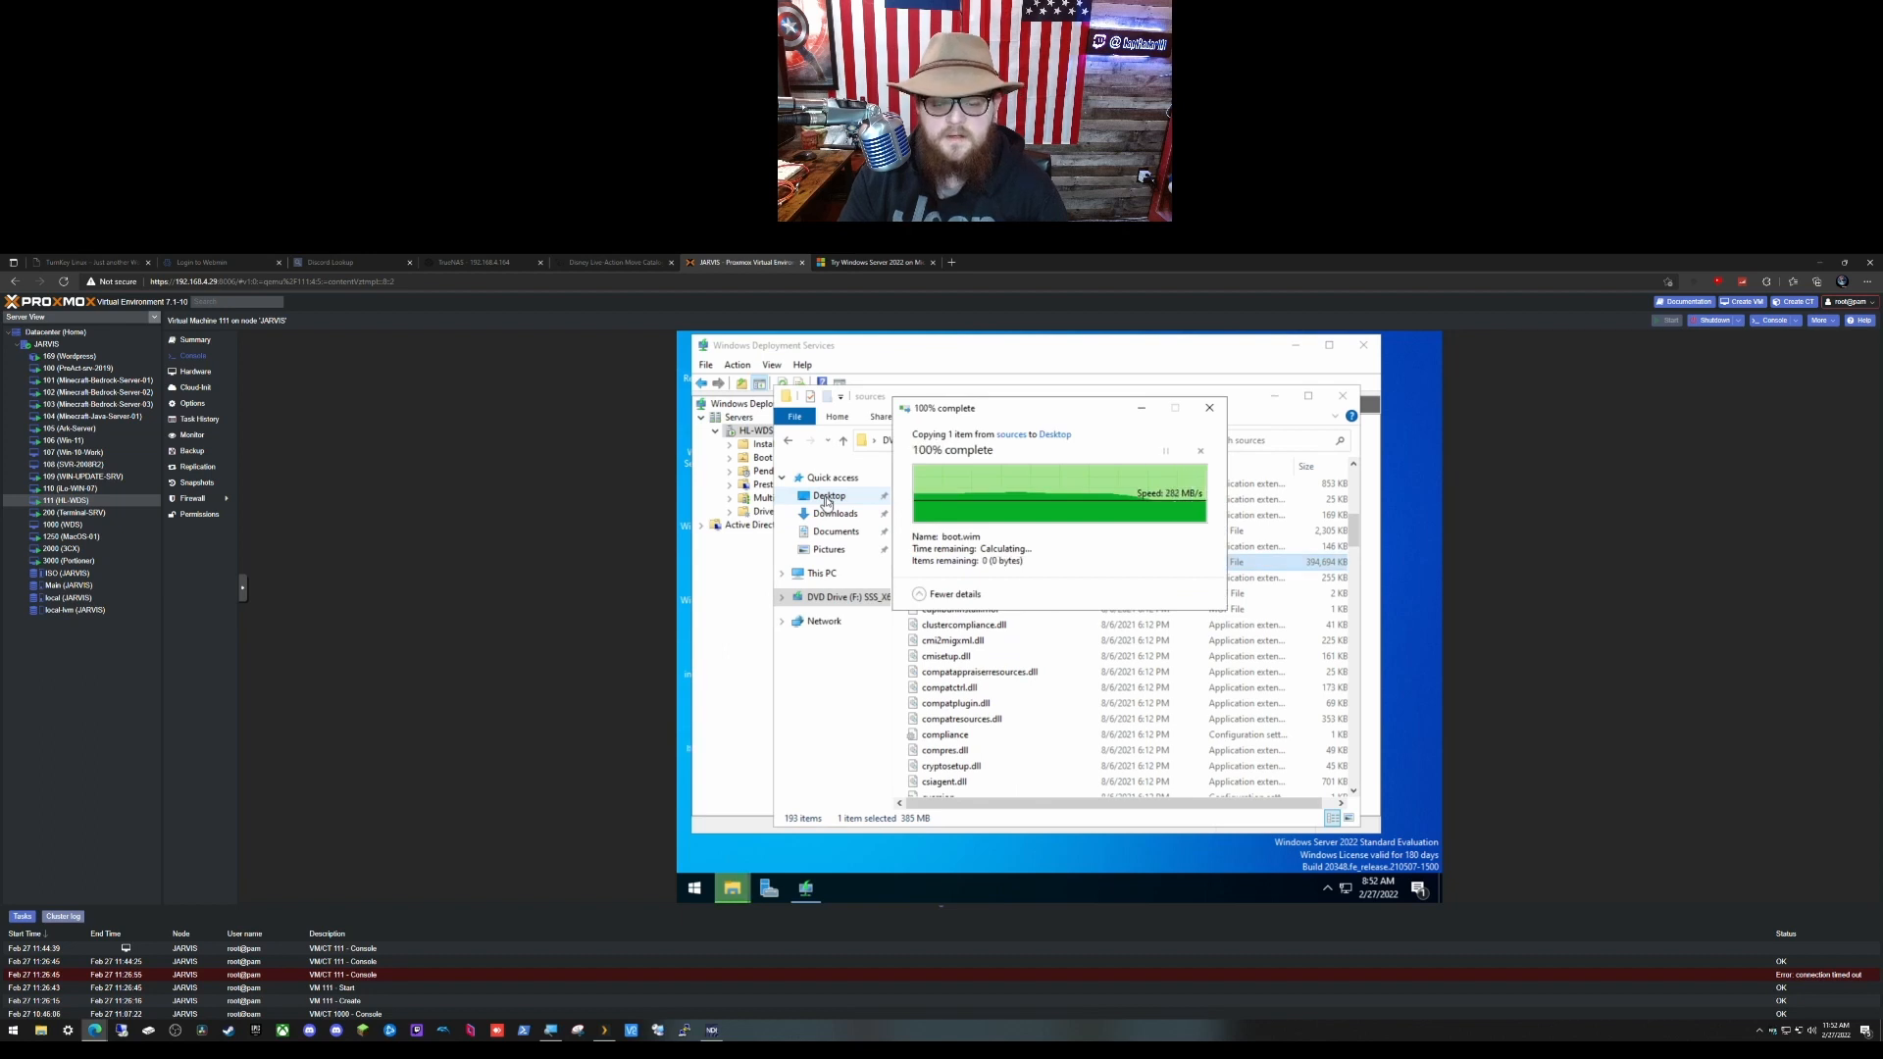
pyautogui.click(849, 349)
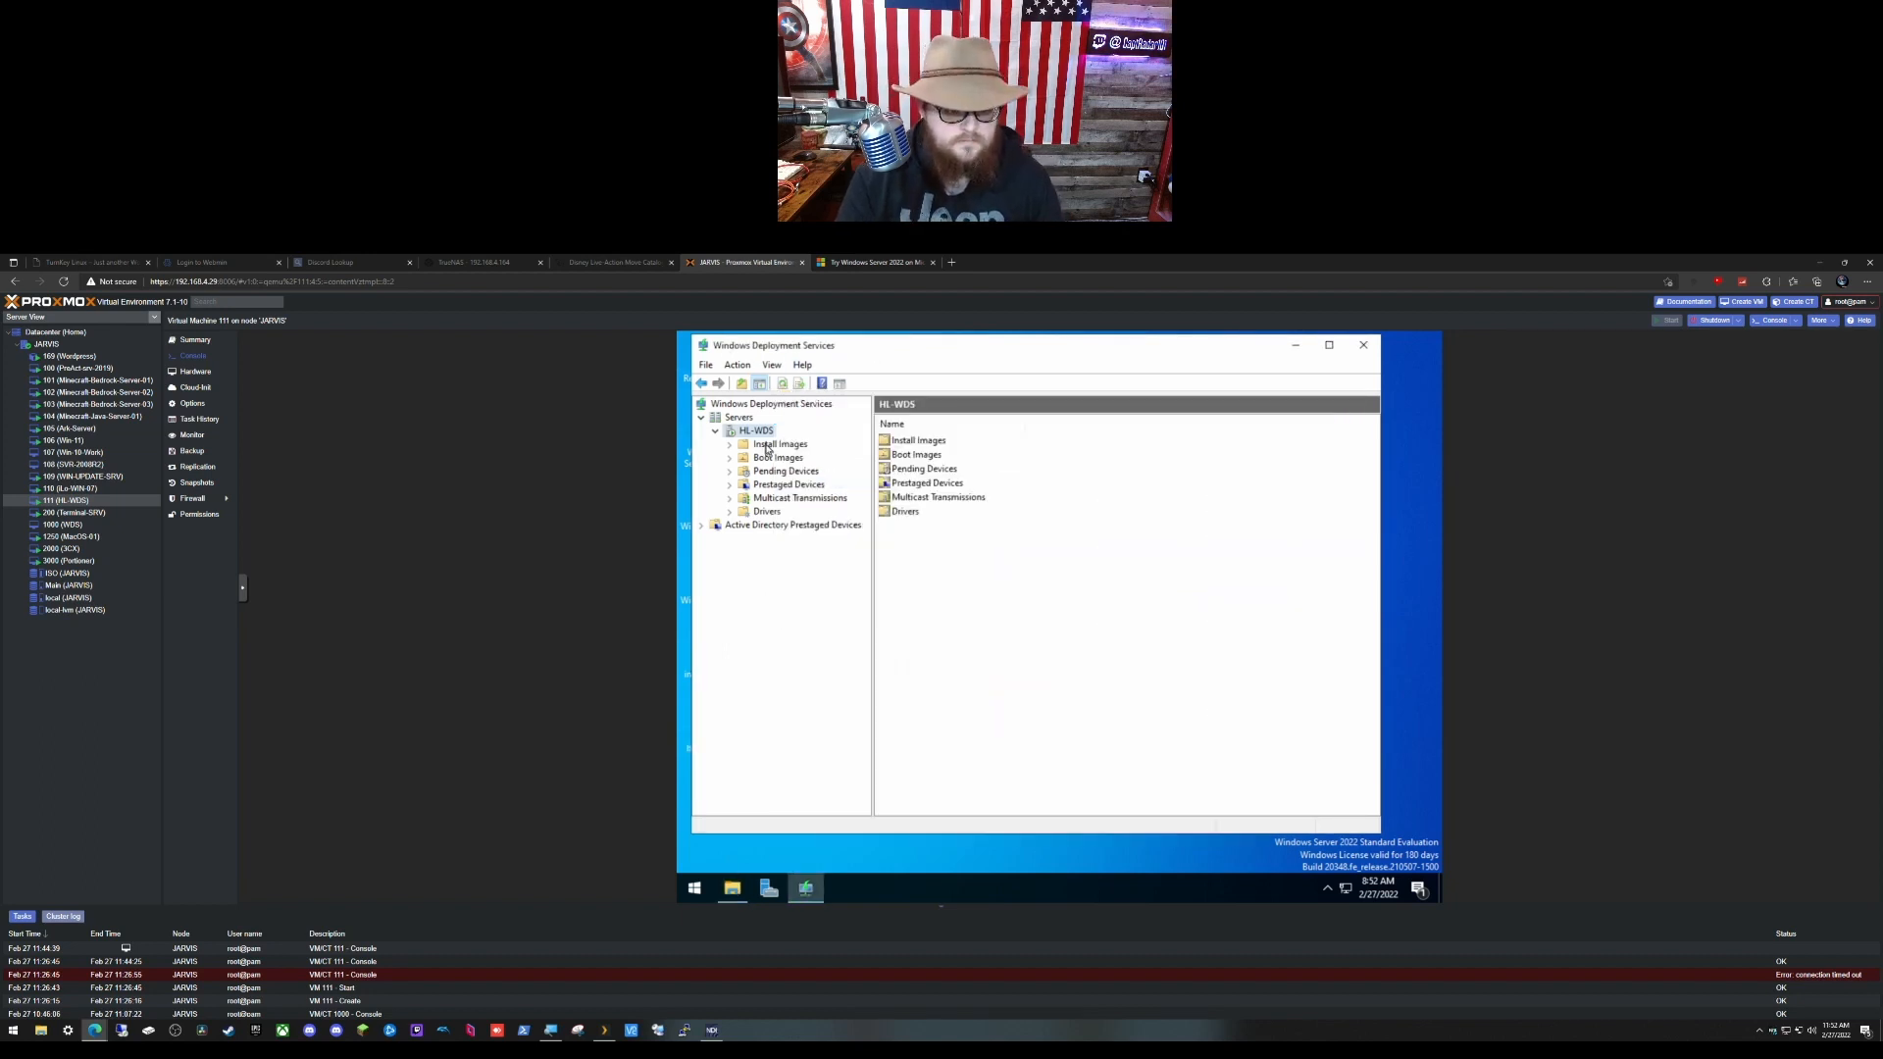
# Step: Rename the desktop copy of install.wim to Server 2022.wim
pyautogui.click(738, 365)
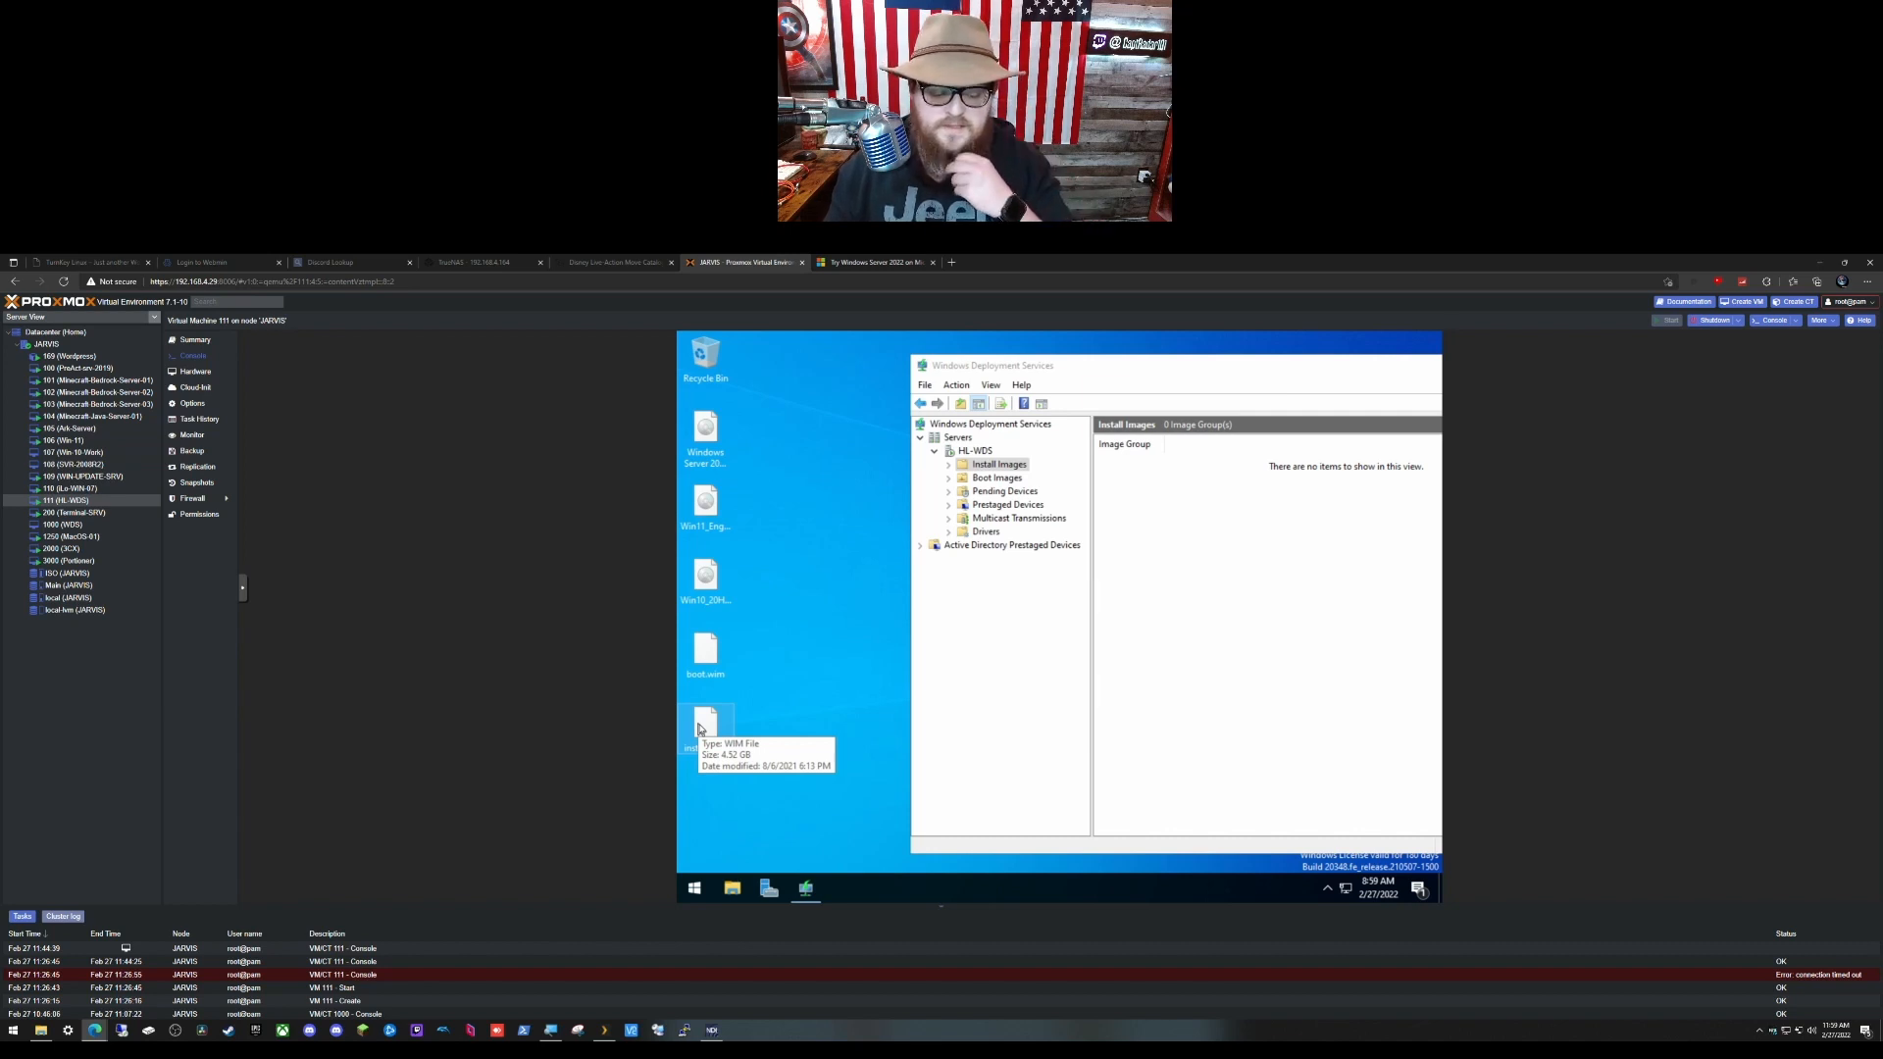
pyautogui.rightClick(700, 729)
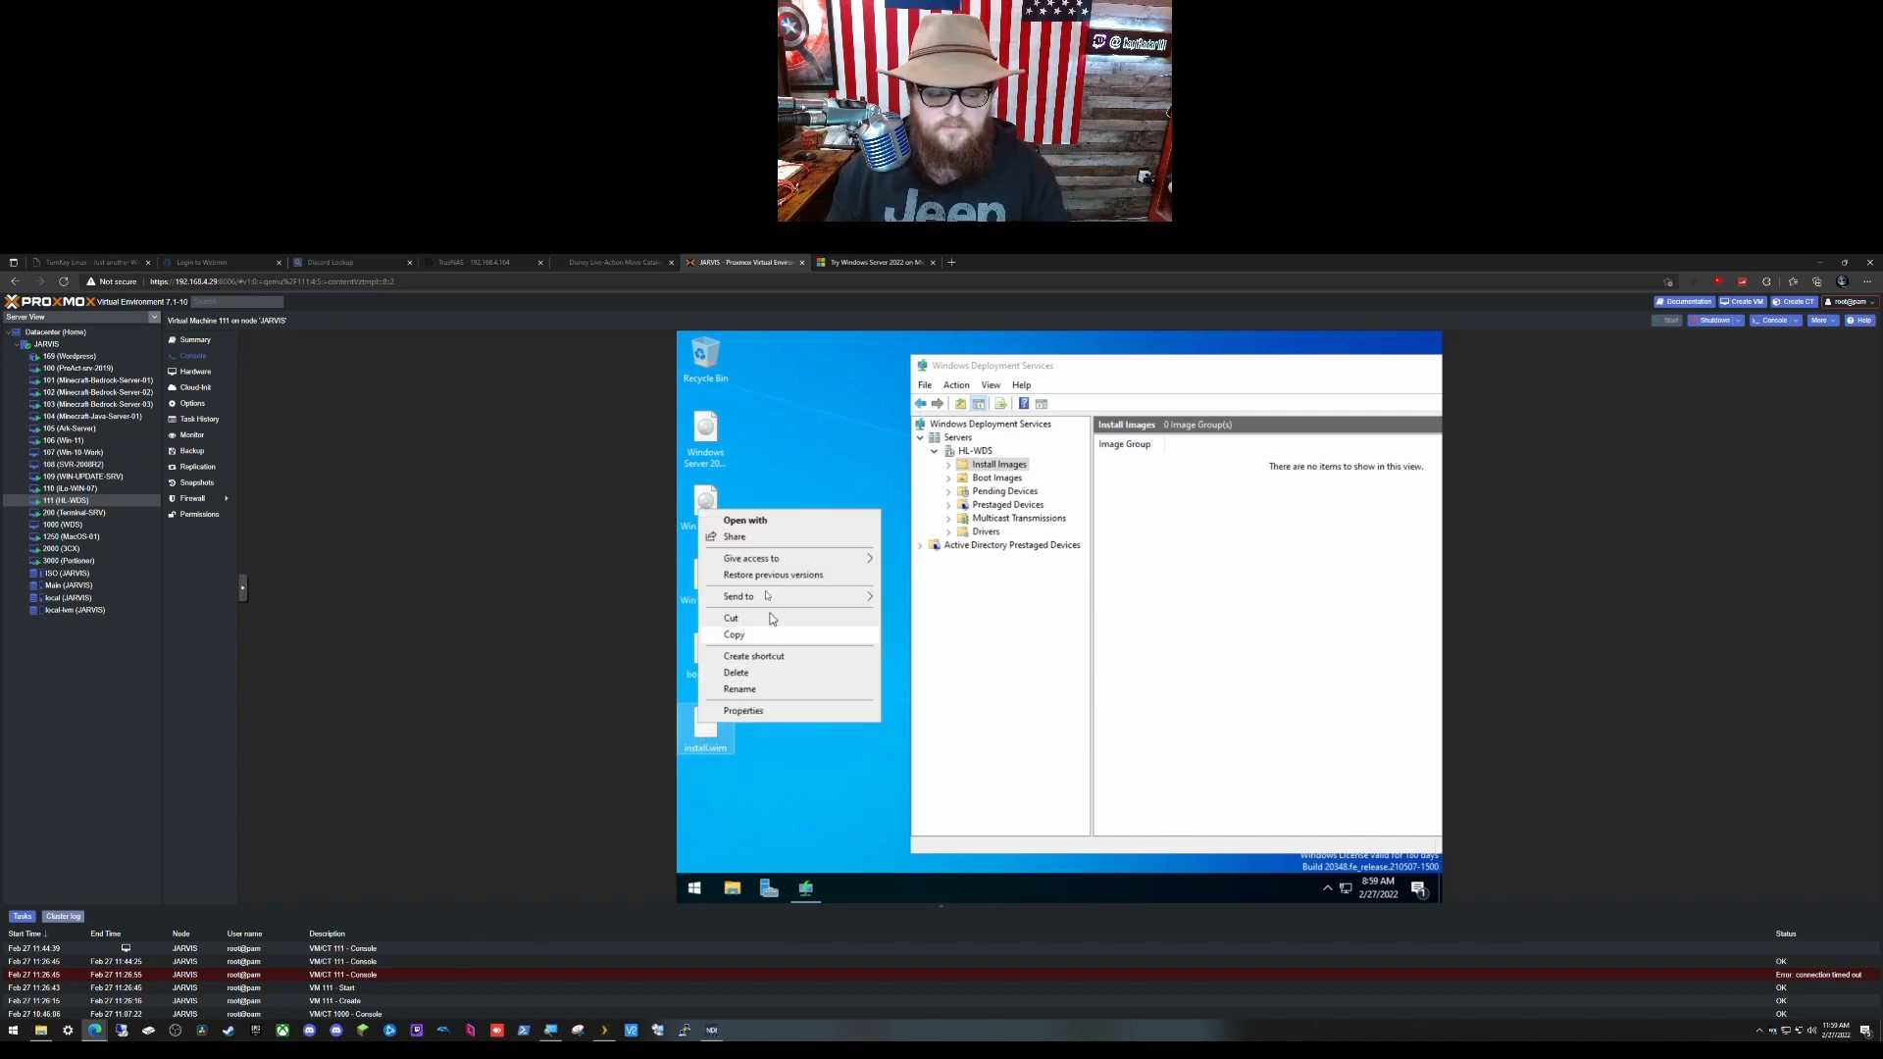
pyautogui.click(774, 692)
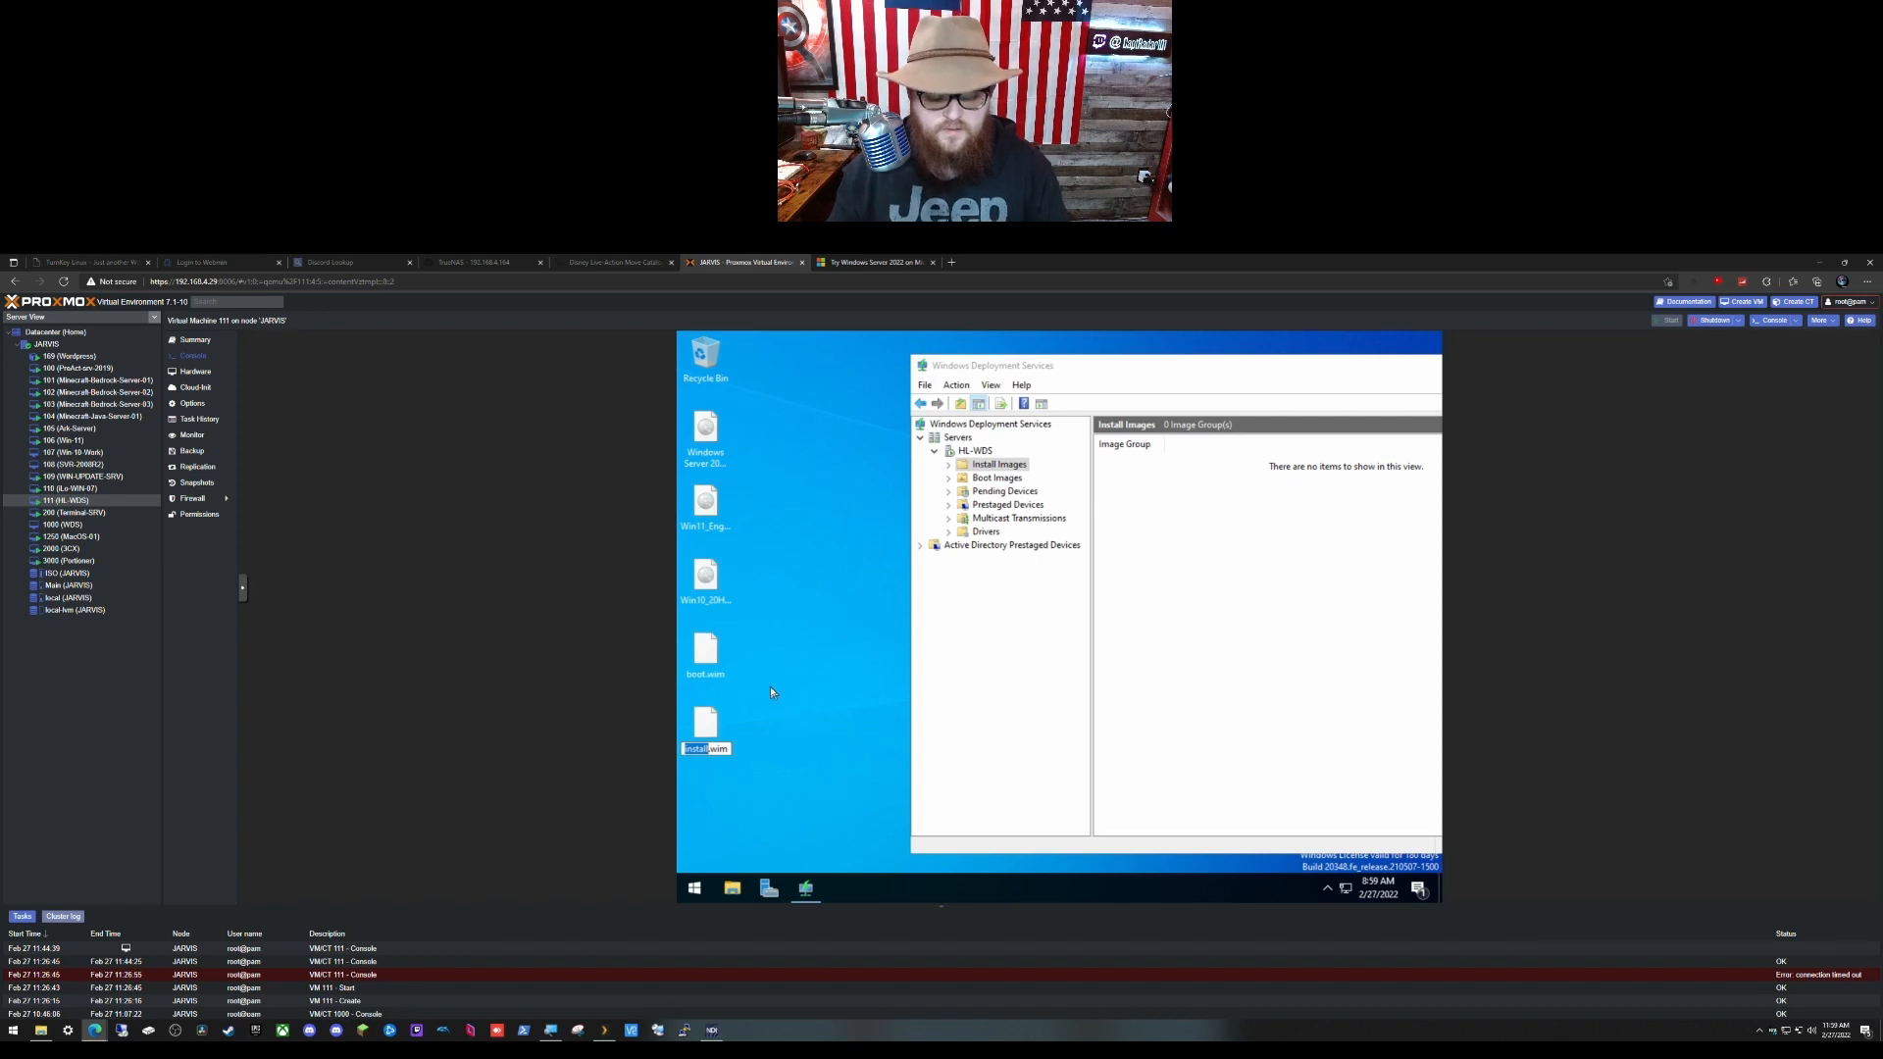
pyautogui.write('Ser')
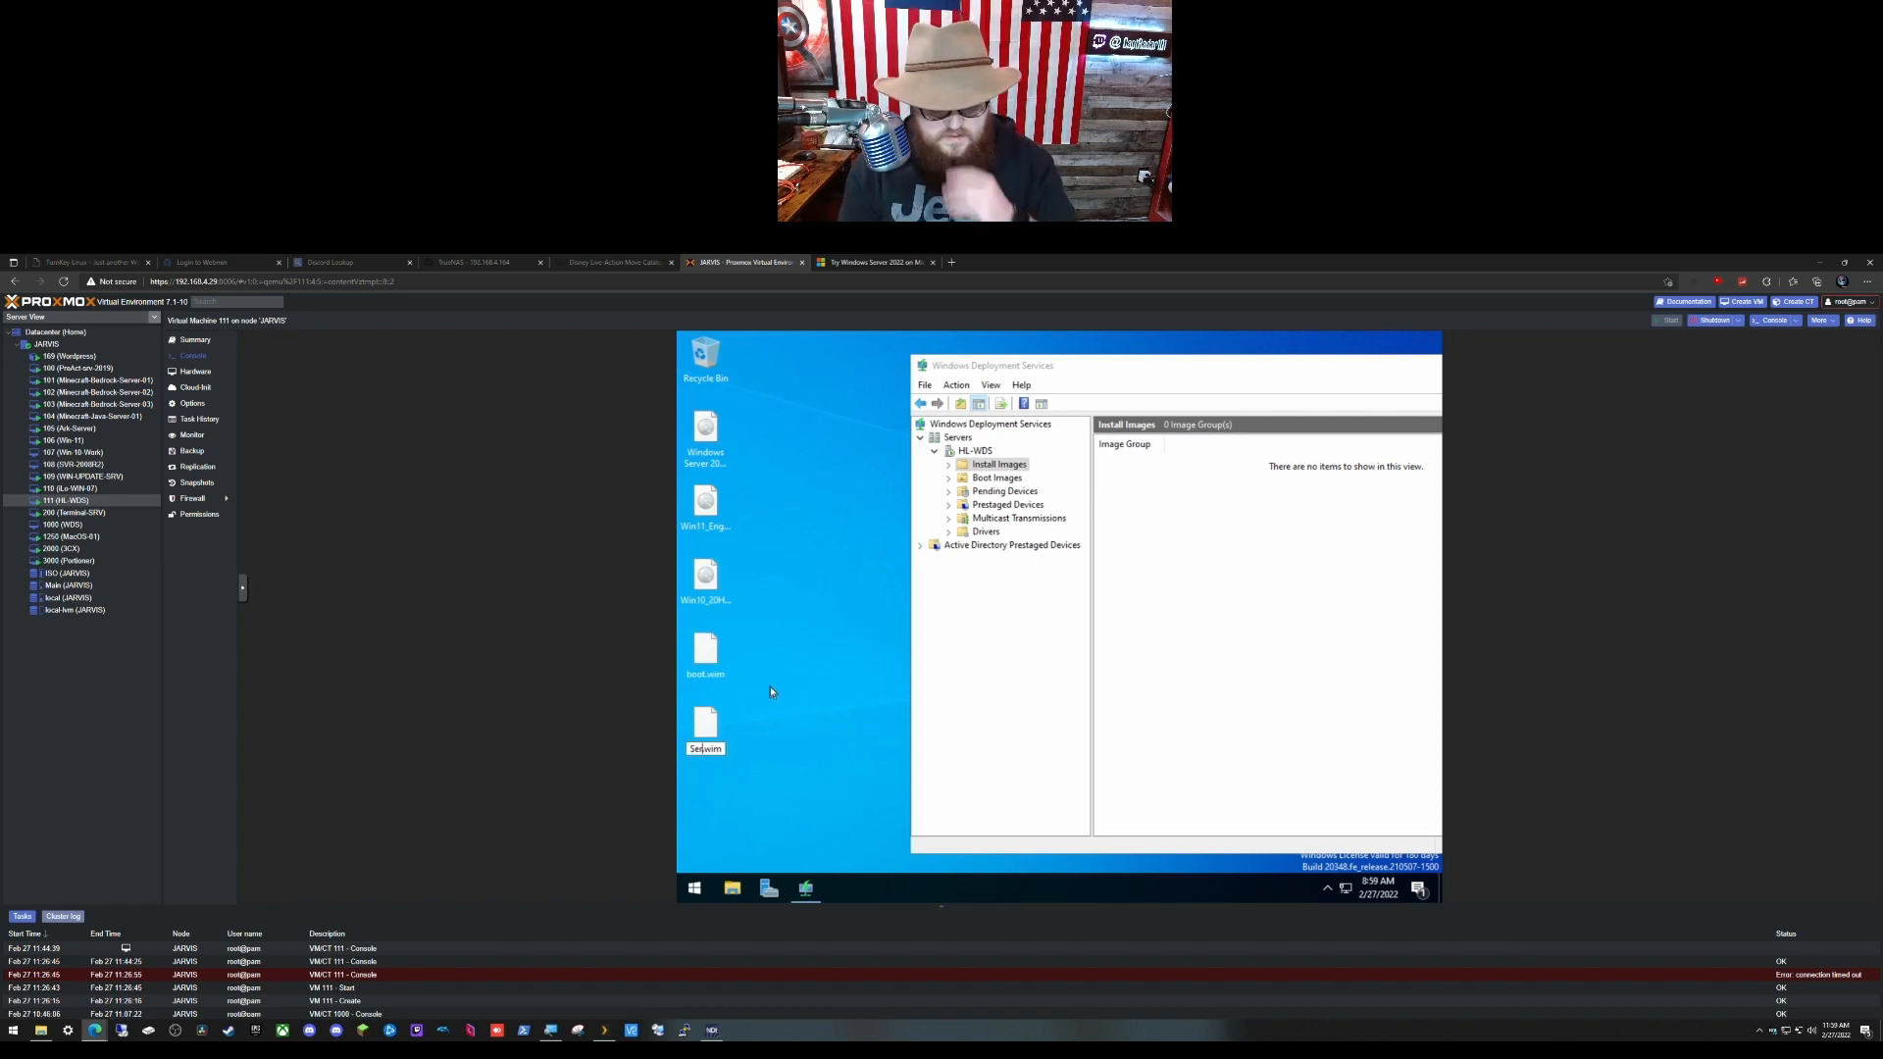
pyautogui.press('BackSpace')
pyautogui.press('BackSpace')
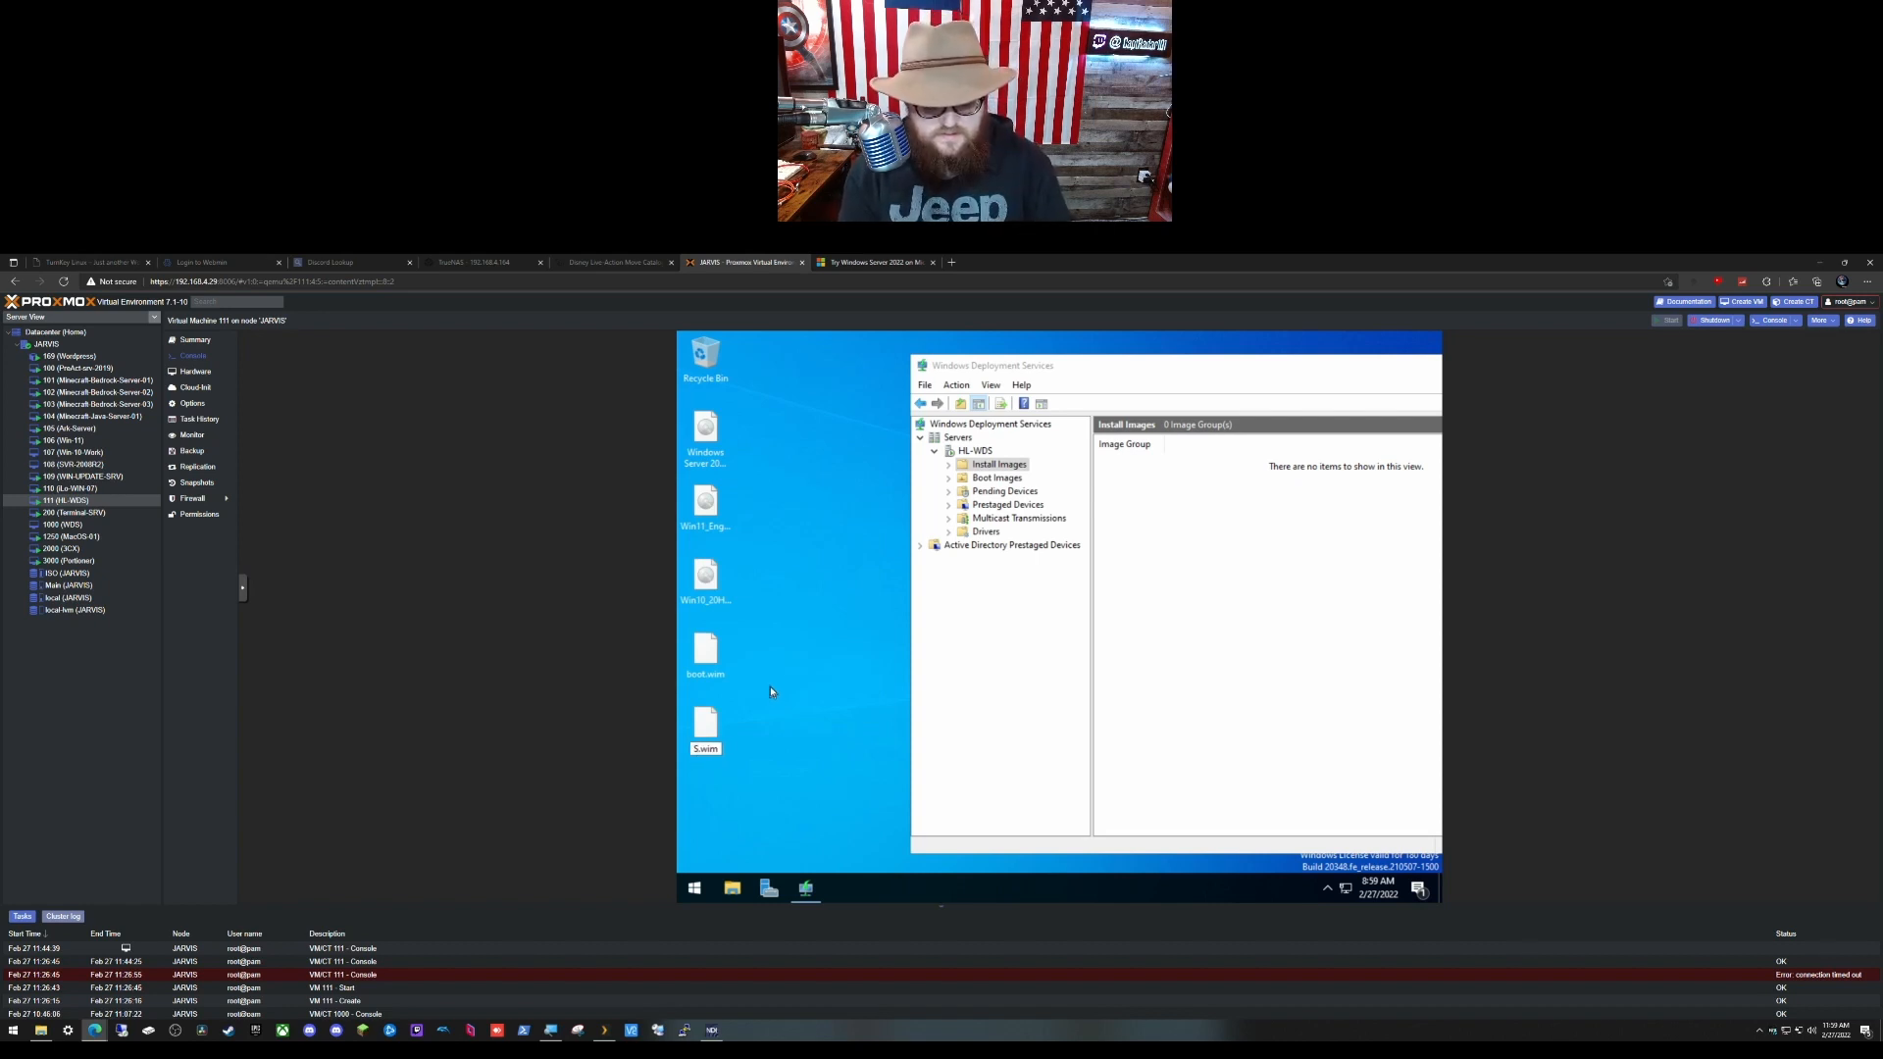
pyautogui.write('erver')
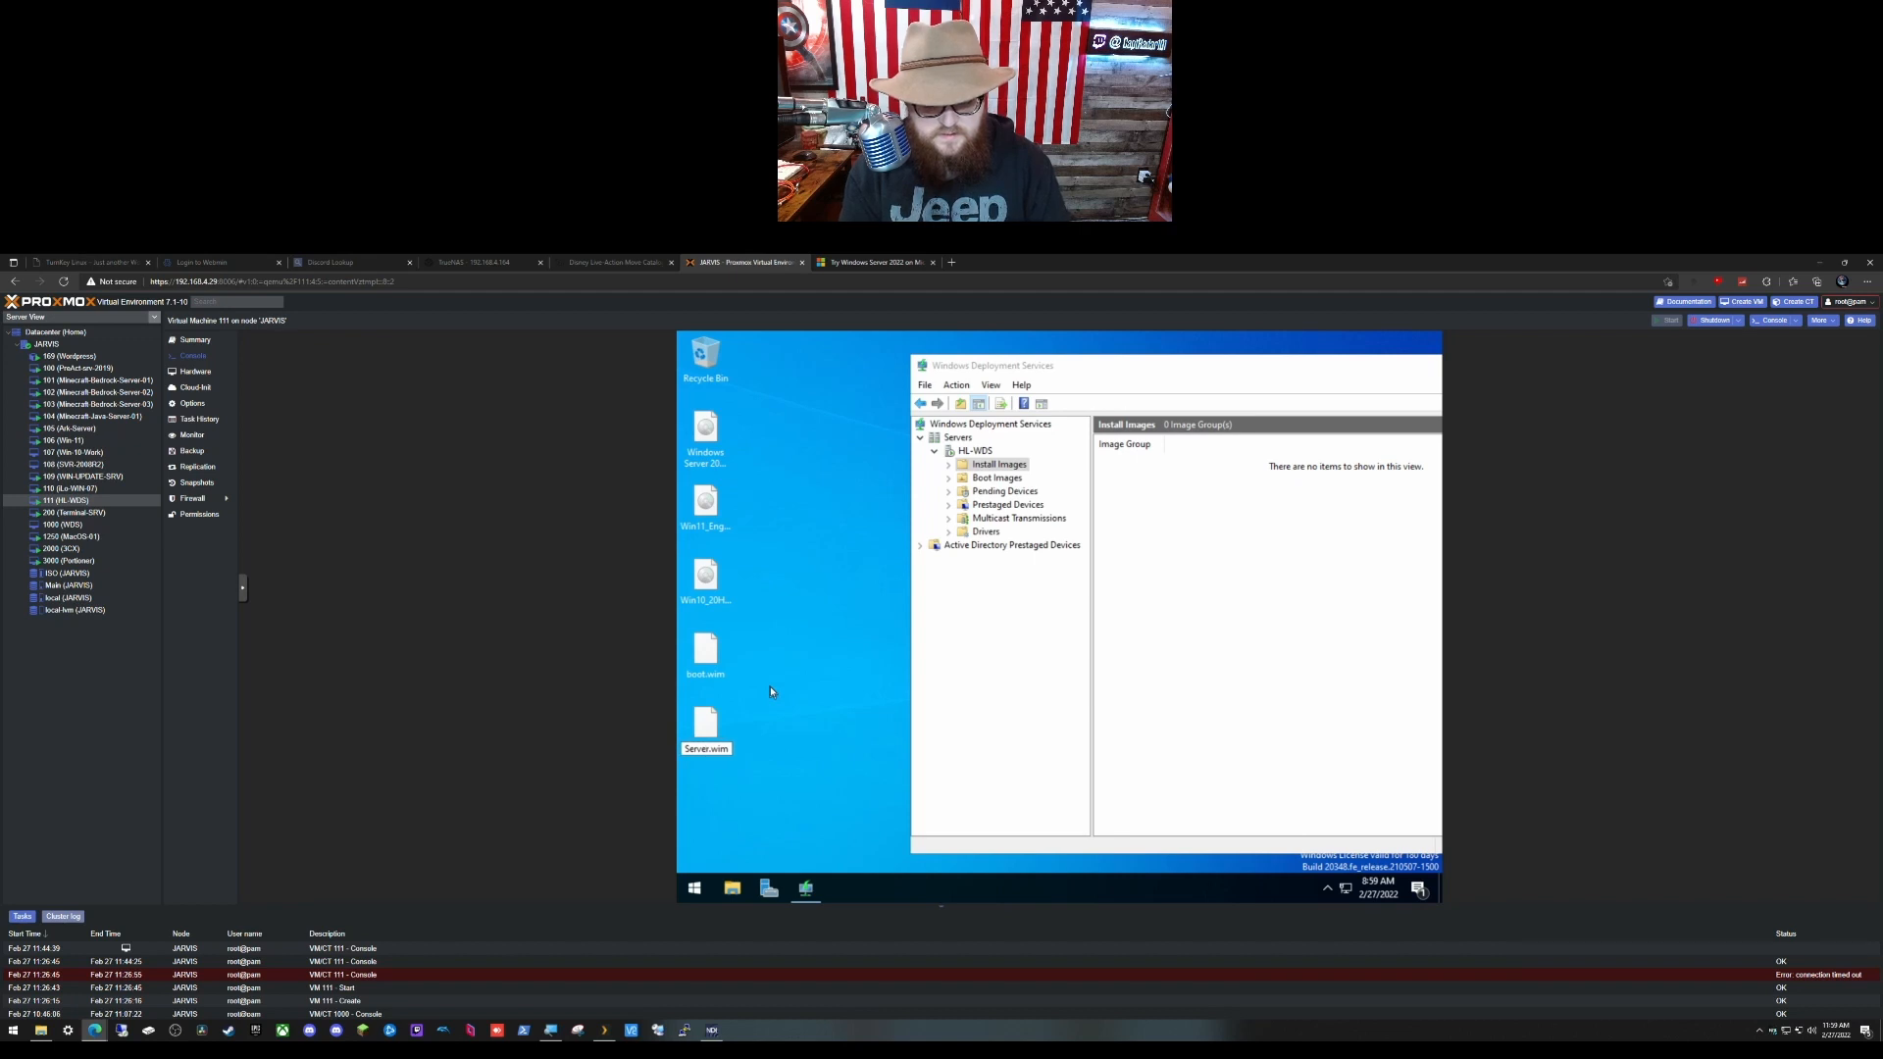
pyautogui.write(' 202')
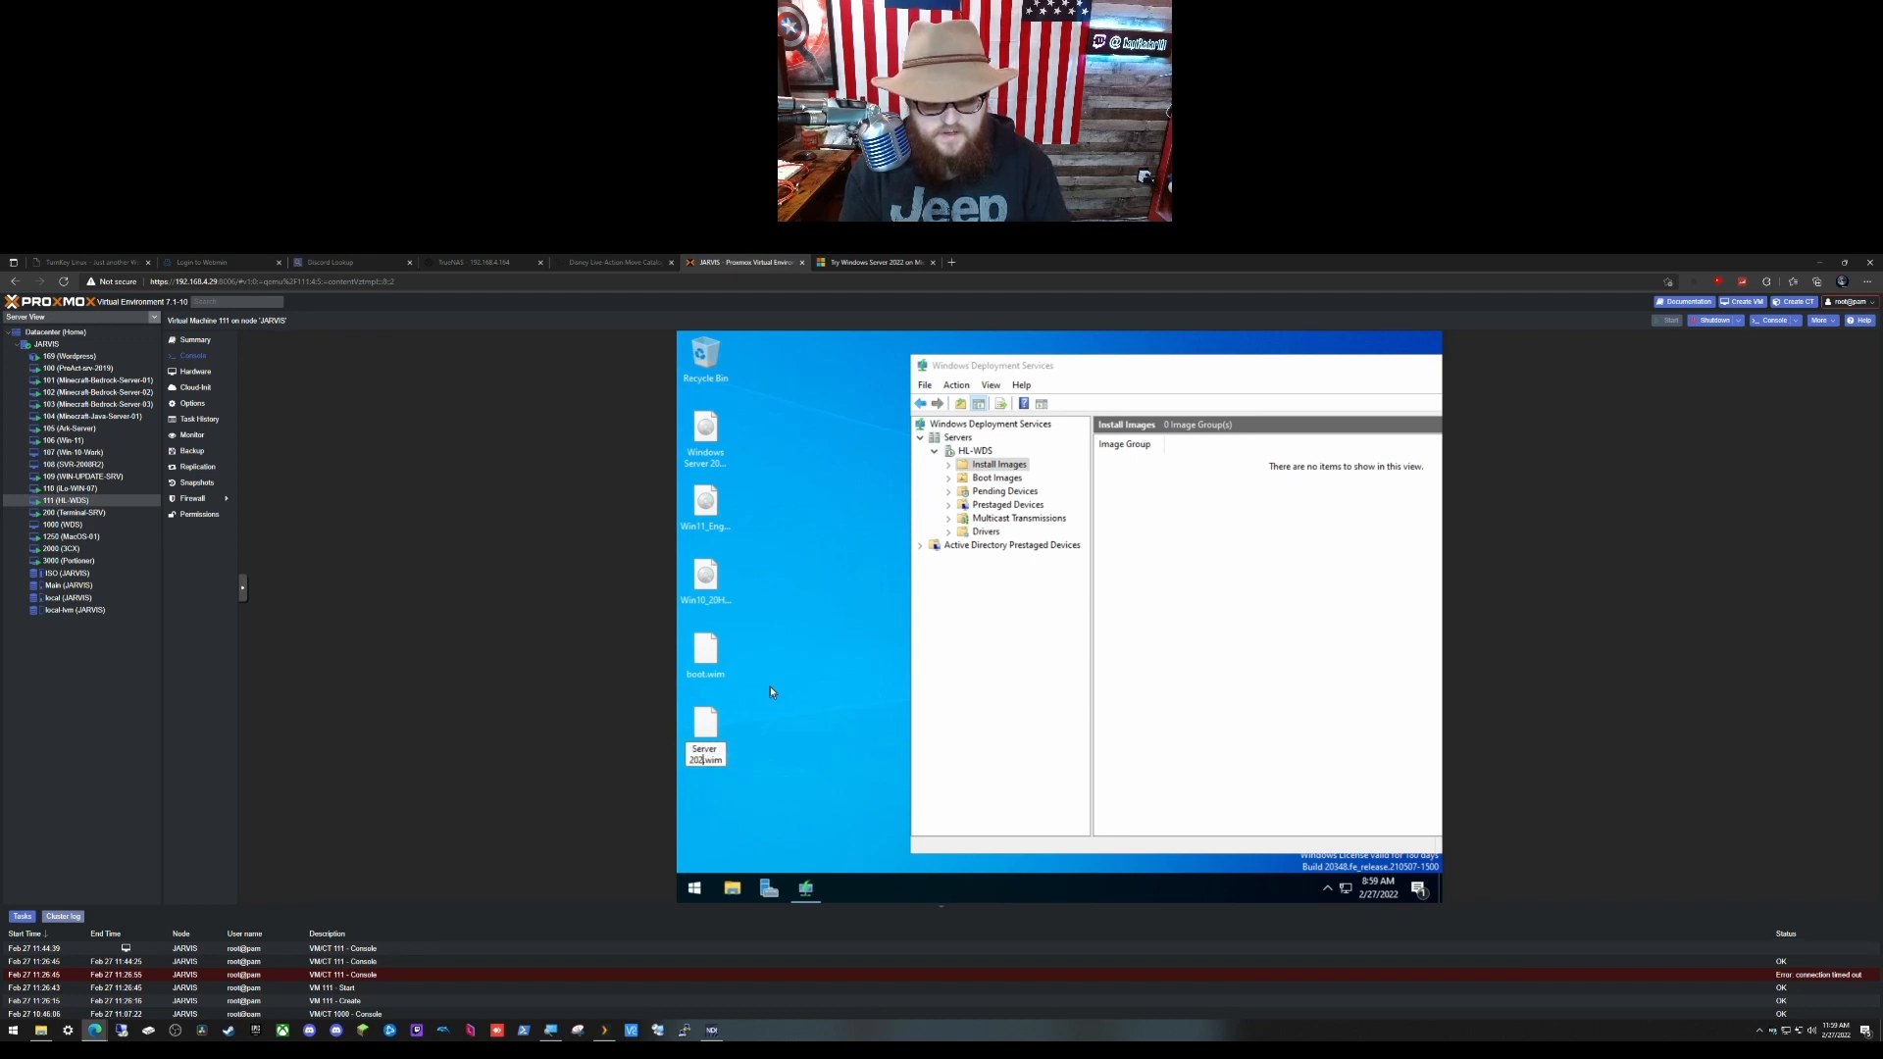
pyautogui.write('2')
pyautogui.press('Return')
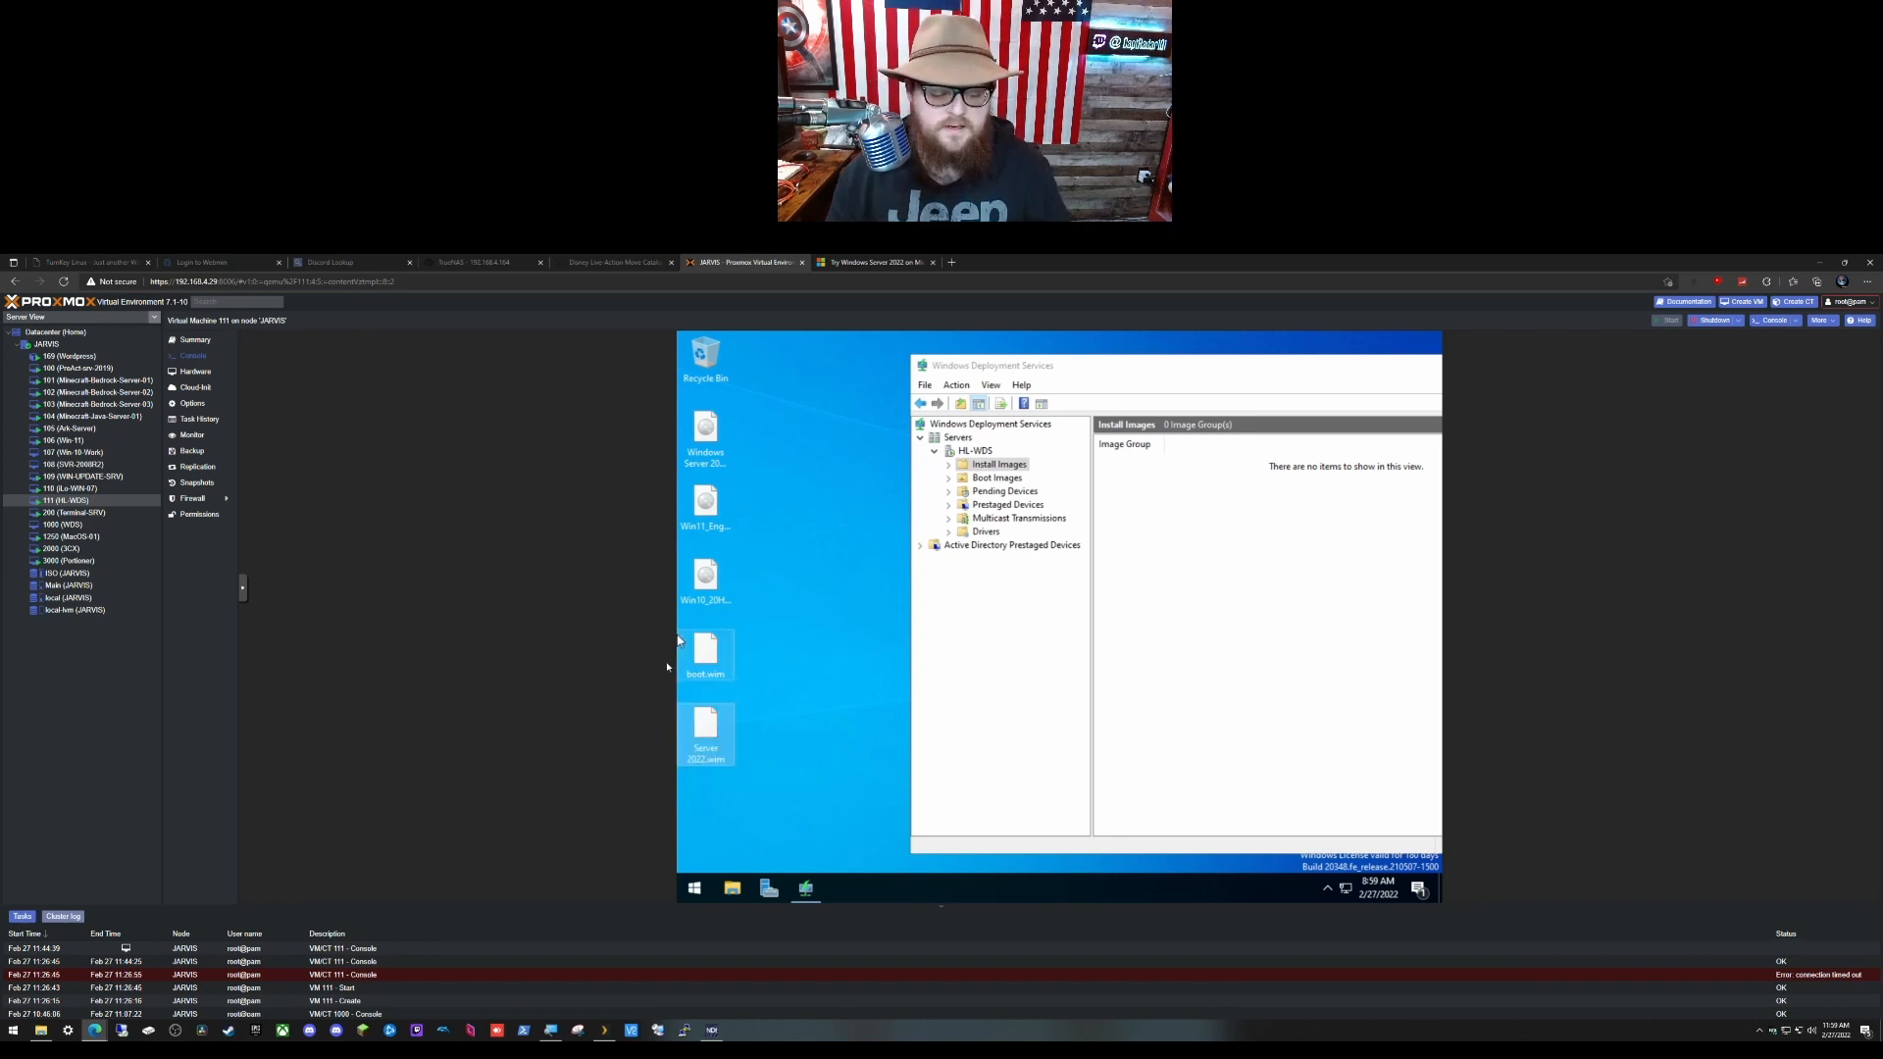
# Step: Rename the desktop copy of boot.wim to Server boot.wim
pyautogui.rightClick(713, 668)
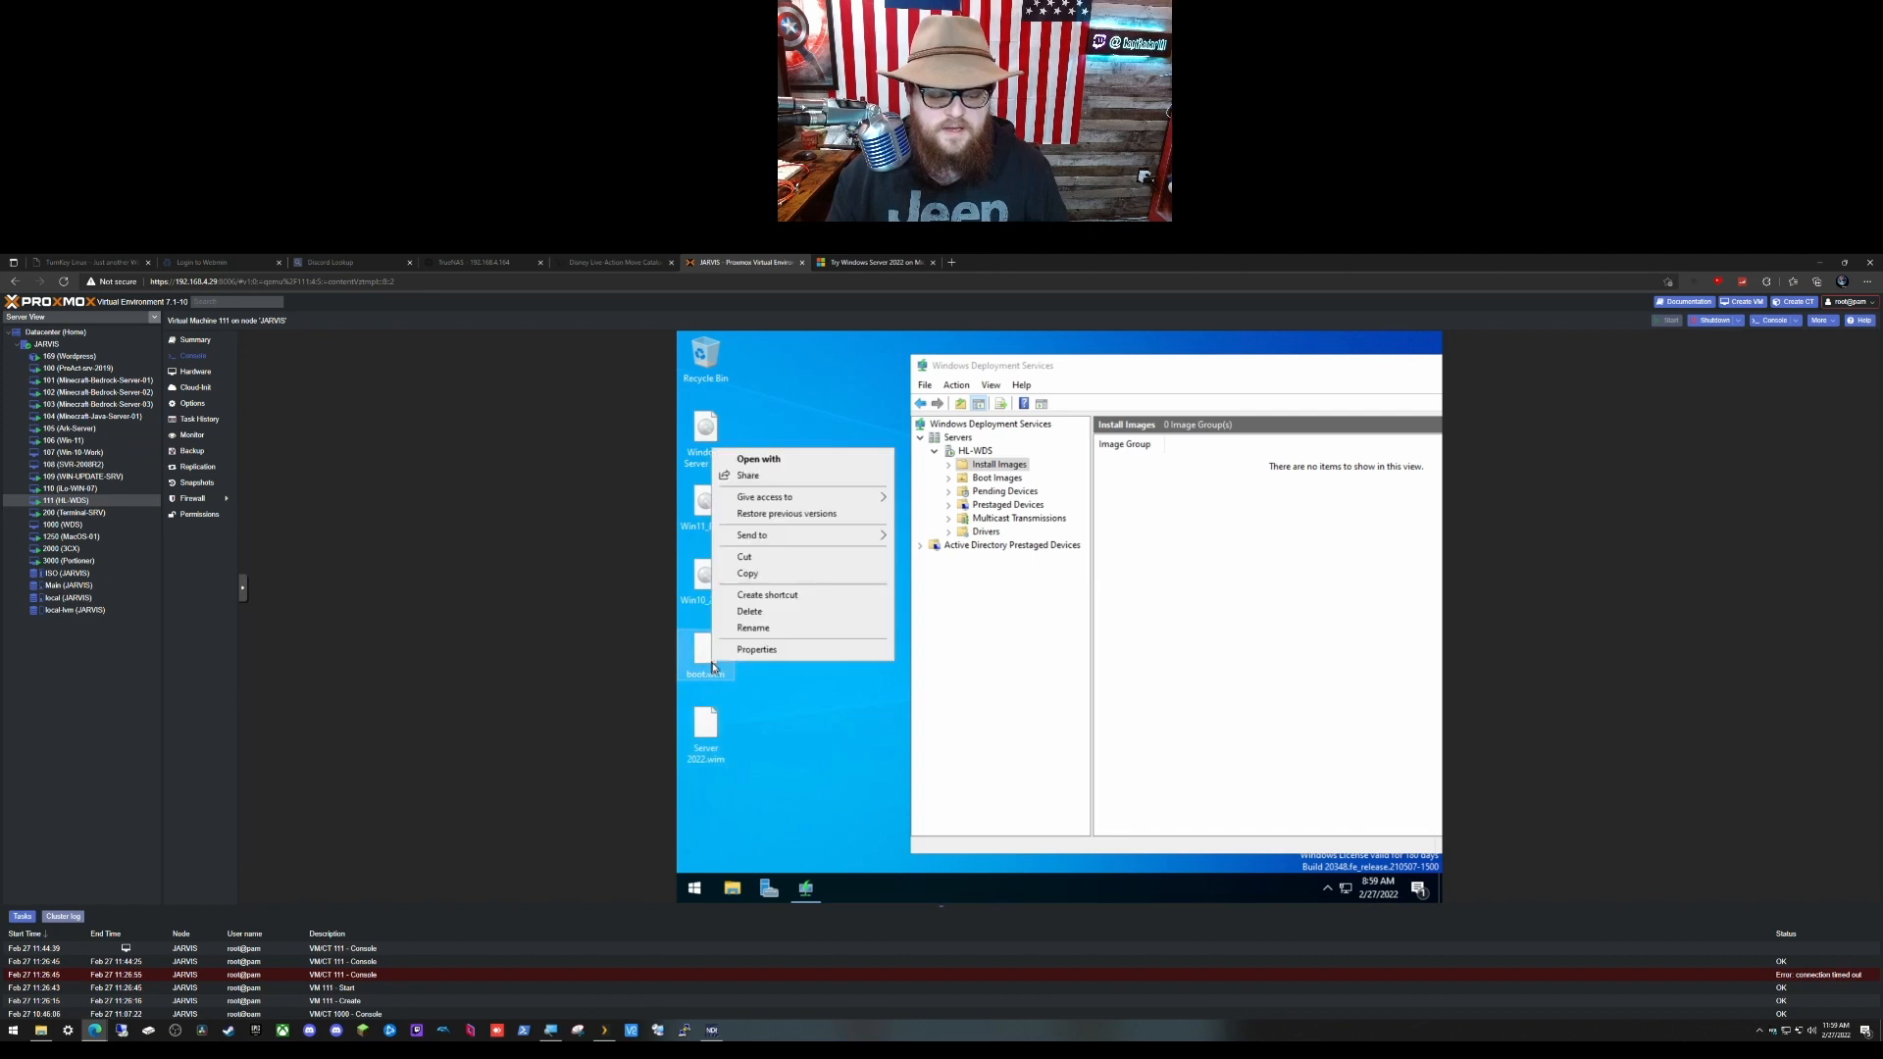
pyautogui.click(770, 632)
pyautogui.write('Serv')
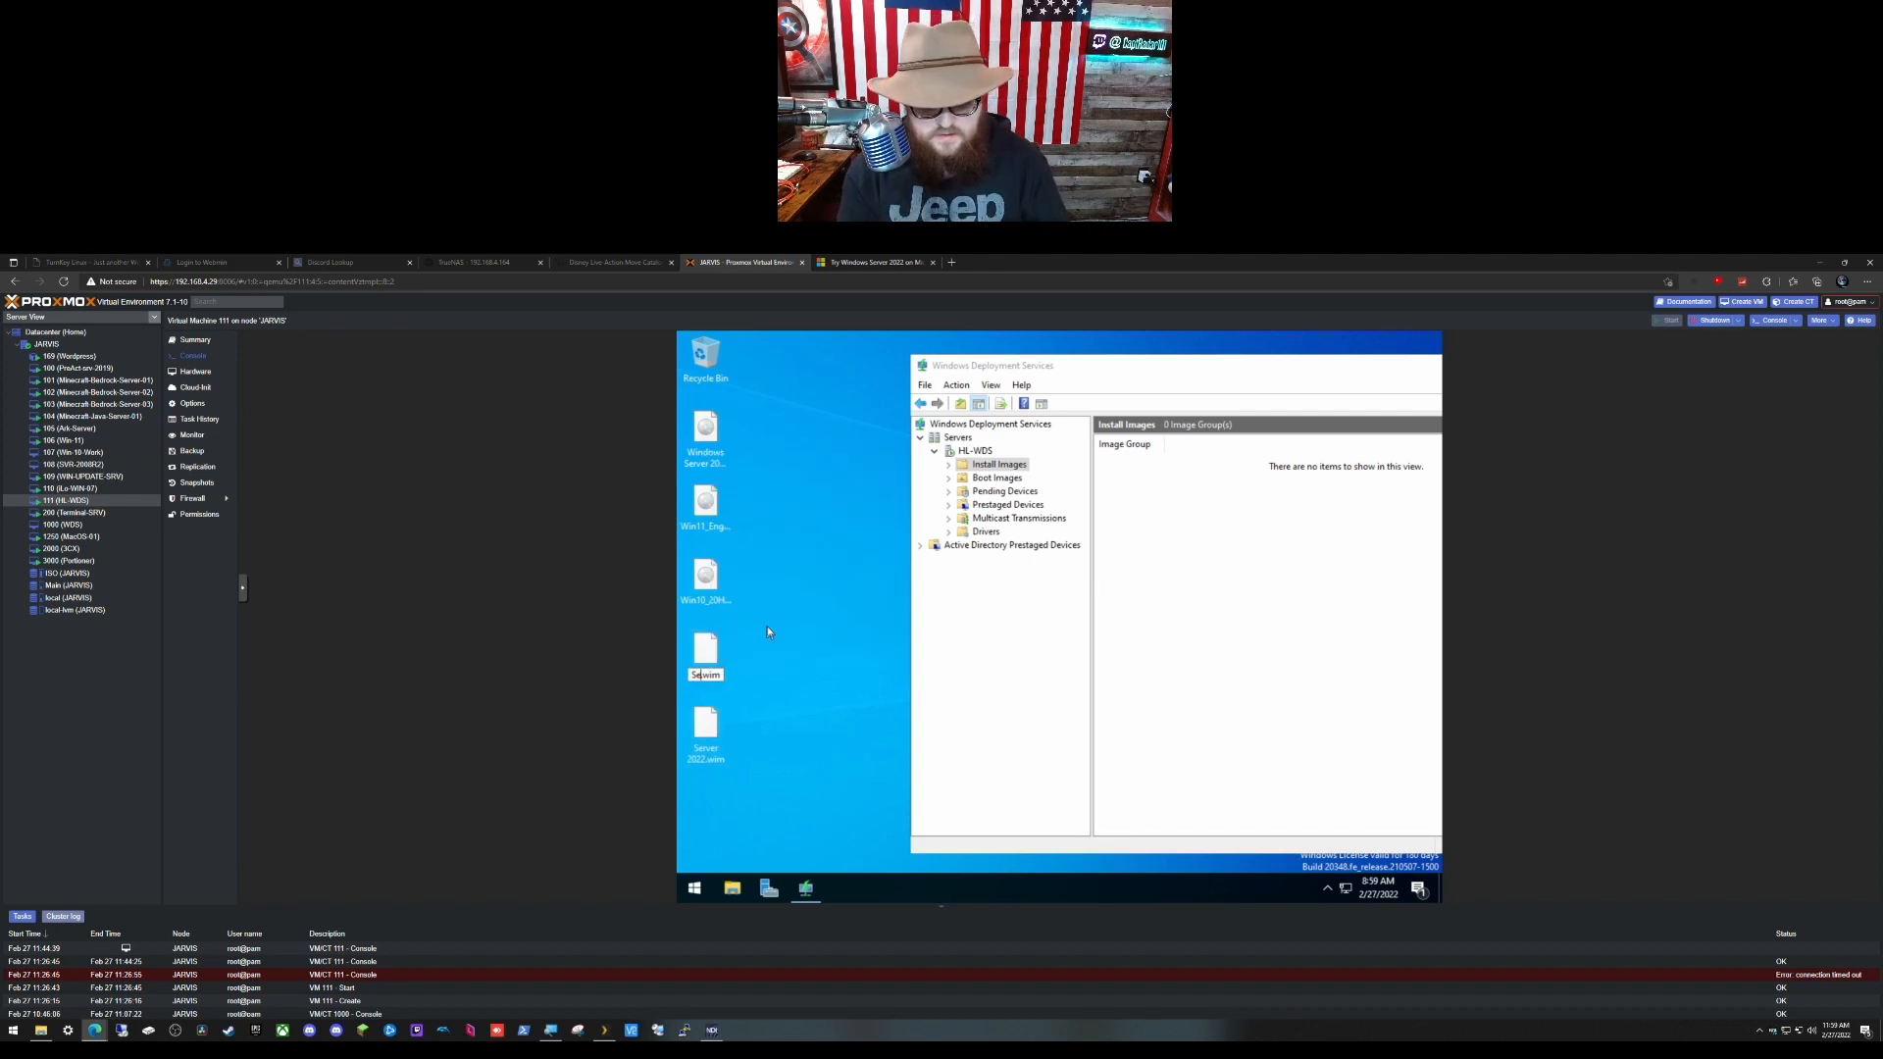
pyautogui.write('er')
pyautogui.press('Return')
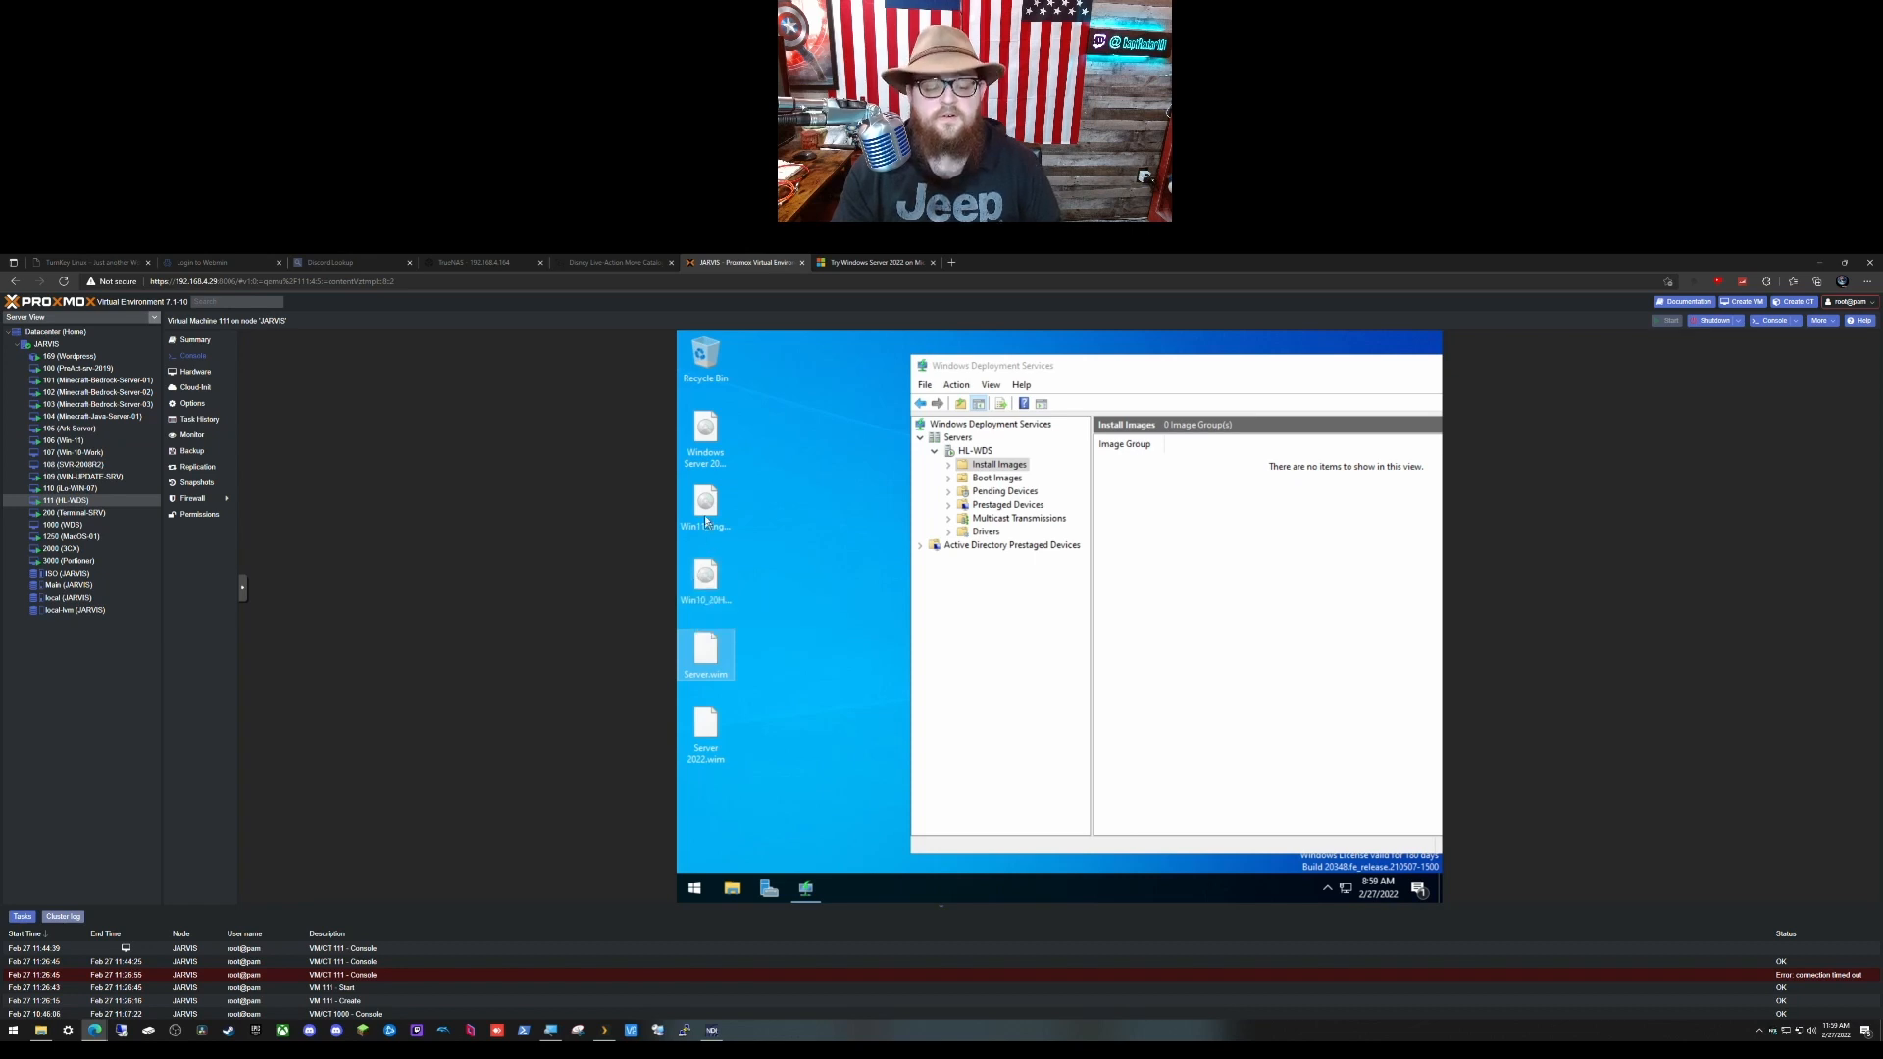
pyautogui.rightClick(706, 662)
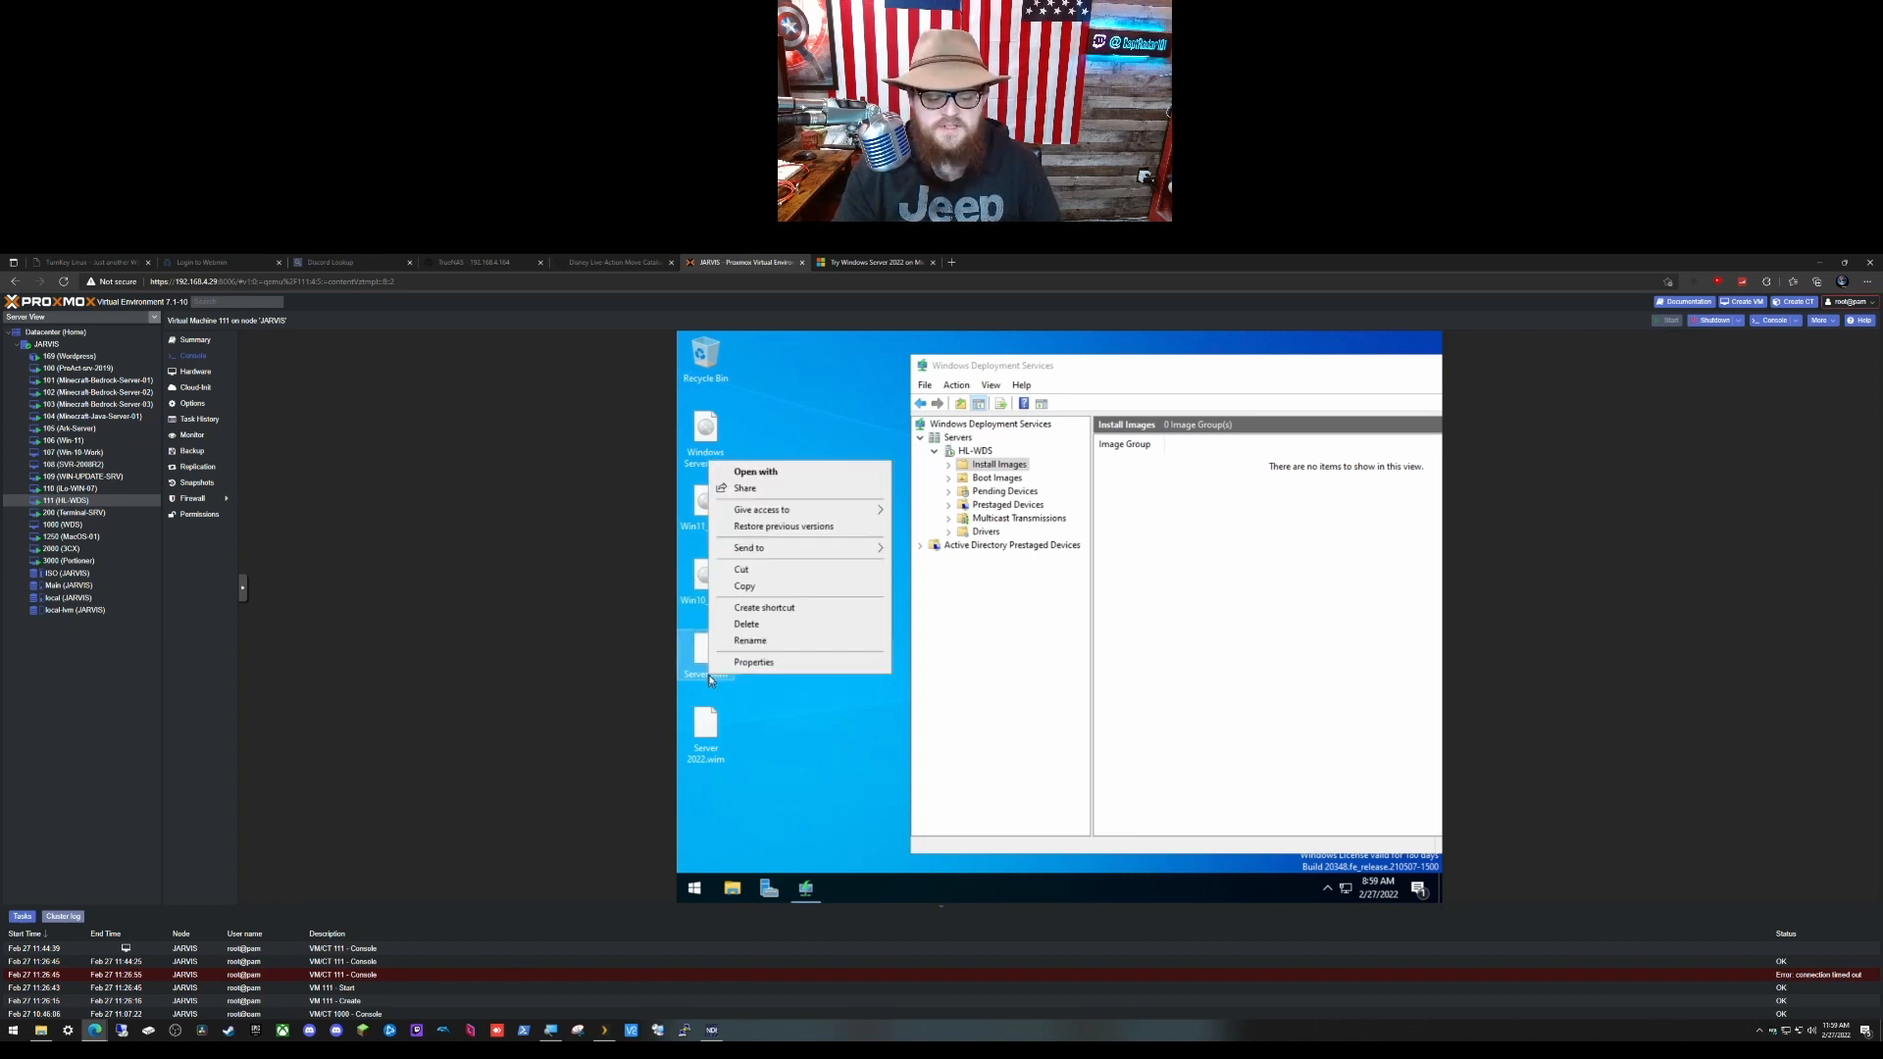
pyautogui.click(754, 643)
pyautogui.press('Right')
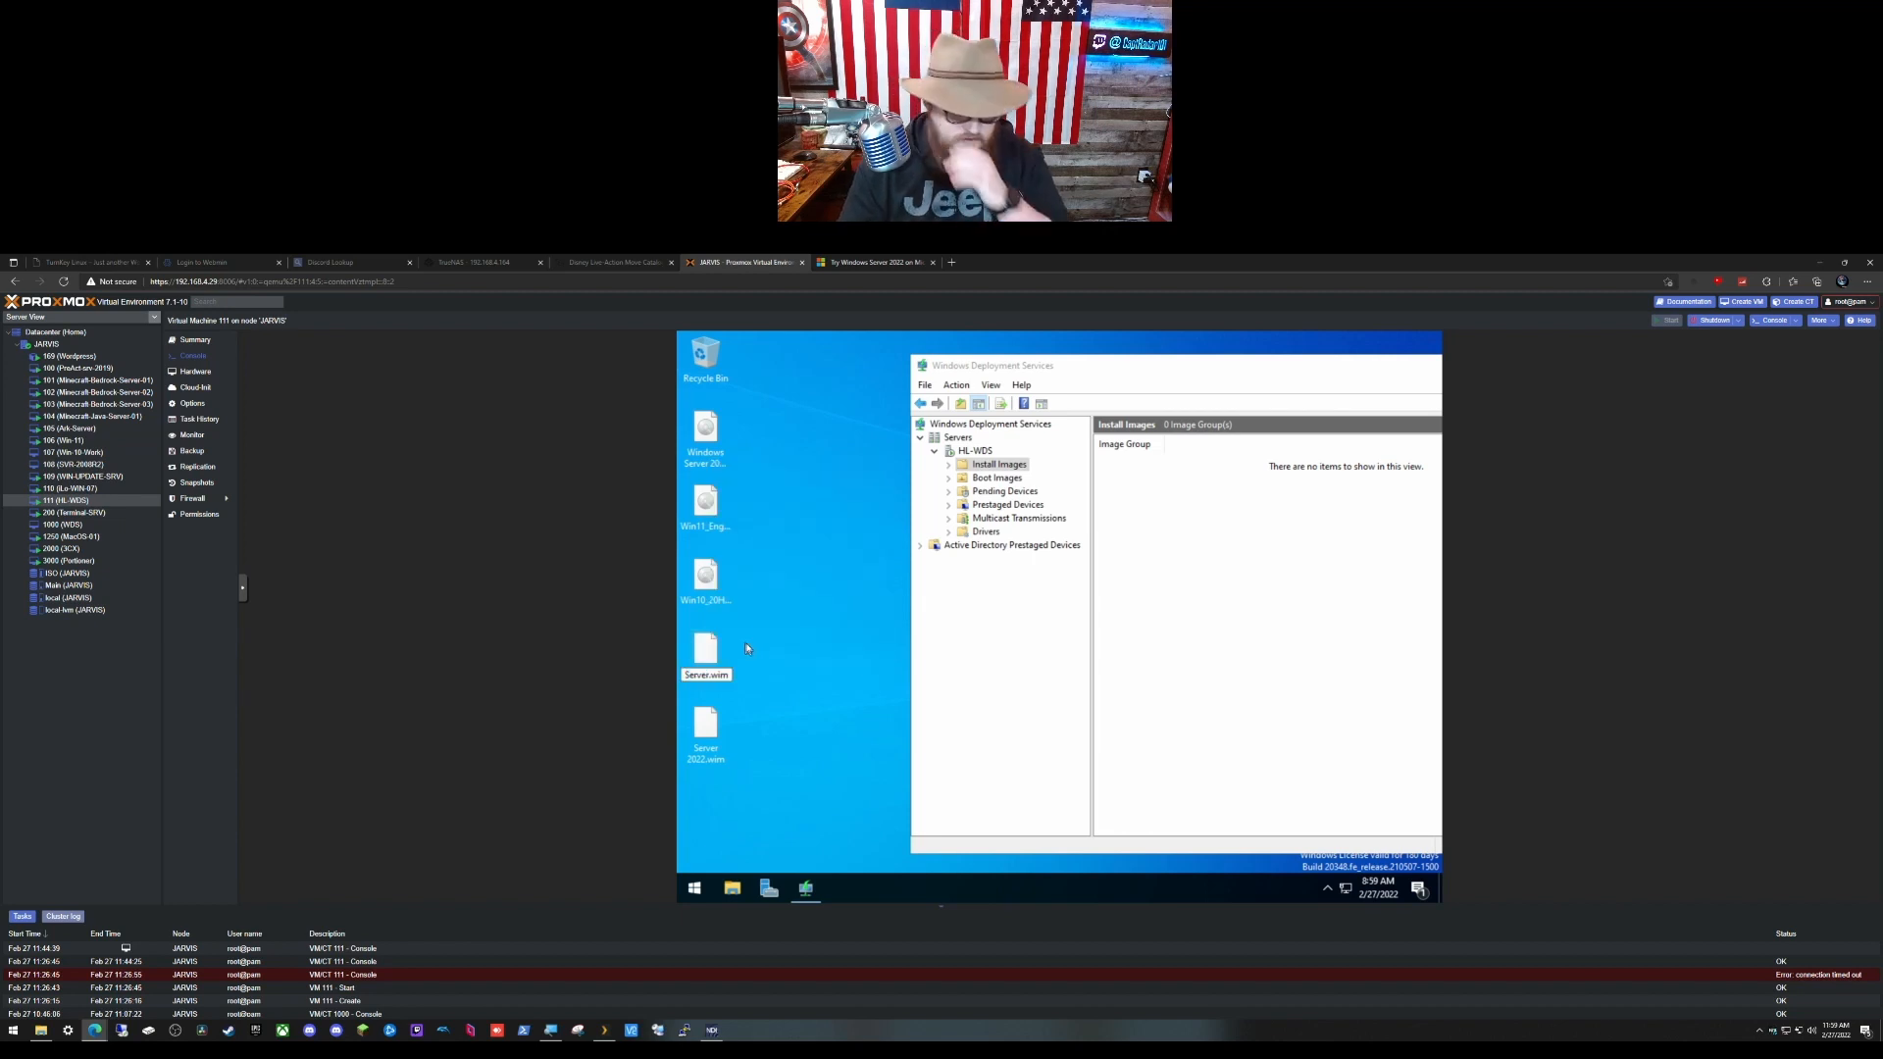
pyautogui.write('boot')
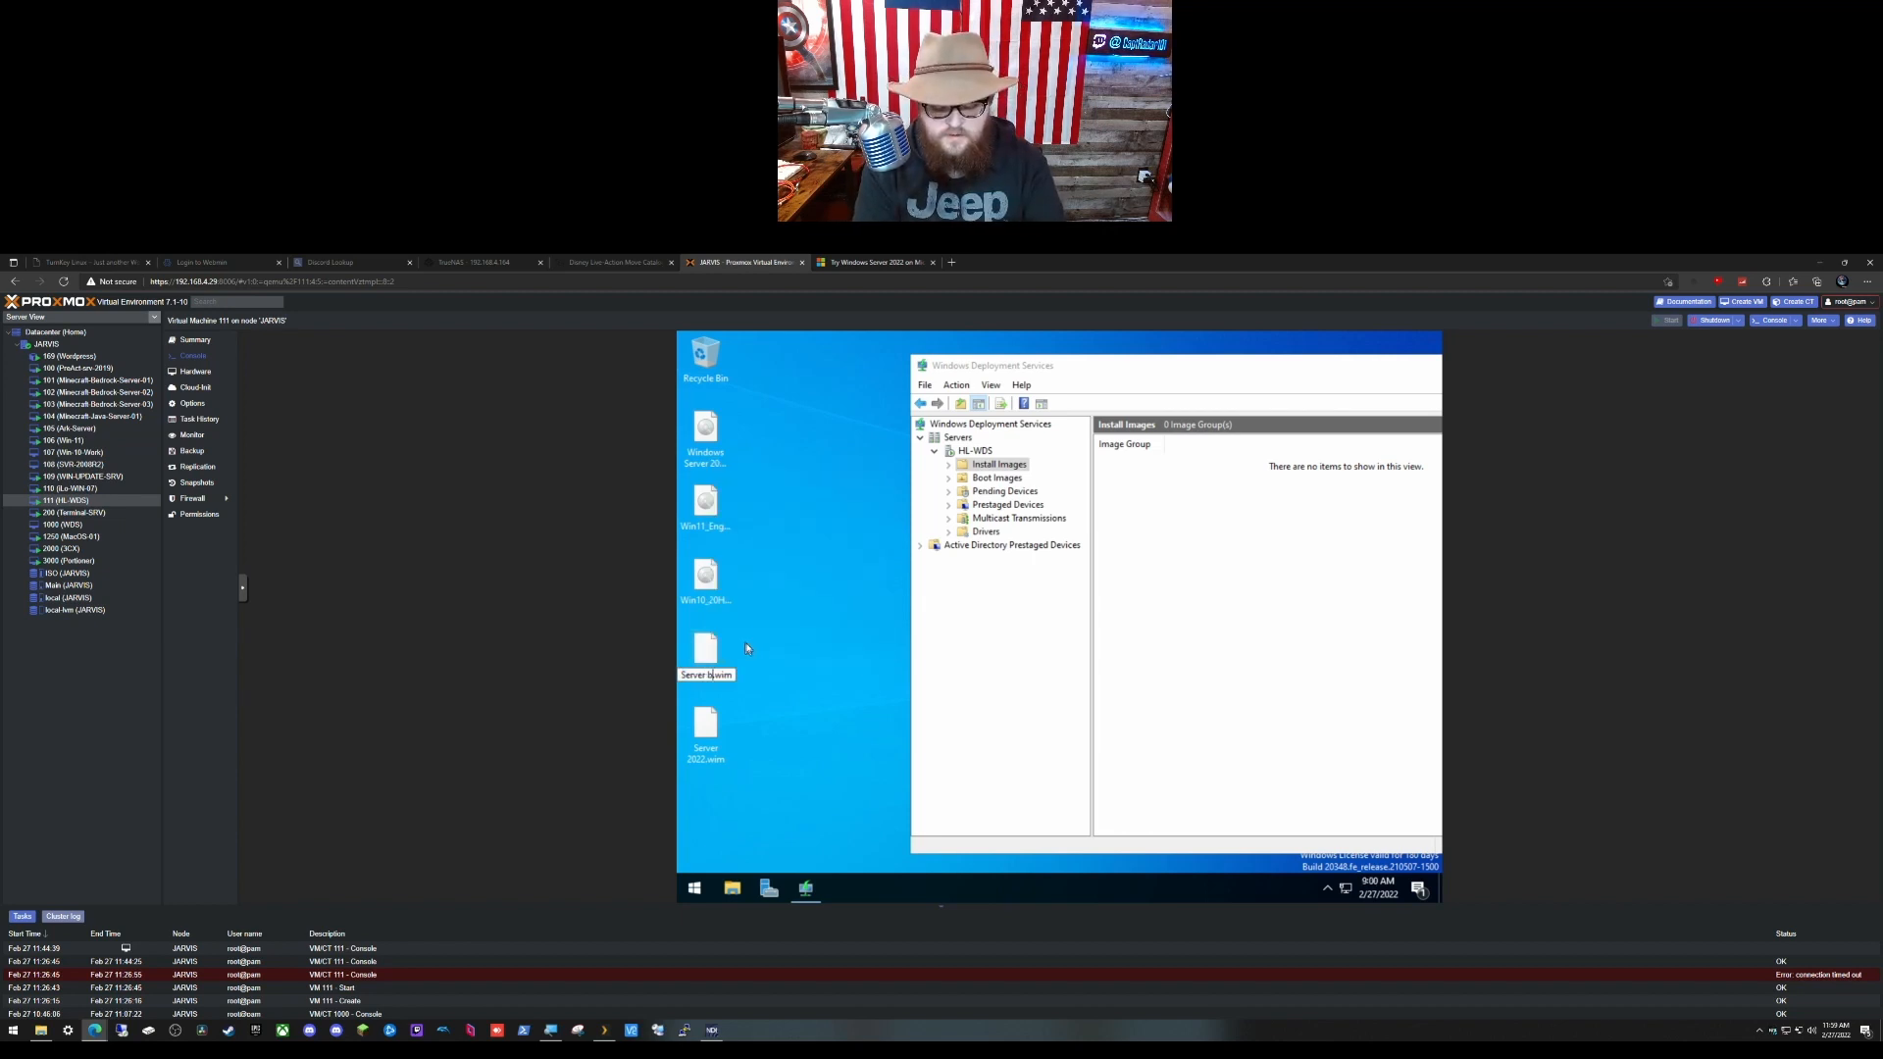
pyautogui.press('Return')
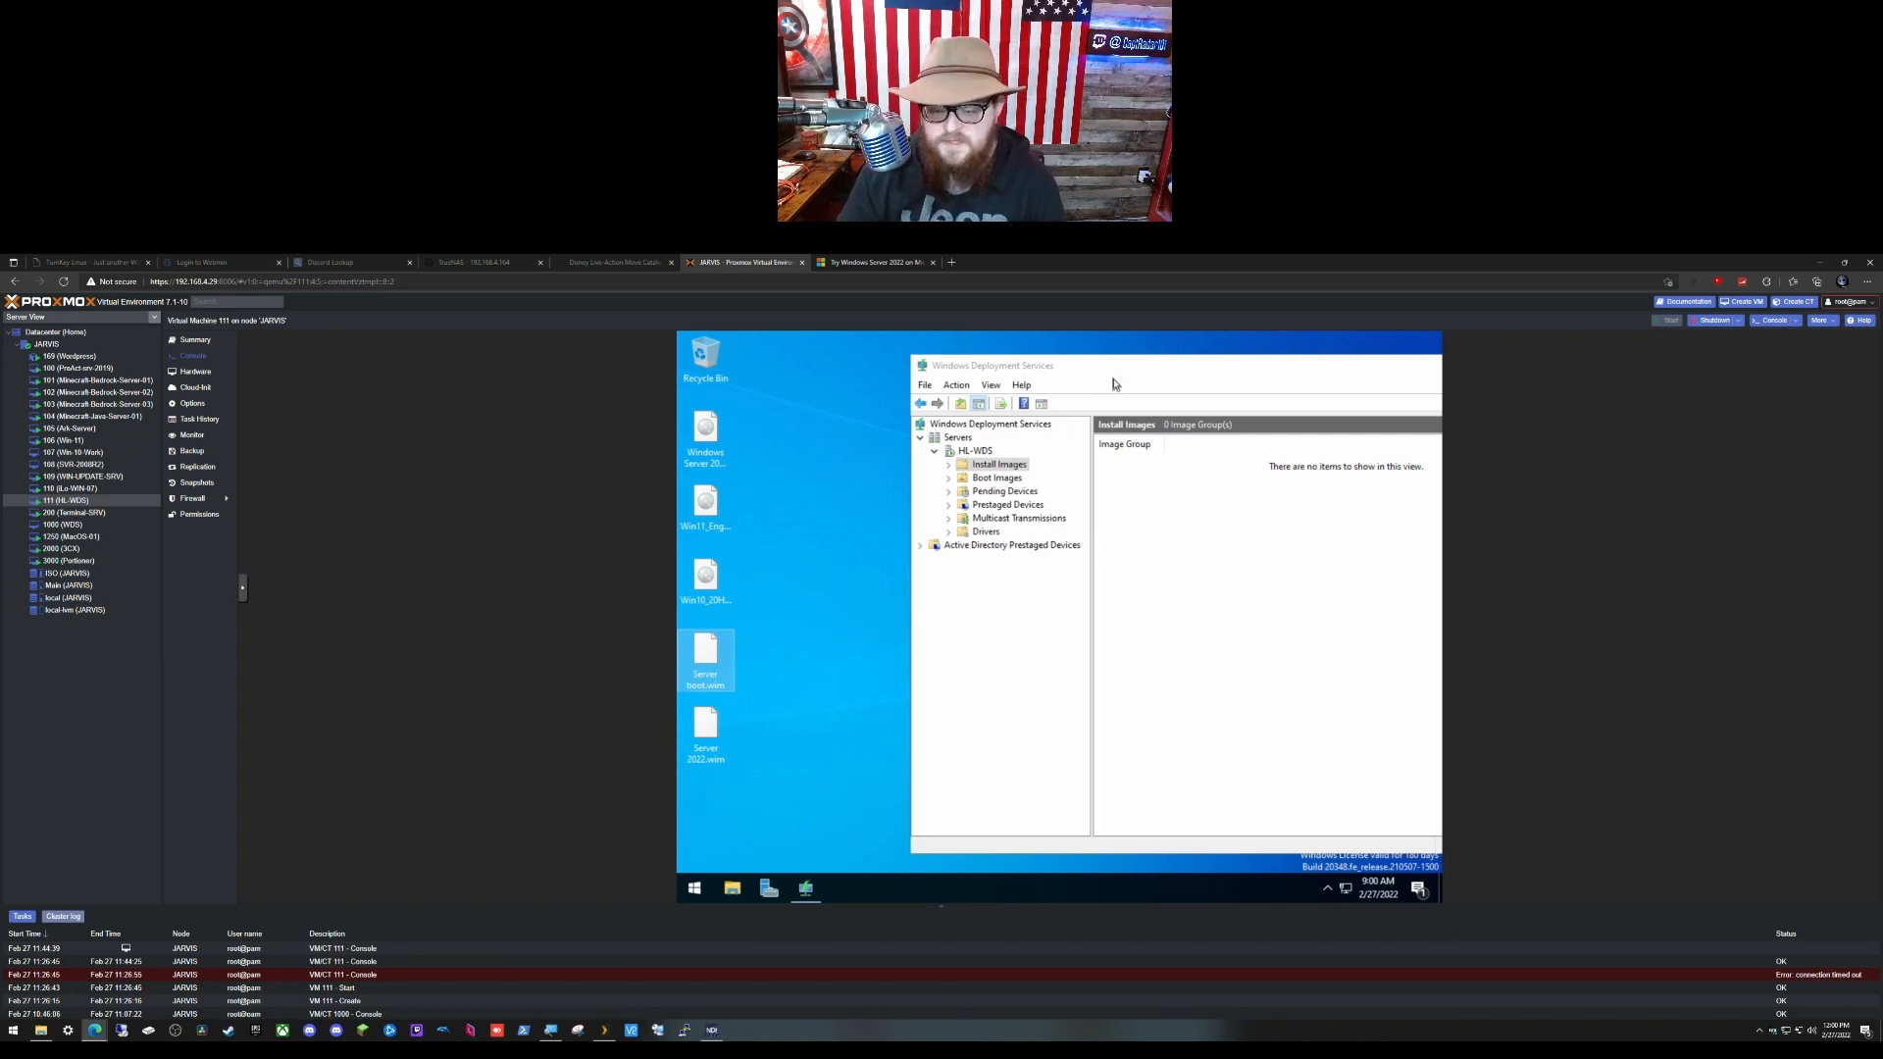
pyautogui.click(1013, 464)
# Step: Start adding an install image into a new image group named Server 2022
pyautogui.moveTo(1083, 365); pyautogui.dragTo(911, 343)
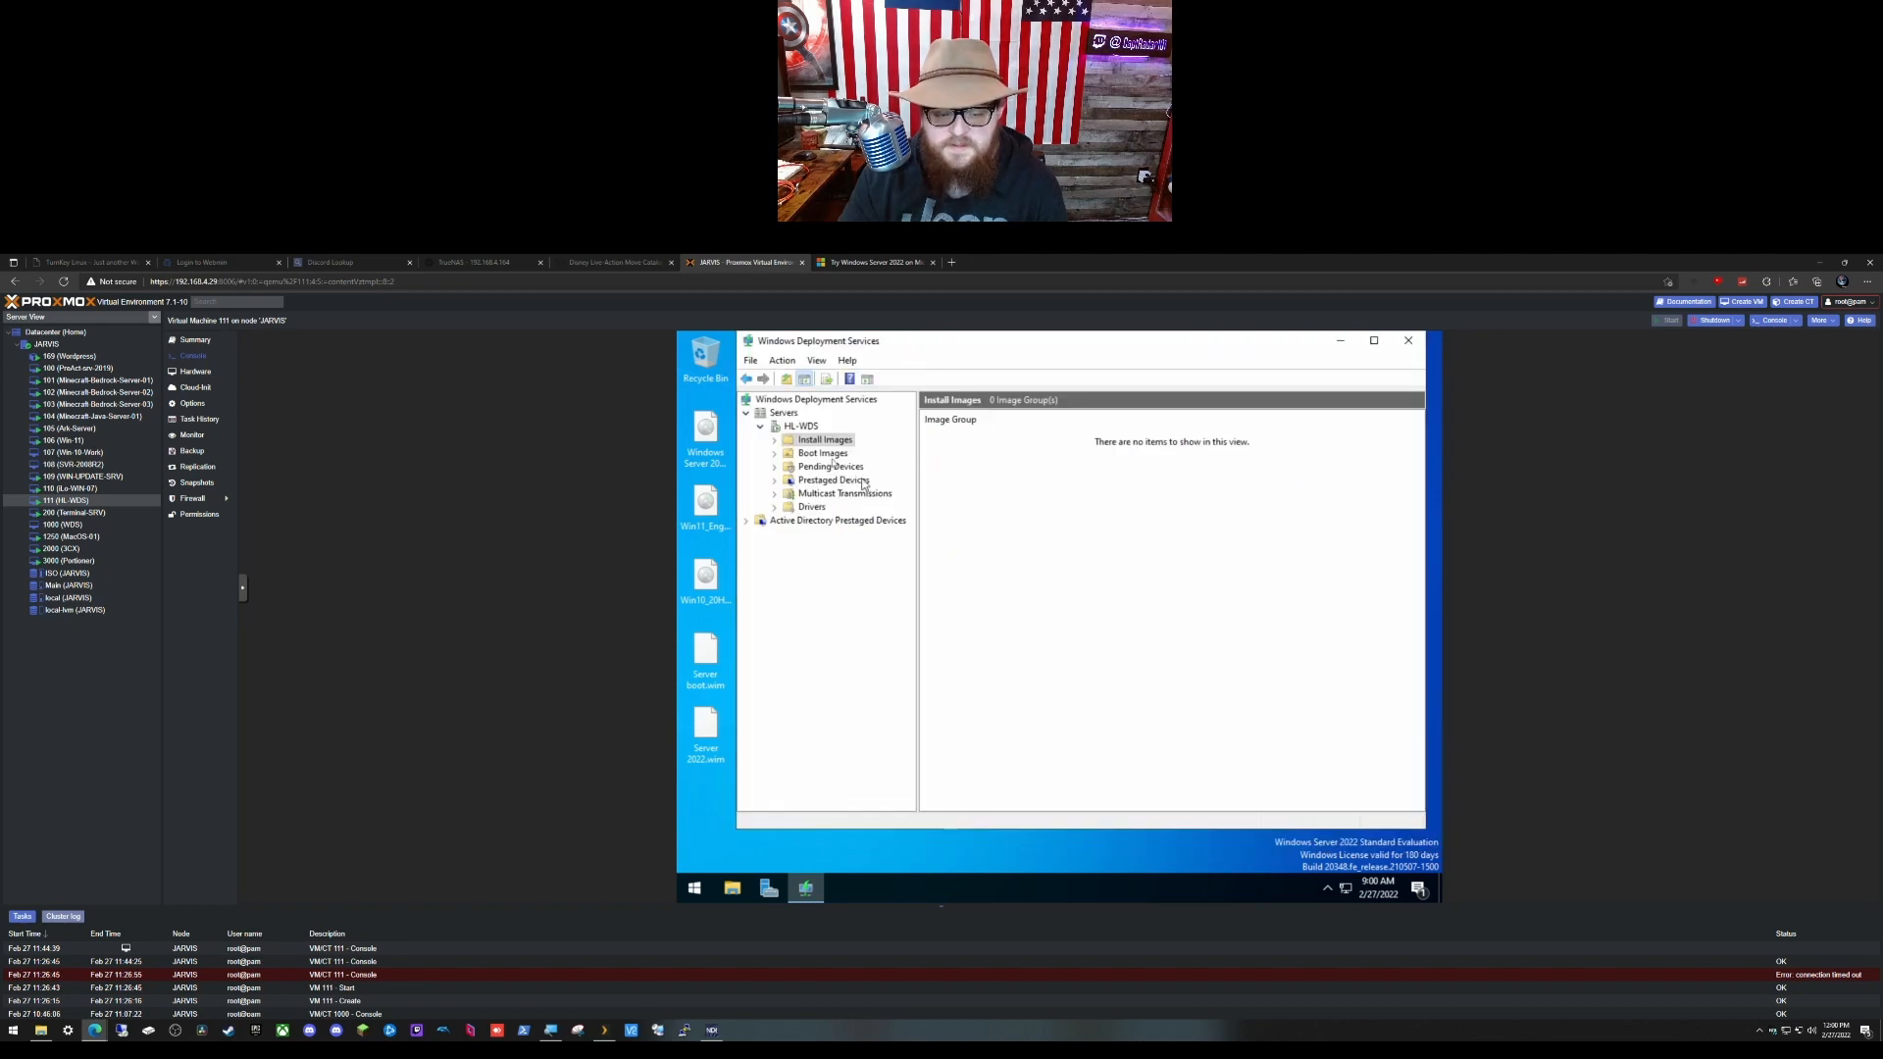
pyautogui.rightClick(812, 440)
pyautogui.click(823, 609)
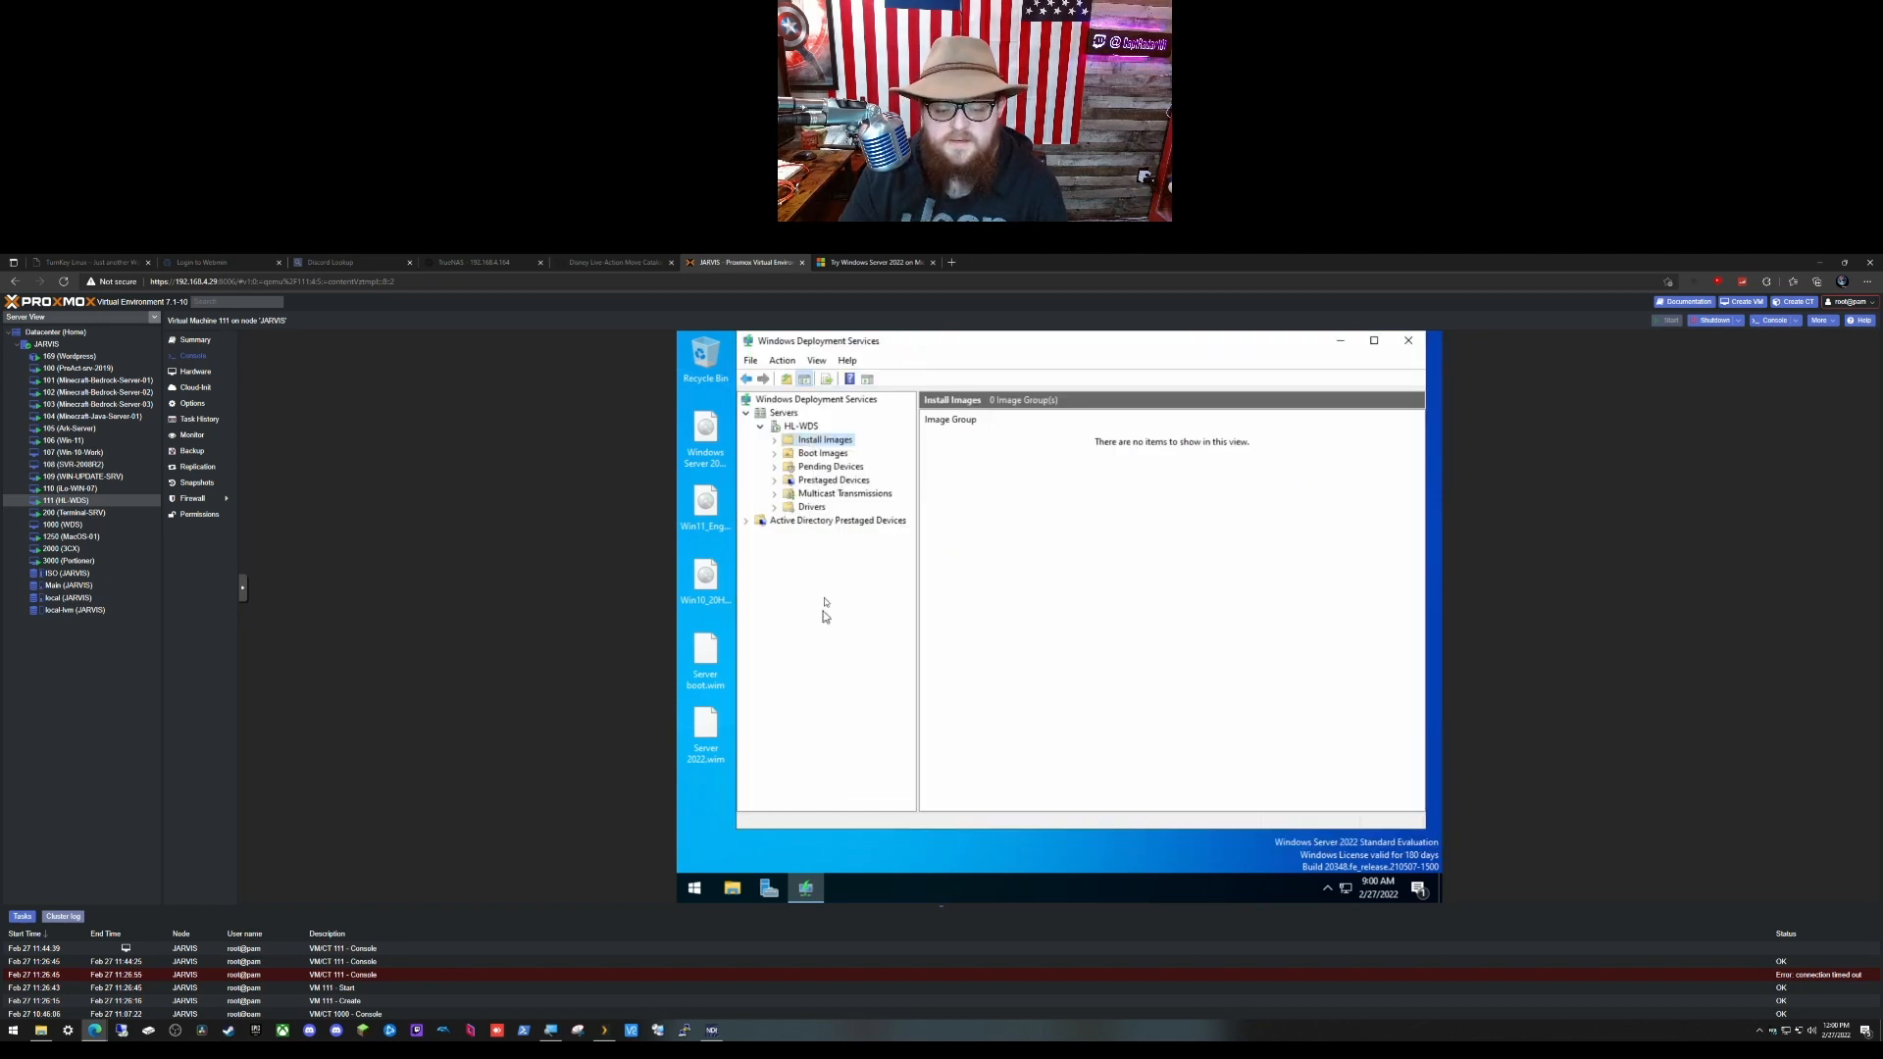
pyautogui.rightClick(833, 444)
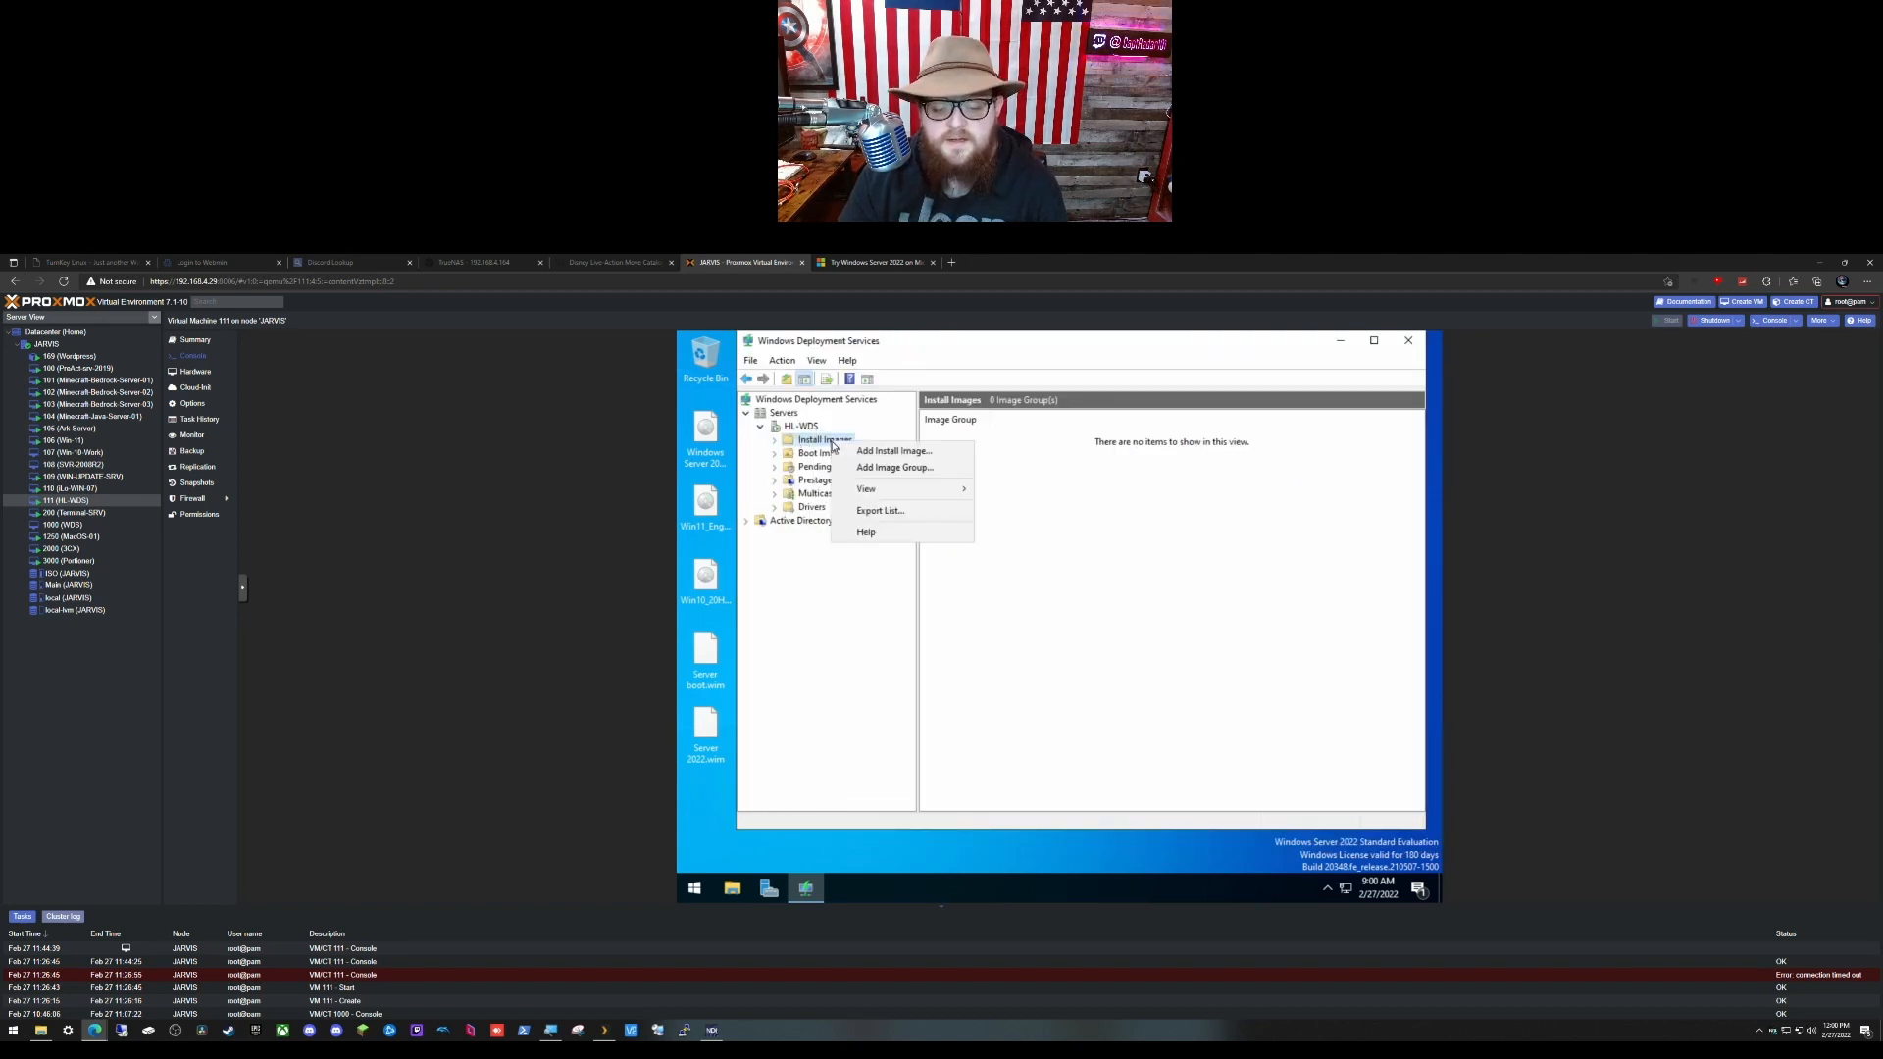
pyautogui.click(892, 451)
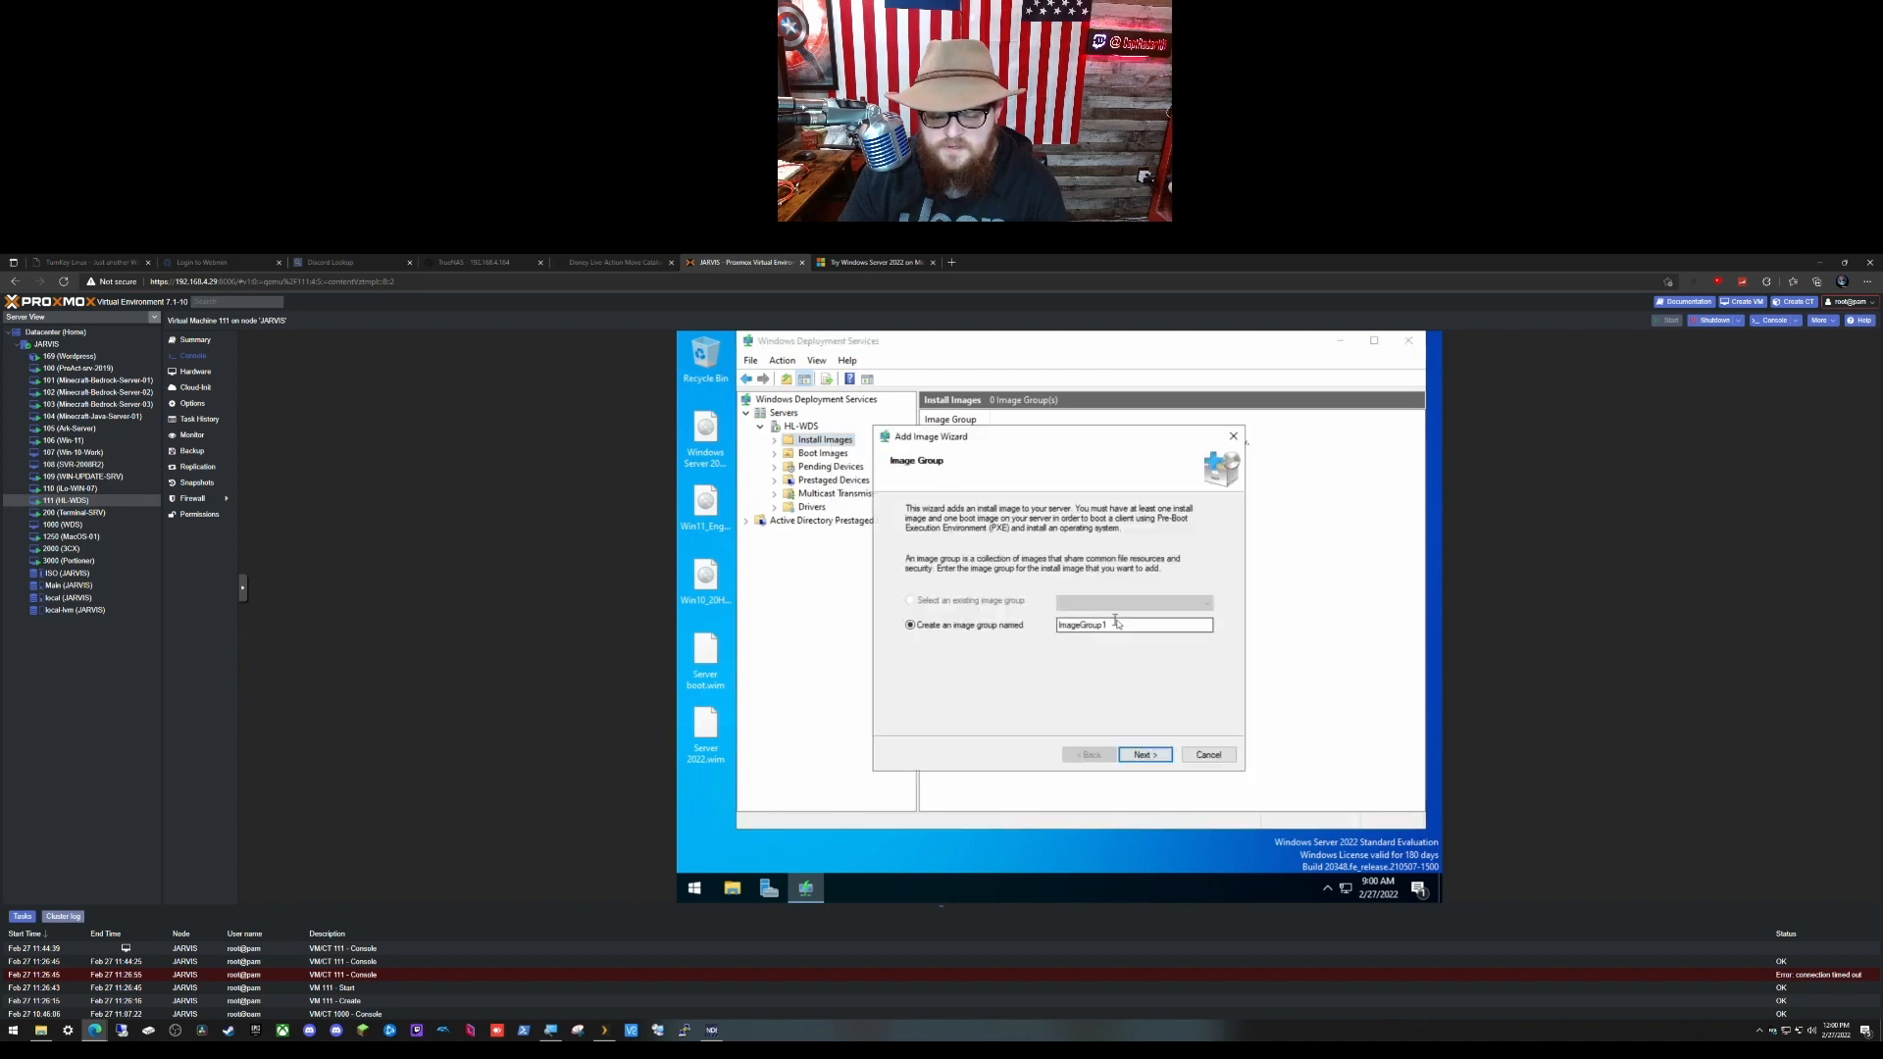
pyautogui.doubleClick(1116, 622)
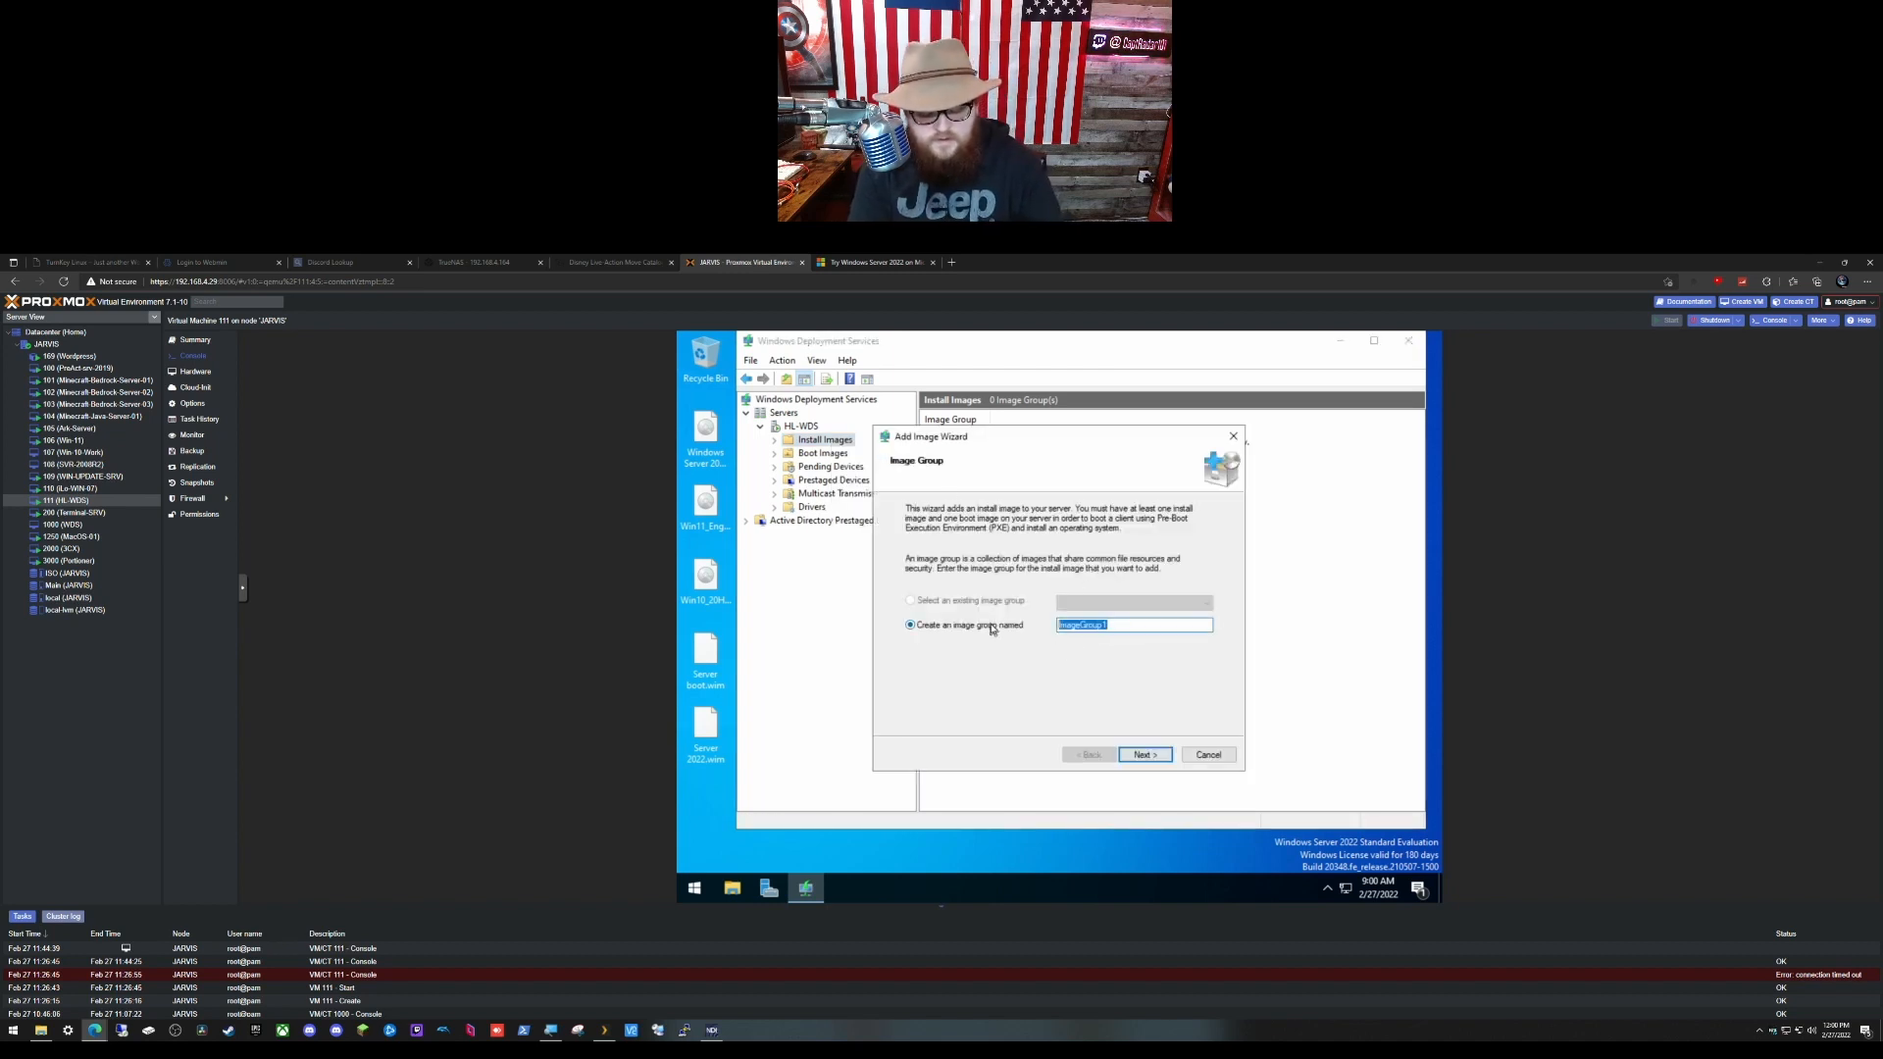
pyautogui.write('Server 2022')
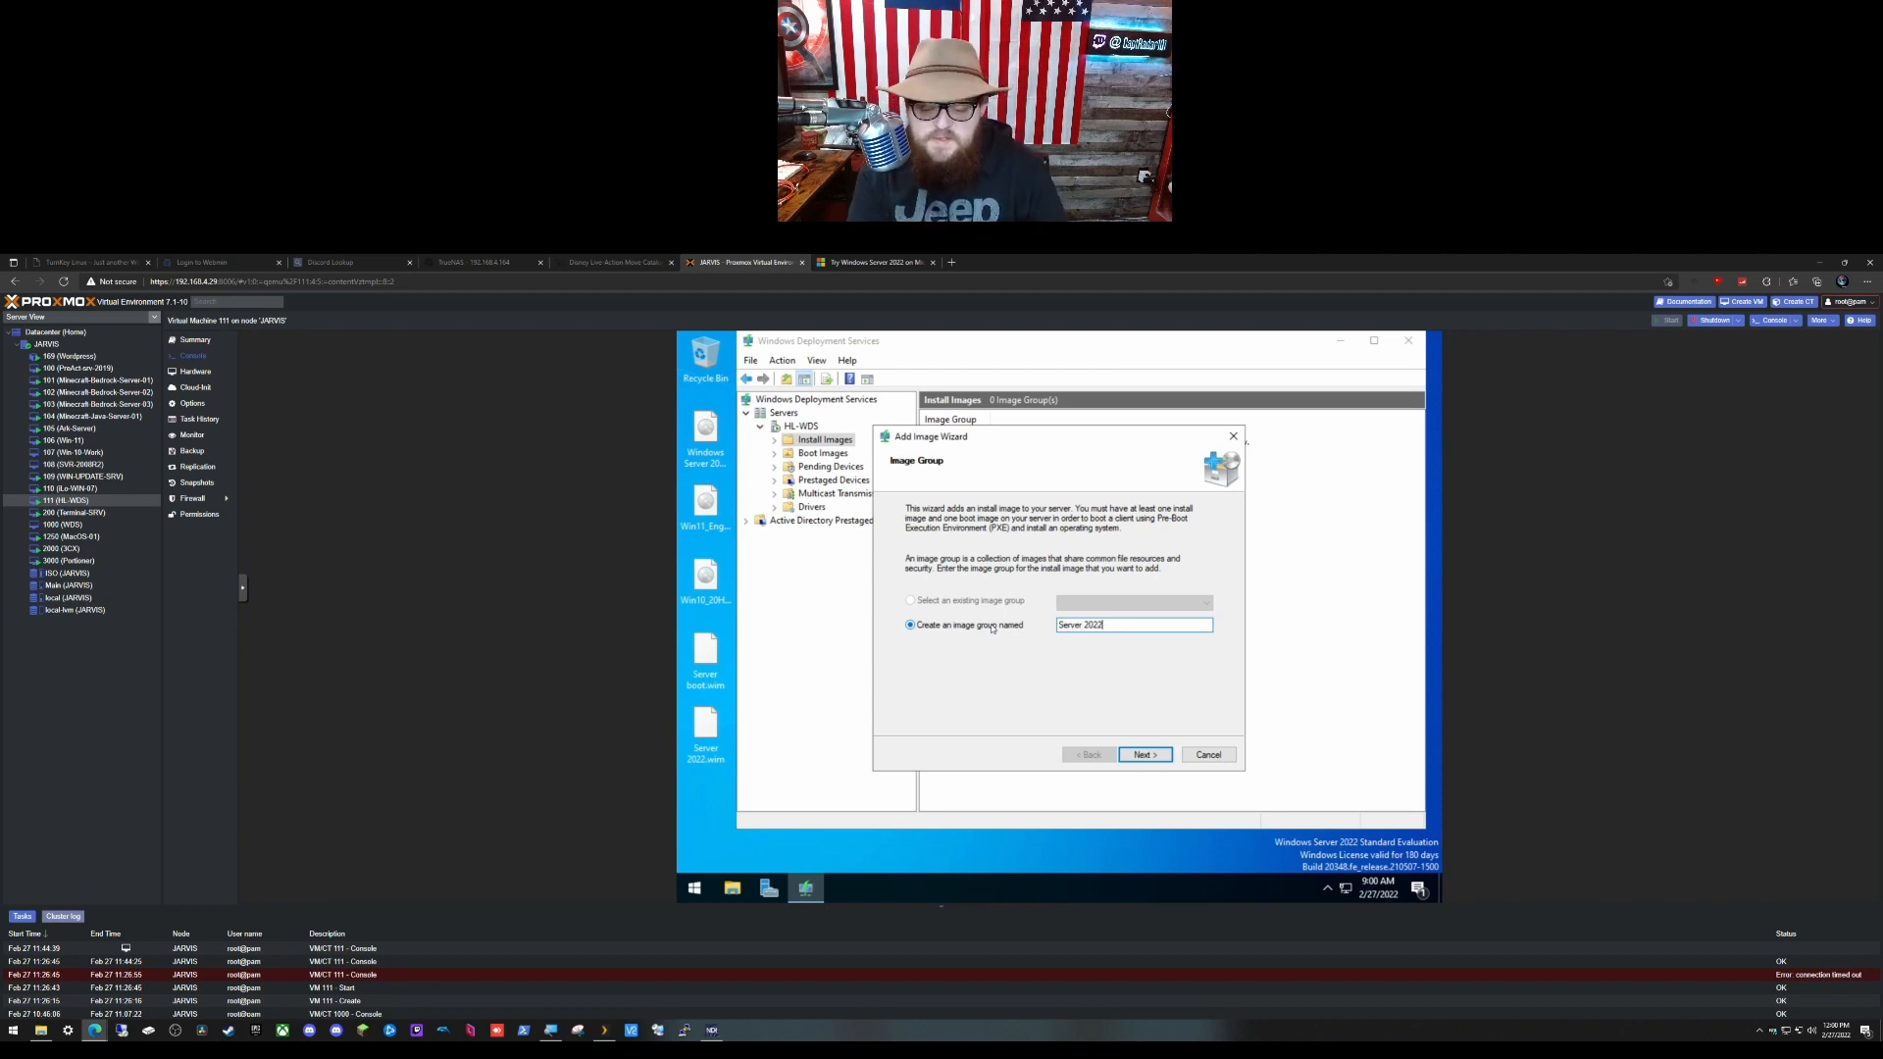
pyautogui.press('Return')
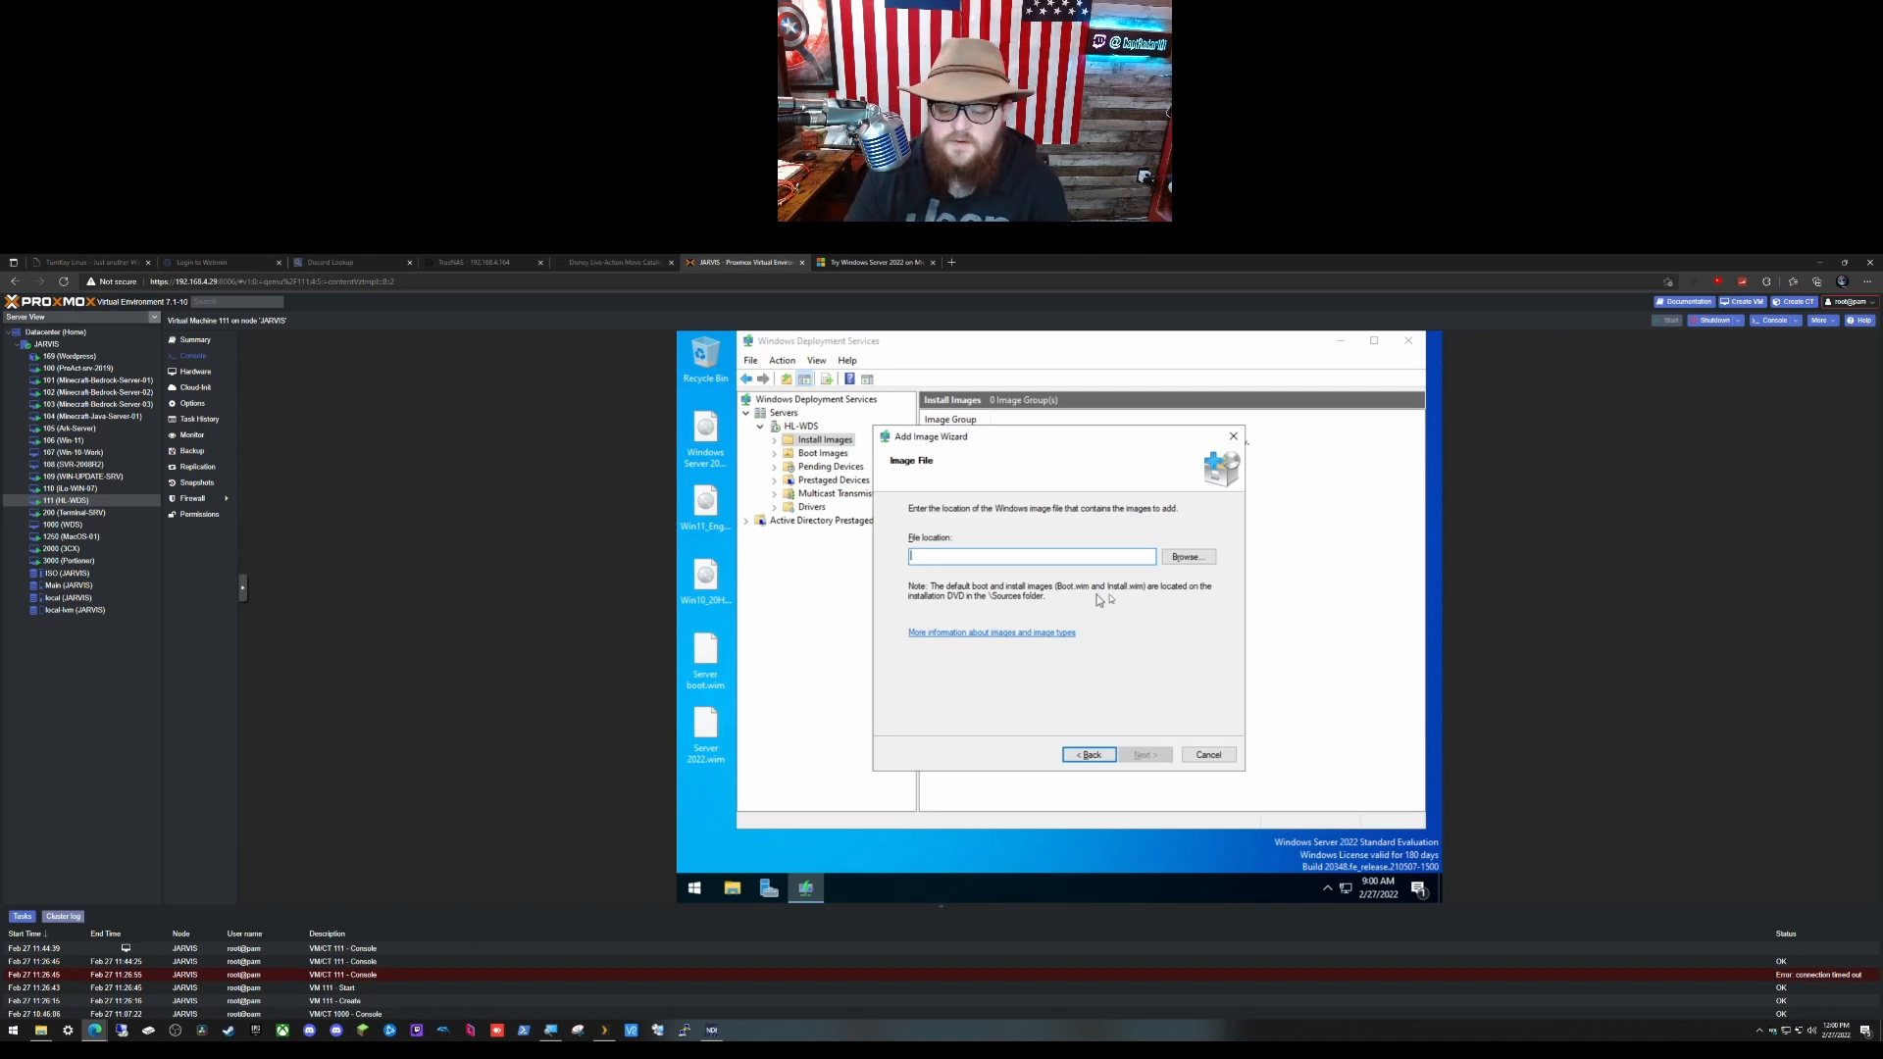
# Step: Choose Desktop\Server 2022.wim and keep only the Standard and Datacenter images selected
pyautogui.click(1187, 562)
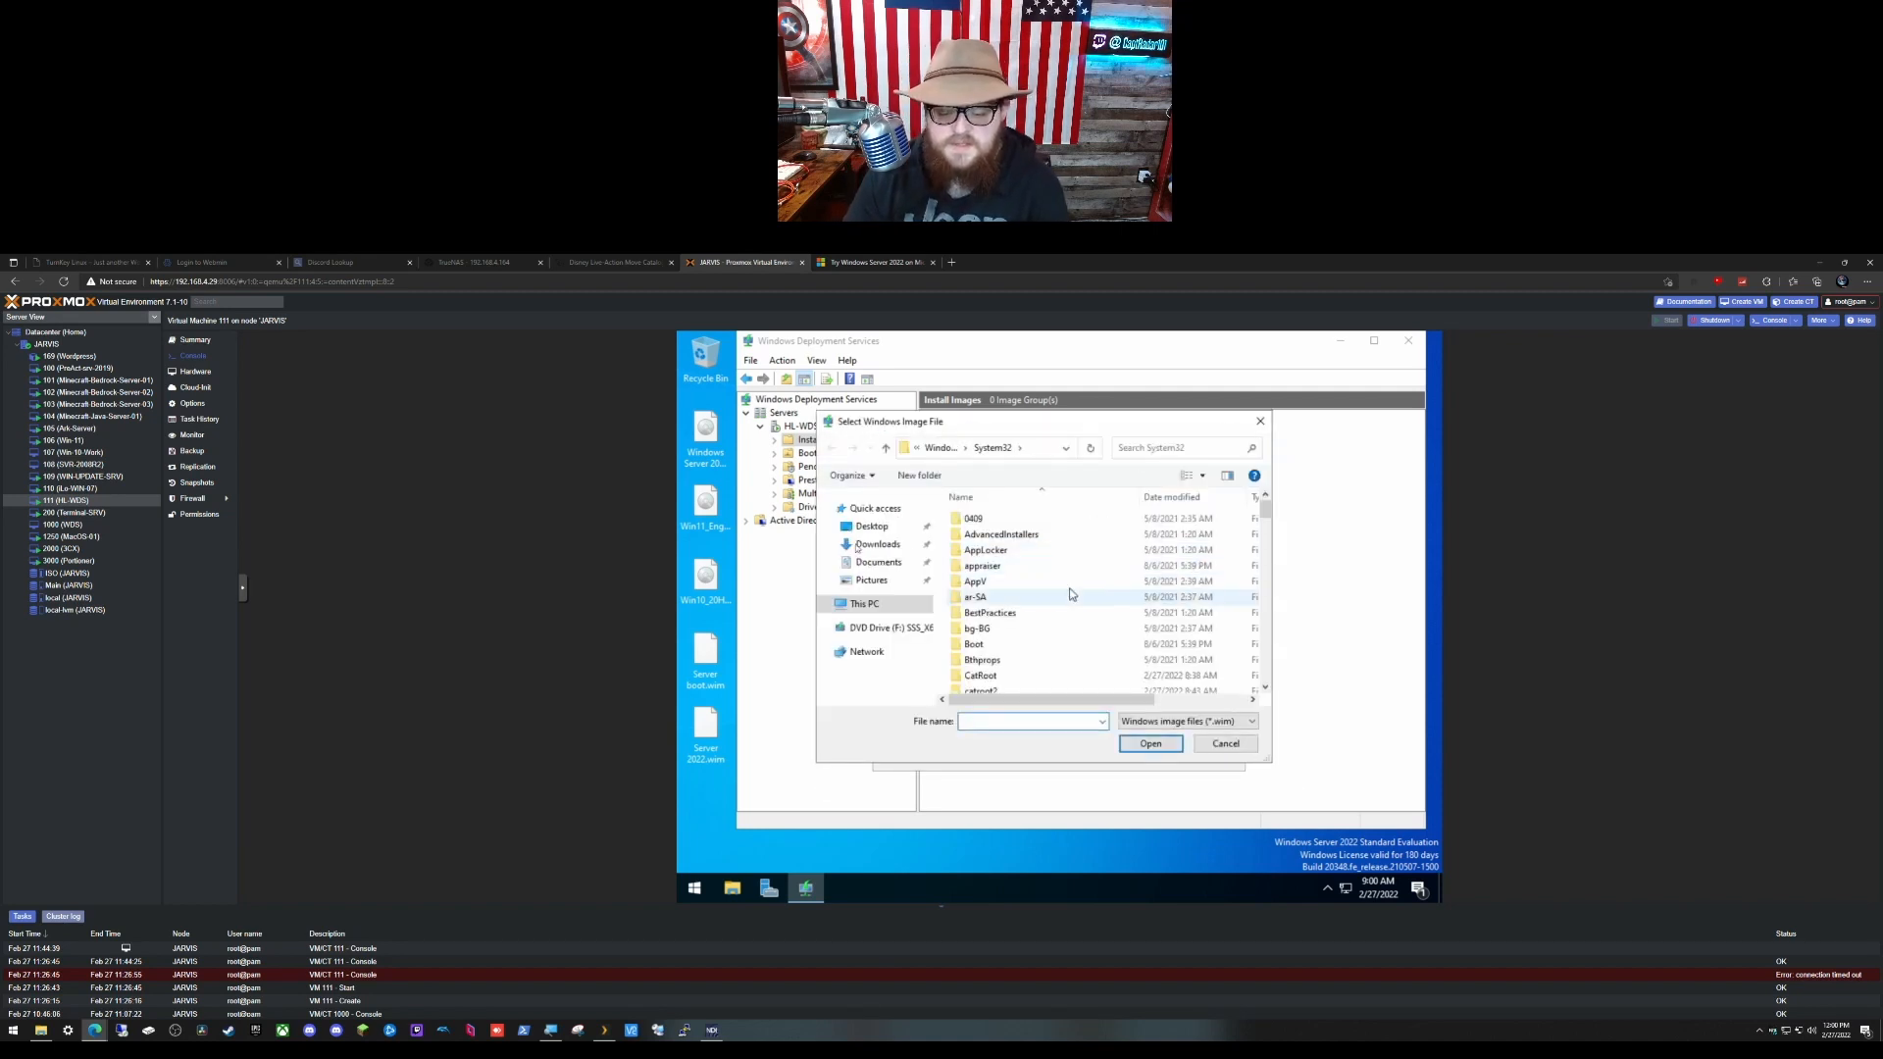
pyautogui.click(872, 527)
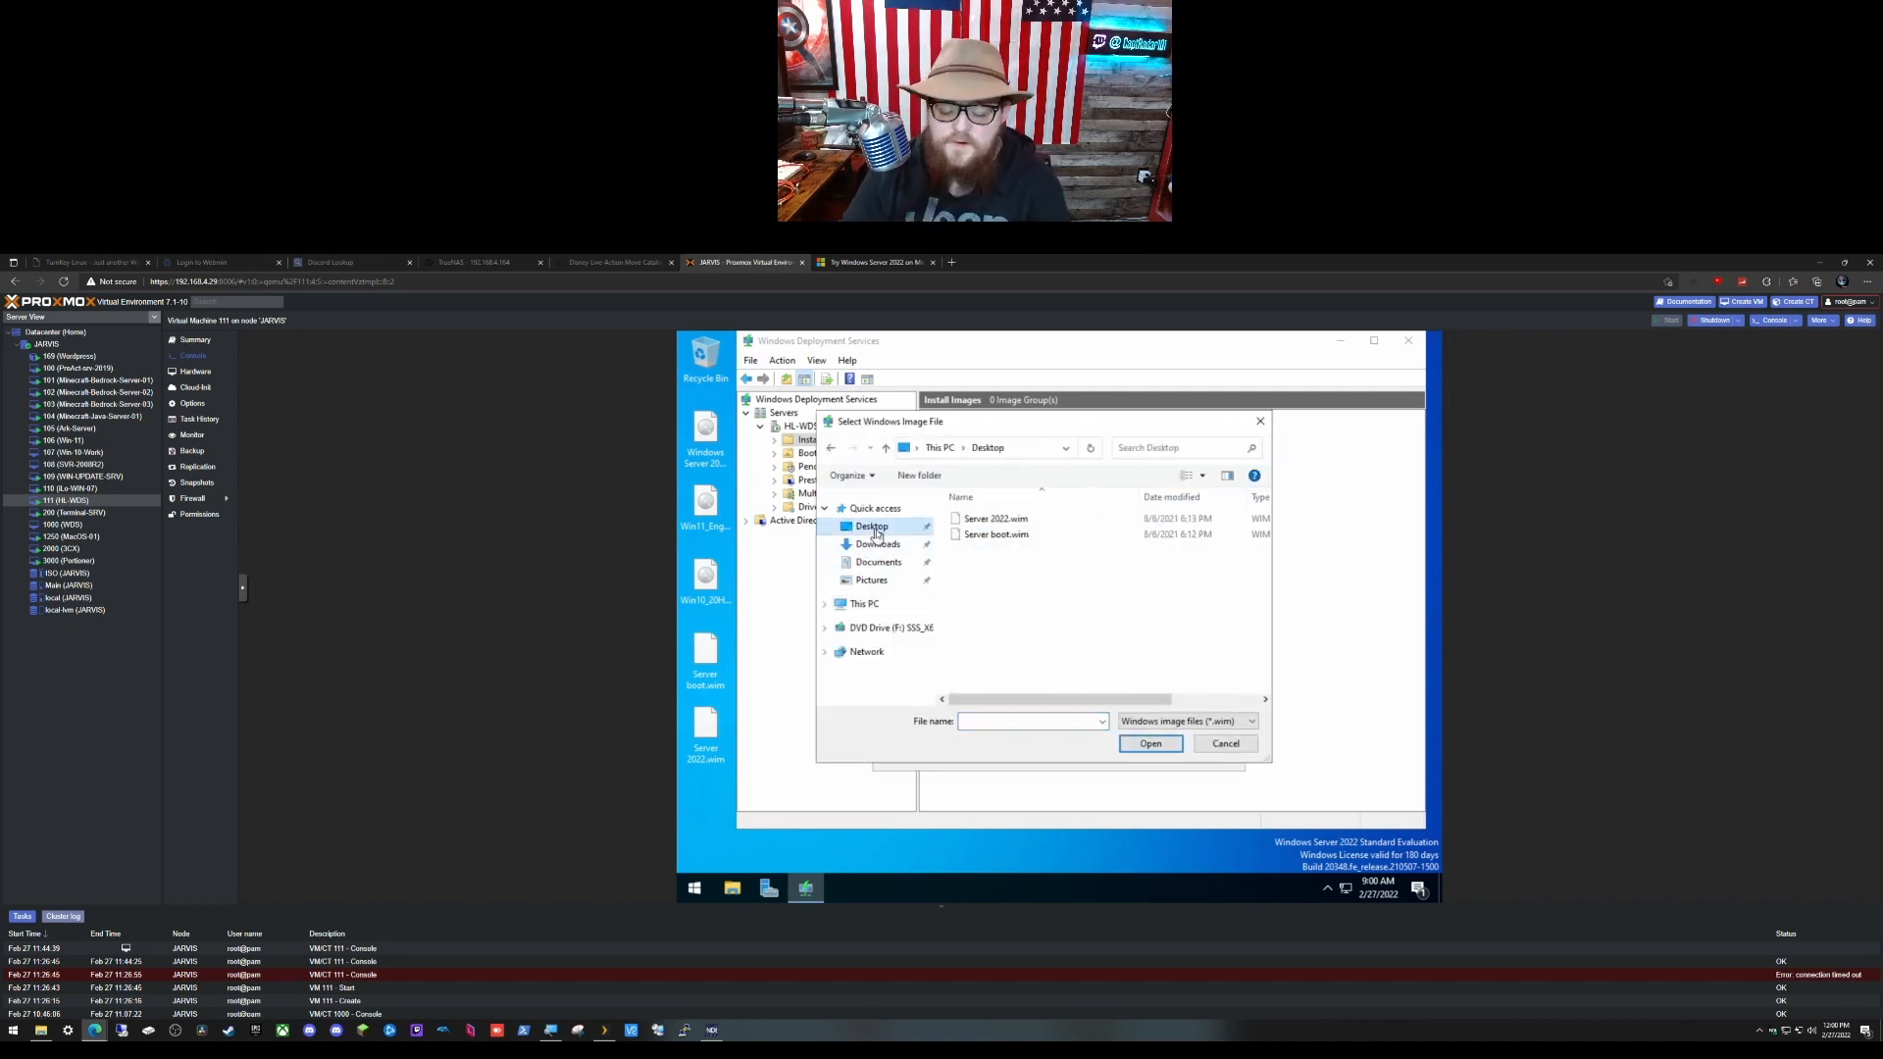
pyautogui.click(1047, 520)
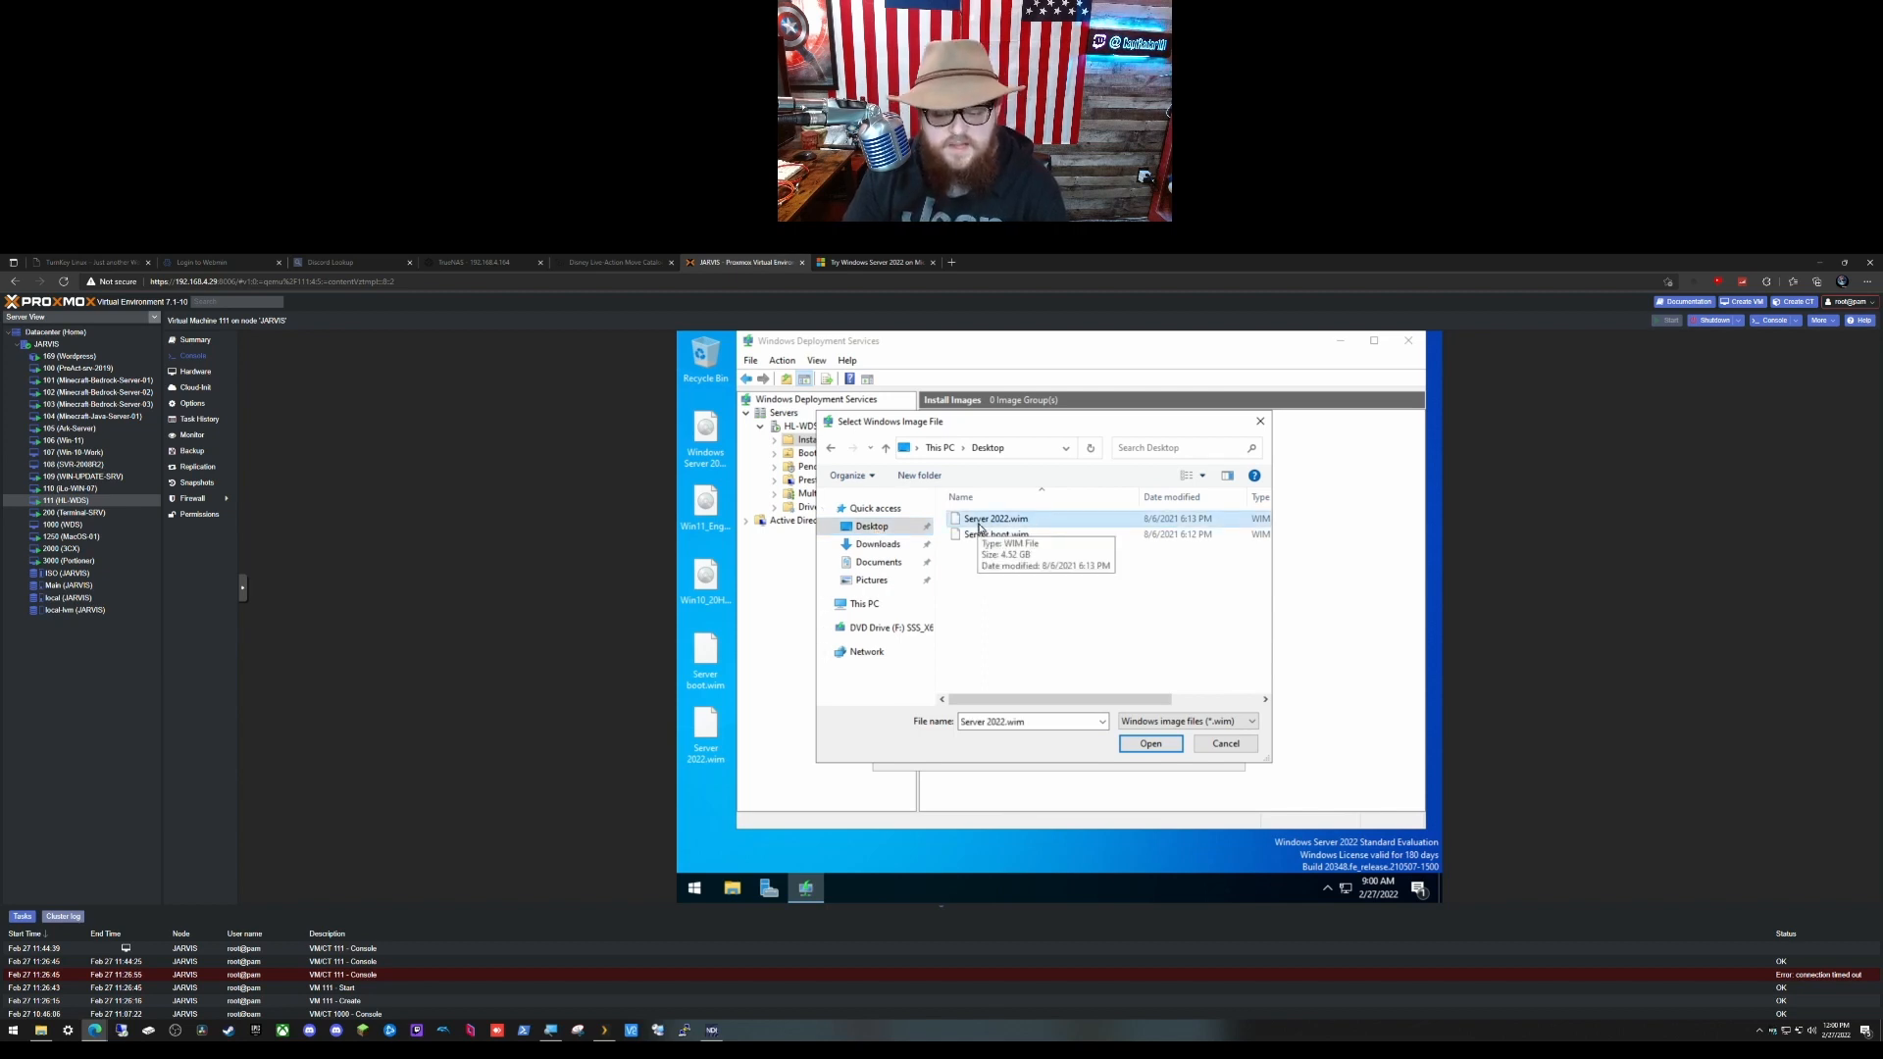
pyautogui.click(1145, 745)
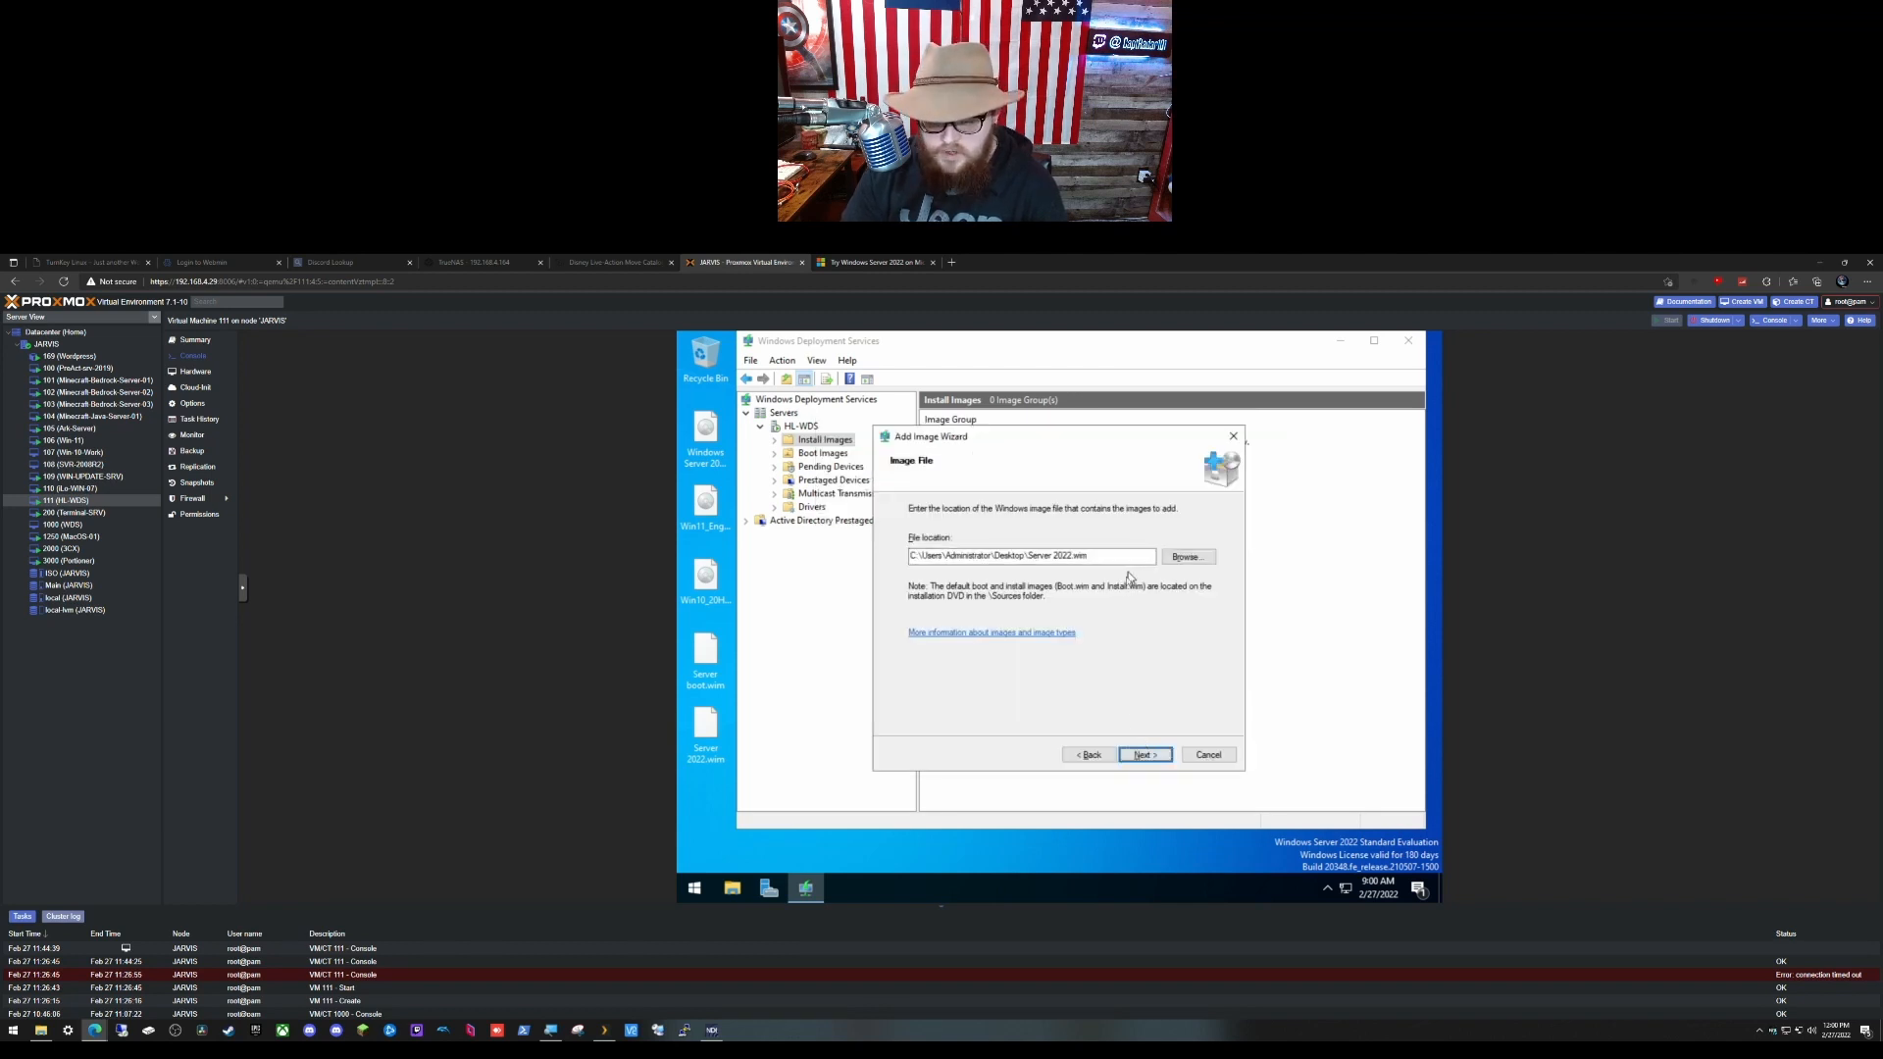
pyautogui.click(1143, 755)
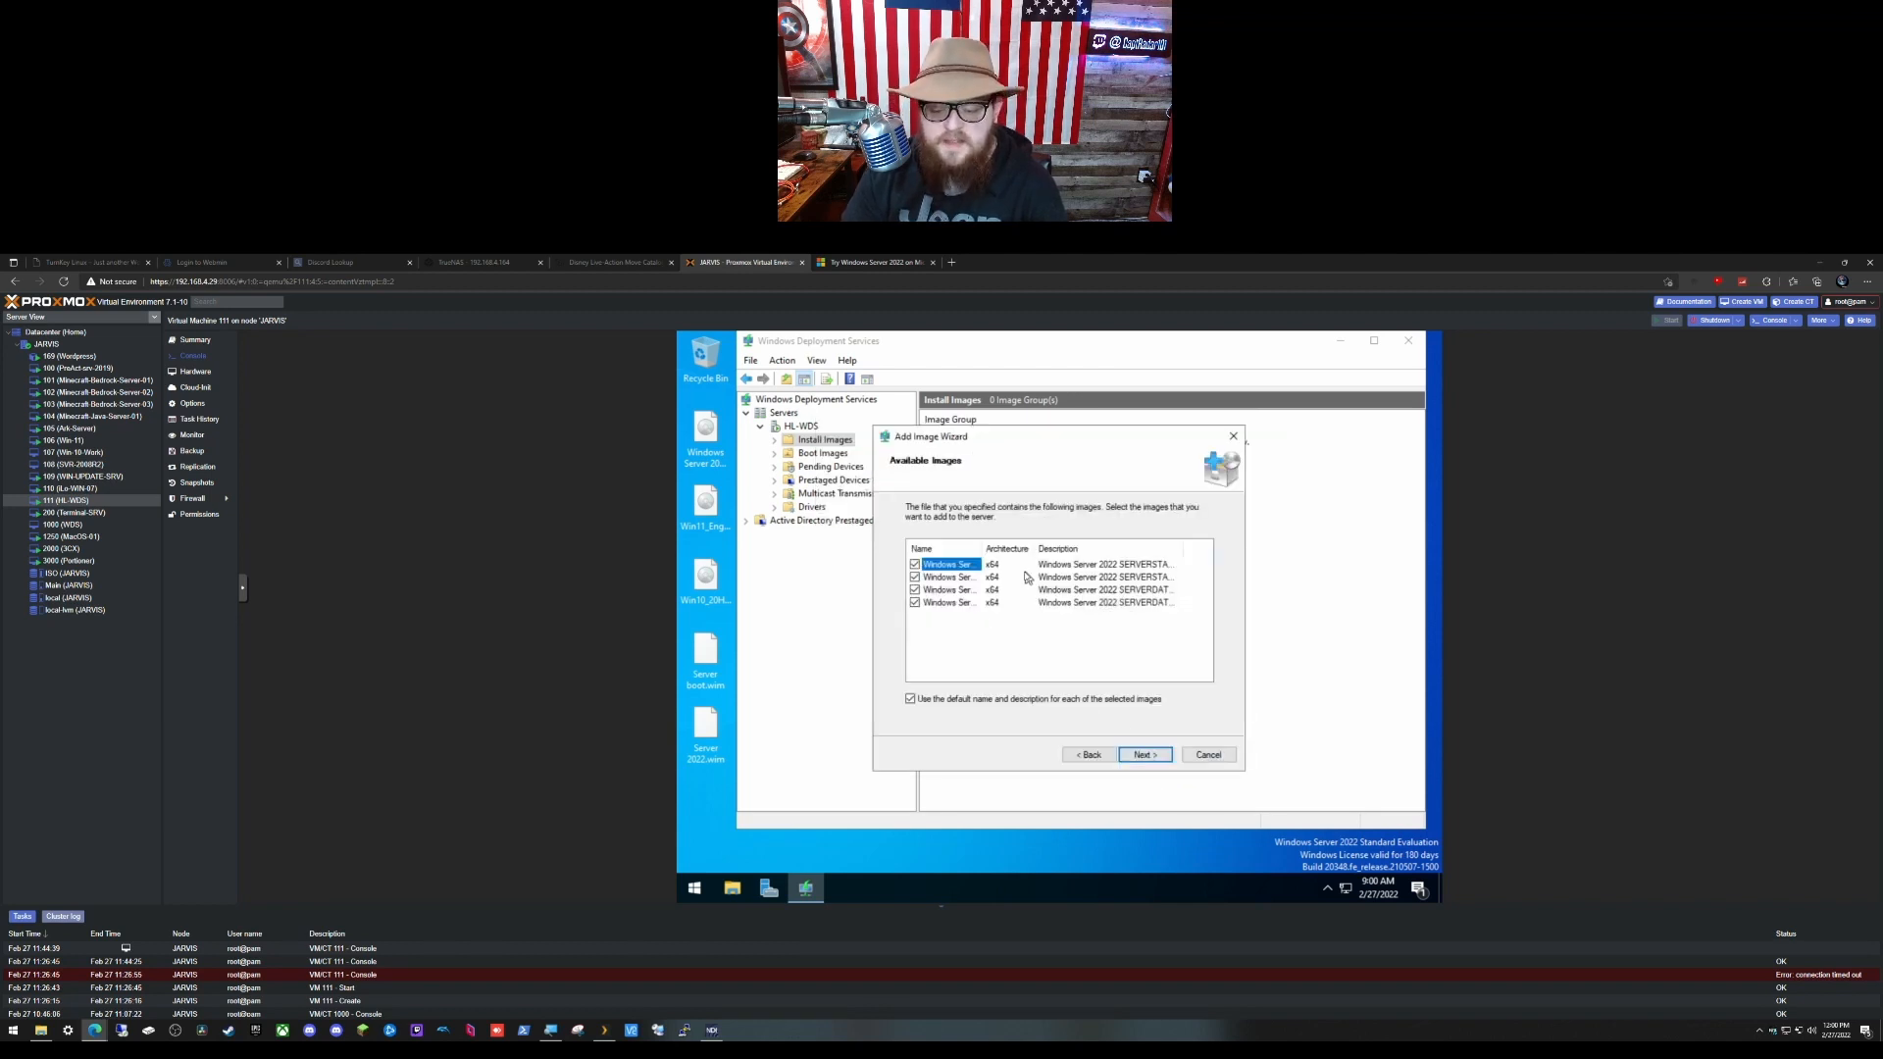
pyautogui.moveTo(979, 555); pyautogui.dragTo(1115, 553)
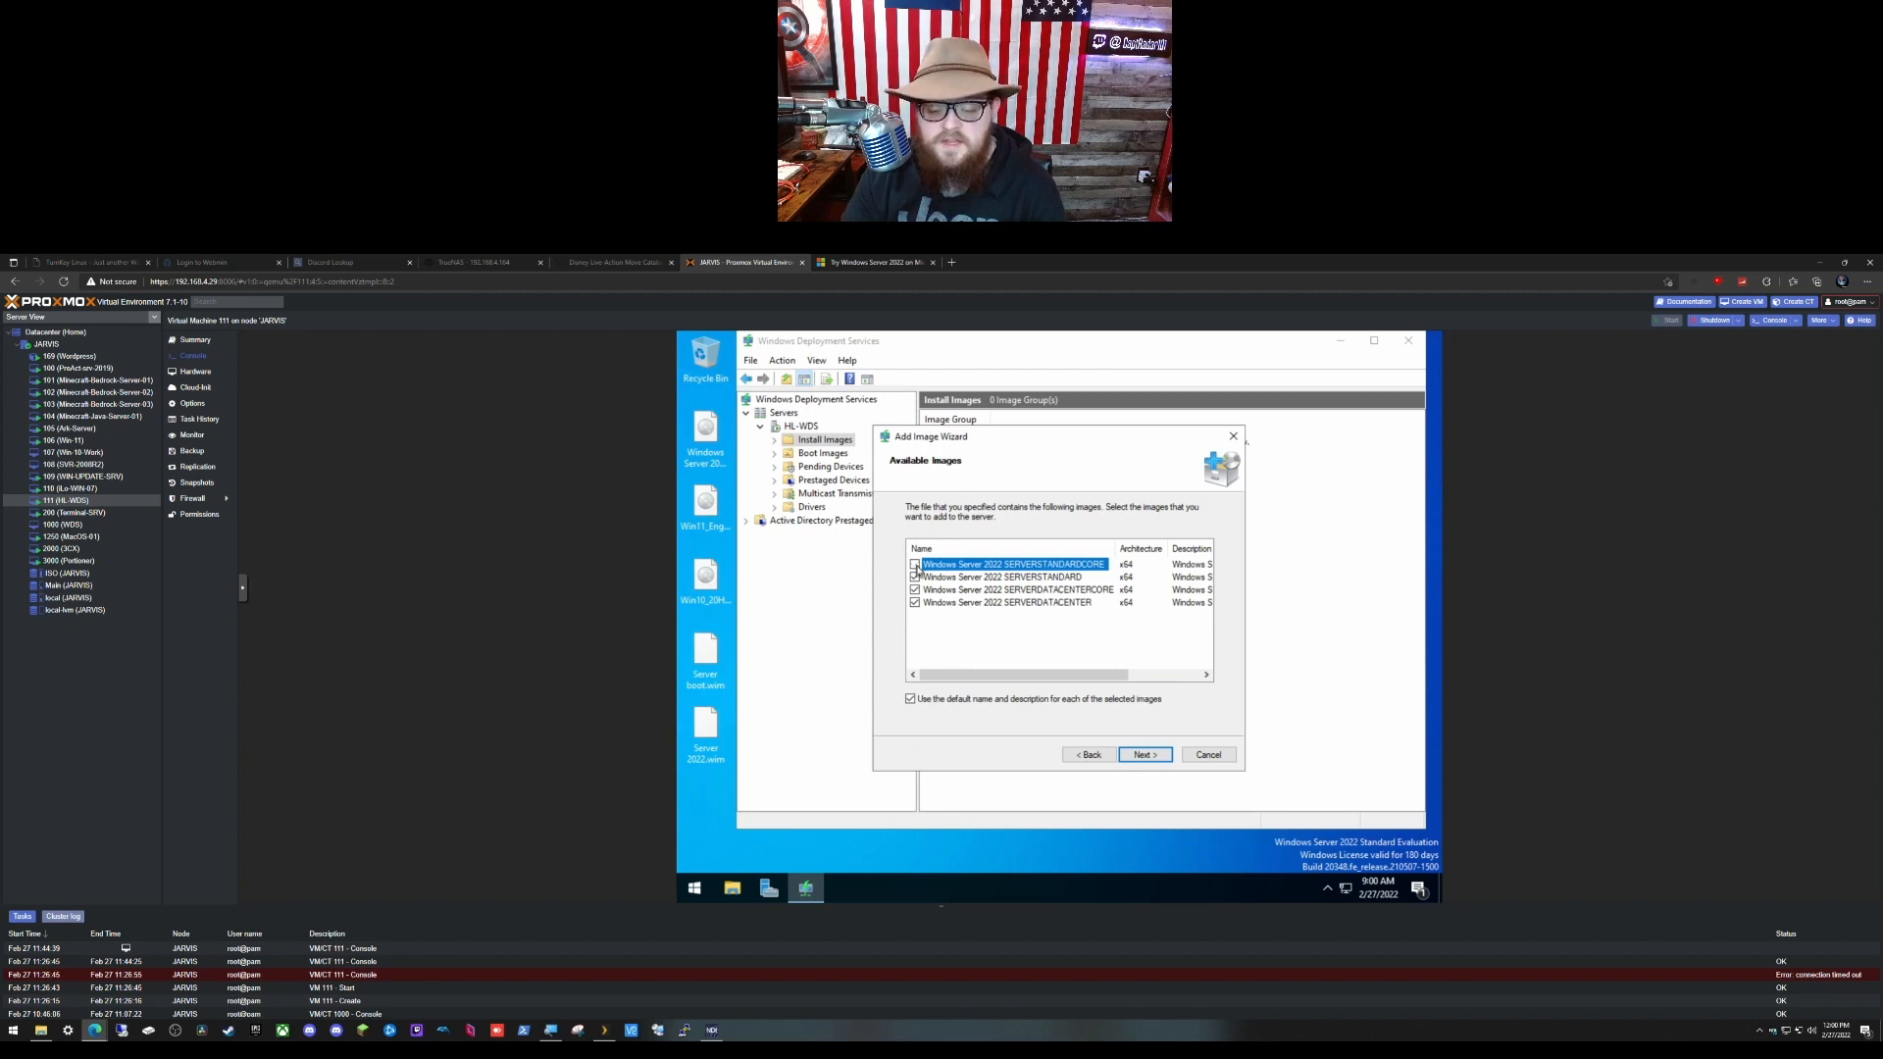
pyautogui.click(915, 591)
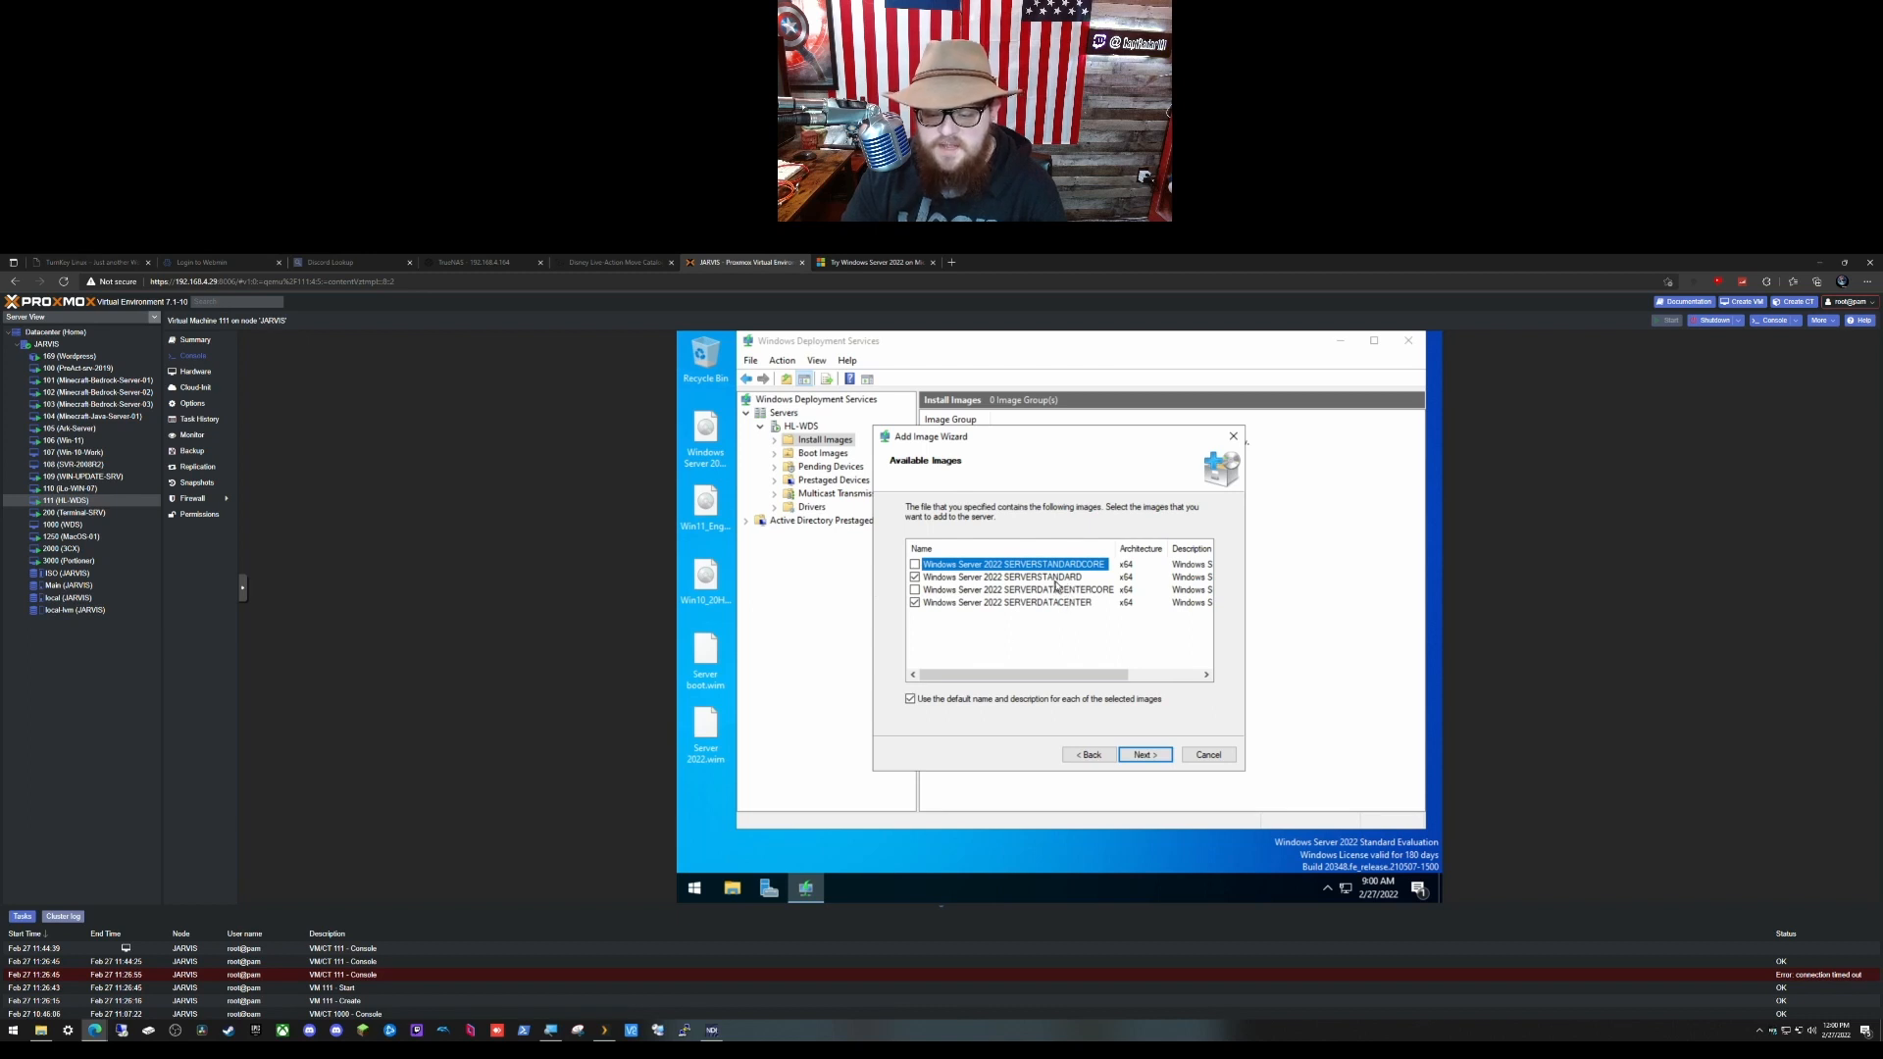
pyautogui.click(1145, 754)
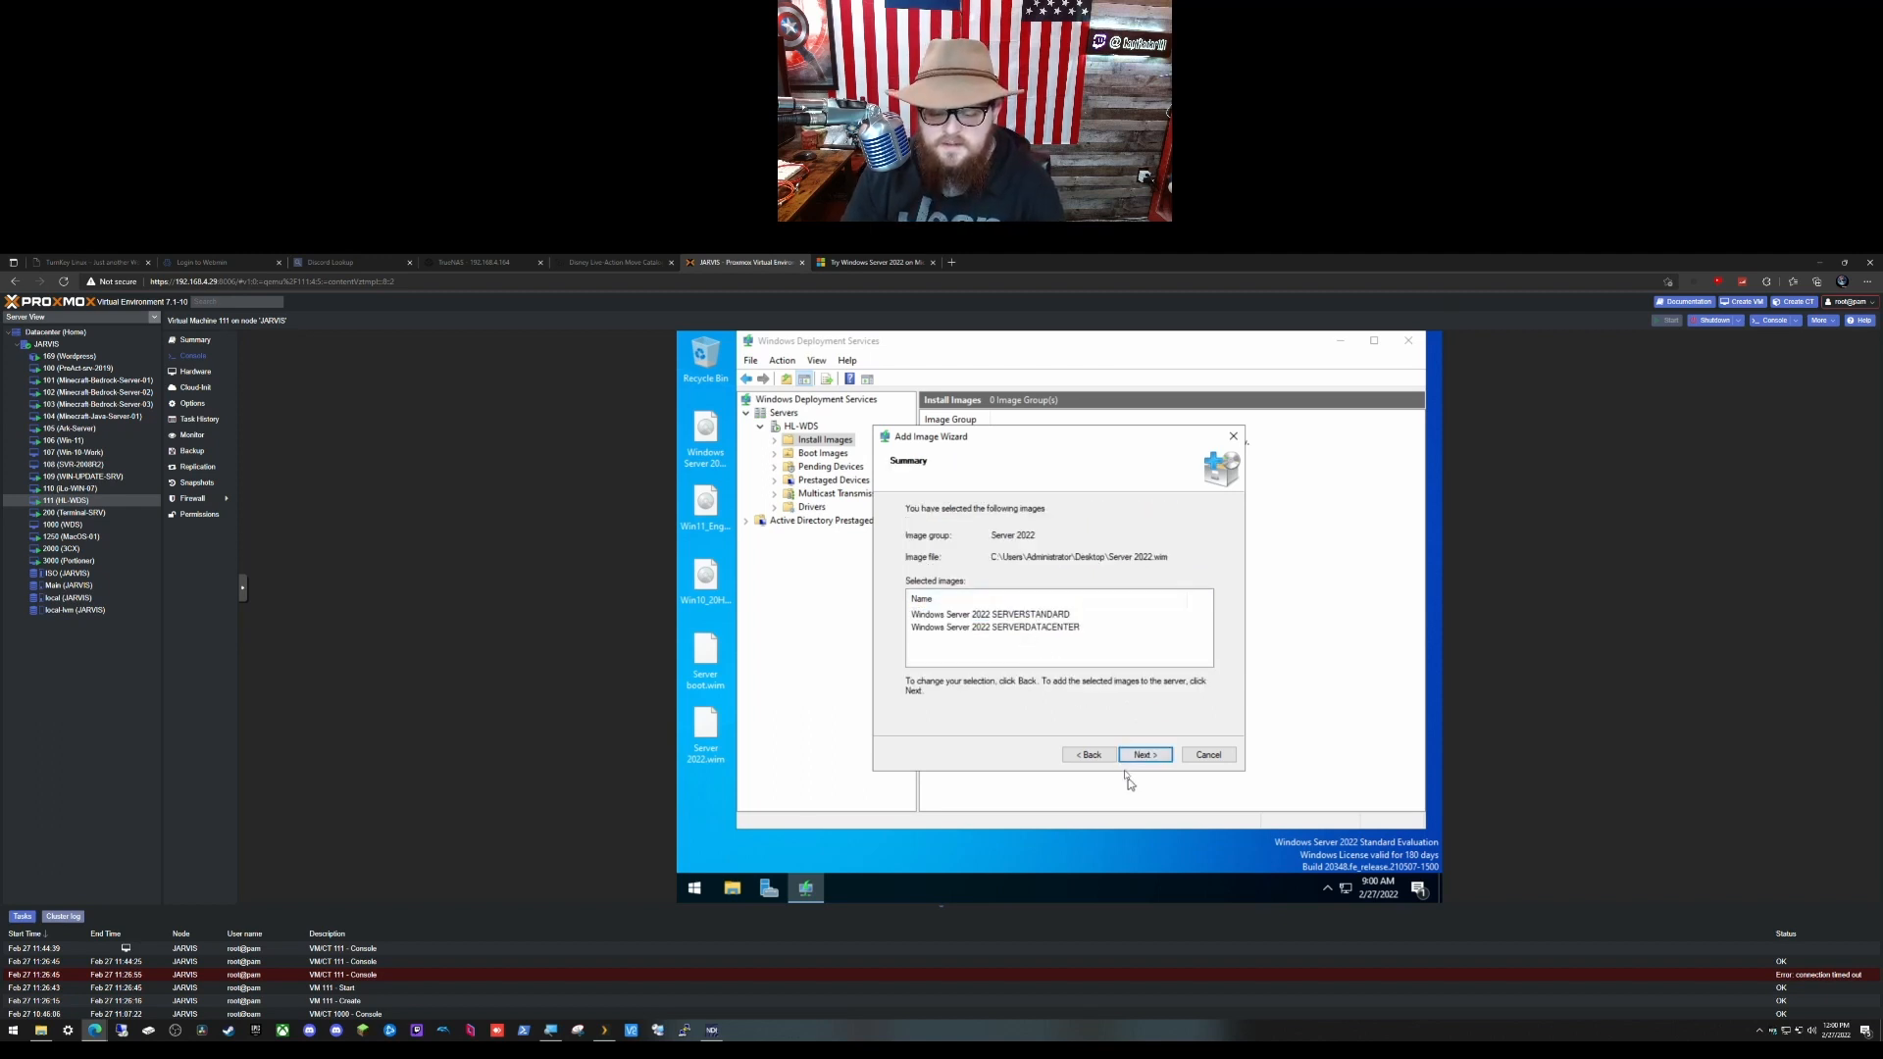
pyautogui.click(1089, 755)
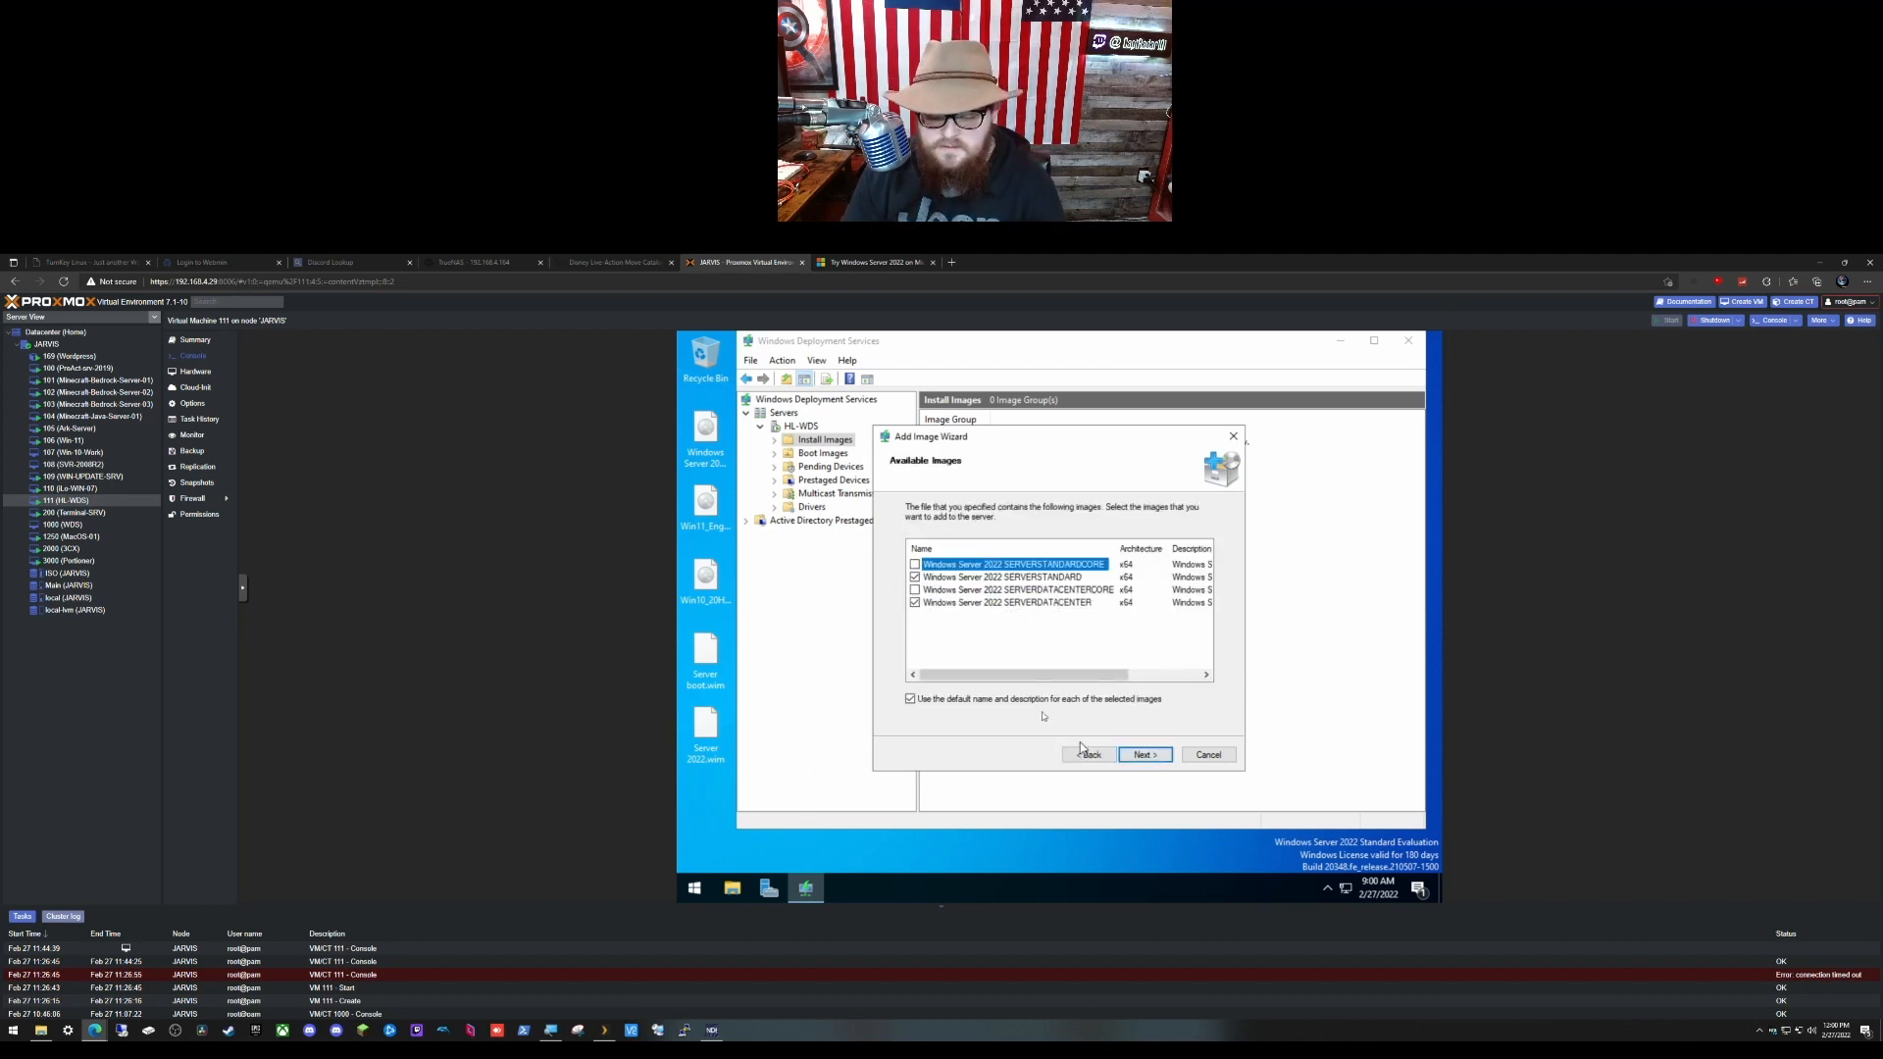
# Step: Shorten the Standard image description to 'Server 2022 STANDARD'
pyautogui.click(1147, 759)
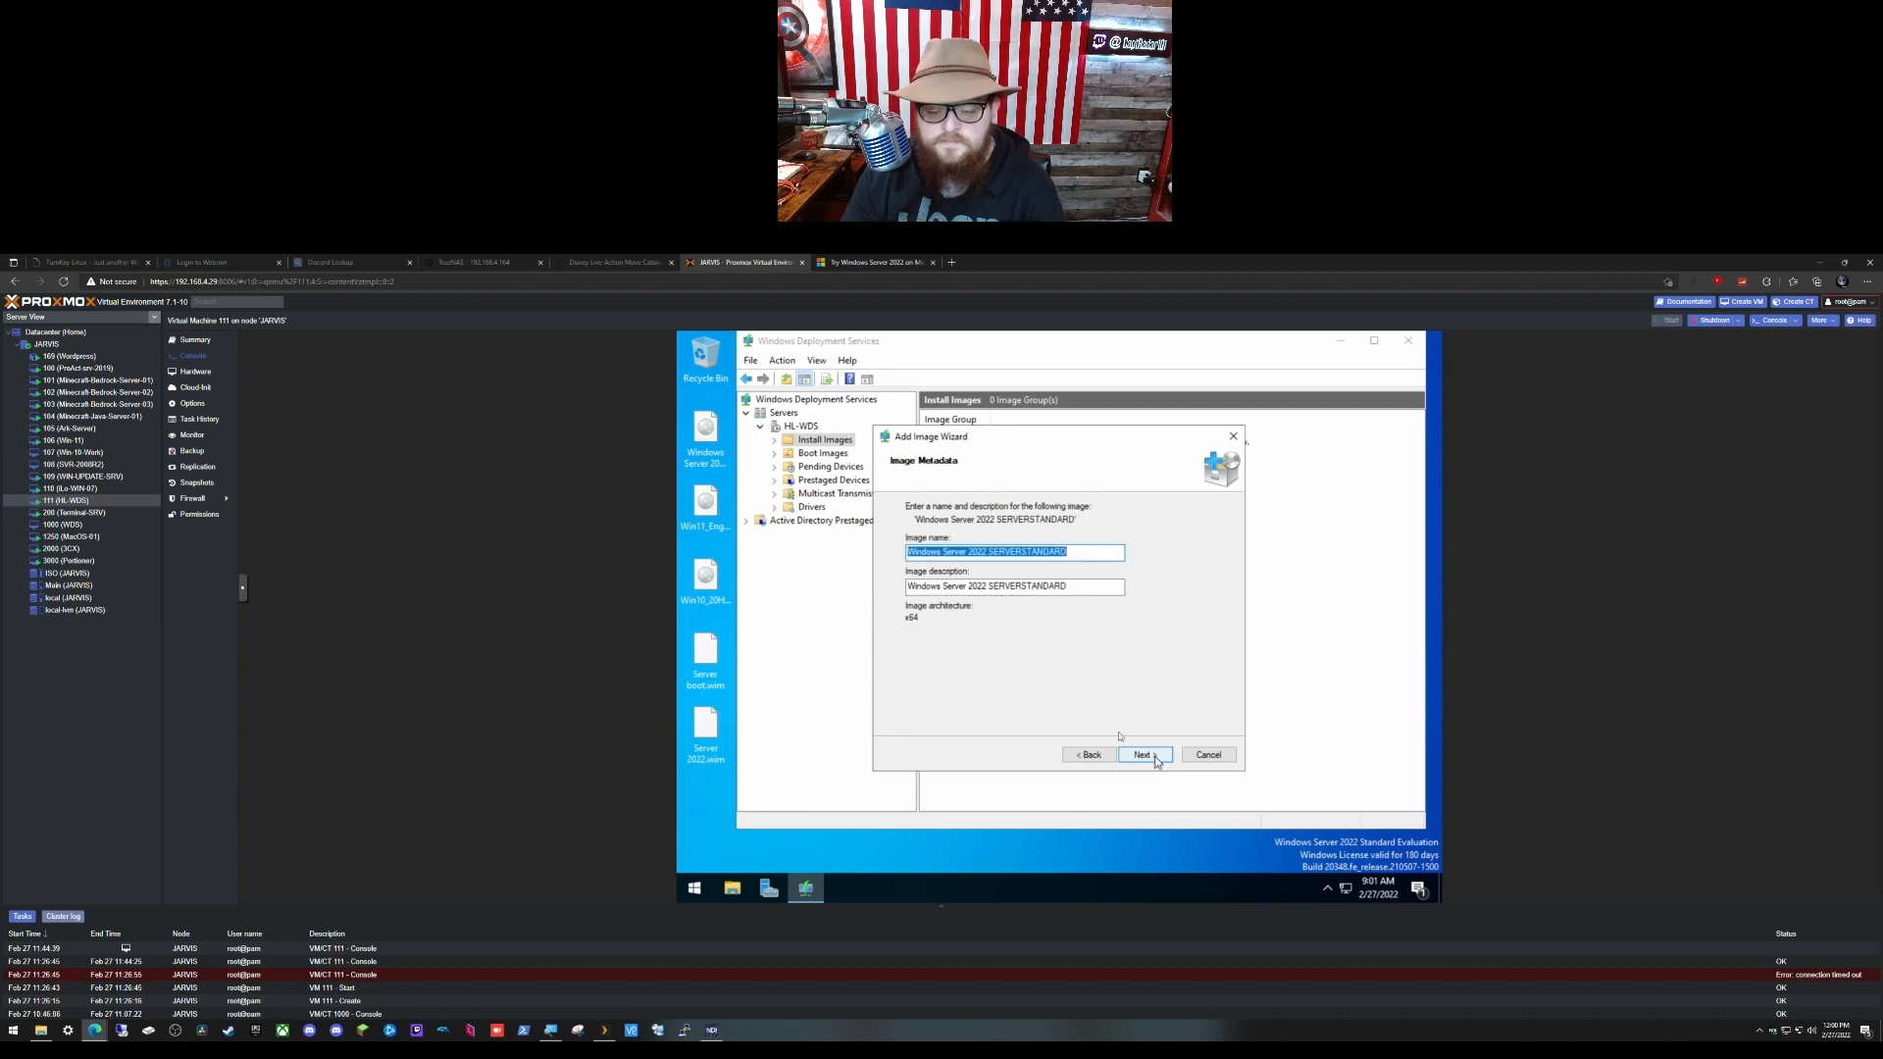
pyautogui.click(1088, 755)
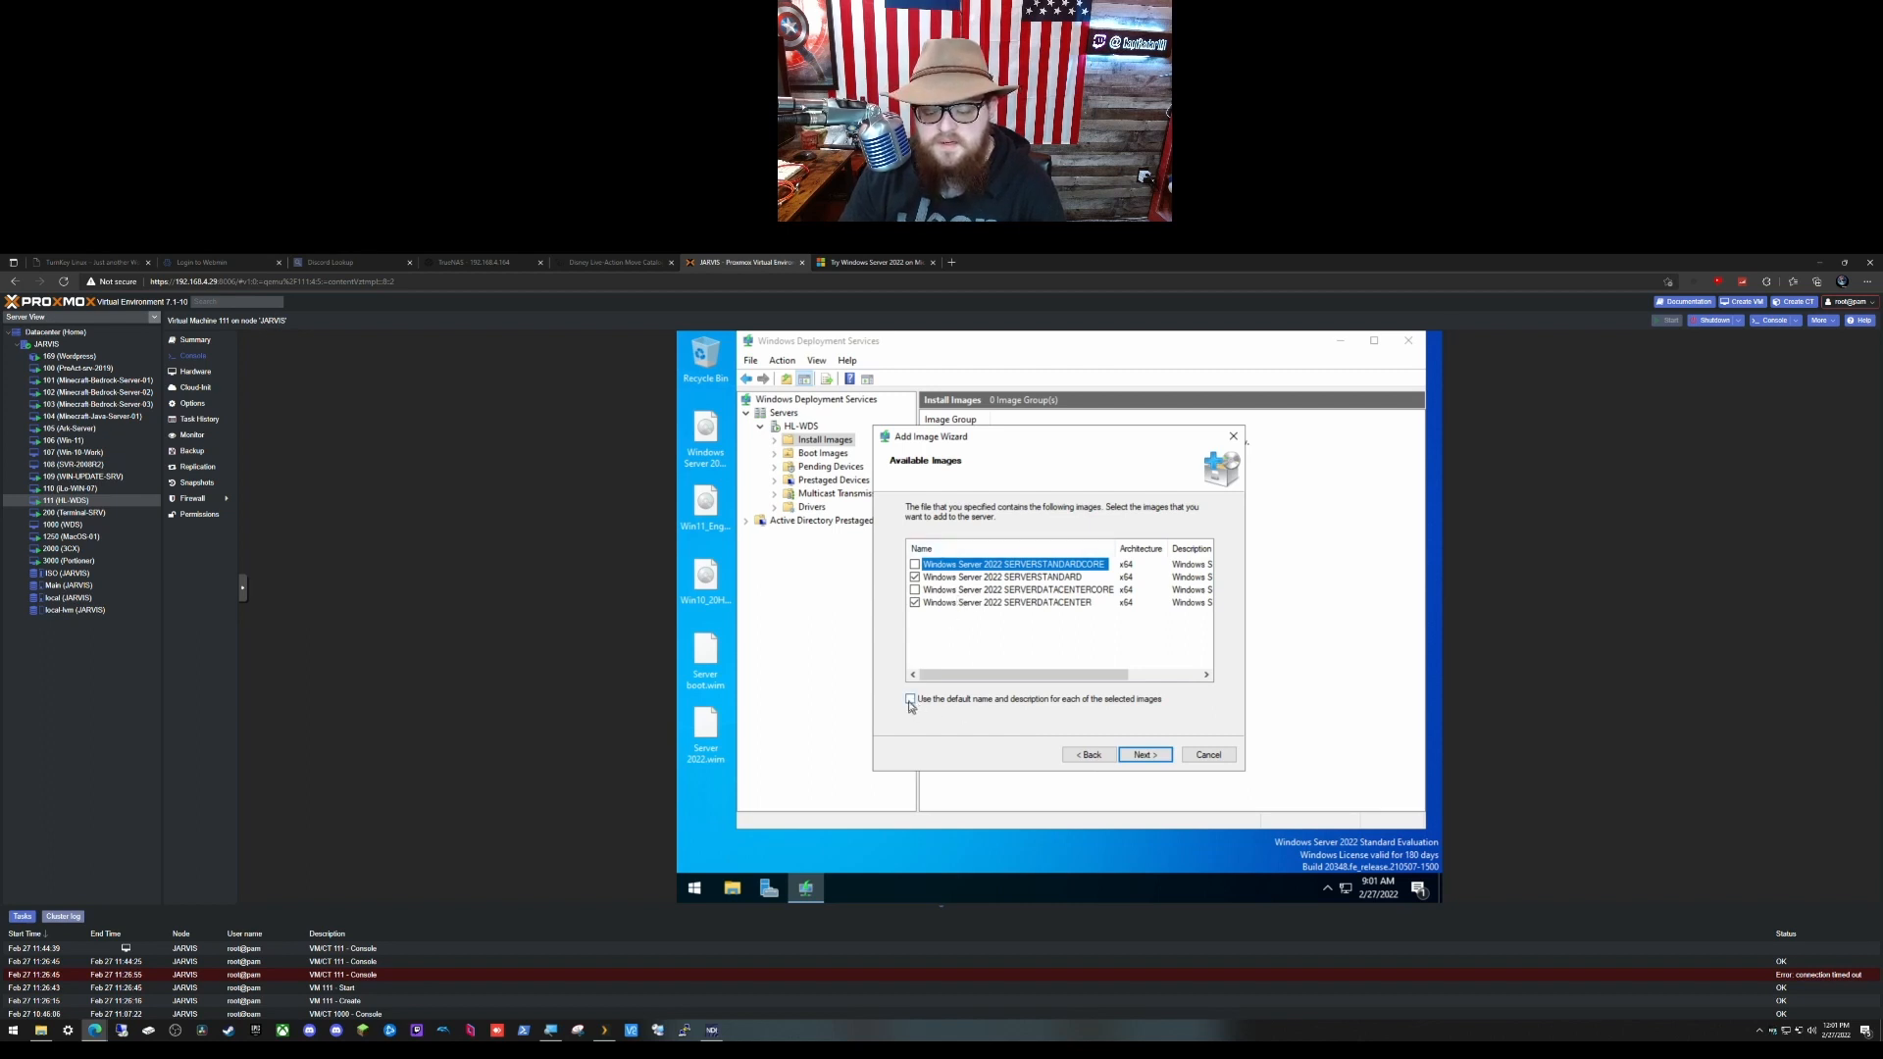
pyautogui.click(1139, 760)
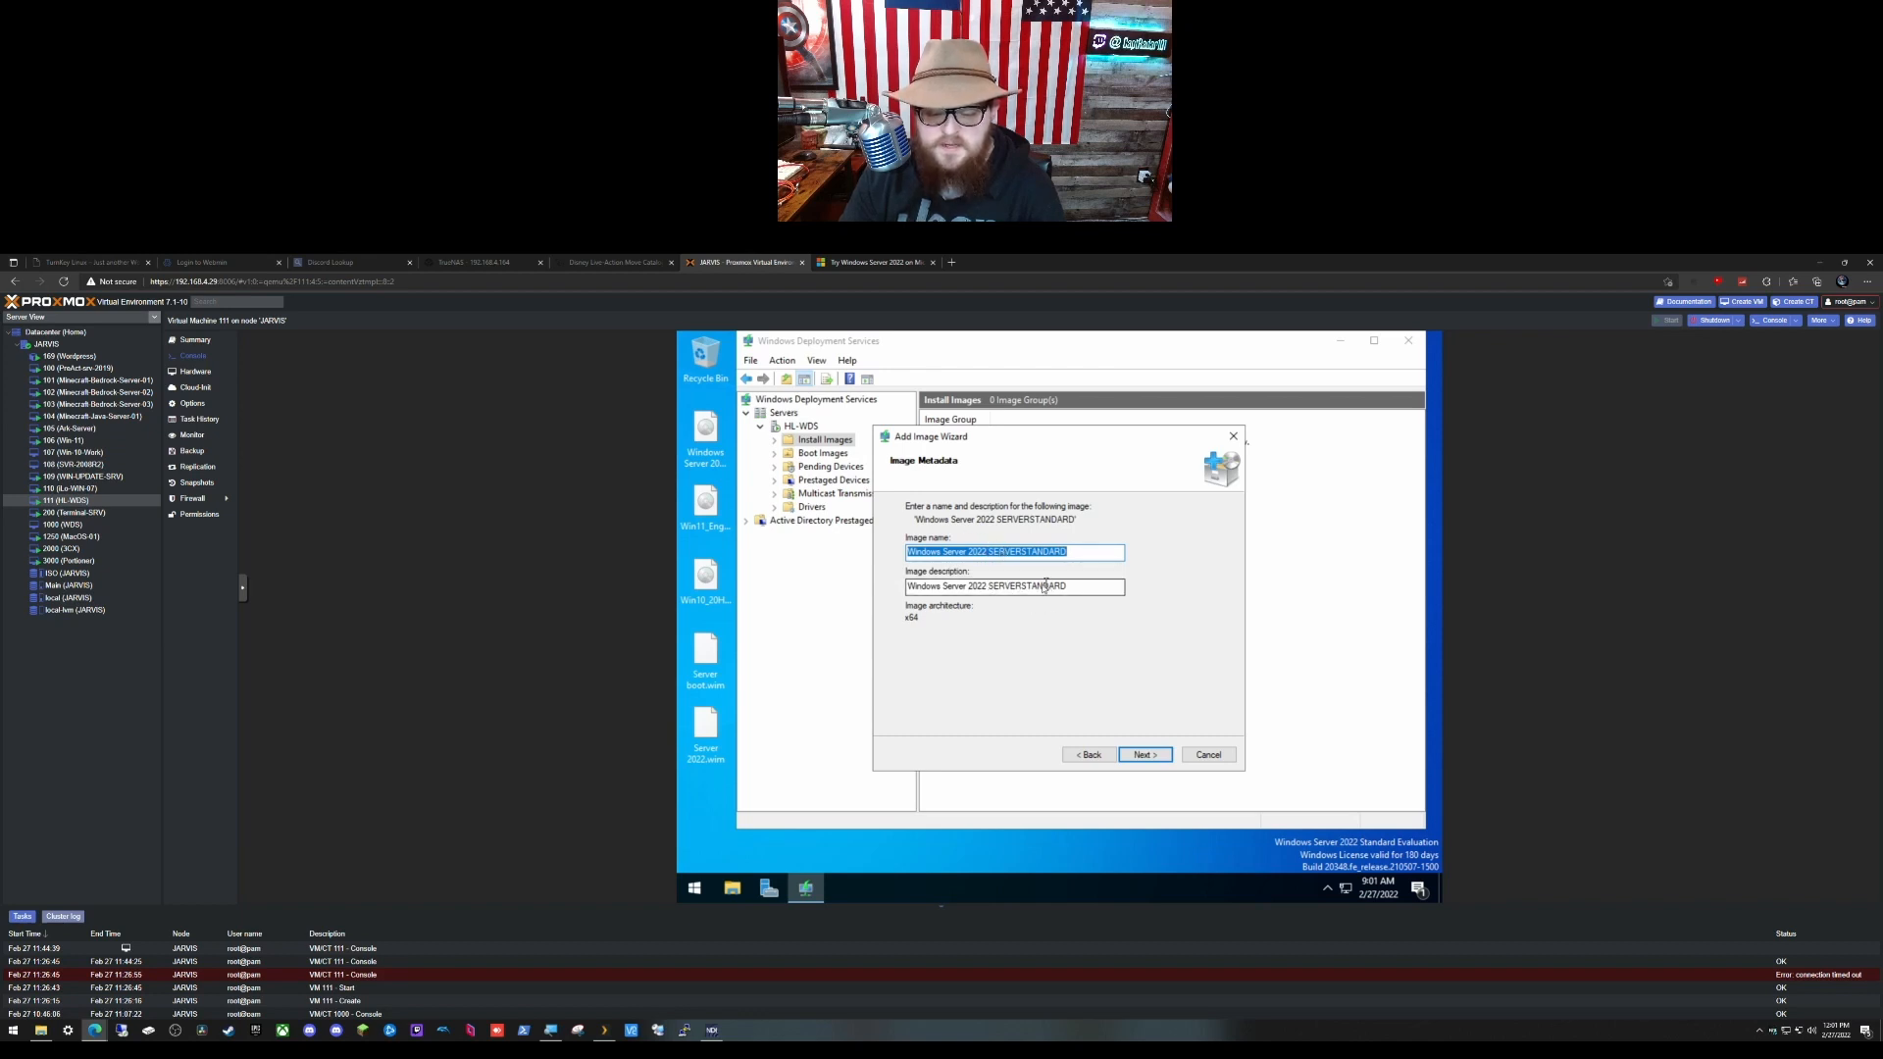
pyautogui.moveTo(1023, 586); pyautogui.dragTo(998, 585)
pyautogui.press('BackSpace')
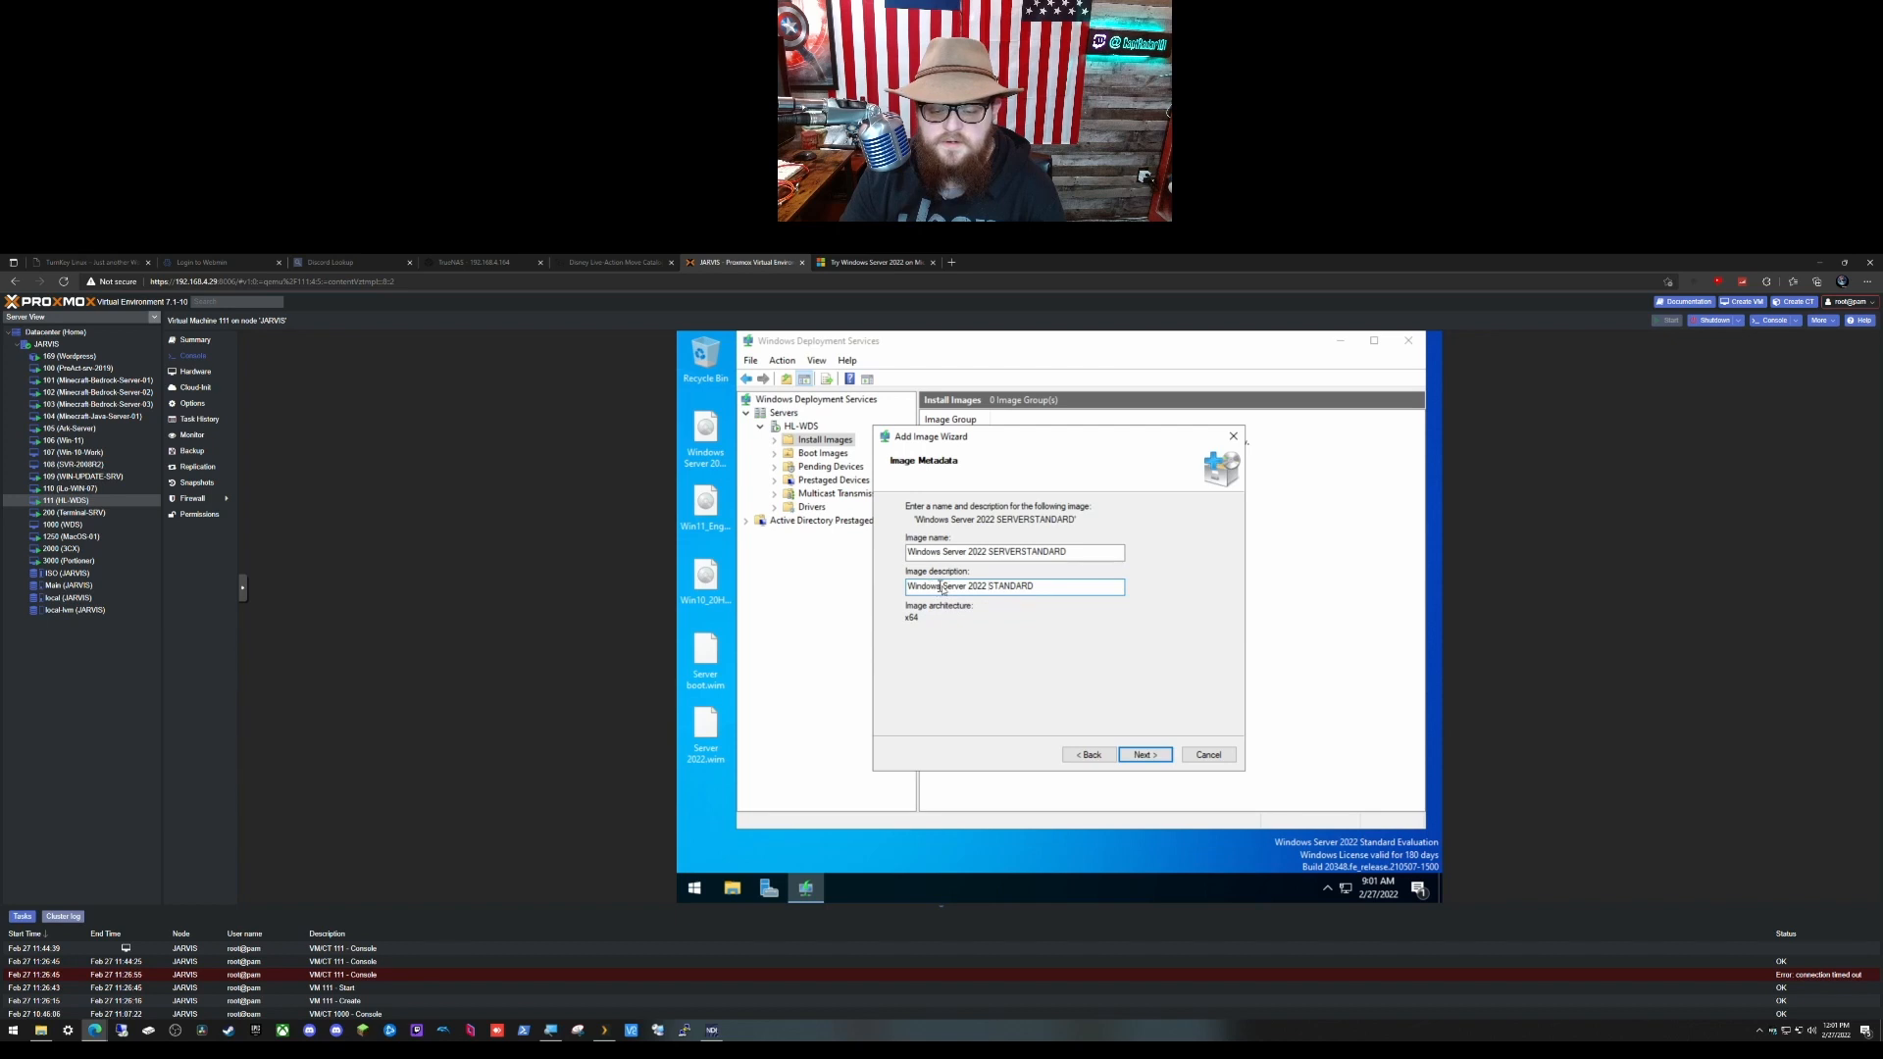
pyautogui.moveTo(942, 585); pyautogui.dragTo(890, 584)
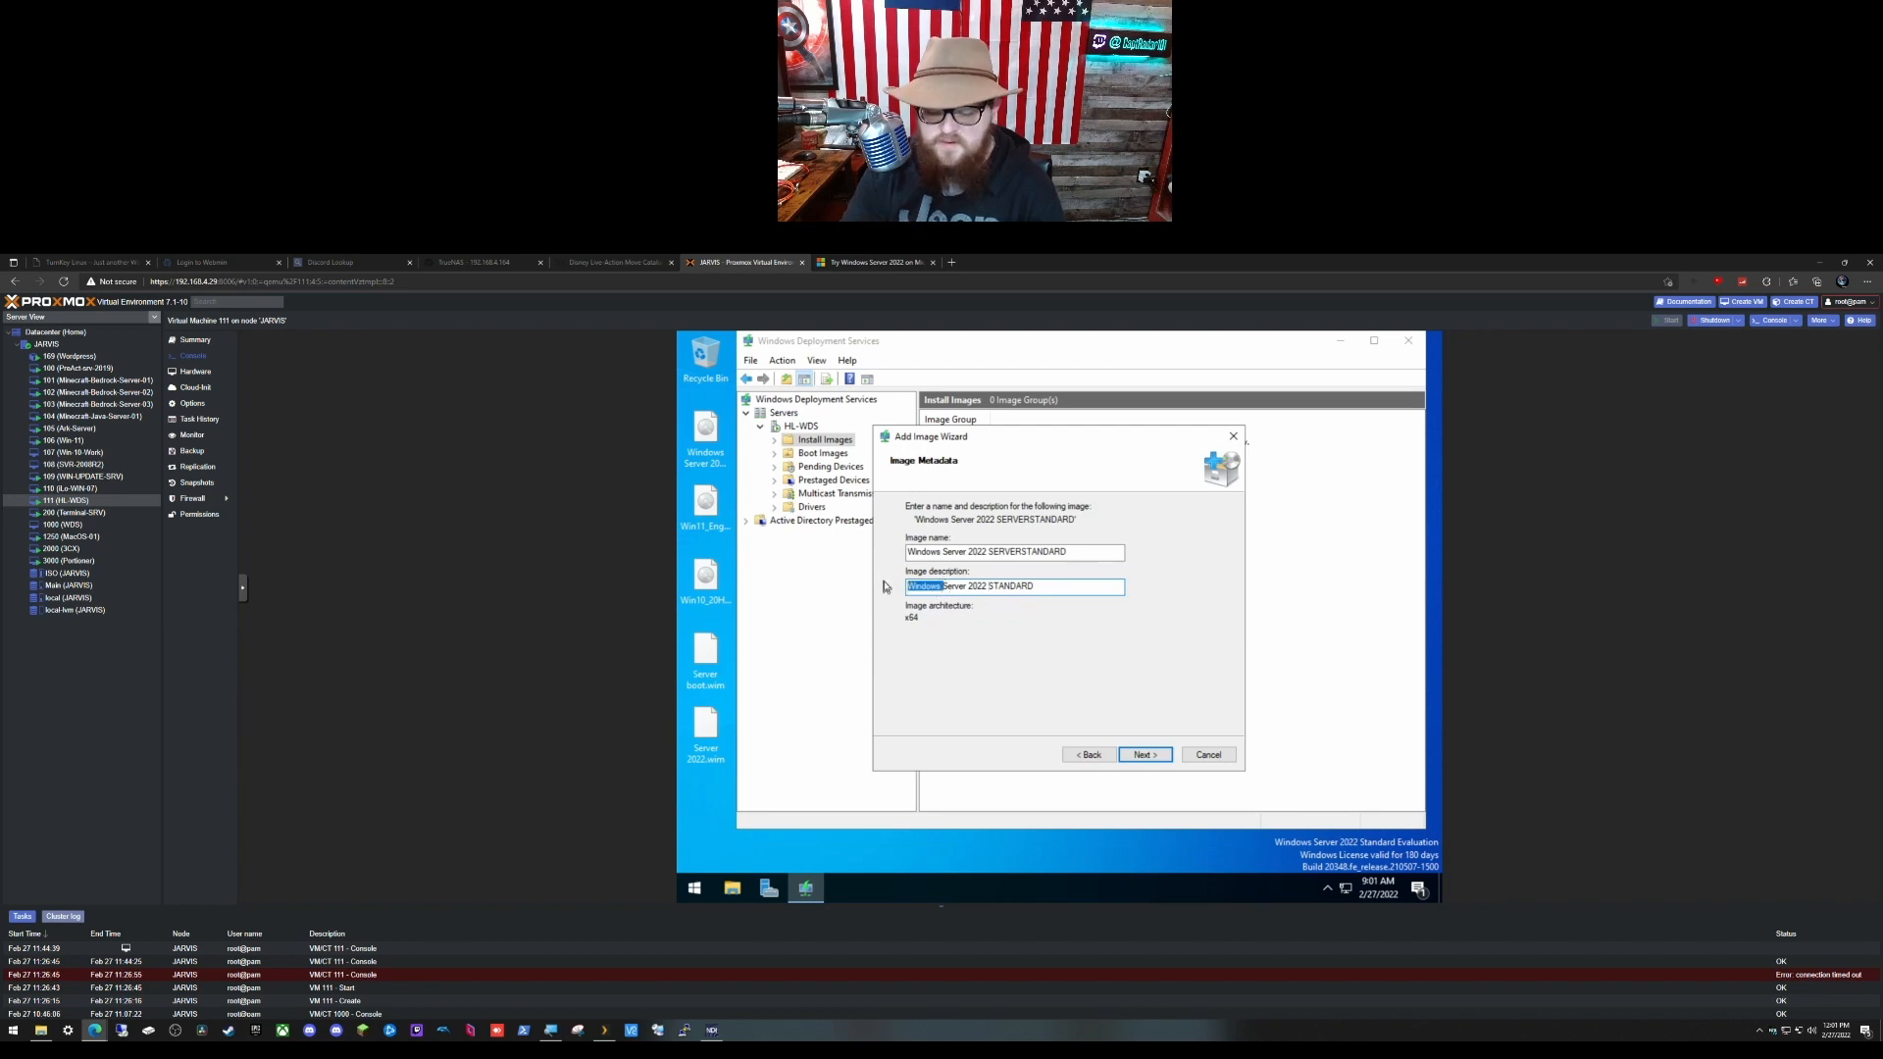
pyautogui.press('BackSpace')
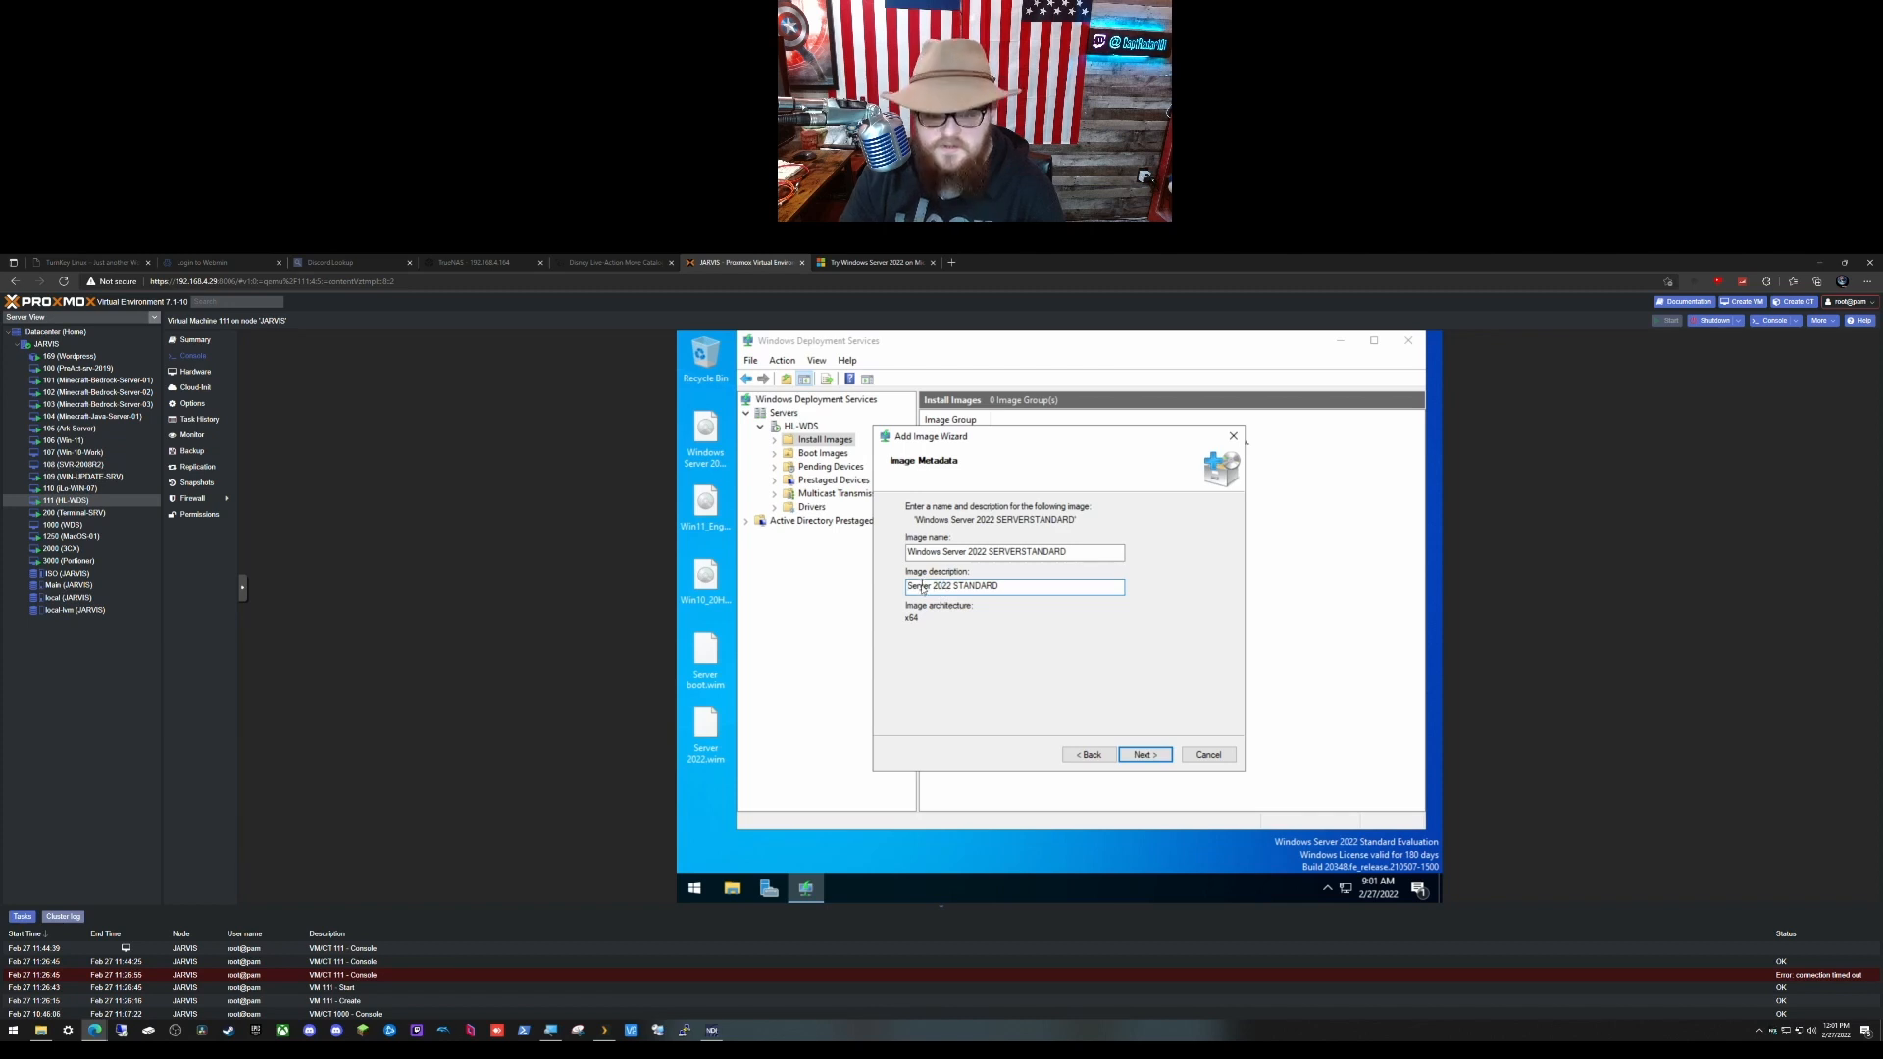
# Step: Shorten the Datacenter description to 'Server 2022 DATACENTER' and add both images
pyautogui.click(1137, 750)
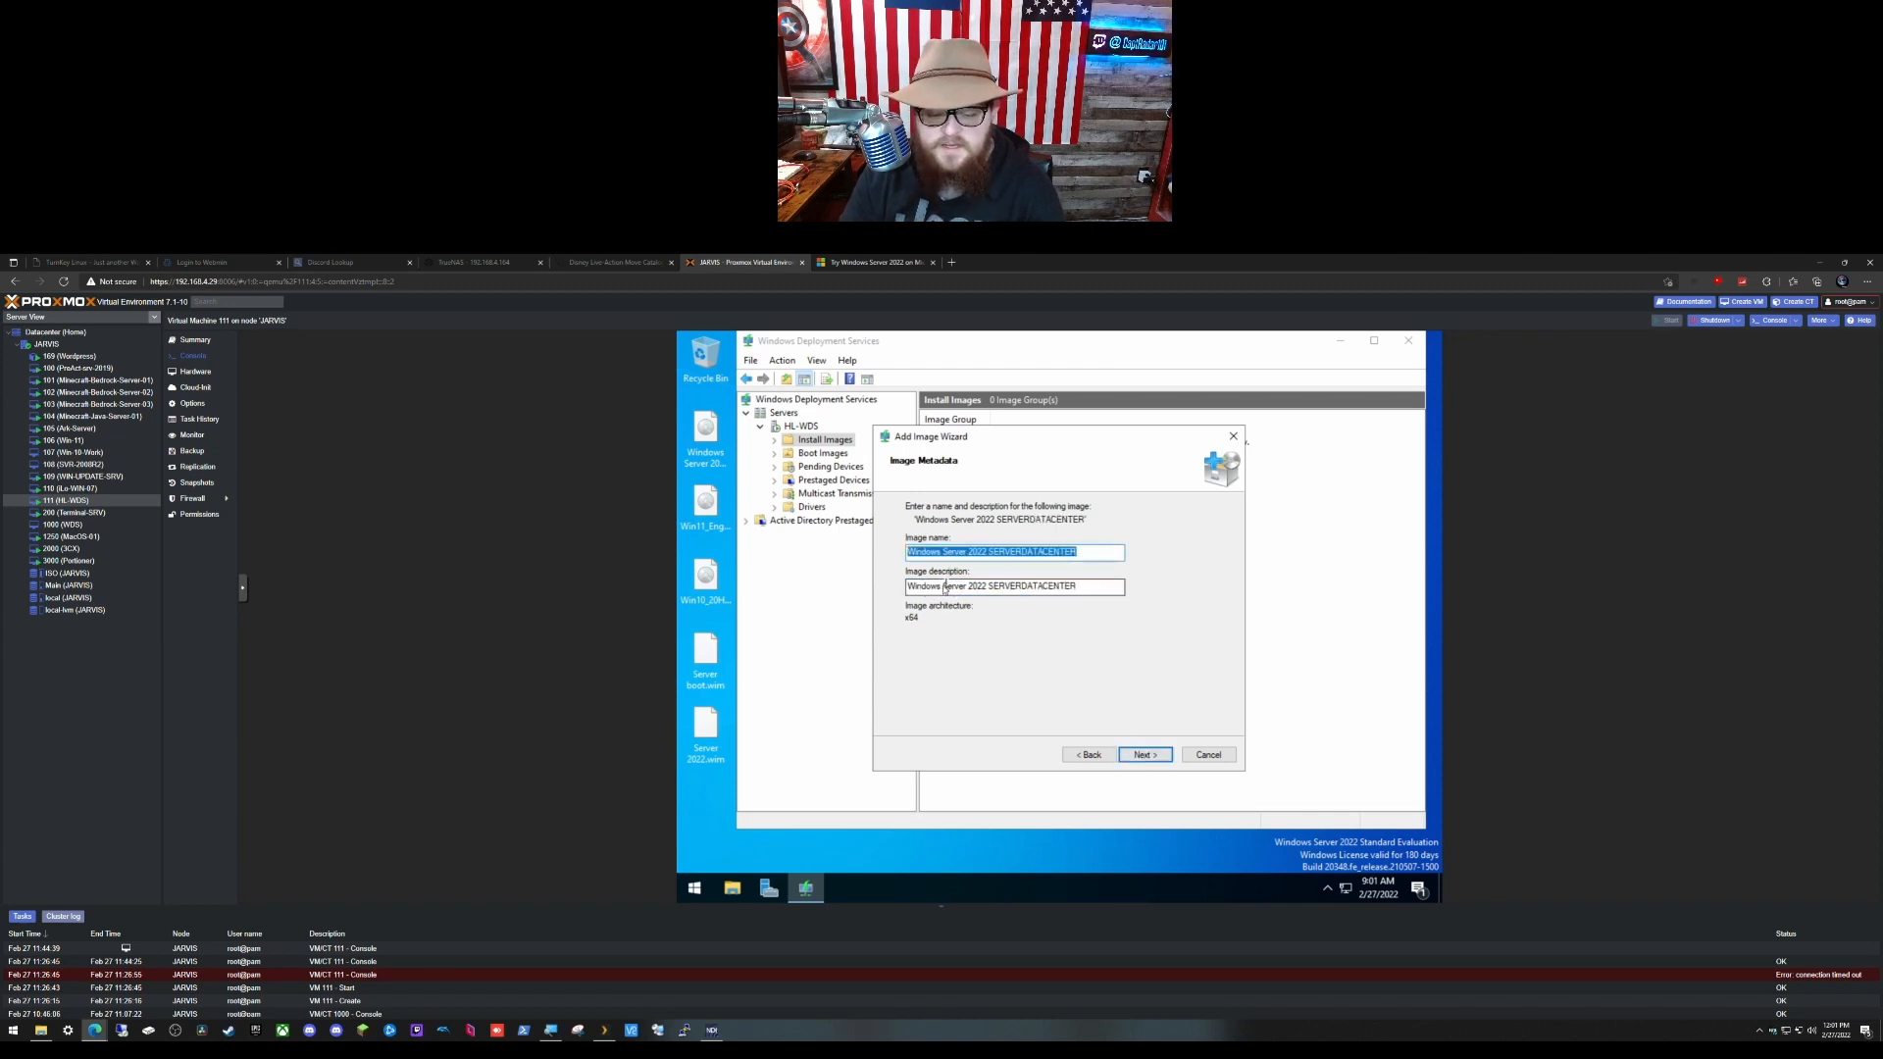
pyautogui.doubleClick(924, 586)
pyautogui.press('BackSpace')
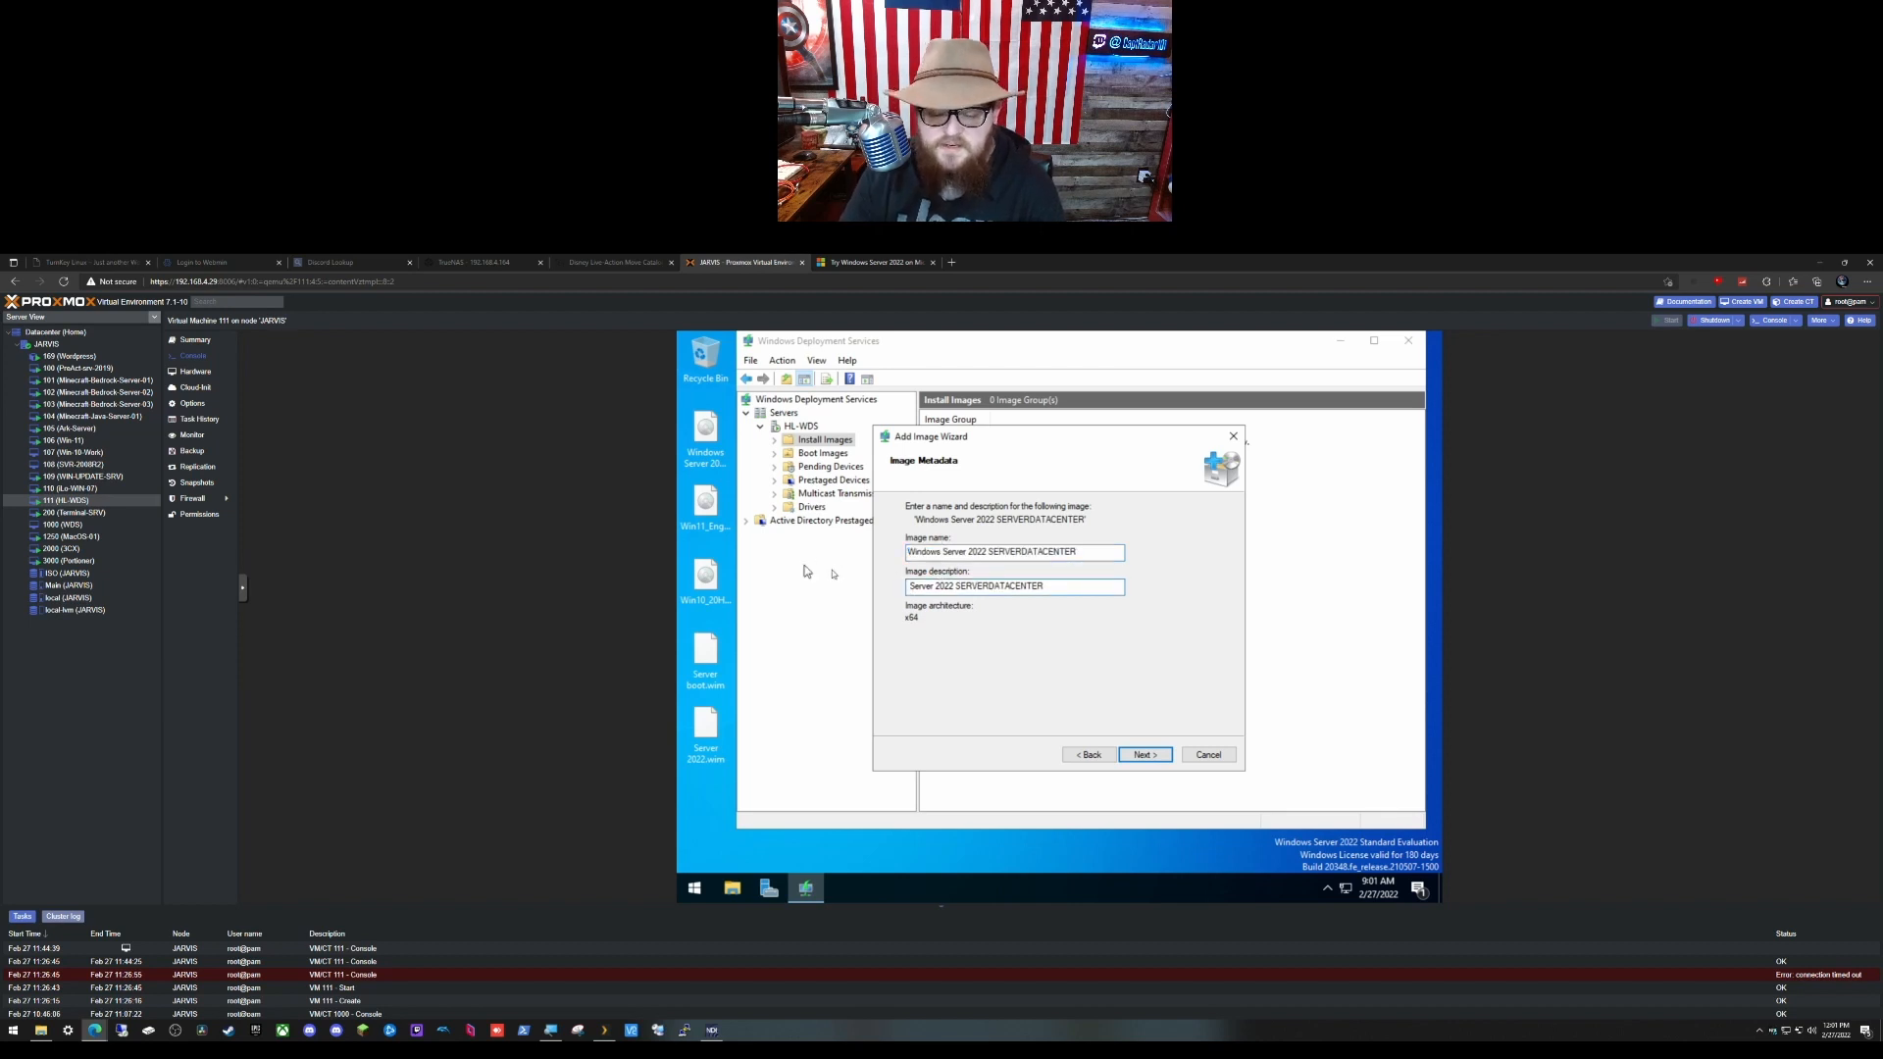
pyautogui.moveTo(989, 587); pyautogui.dragTo(958, 588)
pyautogui.press('BackSpace')
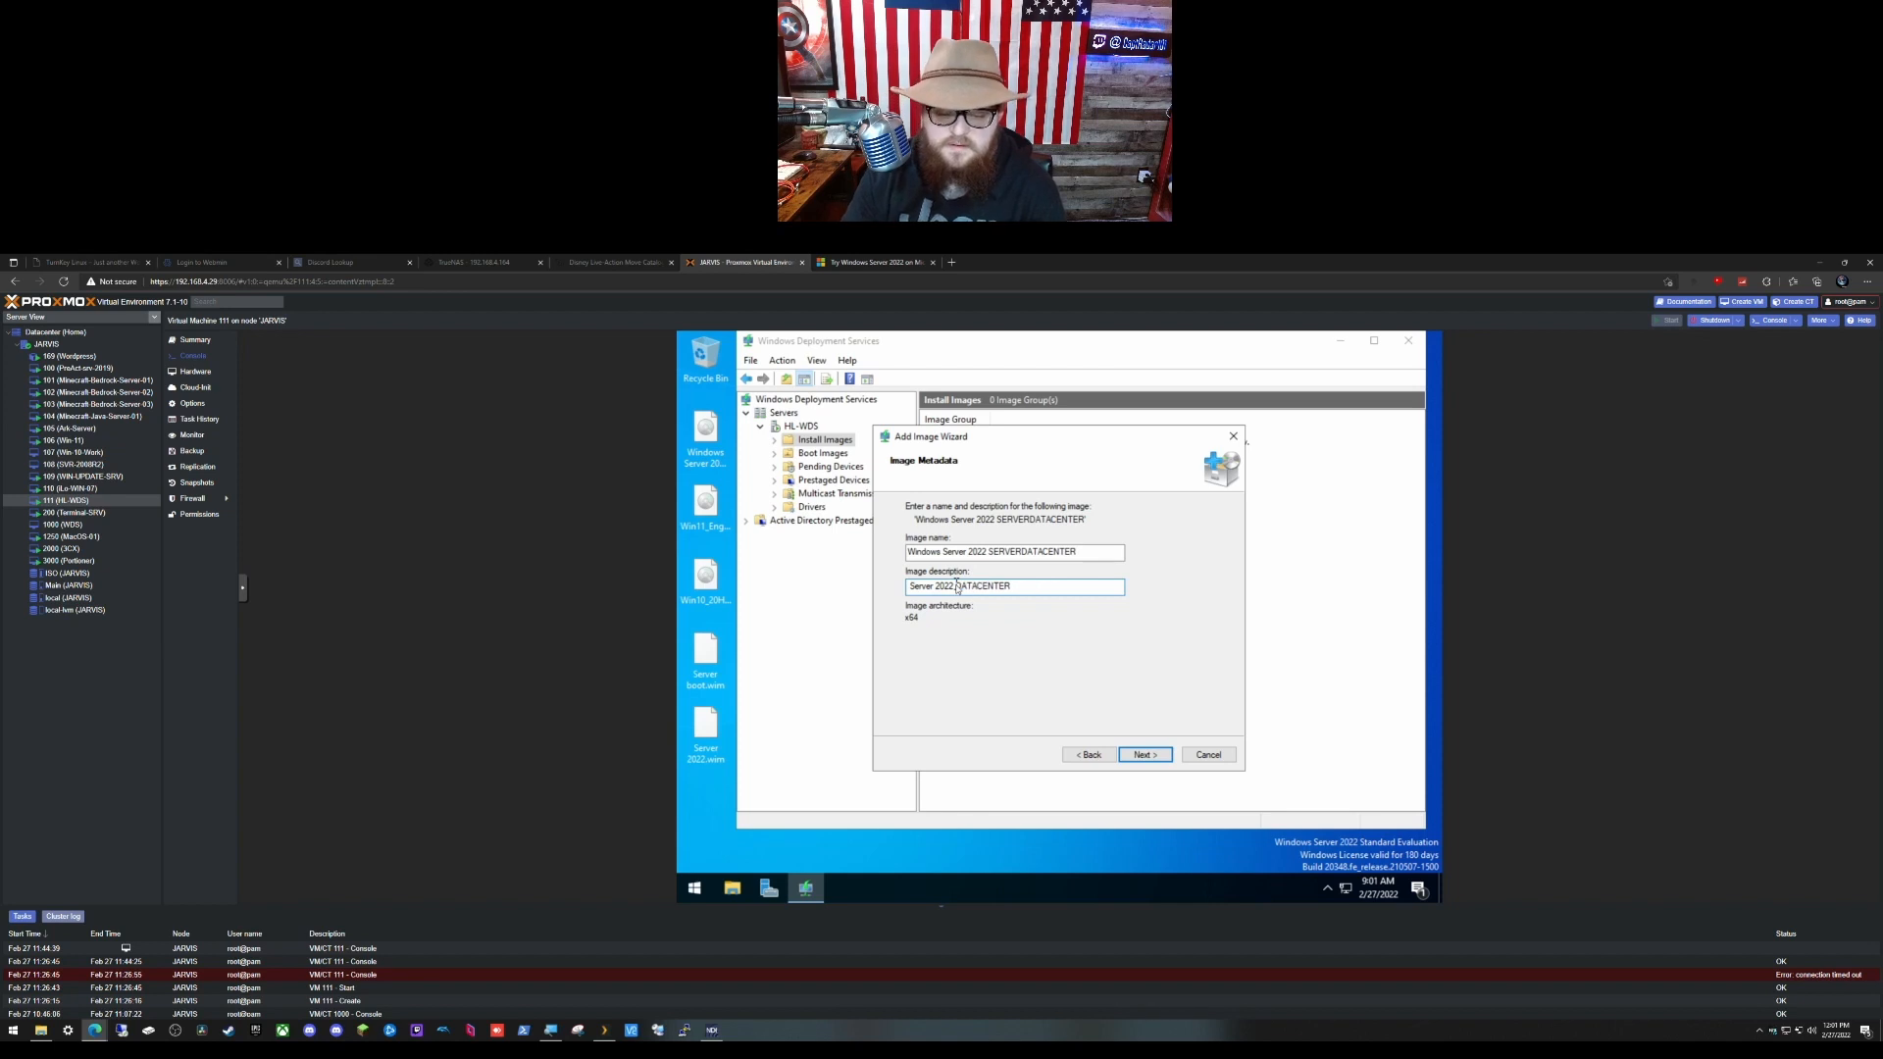
pyautogui.click(1145, 755)
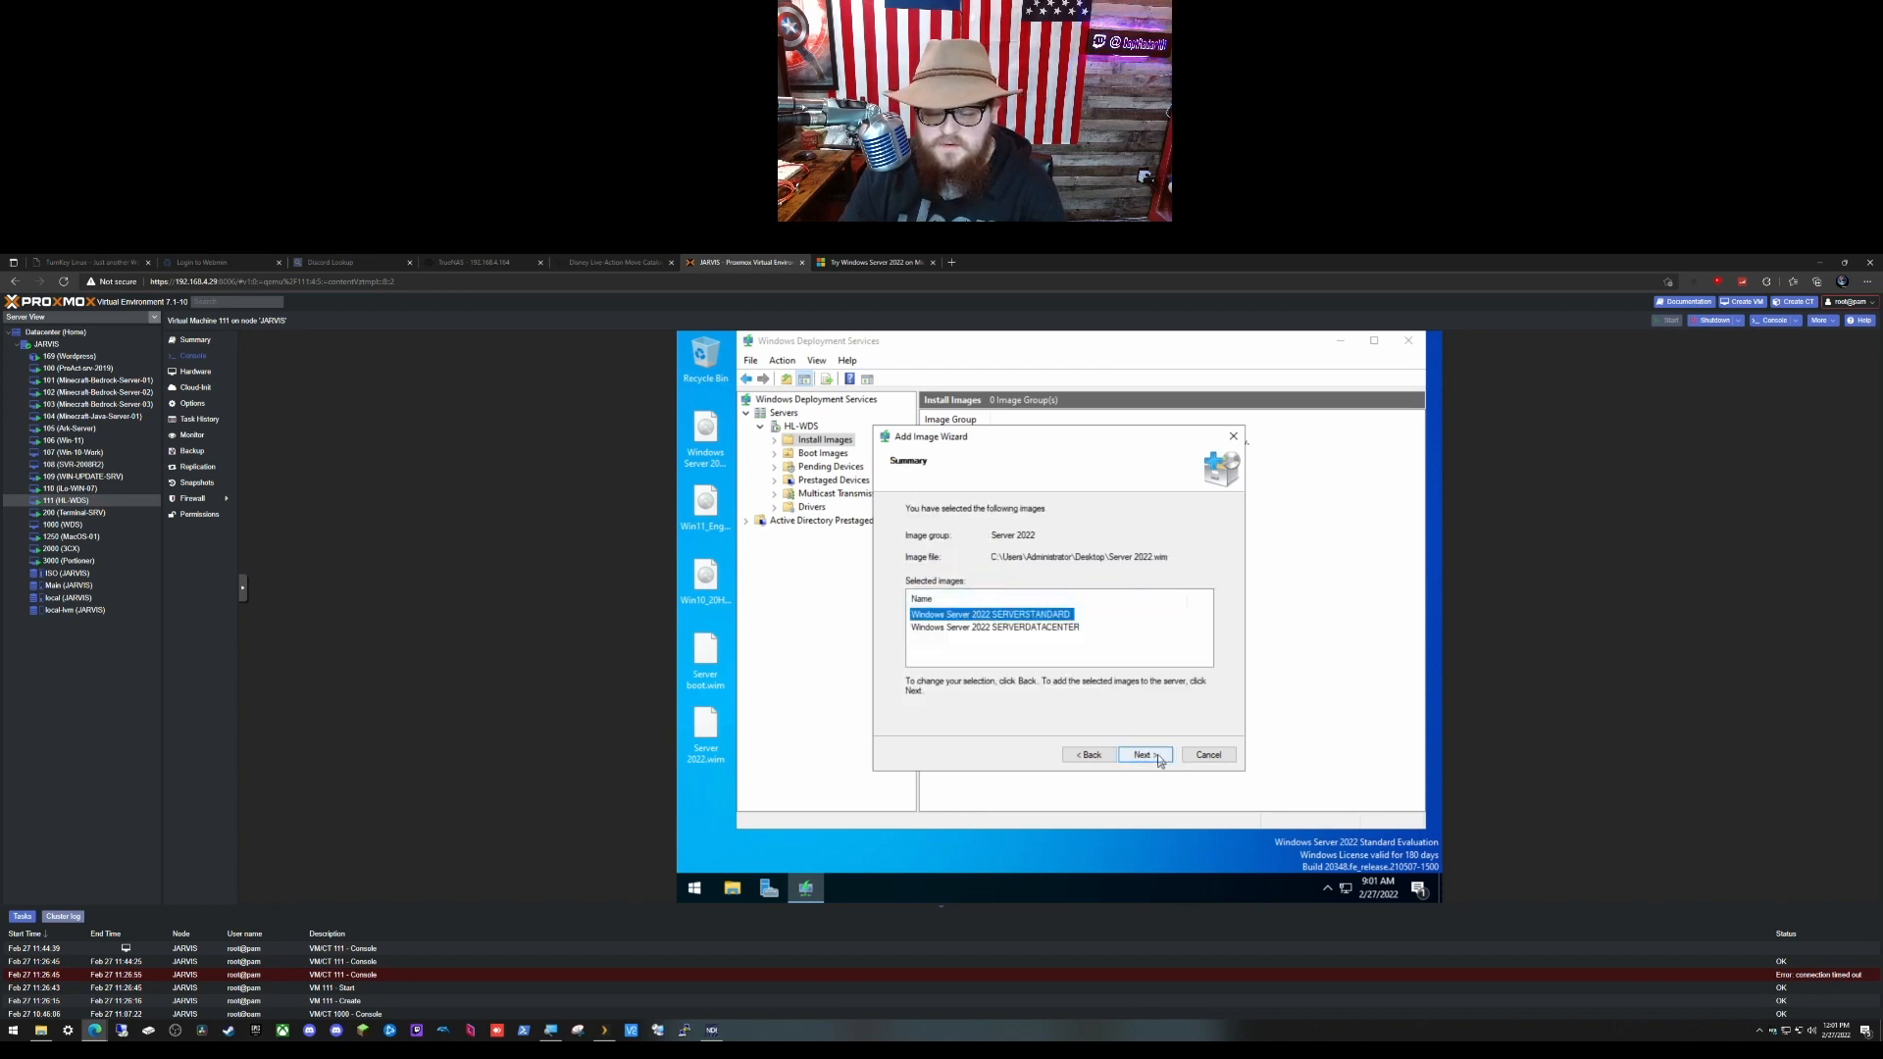
pyautogui.click(1156, 756)
pyautogui.click(1156, 756)
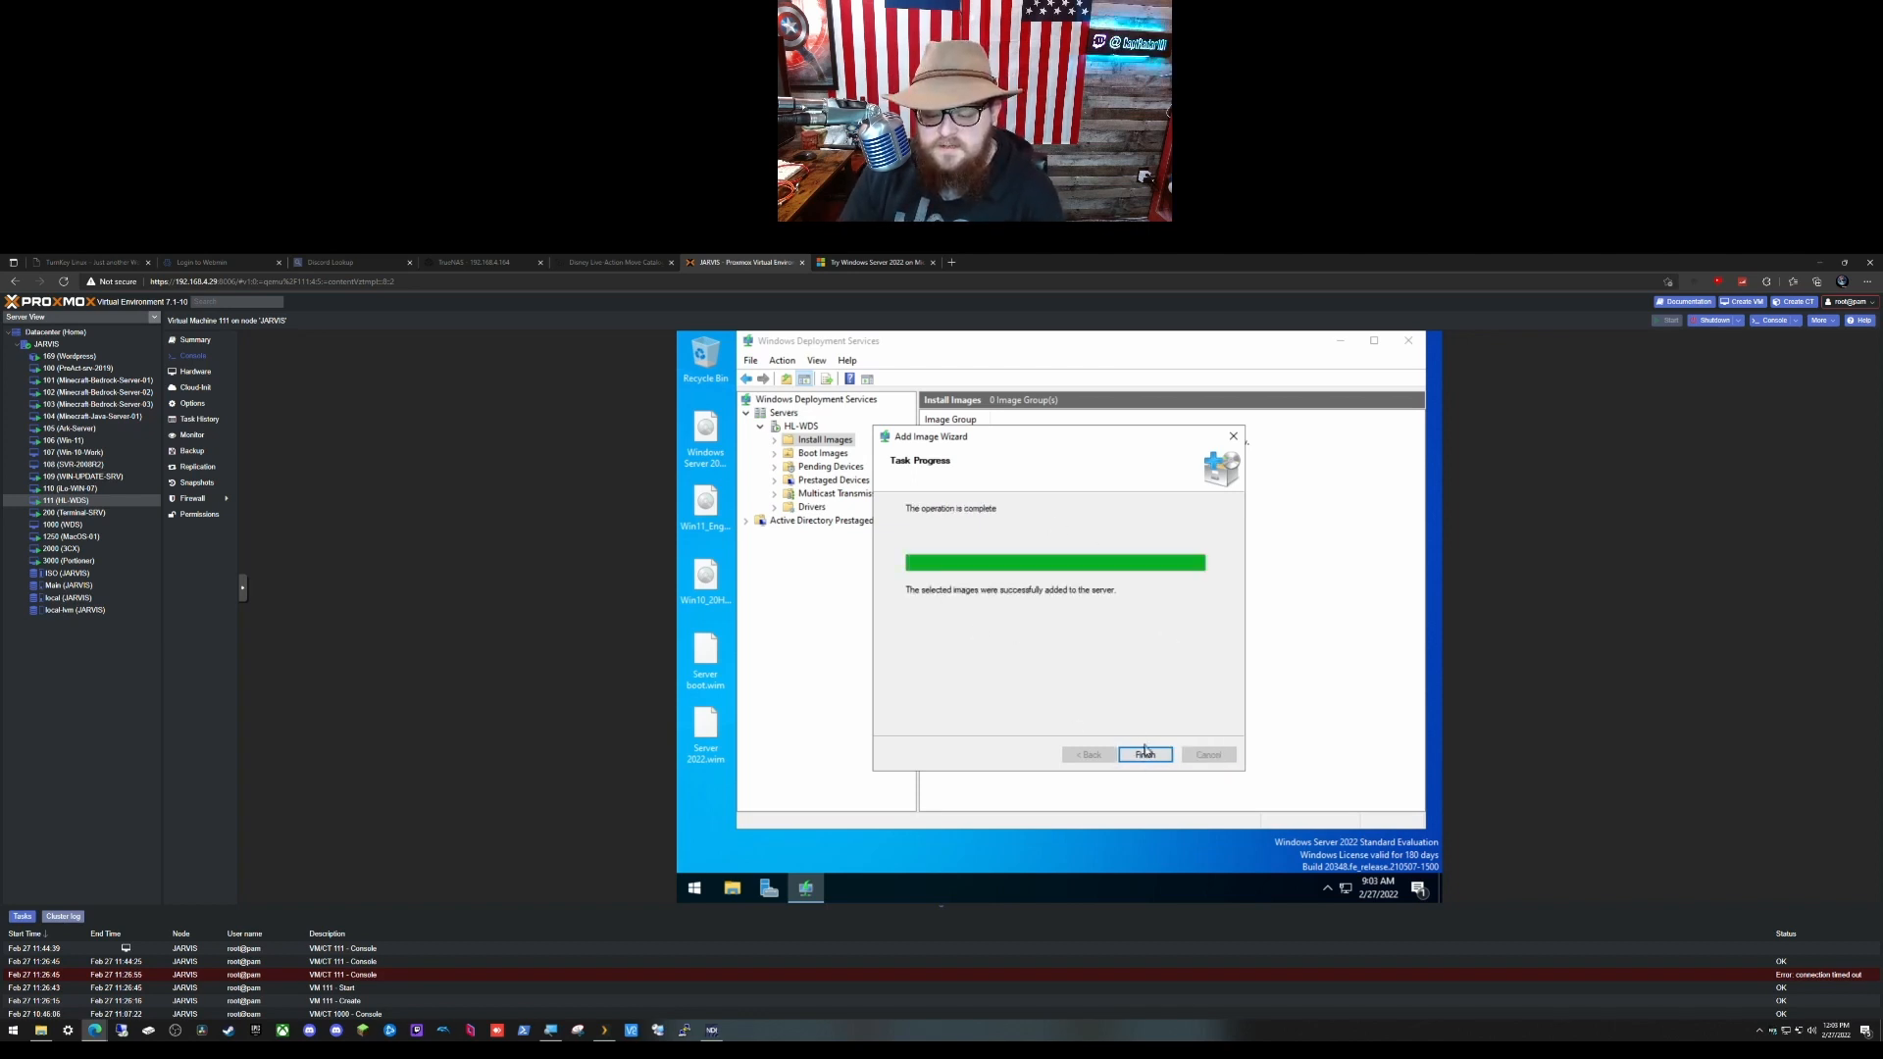
pyautogui.click(1144, 753)
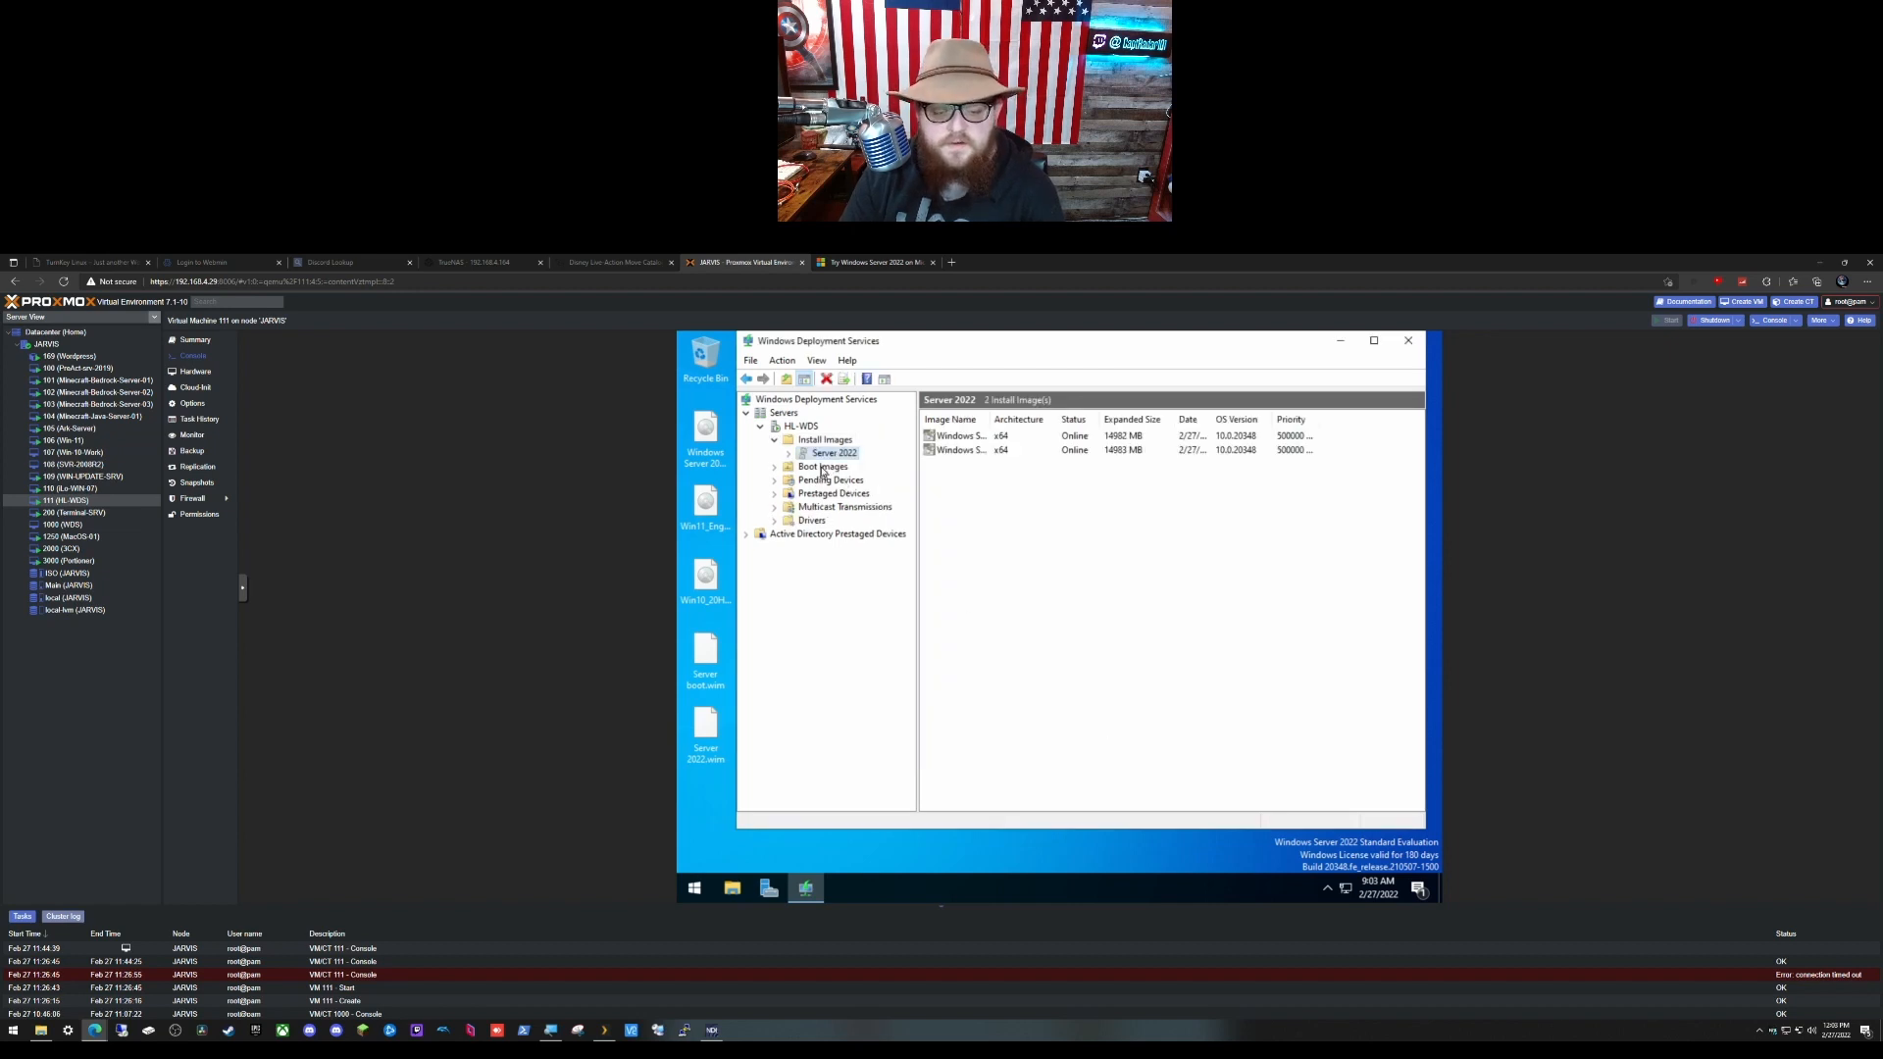
# Step: Add Server boot.wim as a boot image with its default name and description
pyautogui.click(822, 469)
pyautogui.rightClick(822, 469)
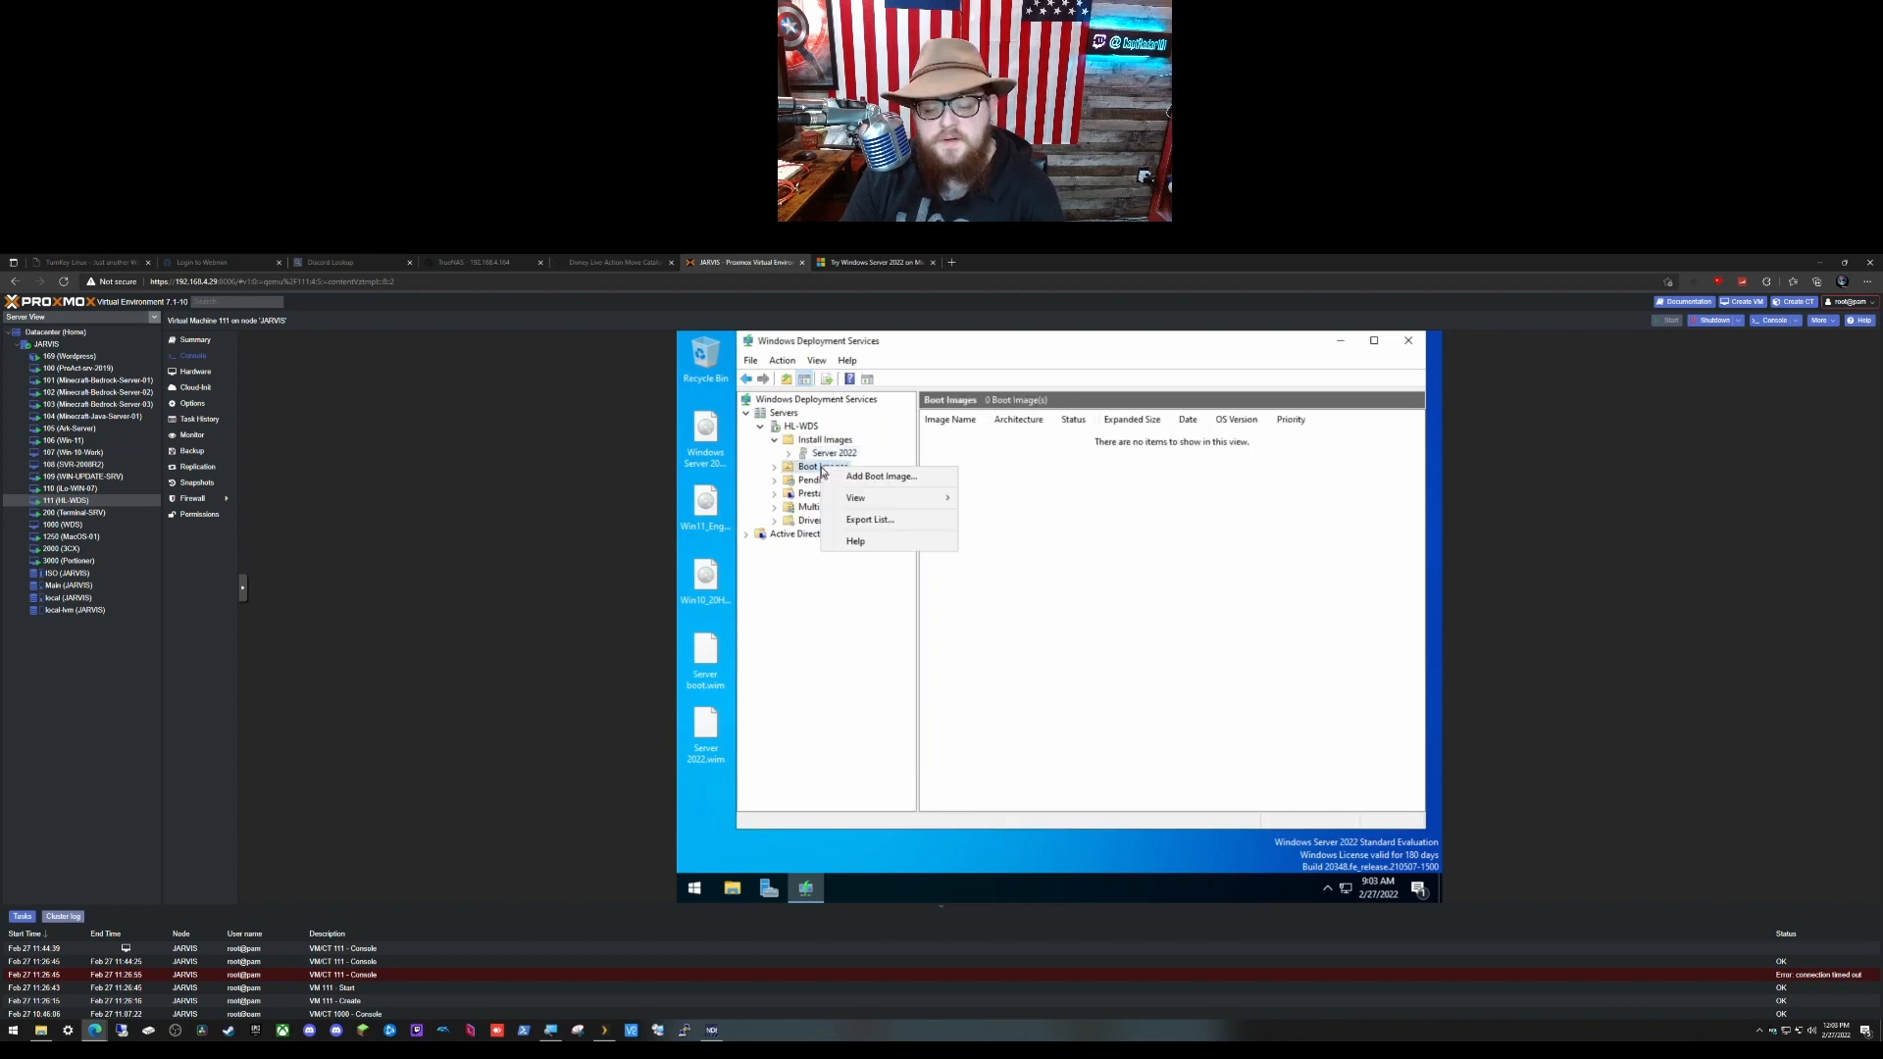
pyautogui.click(888, 477)
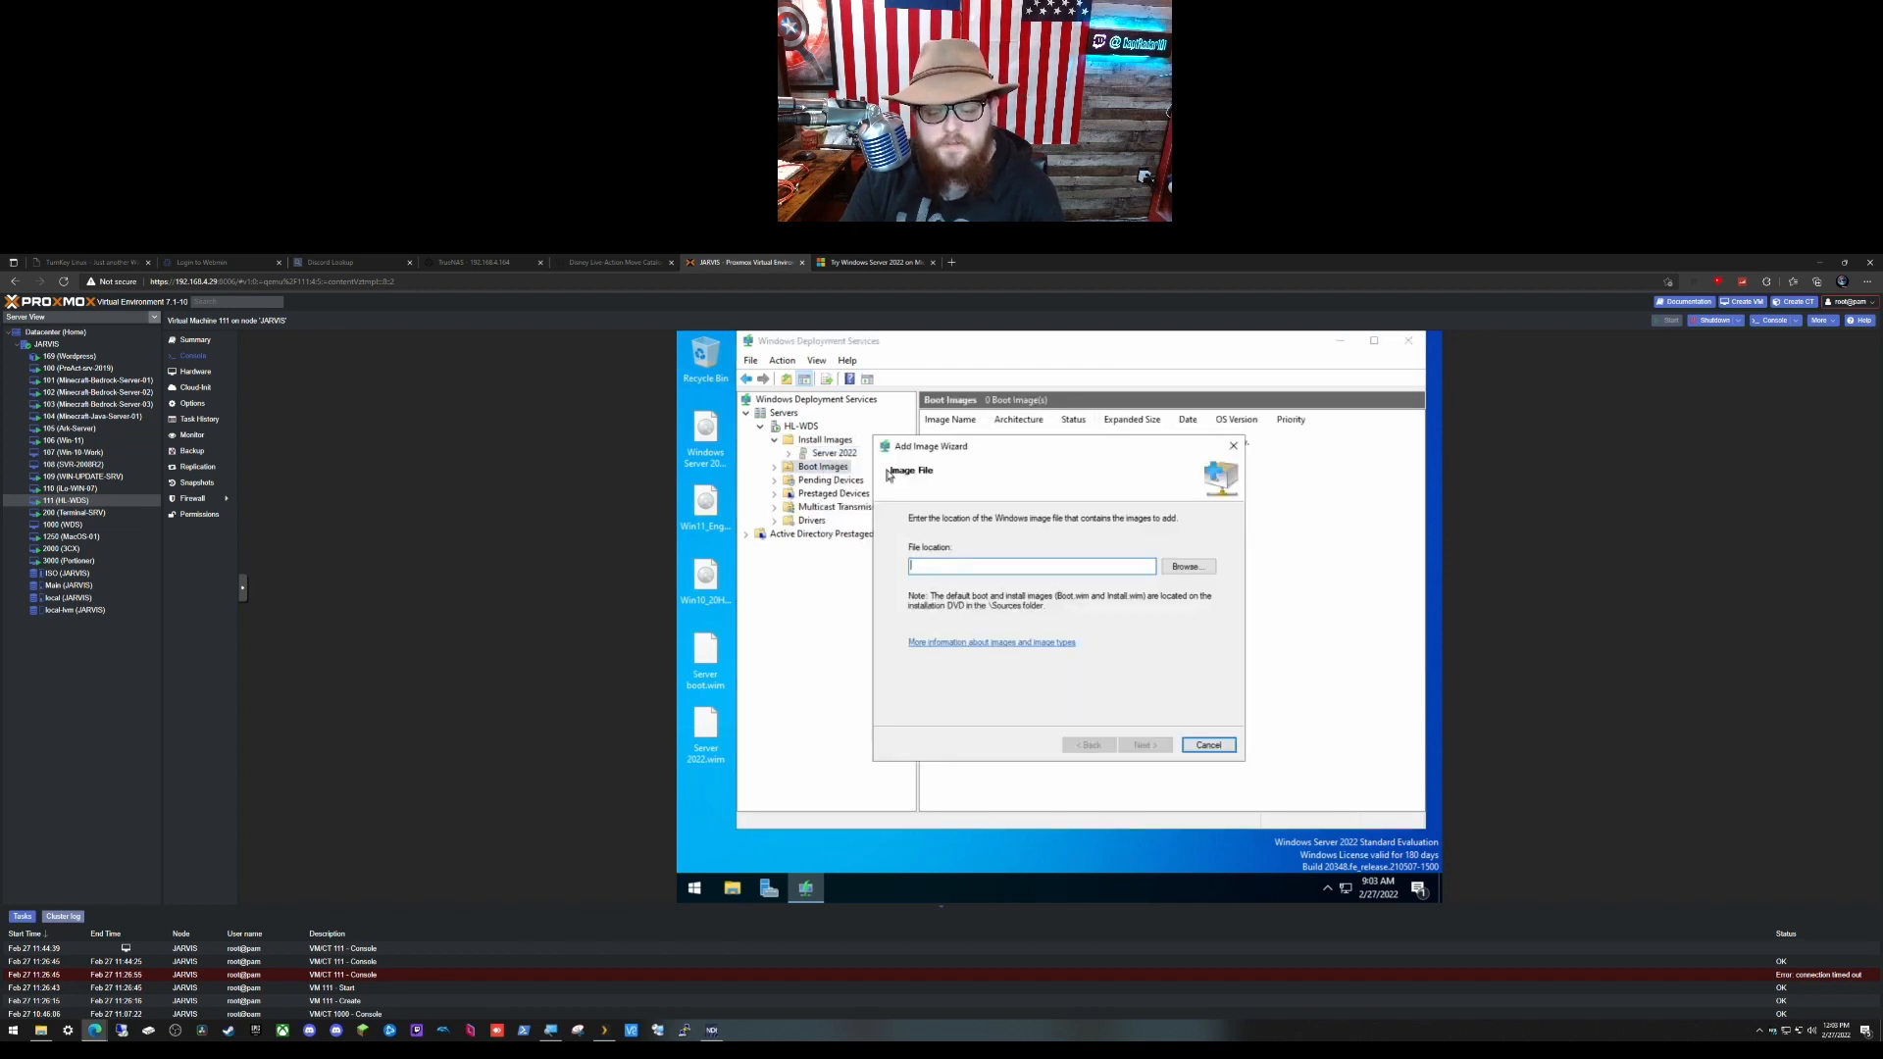
pyautogui.click(1185, 566)
pyautogui.click(998, 535)
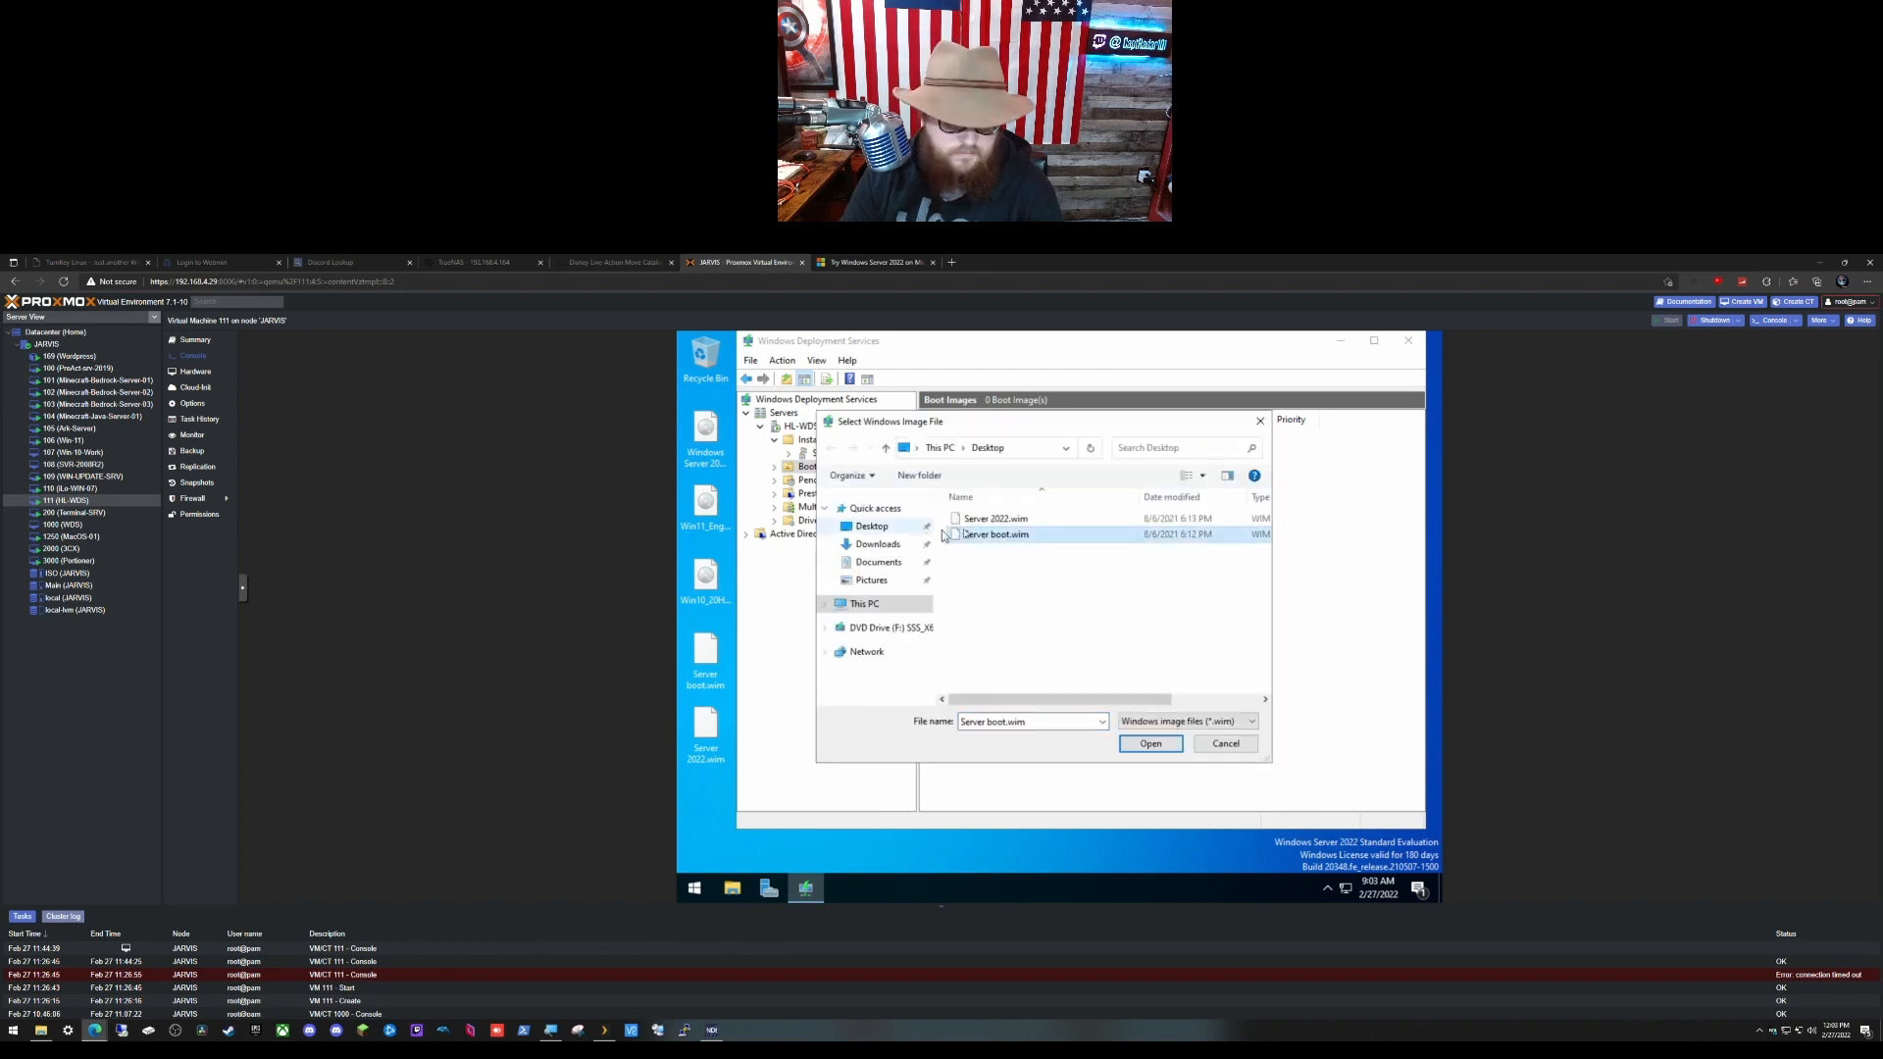
pyautogui.click(1154, 746)
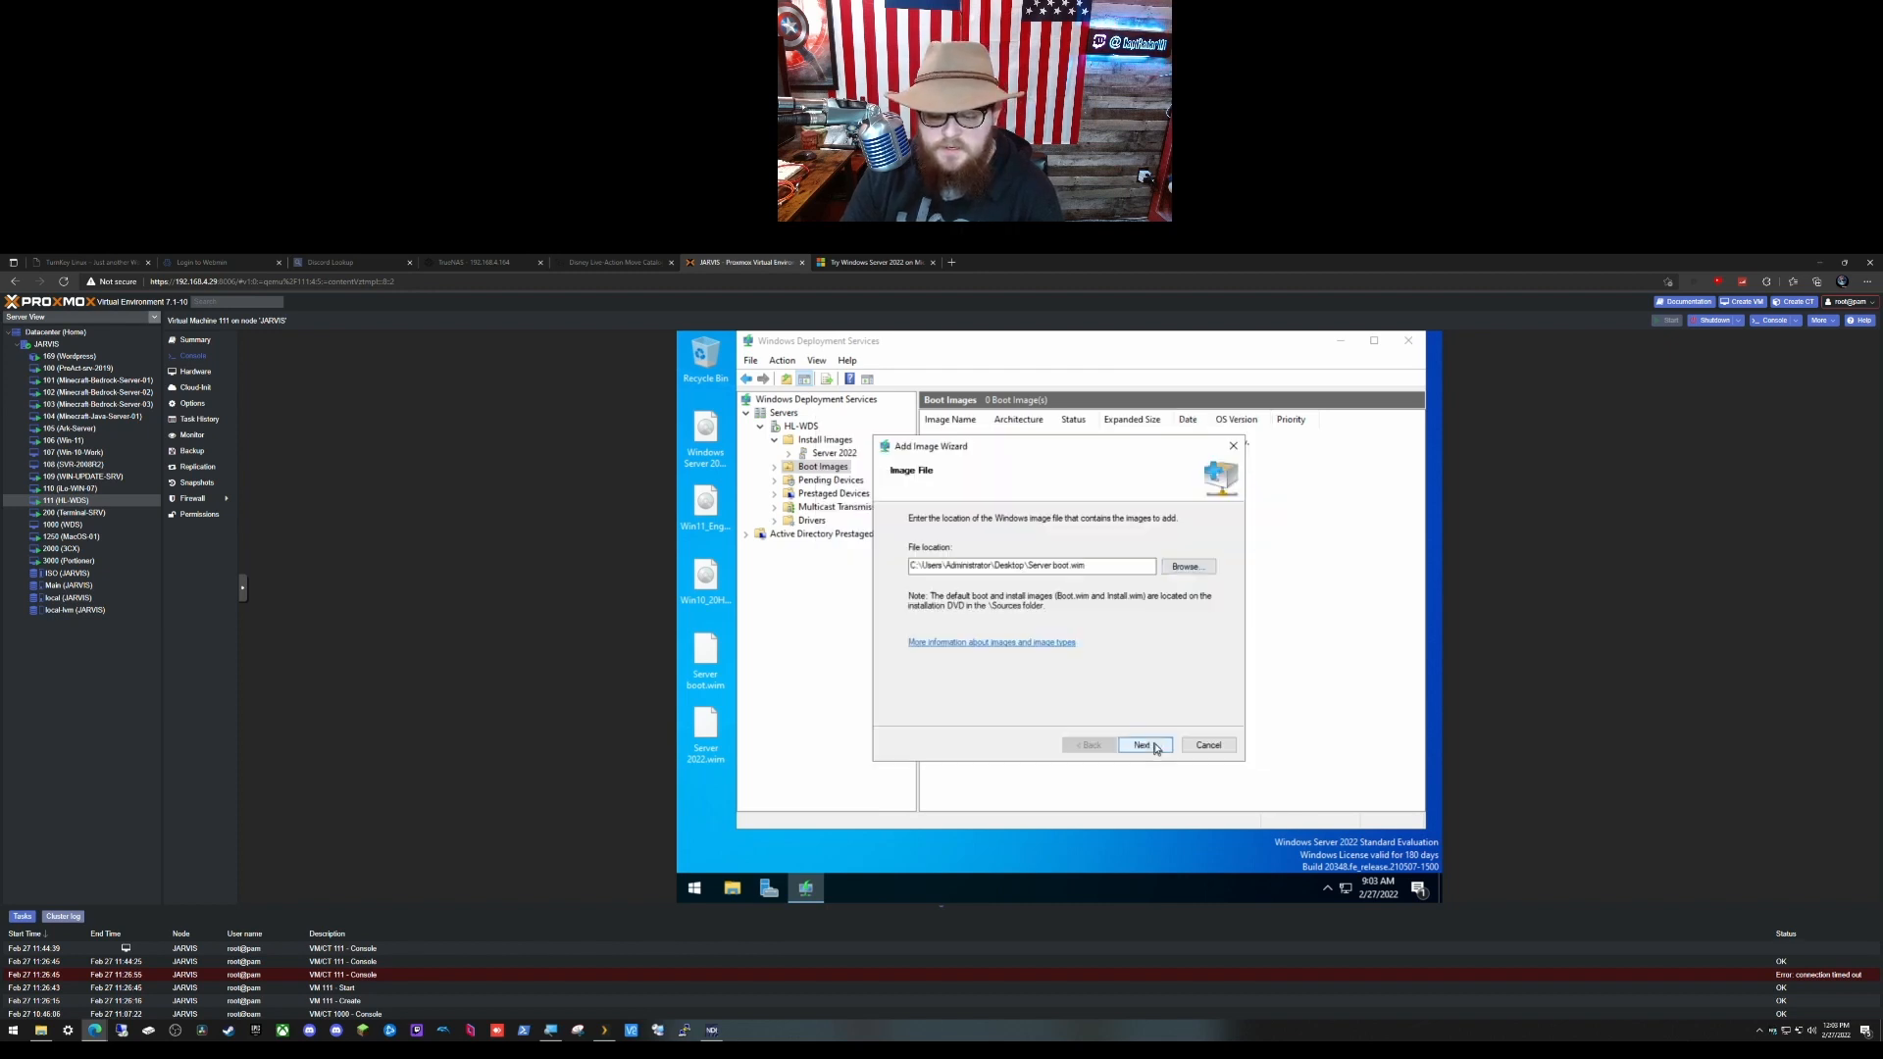
pyautogui.click(1143, 745)
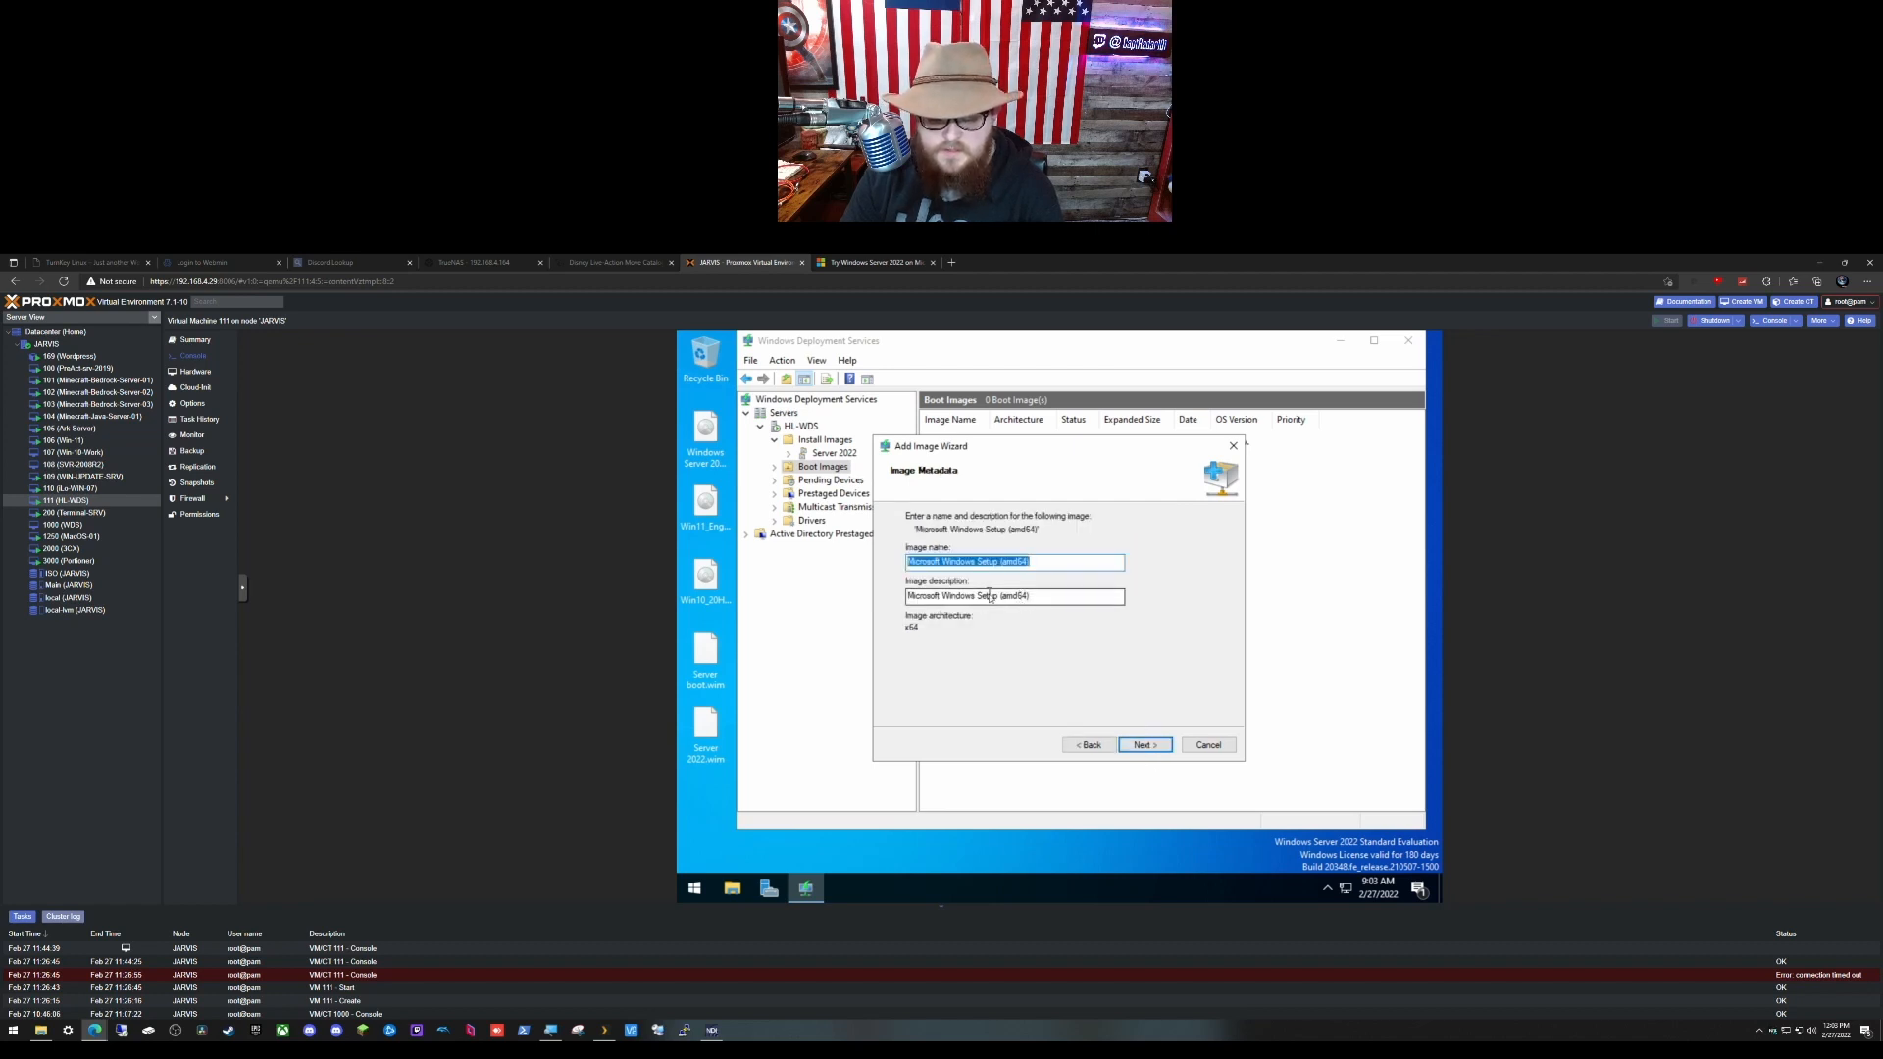
pyautogui.click(1152, 747)
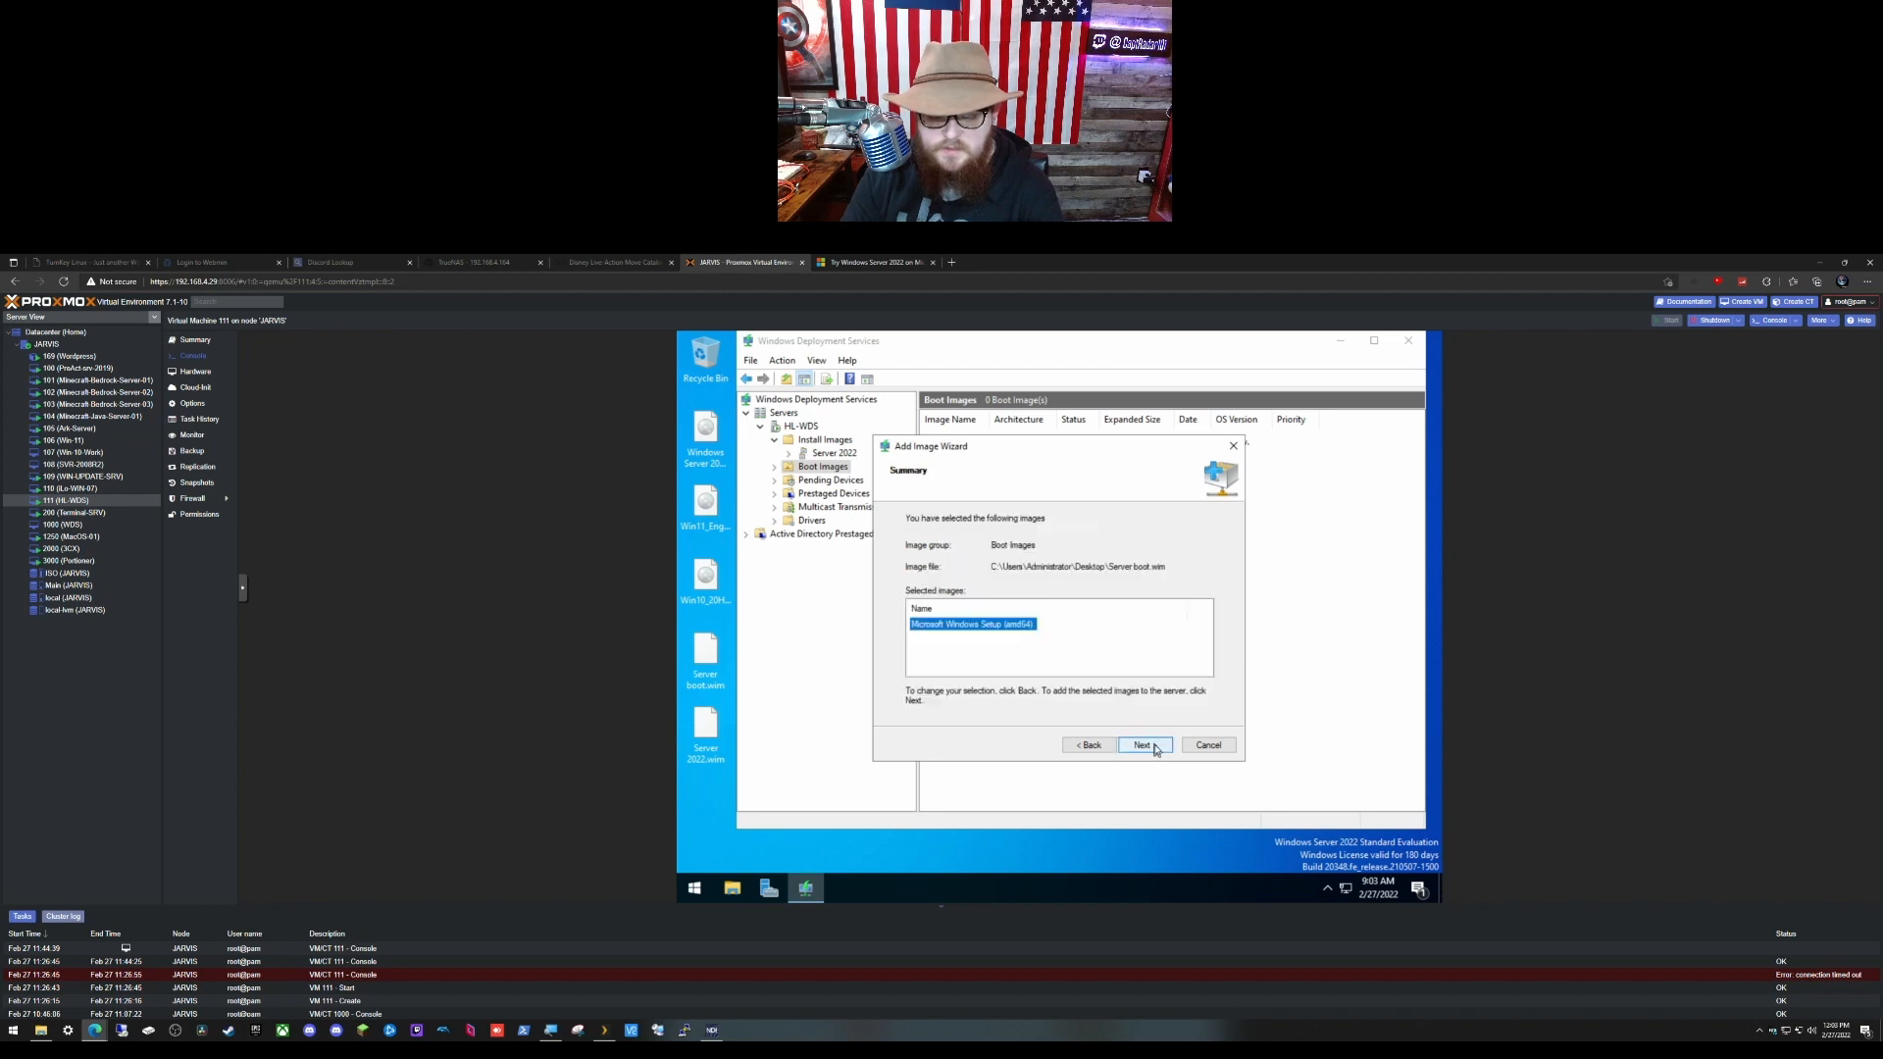
pyautogui.click(1156, 749)
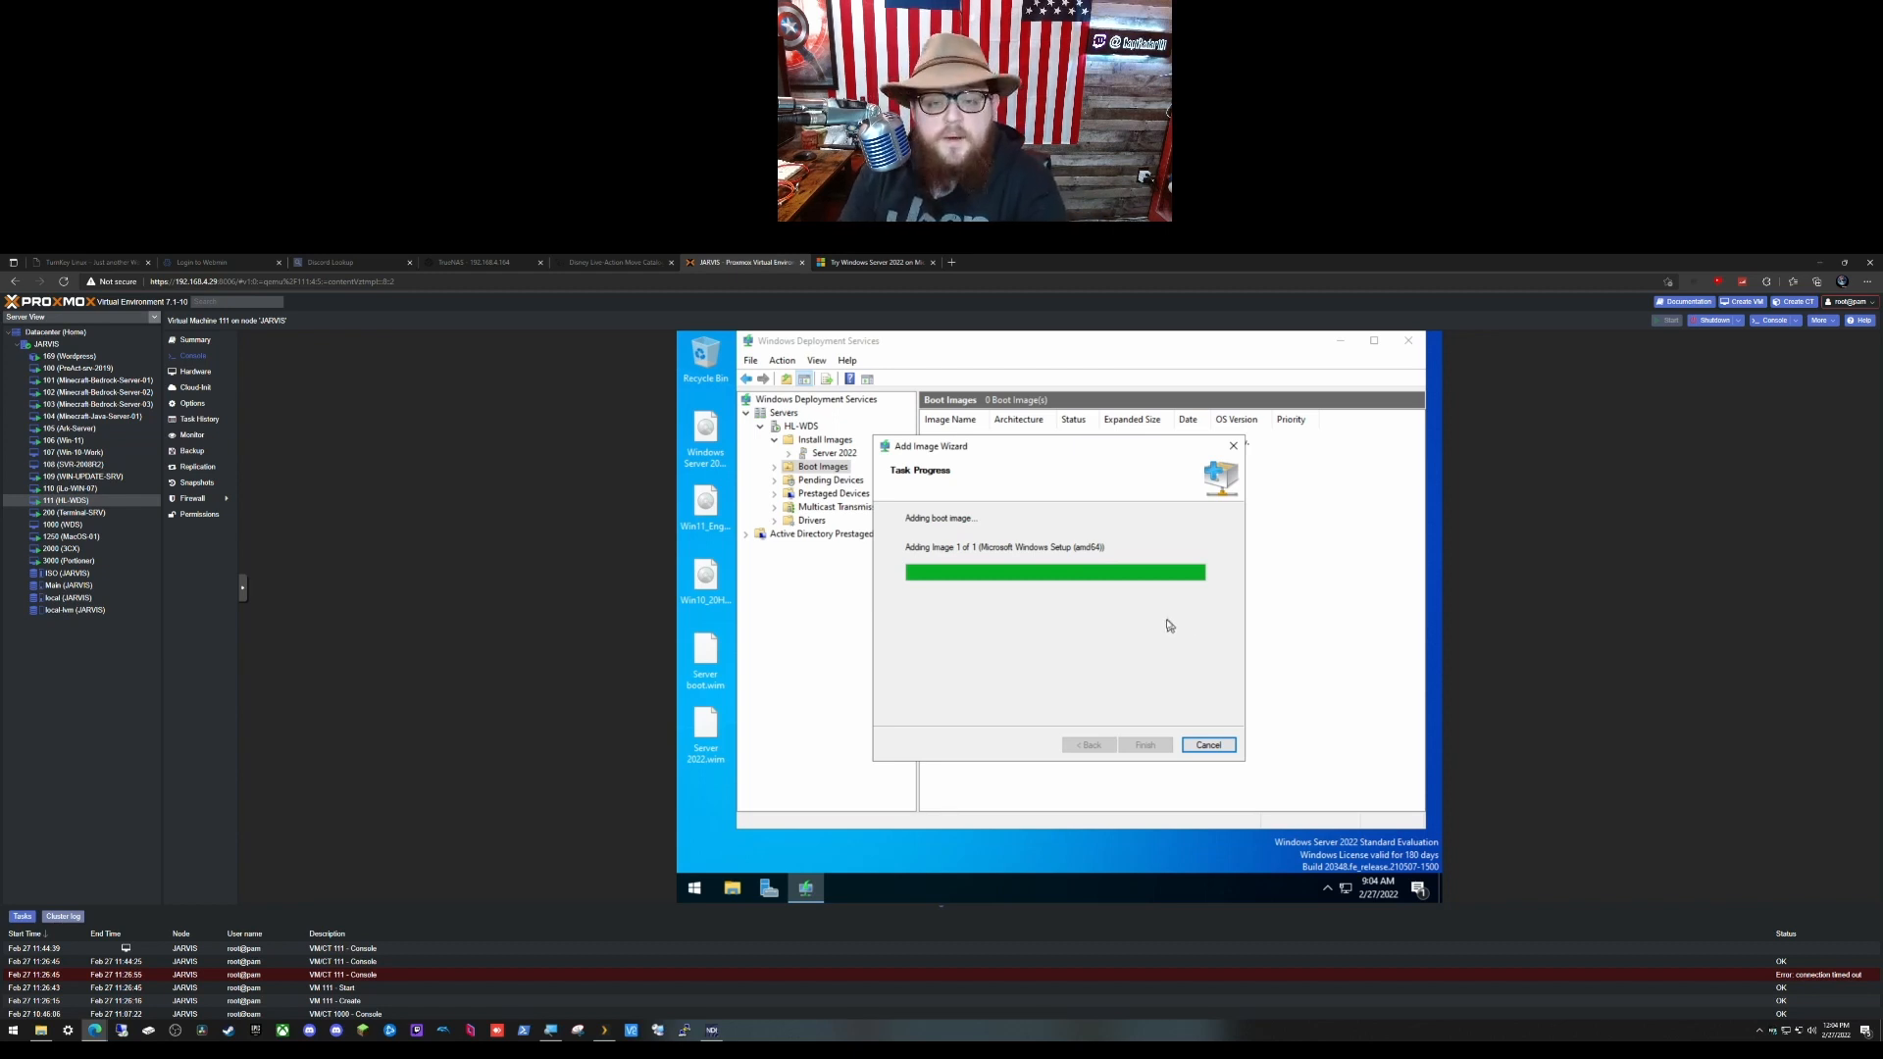
pyautogui.click(1143, 750)
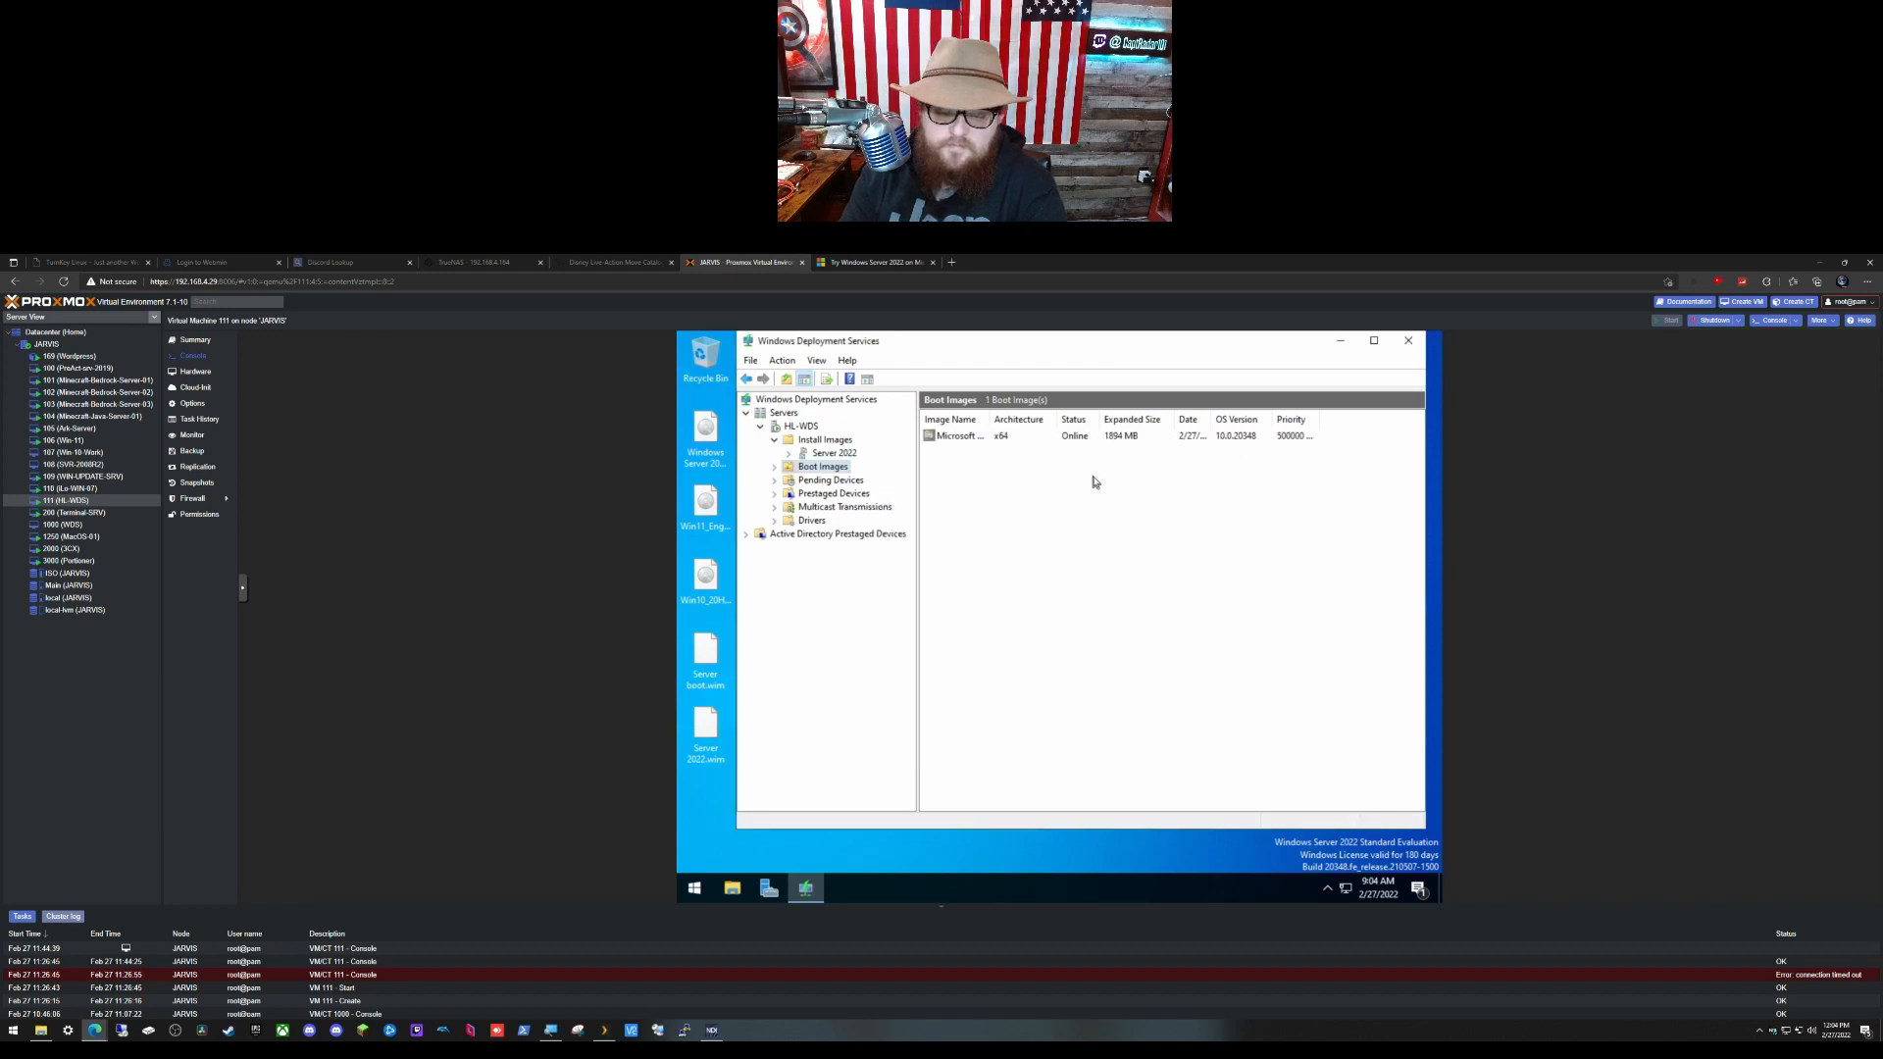
# Step: Open the Server 2022 group under HL-WDS Install Images to view its images
pyautogui.click(800, 427)
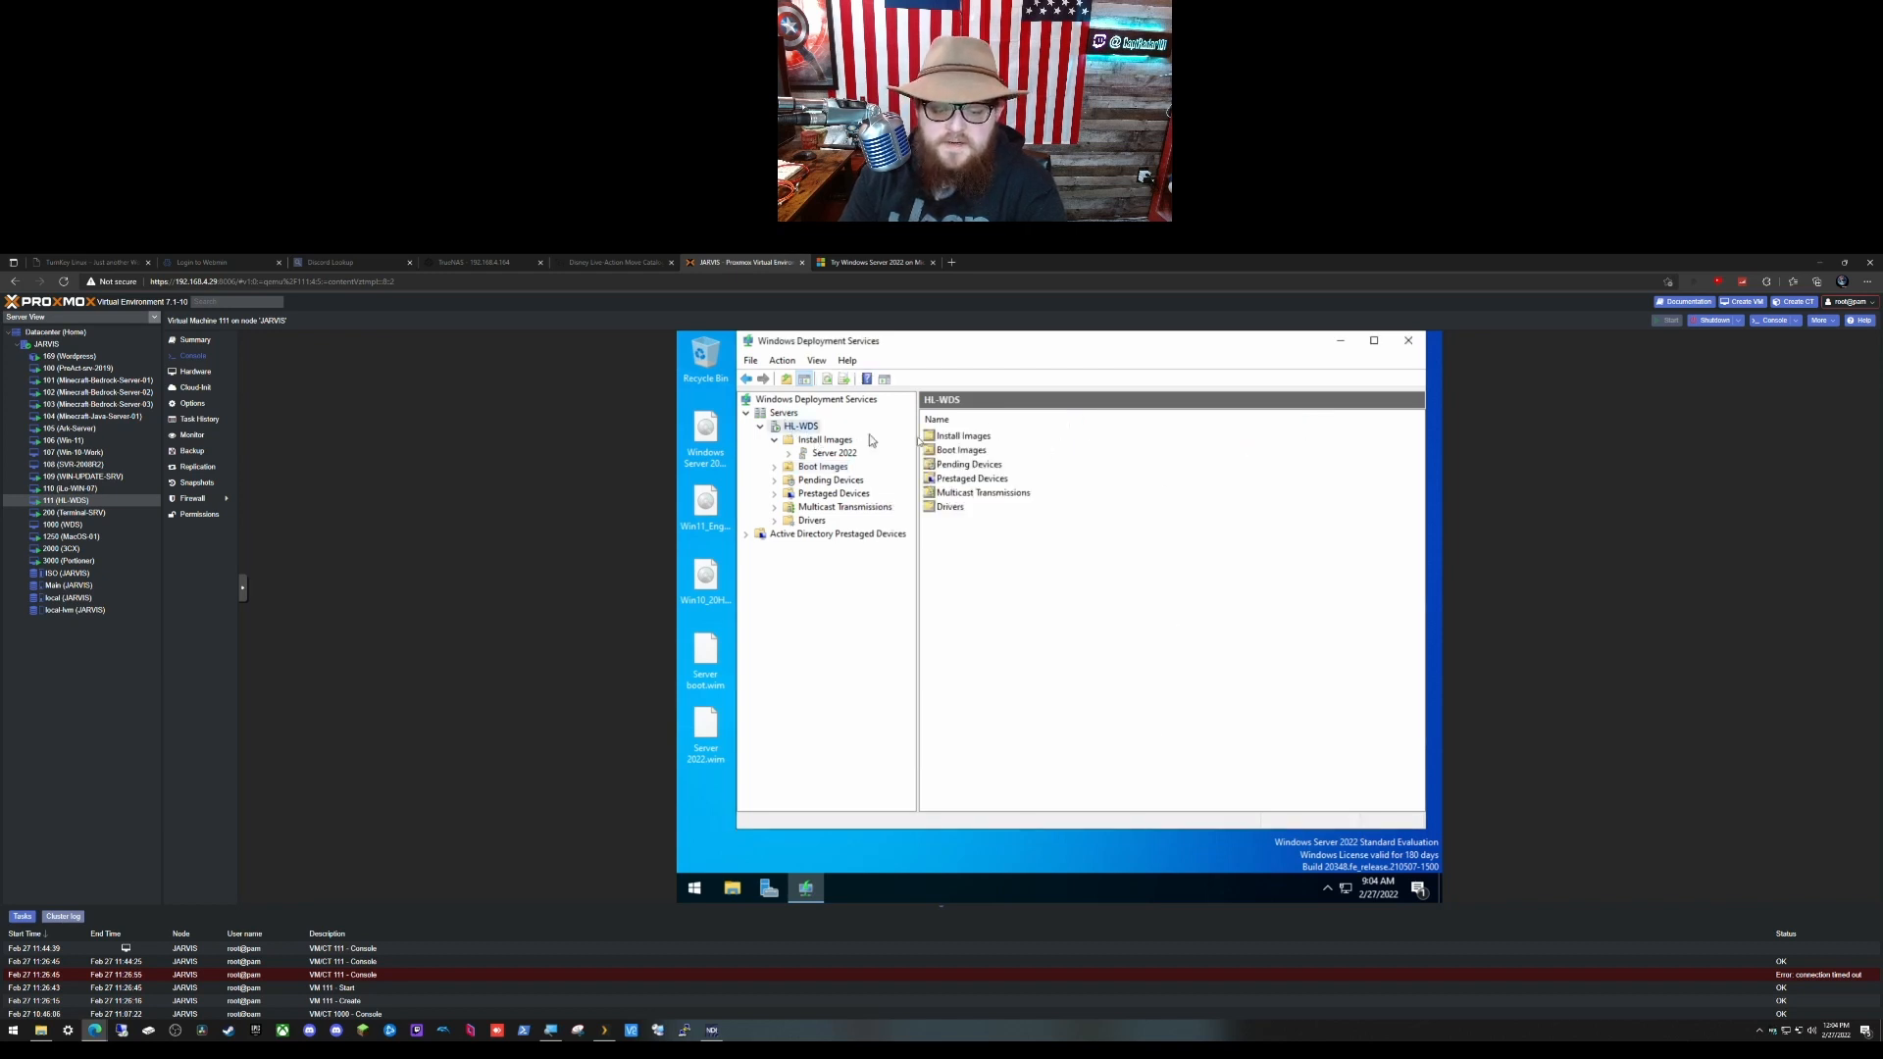
pyautogui.click(811, 441)
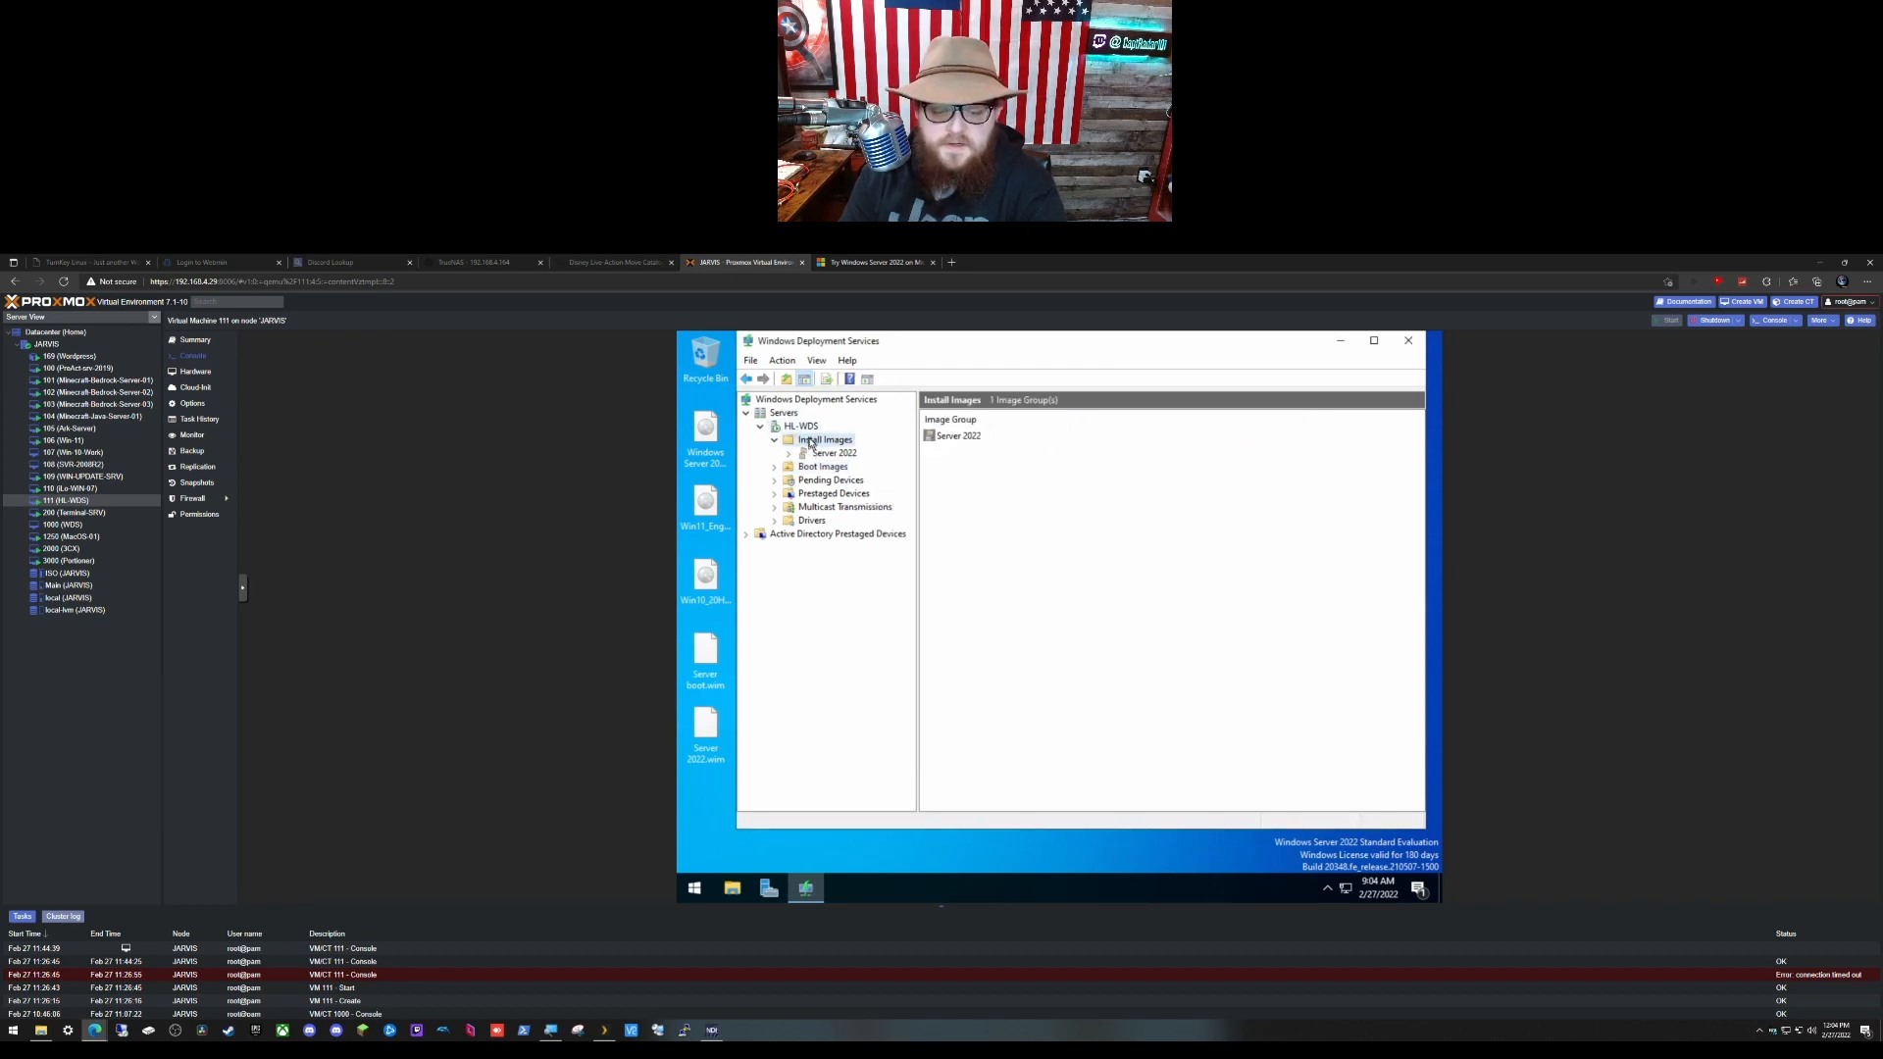
pyautogui.doubleClick(943, 436)
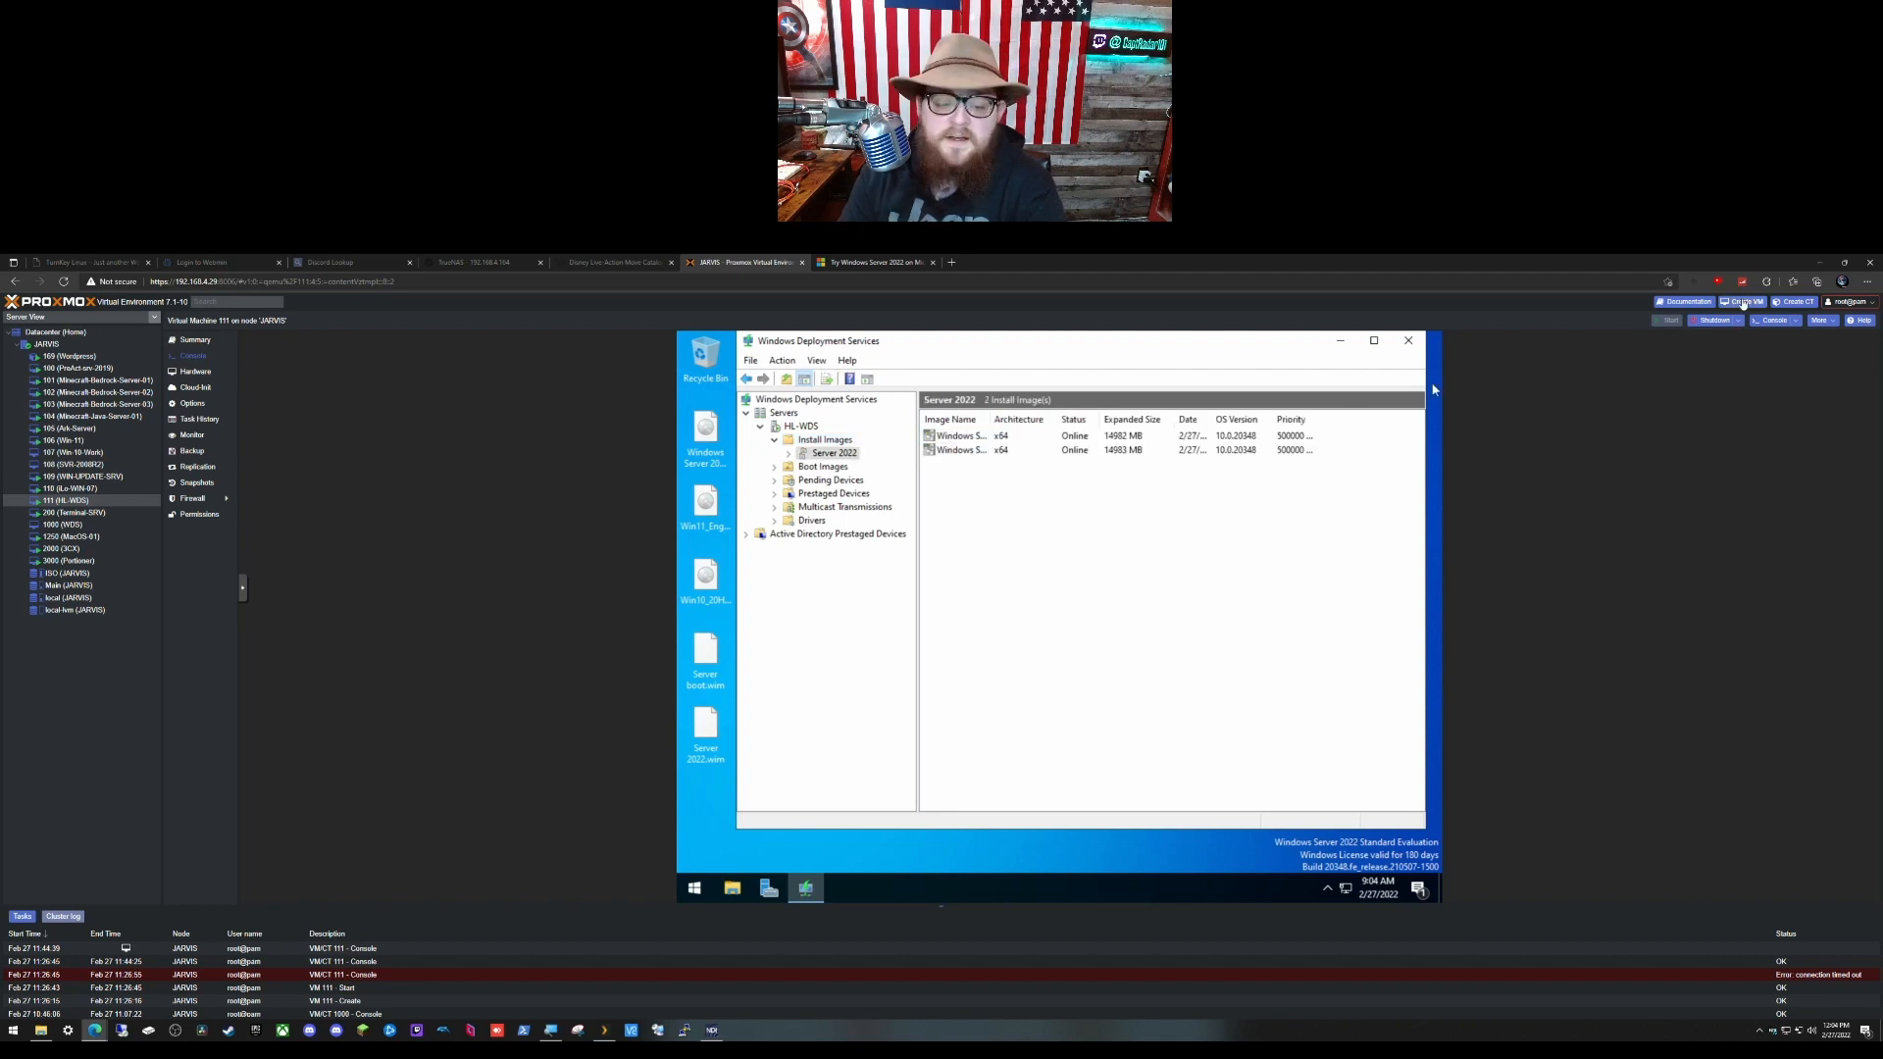
# Step: Begin a new VM named 'test' with no install media and a Microsoft Windows guest OS
pyautogui.click(1744, 304)
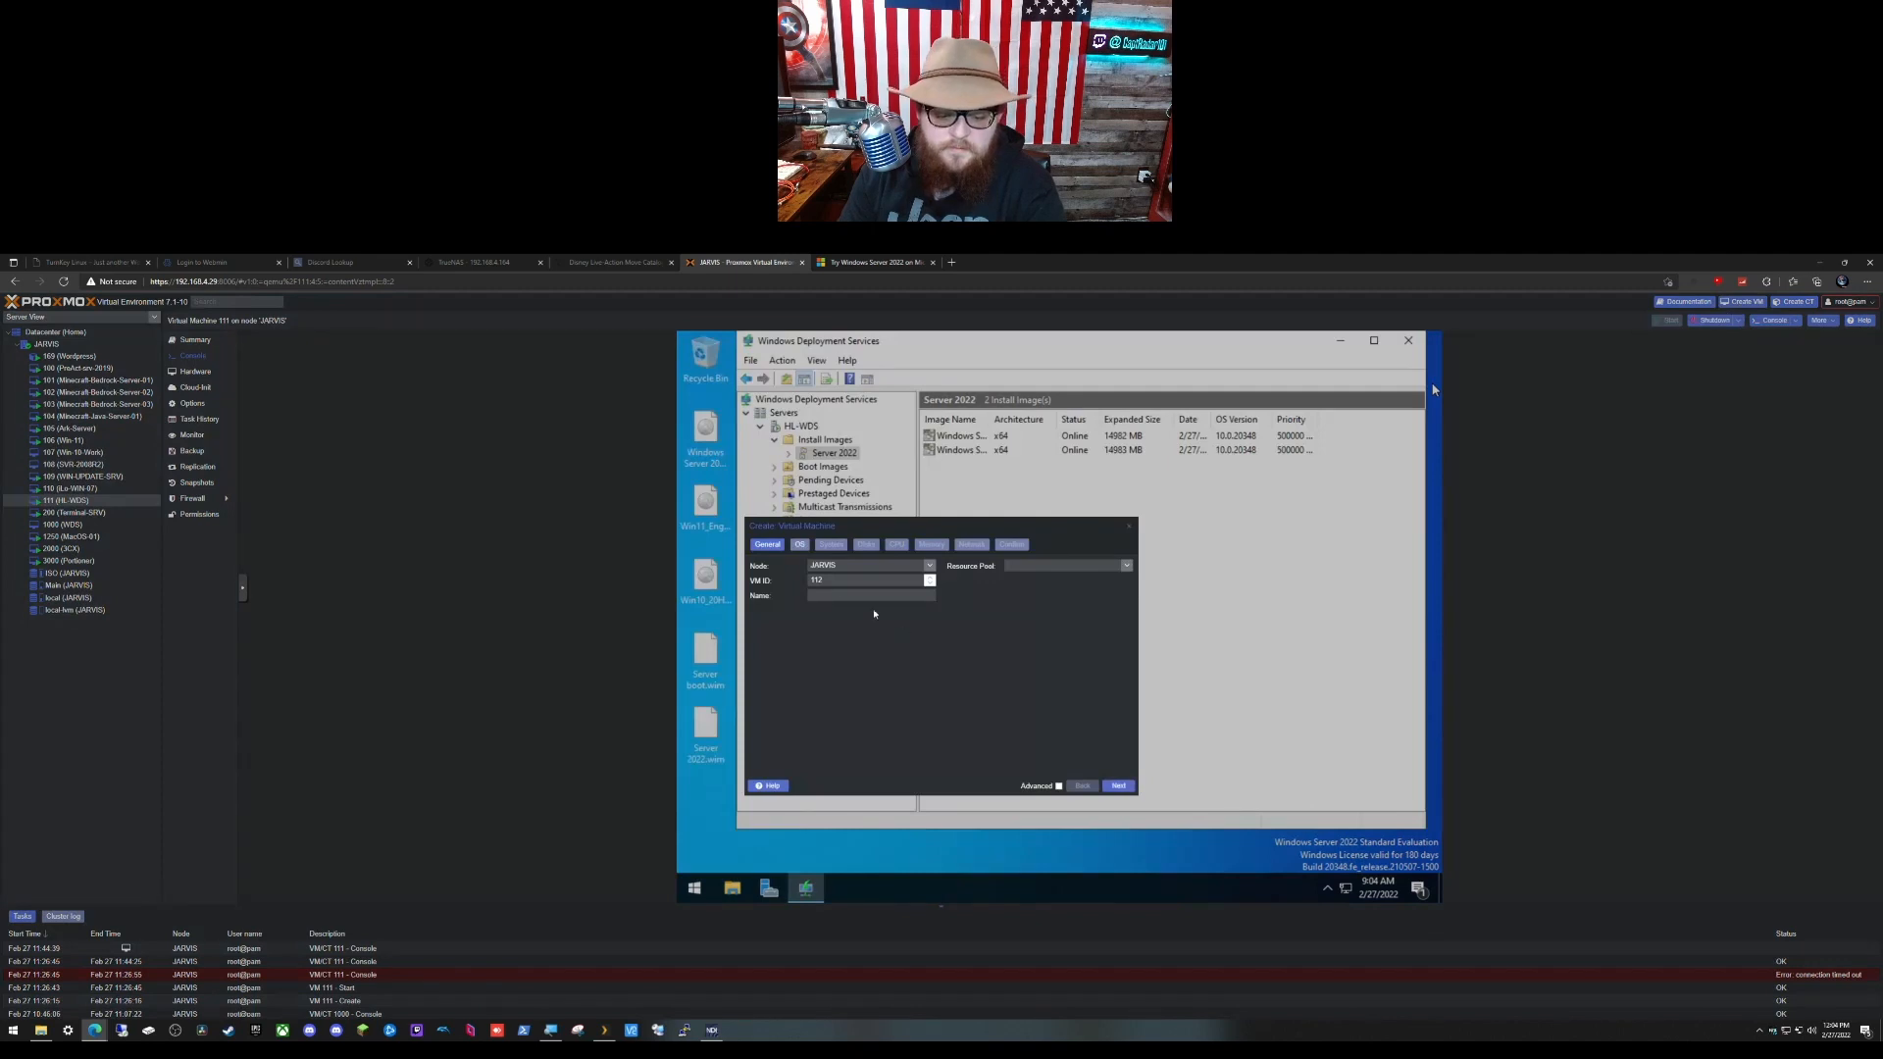
pyautogui.click(835, 595)
pyautogui.write('test')
pyautogui.click(1118, 786)
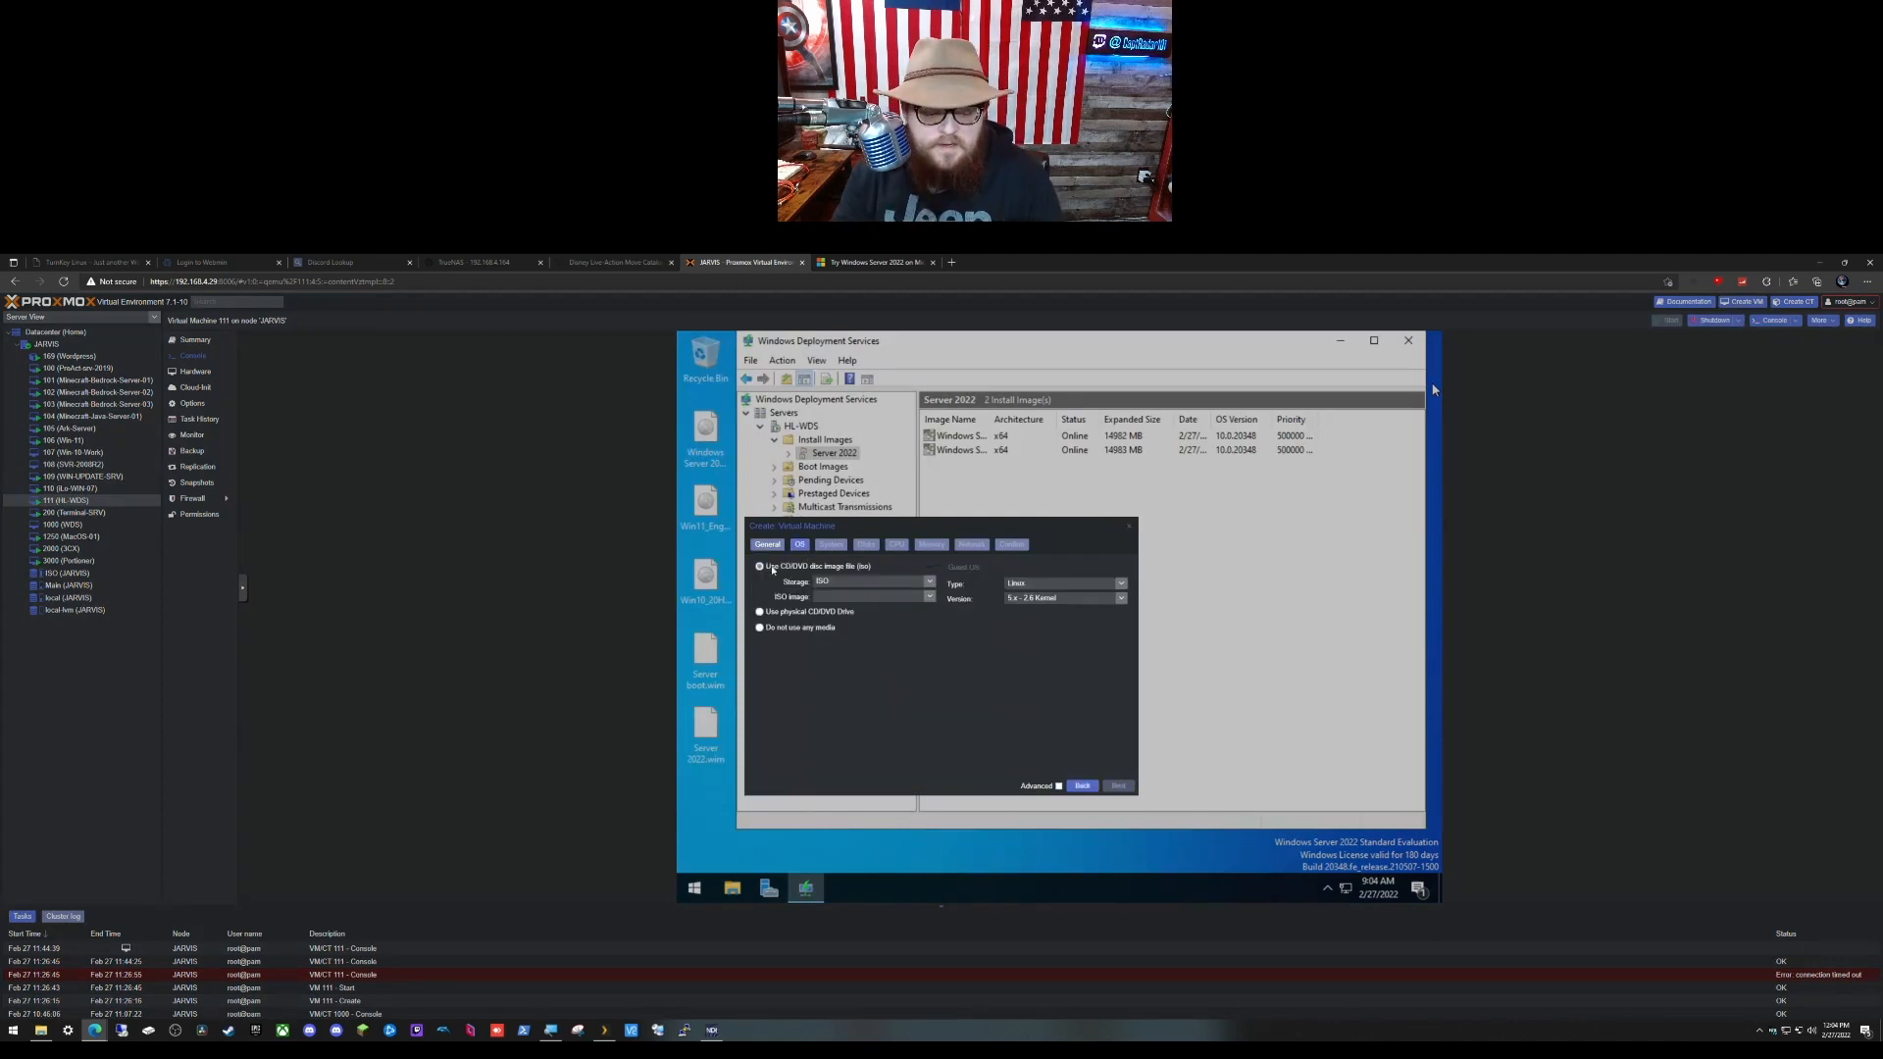
pyautogui.click(760, 628)
pyautogui.click(1121, 583)
pyautogui.click(1039, 608)
pyautogui.click(1121, 598)
pyautogui.click(1040, 610)
pyautogui.click(1118, 785)
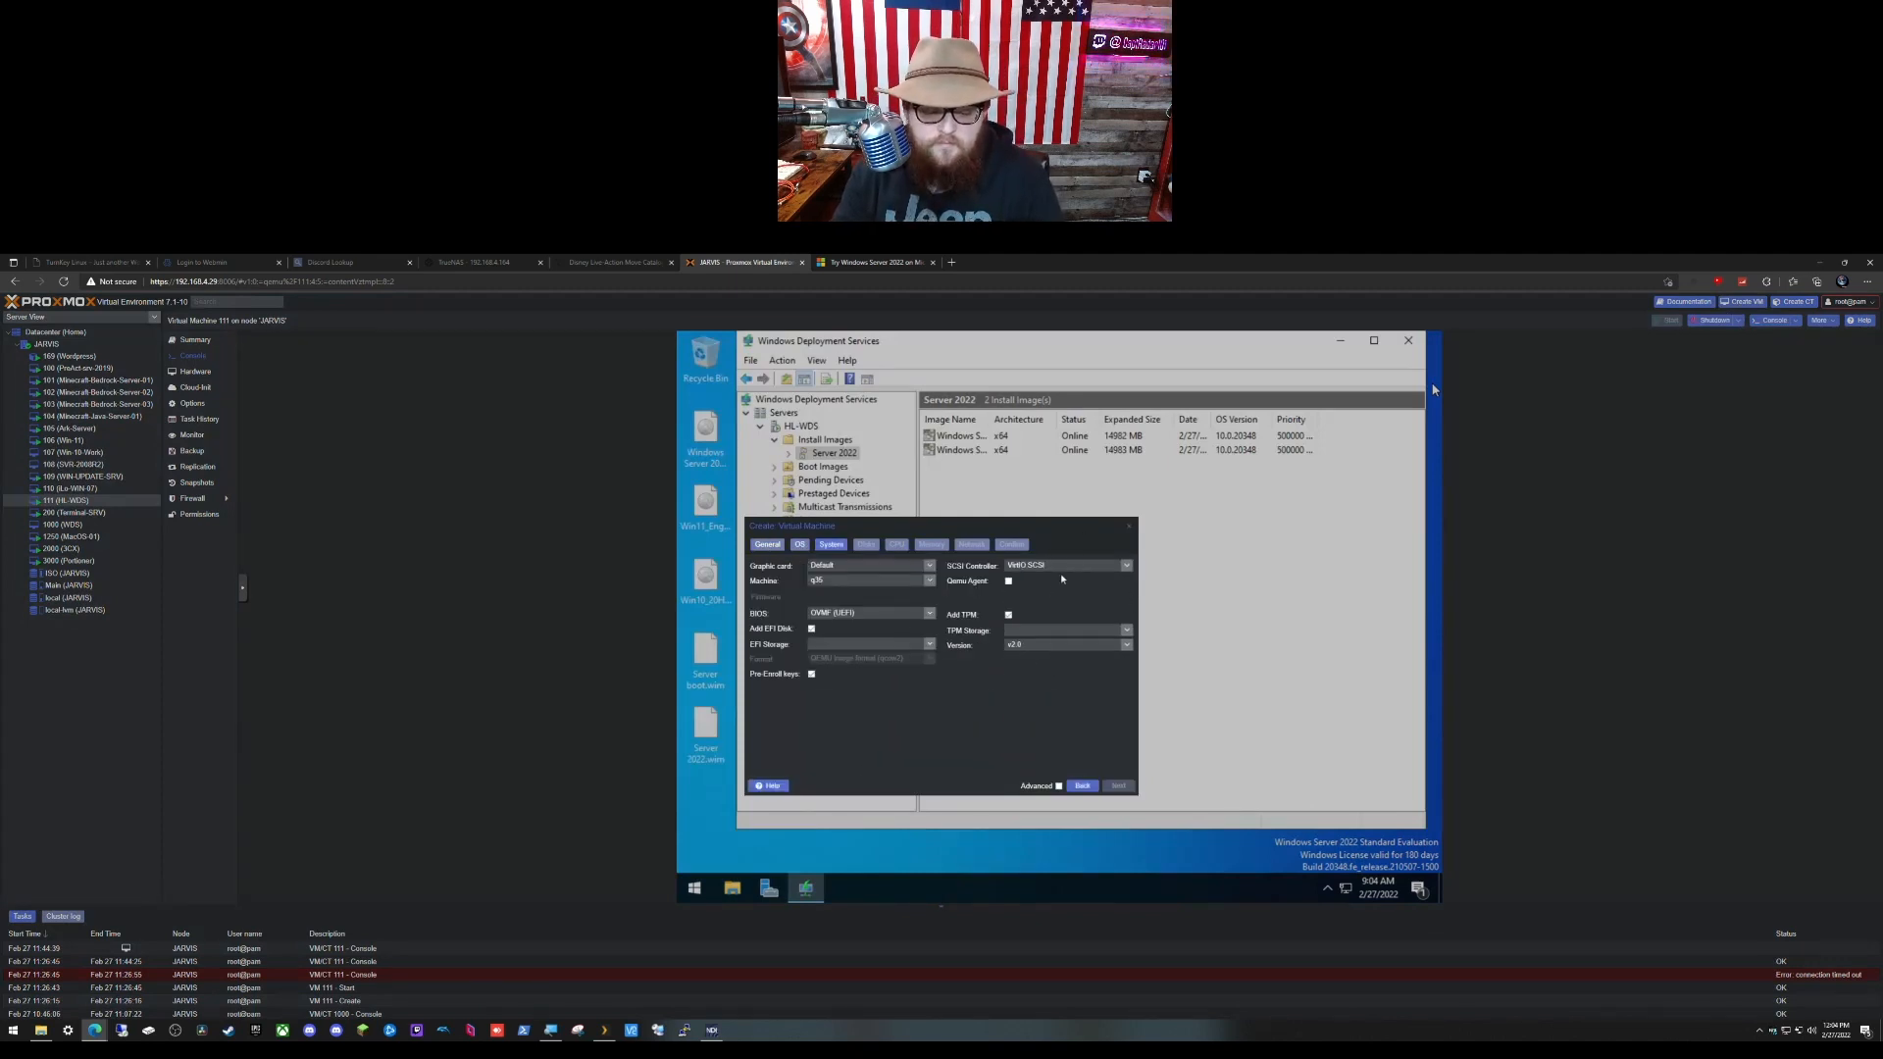
# Step: Skip the EFI disk and TPM, enable the QEMU guest agent, and create the VM with default hardware
pyautogui.click(811, 628)
pyautogui.click(1009, 615)
pyautogui.click(1009, 582)
pyautogui.click(1122, 786)
pyautogui.click(1122, 786)
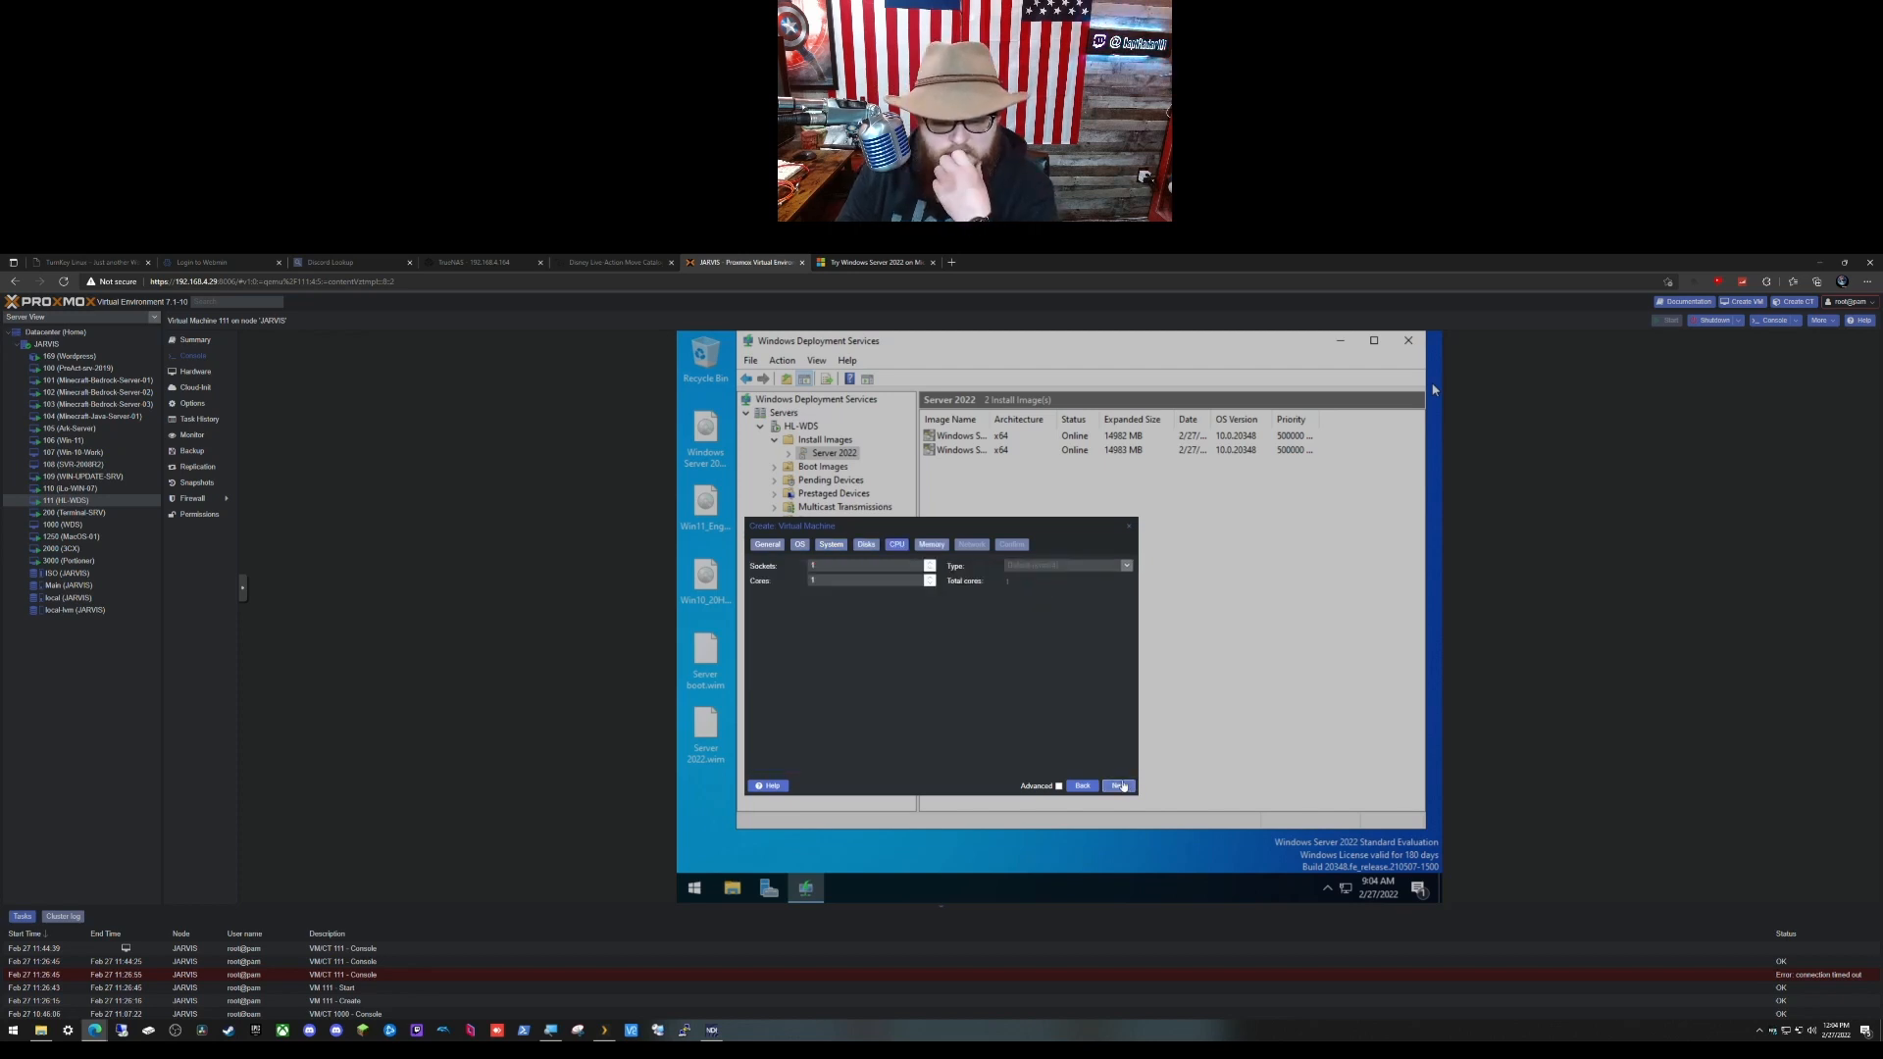
pyautogui.click(1122, 786)
pyautogui.click(1121, 787)
pyautogui.click(1123, 786)
pyautogui.click(1124, 787)
# Step: Open VM 112's console and power it on
pyautogui.click(49, 514)
pyautogui.click(252, 651)
pyautogui.click(328, 588)
pyautogui.click(992, 354)
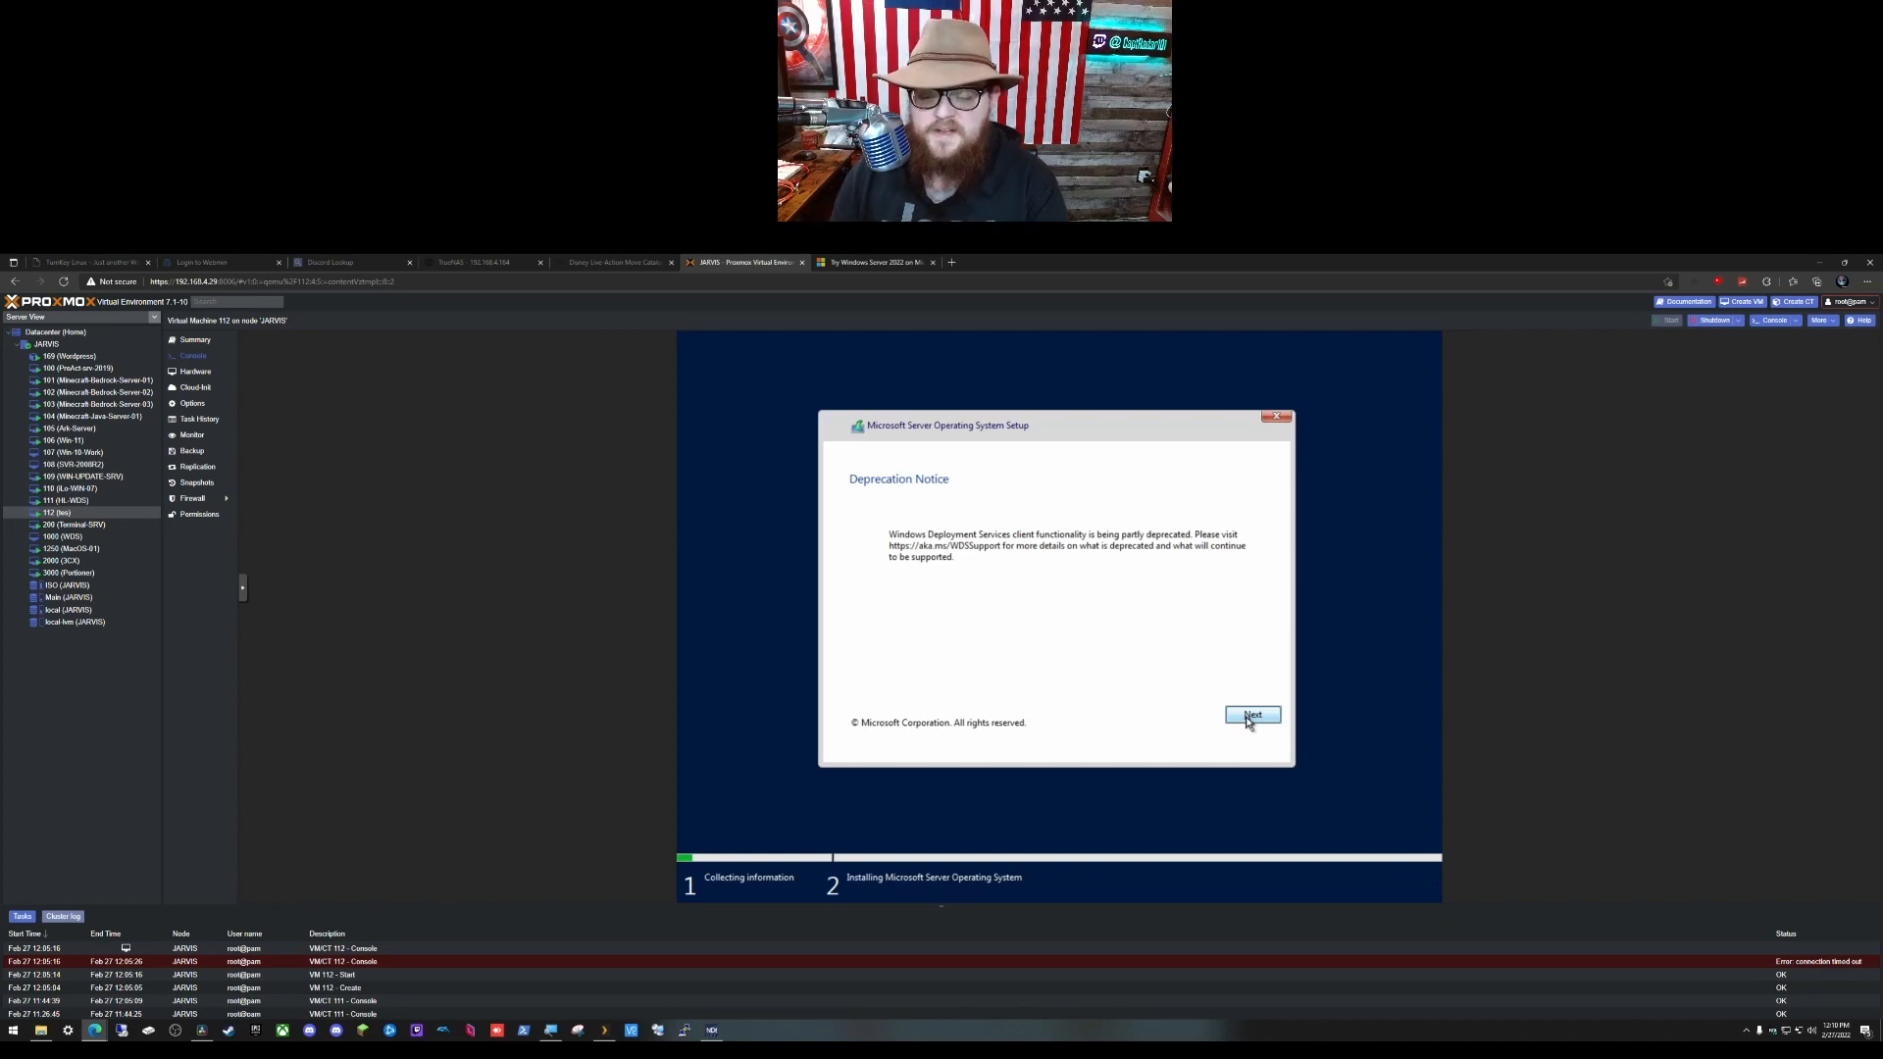
# Step: Pass the Deprecation Notice and locale pages, then sign in with the HL-WDS administrator credentials
pyautogui.click(1245, 716)
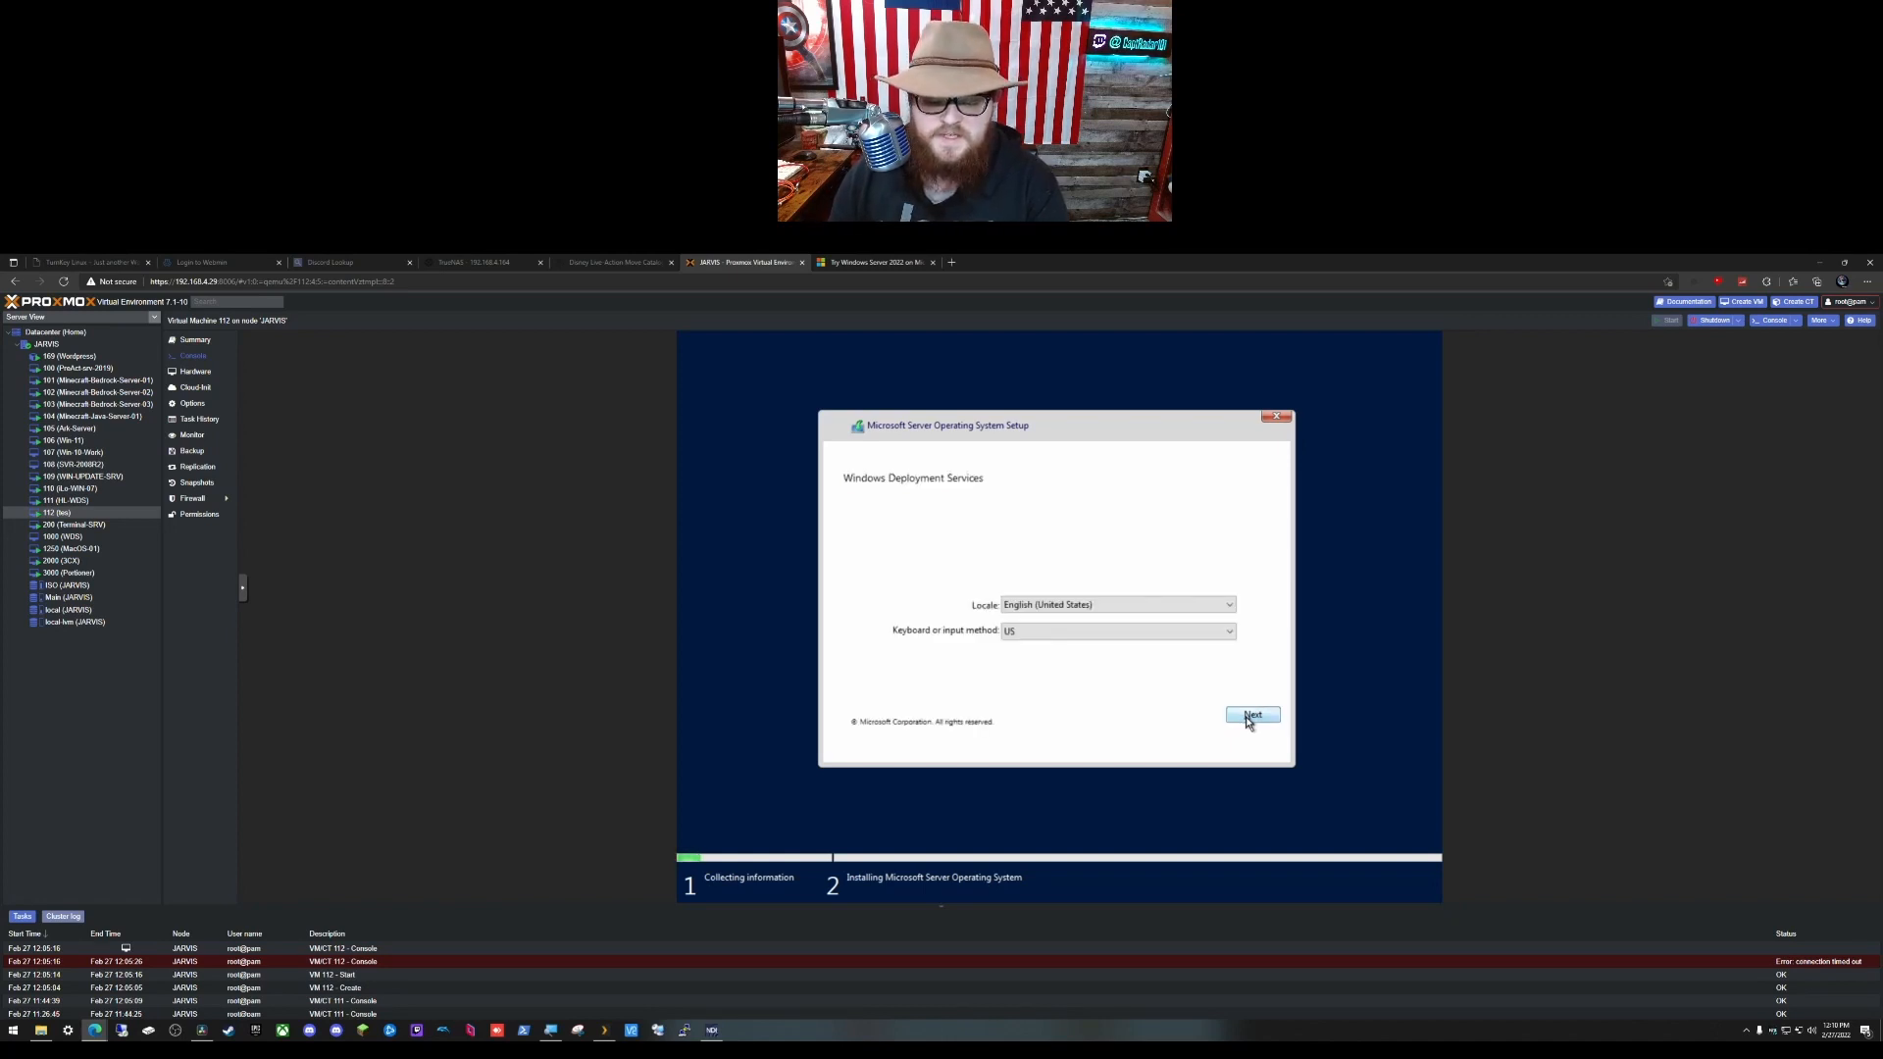
pyautogui.click(1252, 716)
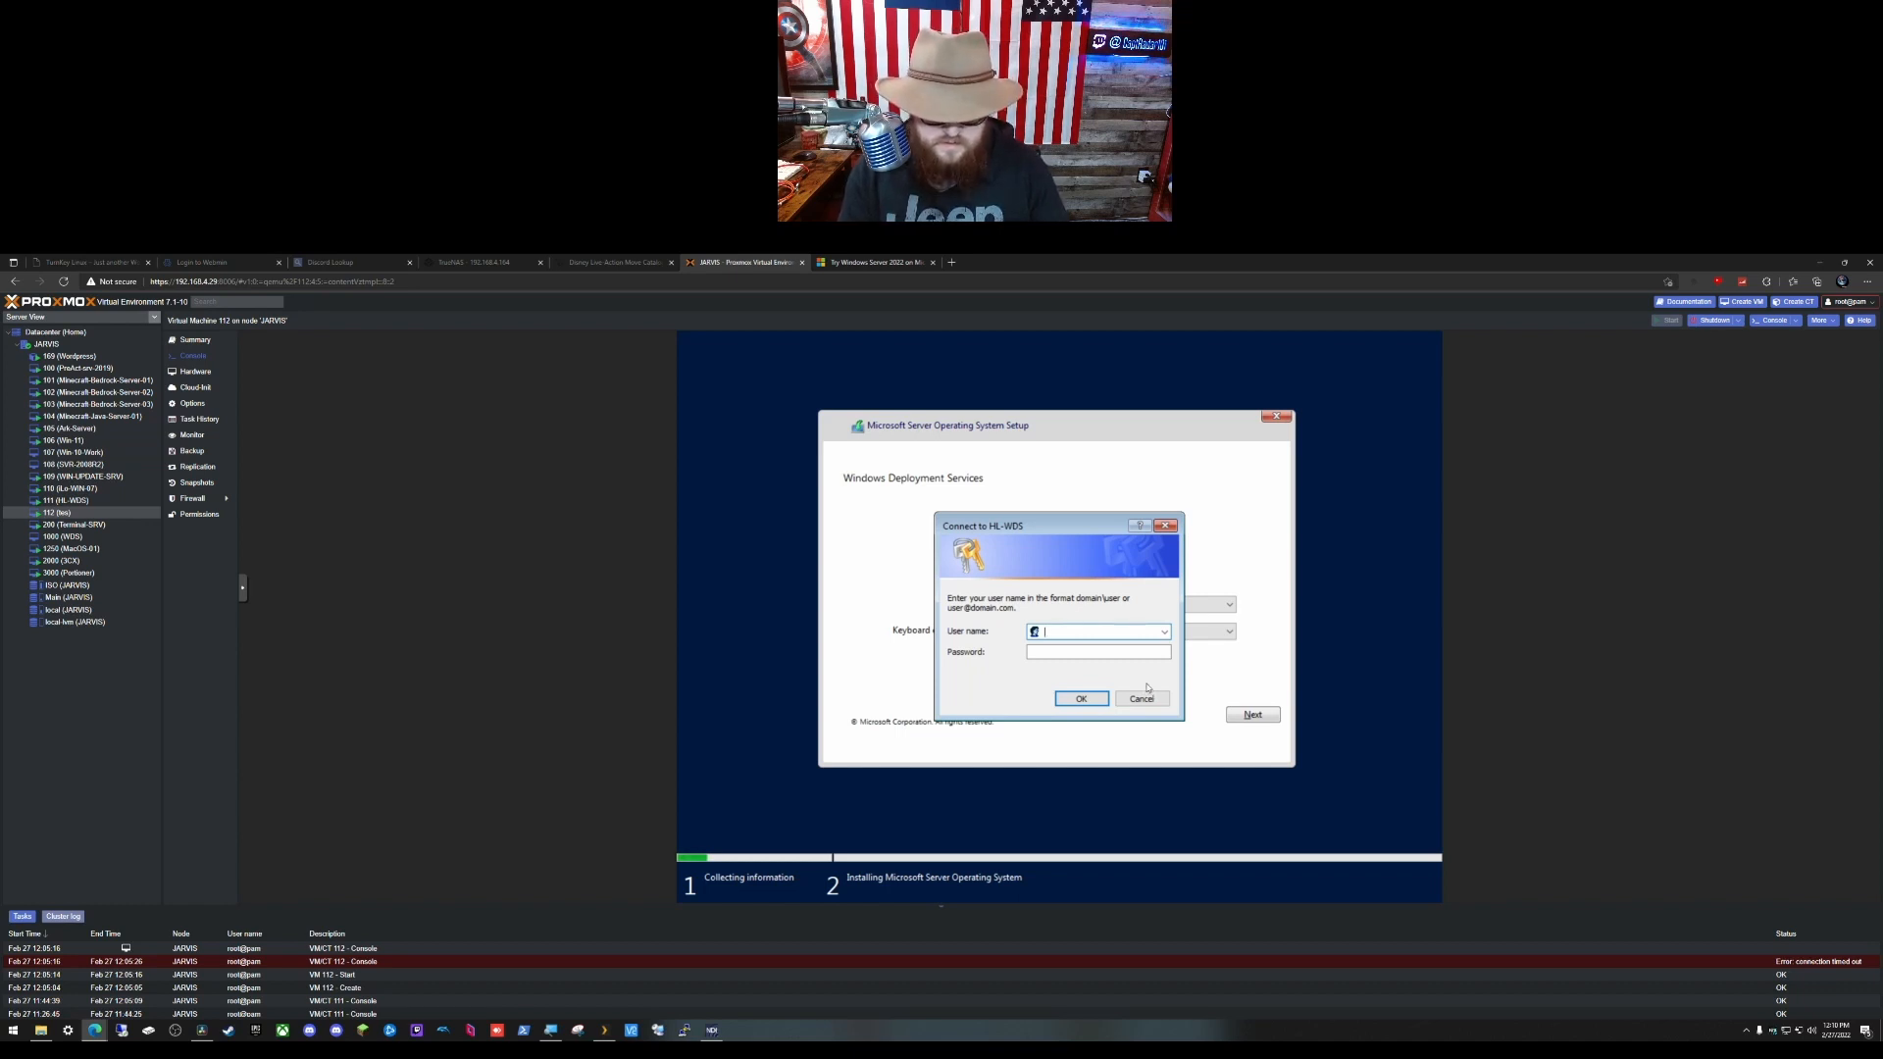
pyautogui.write('H')
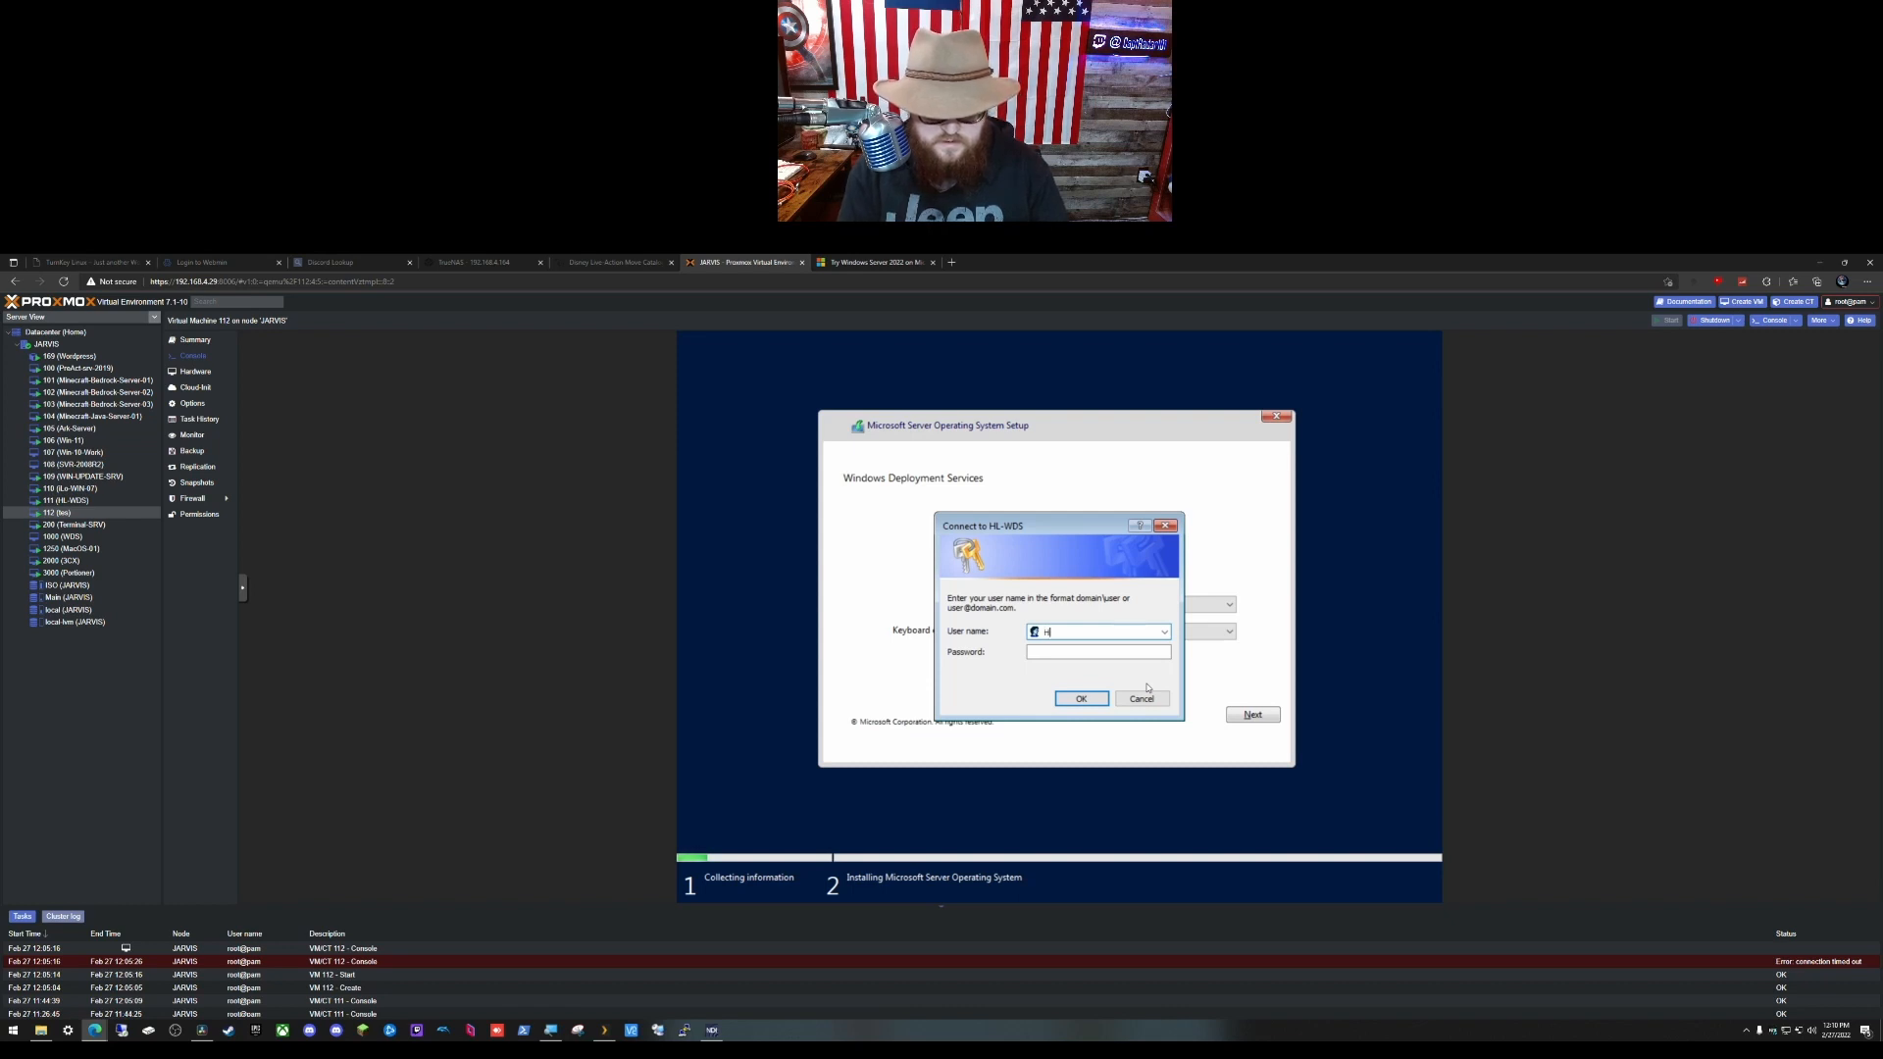
pyautogui.write('L-')
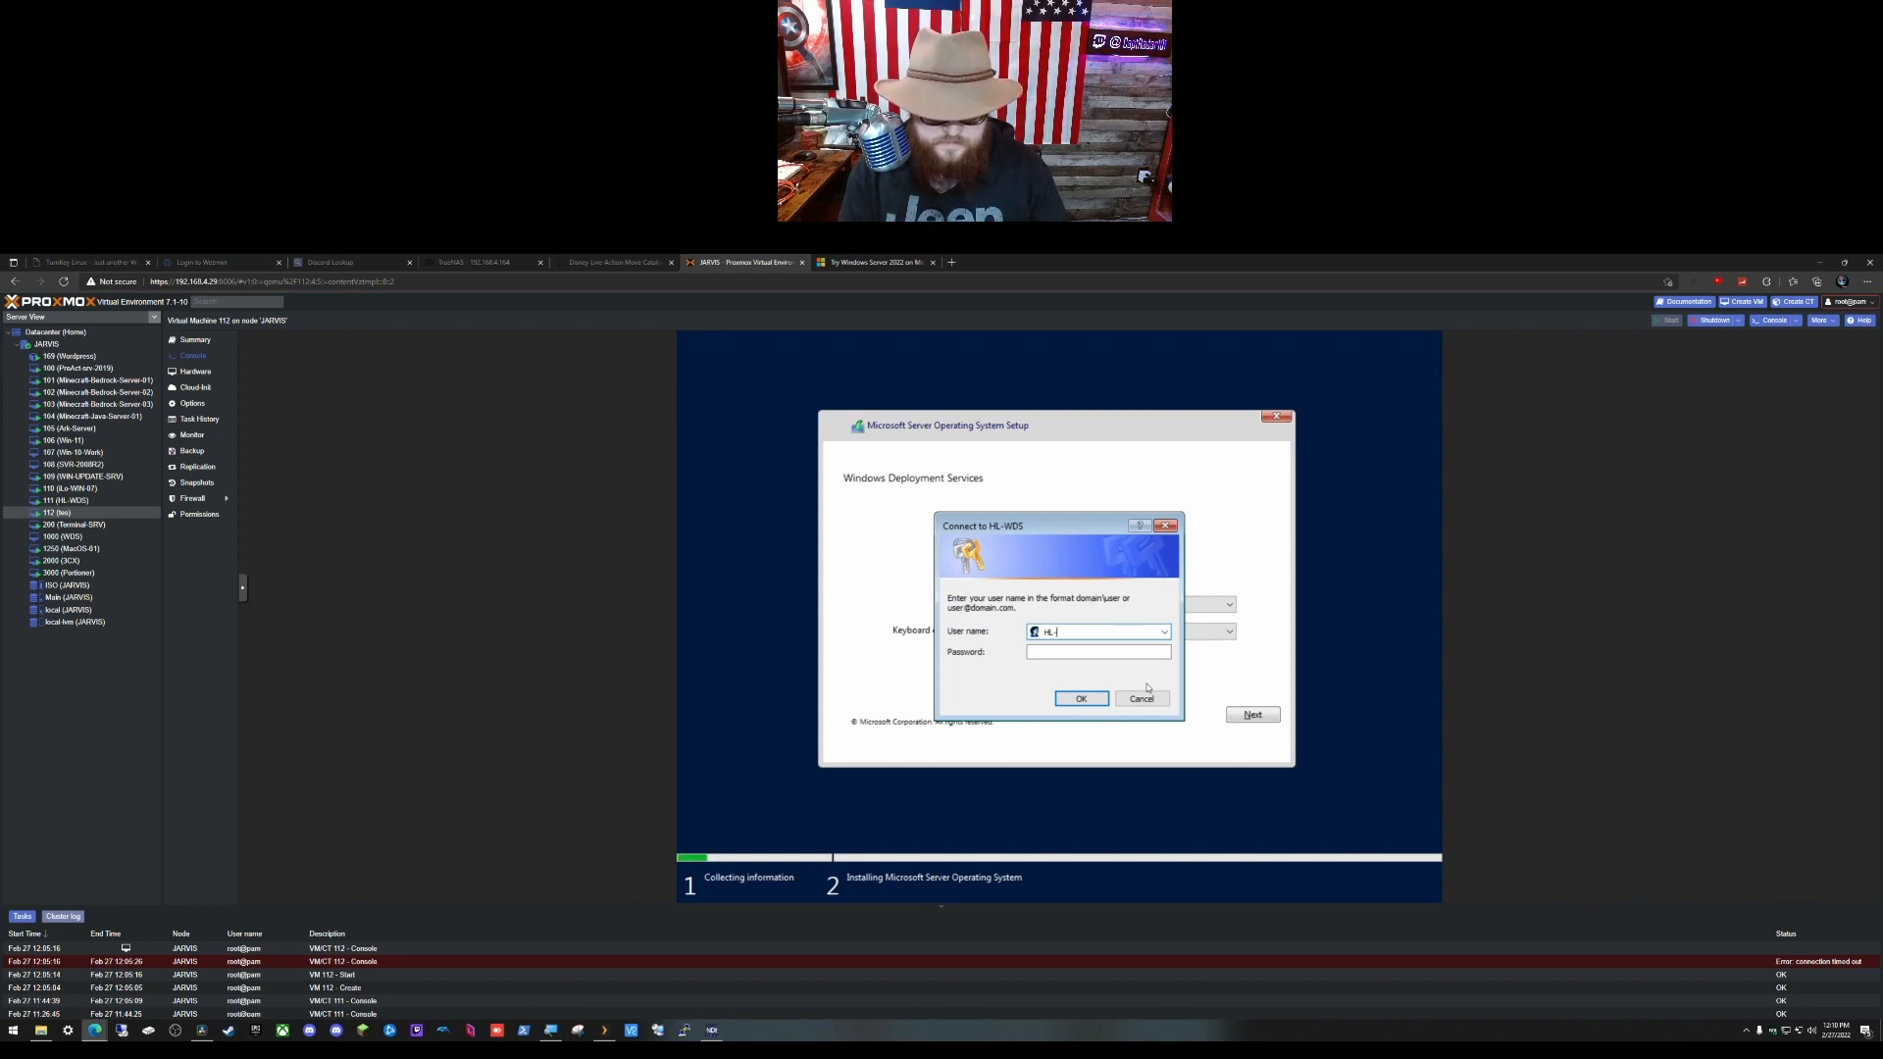
pyautogui.write('WDS')
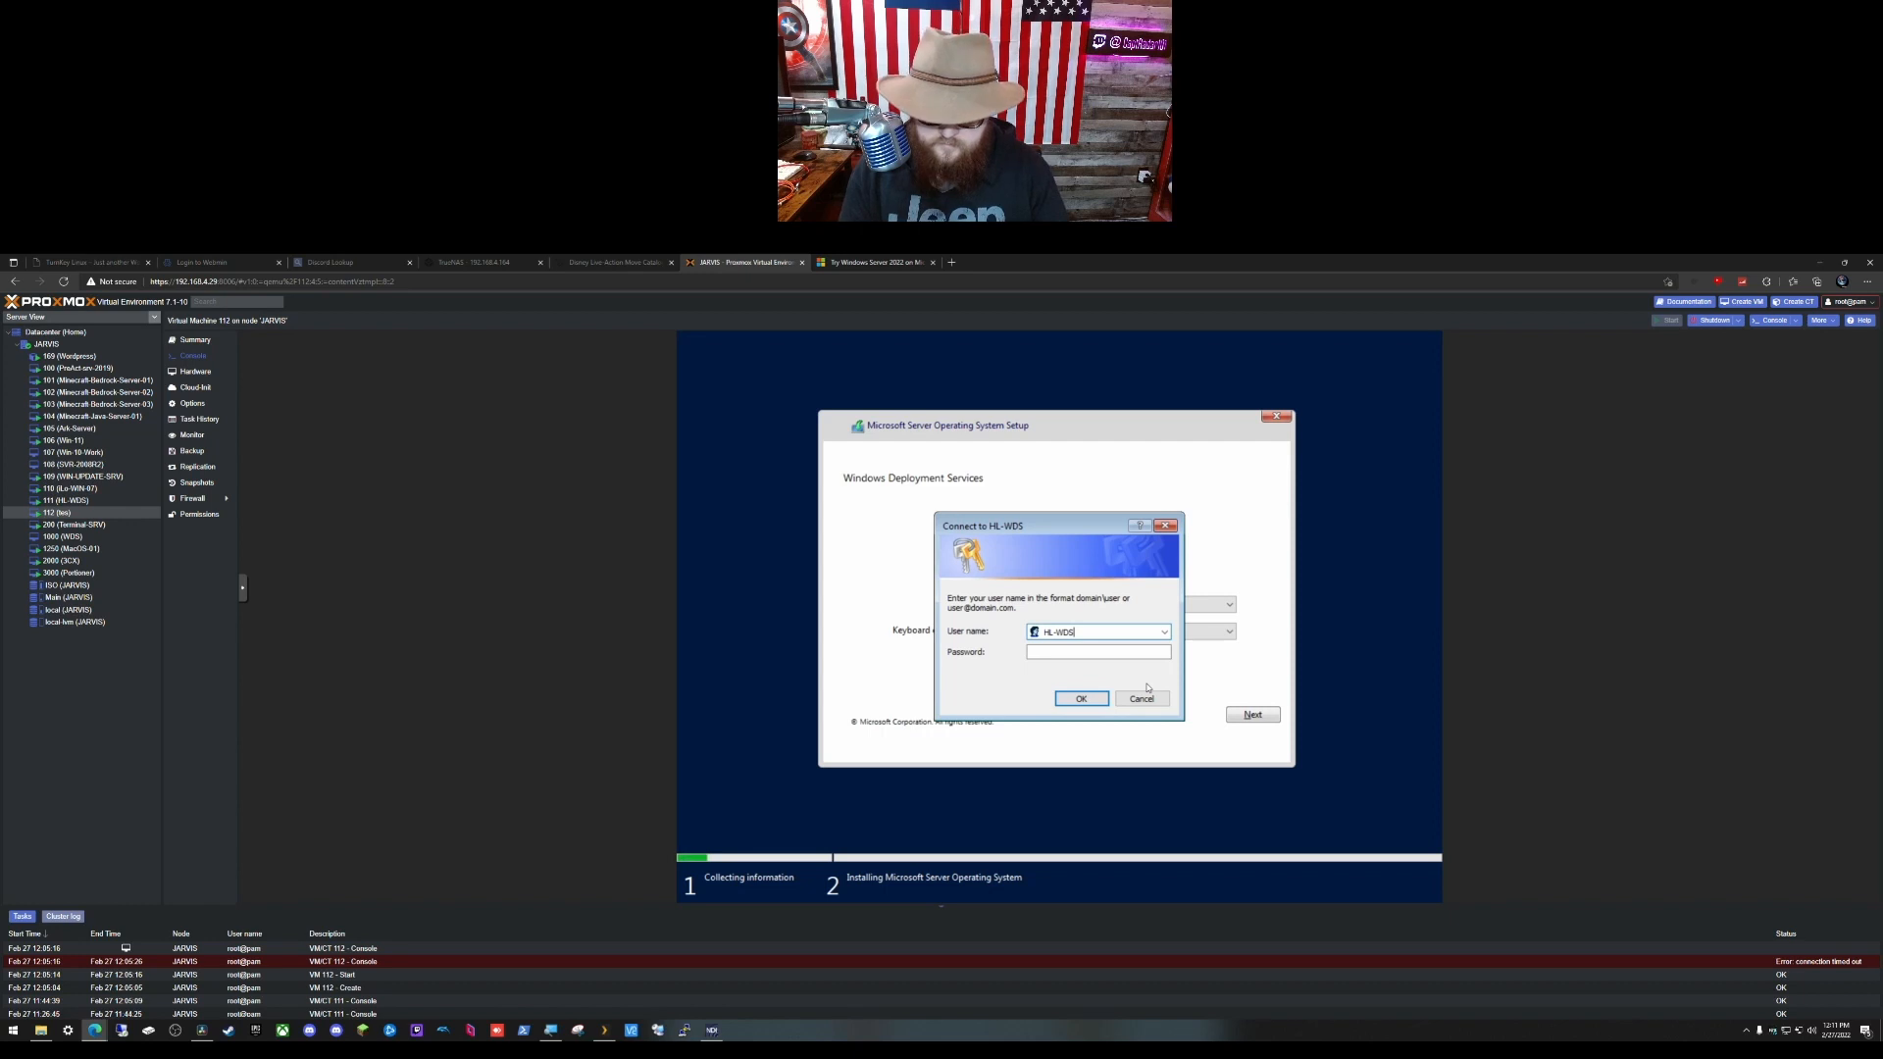
pyautogui.write('\\Ad')
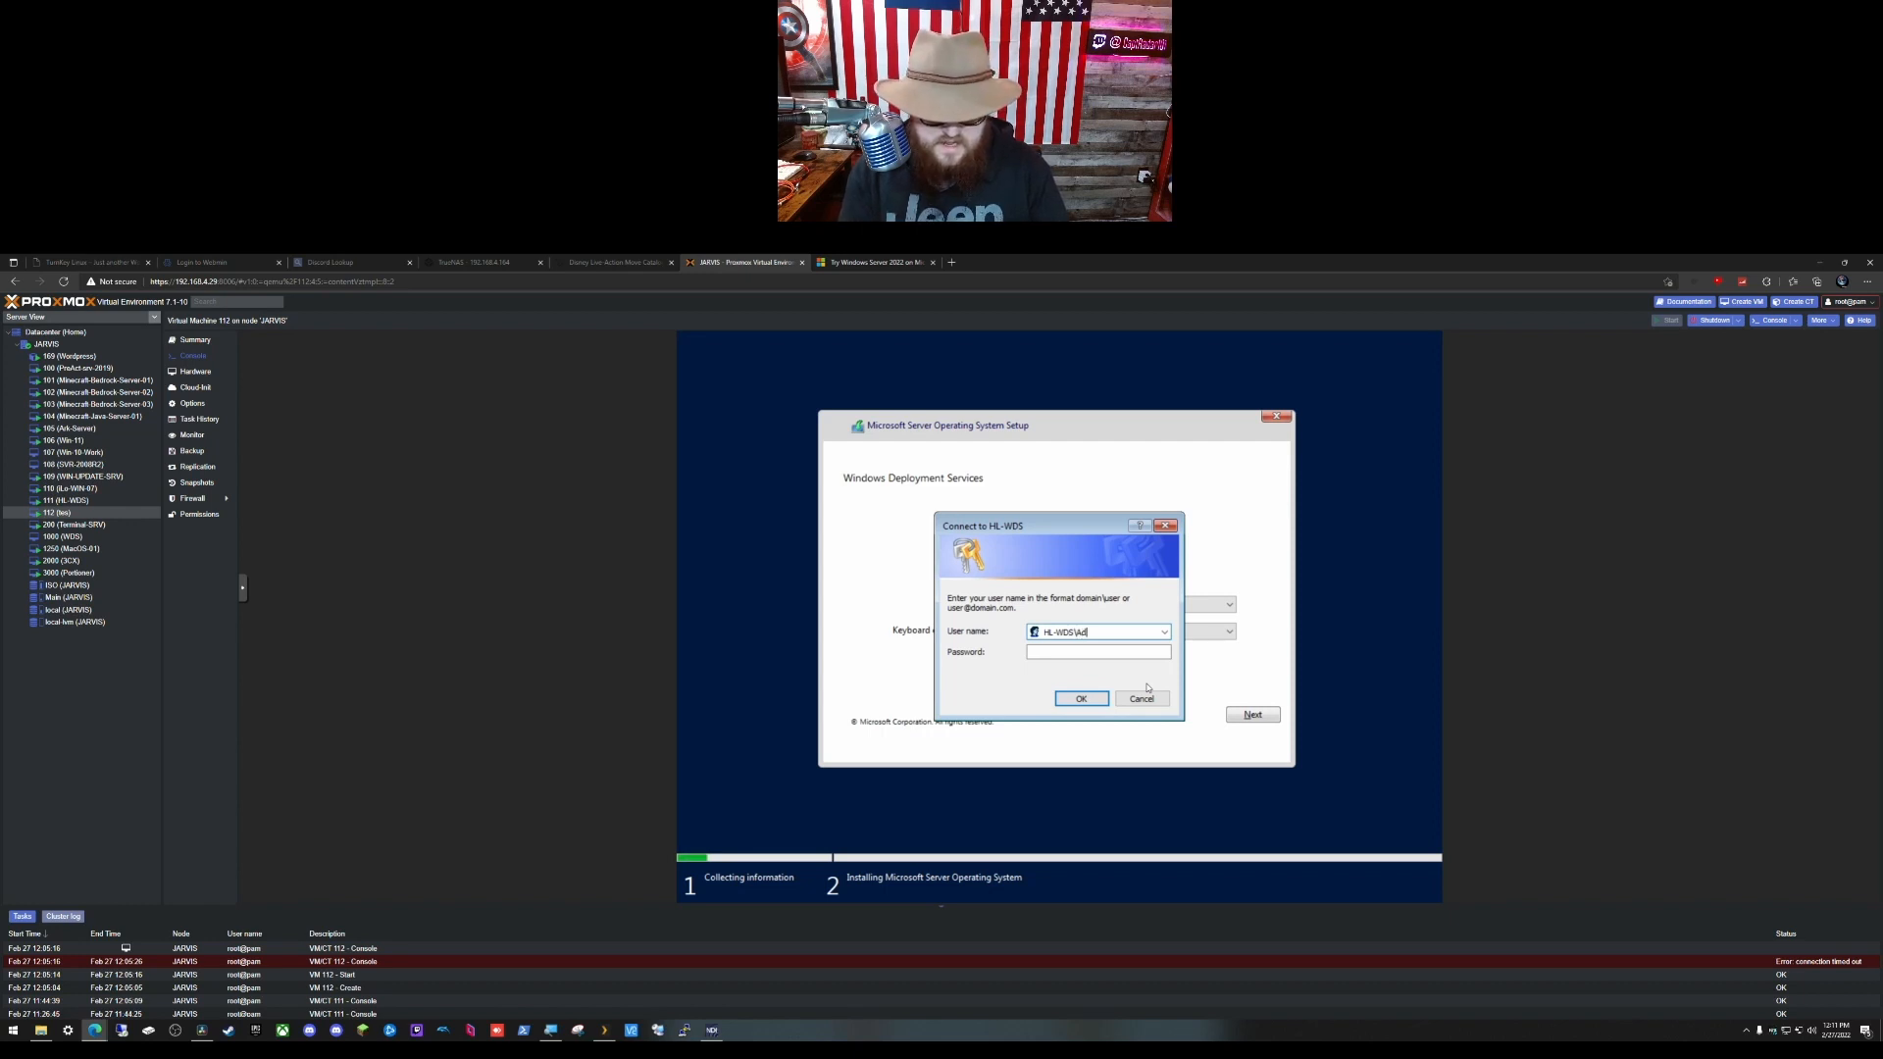
pyautogui.write('m')
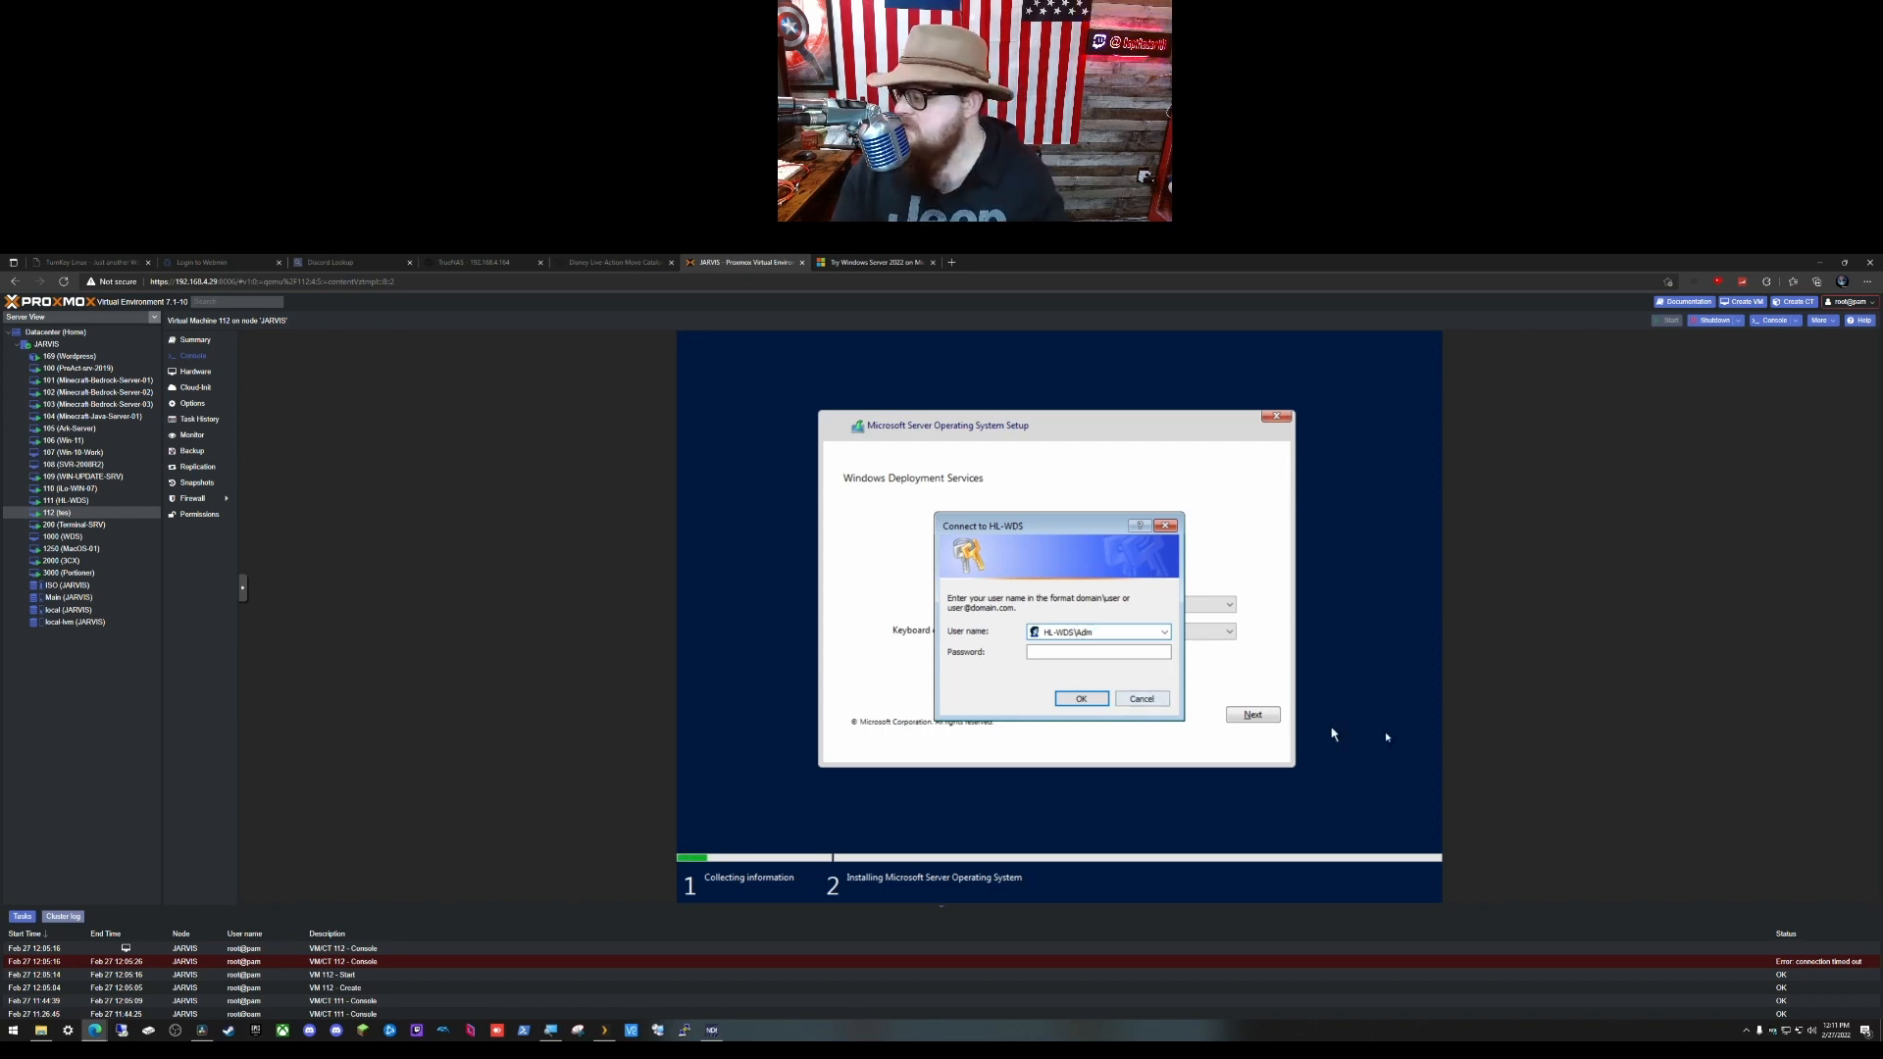
pyautogui.write('inistrator')
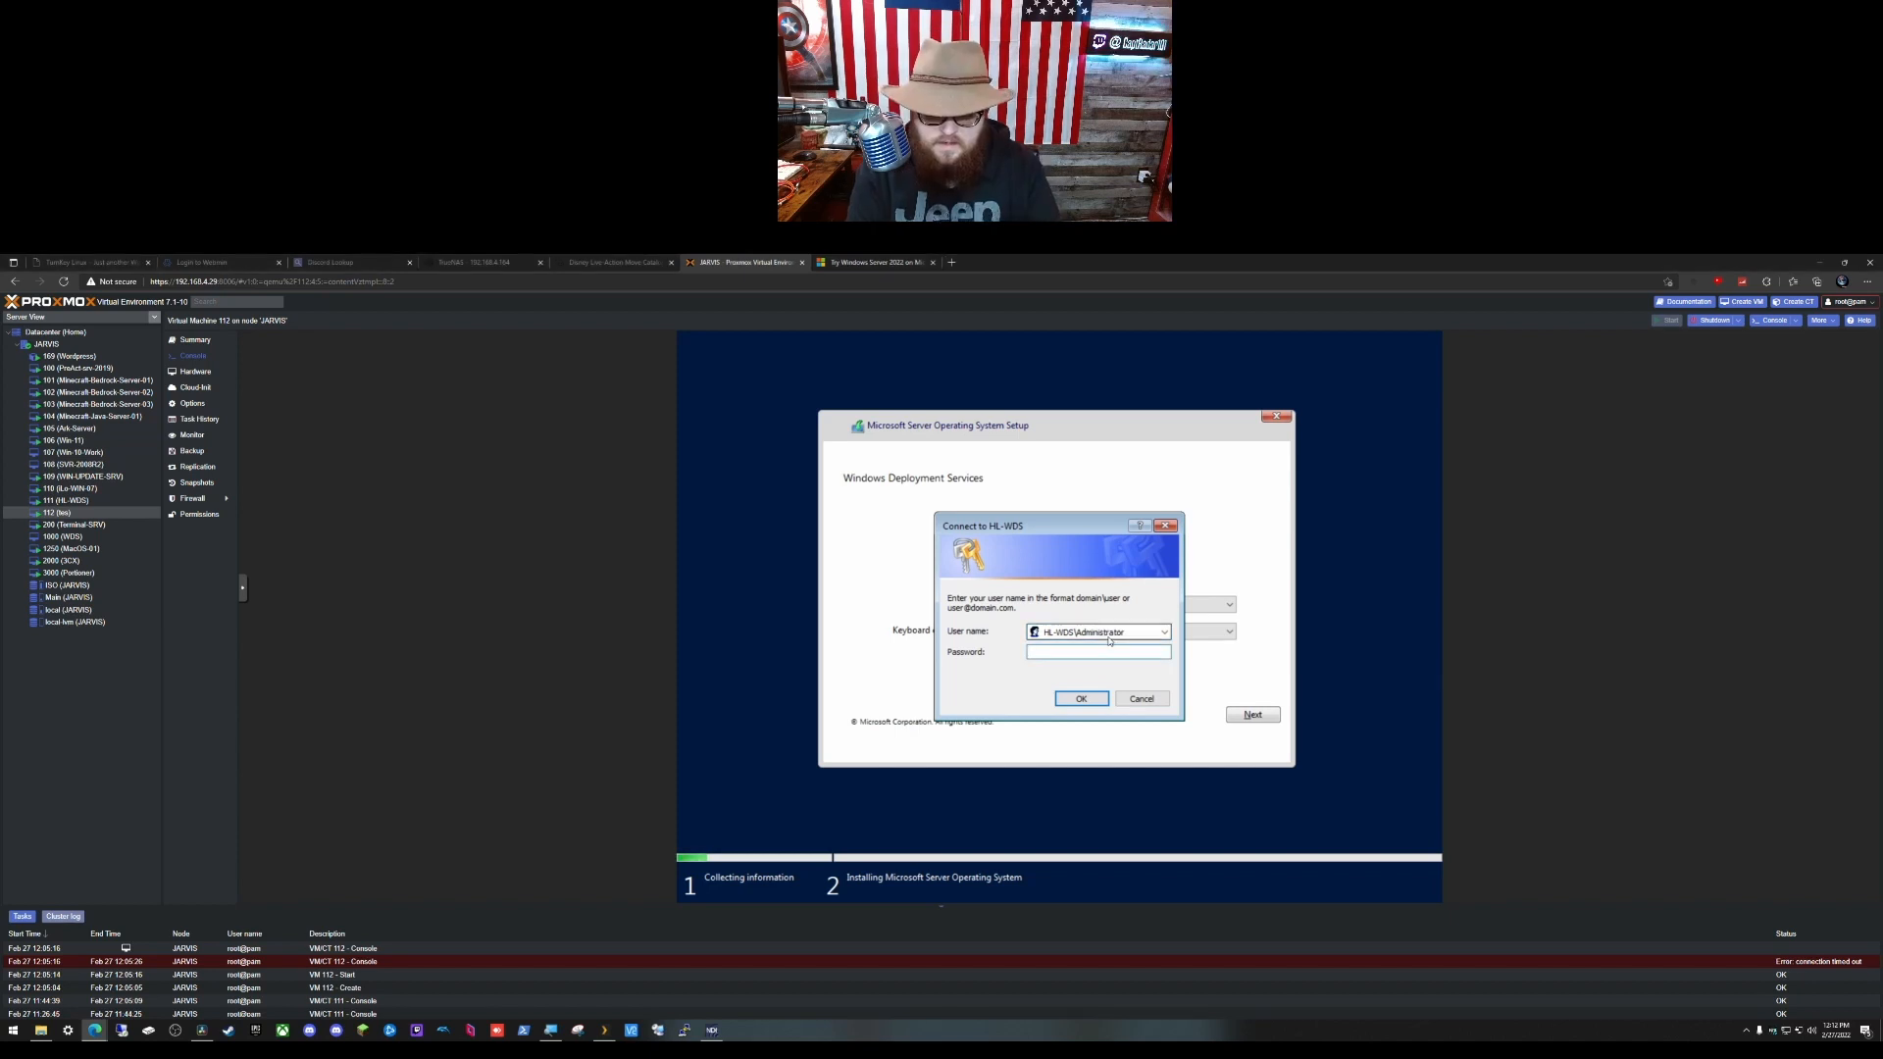
pyautogui.press('Tab')
pyautogui.write('•')
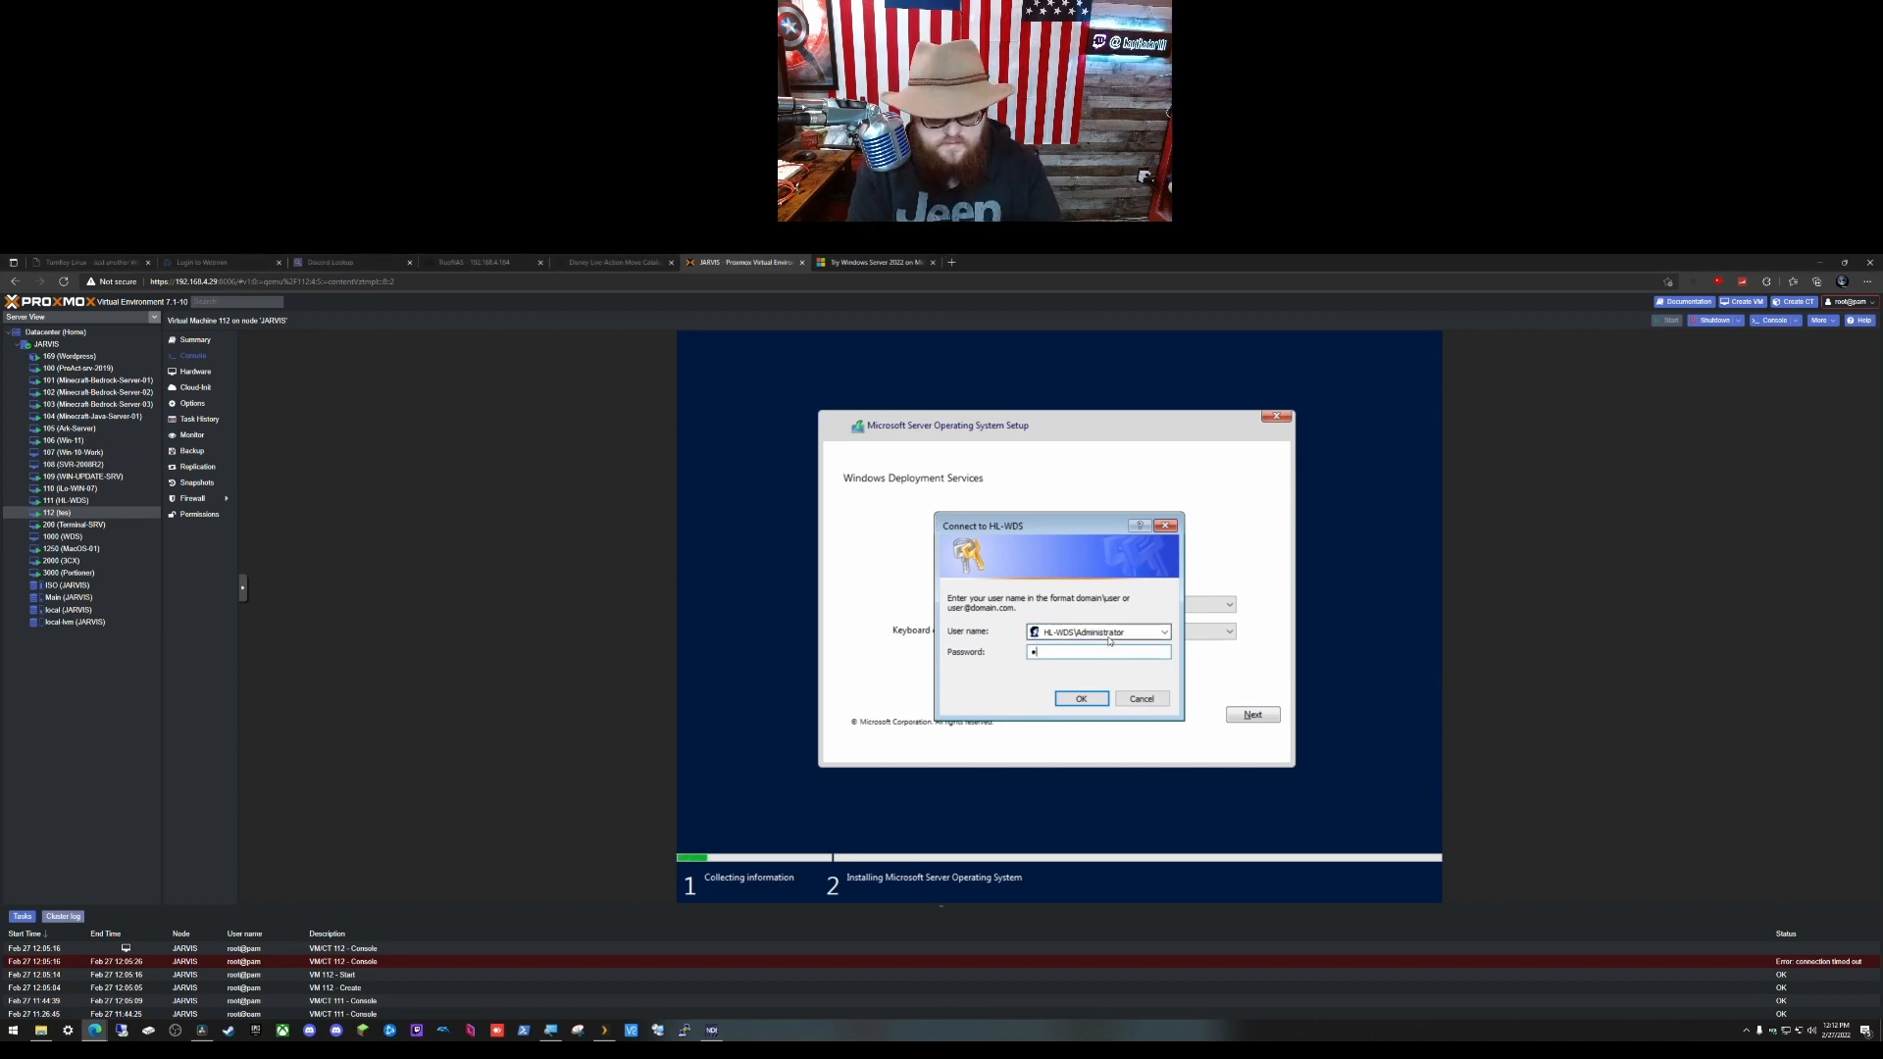
pyautogui.write('•••••••')
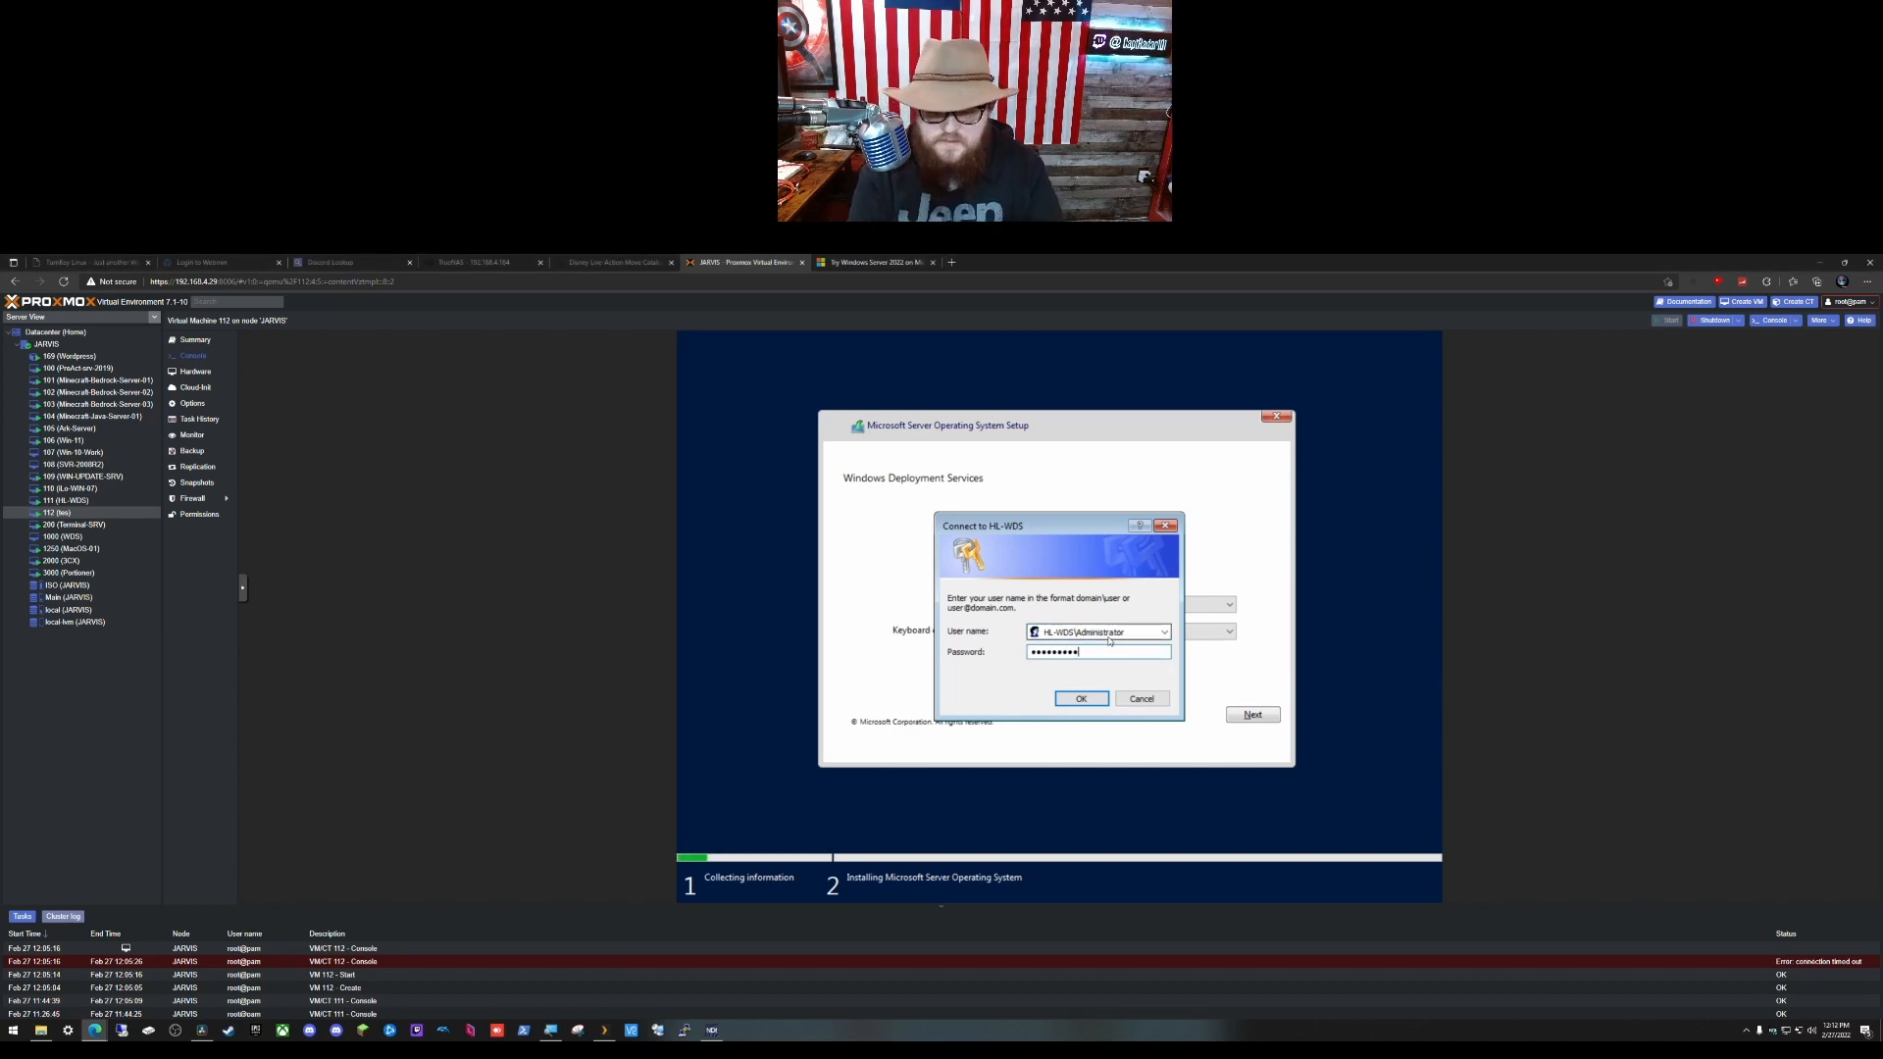
pyautogui.press('Return')
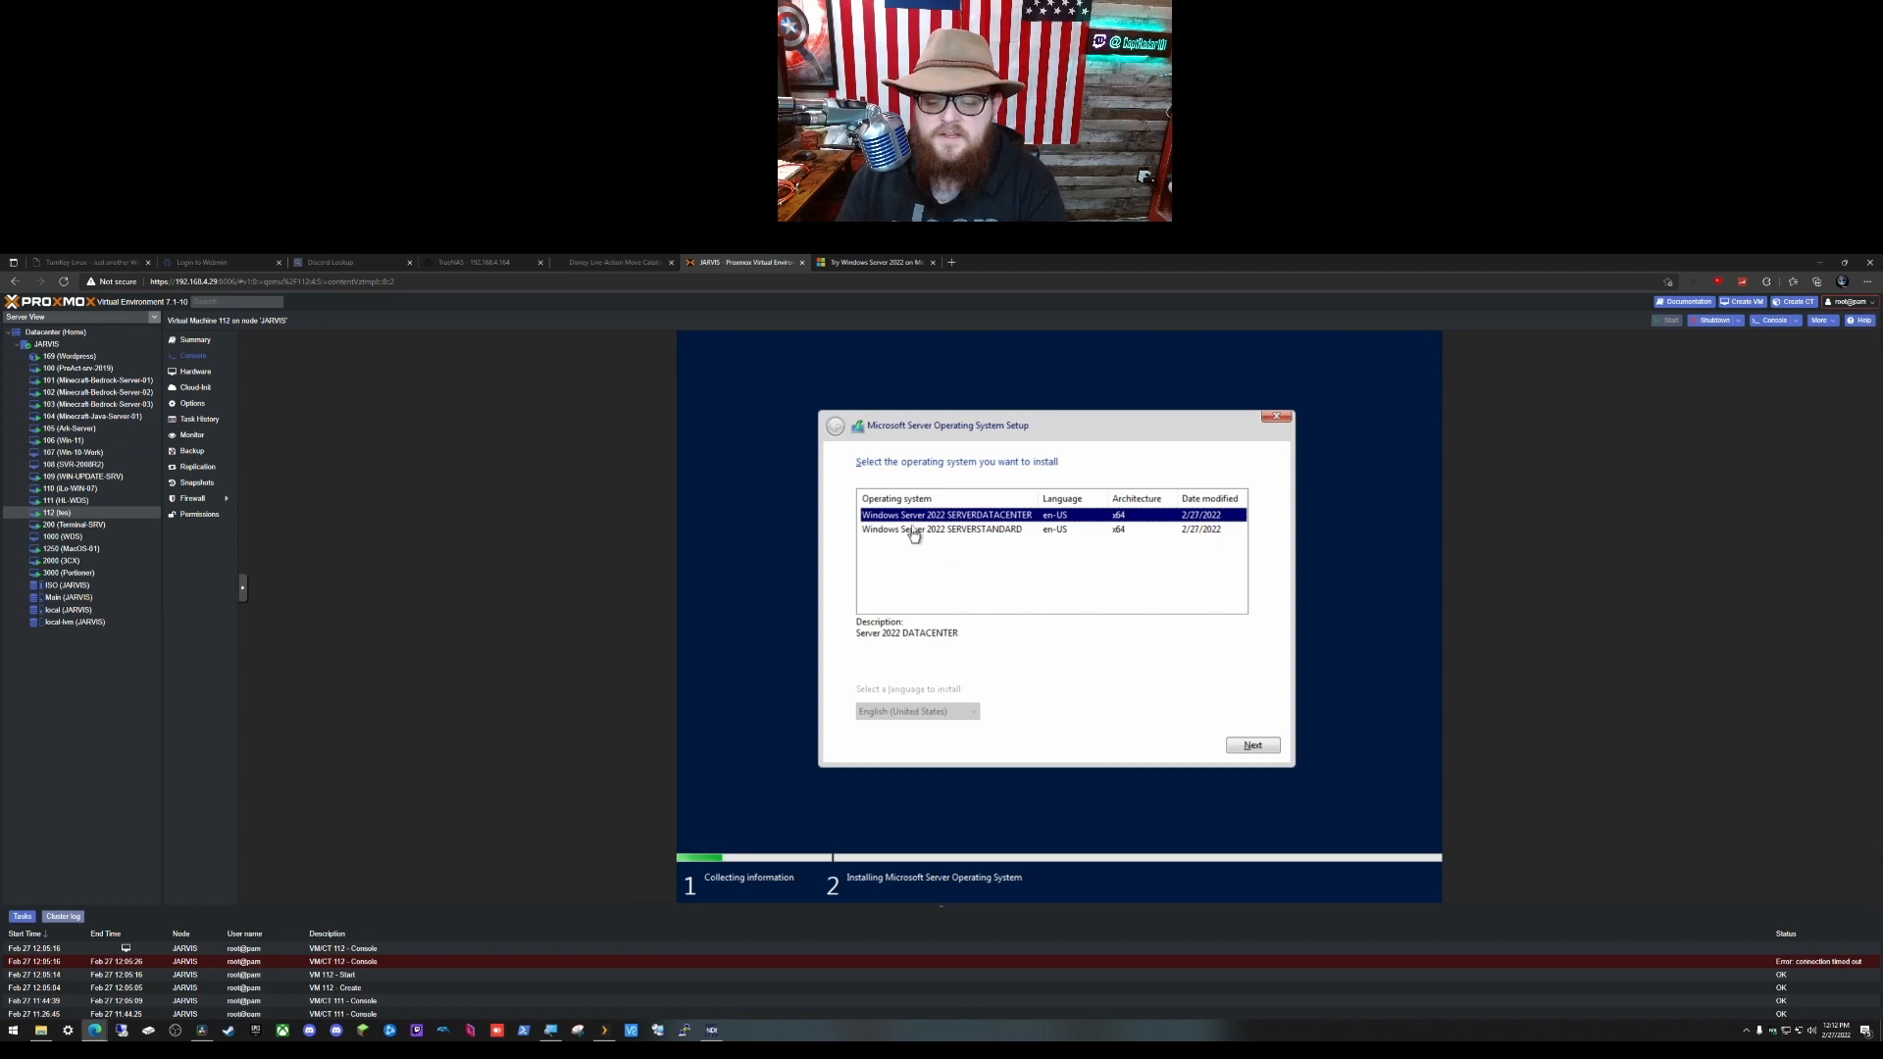
# Step: Pick Windows Server 2022 SERVERSTANDARD as the edition to install on VM 112 and continue
pyautogui.click(979, 531)
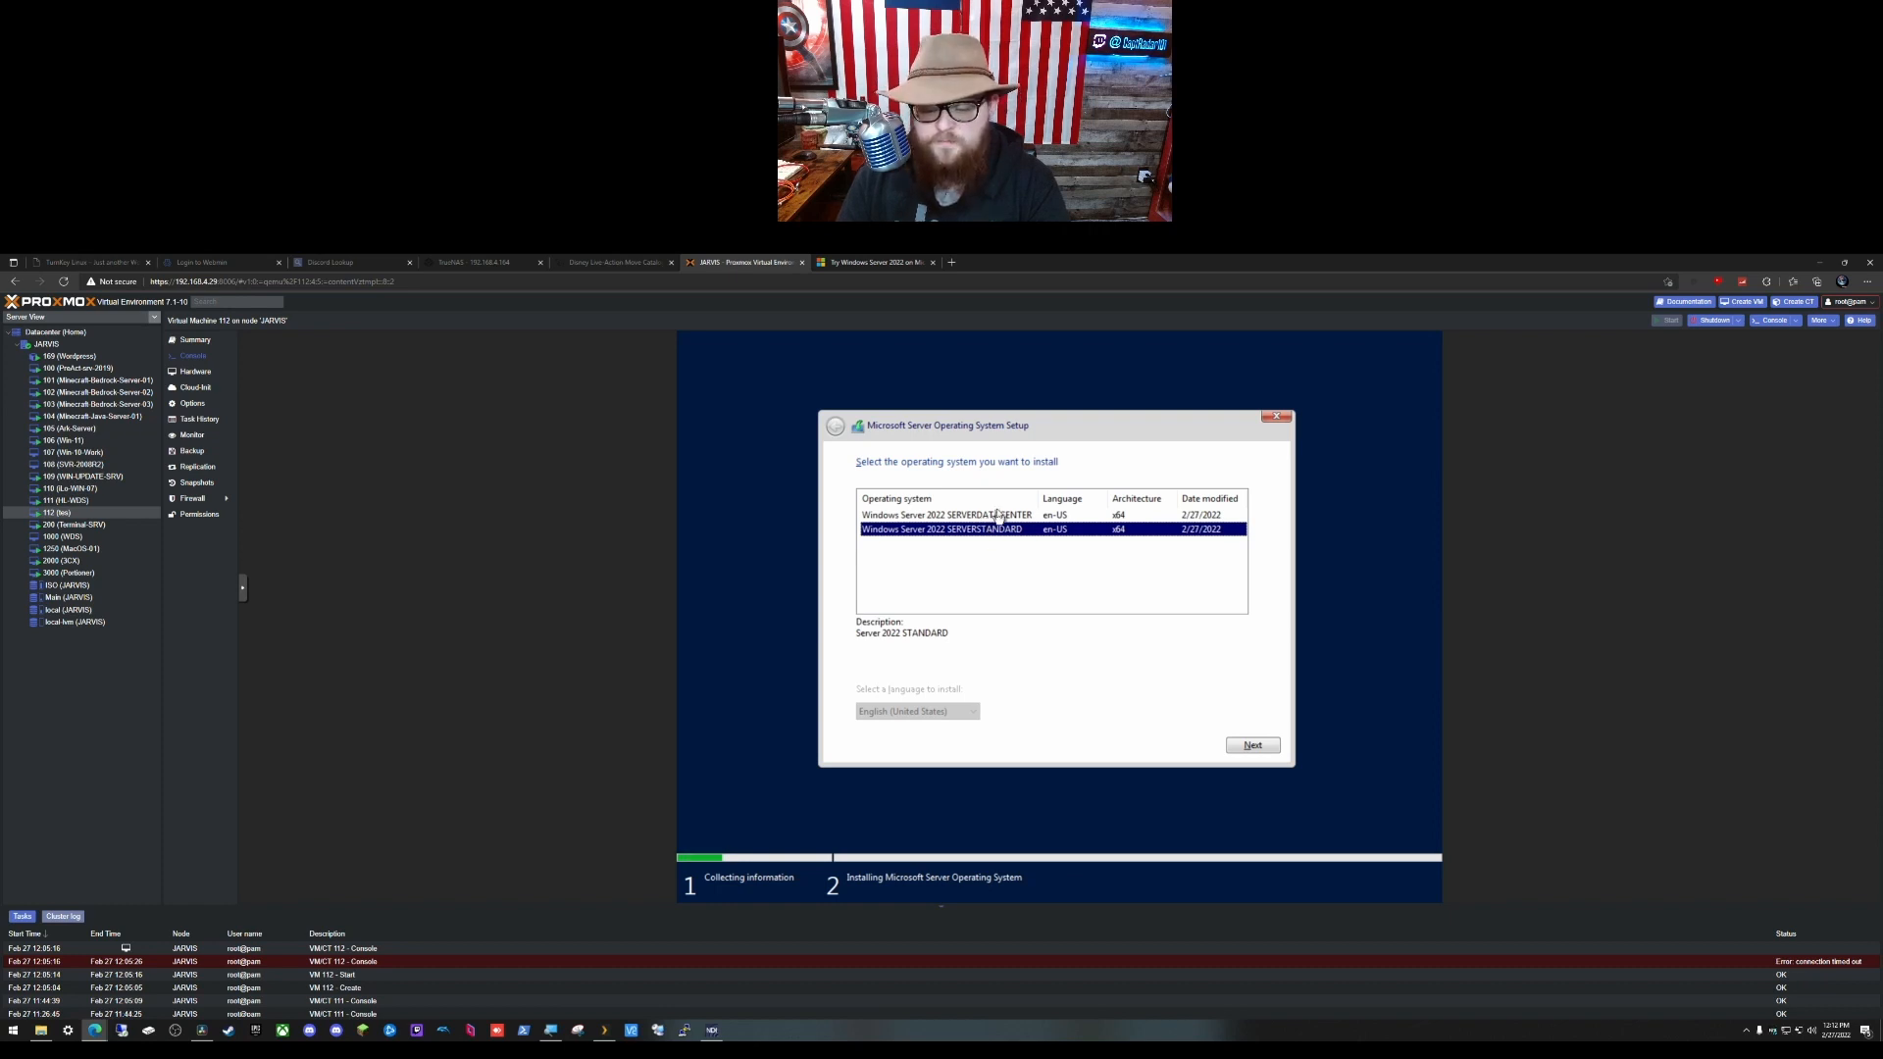
pyautogui.click(1256, 745)
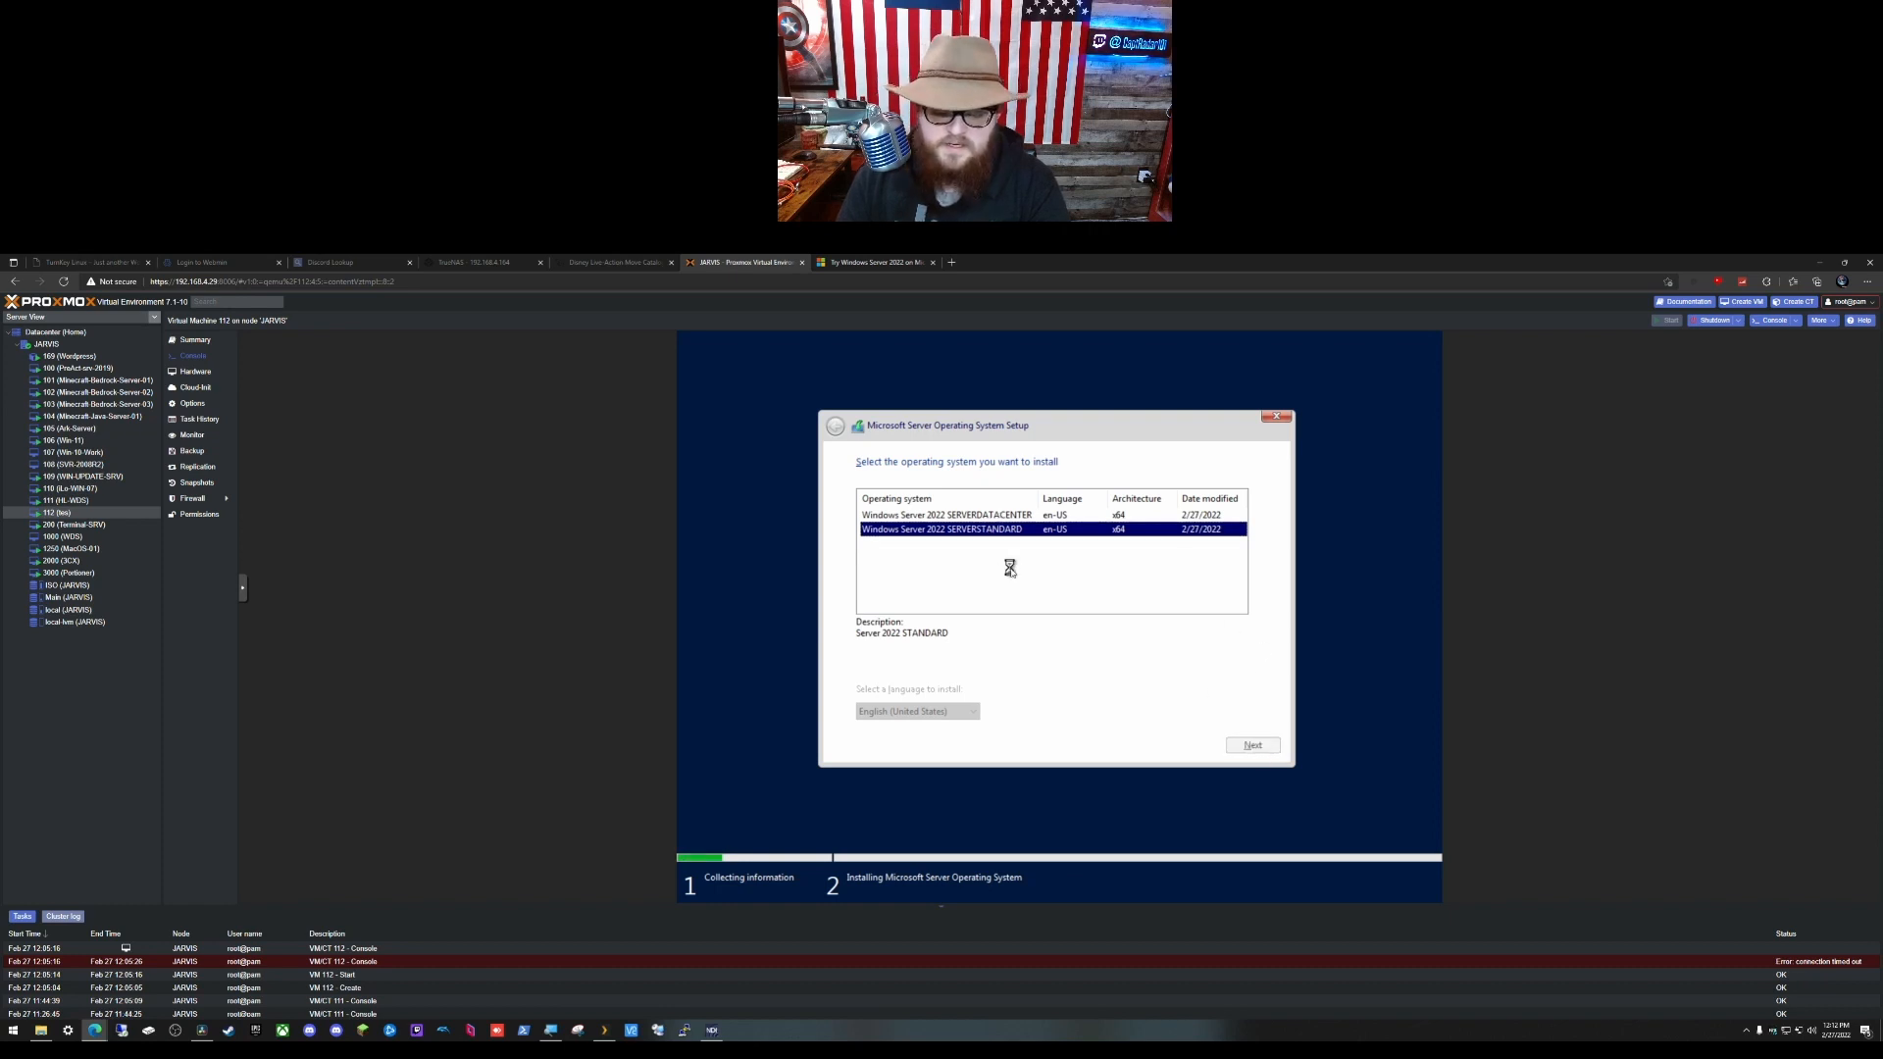